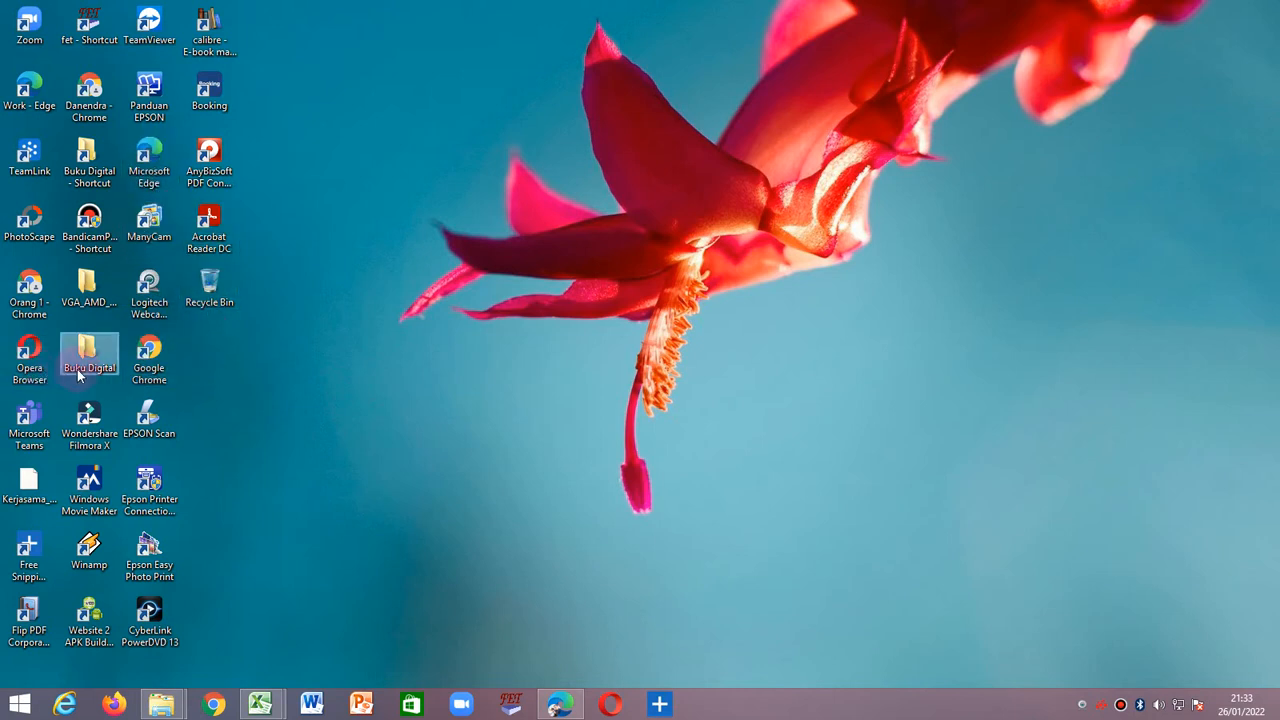
# Open Google Chrome in a maximized window with the last of the existing user profiles.
pyautogui.doubleClick(153, 369)
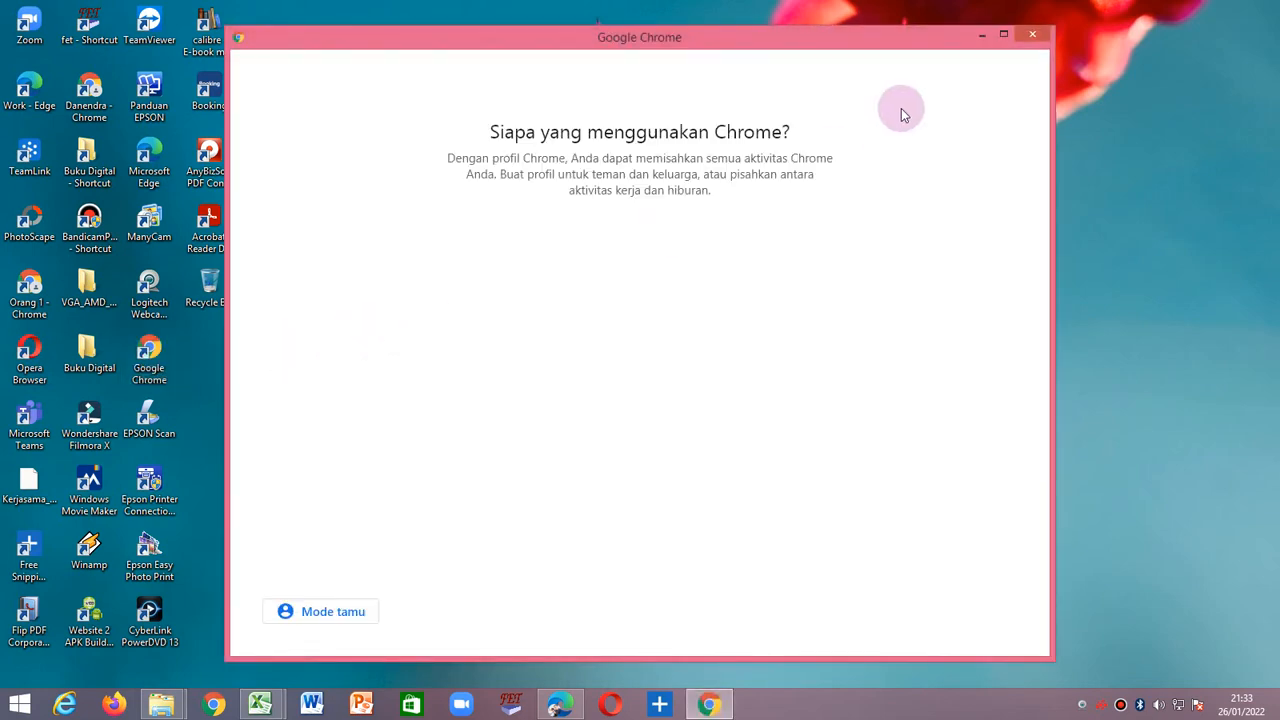
pyautogui.click(1003, 34)
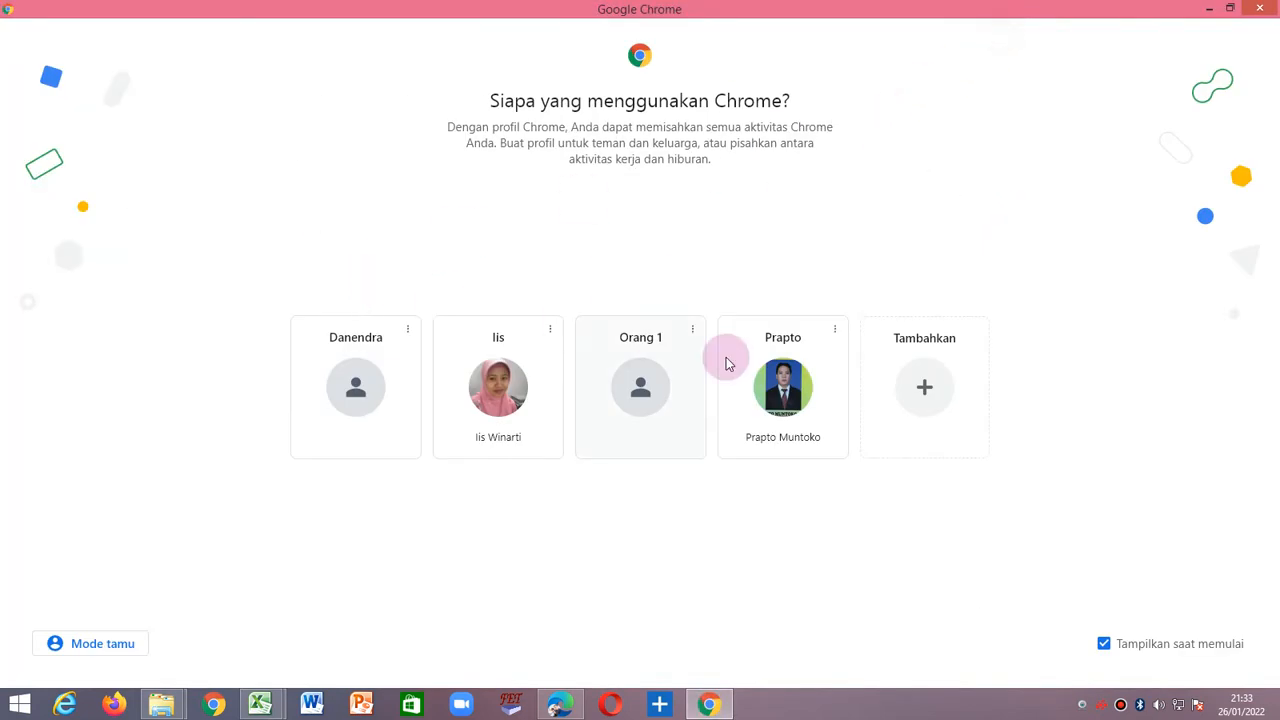
pyautogui.click(778, 392)
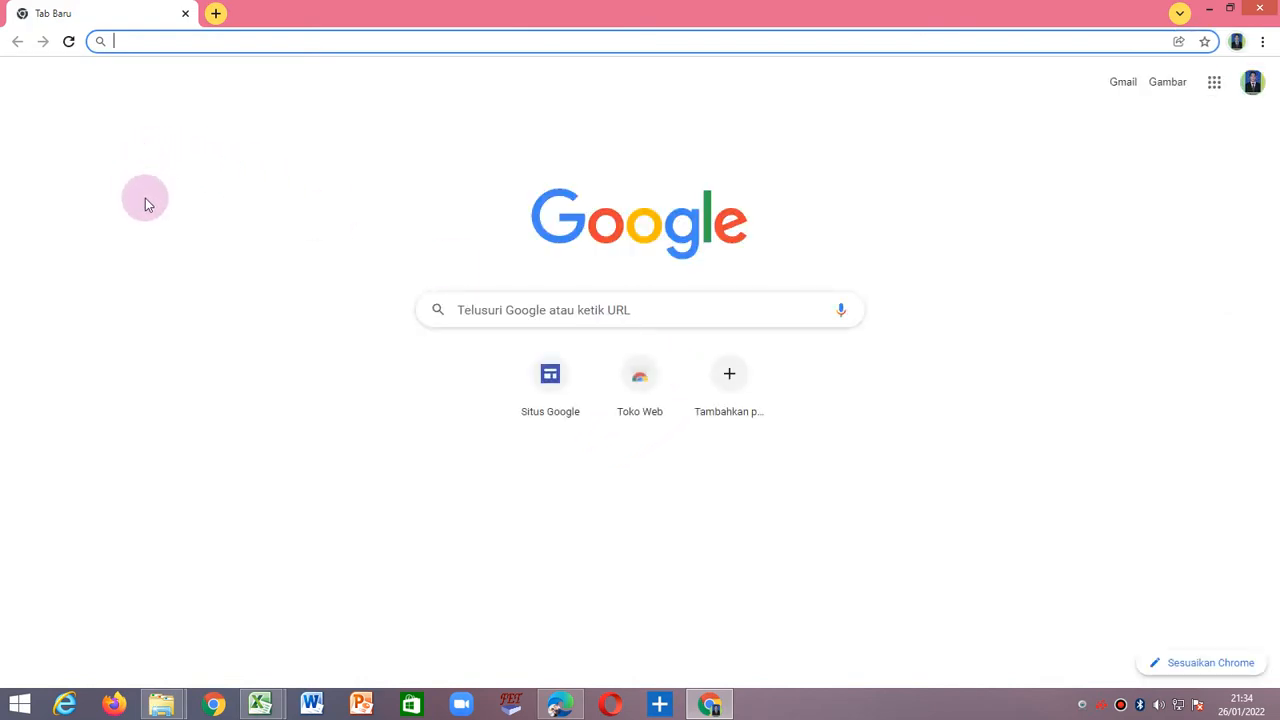
# Go to sites.google.com in the current browser tab.
pyautogui.click(149, 39)
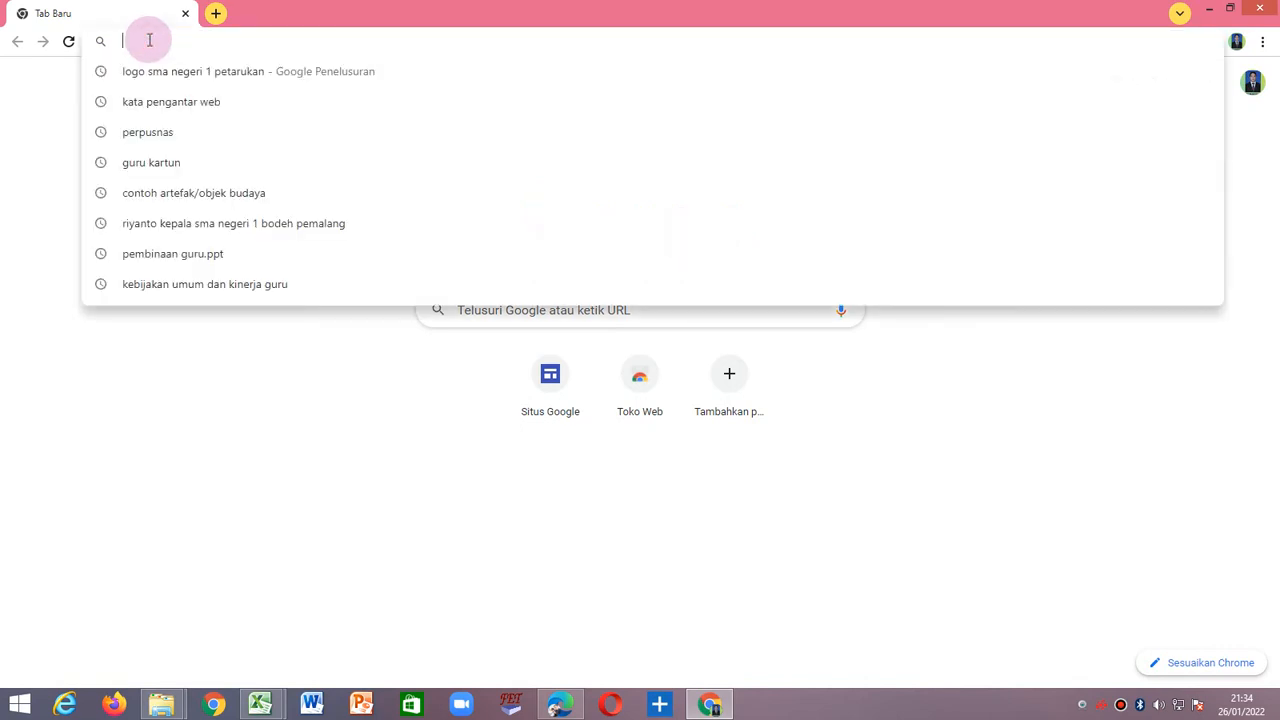
pyautogui.write('sites')
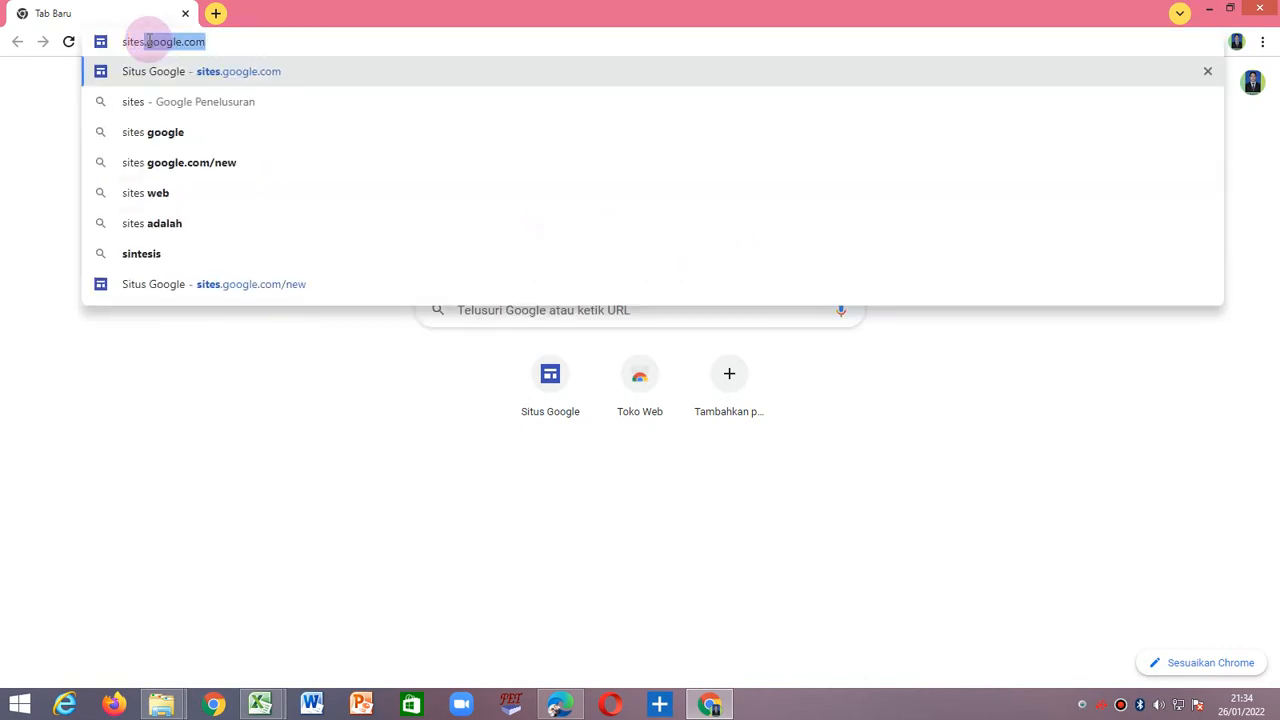
pyautogui.write('.')
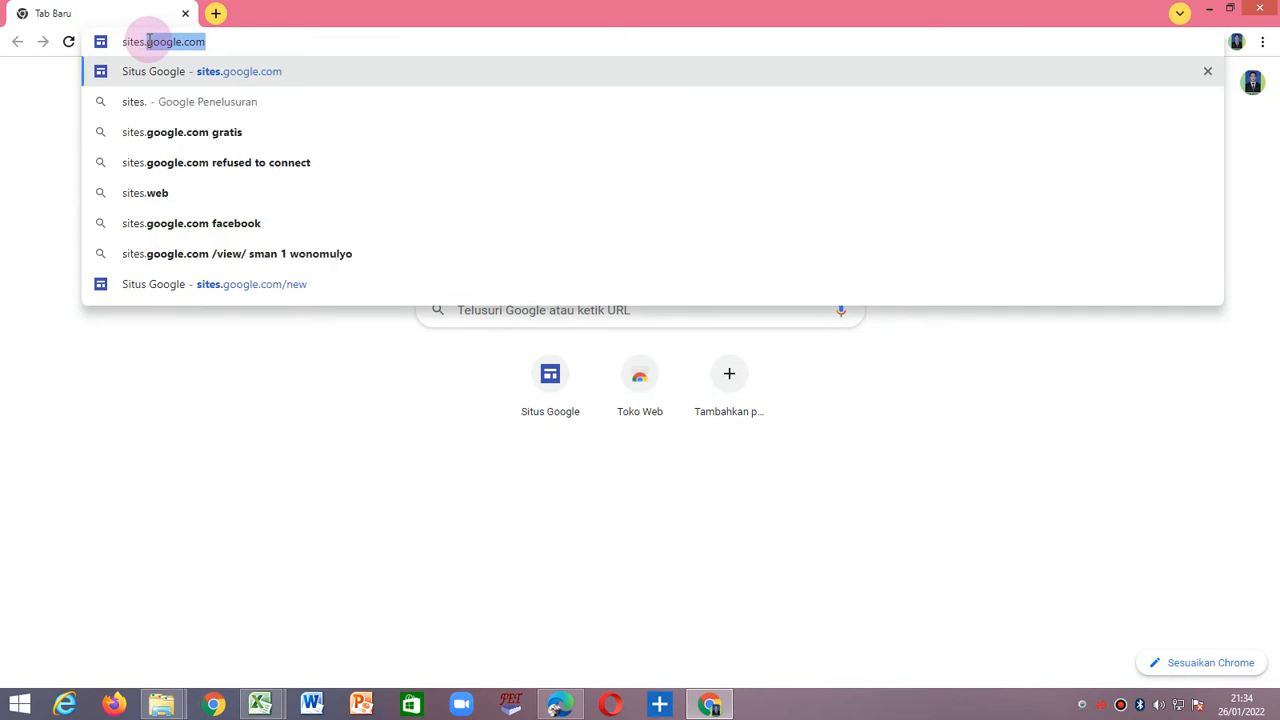
pyautogui.write('googl')
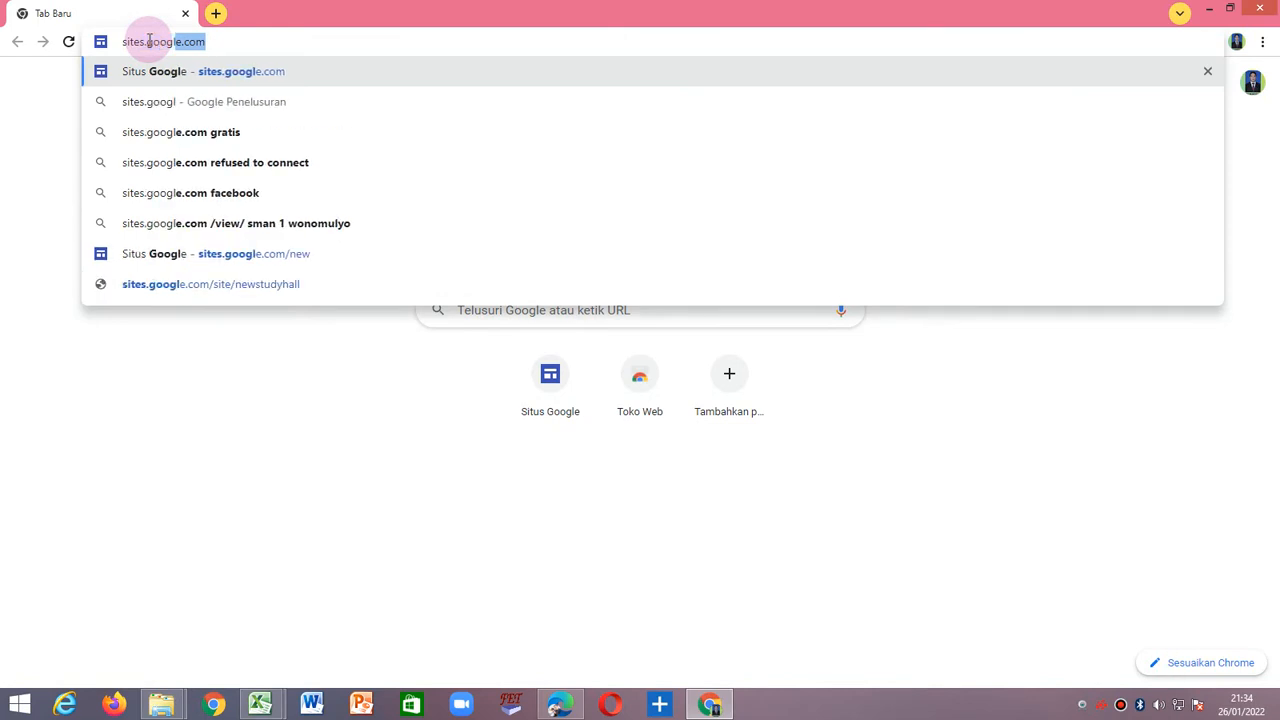
pyautogui.write('e.com')
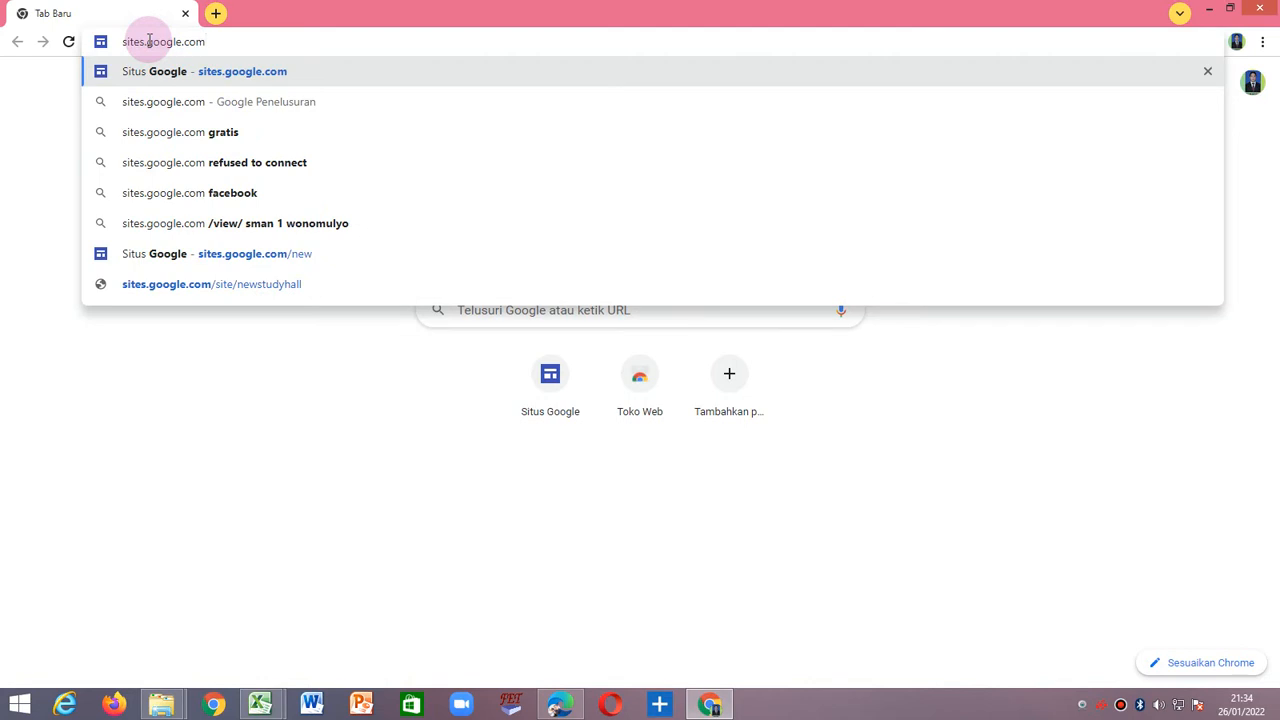
pyautogui.press('Return')
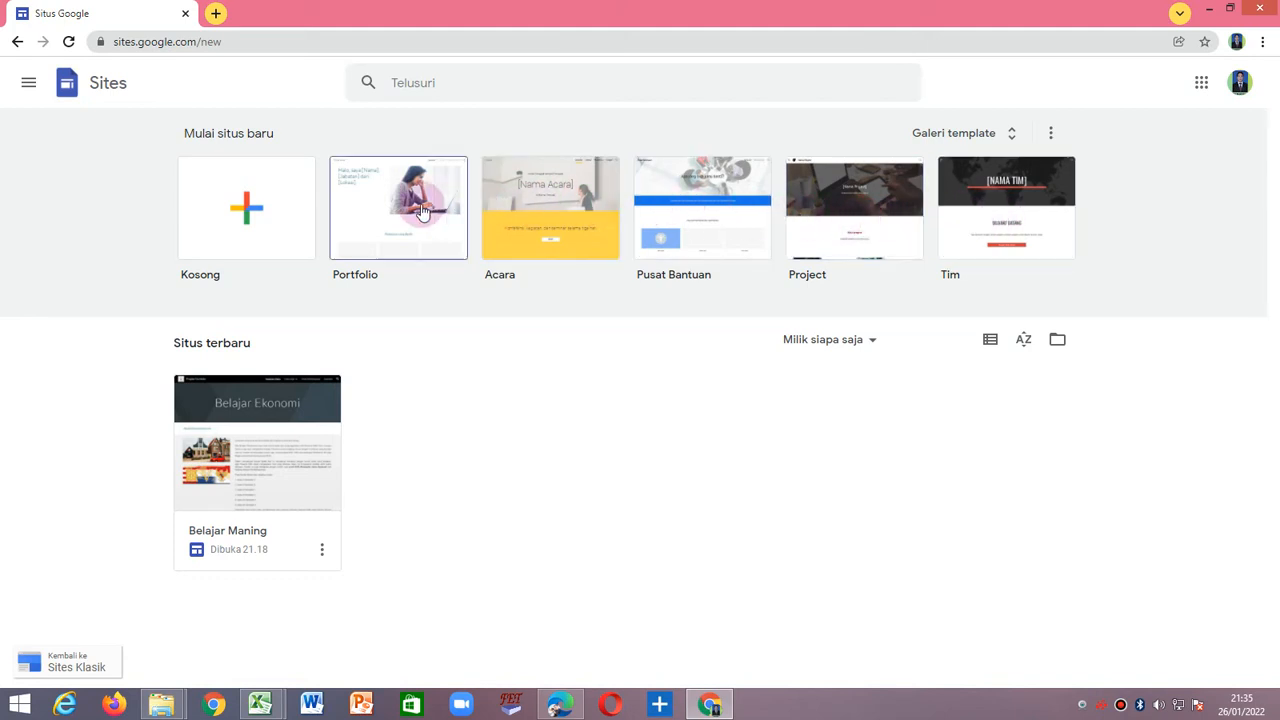
# Create a new blank (Kosong) site and cancel the custom theme setup.
pyautogui.click(249, 214)
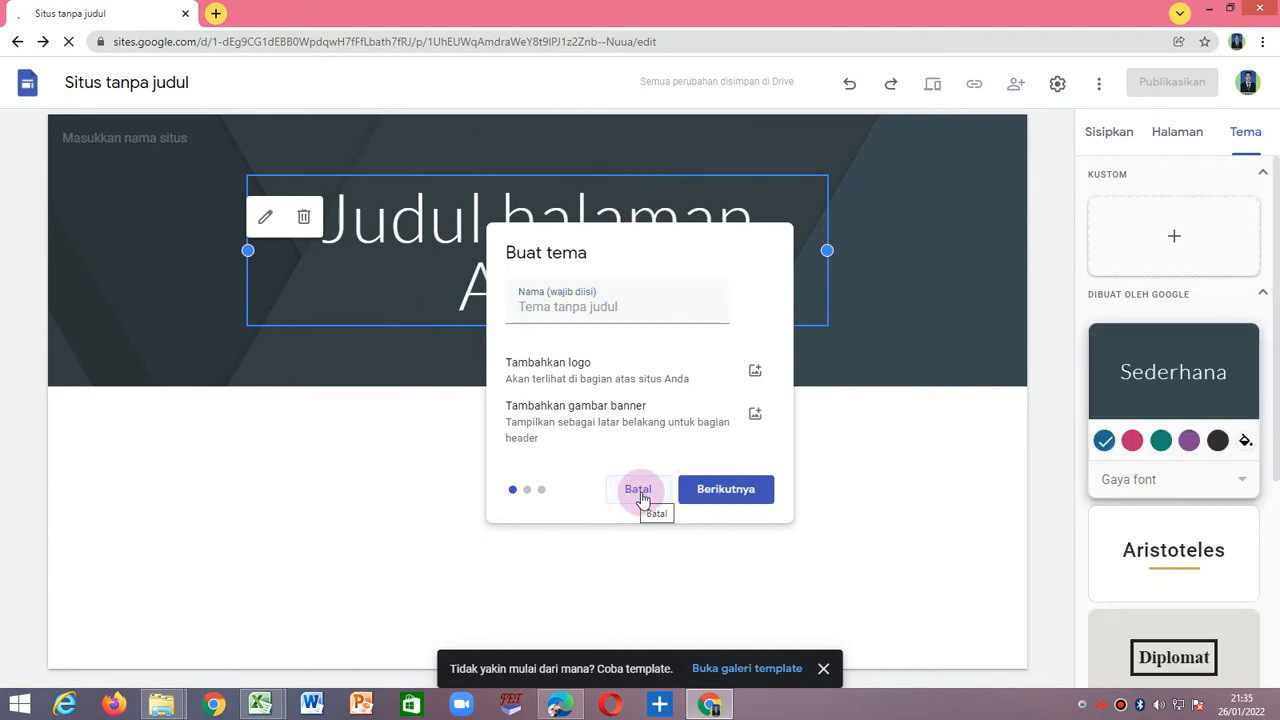
pyautogui.click(639, 490)
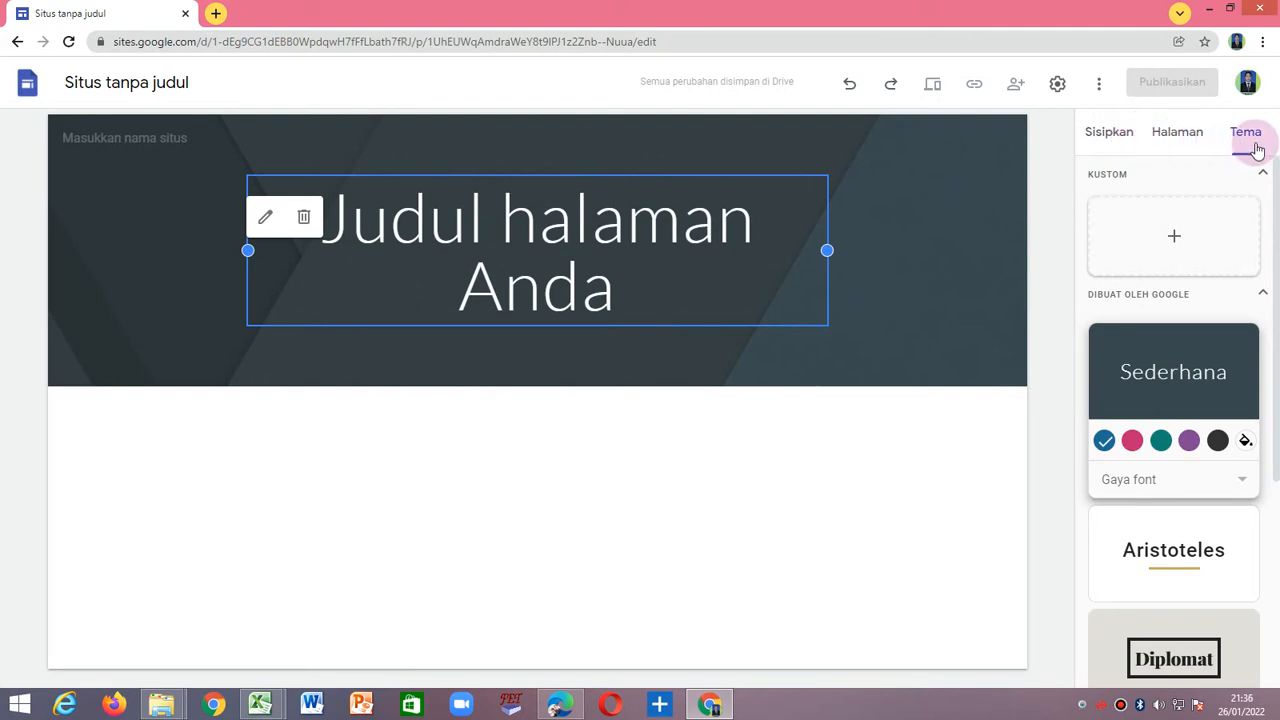
pyautogui.click(1174, 138)
pyautogui.click(1122, 141)
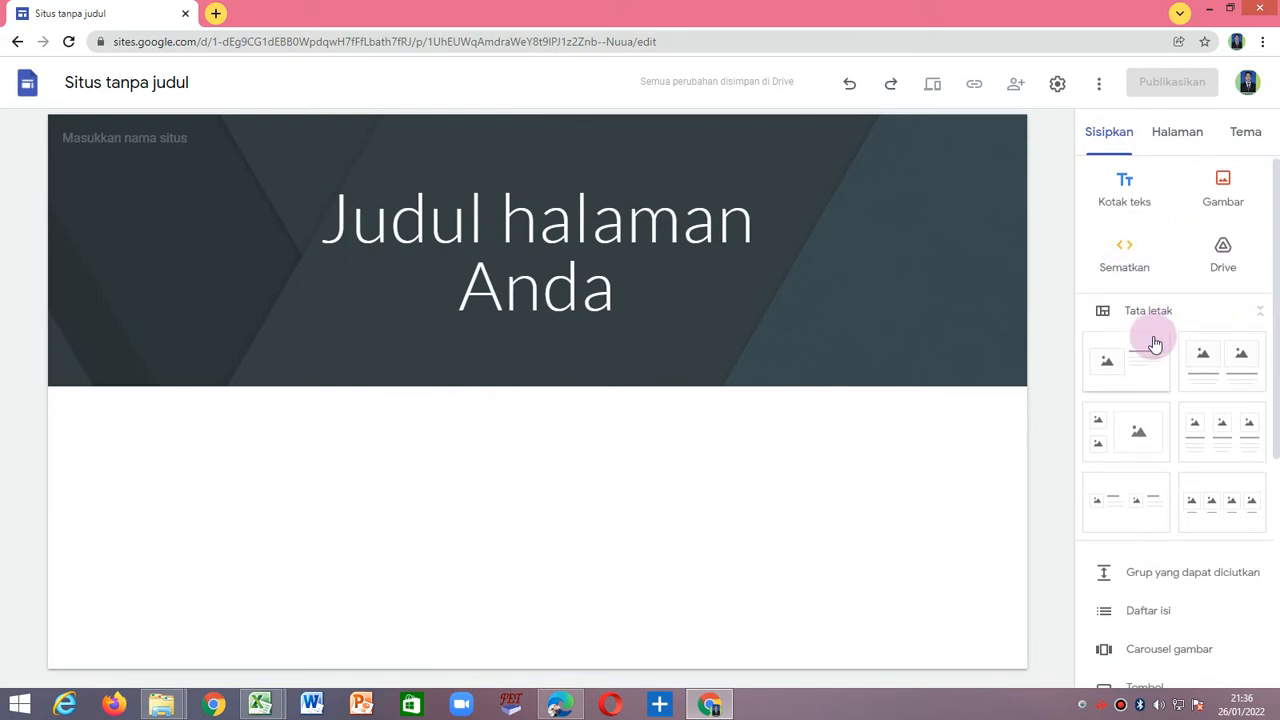
pyautogui.scroll(-4, 1153, 345)
pyautogui.scroll(4, 1157, 360)
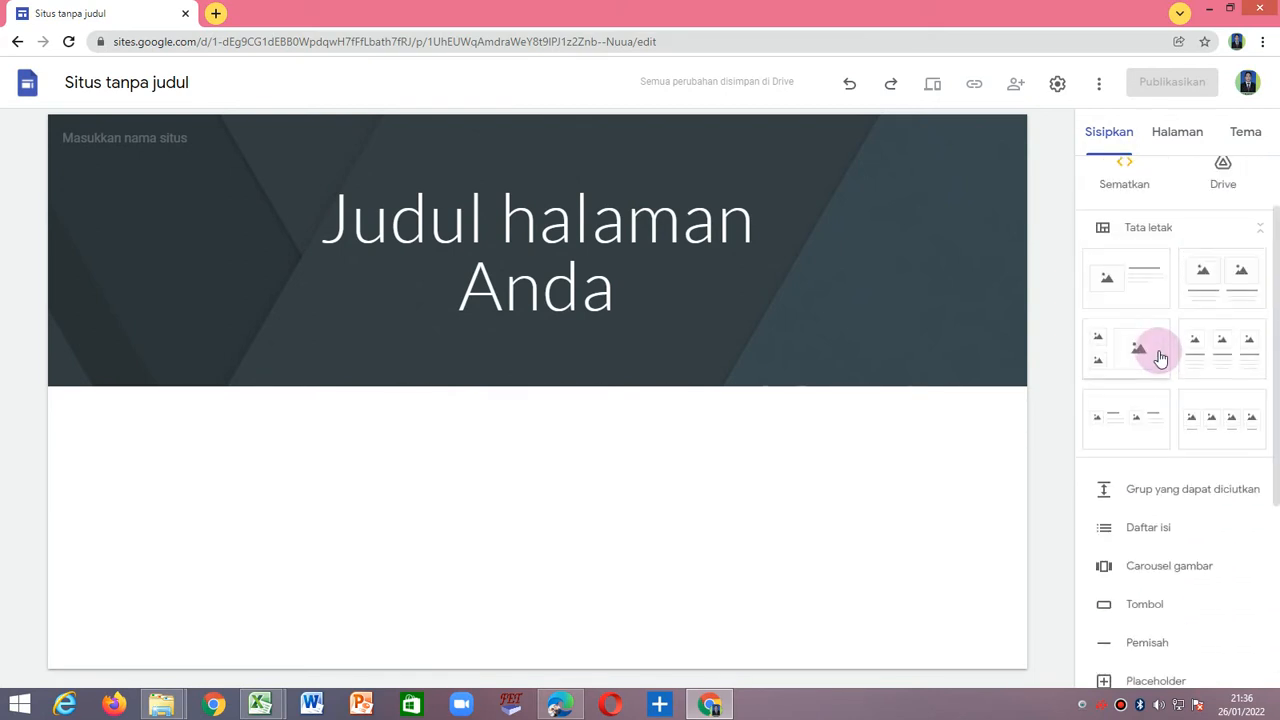
# Replace the placeholder page title in the header with "EKONOMI JAYA".
pyautogui.click(338, 245)
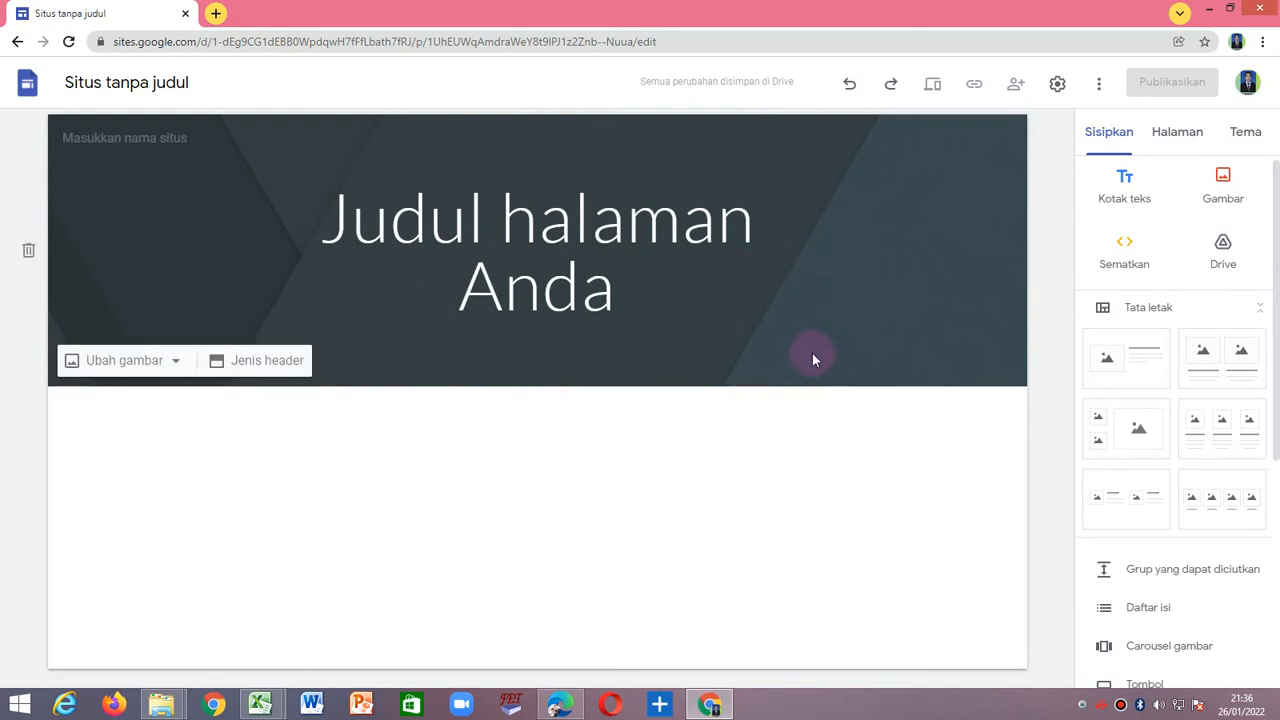
pyautogui.click(435, 228)
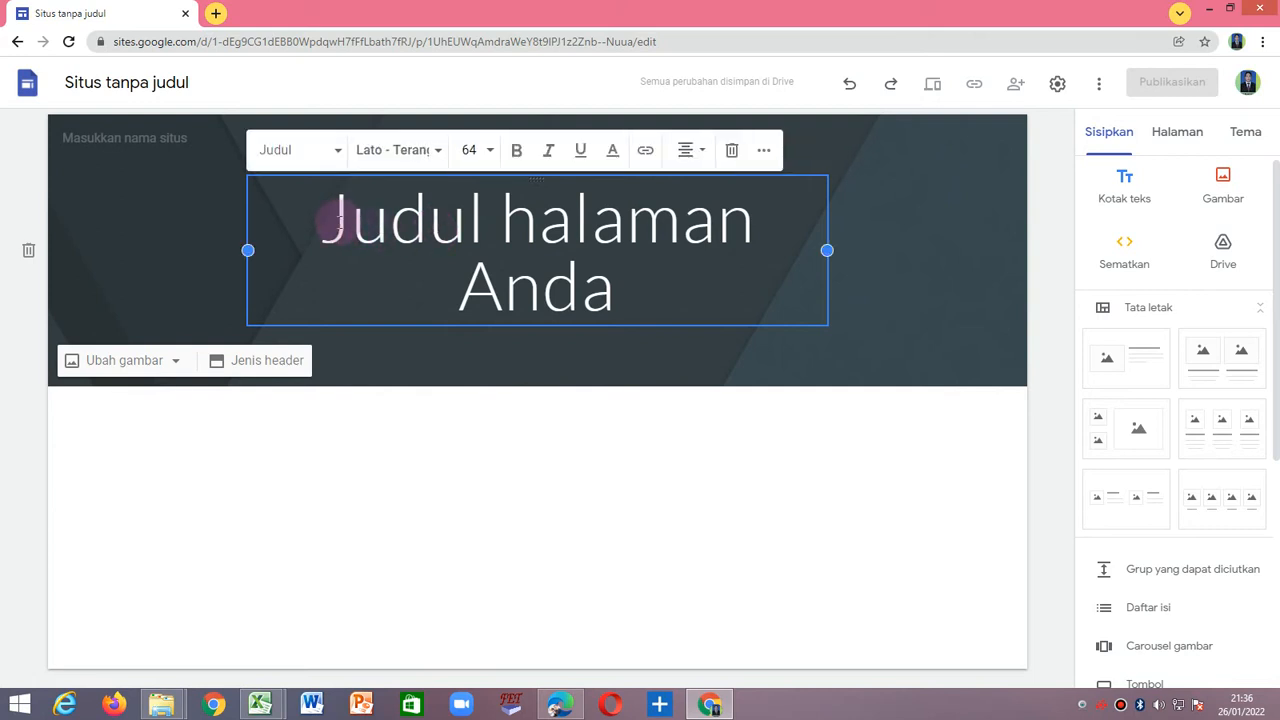
pyautogui.moveTo(329, 218); pyautogui.dragTo(632, 284)
pyautogui.moveTo(320, 220); pyautogui.dragTo(606, 288)
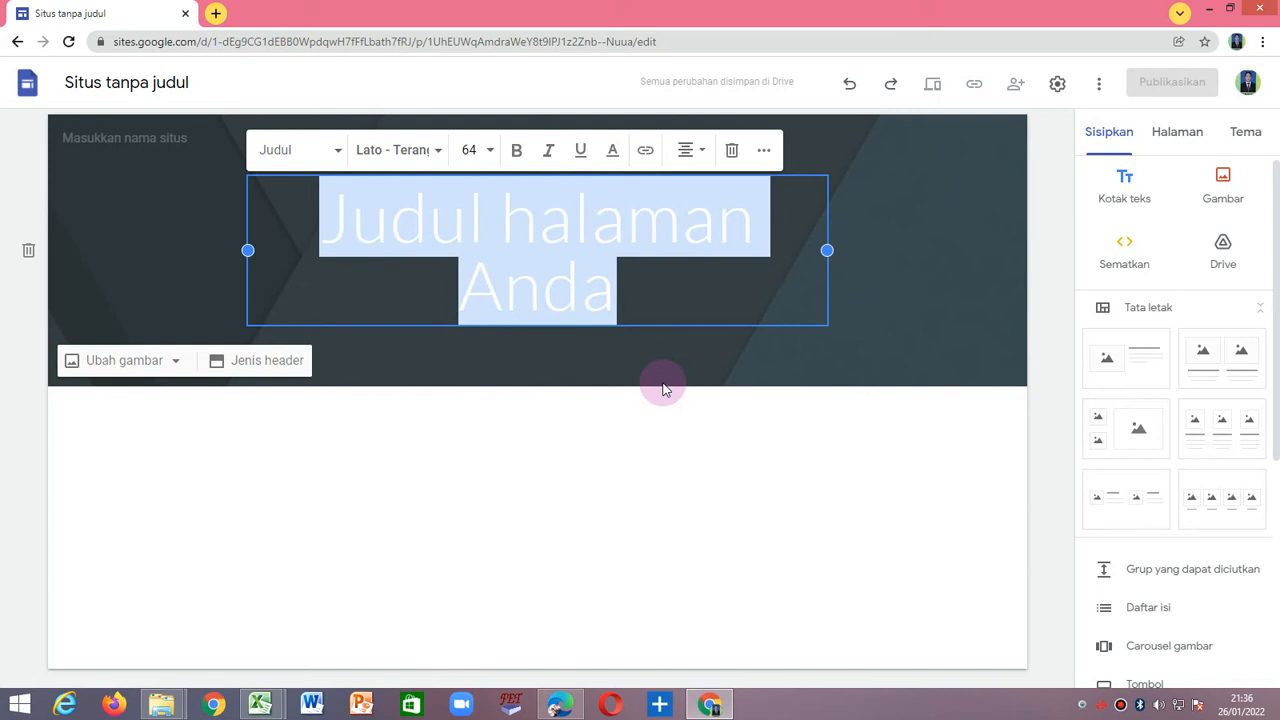
pyautogui.write('EKONOMI ')
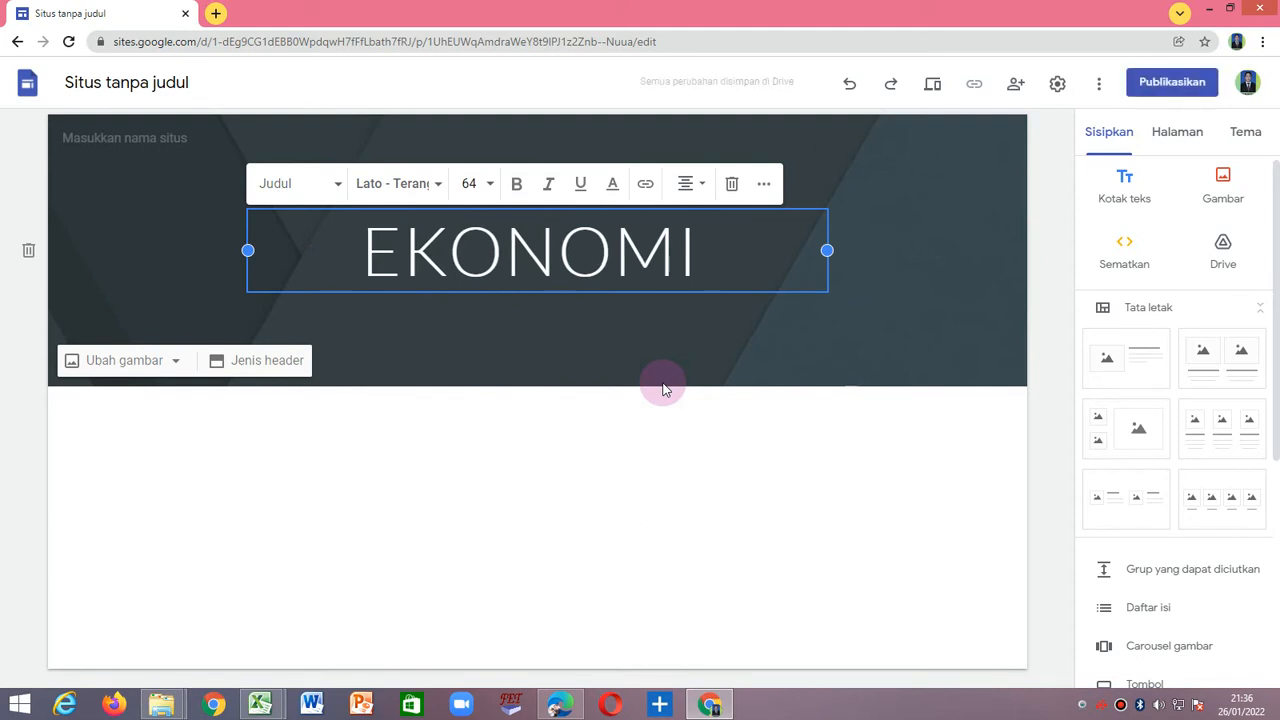
pyautogui.write('JAYA')
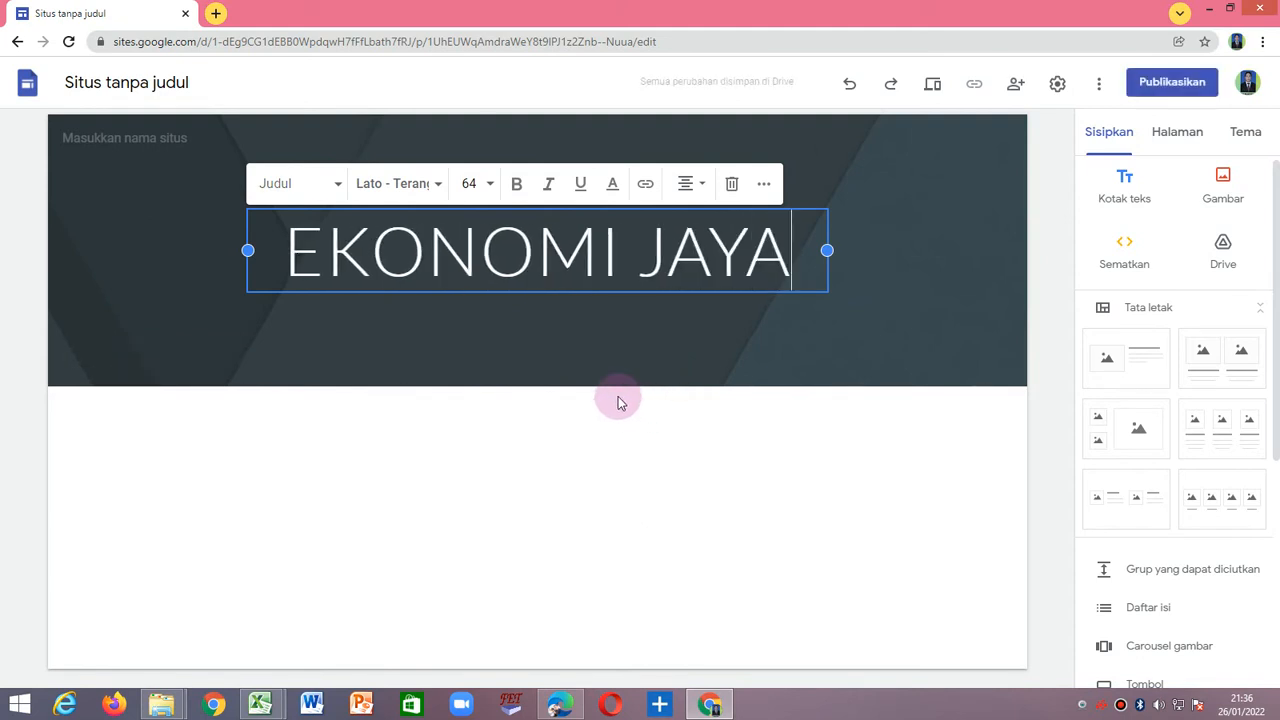
# Apply the larger Judul text style to the whole EKONOMI JAYA title.
pyautogui.click(325, 255)
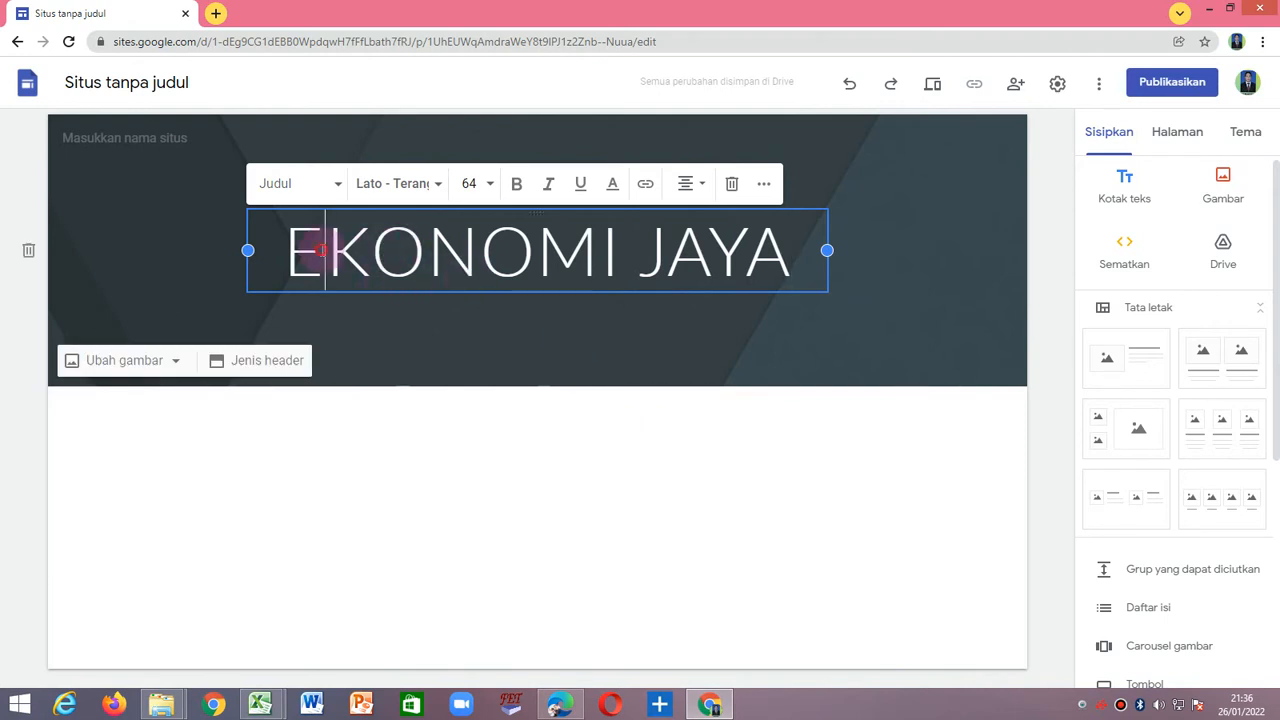
pyautogui.moveTo(286, 255); pyautogui.dragTo(808, 251)
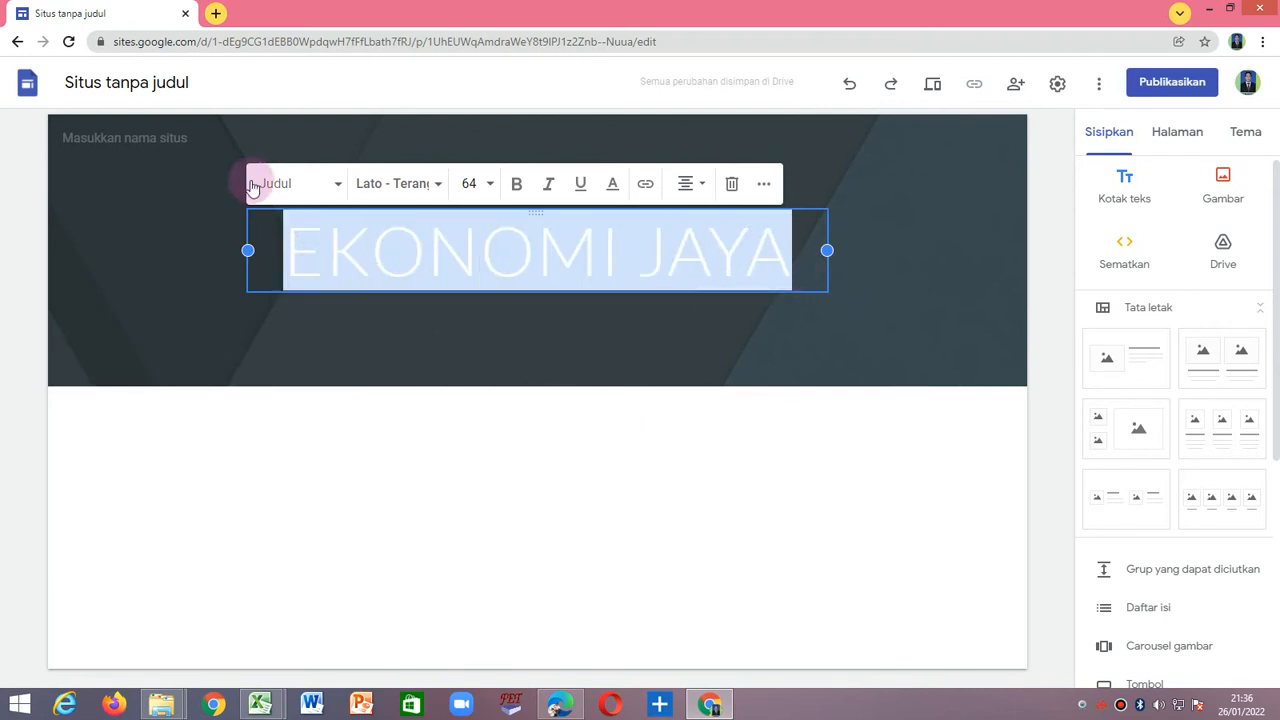
pyautogui.click(337, 183)
pyautogui.click(285, 228)
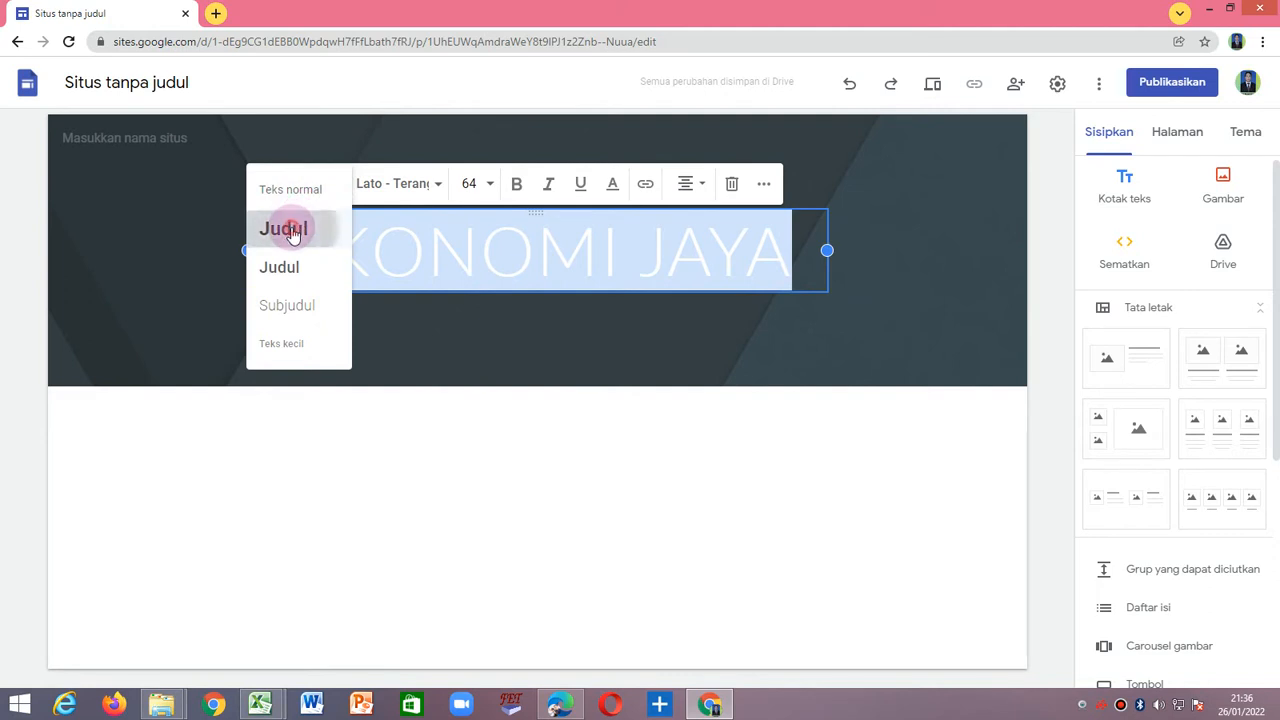
pyautogui.click(334, 183)
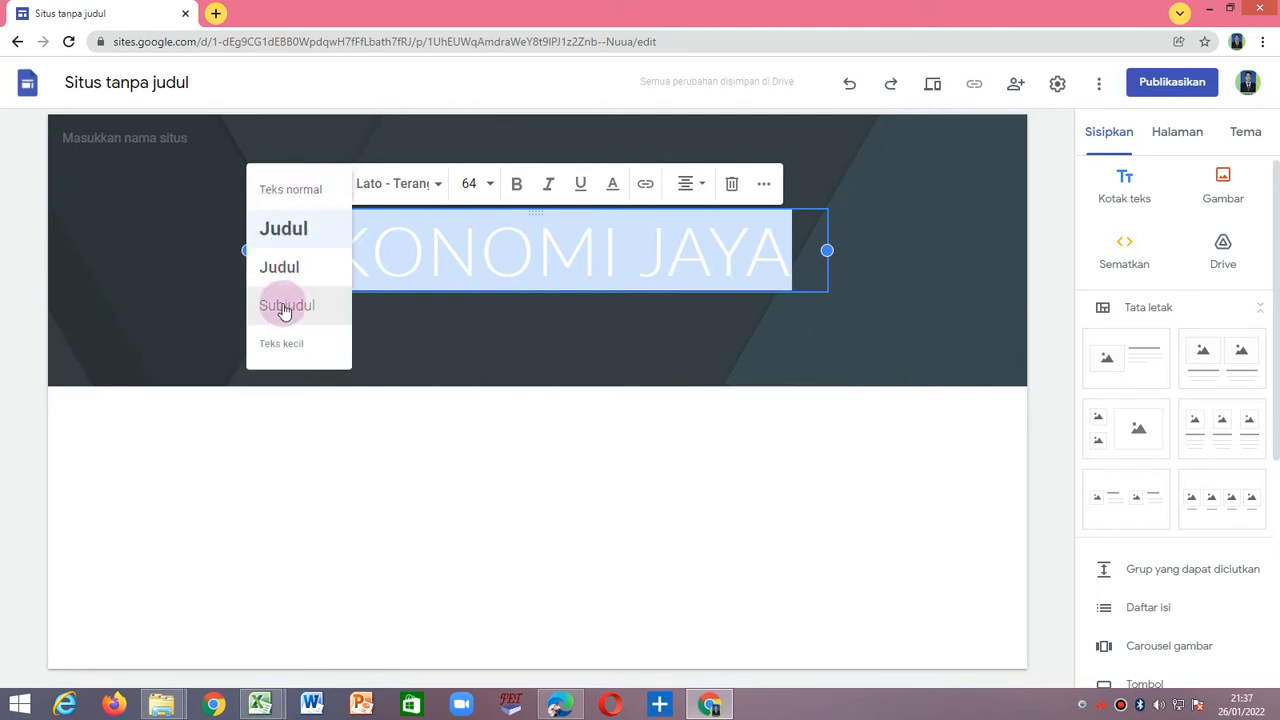
pyautogui.click(299, 233)
# Set the header title's font to Impact and keep its alignment centered.
pyautogui.click(436, 186)
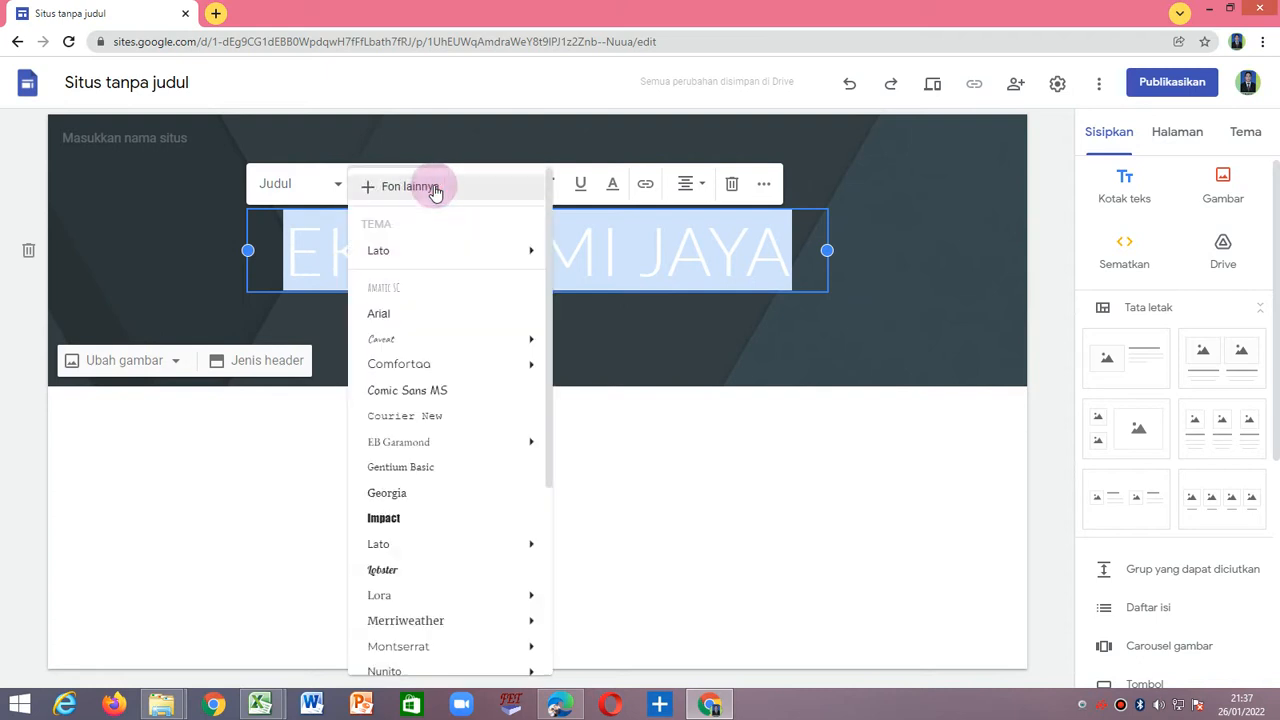
pyautogui.scroll(-1, 385, 514)
pyautogui.click(386, 437)
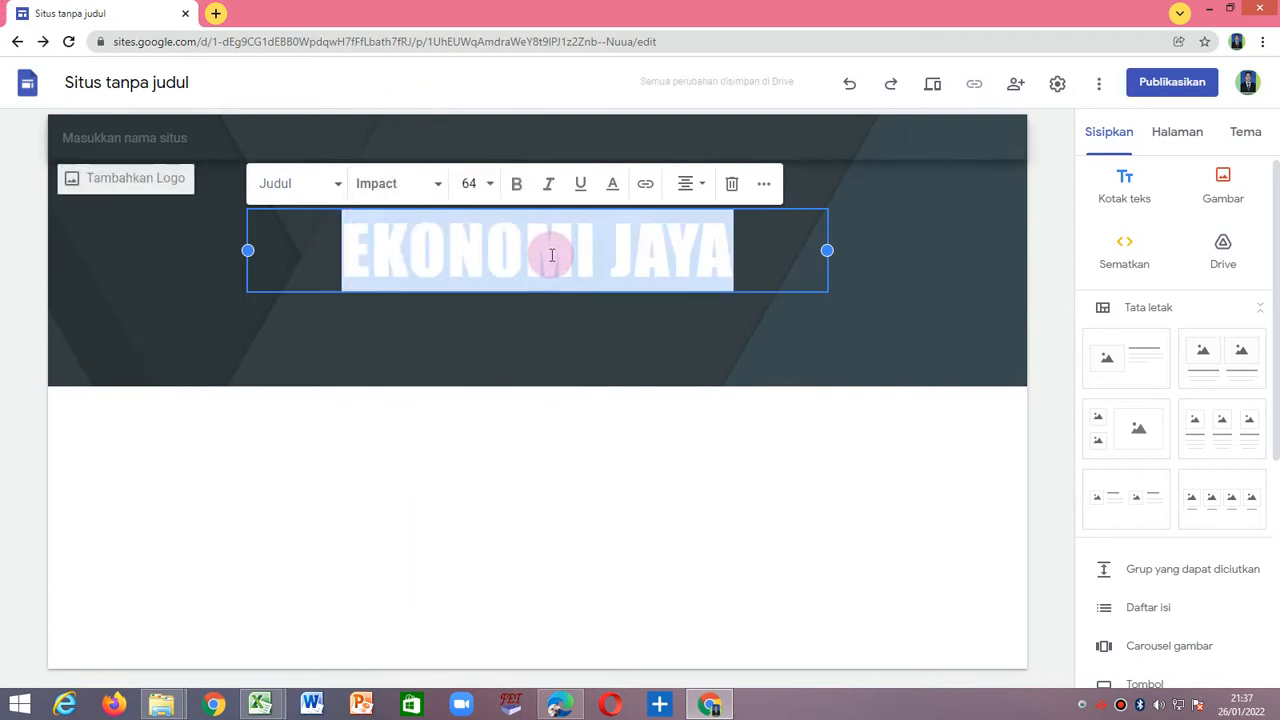
pyautogui.click(701, 187)
pyautogui.click(691, 227)
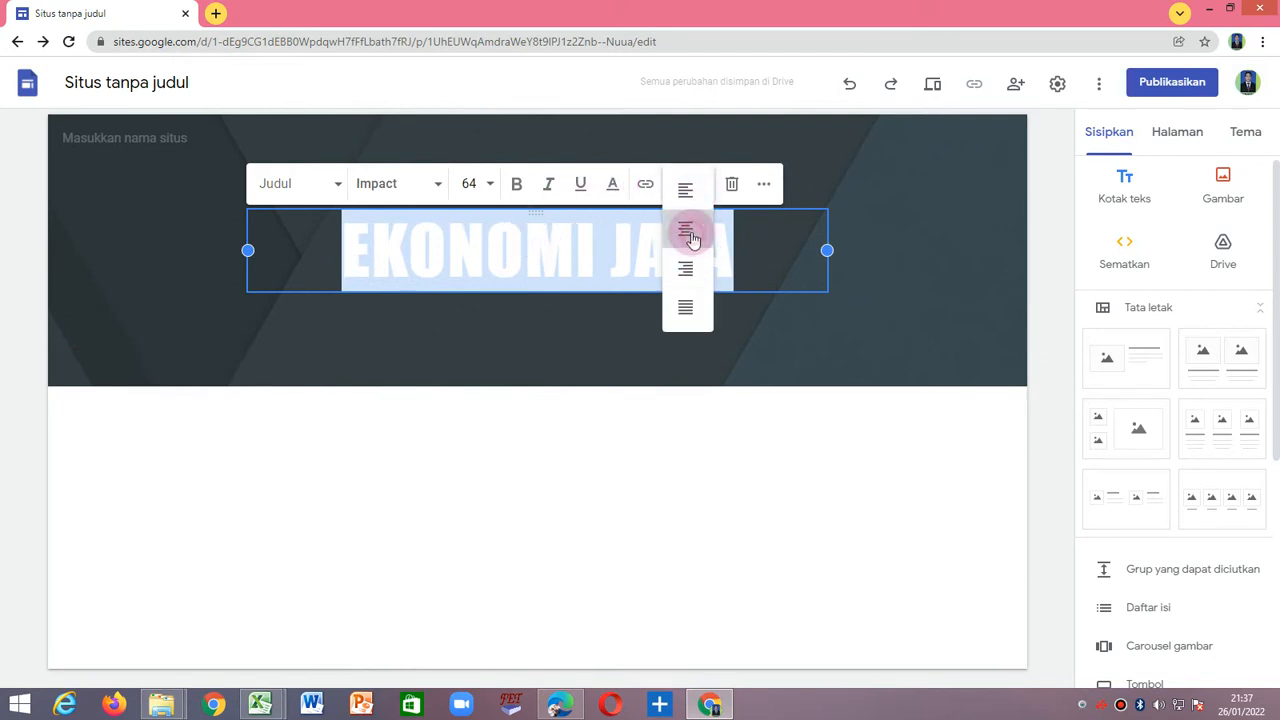
pyautogui.click(694, 186)
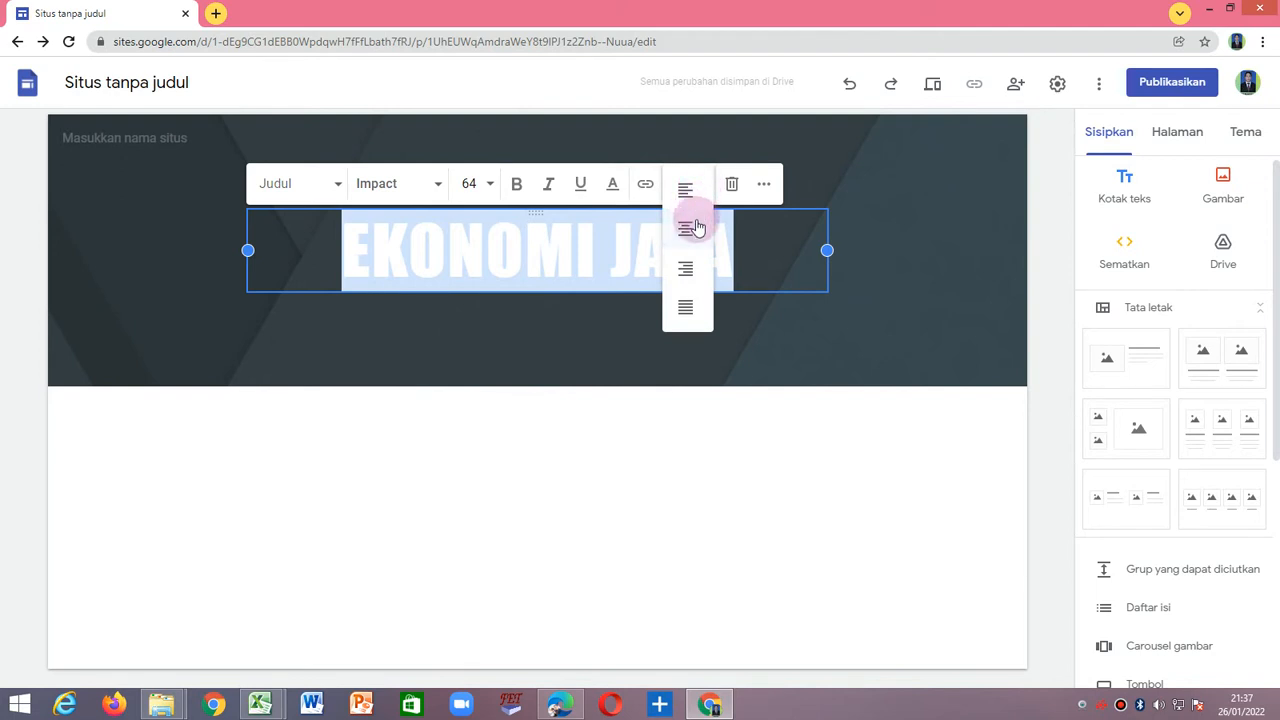
# Change the header title's text color to bright yellow.
pyautogui.click(764, 186)
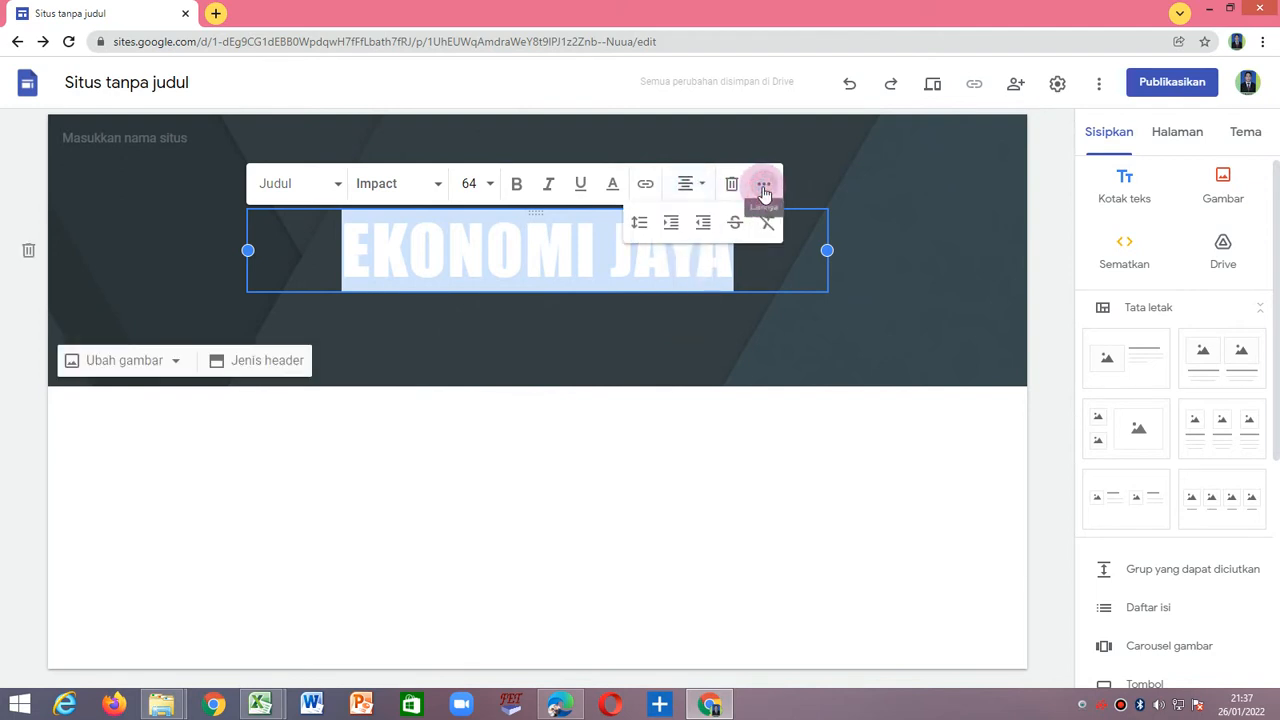
pyautogui.click(614, 189)
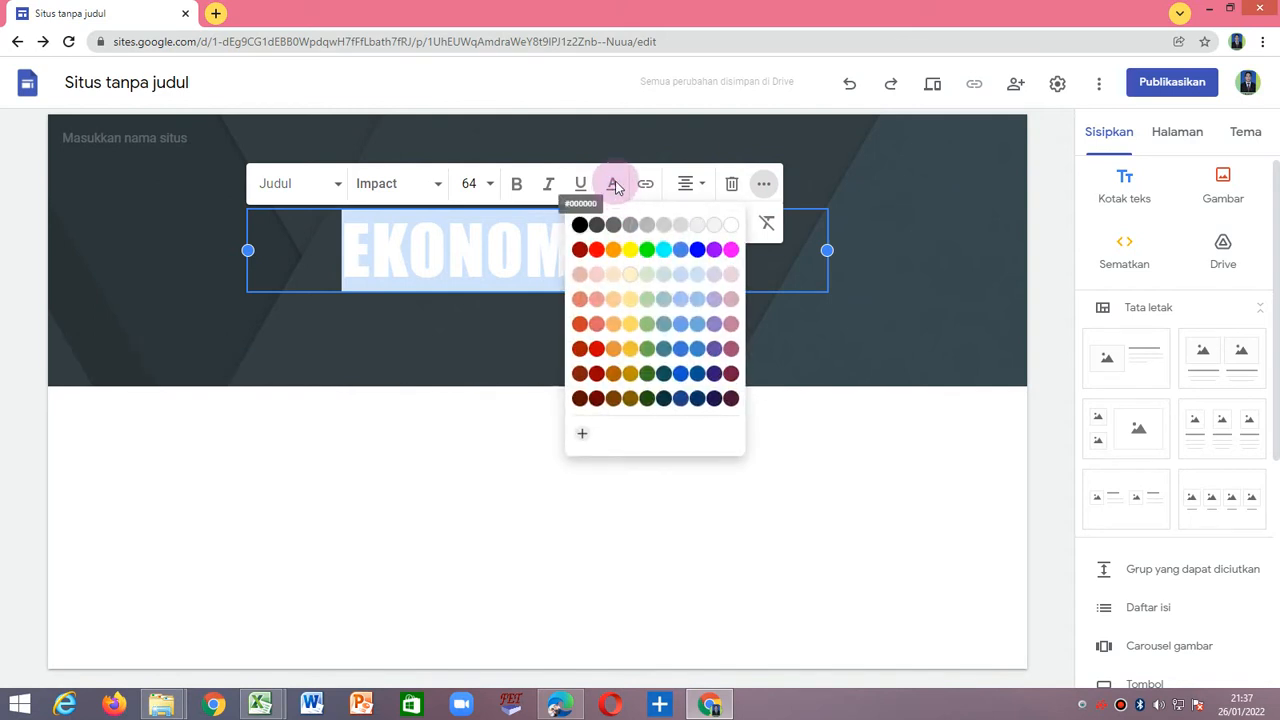
pyautogui.click(630, 256)
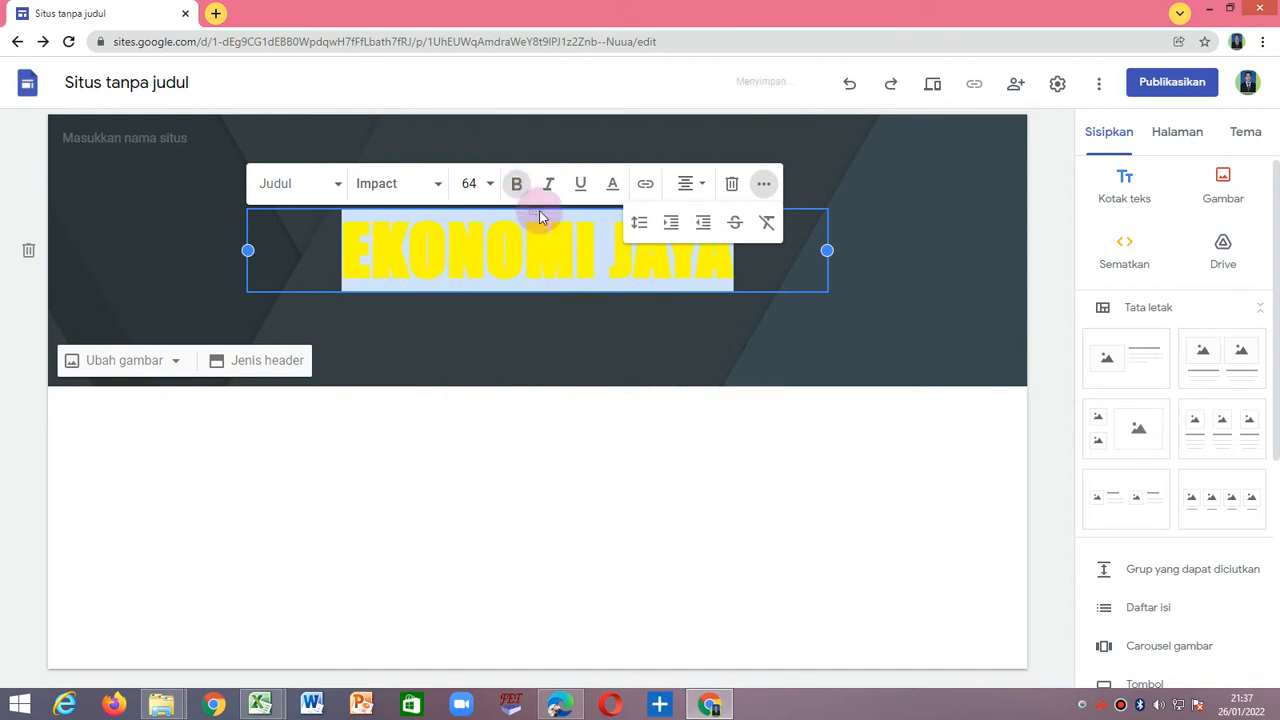
# Try italic on the header title, clear its italic and bold formatting, and deselect it.
pyautogui.click(549, 185)
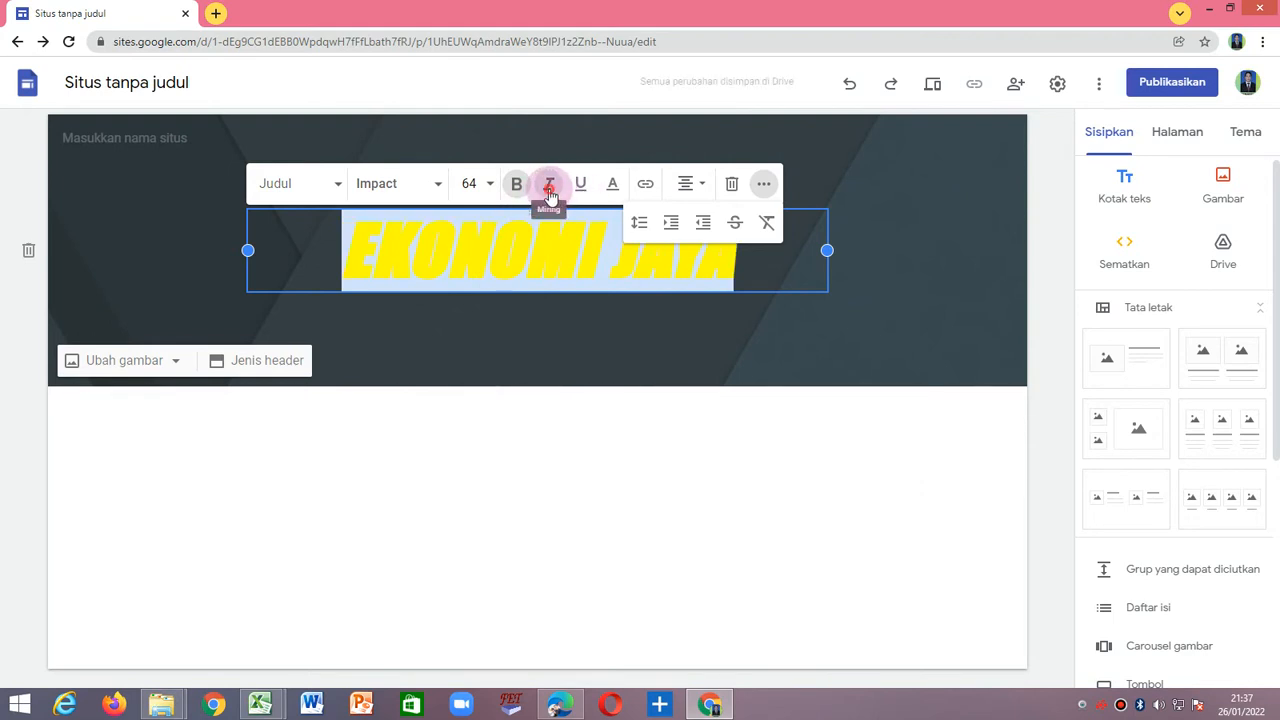
pyautogui.click(549, 188)
pyautogui.click(516, 184)
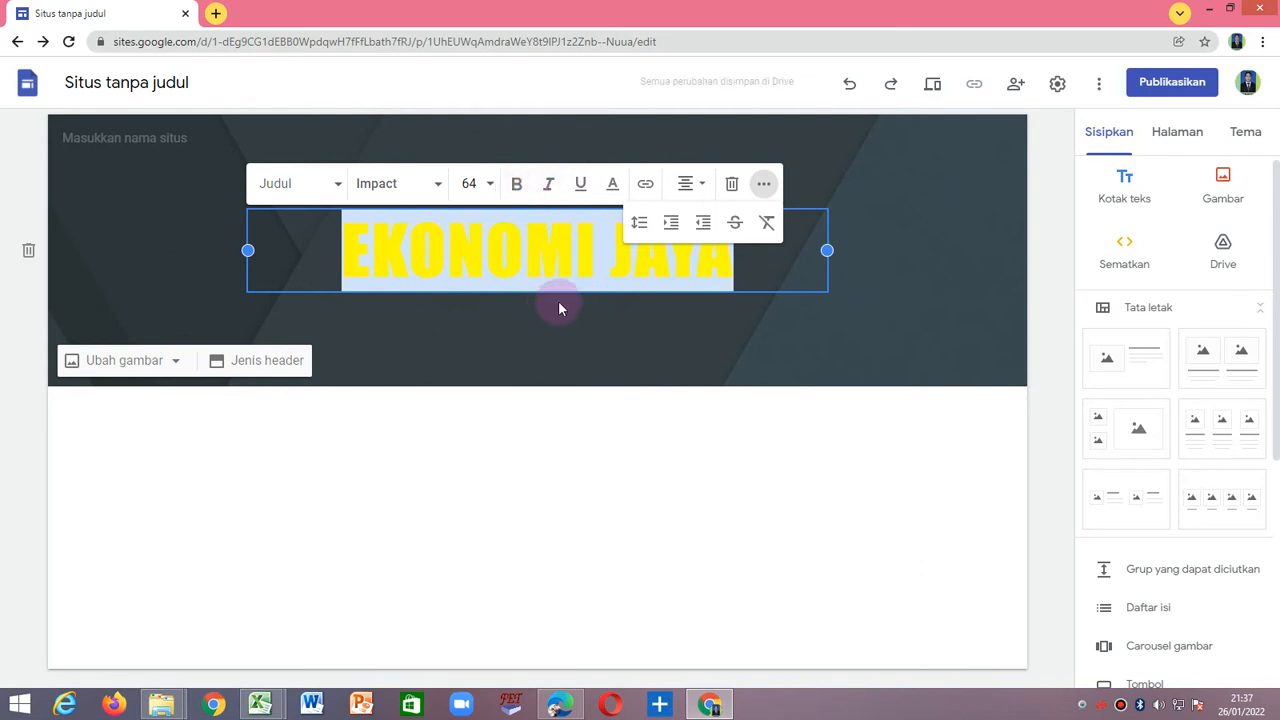
pyautogui.click(681, 336)
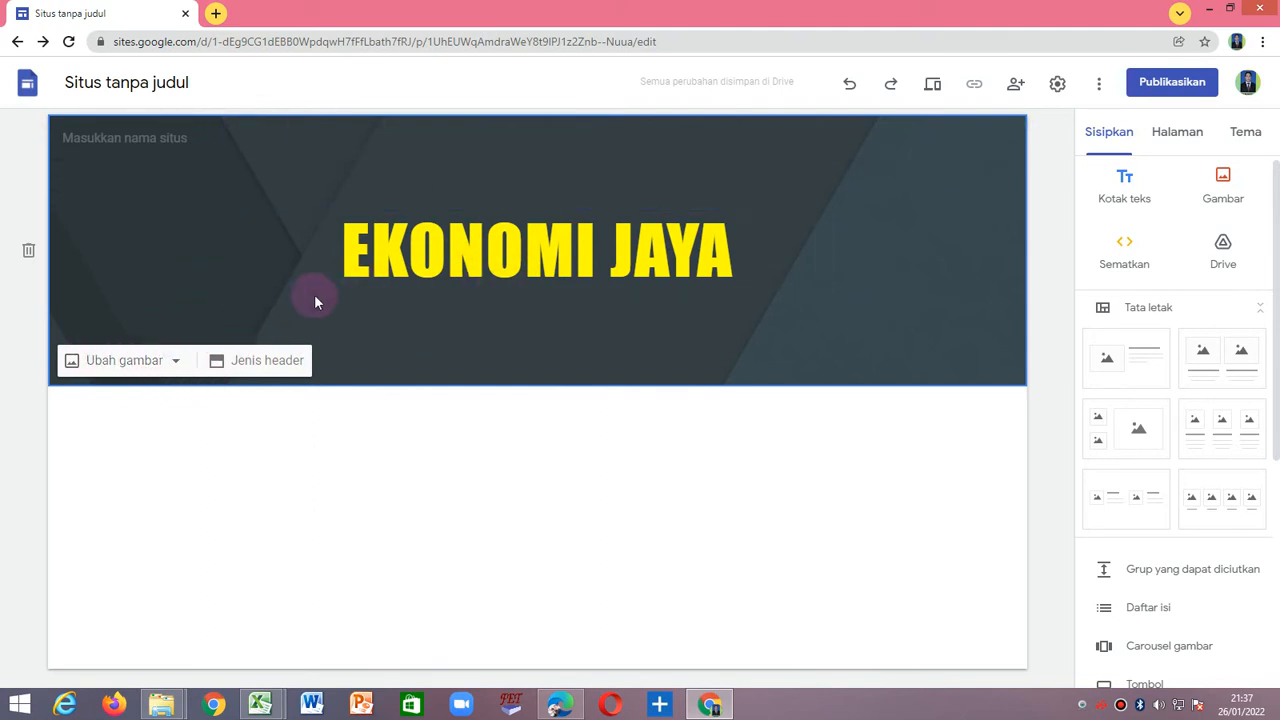
# Open the image chooser for the header background and examine its gallery, URL, web search, album and Google Drive sources.
pyautogui.click(116, 364)
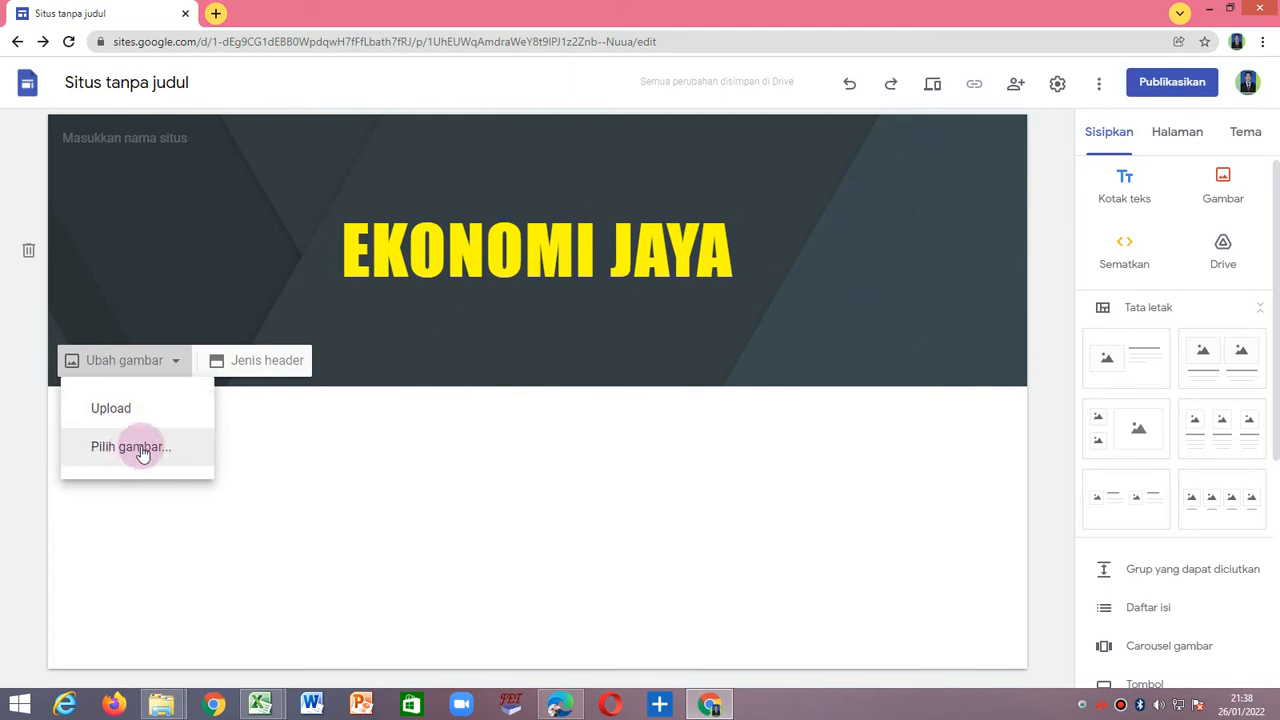
pyautogui.click(141, 447)
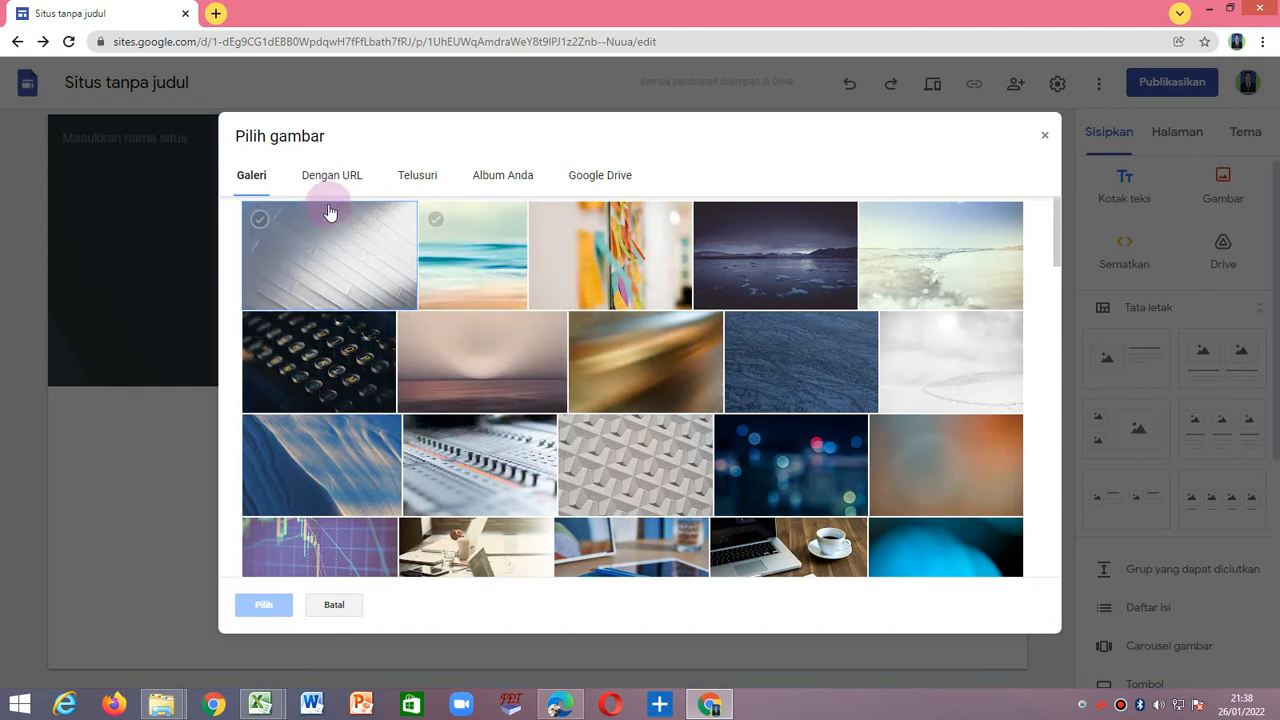
pyautogui.click(279, 183)
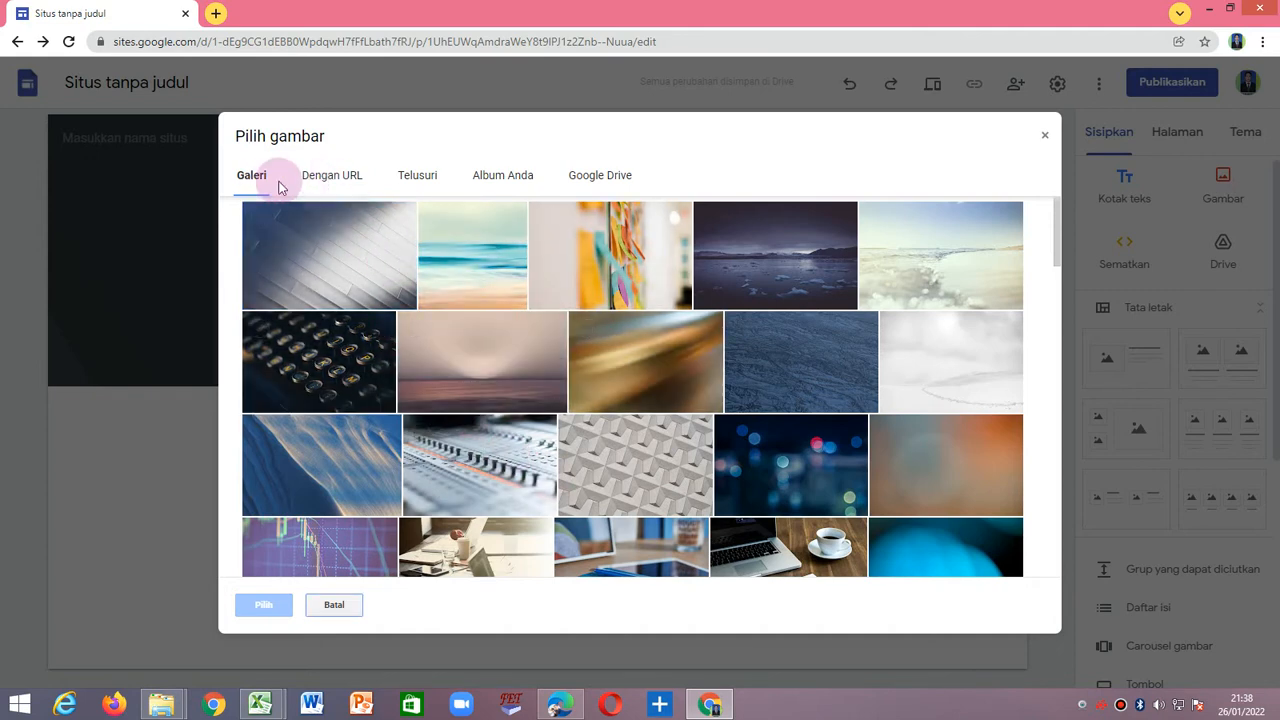
pyautogui.click(336, 180)
pyautogui.click(418, 186)
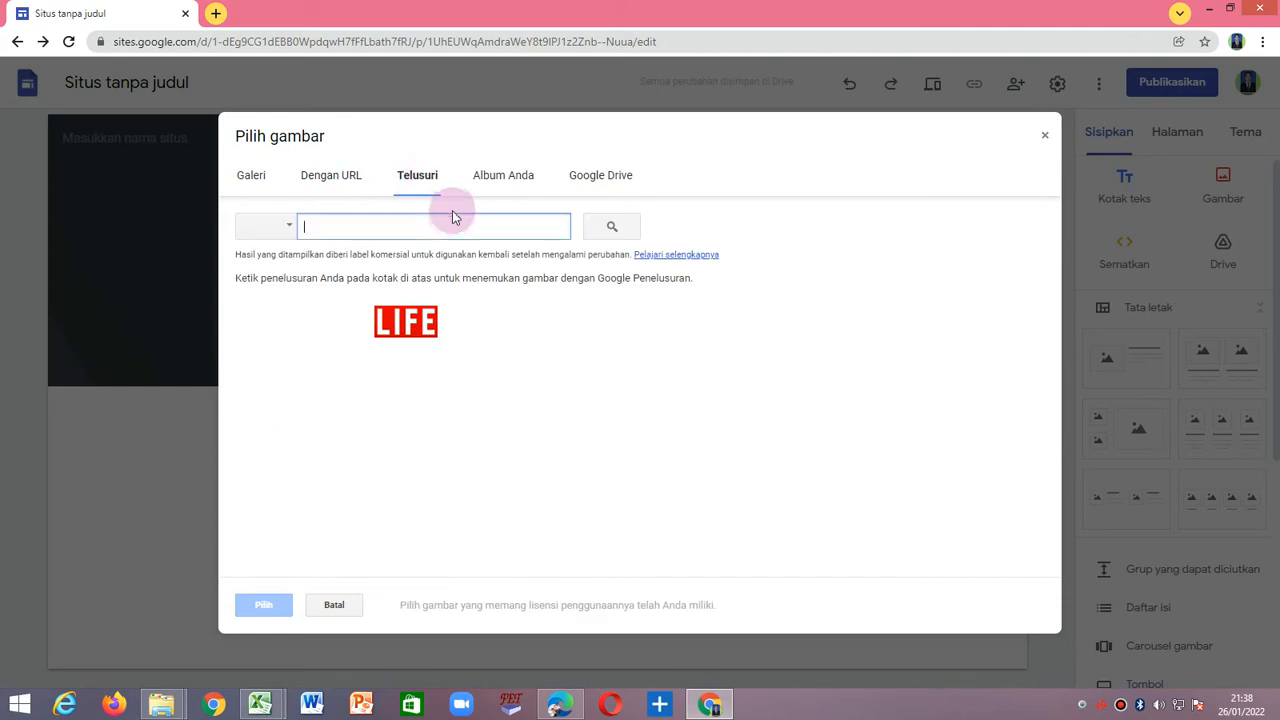
pyautogui.click(505, 181)
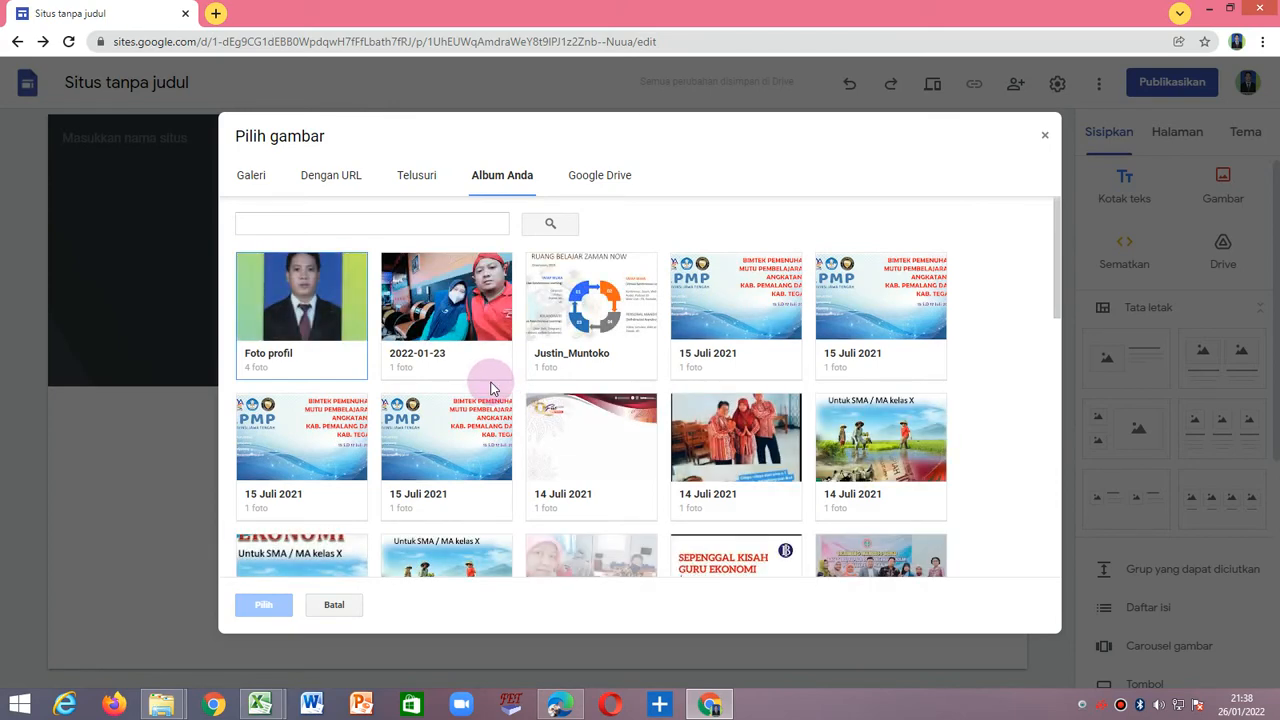
pyautogui.scroll(-3, 490, 388)
pyautogui.scroll(5, 490, 390)
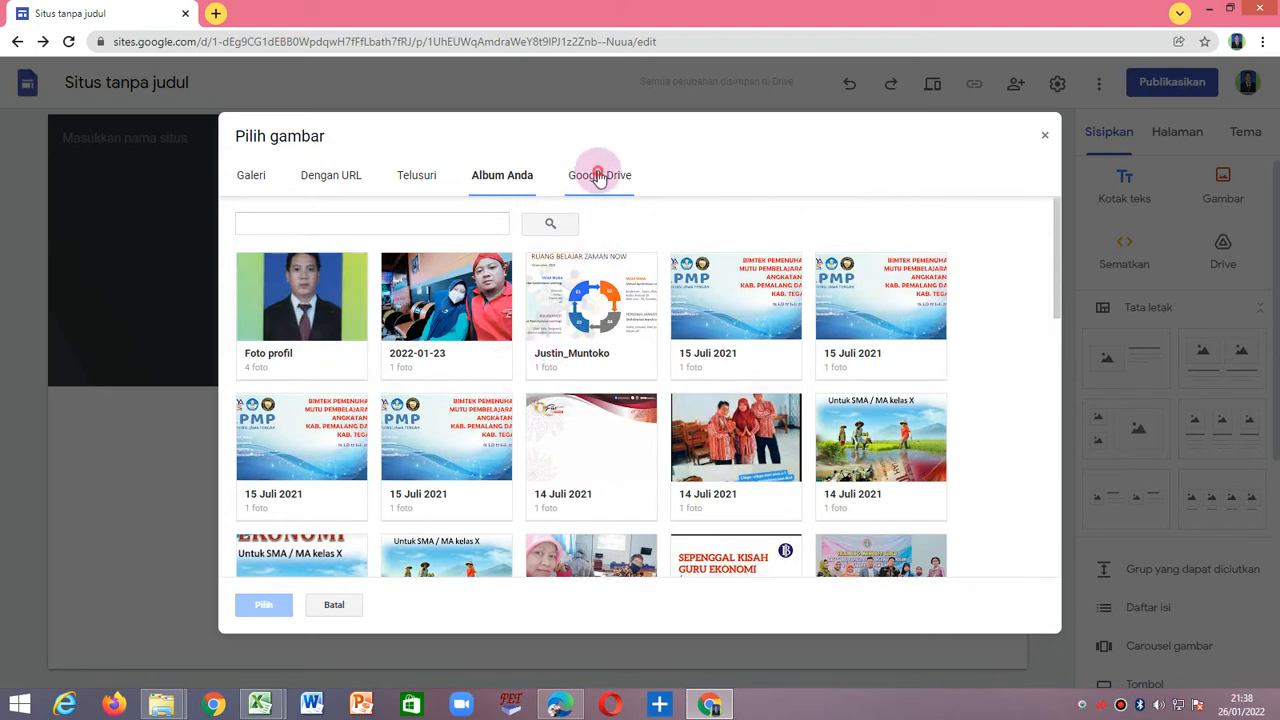
pyautogui.click(595, 174)
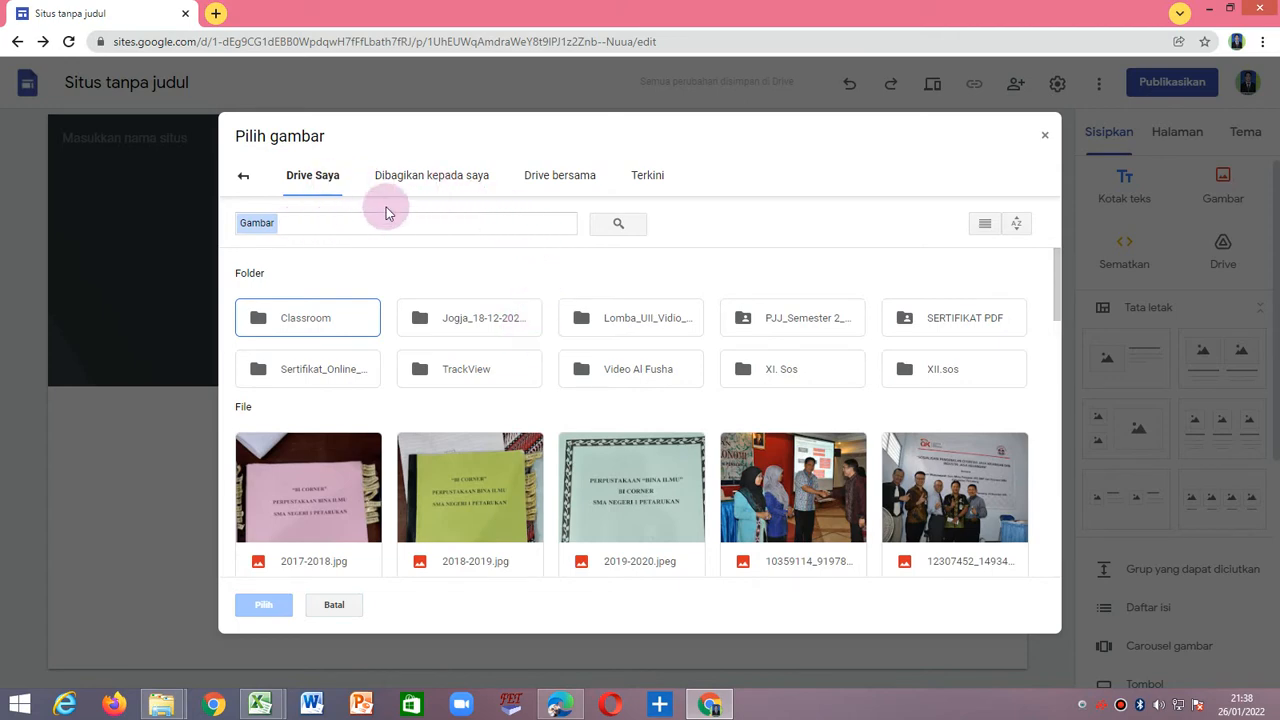
pyautogui.click(243, 176)
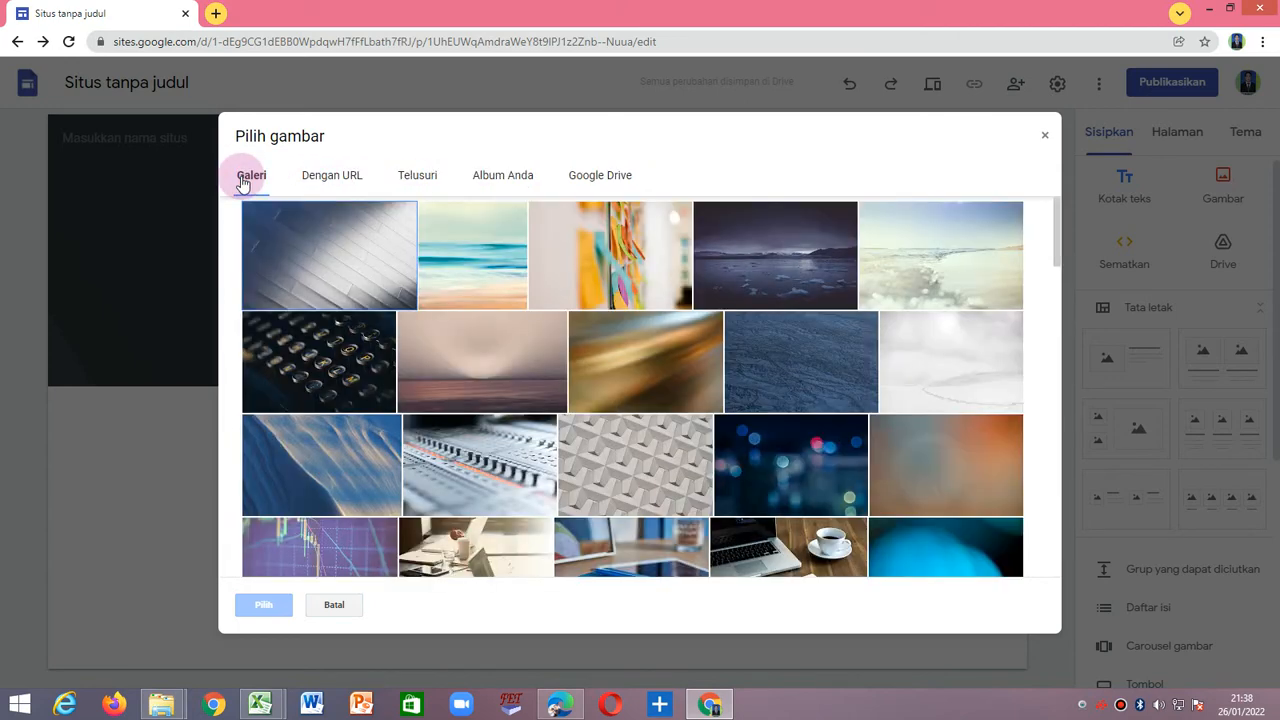
# Search Google for "Ekonomi" images within the image chooser and browse them for a suitable header background.
pyautogui.click(417, 176)
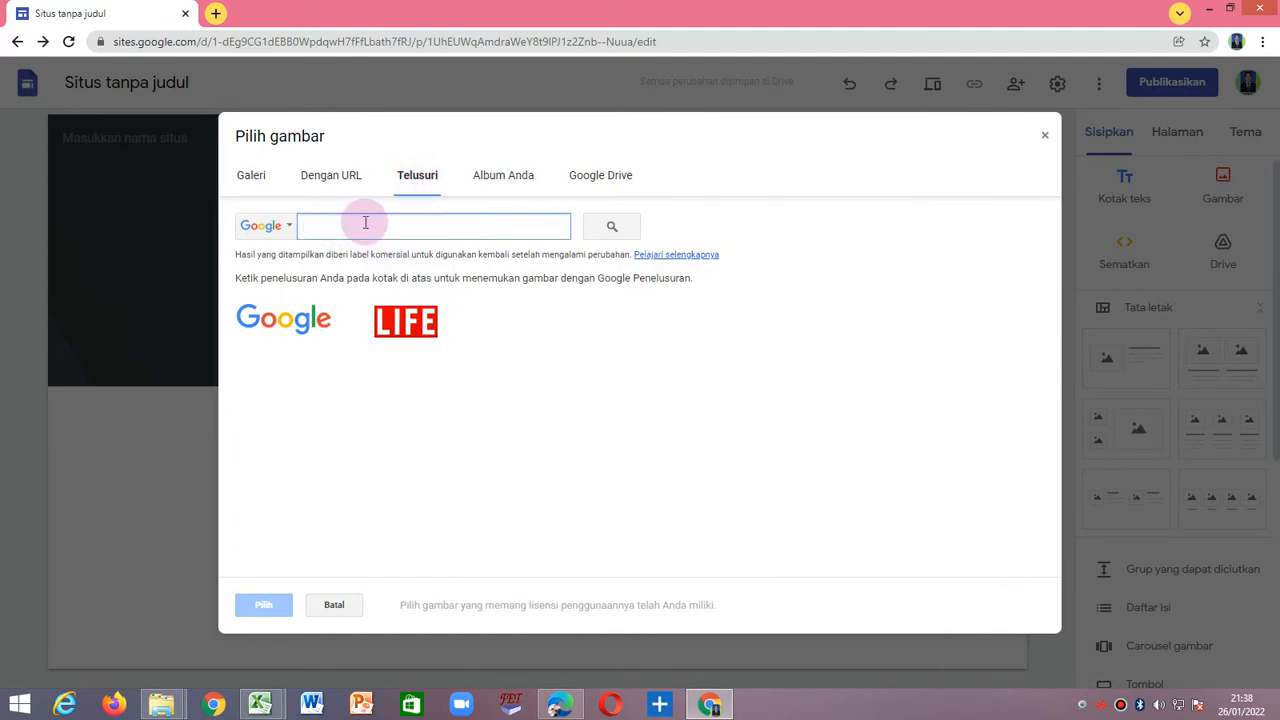
pyautogui.write('Ek')
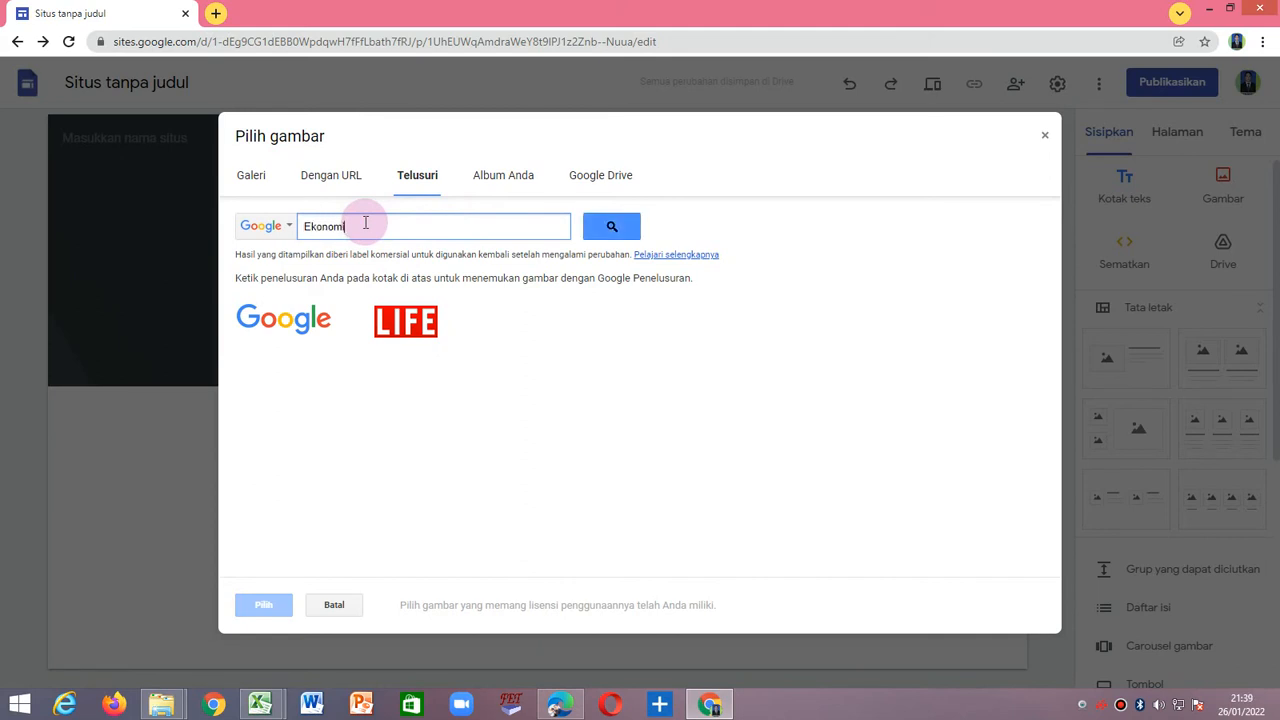
pyautogui.write('onomi')
pyautogui.click(630, 228)
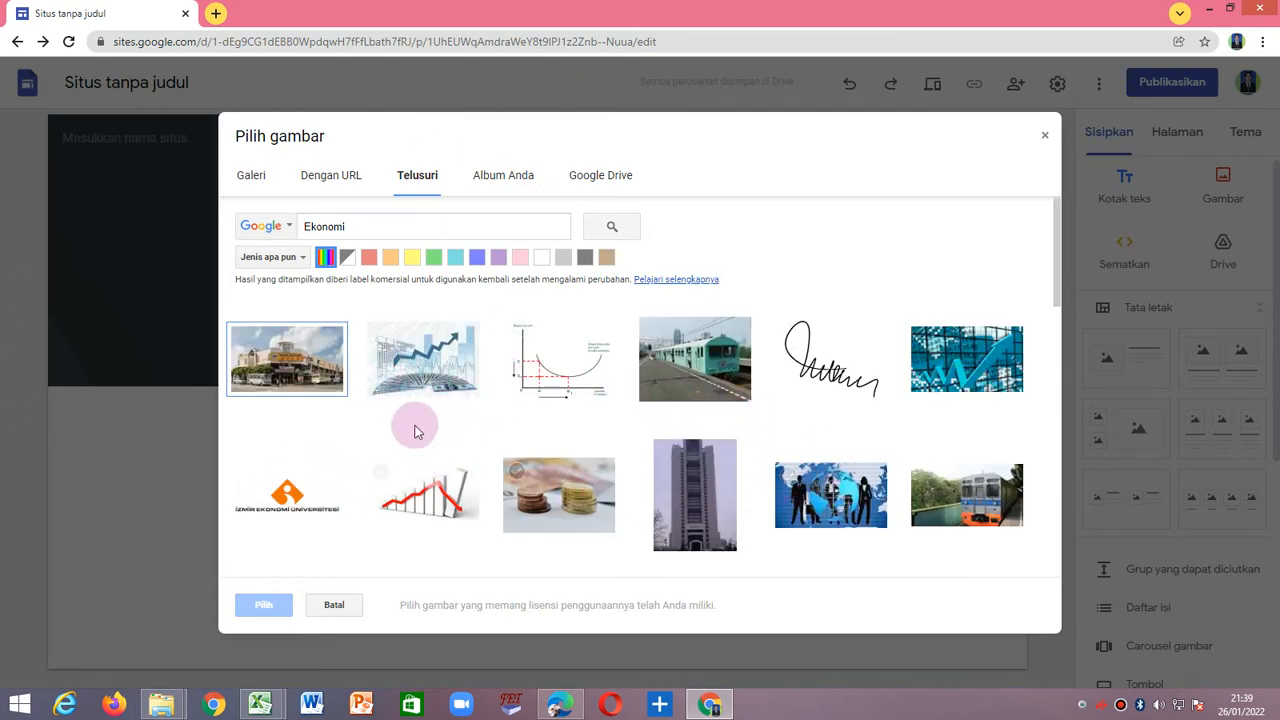
pyautogui.scroll(-3, 657, 468)
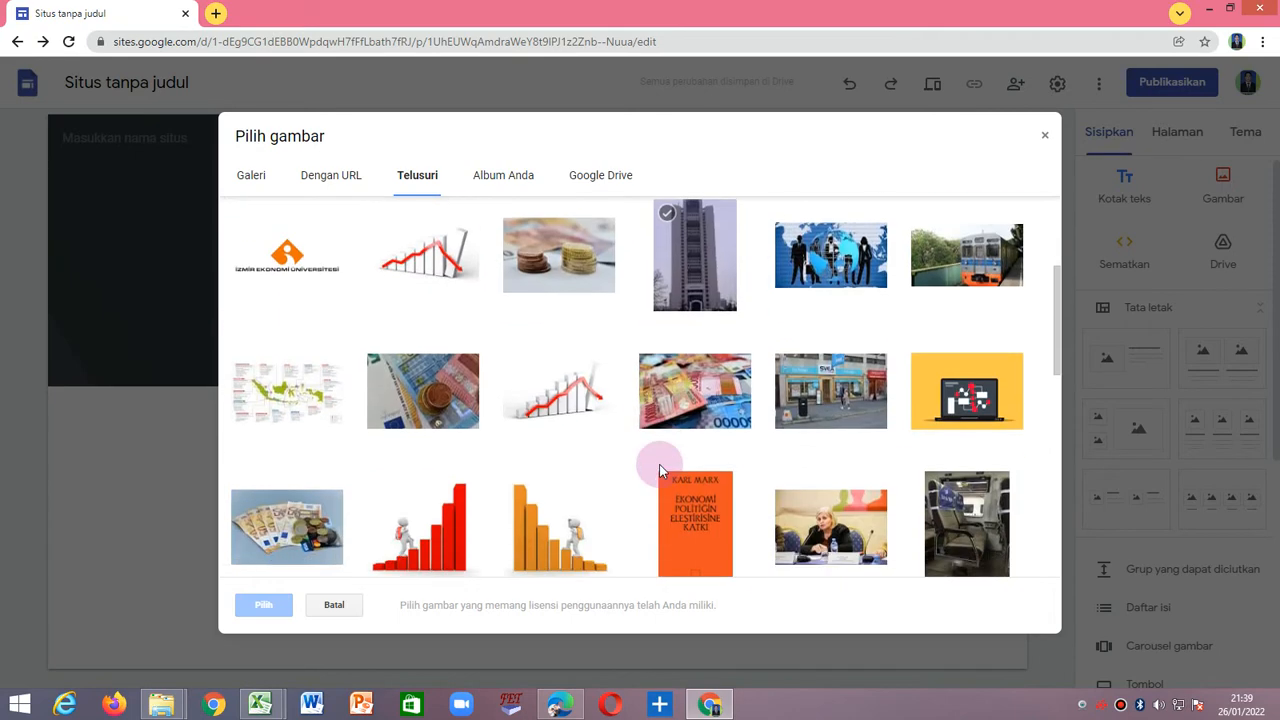
pyautogui.scroll(-4, 656, 466)
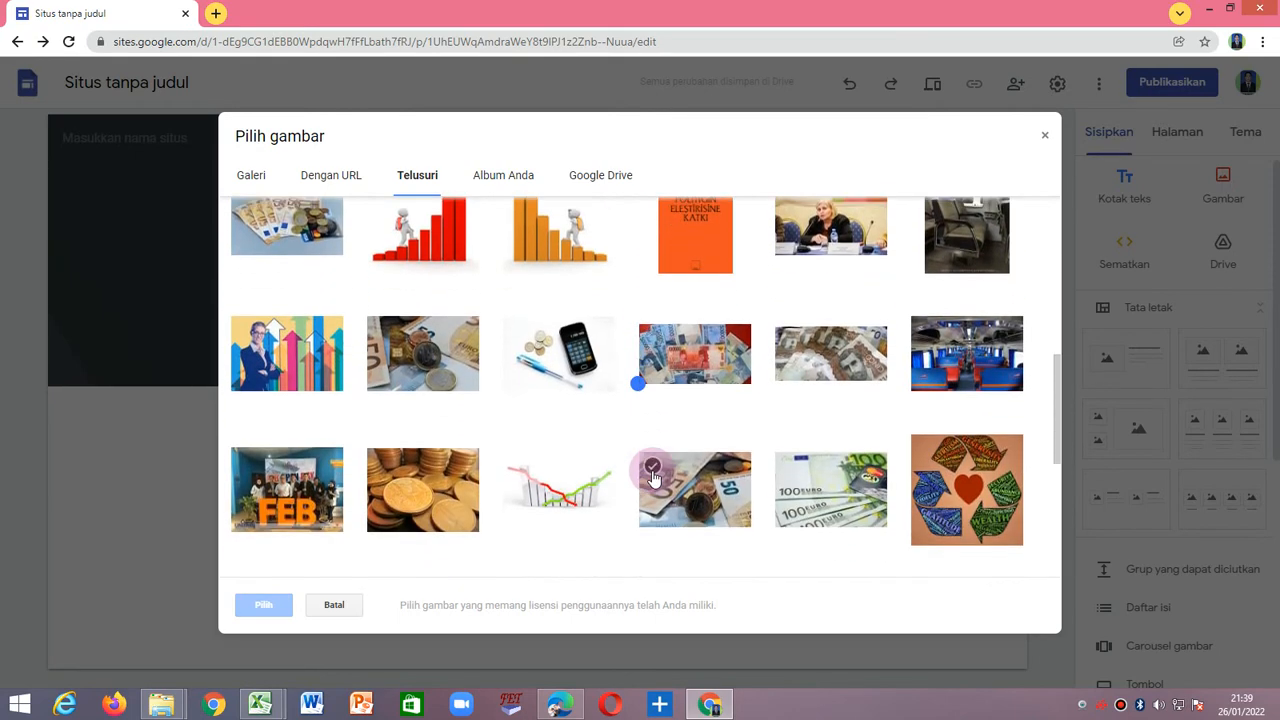
pyautogui.scroll(8, 652, 478)
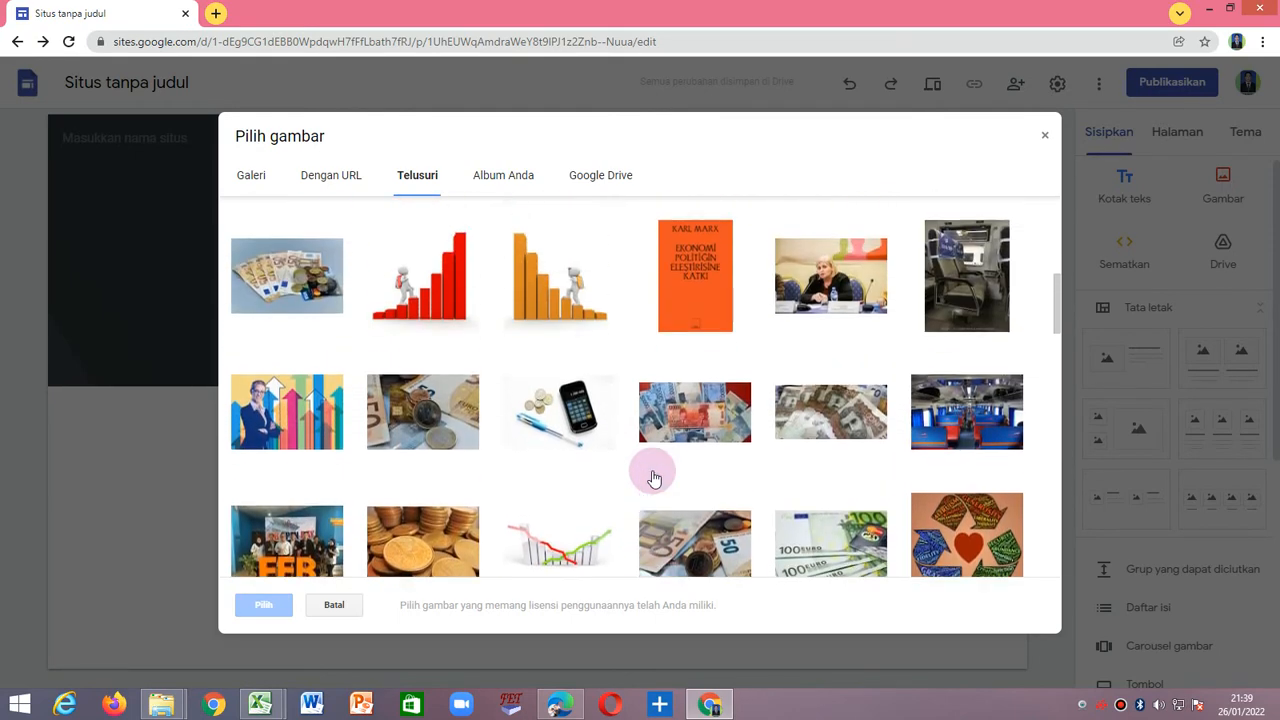
pyautogui.scroll(1, 652, 478)
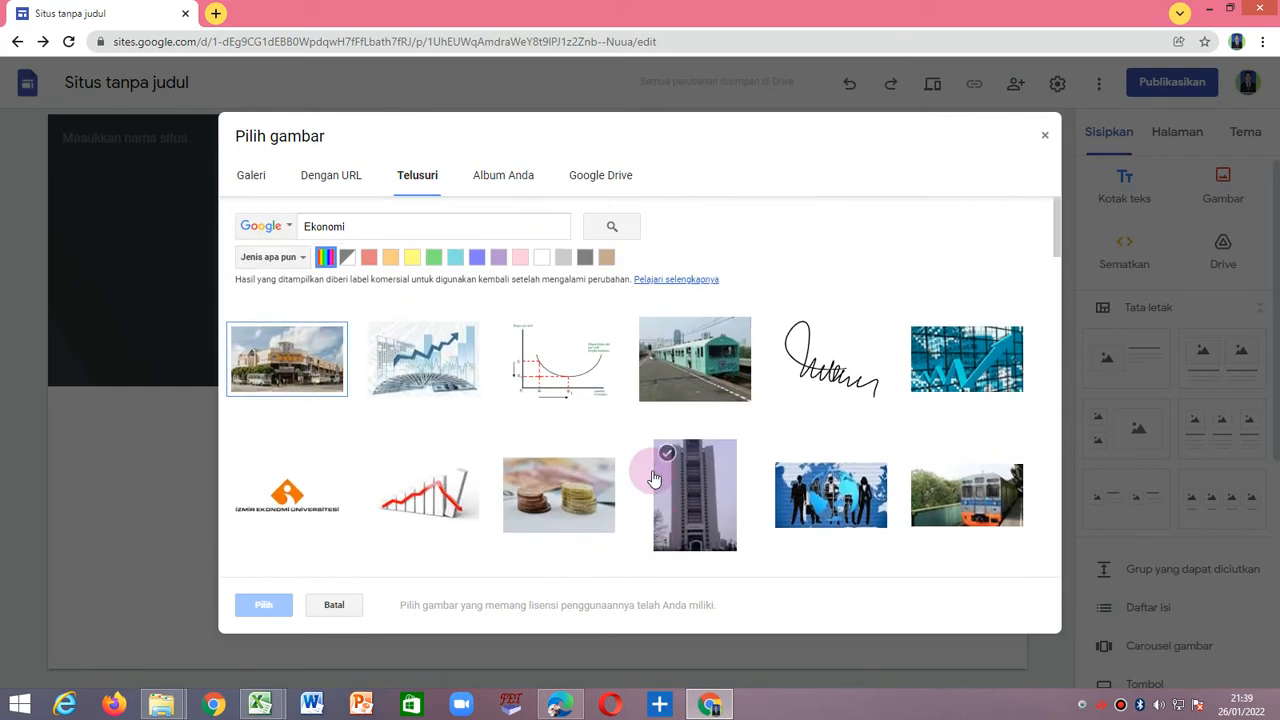
pyautogui.scroll(-3, 551, 480)
pyautogui.scroll(-6, 551, 484)
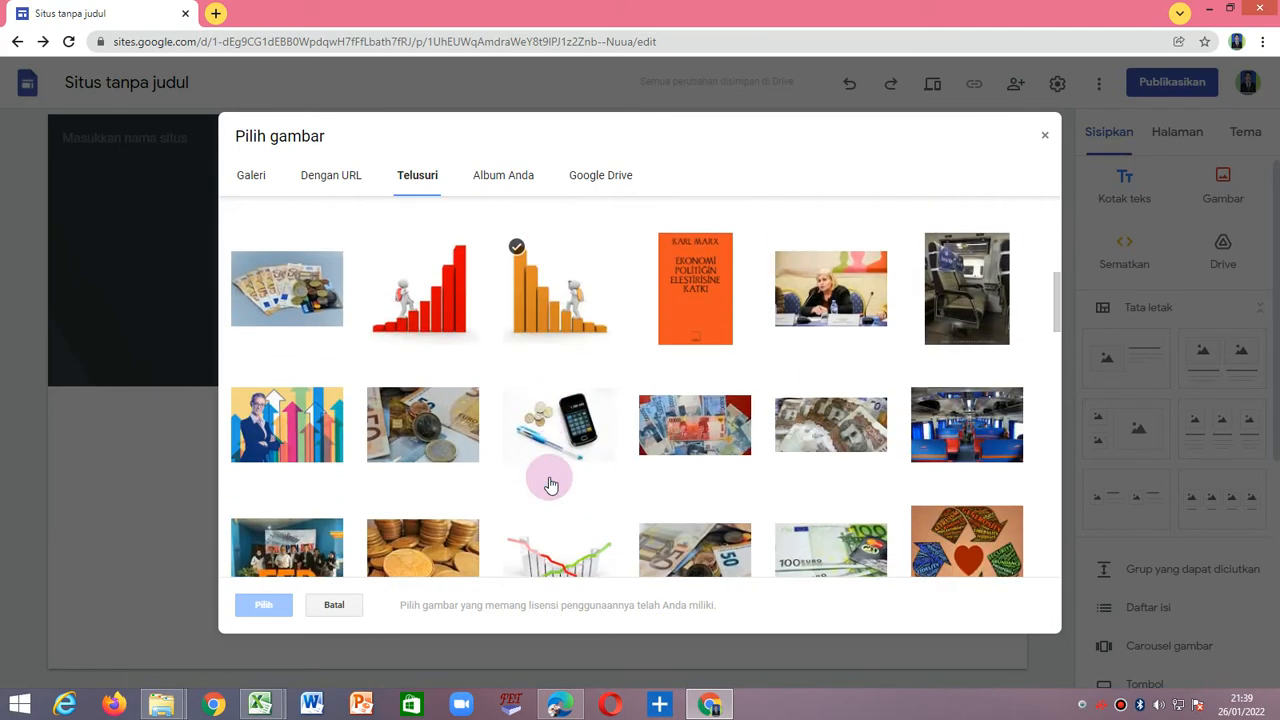
pyautogui.scroll(10, 551, 484)
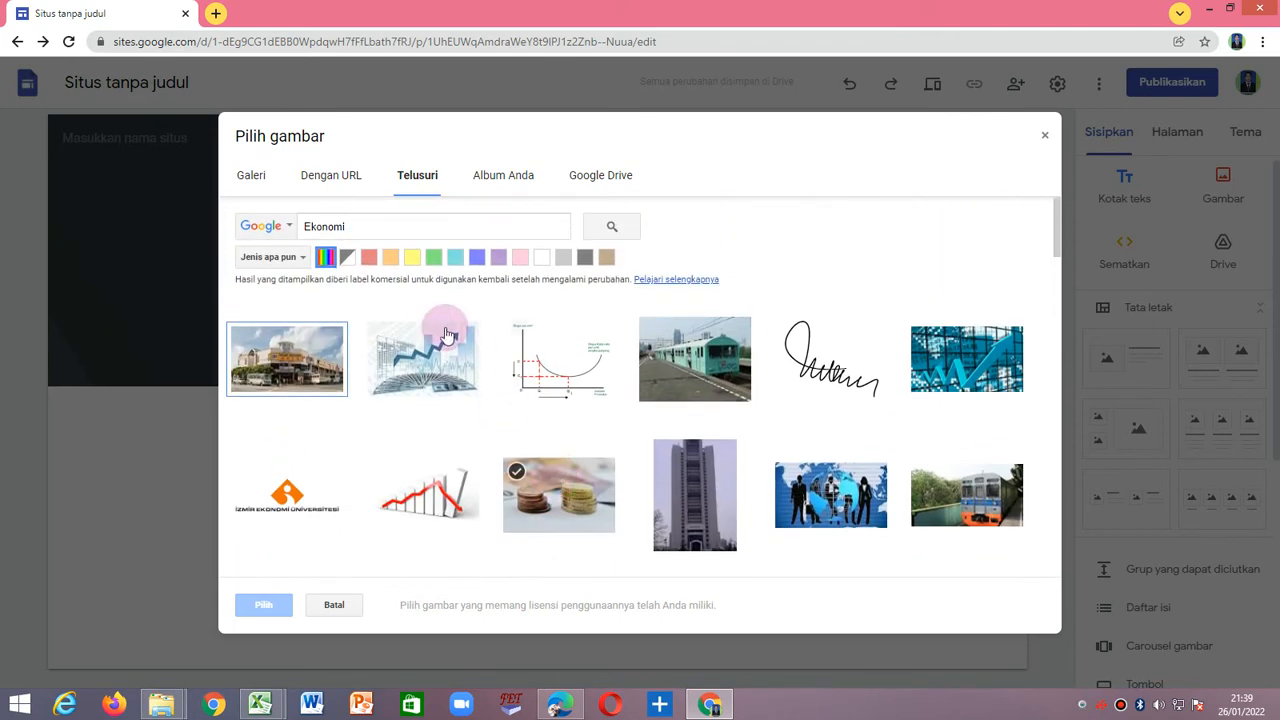
# Replace the image search term with "Sejarah" and look through the matching pictures.
pyautogui.moveTo(374, 230); pyautogui.dragTo(257, 223)
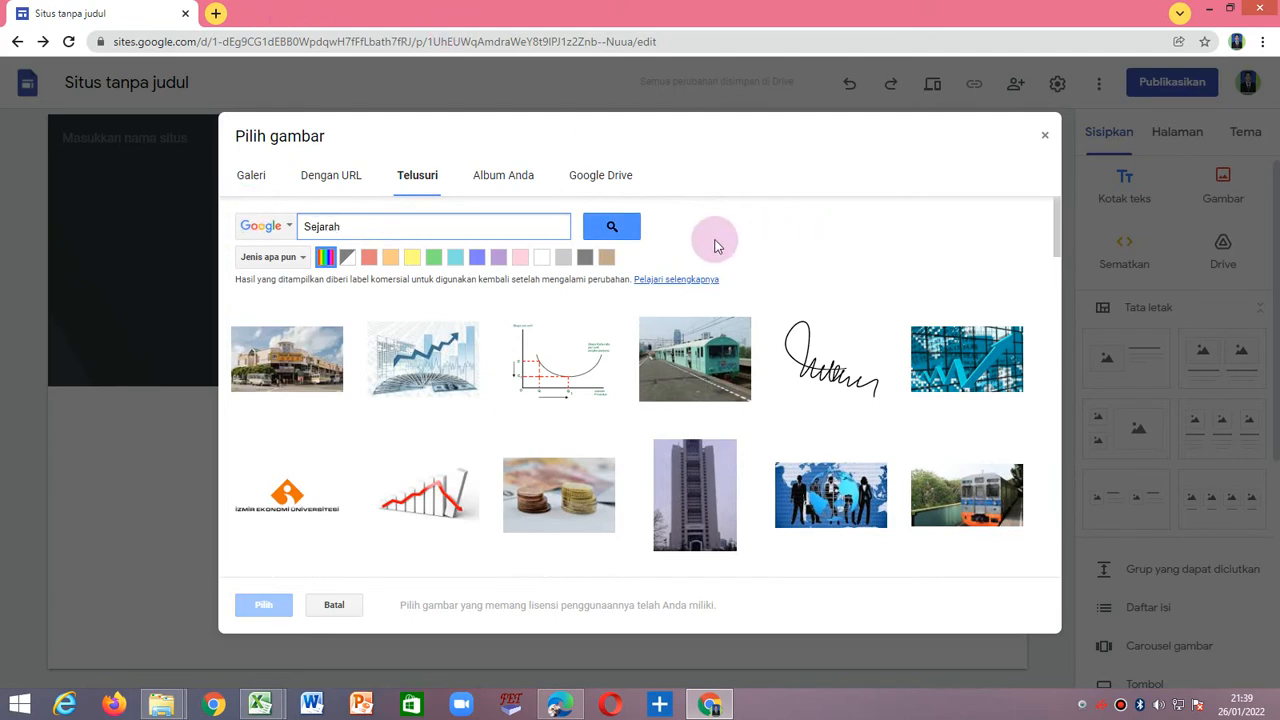
pyautogui.click(605, 228)
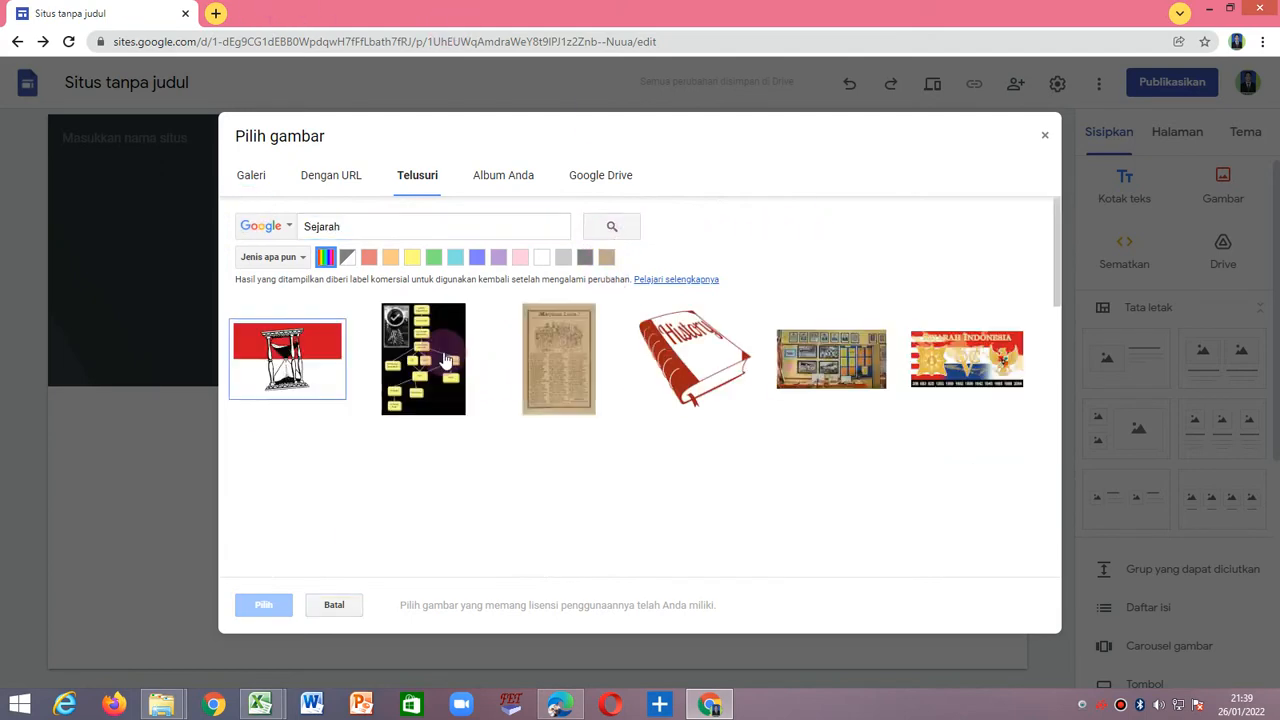
pyautogui.scroll(-10, 602, 441)
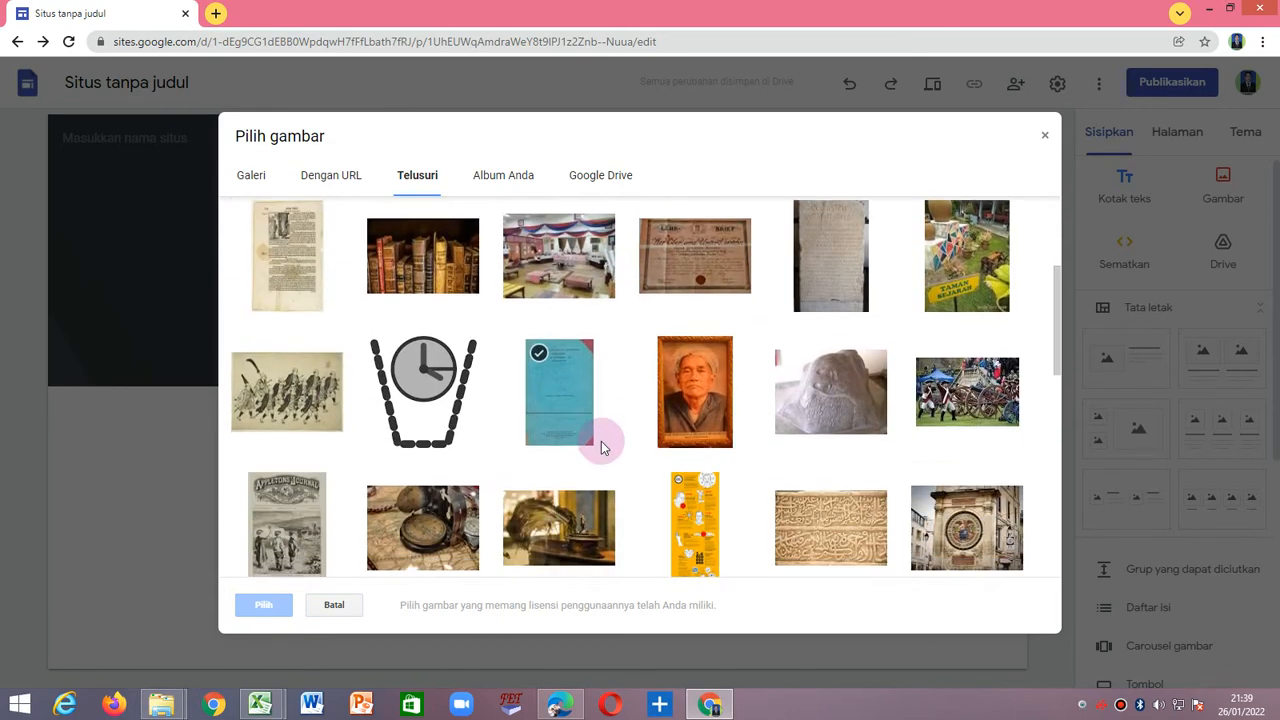
pyautogui.scroll(-7, 602, 449)
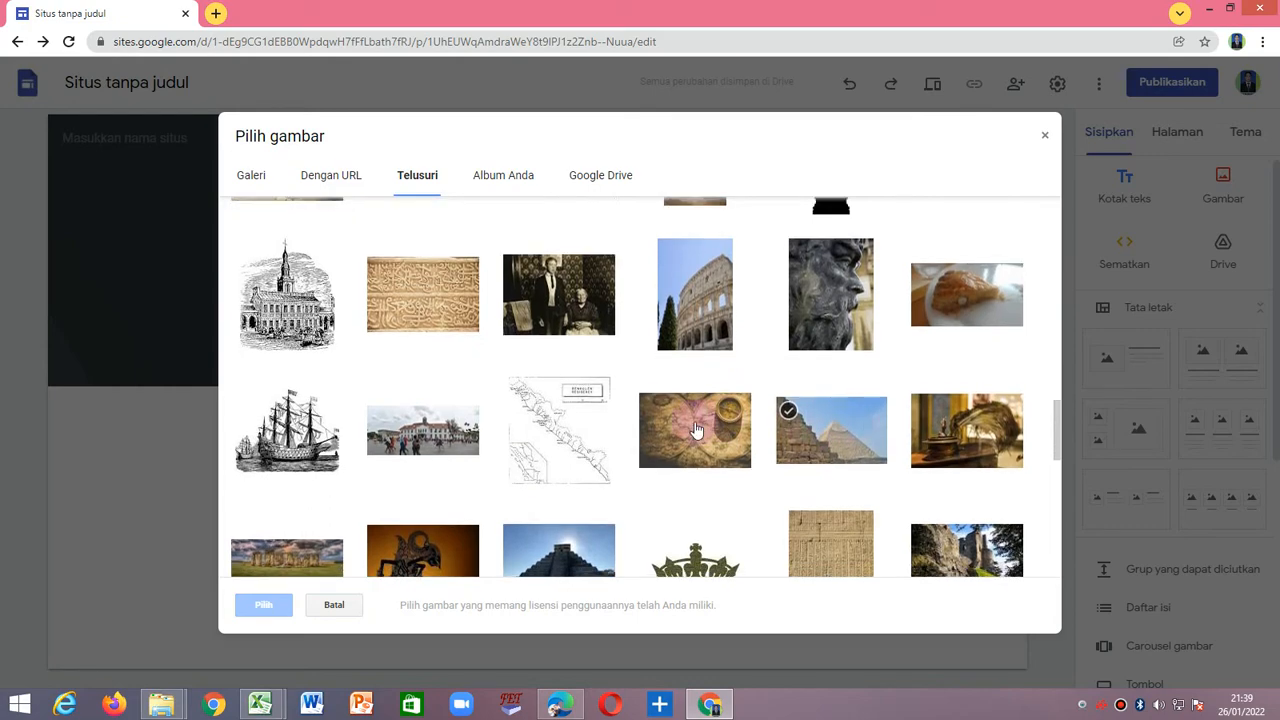
pyautogui.scroll(-5, 565, 380)
pyautogui.scroll(-1, 583, 423)
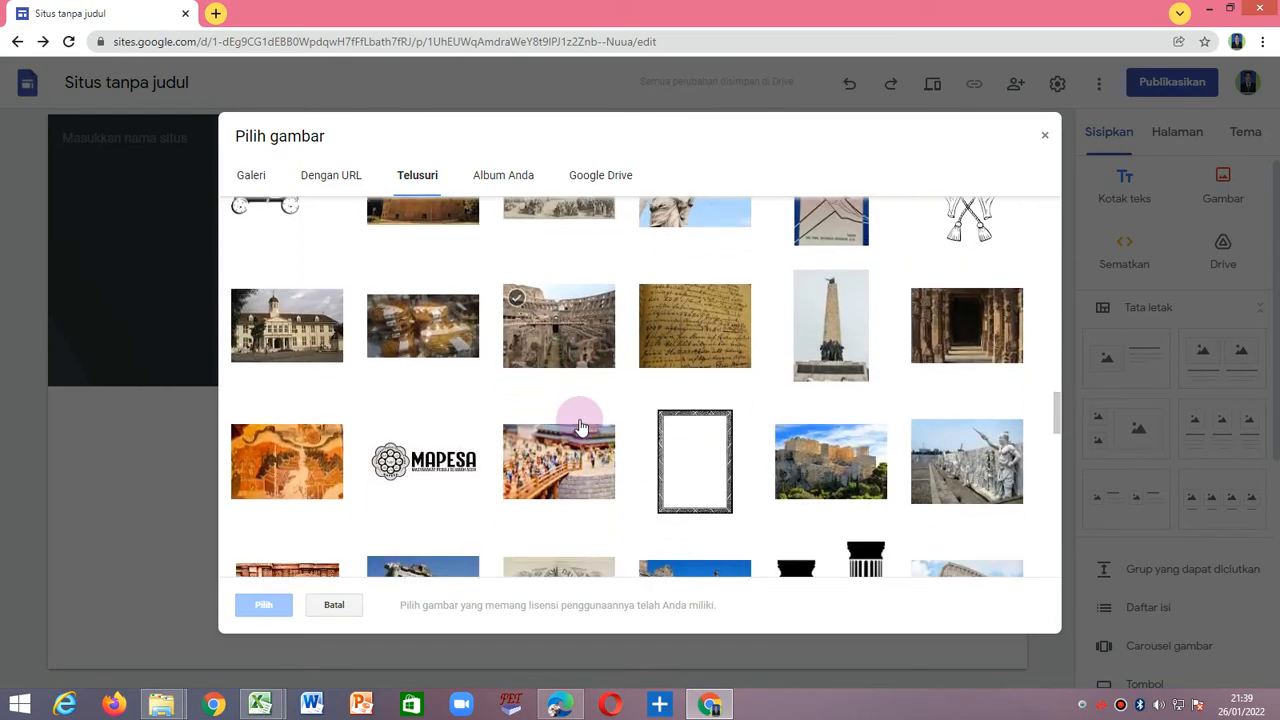
pyautogui.scroll(3, 395, 345)
pyautogui.scroll(10, 395, 345)
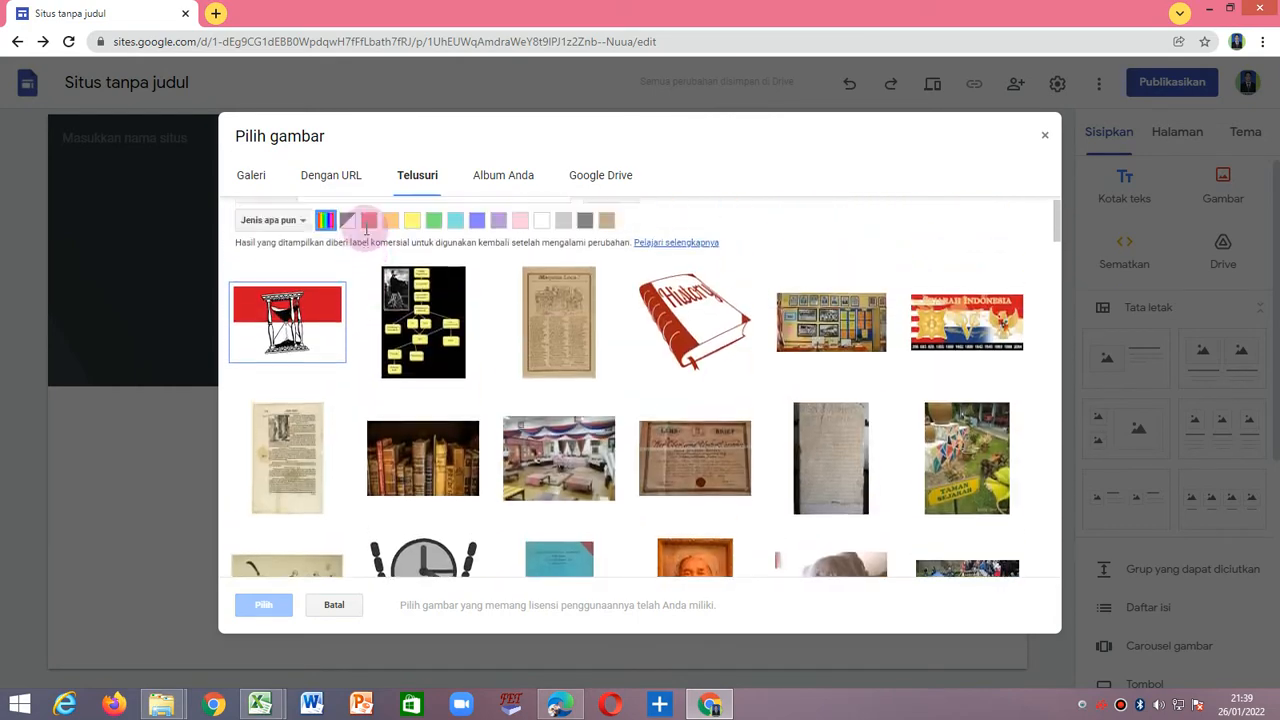
# Run the image search for "Biologi" and browse the pictures offered.
pyautogui.click(340, 226)
pyautogui.moveTo(340, 226); pyautogui.dragTo(280, 230)
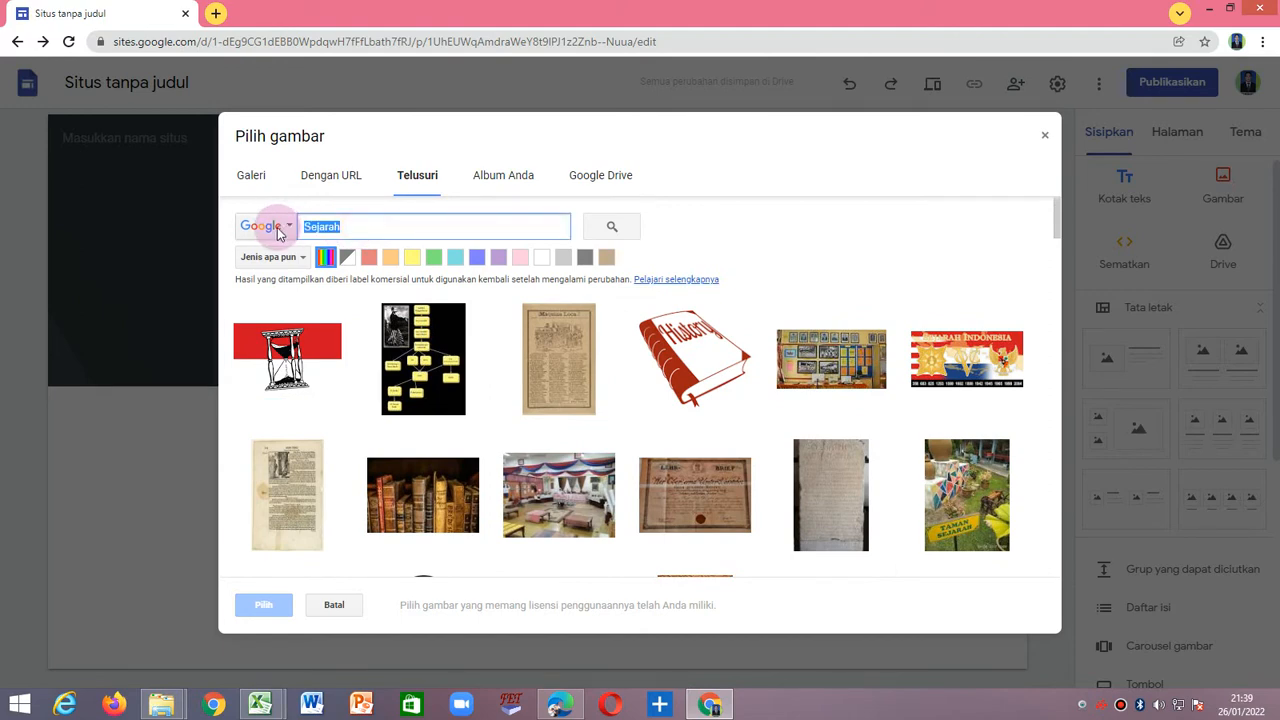
pyautogui.write('Biologi')
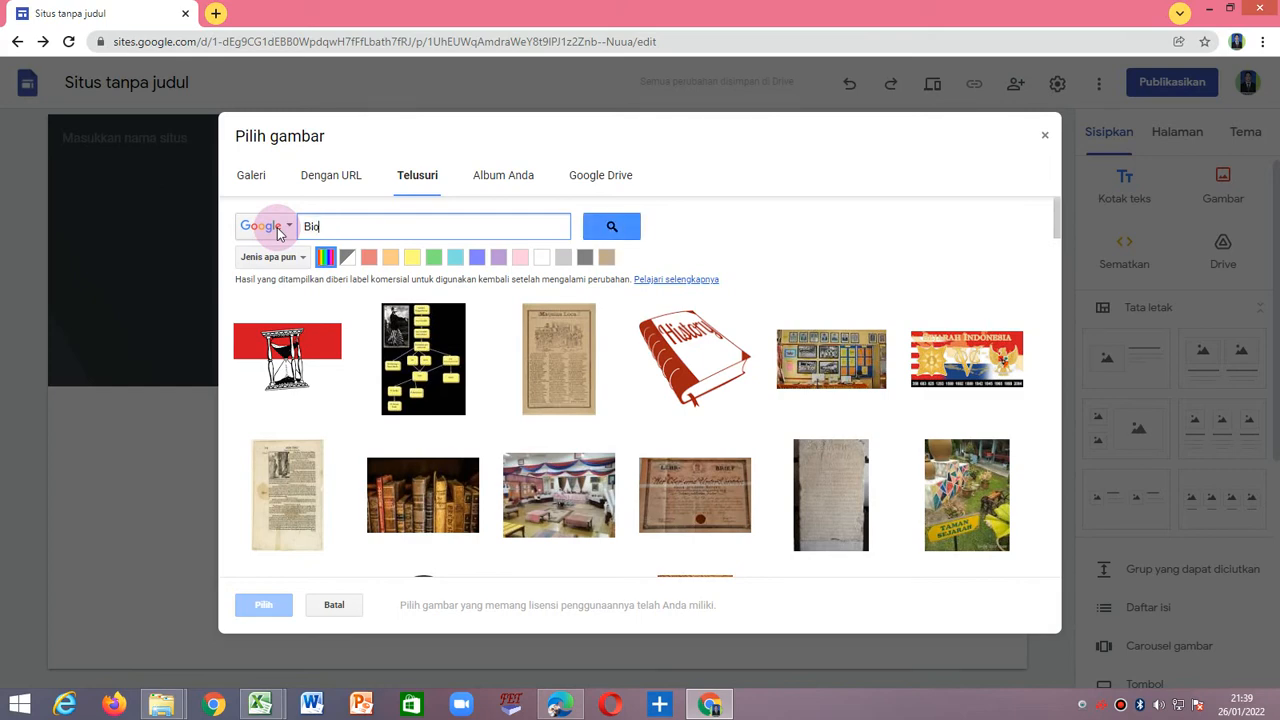
pyautogui.click(598, 226)
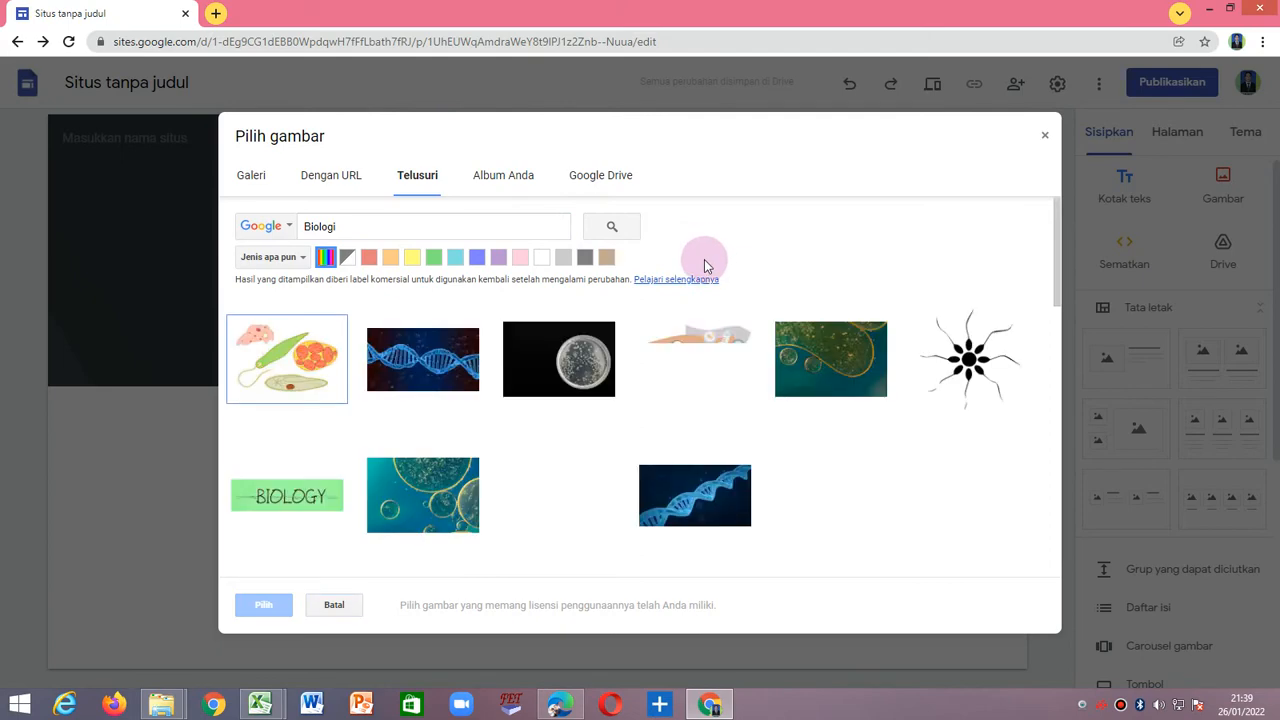
pyautogui.scroll(-3, 670, 465)
pyautogui.scroll(-3, 655, 464)
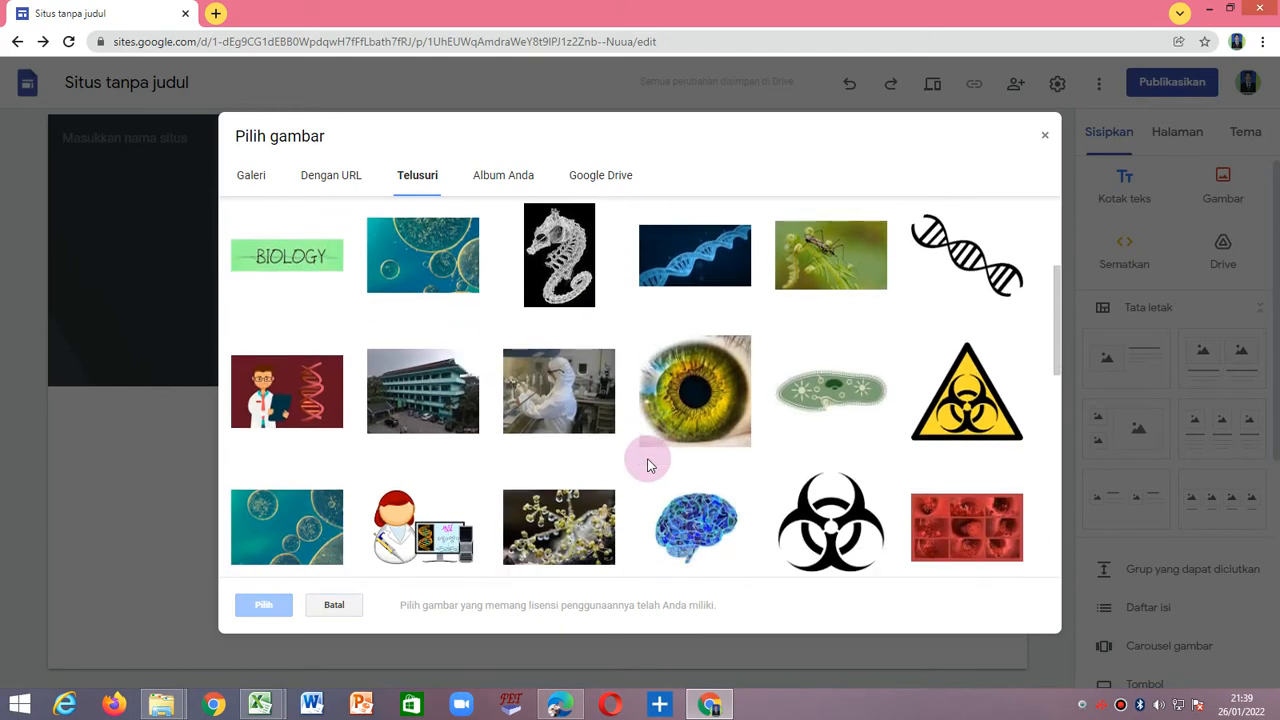
pyautogui.scroll(-4, 625, 457)
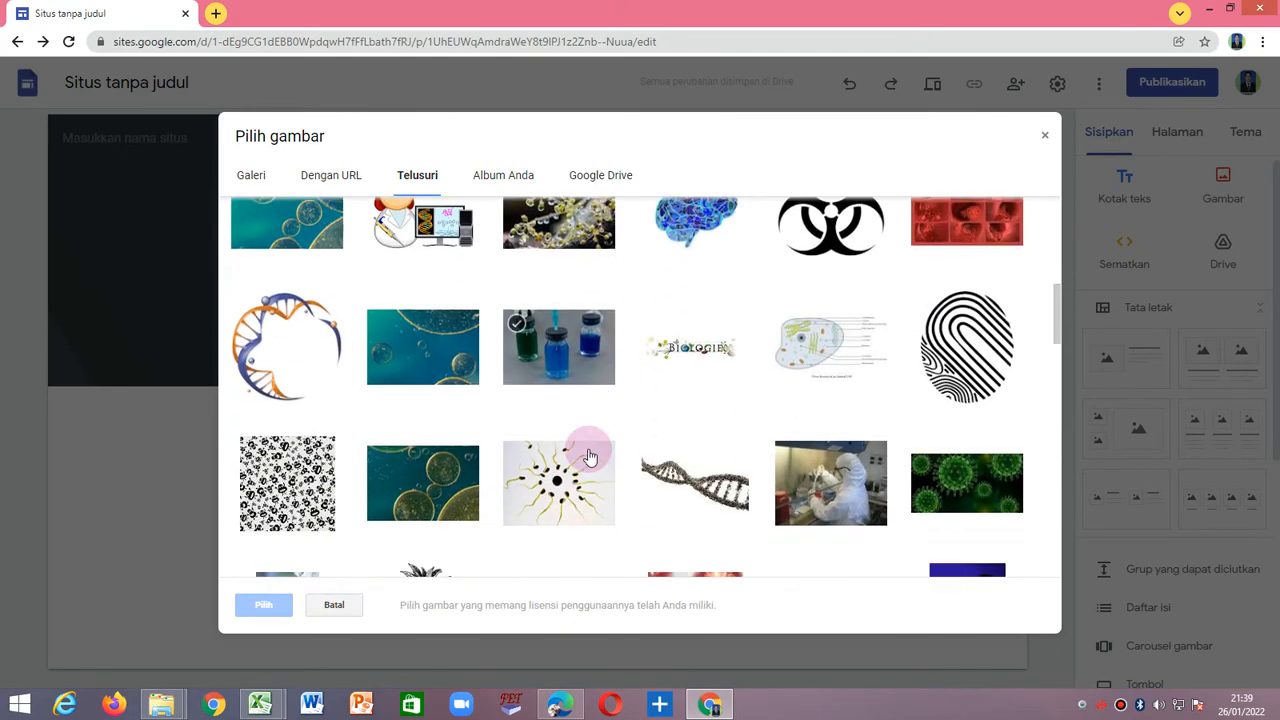
pyautogui.scroll(-1, 588, 456)
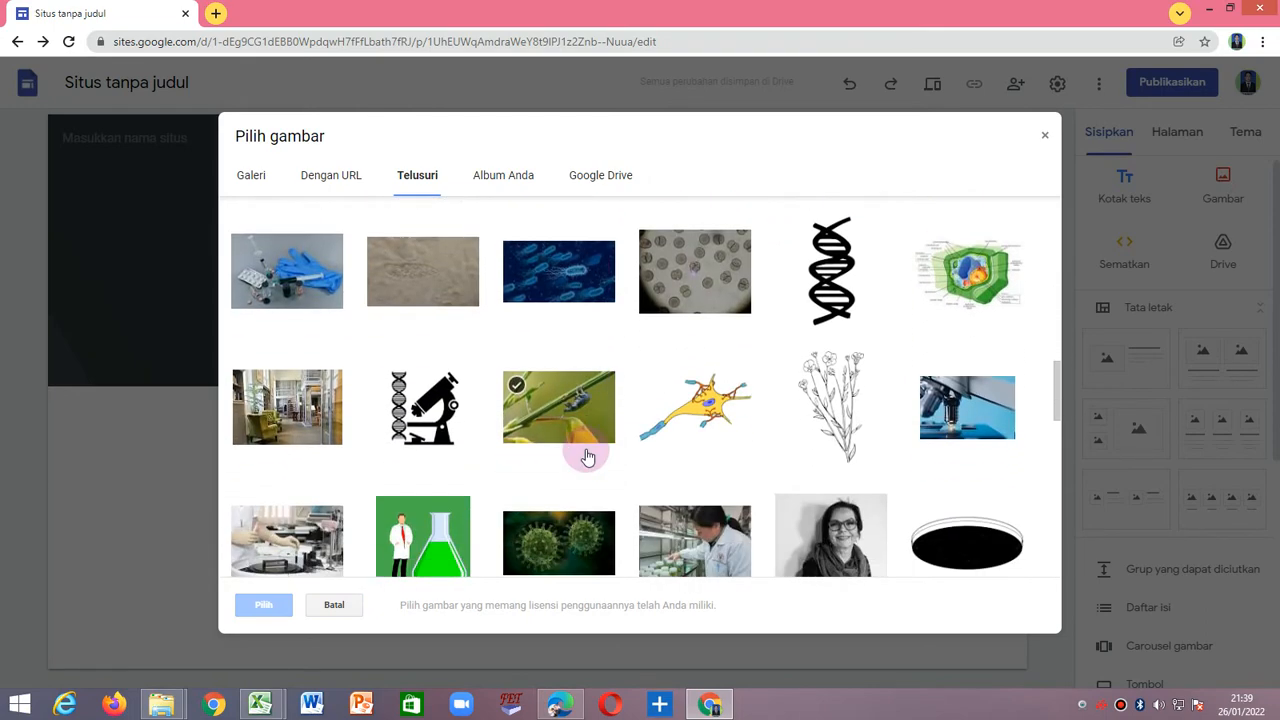
pyautogui.scroll(-2, 588, 456)
pyautogui.scroll(8, 585, 448)
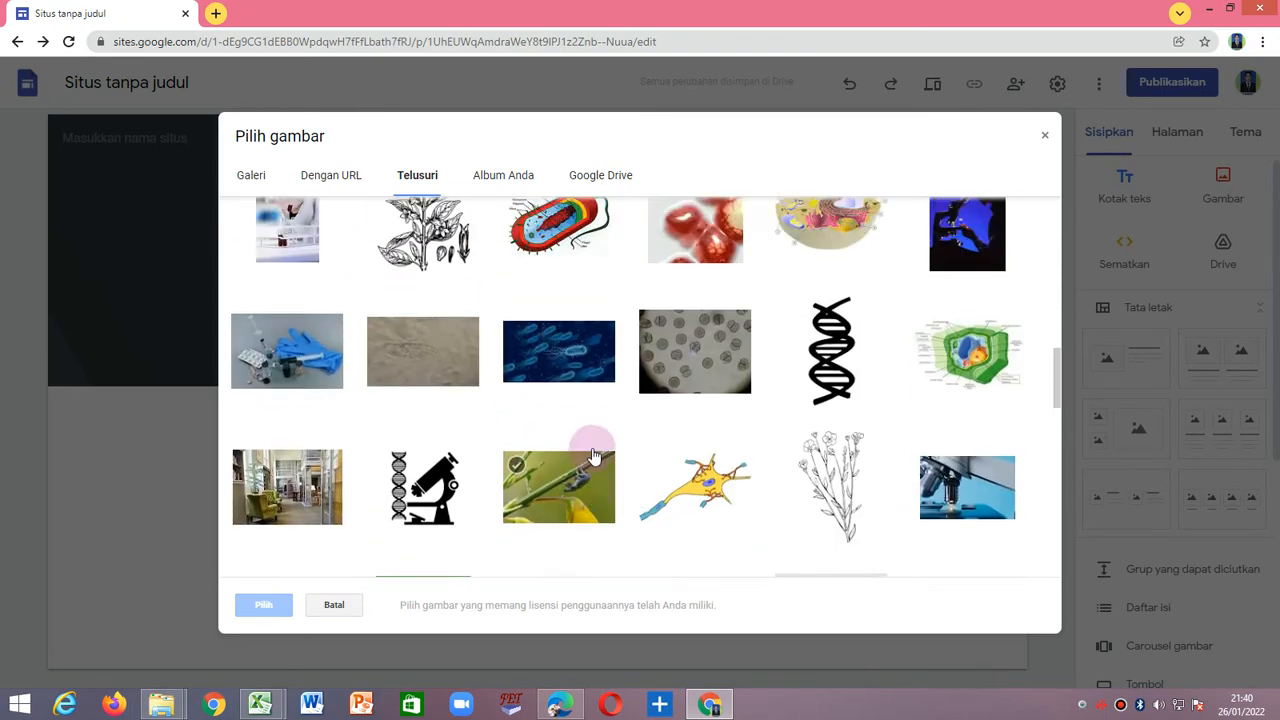
pyautogui.scroll(3, 494, 436)
# Search for "Fisika" images and look over the pictures offered.
pyautogui.doubleClick(337, 228)
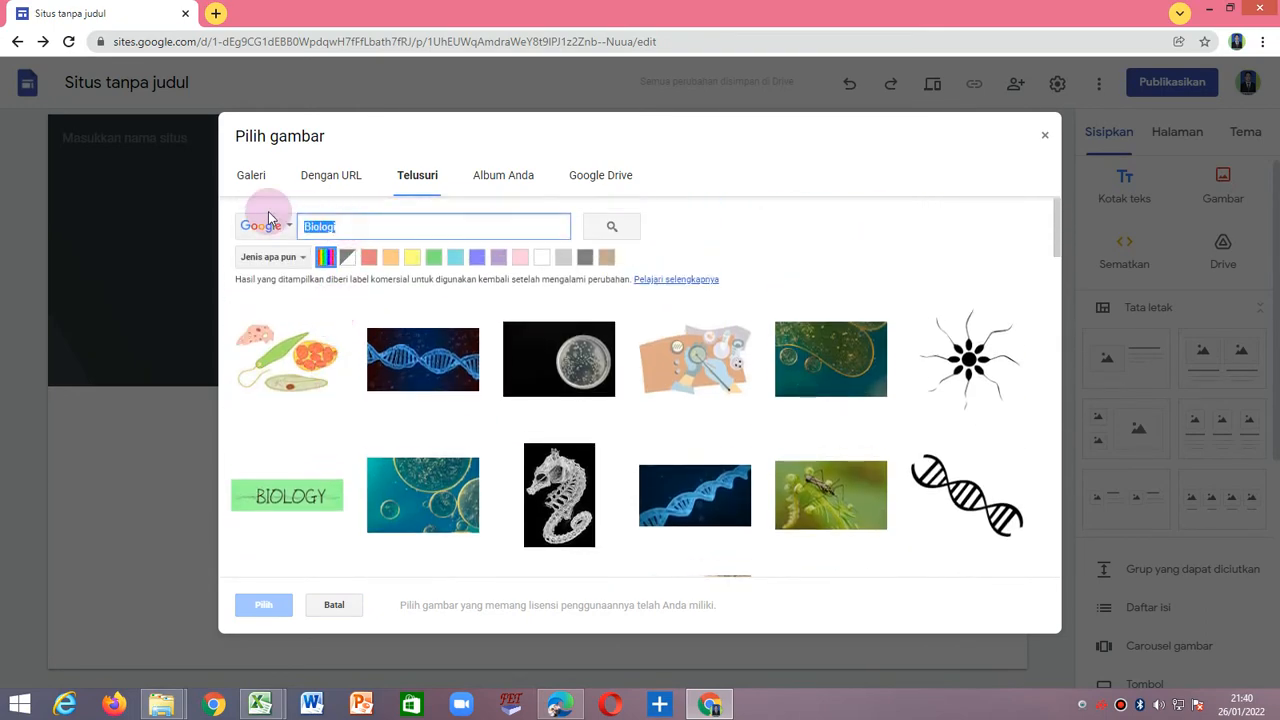
pyautogui.write('Fisika')
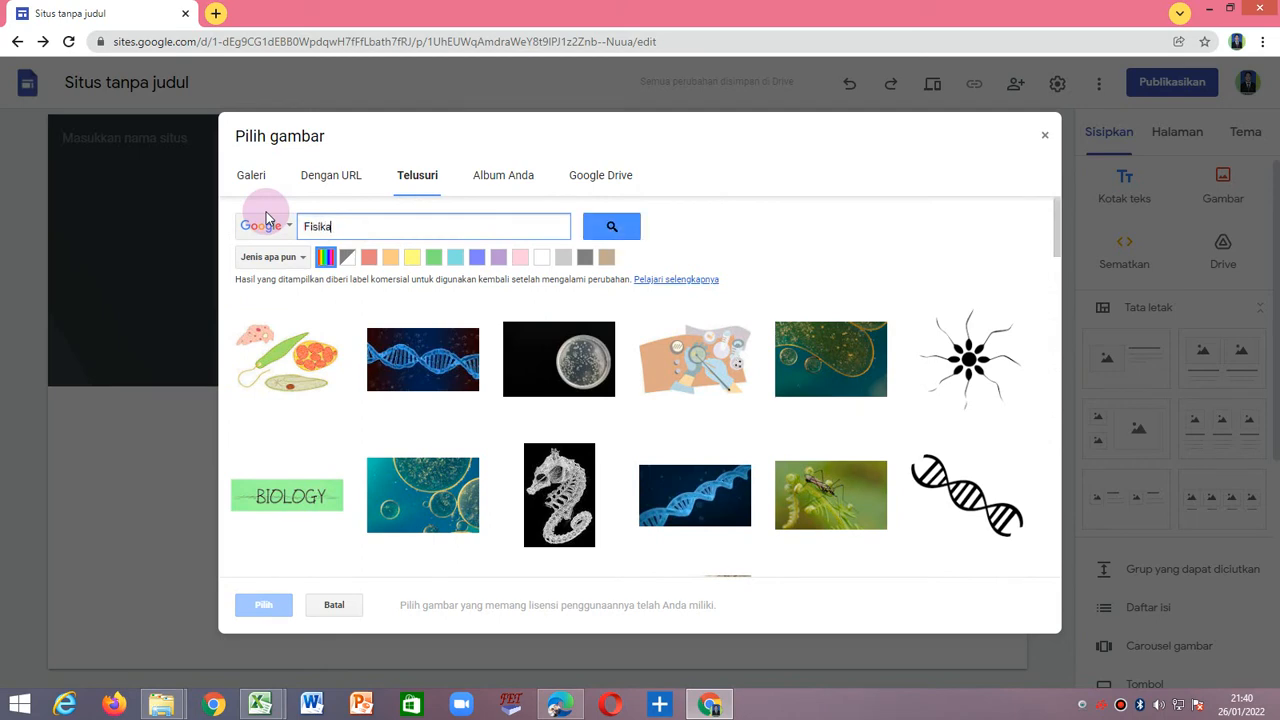
pyautogui.click(605, 226)
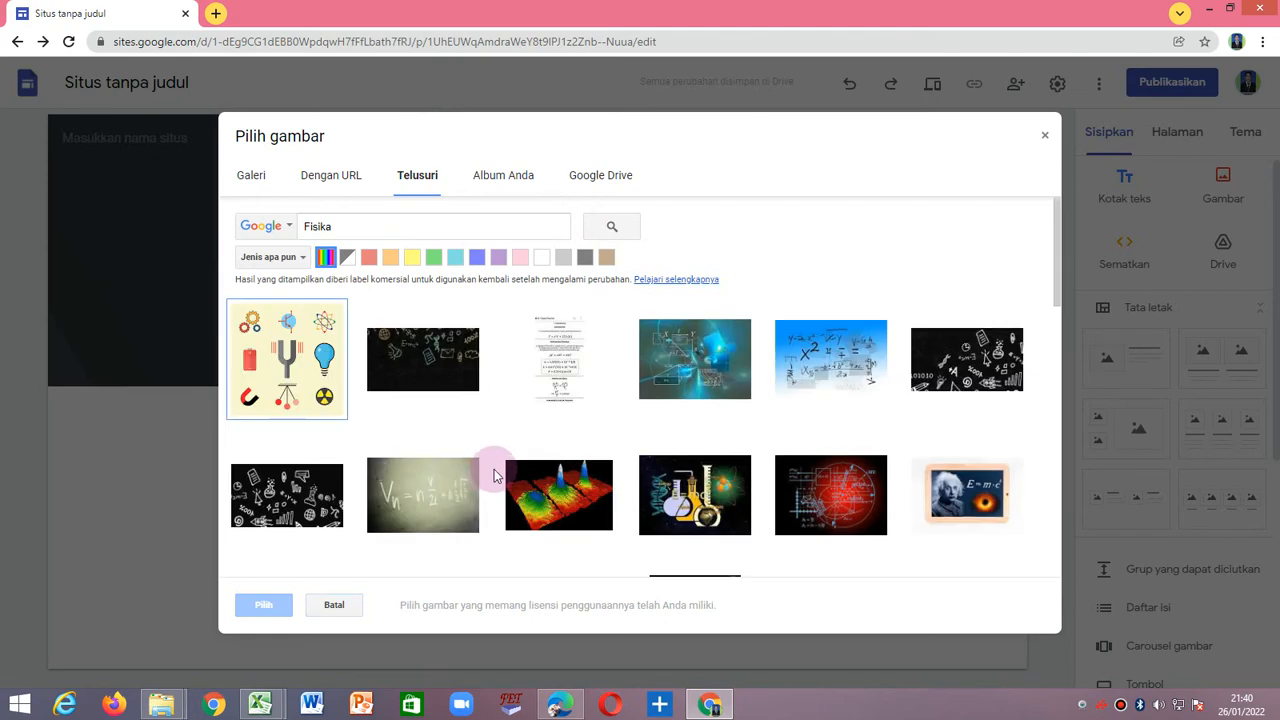
pyautogui.scroll(-4, 494, 469)
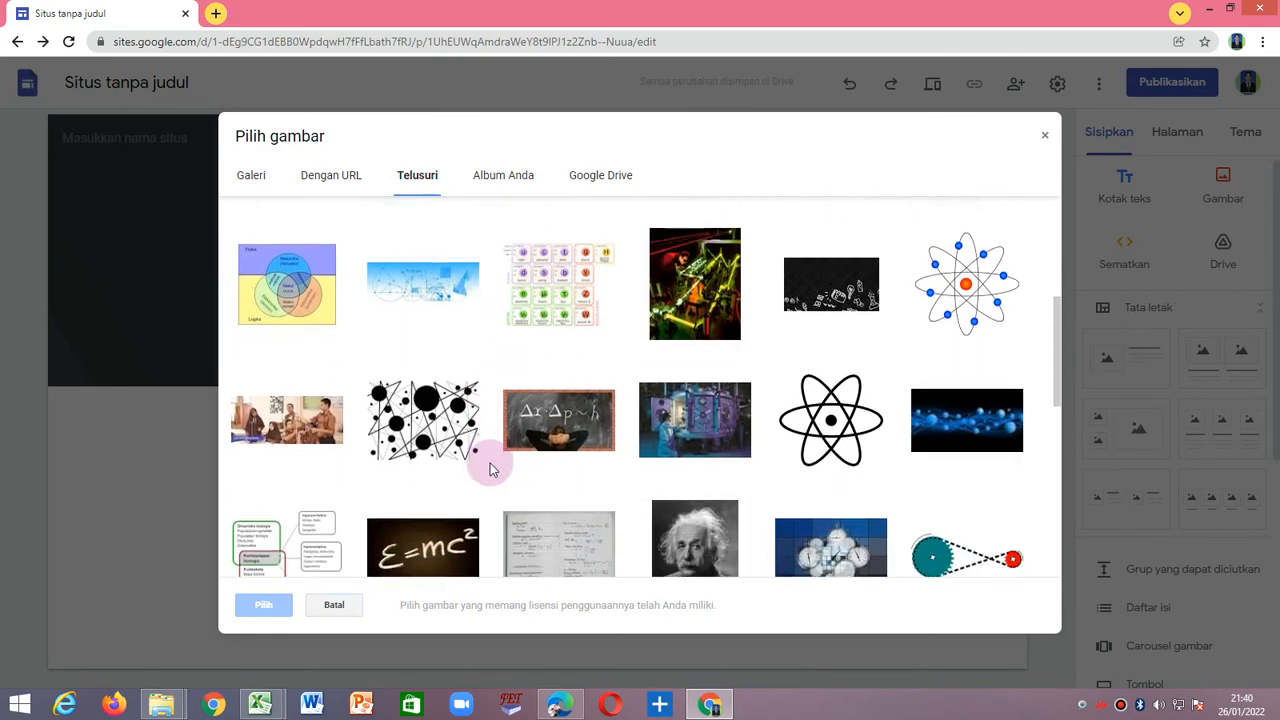
pyautogui.scroll(-4, 490, 463)
pyautogui.scroll(5, 350, 444)
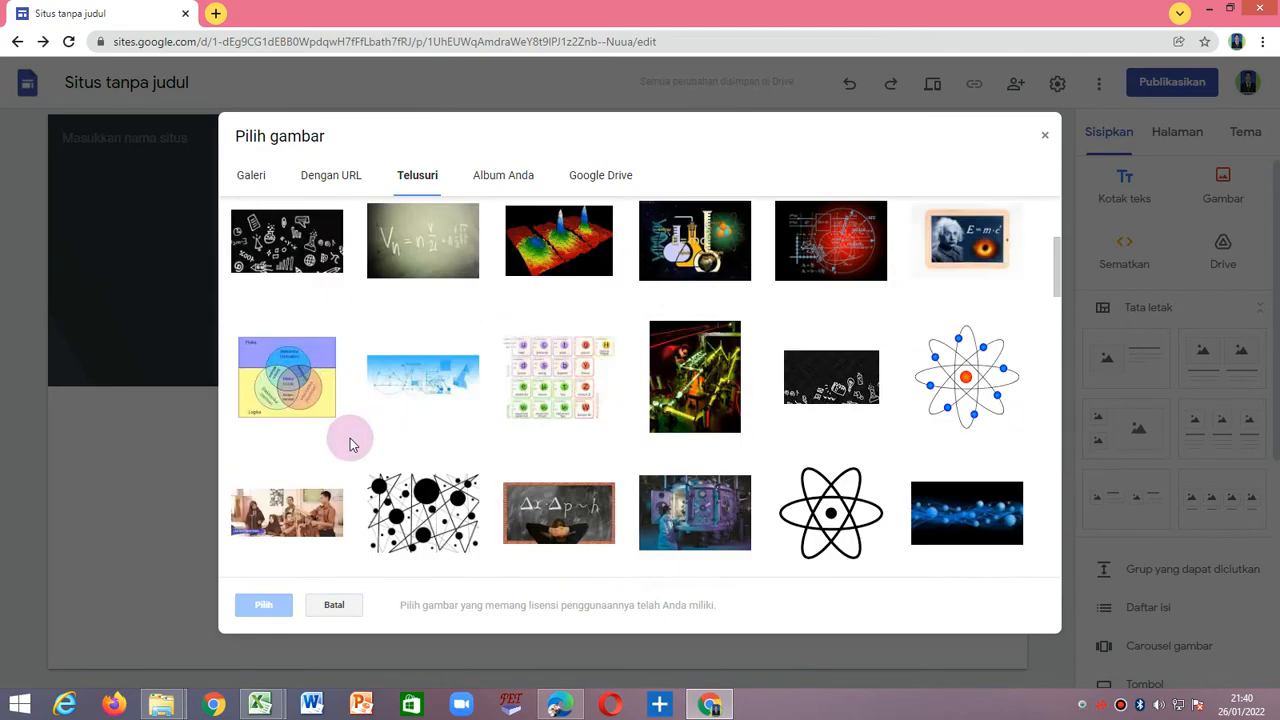
# Replace the image search term with "Ekonomi Akuntansi" and run the search.
pyautogui.scroll(3, 350, 444)
pyautogui.doubleClick(320, 226)
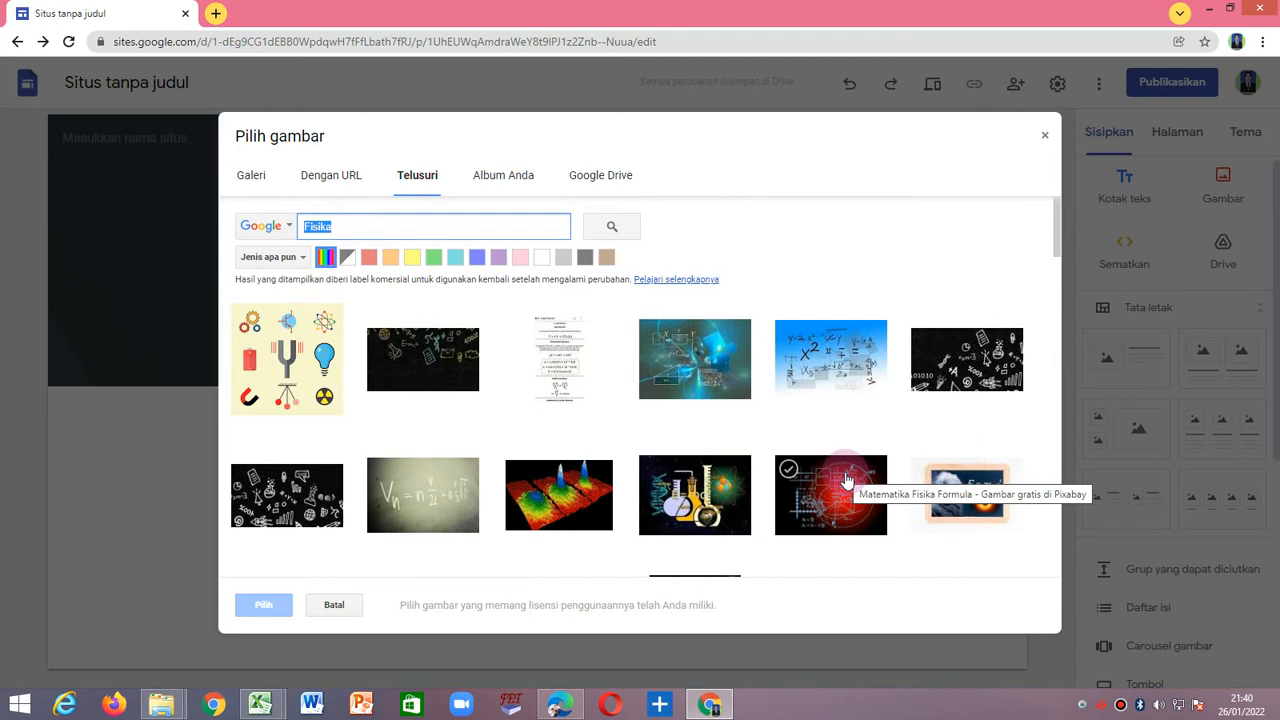
pyautogui.write('Ekonomi Akuntan')
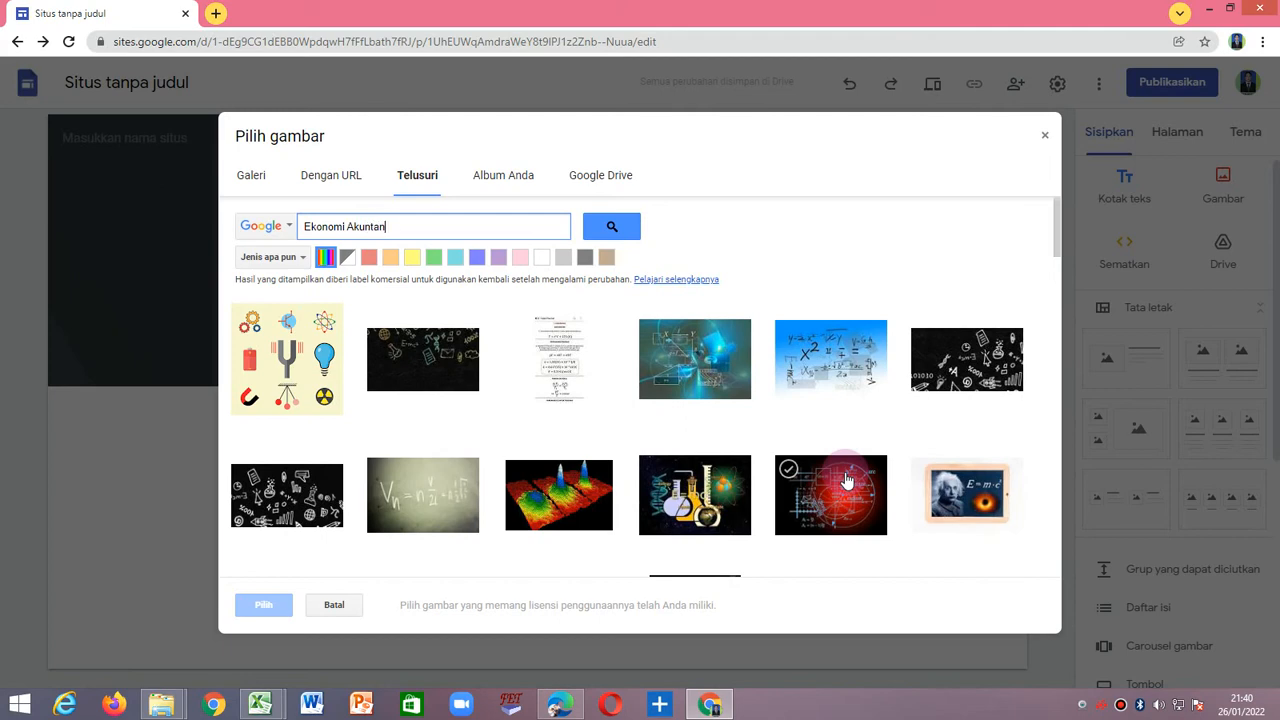
pyautogui.click(622, 229)
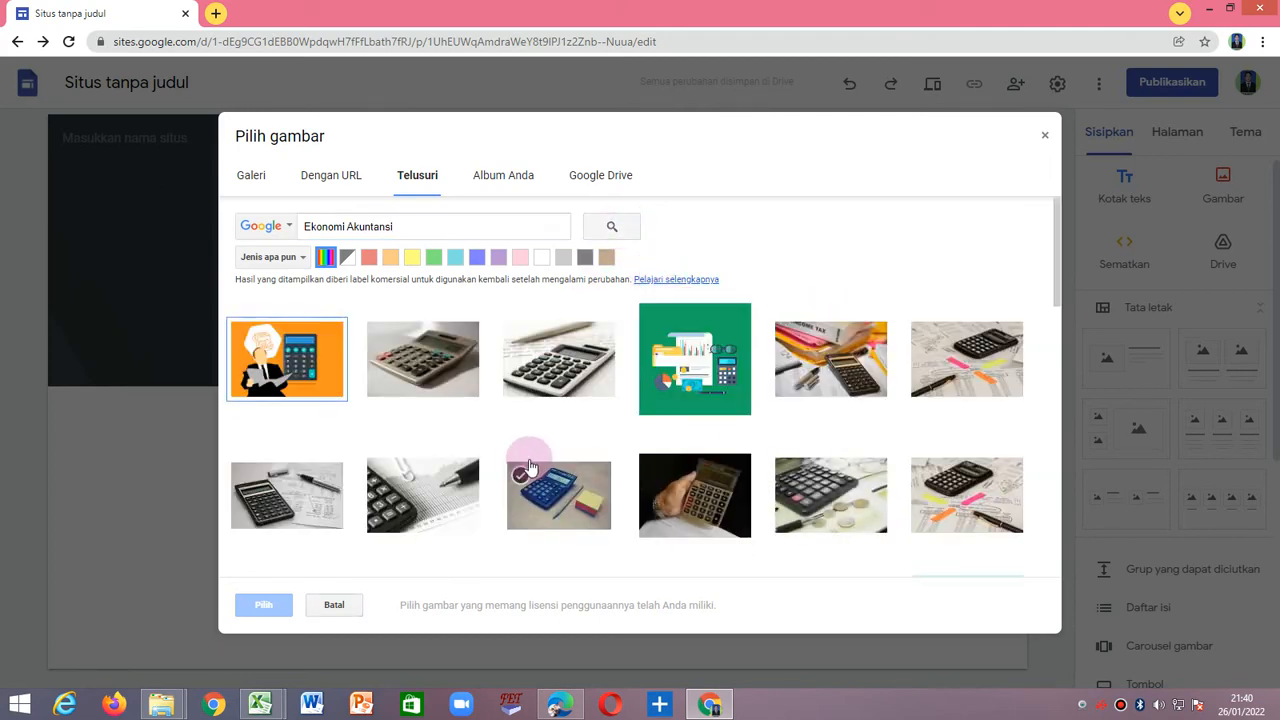
# Browse the accounting pictures and apply the one with a calculator, coloured paper clips and "Business" lettering as the header background.
pyautogui.scroll(-10, 413, 445)
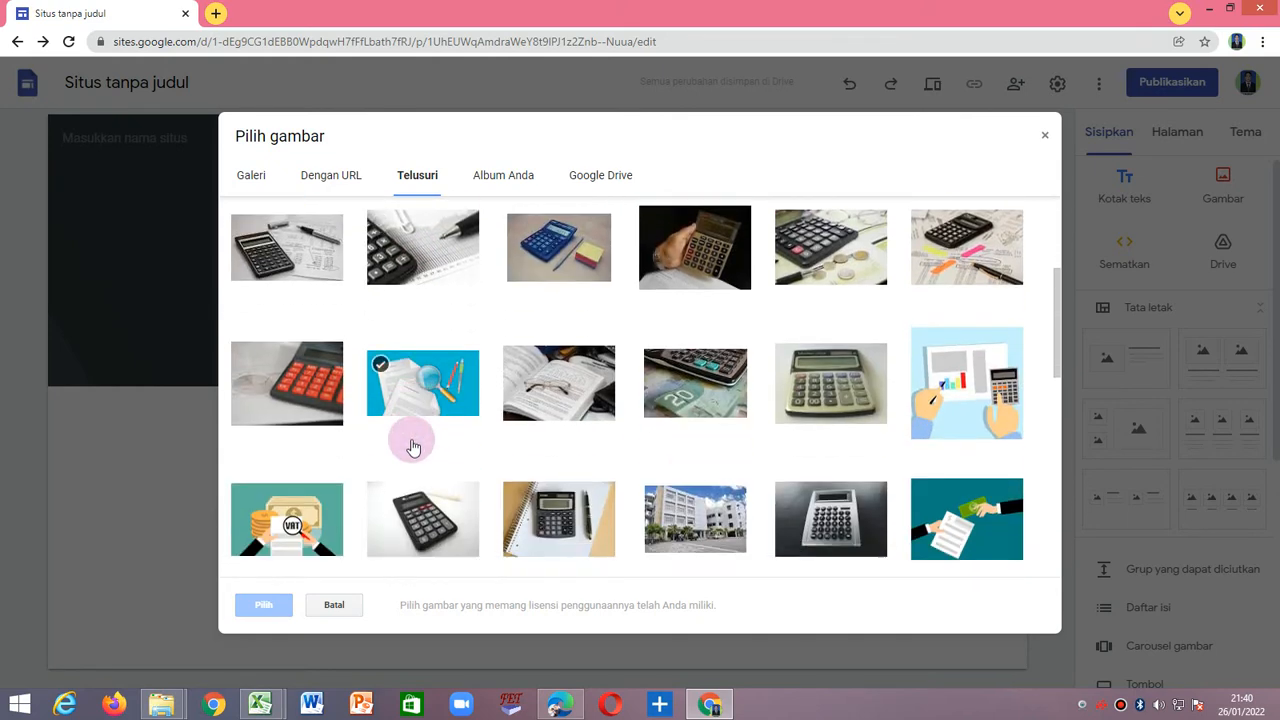
pyautogui.scroll(-3, 474, 451)
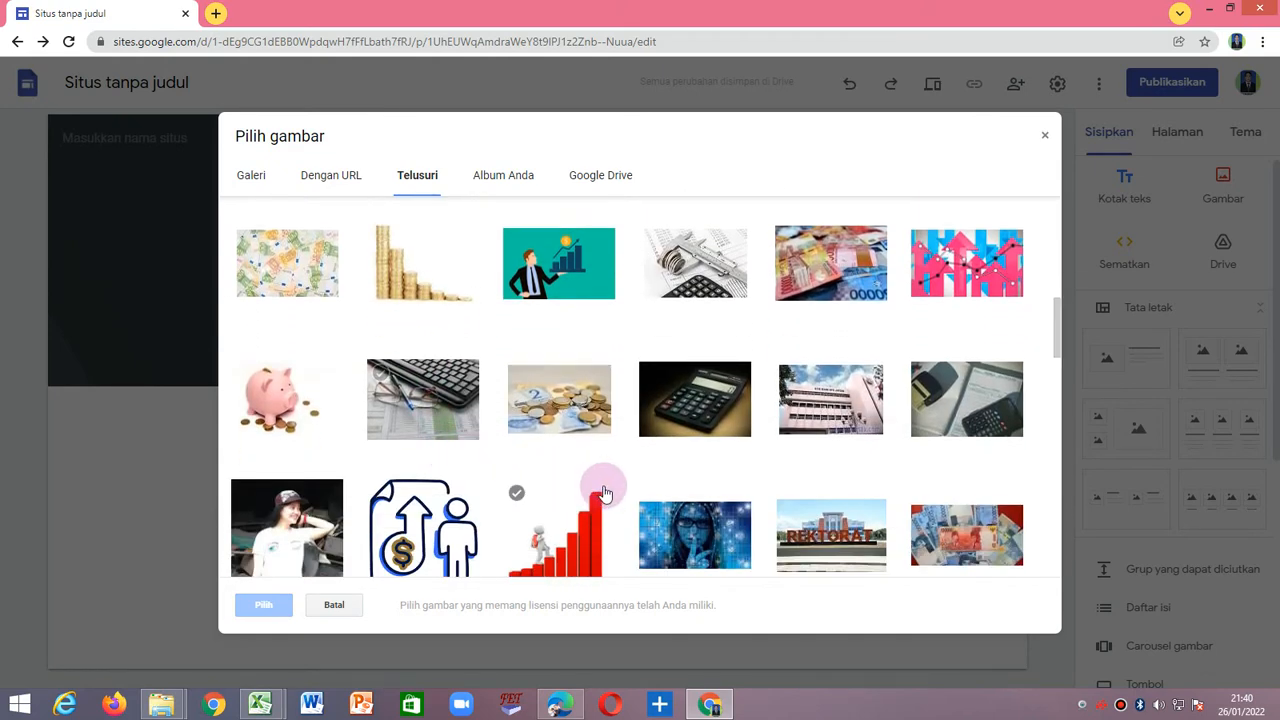
pyautogui.scroll(-1, 604, 492)
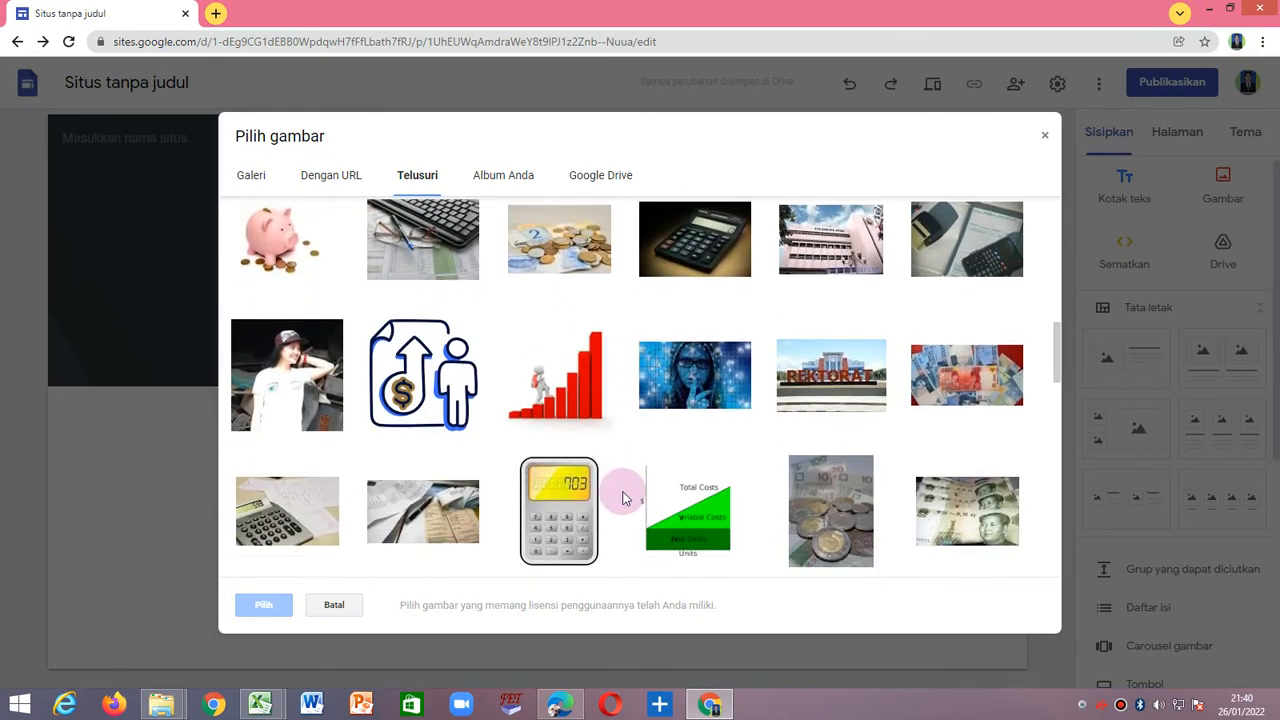
pyautogui.scroll(5, 624, 490)
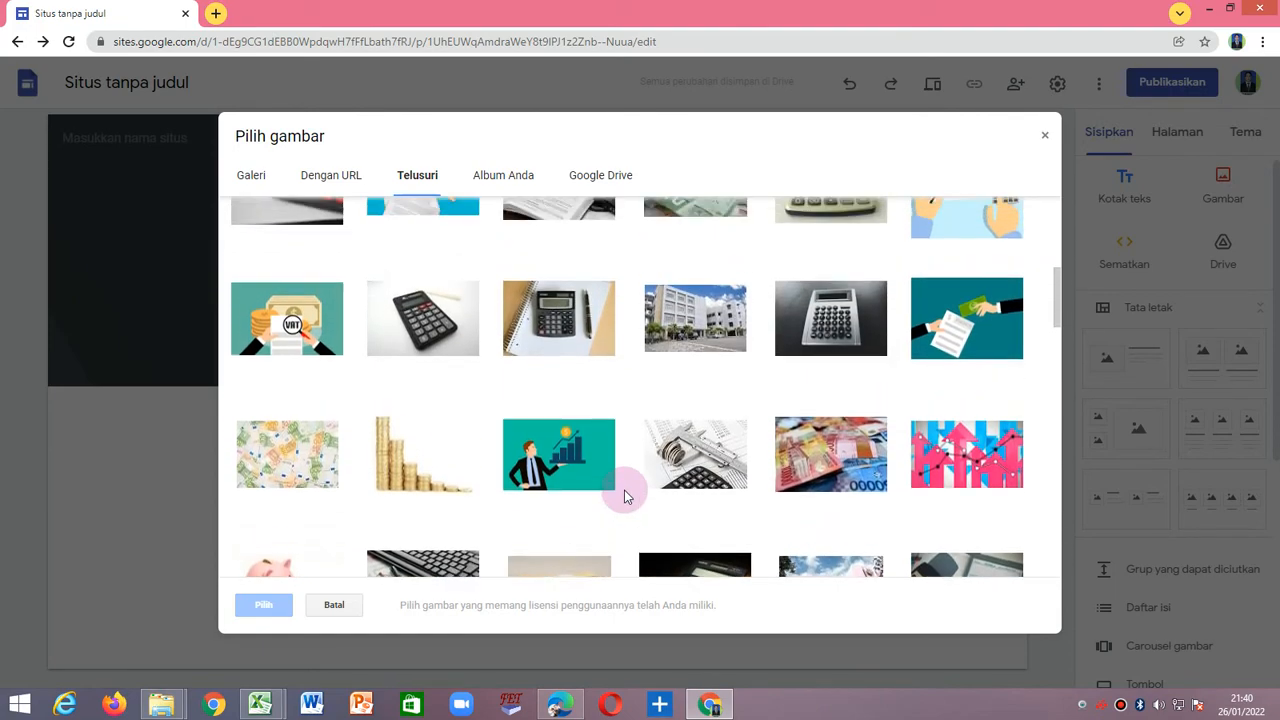
pyautogui.scroll(4, 624, 490)
pyautogui.scroll(-6, 625, 490)
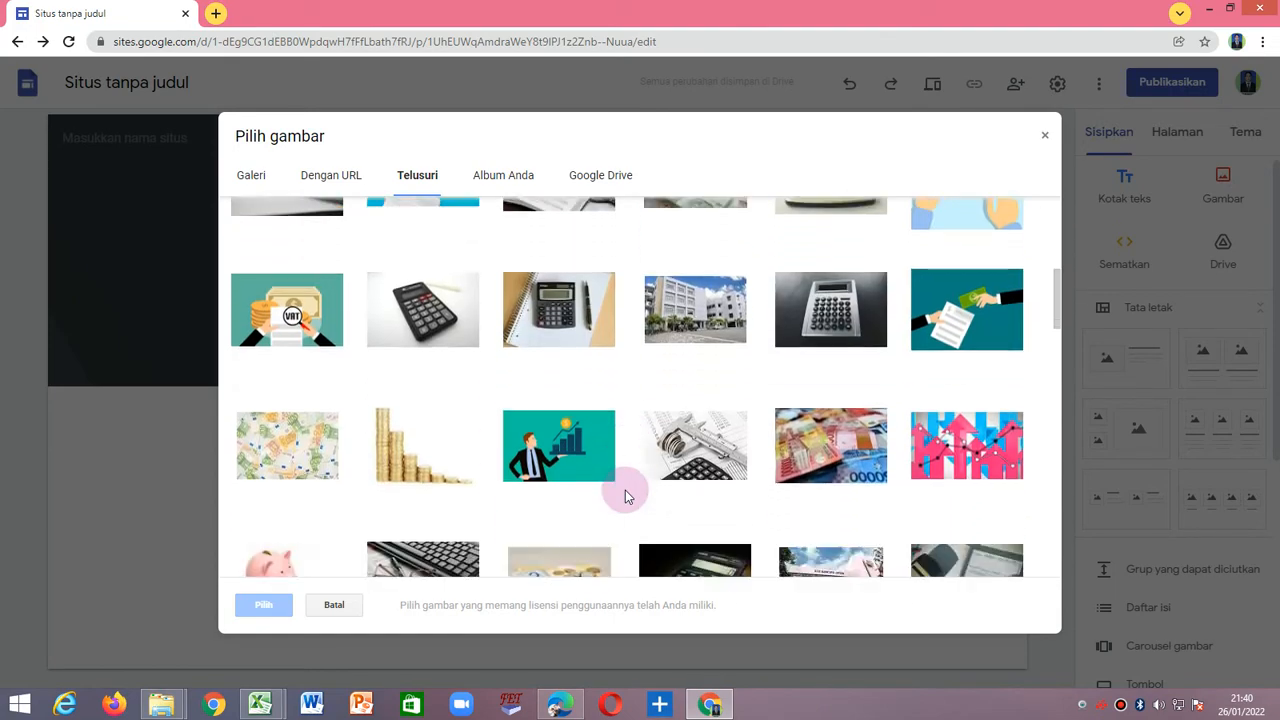
pyautogui.scroll(-7, 625, 490)
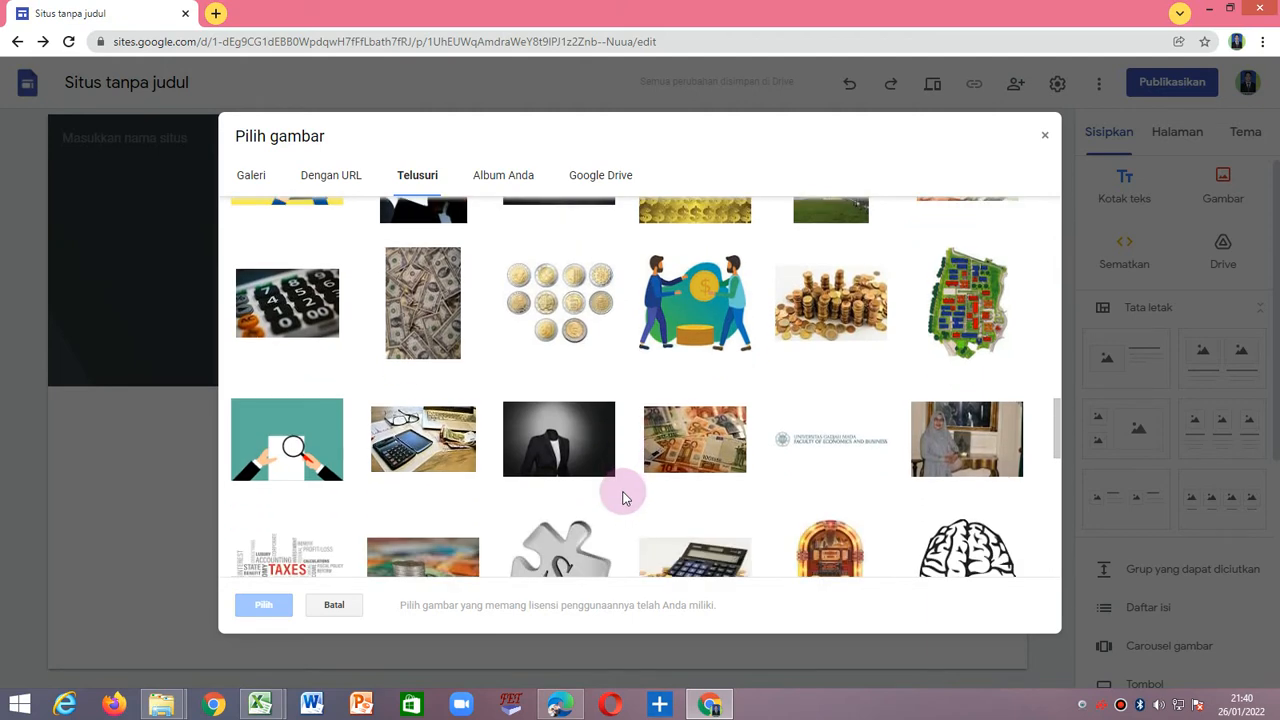
pyautogui.scroll(-2, 622, 495)
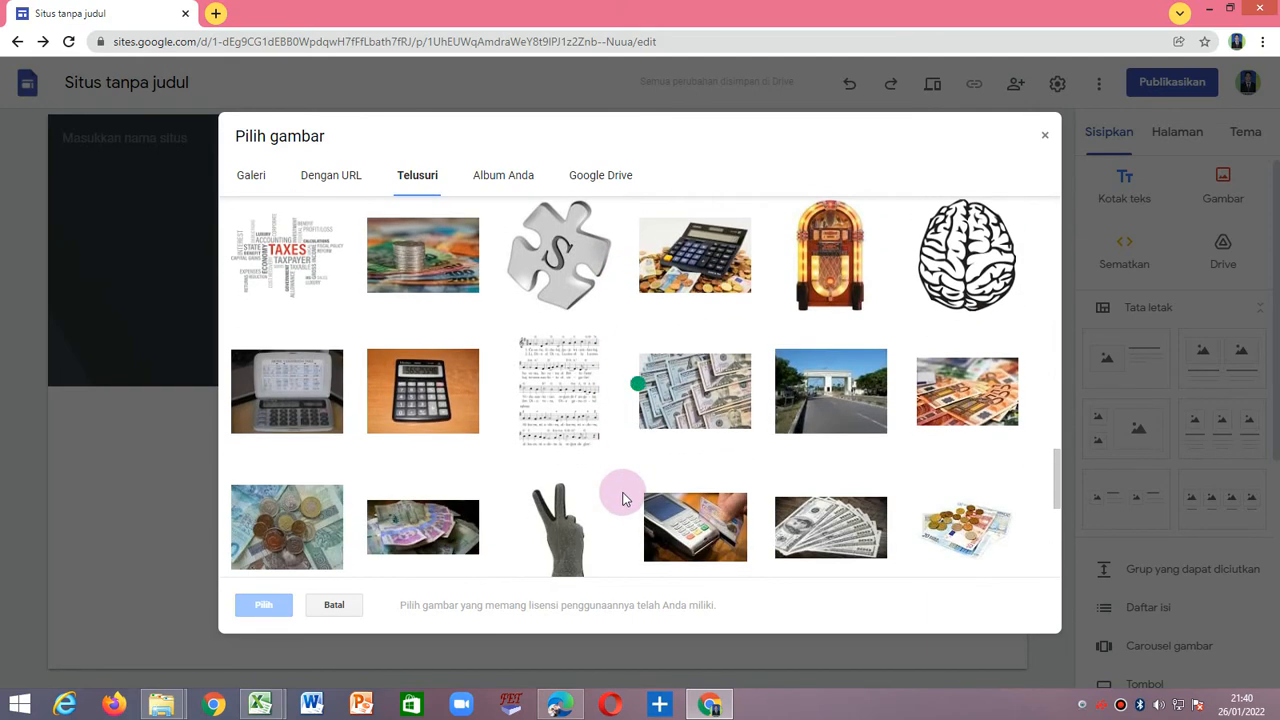
pyautogui.scroll(-3, 623, 497)
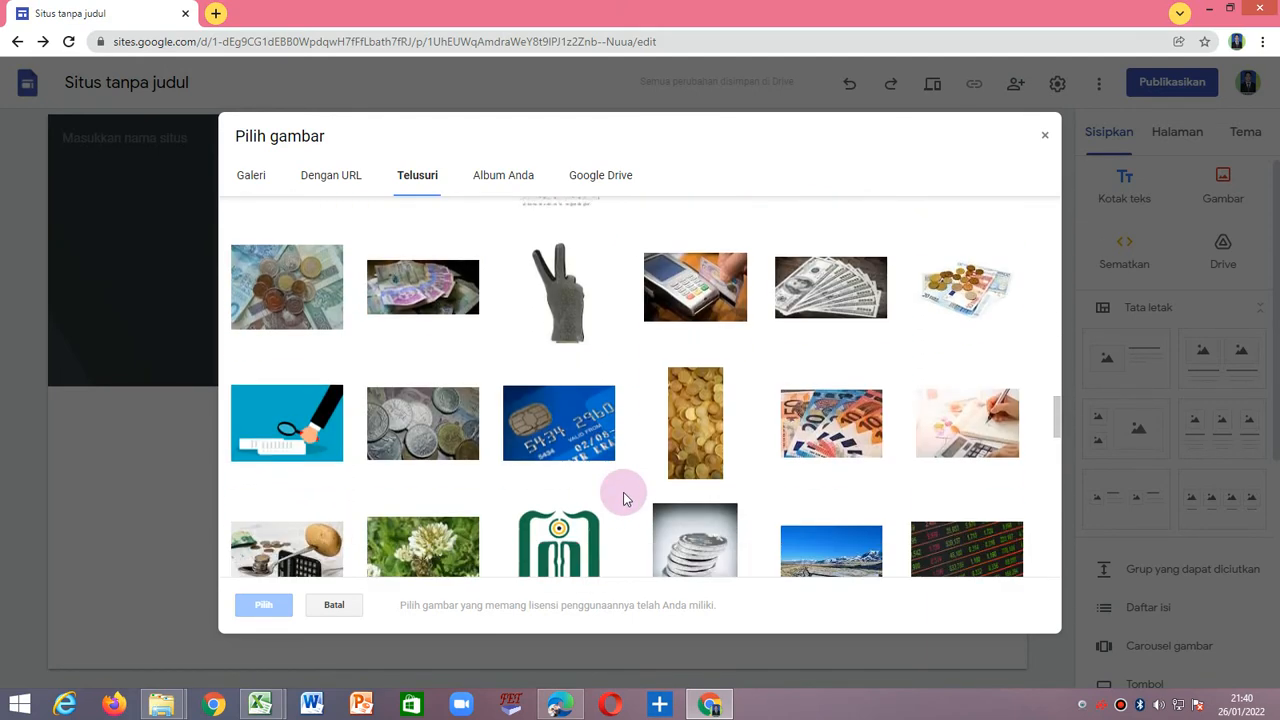
pyautogui.scroll(-2, 623, 497)
pyautogui.scroll(-4, 622, 496)
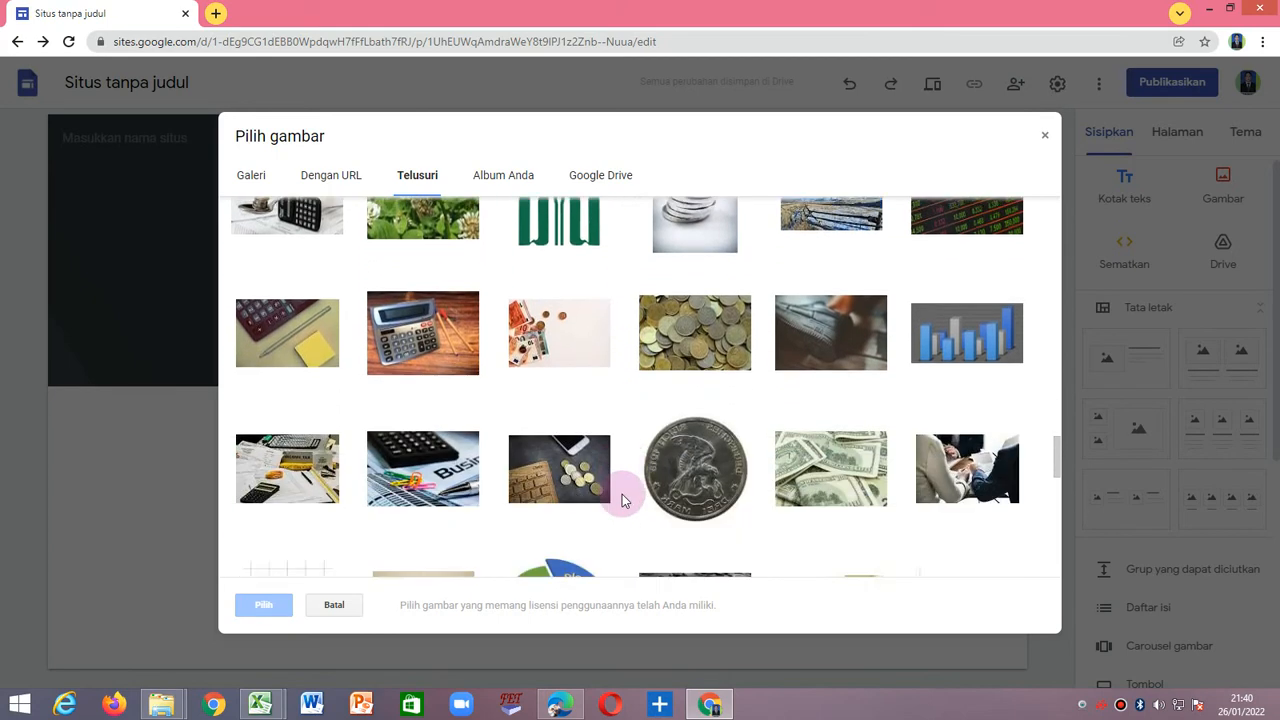
pyautogui.scroll(-1, 621, 495)
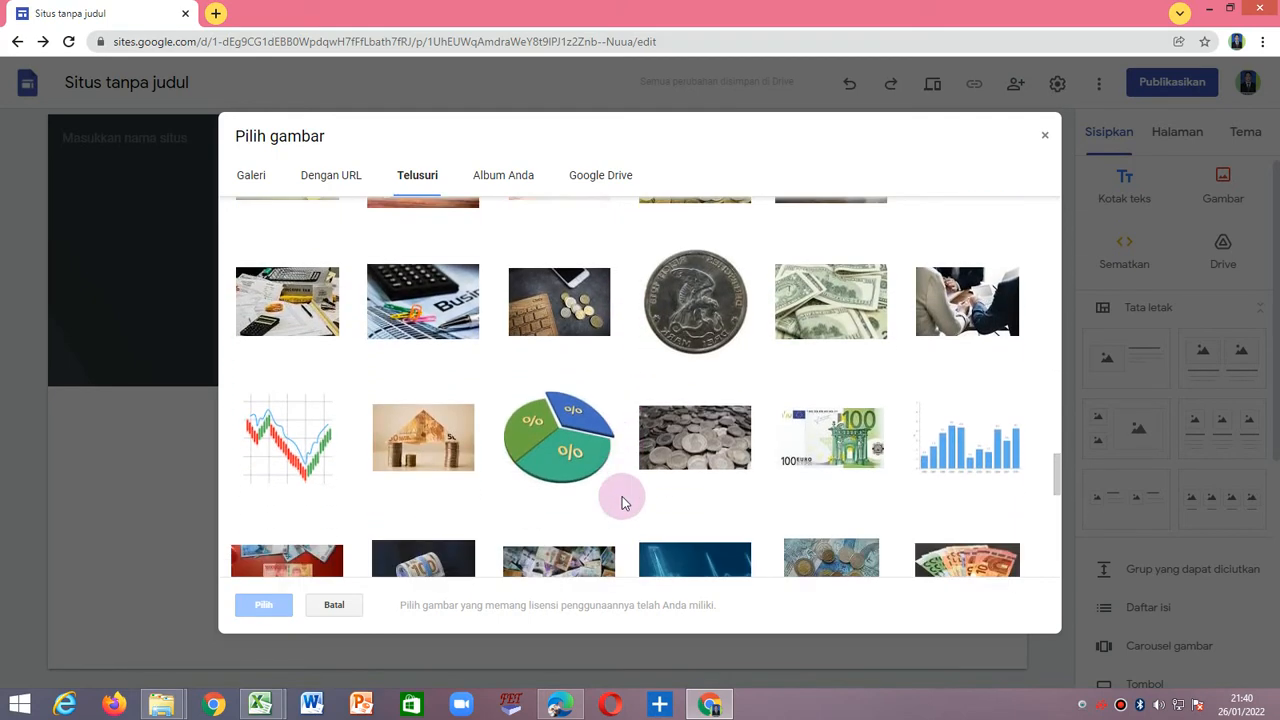
pyautogui.scroll(1, 563, 477)
pyautogui.click(560, 478)
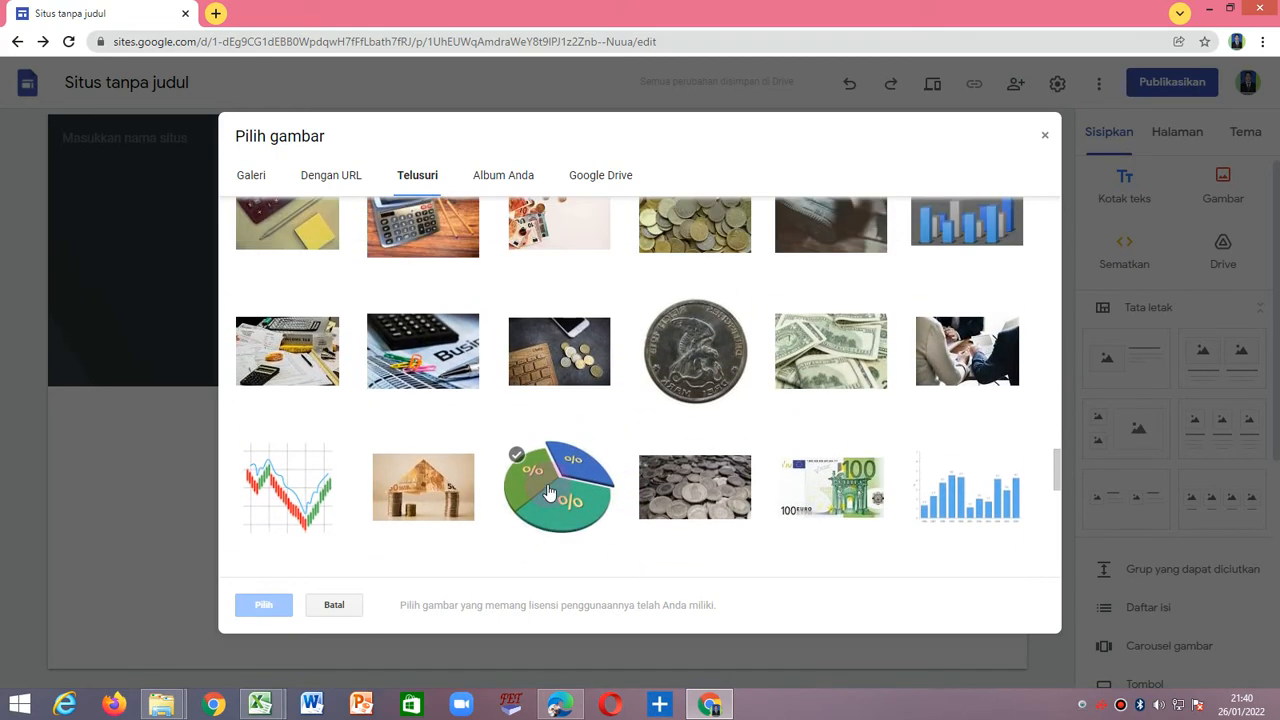
pyautogui.click(428, 372)
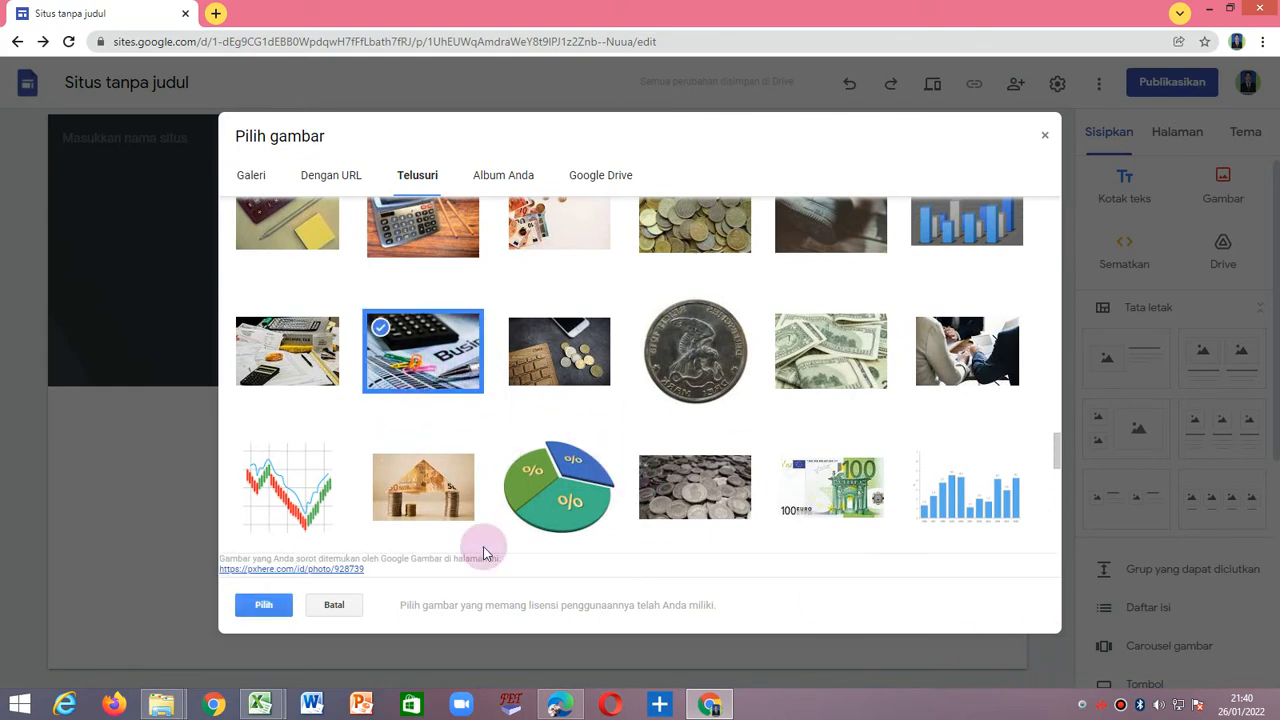
pyautogui.click(263, 605)
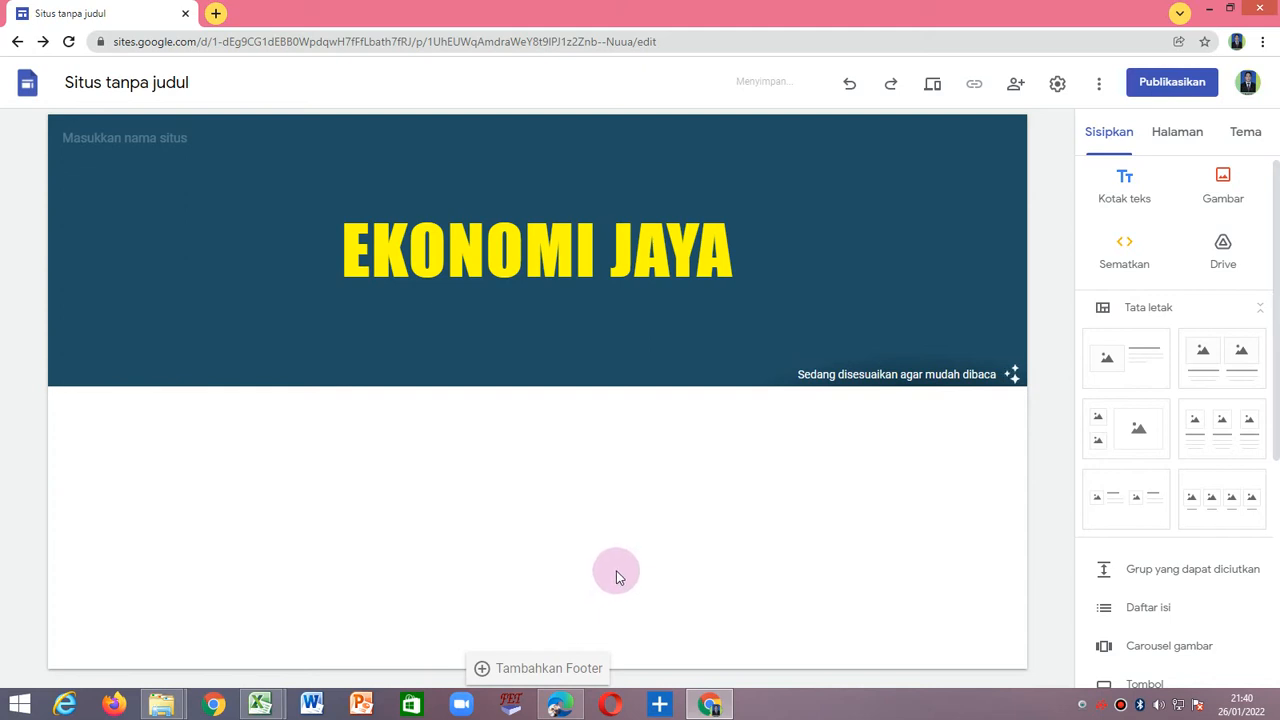
# Enter the site owner's name as the site name in the header.
pyautogui.moveTo(934, 295)
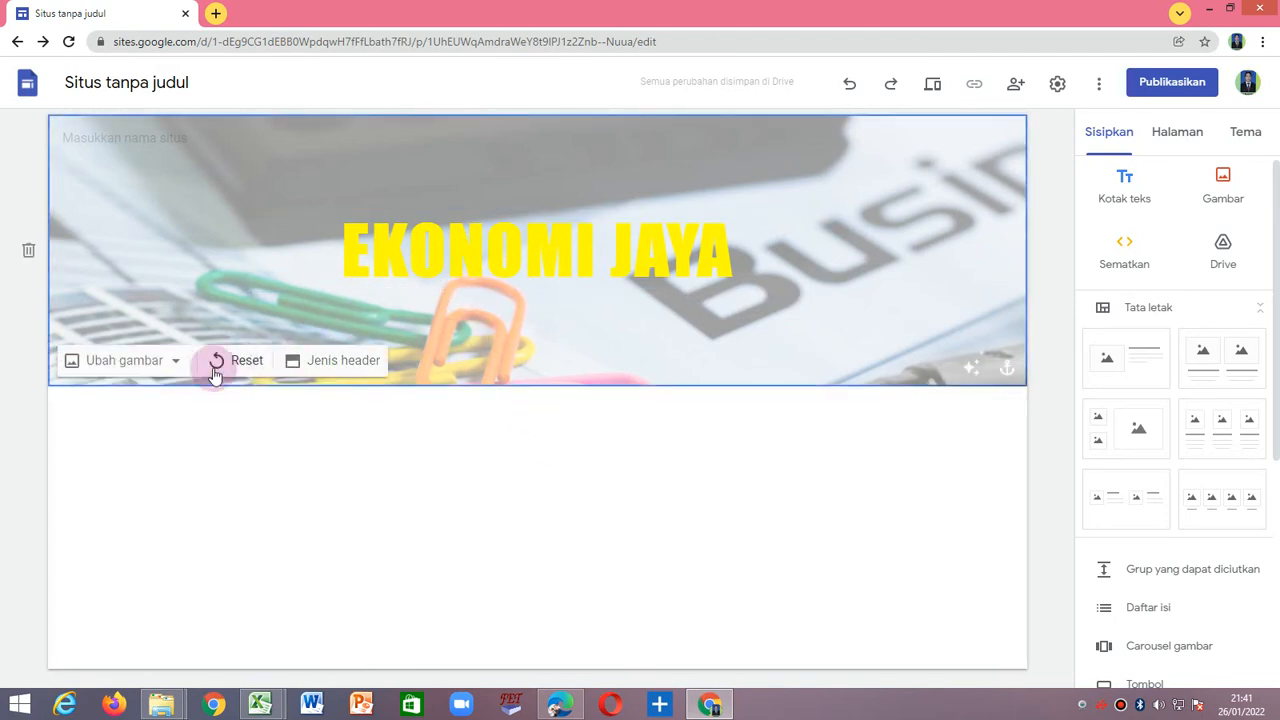
pyautogui.click(186, 134)
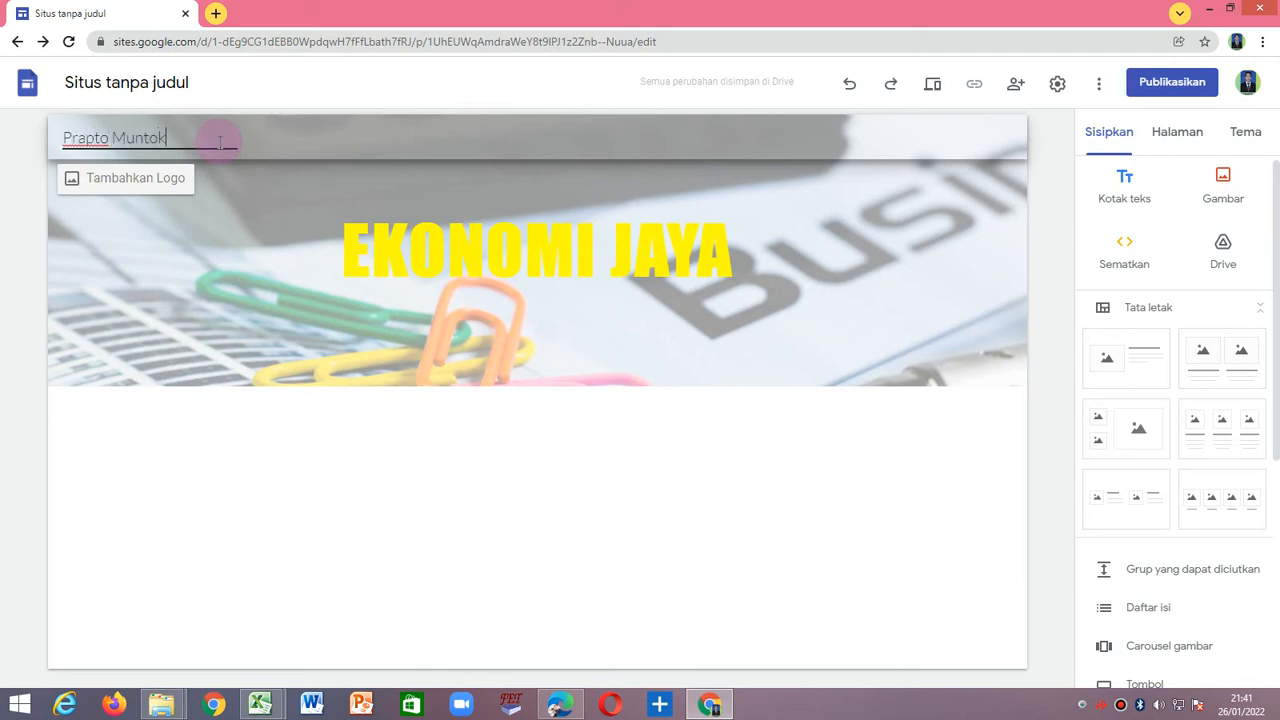
pyautogui.write('o')
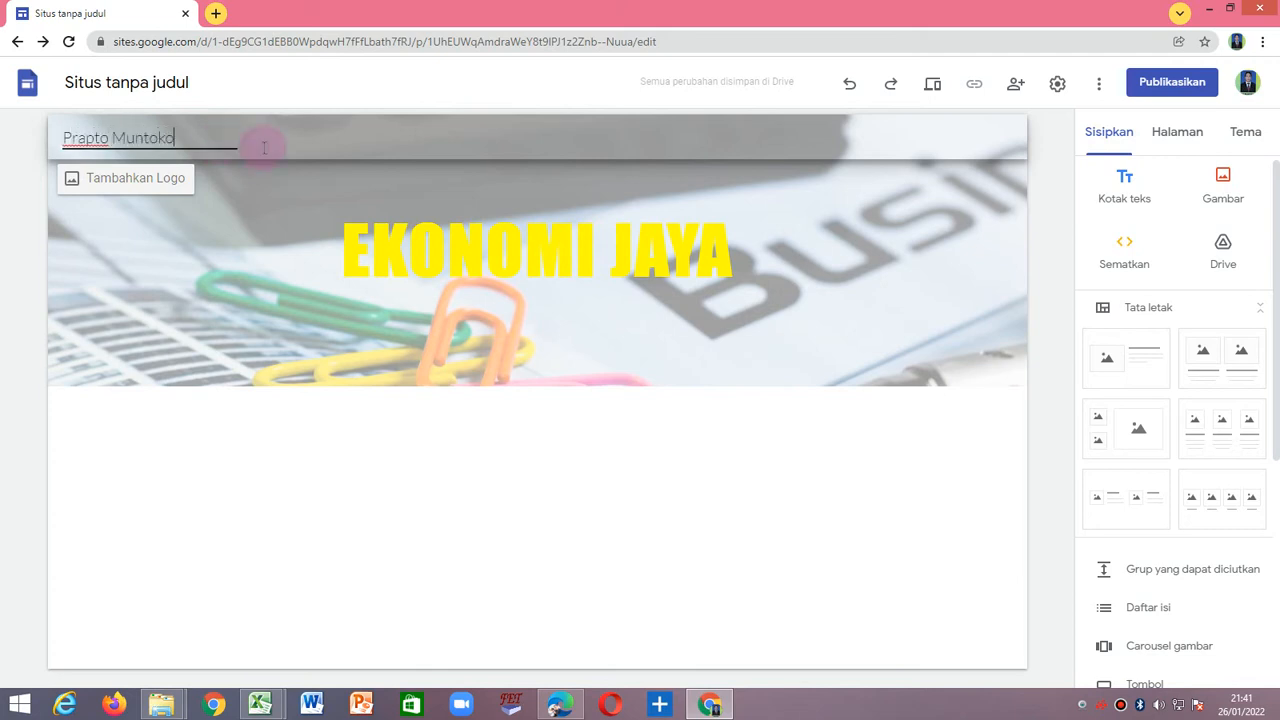
# Upload the SMANTAR image from the Downloads folder as the site logo and close the settings.
pyautogui.click(158, 179)
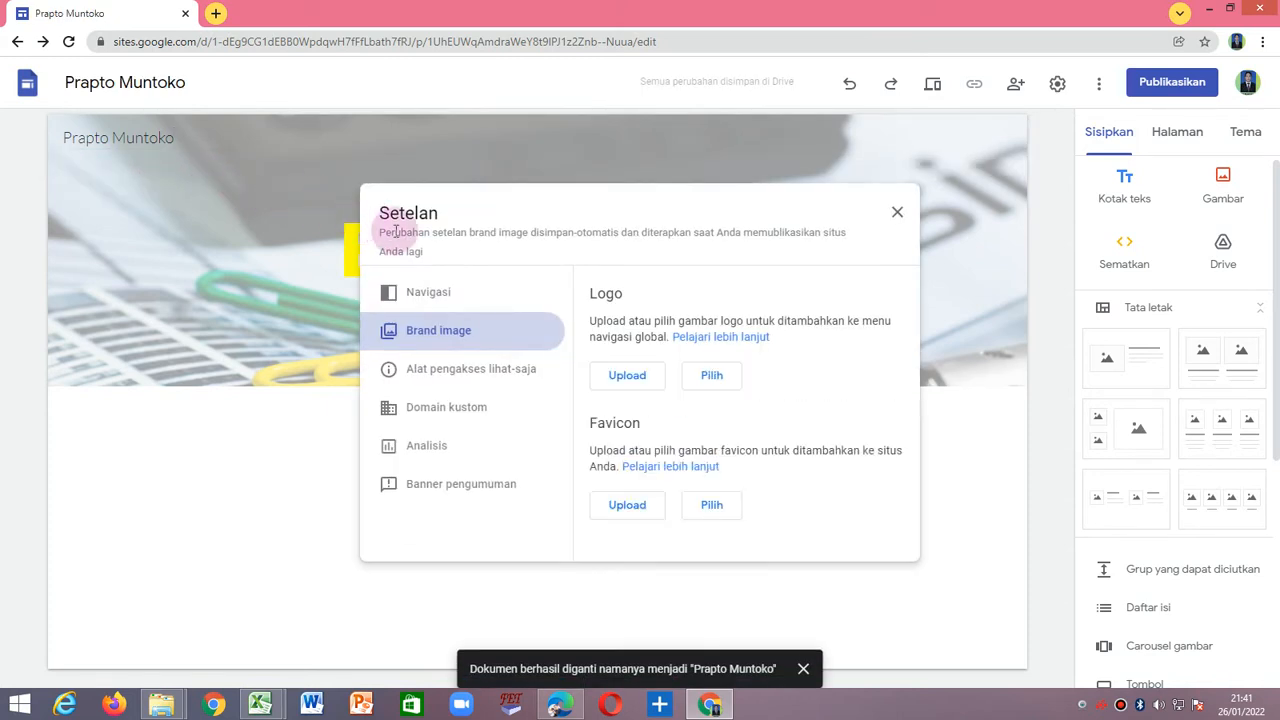
pyautogui.click(630, 382)
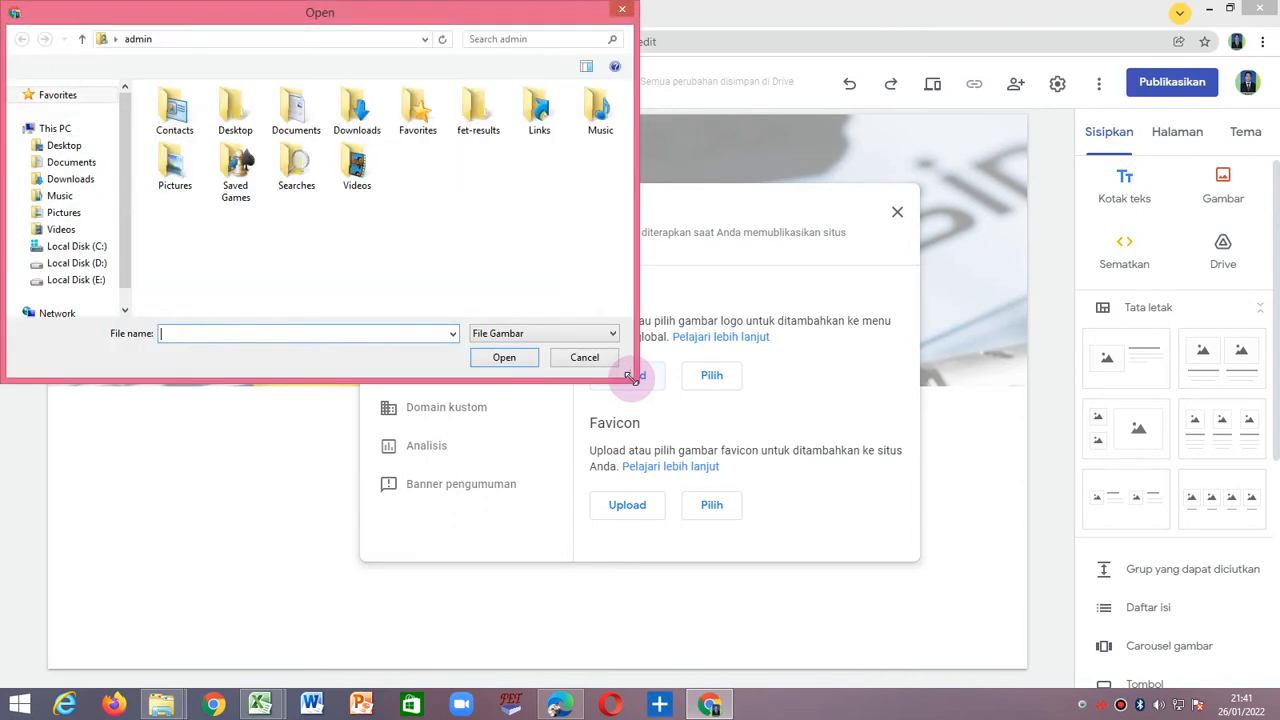
pyautogui.click(70, 179)
pyautogui.click(281, 222)
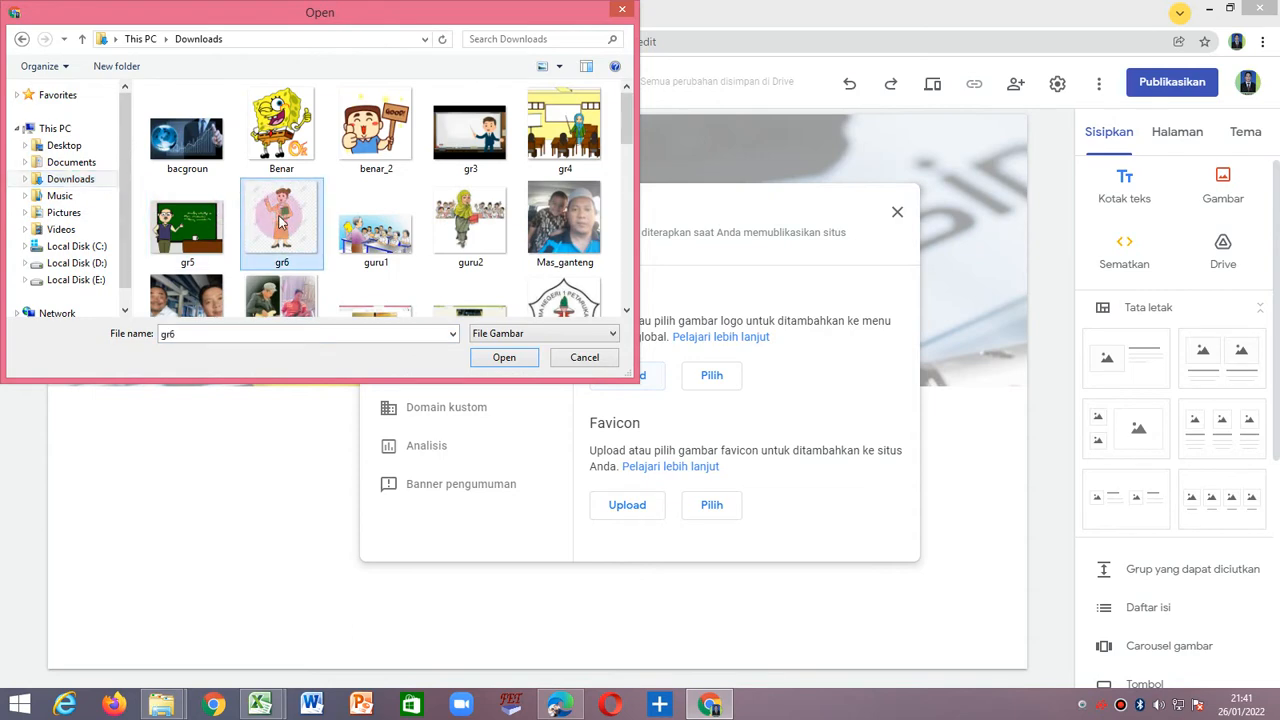
pyautogui.scroll(-1, 281, 222)
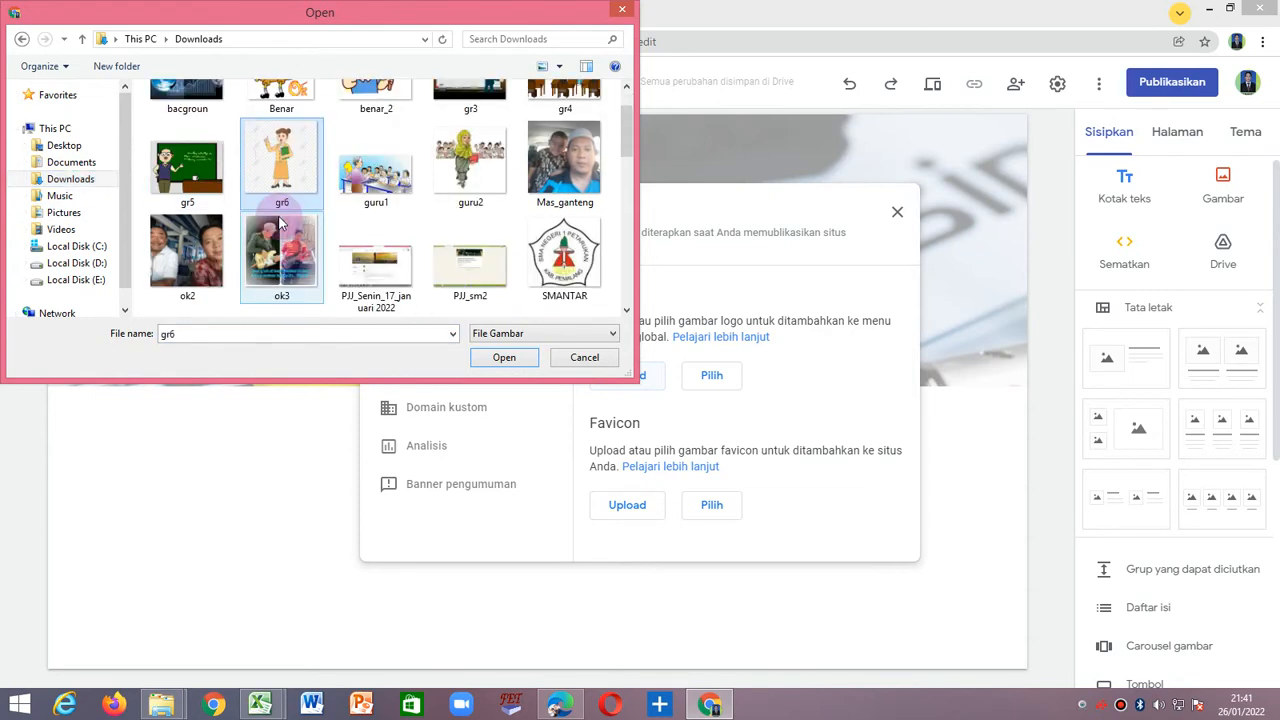
pyautogui.scroll(-5, 281, 224)
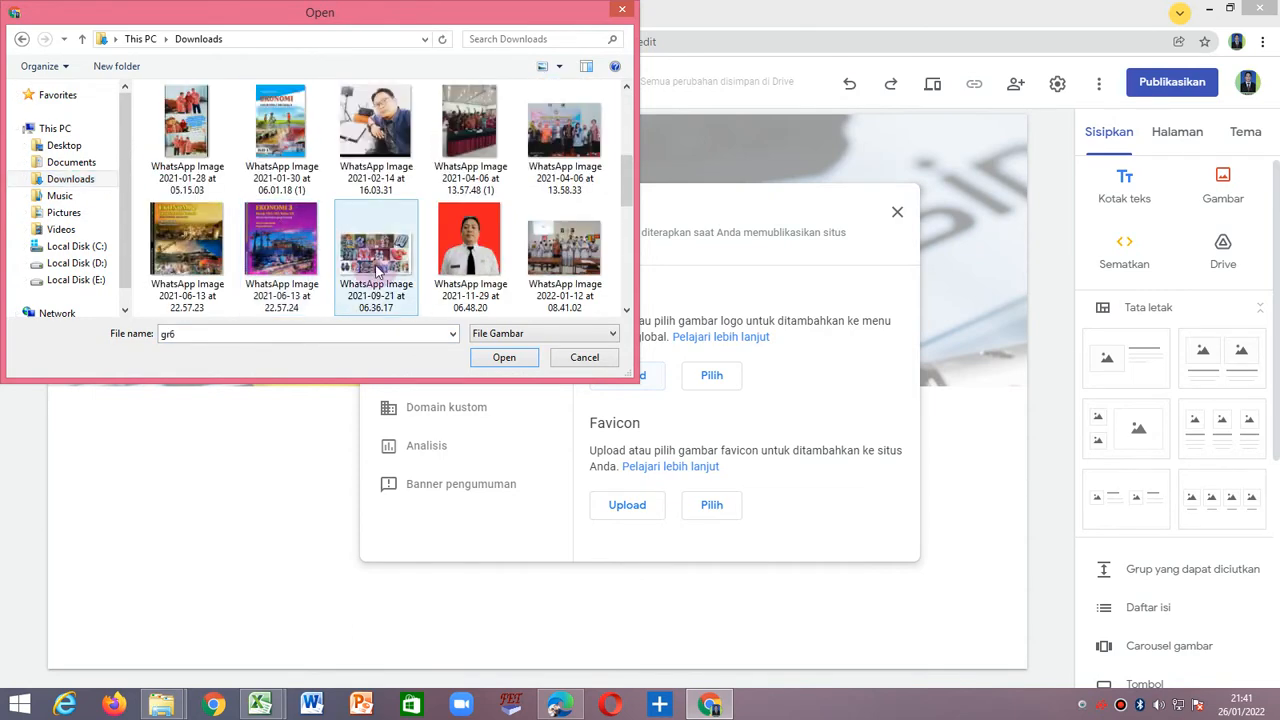
pyautogui.scroll(2, 375, 270)
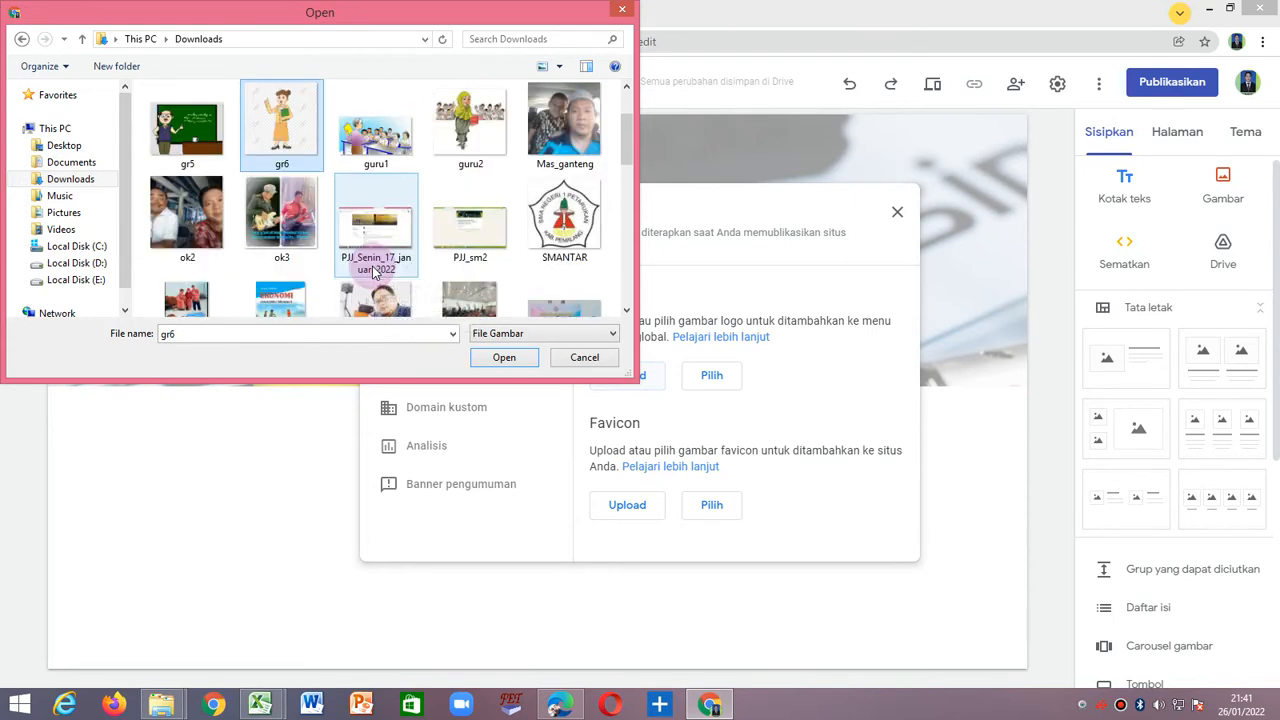
pyautogui.click(578, 235)
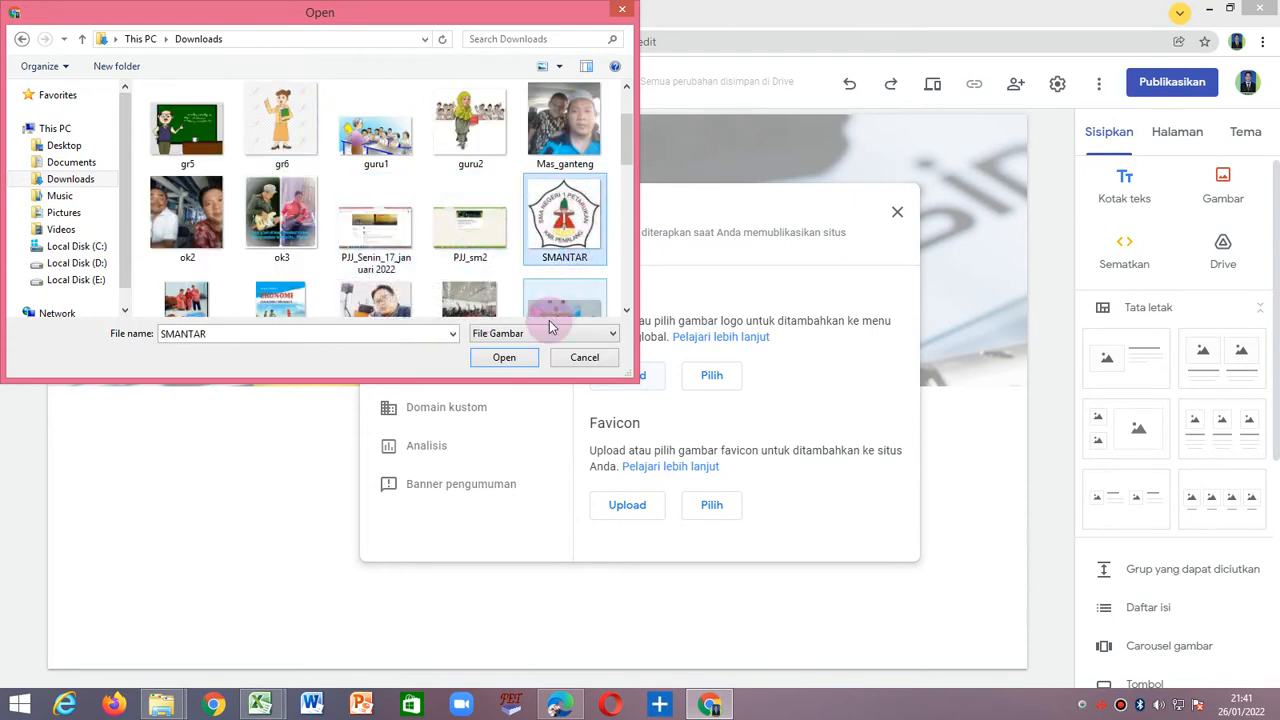
pyautogui.click(504, 357)
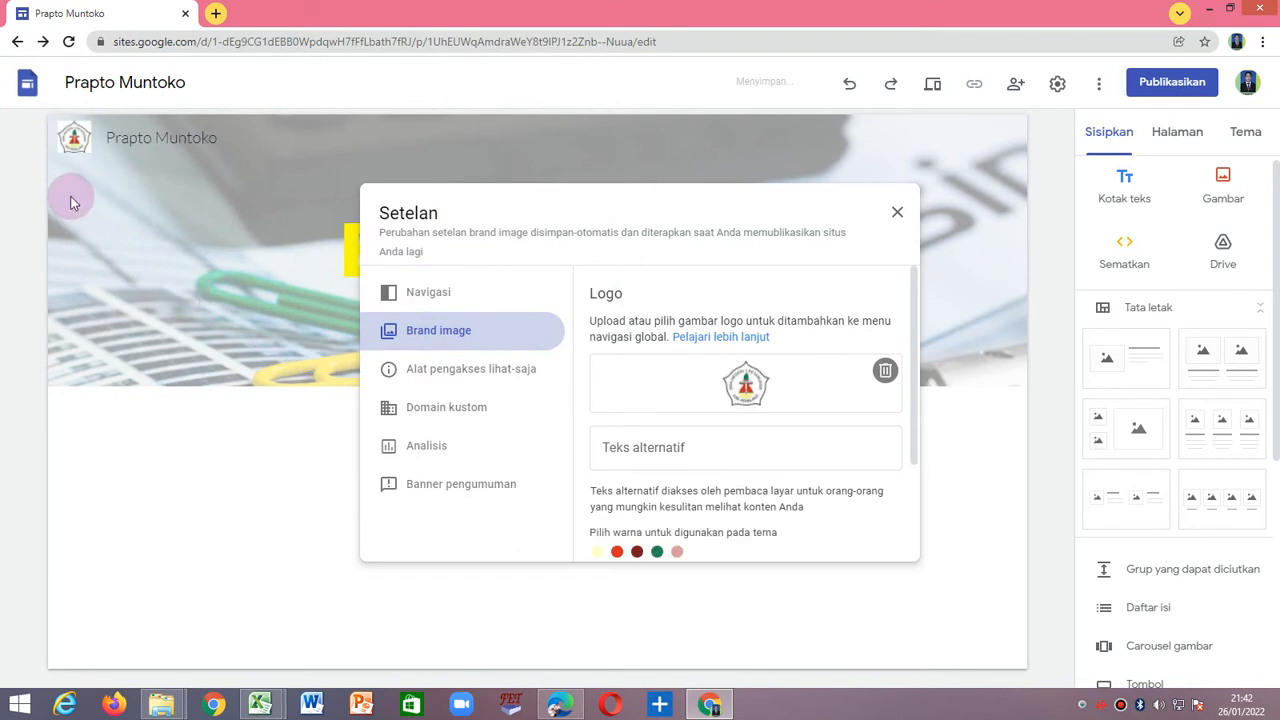
pyautogui.click(231, 140)
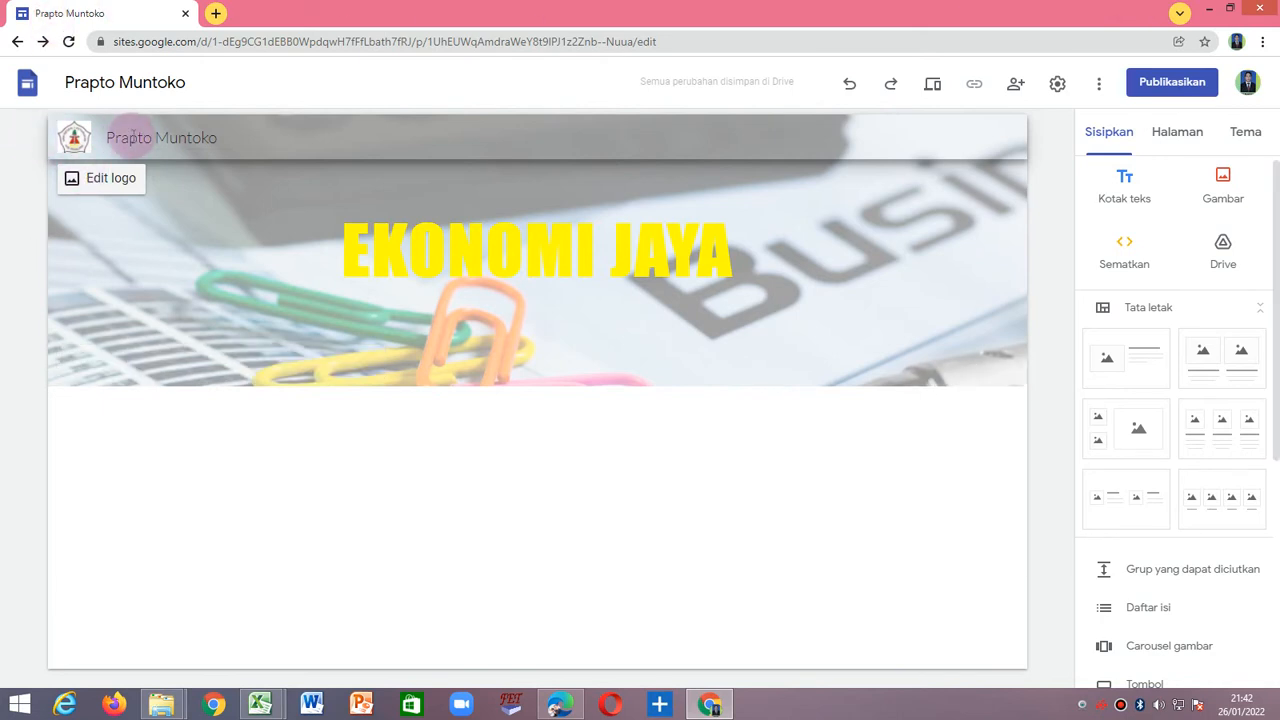
pyautogui.click(126, 138)
pyautogui.click(15, 143)
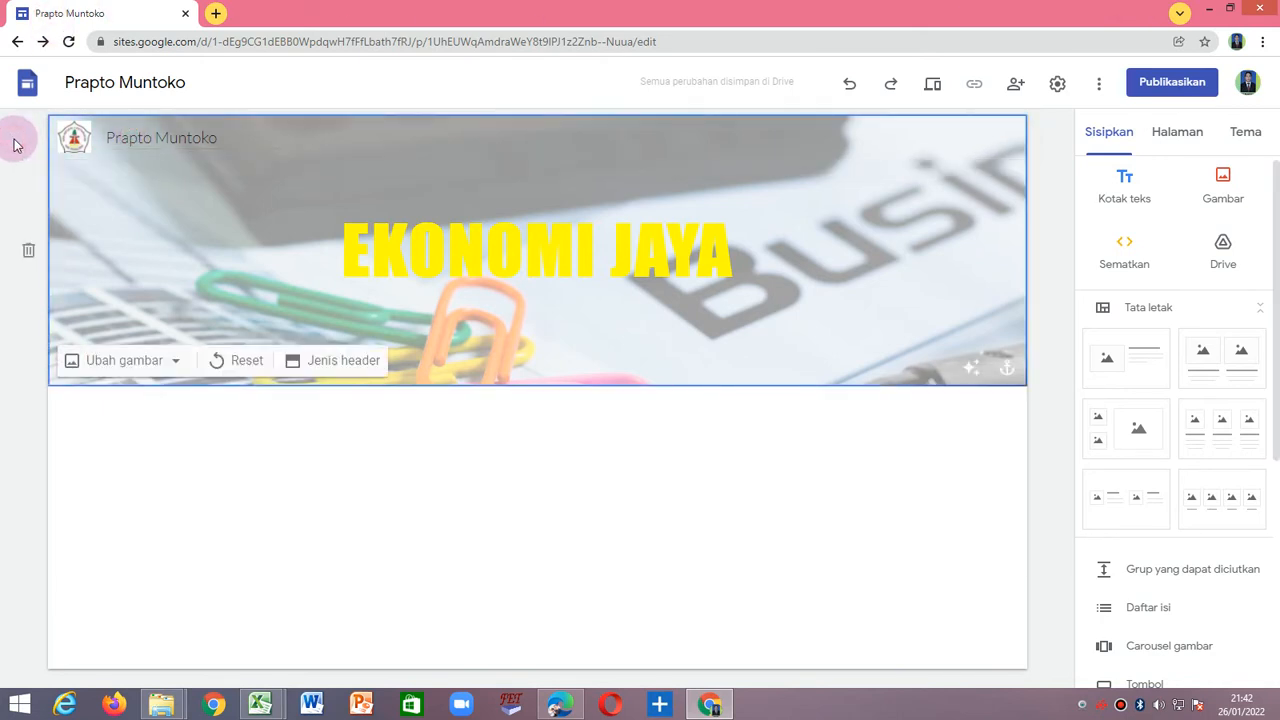
pyautogui.click(245, 138)
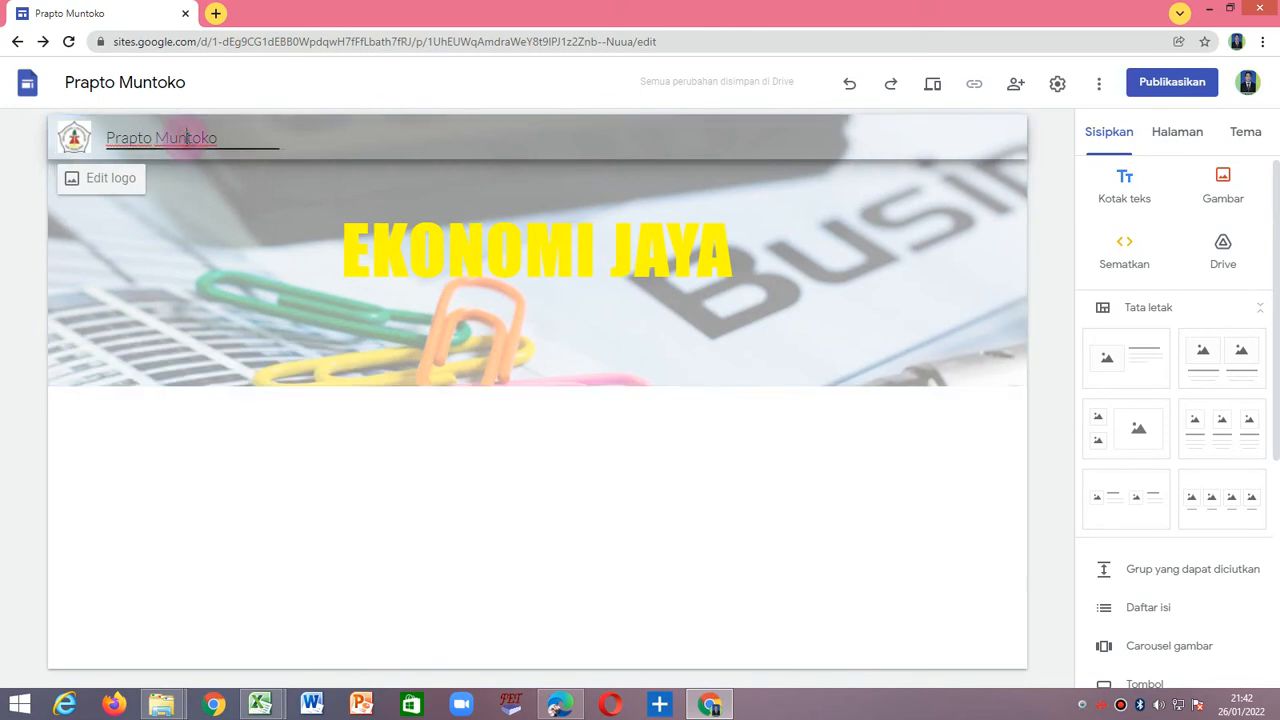
pyautogui.rightClick(253, 138)
pyautogui.click(140, 176)
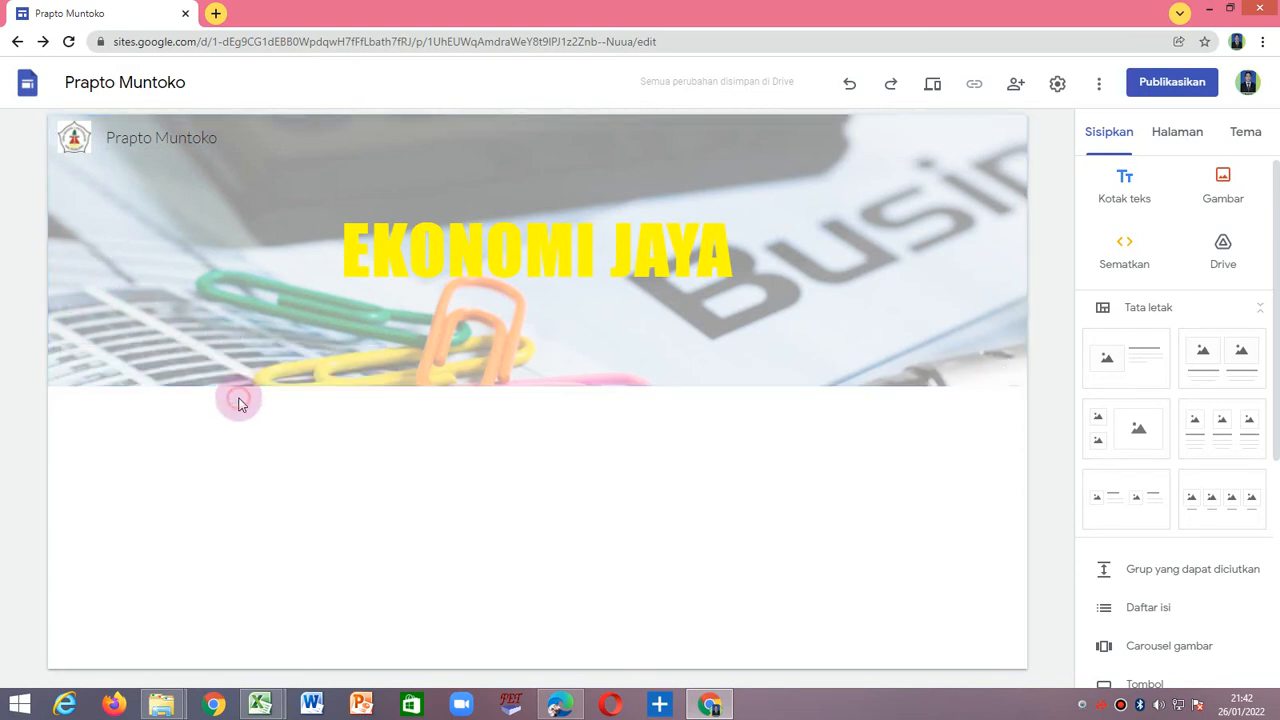
# Turn off the readability adjustment on the header image, toggling it to compare both appearances.
pyautogui.moveTo(72, 147)
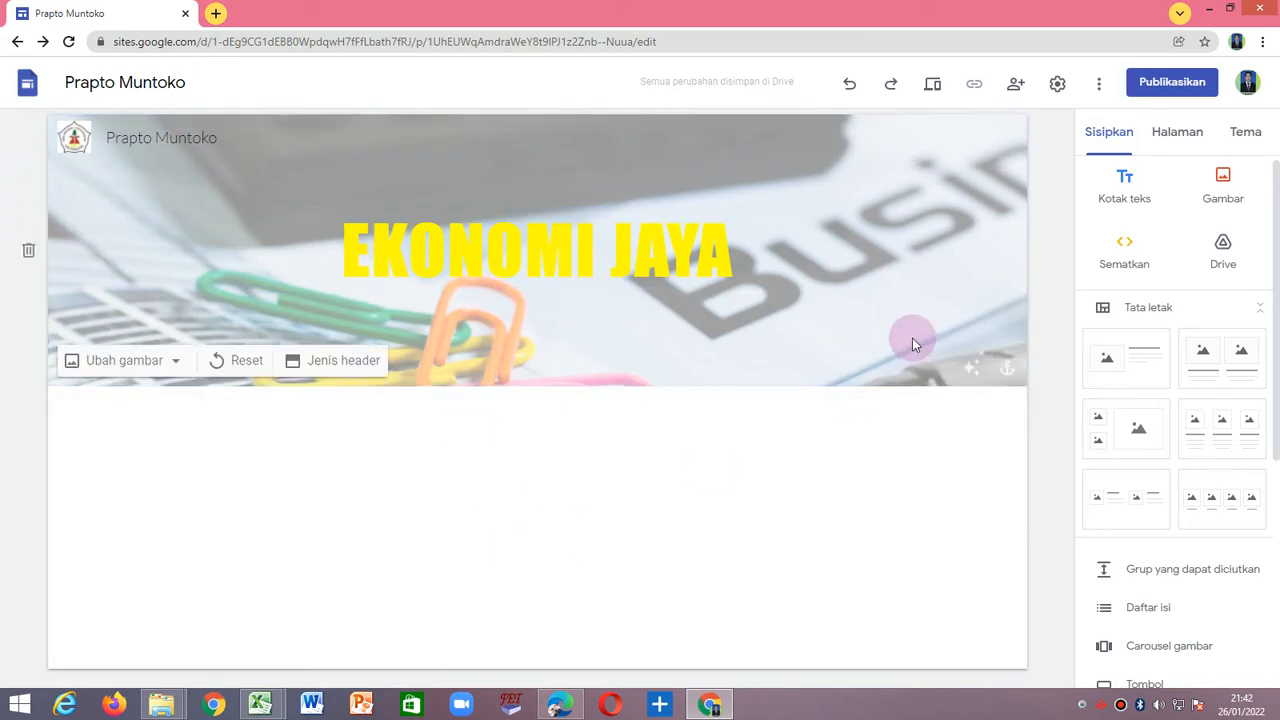
pyautogui.click(972, 367)
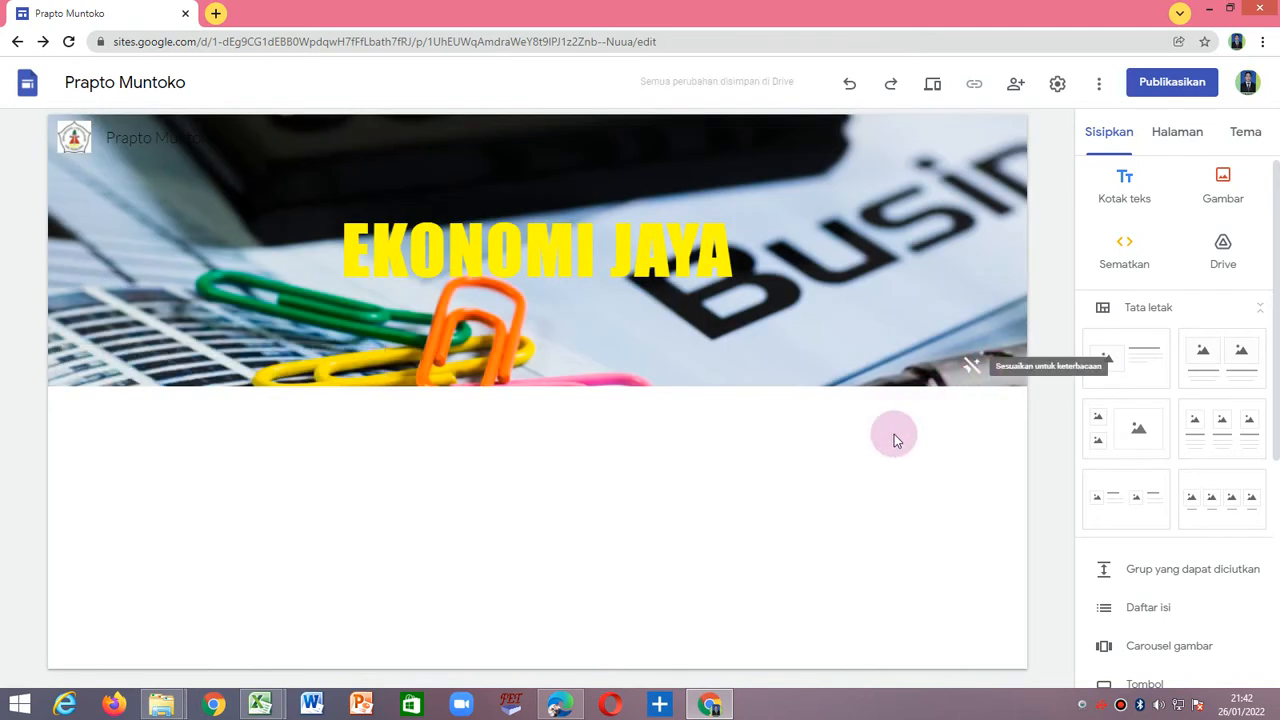
pyautogui.click(976, 370)
pyautogui.click(976, 370)
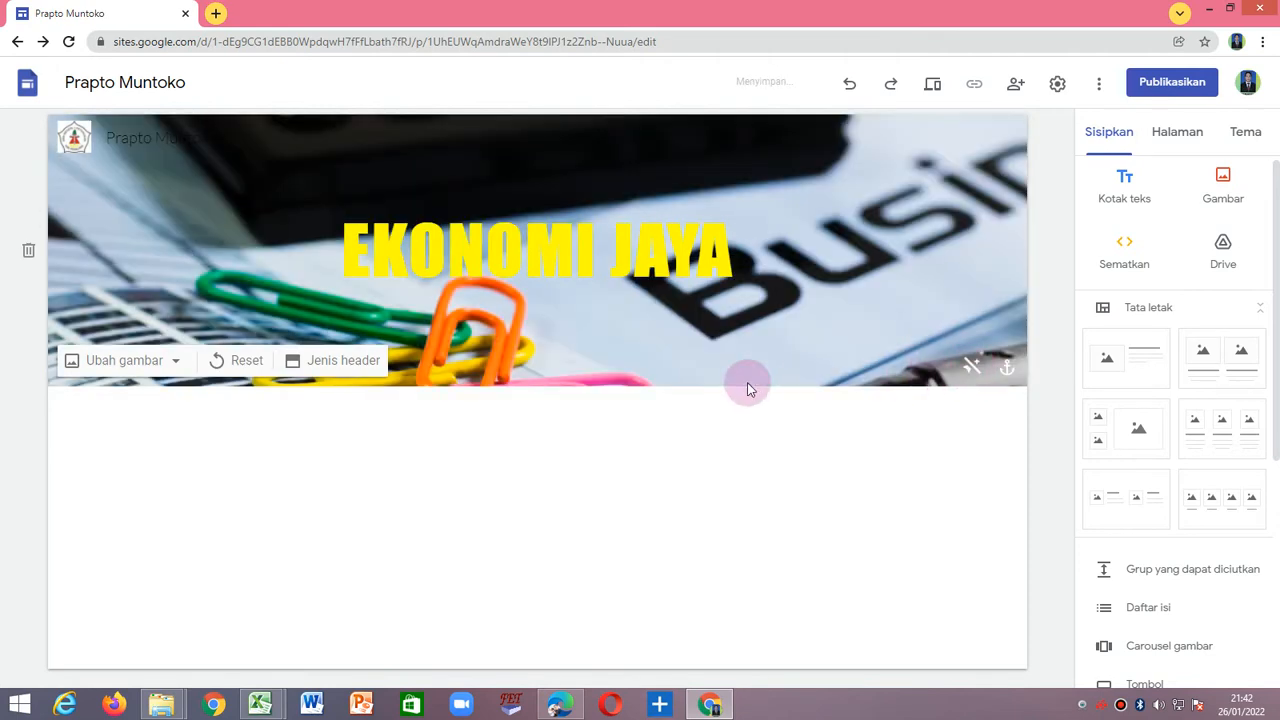
# Review the available header types for the home page header, keeping the current one.
pyautogui.click(342, 363)
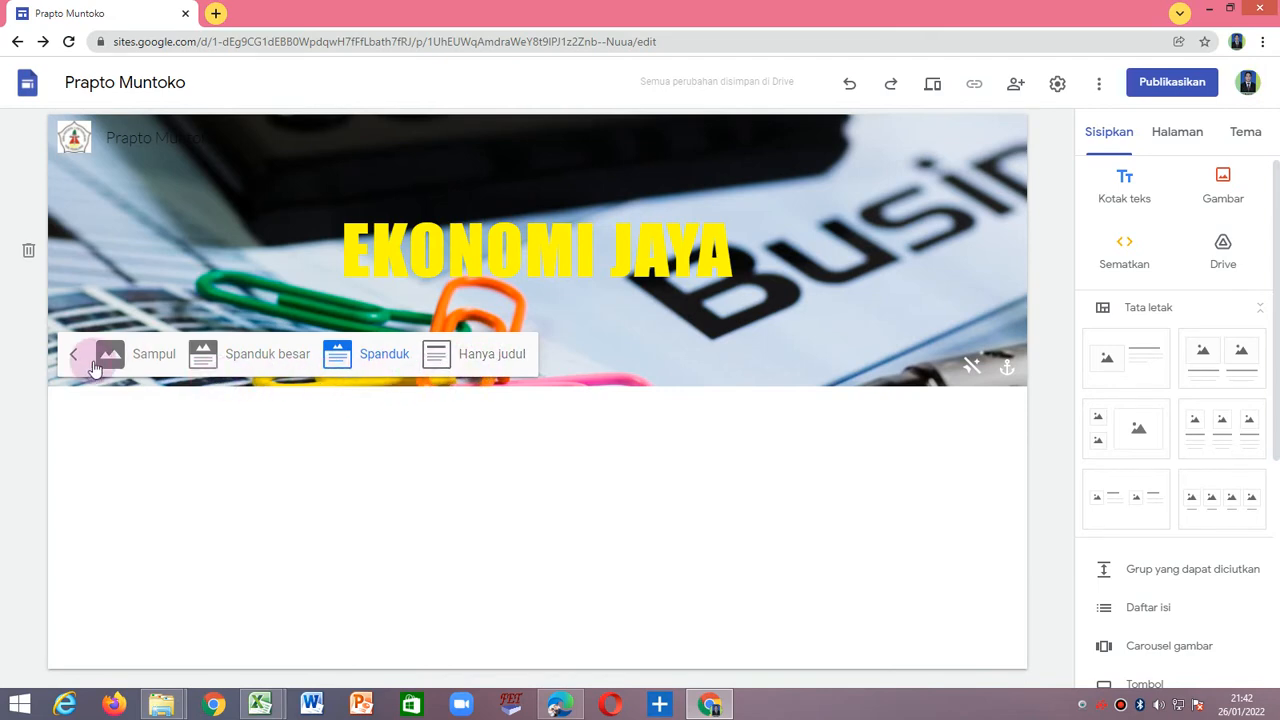
pyautogui.click(62, 360)
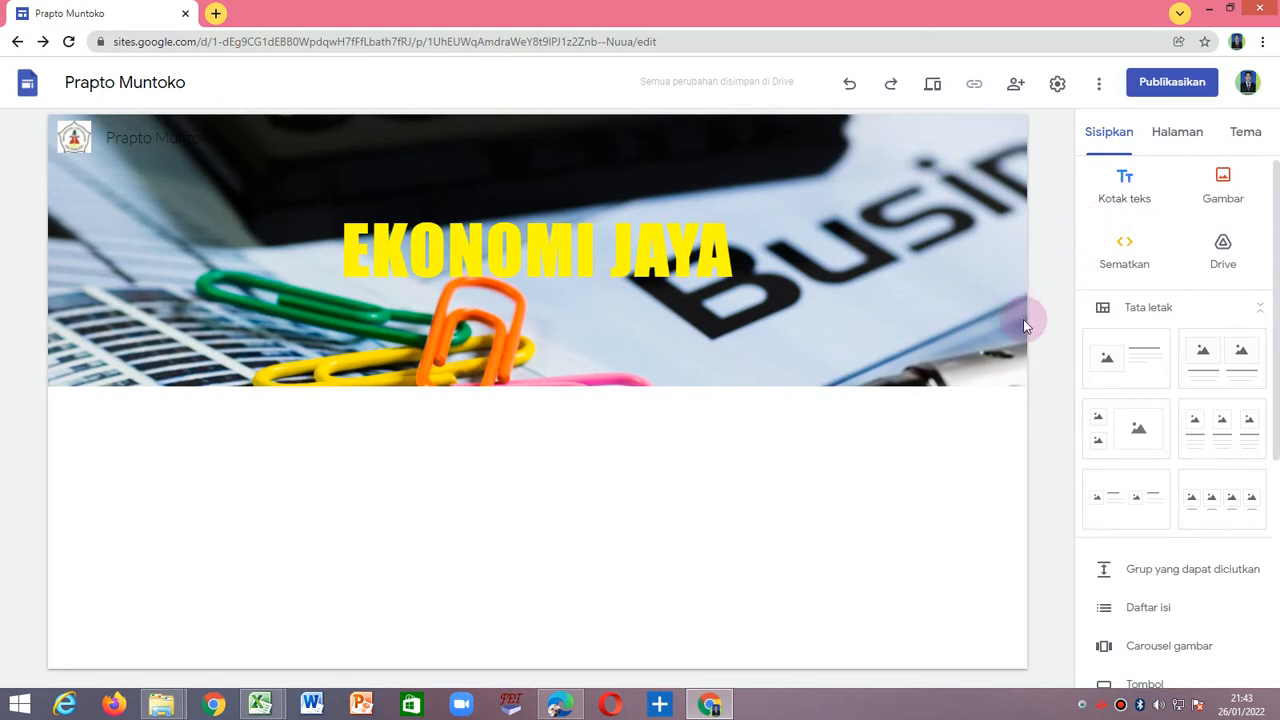
# Add a new page named Materi Ajar to the site.
pyautogui.click(1180, 140)
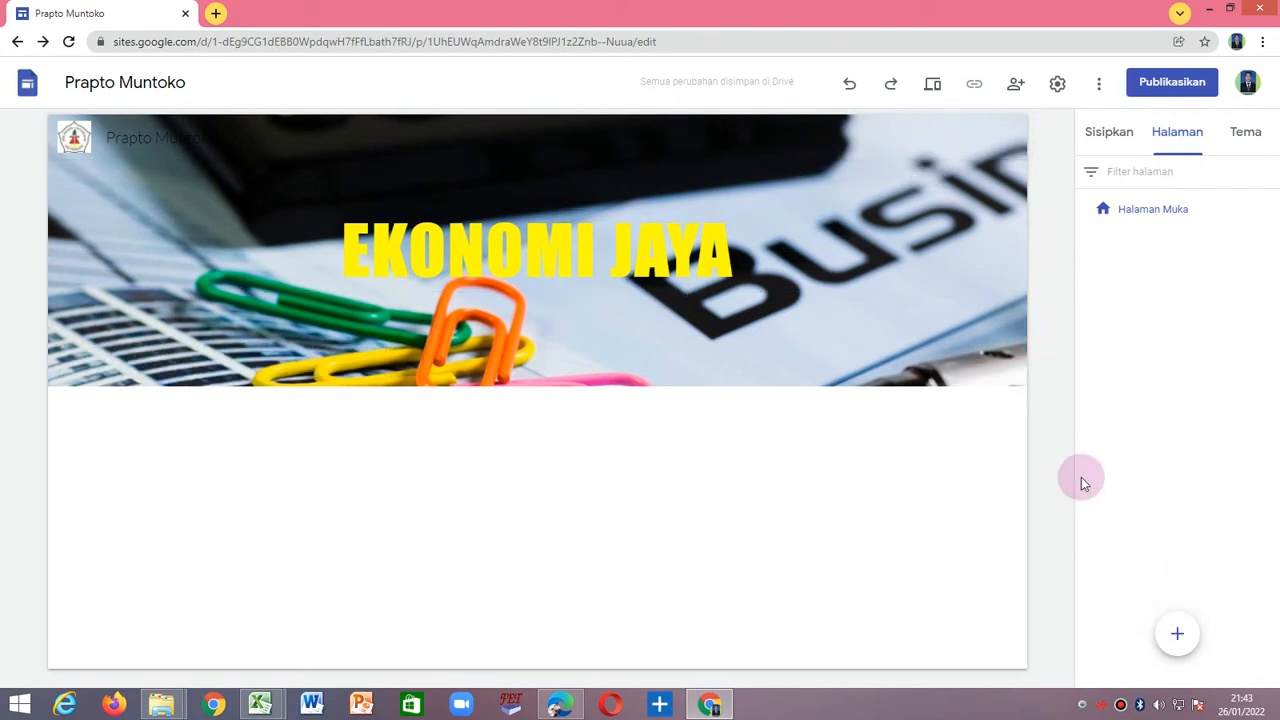
pyautogui.moveTo(1176, 645)
pyautogui.click(1178, 636)
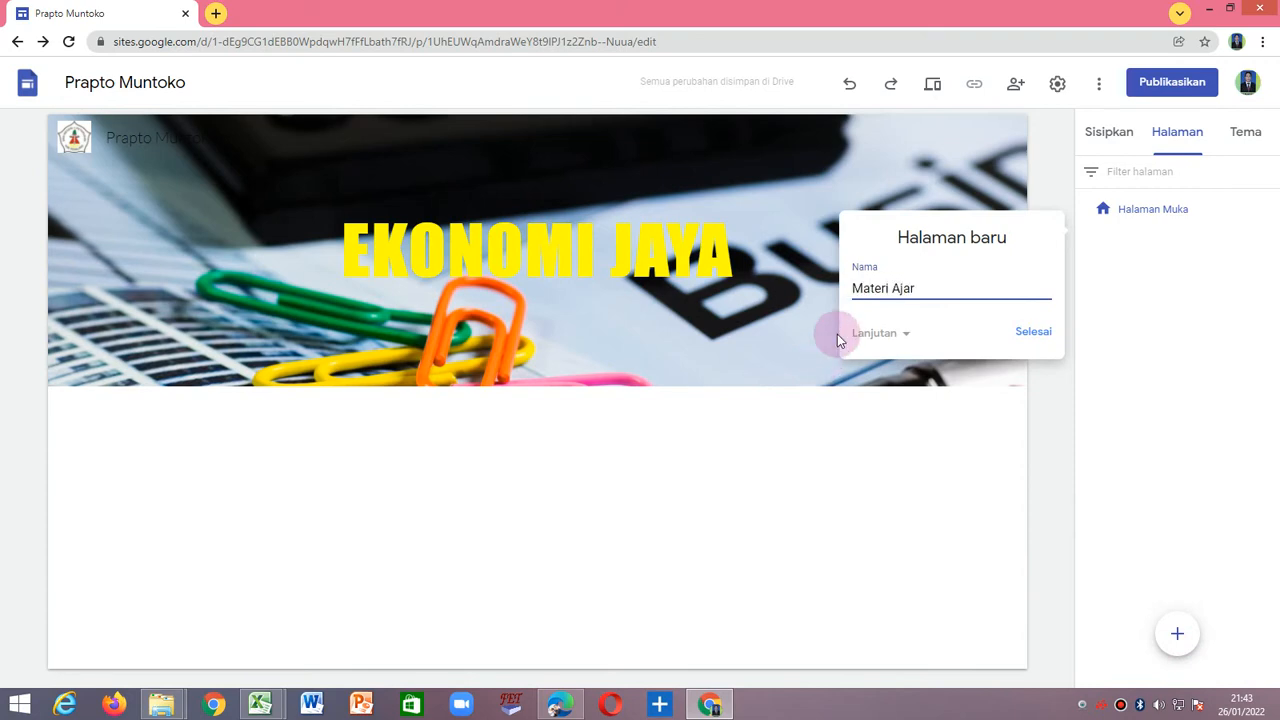
pyautogui.click(1040, 332)
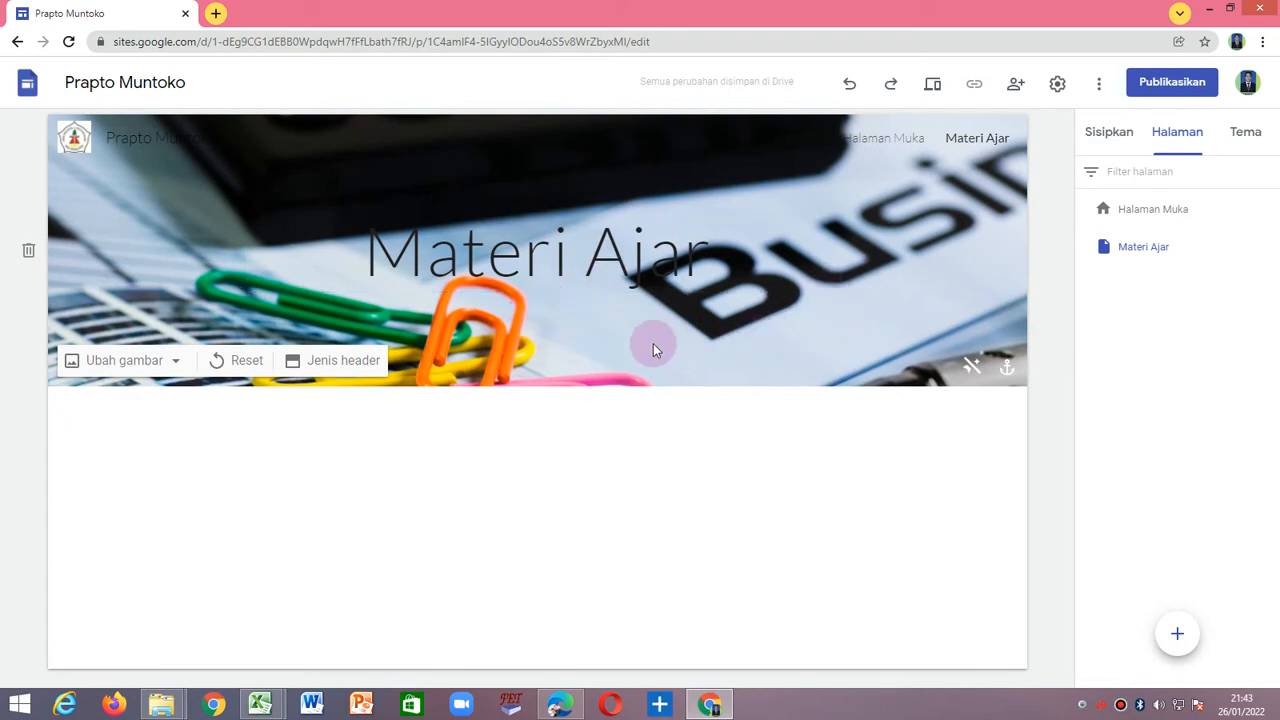
# Make the Materi Ajar page title bold and set its font to Impact, trying Comic Sans MS first.
pyautogui.click(598, 254)
pyautogui.moveTo(352, 245); pyautogui.dragTo(735, 275)
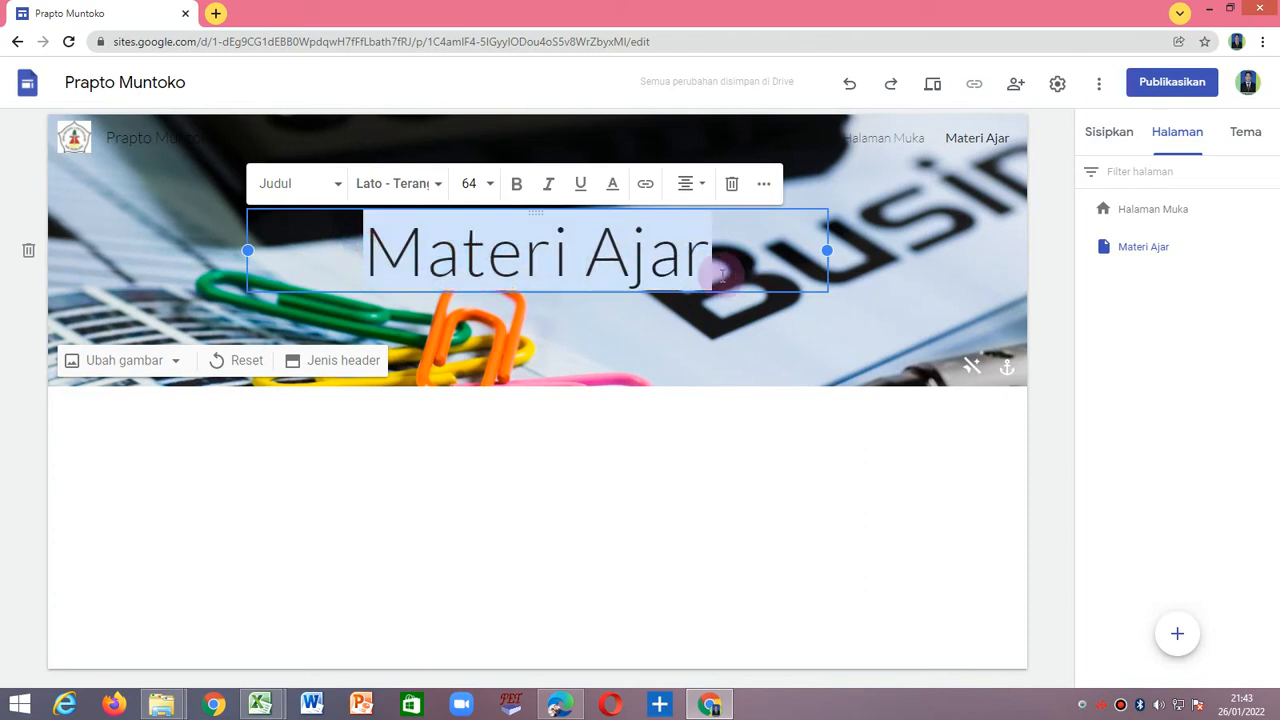
pyautogui.click(516, 183)
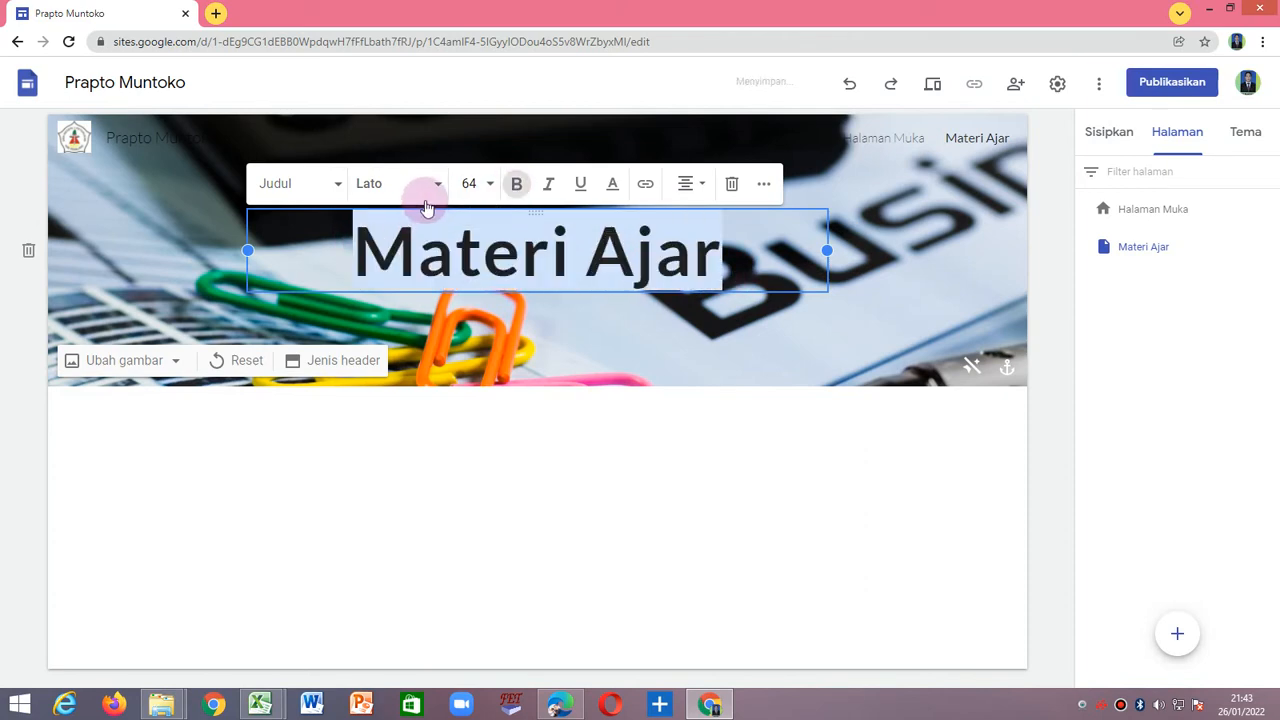
pyautogui.click(437, 185)
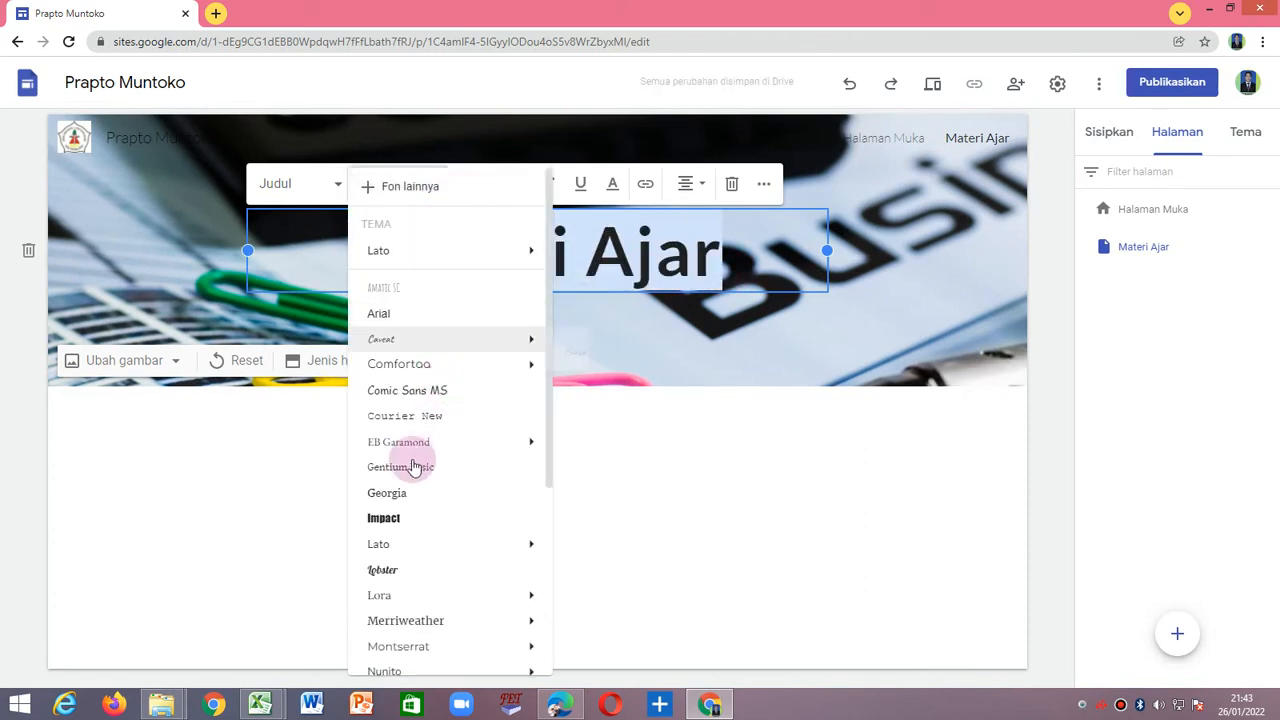
pyautogui.click(430, 391)
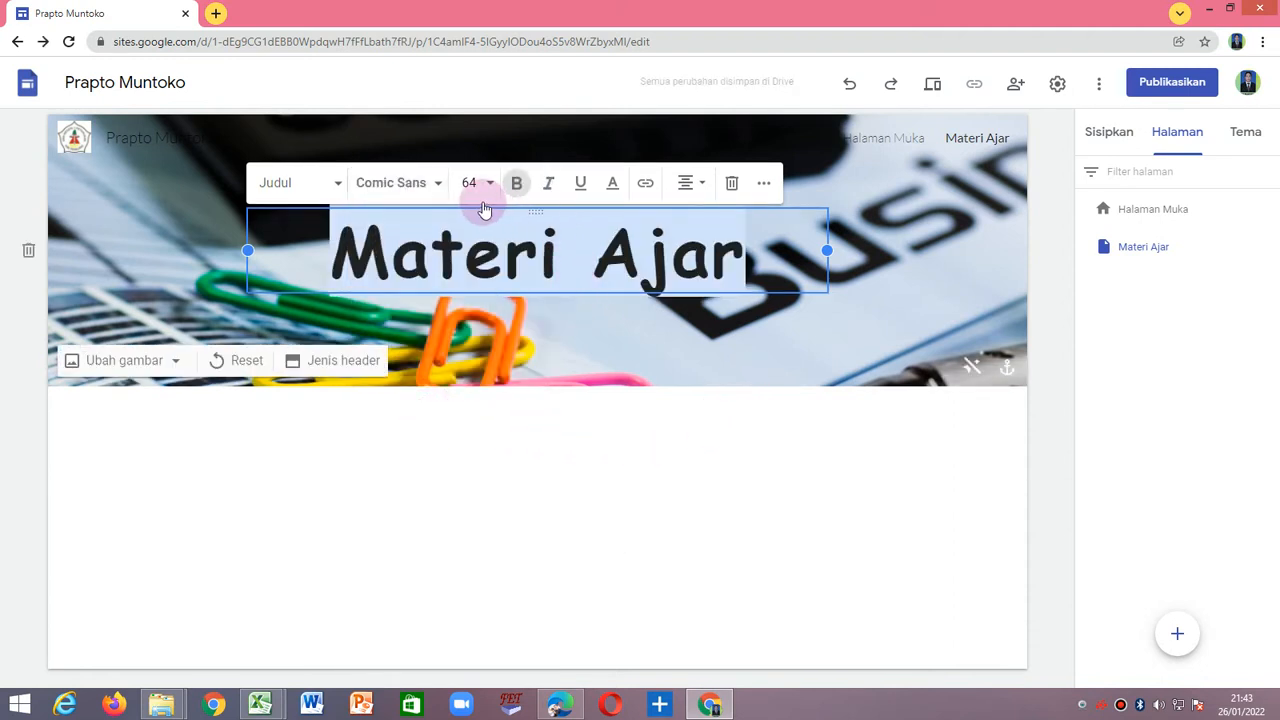
pyautogui.click(436, 190)
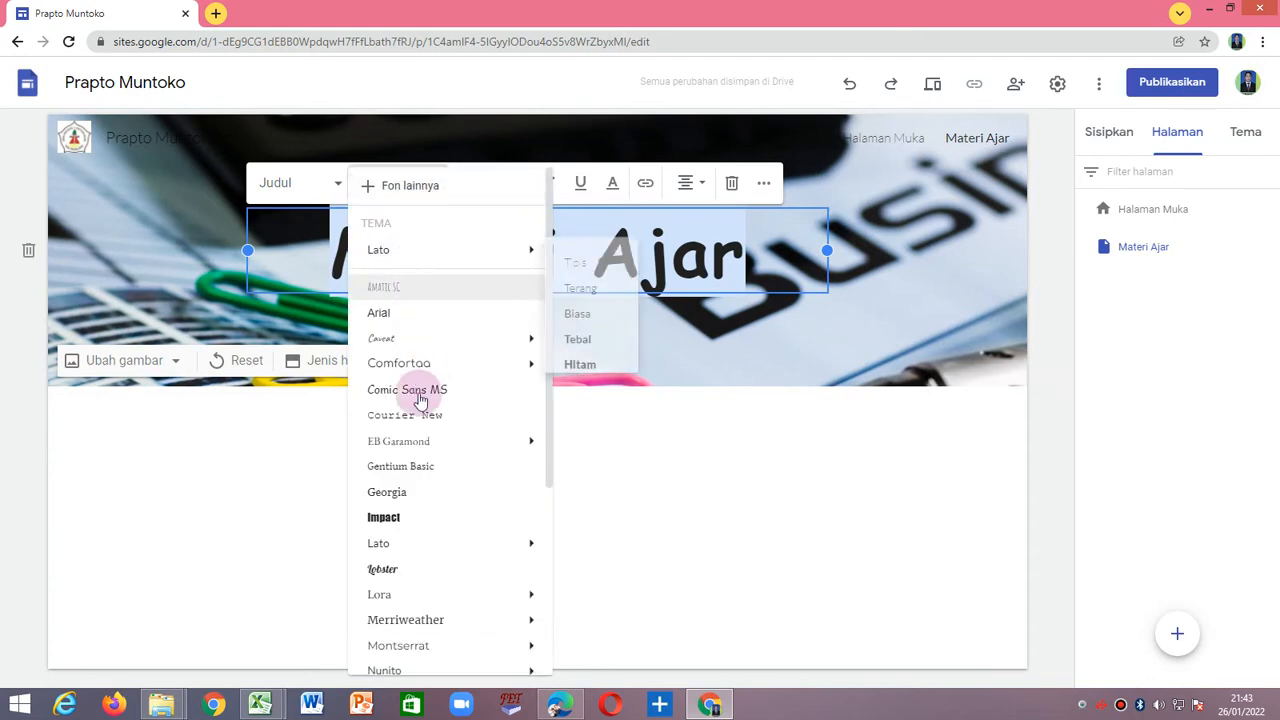
pyautogui.click(537, 512)
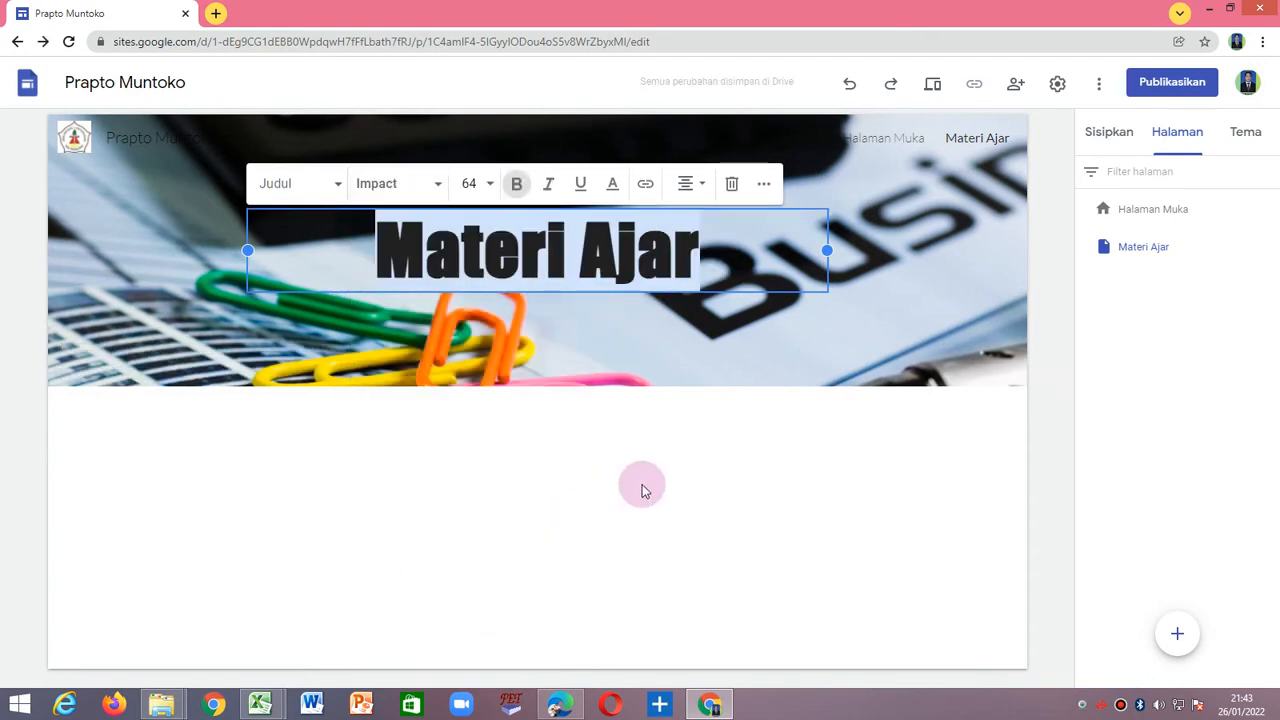
# Colour the Materi Ajar title text magenta (#ff00ff) and deselect it.
pyautogui.click(616, 185)
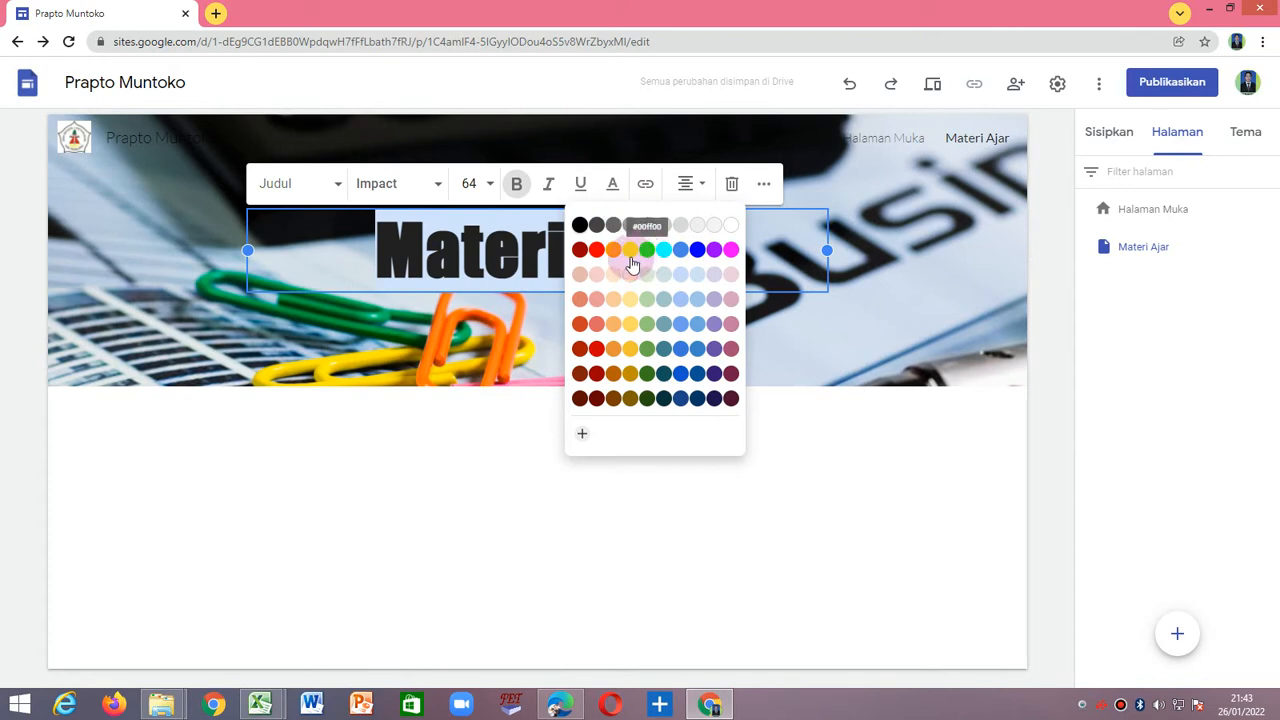
pyautogui.click(731, 250)
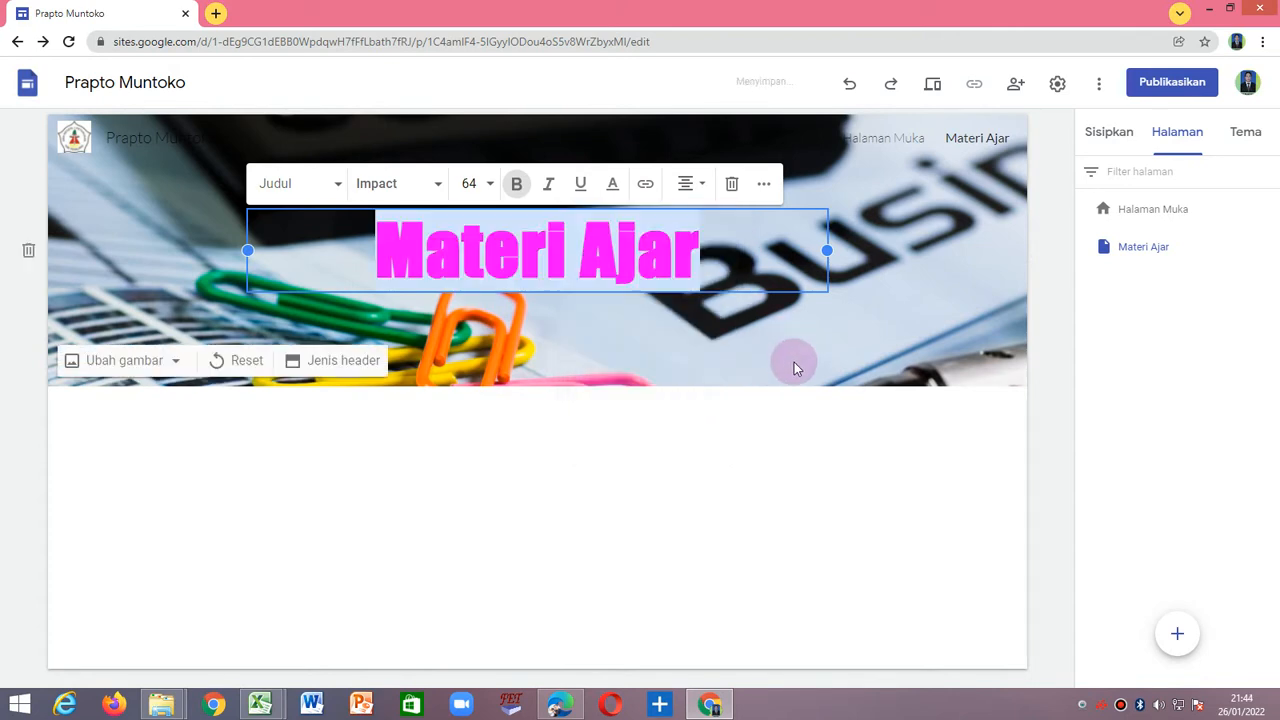
pyautogui.click(725, 472)
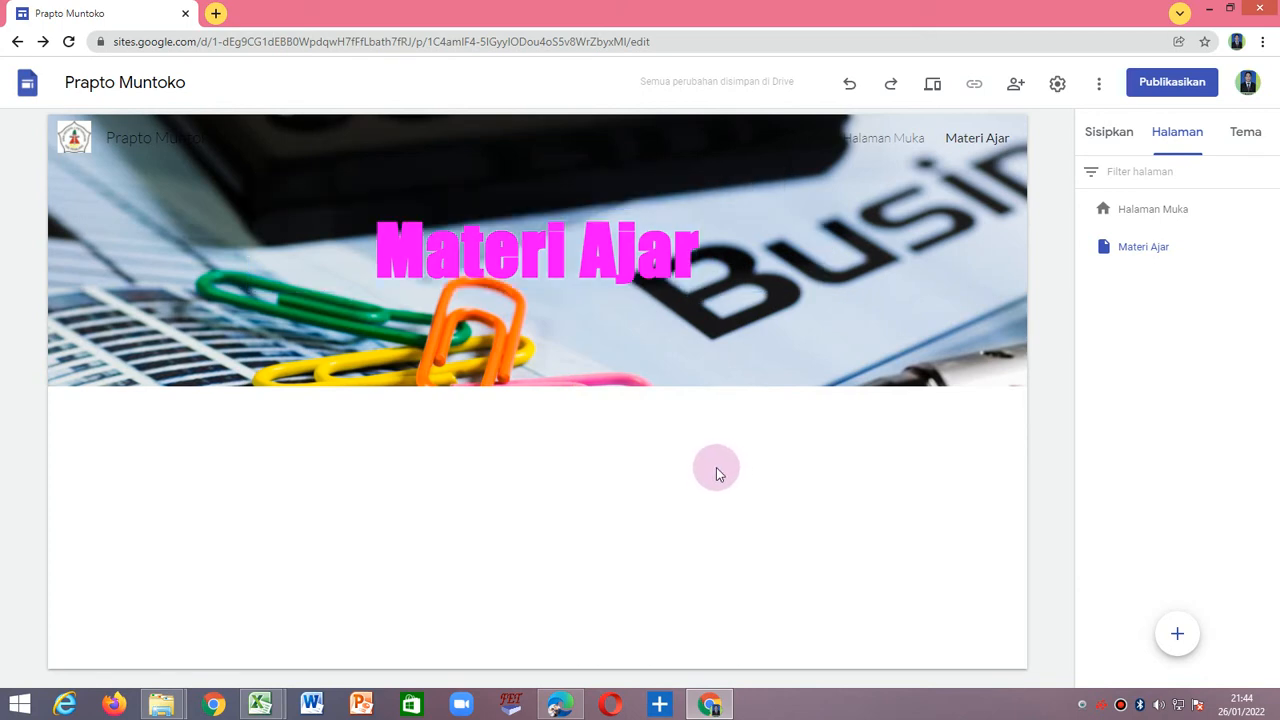
# Add a subpage named Kelas X under the Materi Ajar page.
pyautogui.click(968, 145)
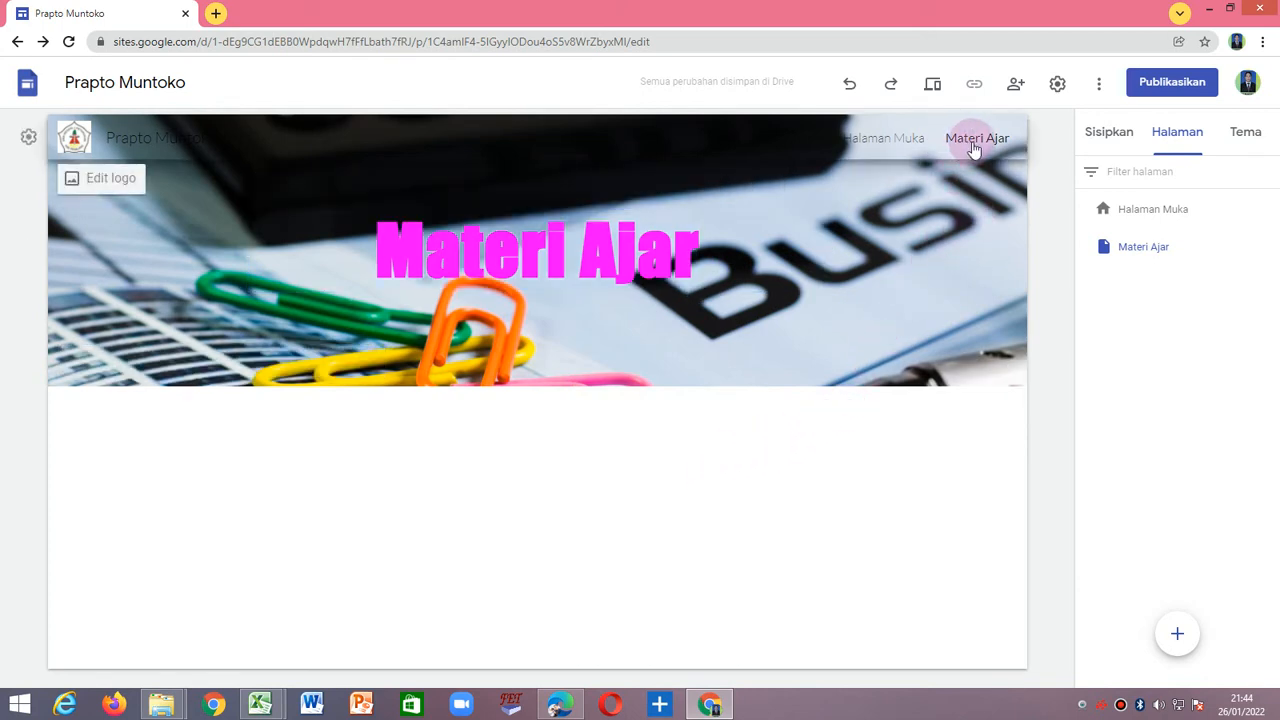
pyautogui.click(1155, 259)
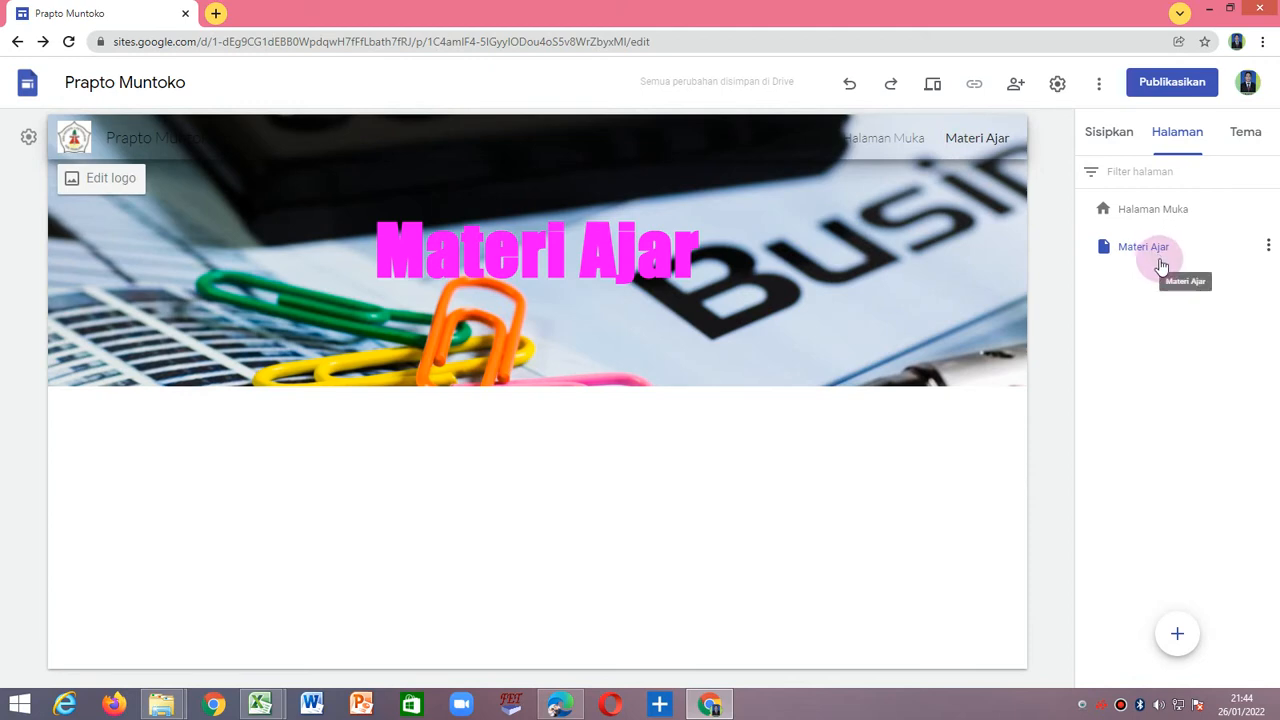
pyautogui.click(1269, 247)
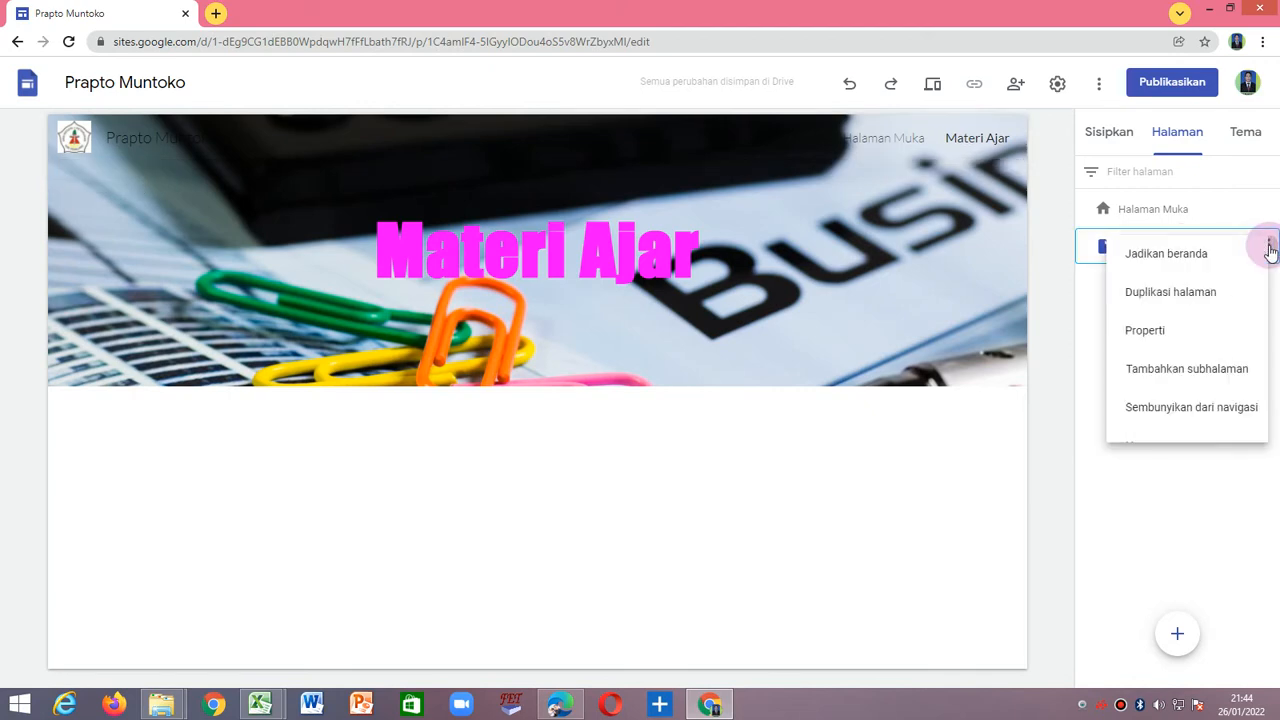
pyautogui.click(1199, 367)
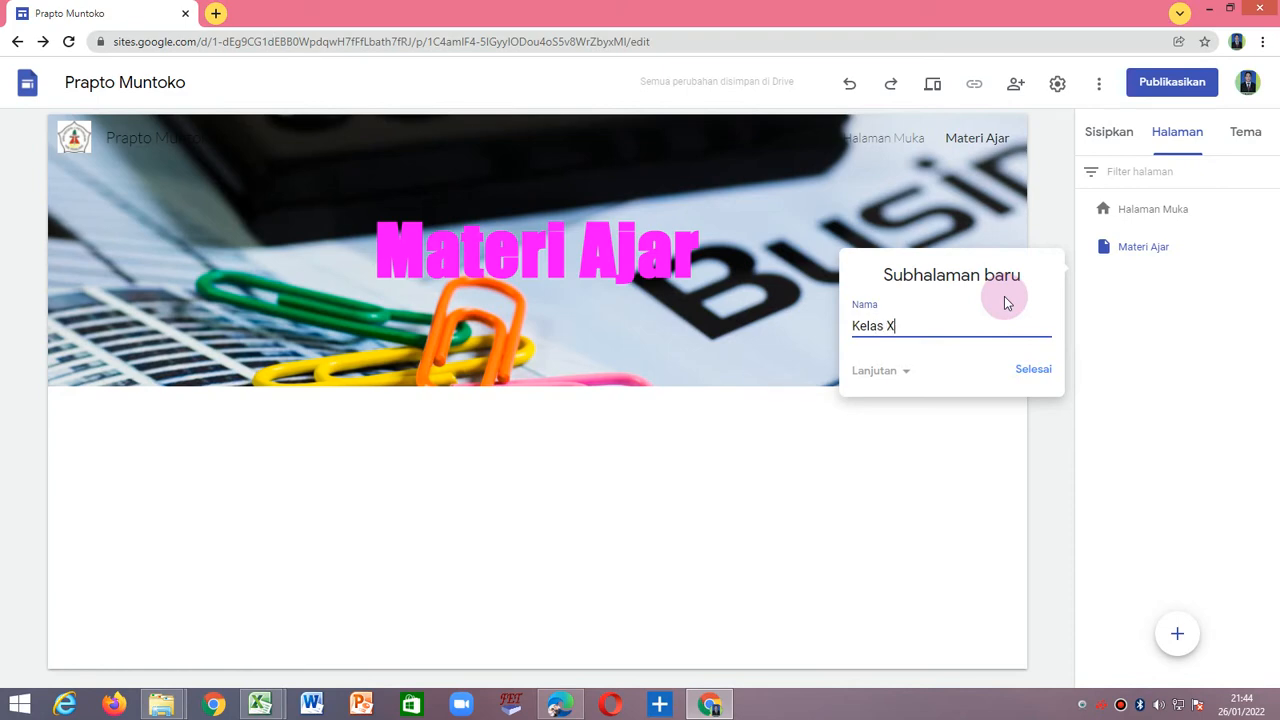
pyautogui.click(1020, 370)
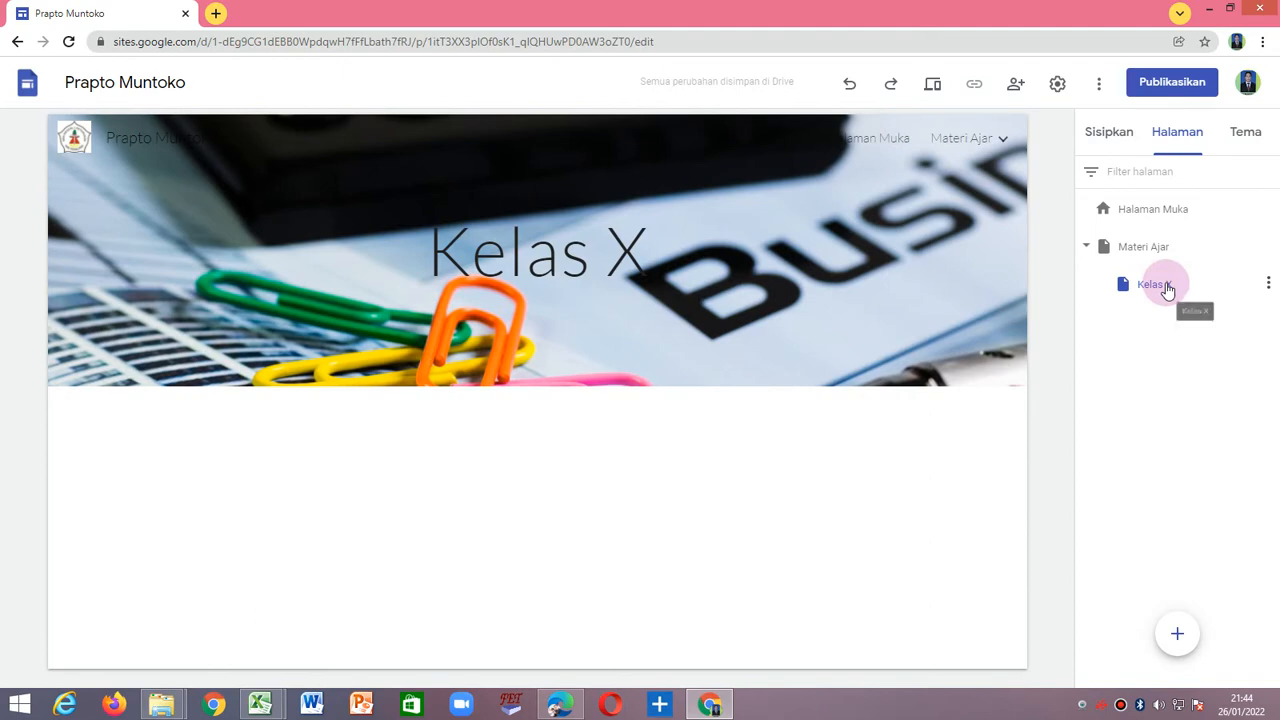
# Add a subpage named Semester 1 under Kelas X, correcting the spelling of its name.
pyautogui.click(1268, 286)
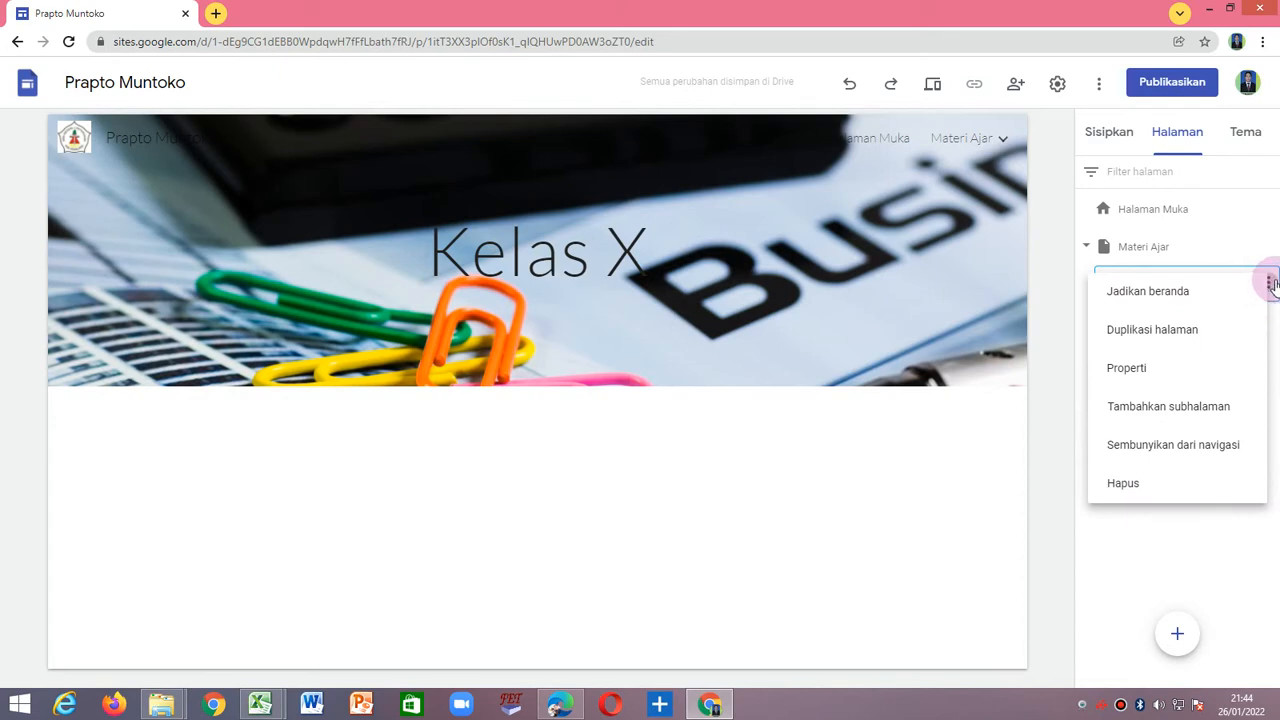
pyautogui.click(1128, 424)
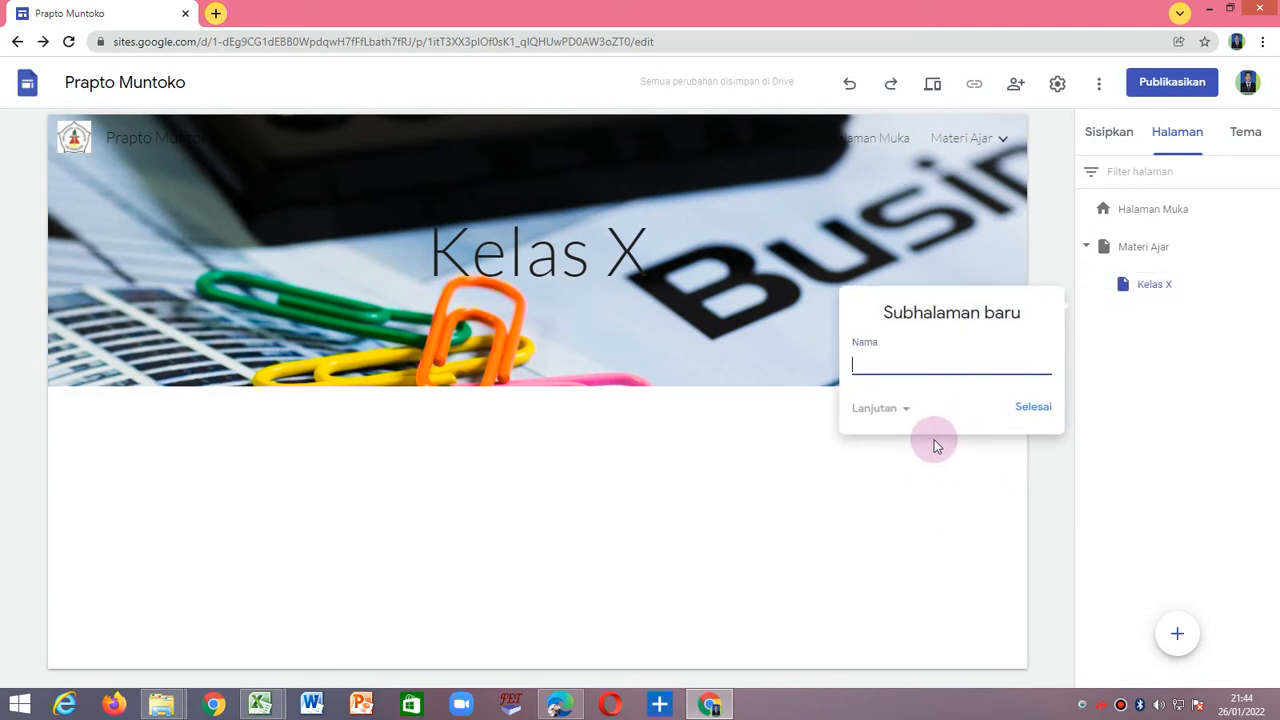
pyautogui.write('Semaster 1')
pyautogui.click(888, 363)
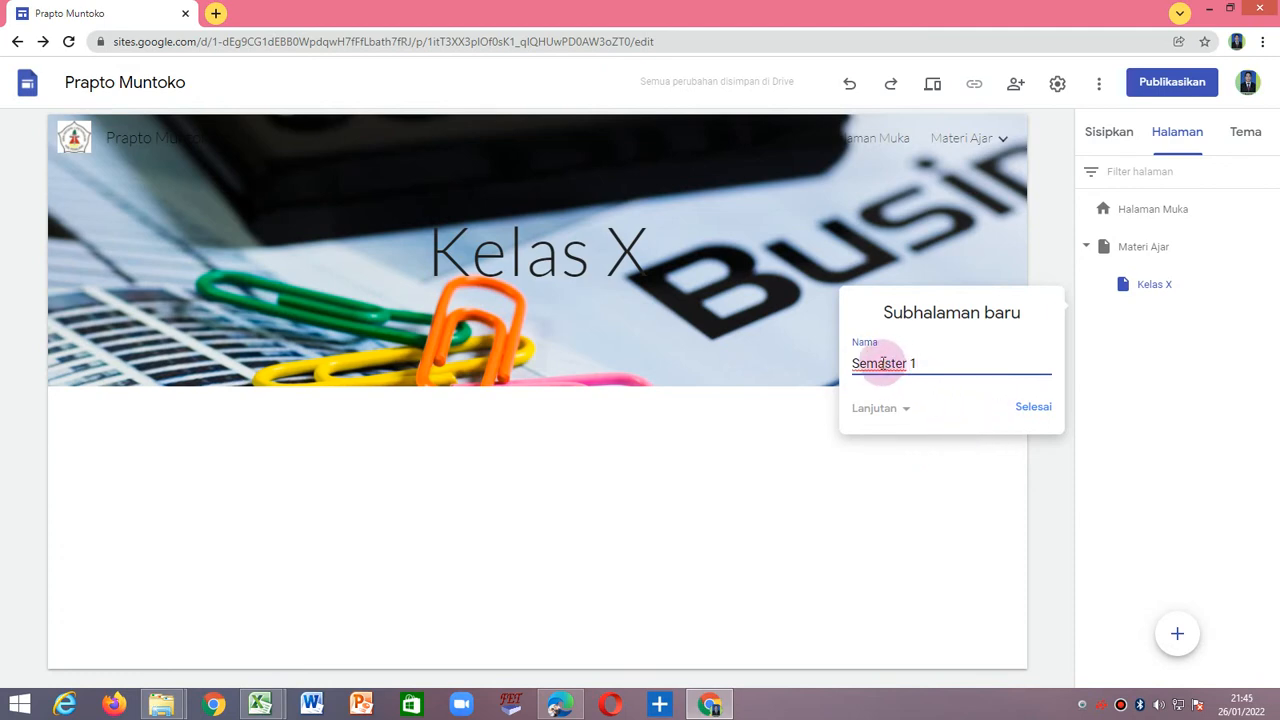
pyautogui.click(1030, 404)
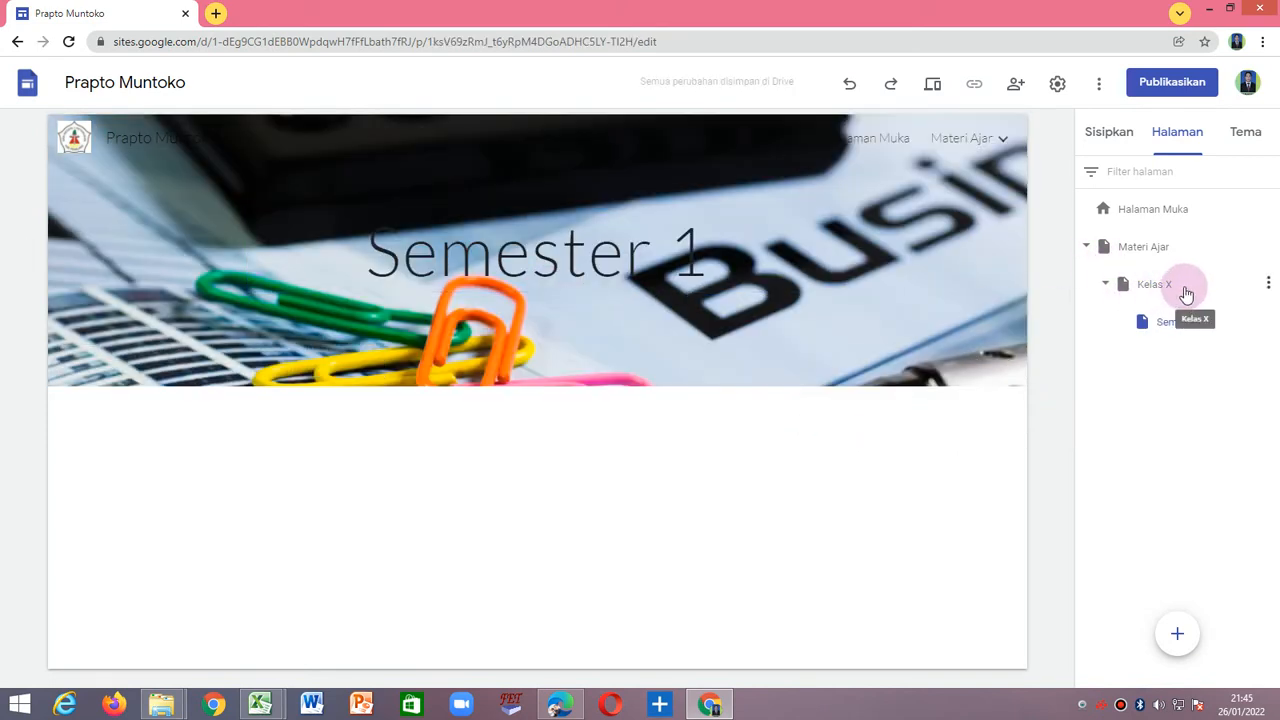
# Add a subpage named Semester 2 under Kelas X and view both semester pages.
pyautogui.click(1268, 284)
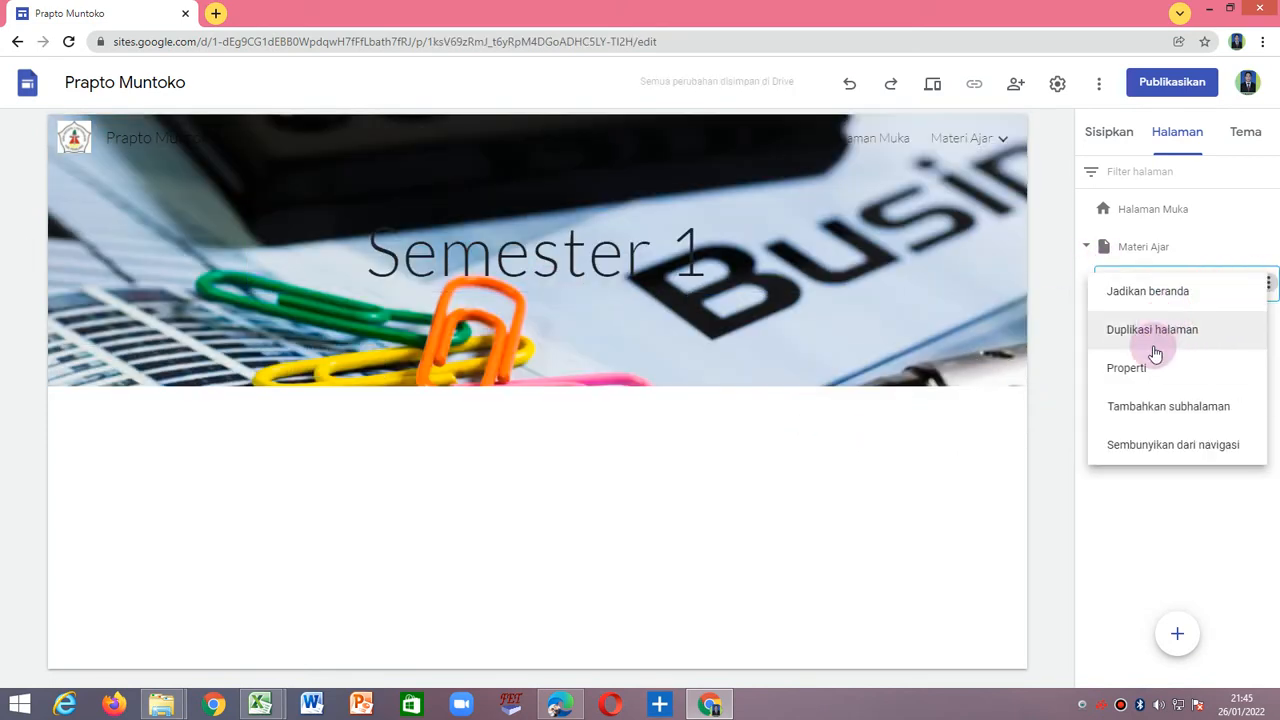
pyautogui.click(1170, 408)
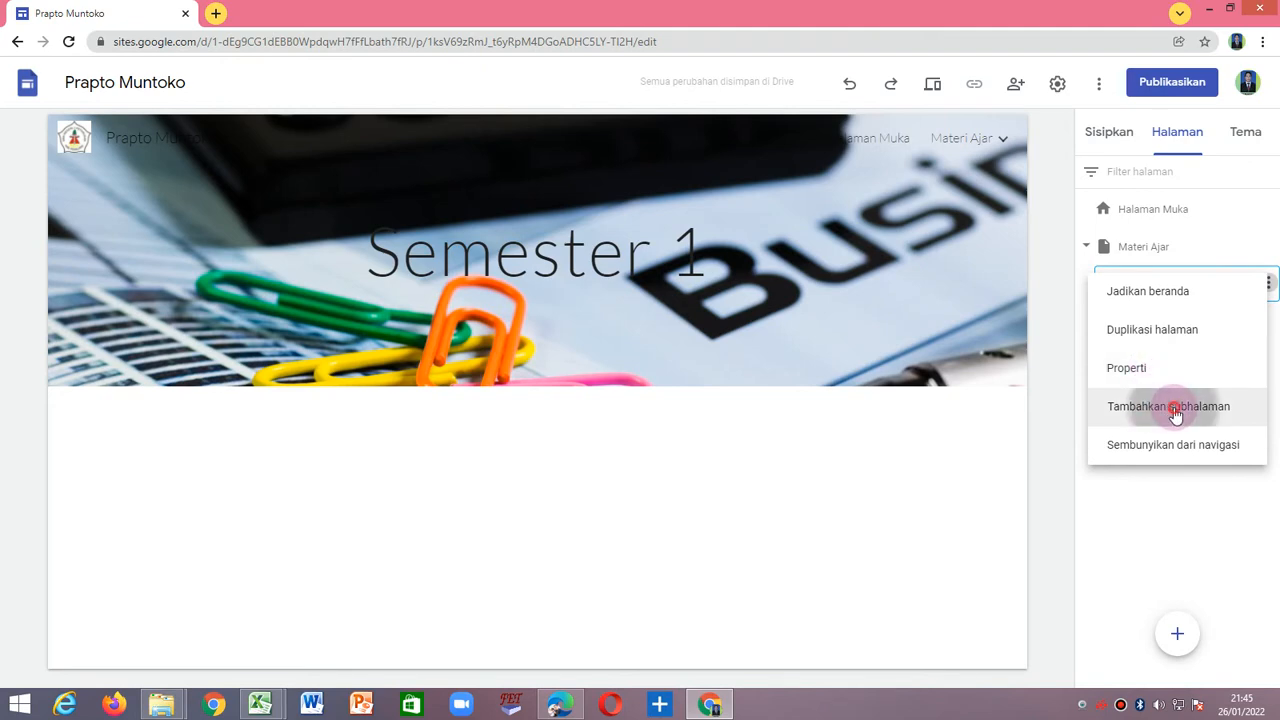
pyautogui.write('Semsyt')
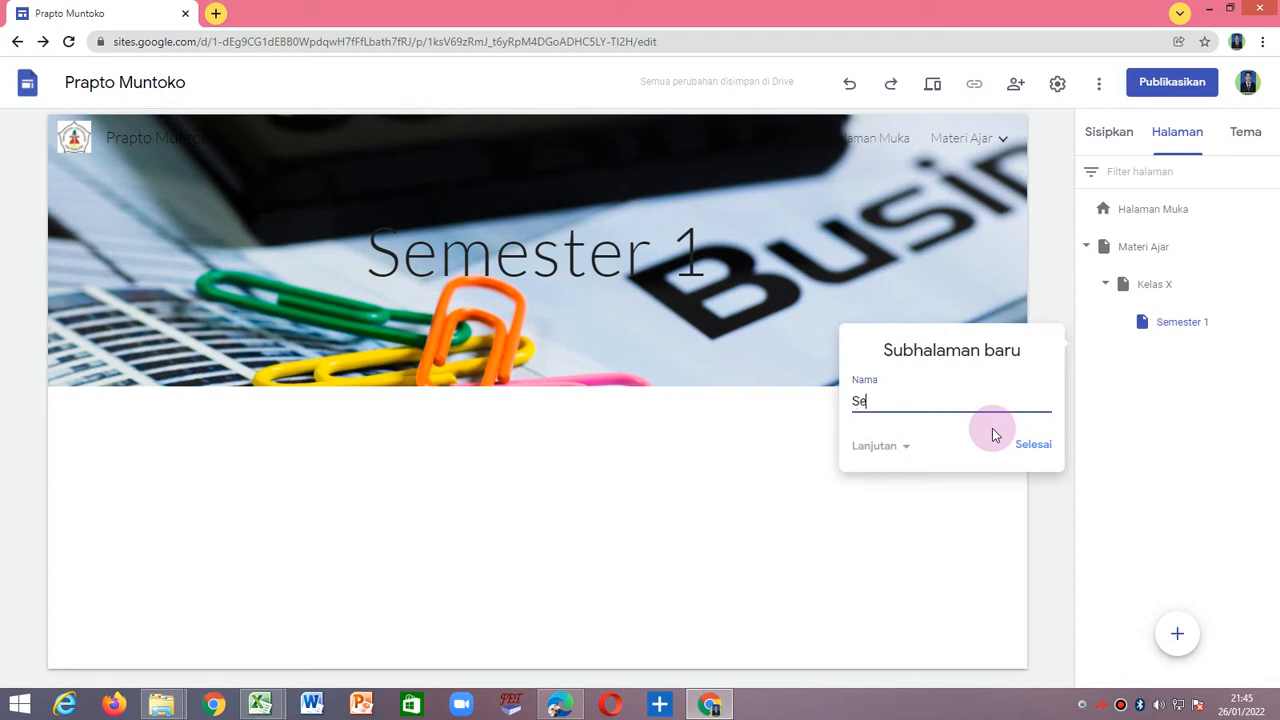
pyautogui.press('BackSpace')
pyautogui.write('ster')
pyautogui.press('BackSpace')
pyautogui.press('BackSpace')
pyautogui.press('BackSpace')
pyautogui.press('BackSpace')
pyautogui.press('BackSpace')
pyautogui.press('BackSpace')
pyautogui.write('ester 2')
pyautogui.click(1030, 444)
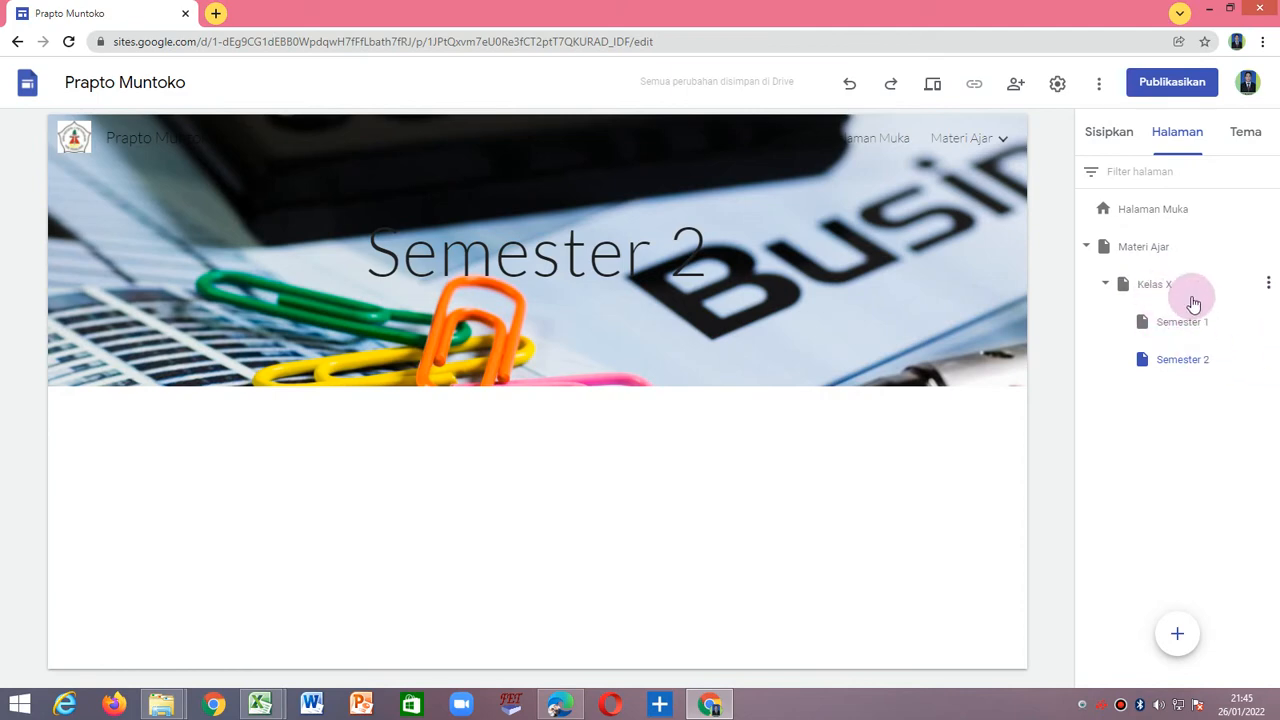
pyautogui.click(1184, 326)
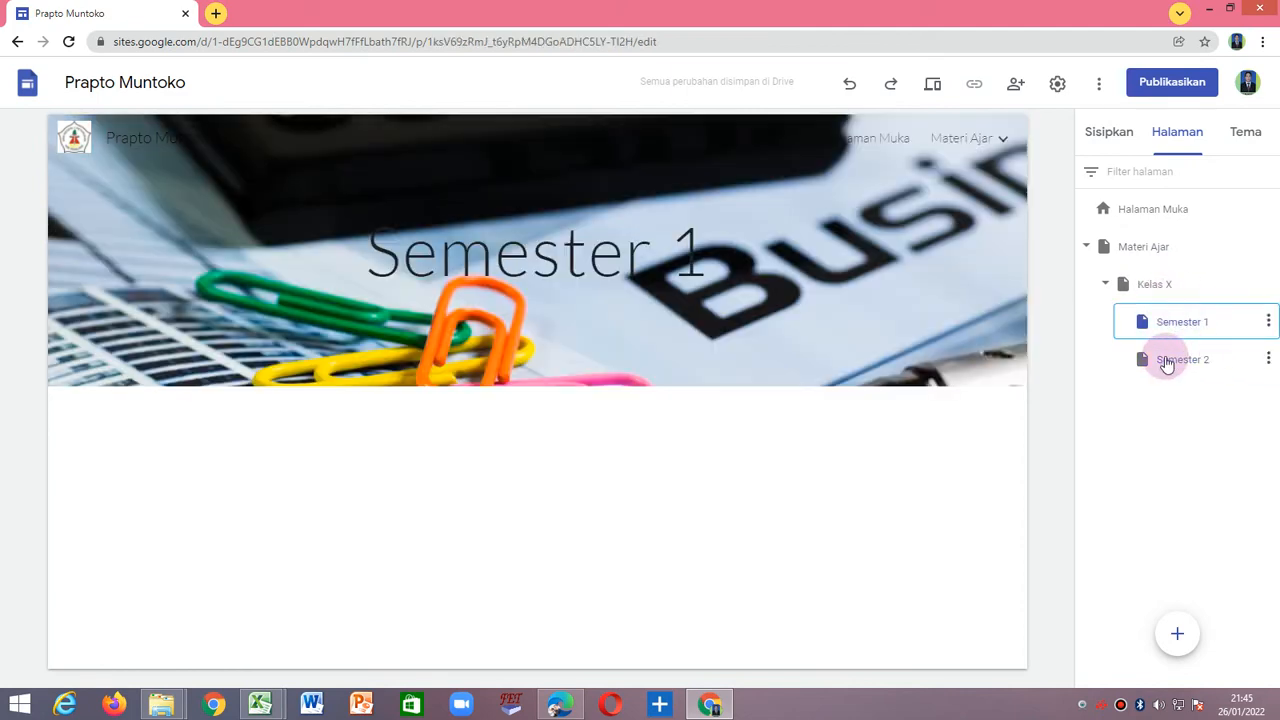
pyautogui.click(1166, 360)
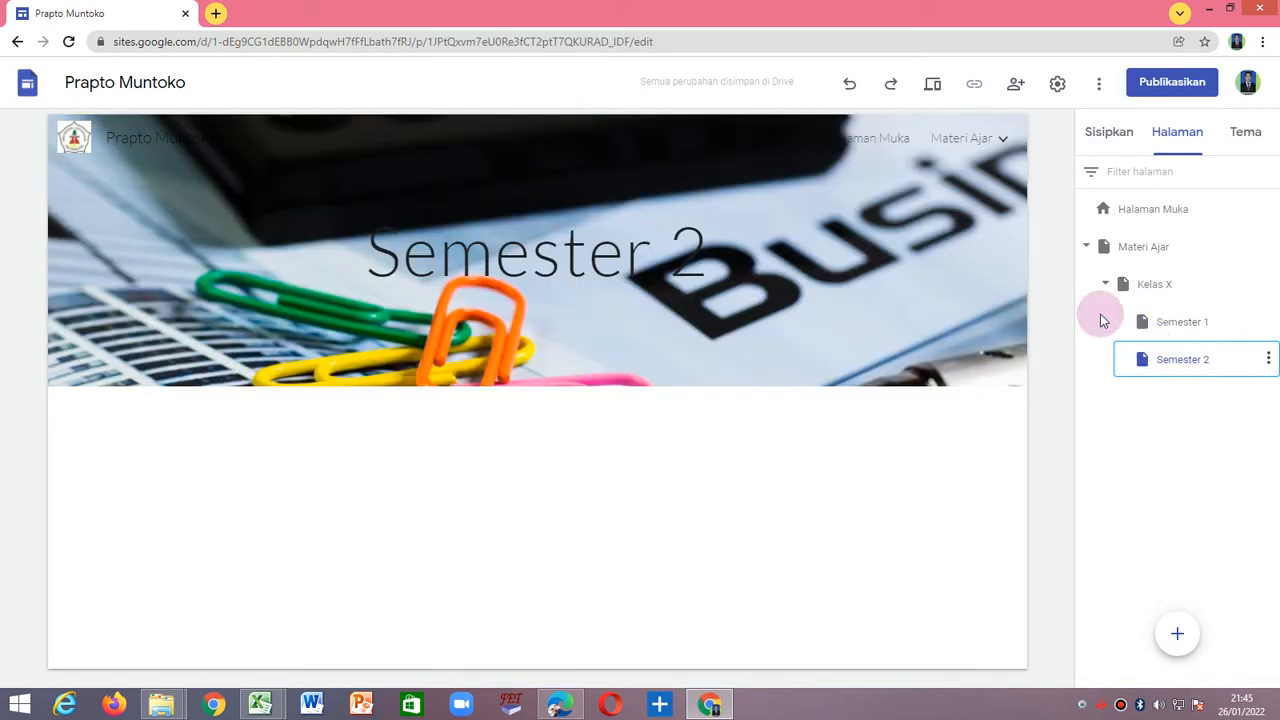
# Add a subpage named Kelas XI under the Materi Ajar page.
pyautogui.click(1151, 250)
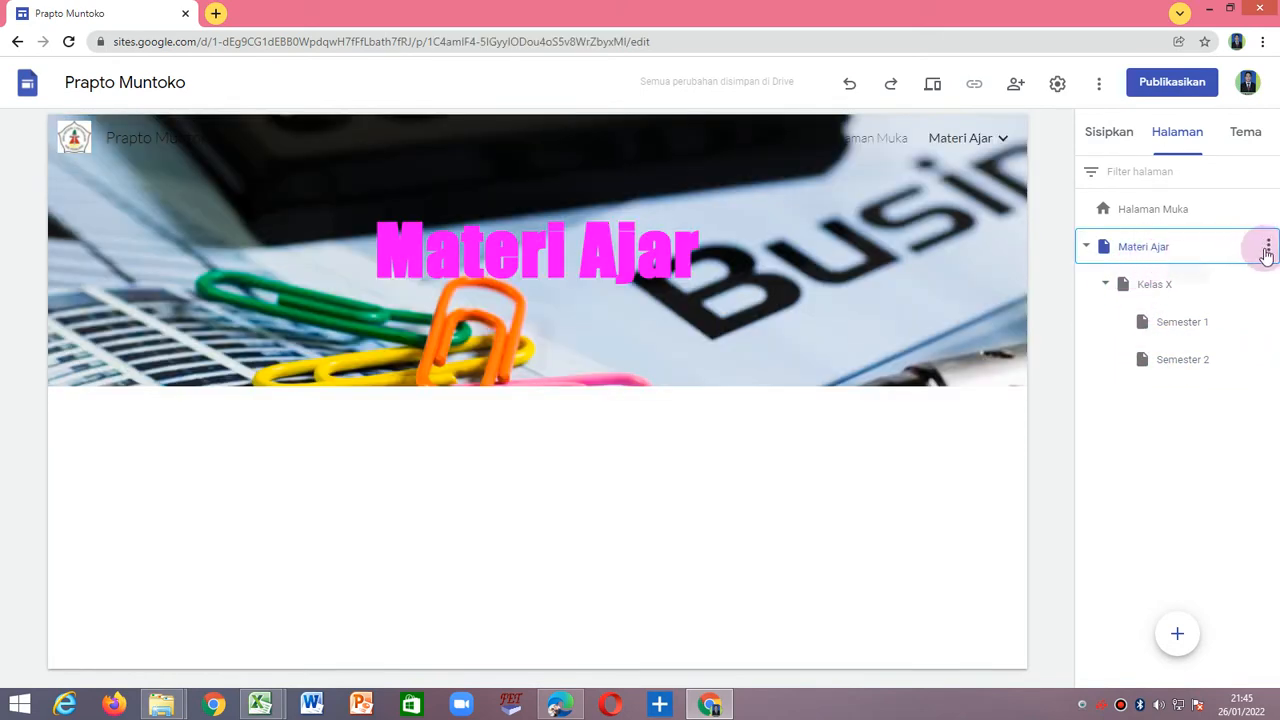
pyautogui.click(1268, 248)
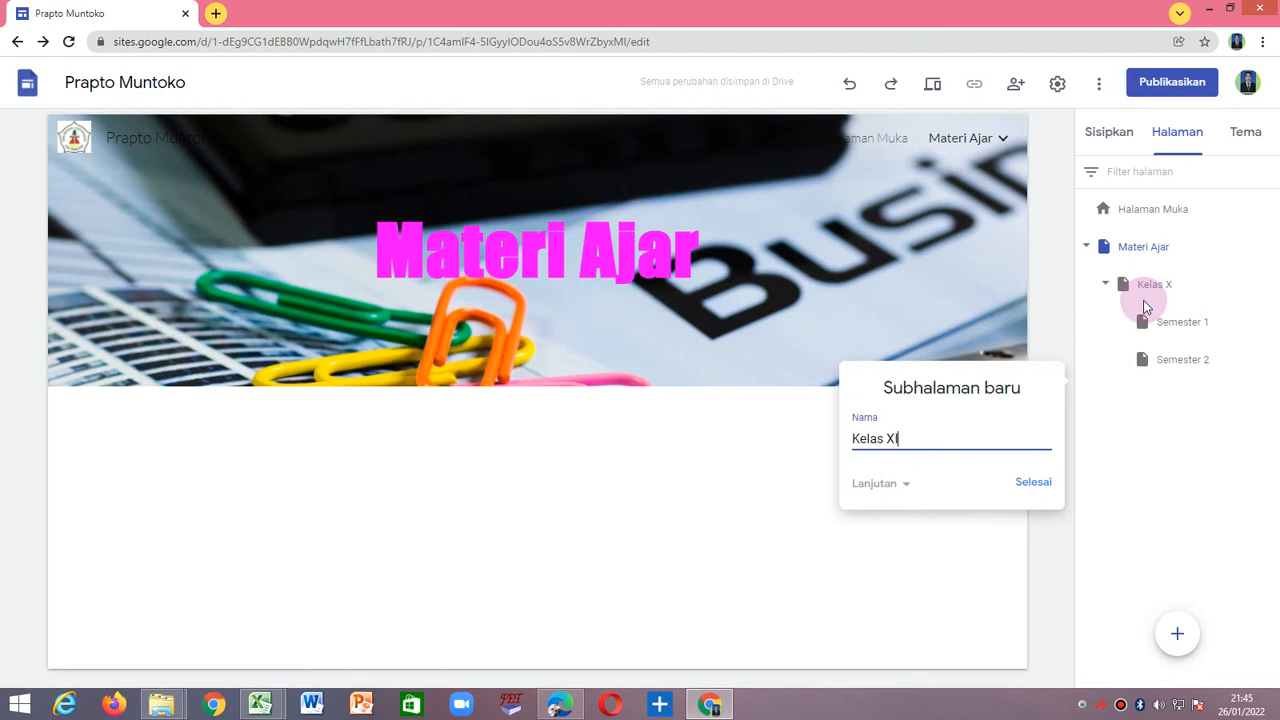
pyautogui.click(1033, 484)
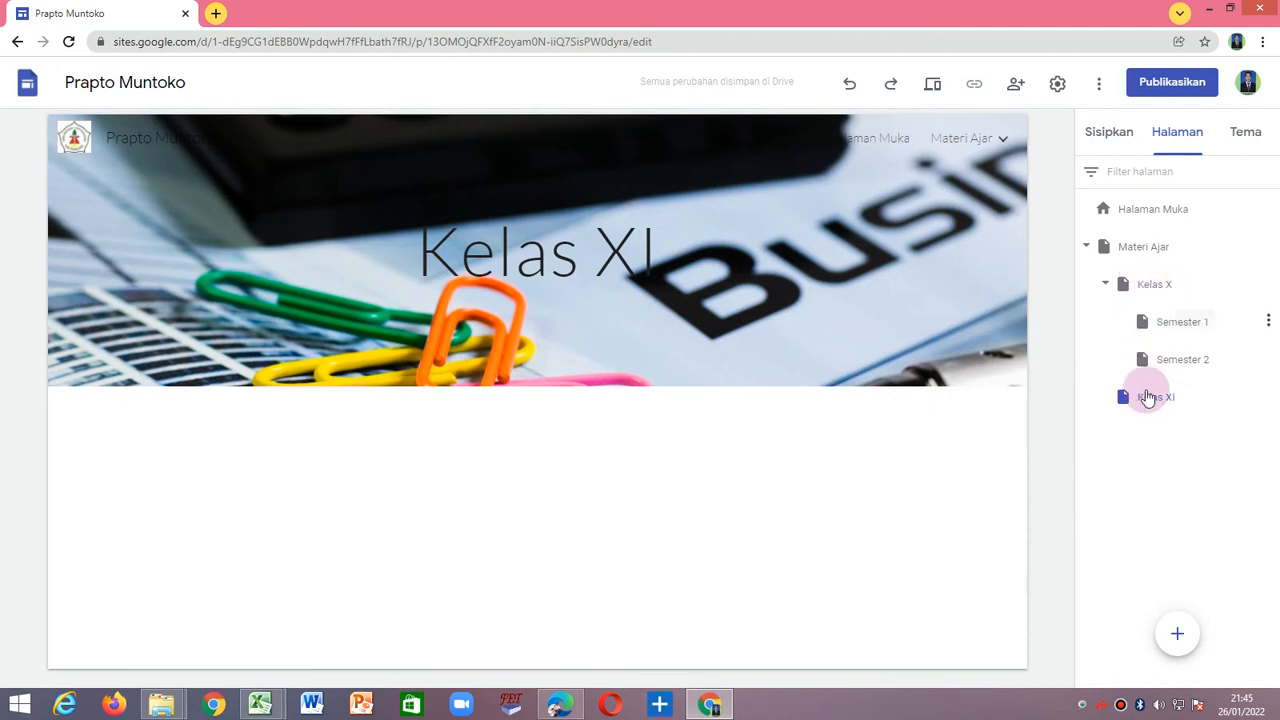
# Add a subpage named Semester 1 under the Kelas XI page.
pyautogui.click(1268, 398)
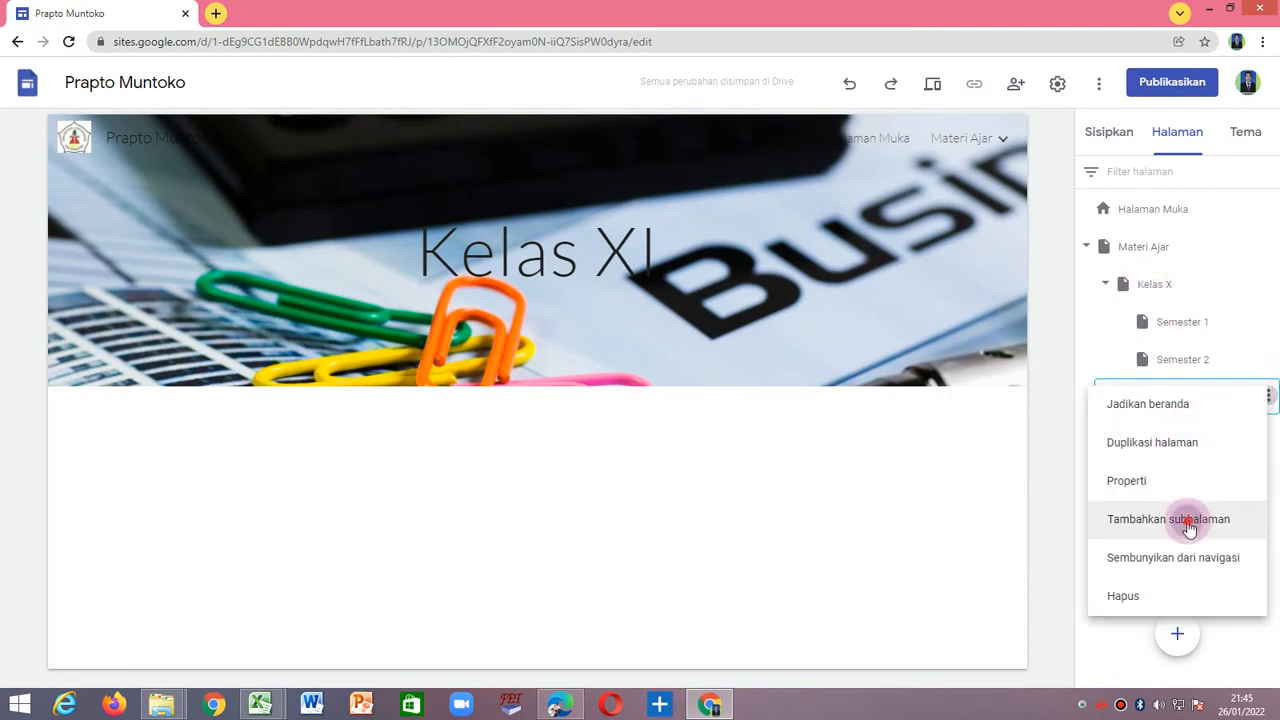
pyautogui.click(1189, 527)
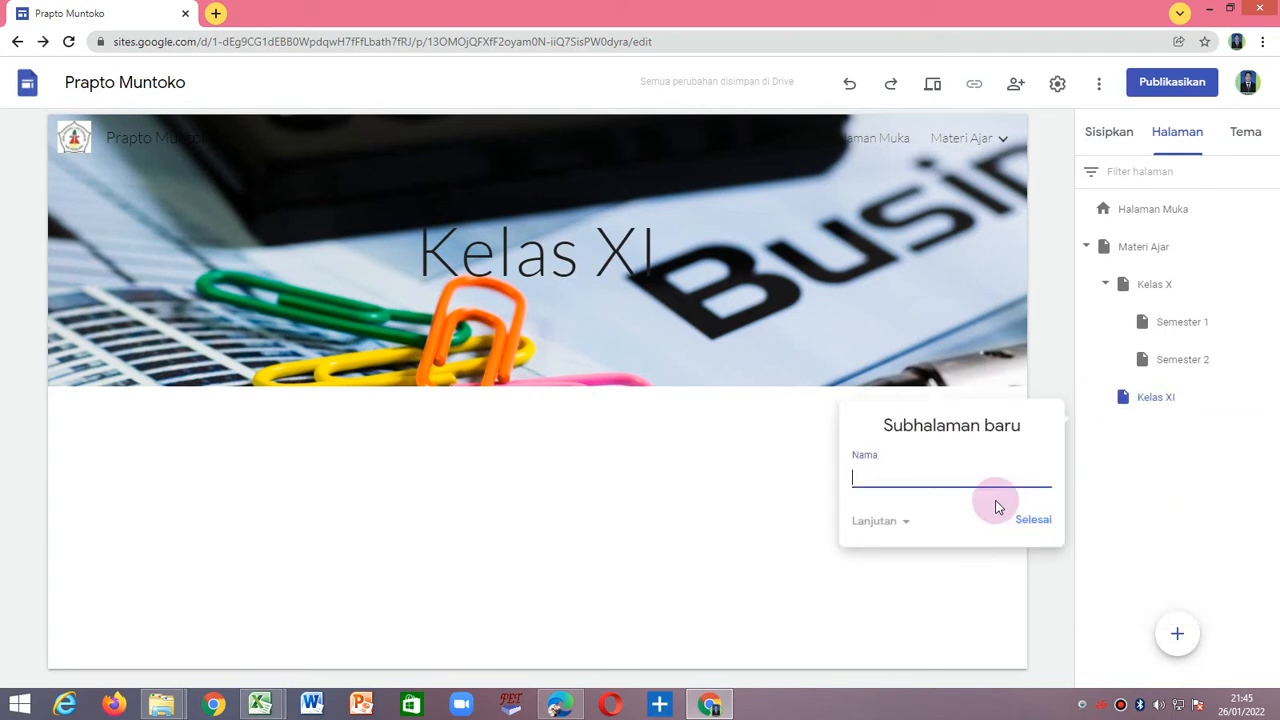
pyautogui.write('Semester 1')
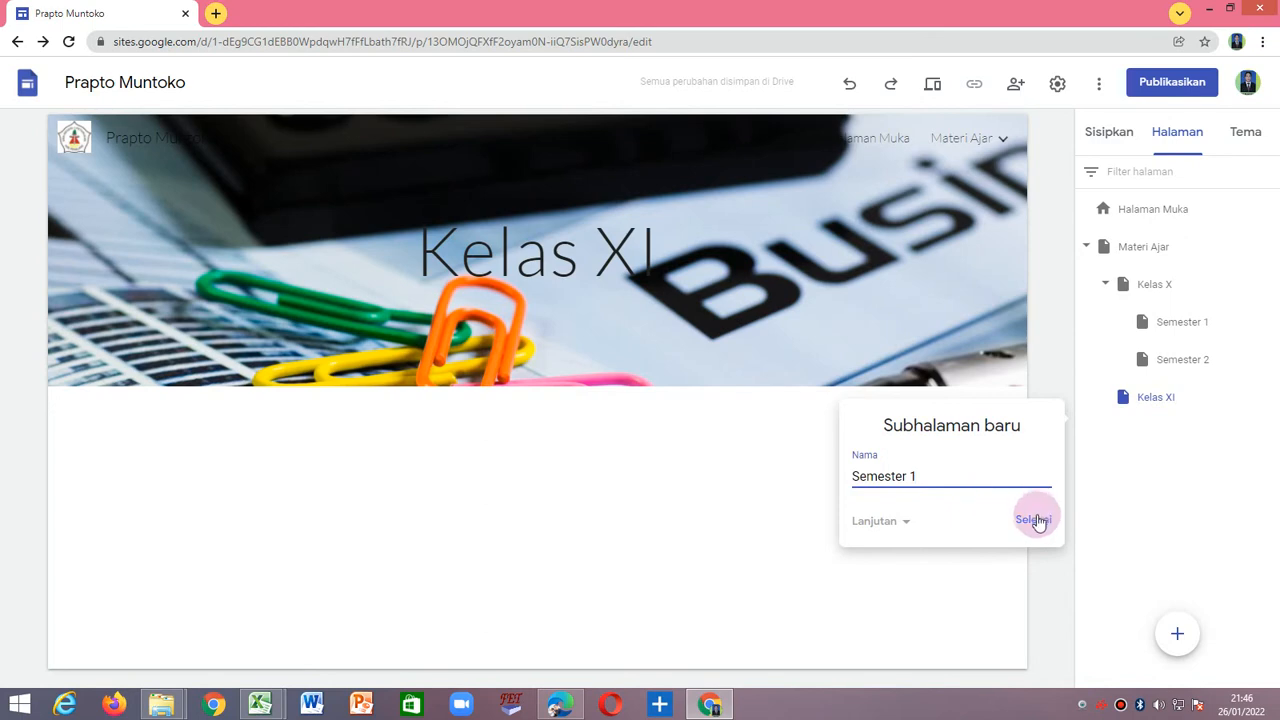
pyautogui.click(1033, 524)
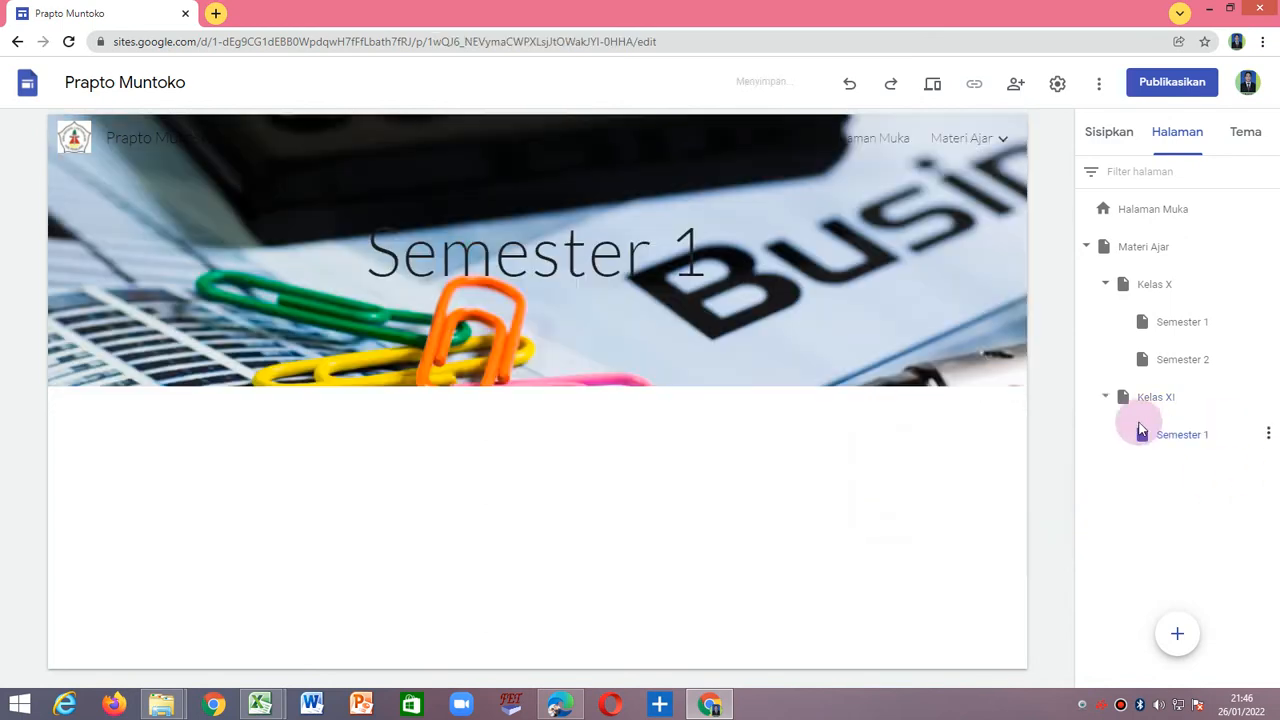
# Add a subpage named Semester 2 under Kelas XI and view both of its semester pages.
pyautogui.click(1269, 397)
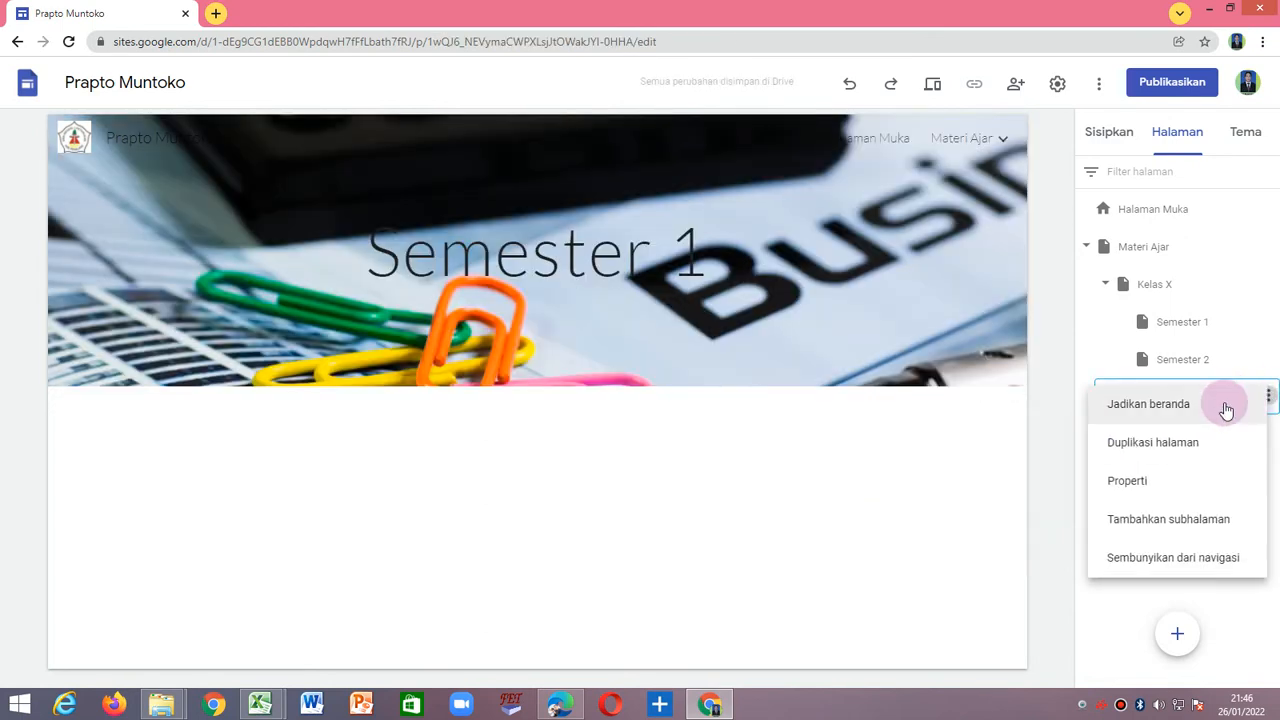
pyautogui.click(1170, 524)
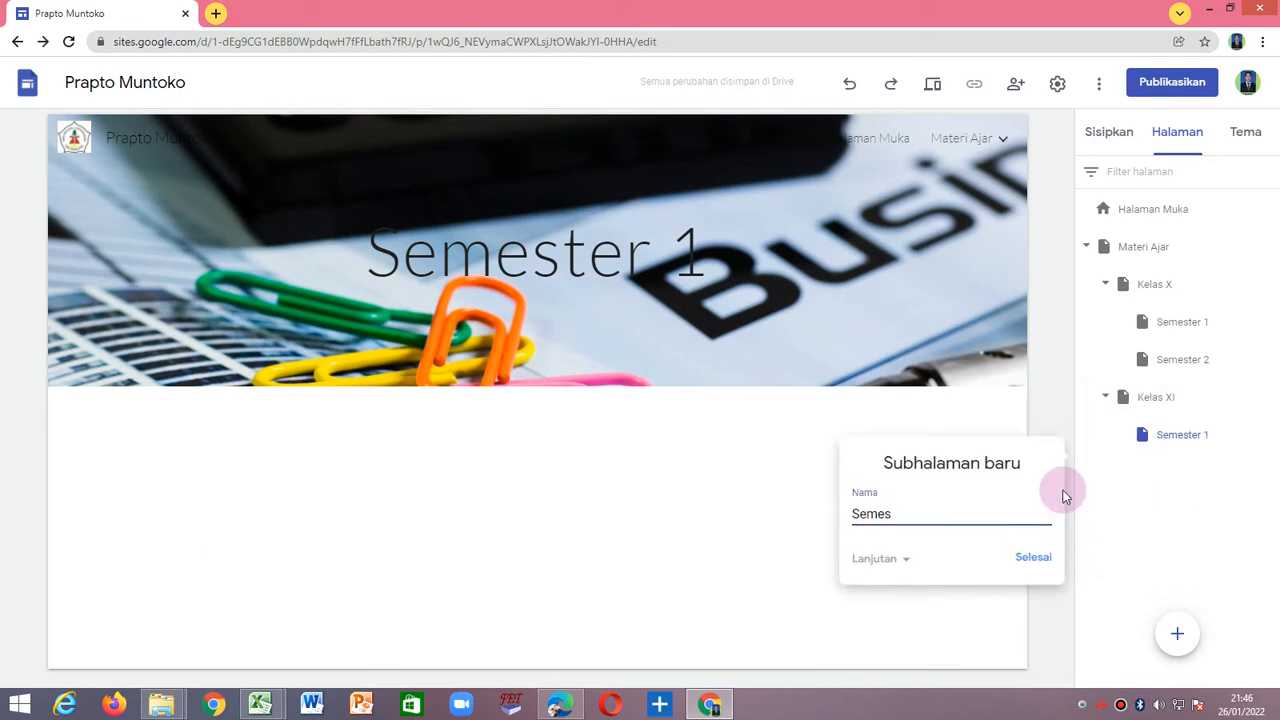
pyautogui.click(1034, 557)
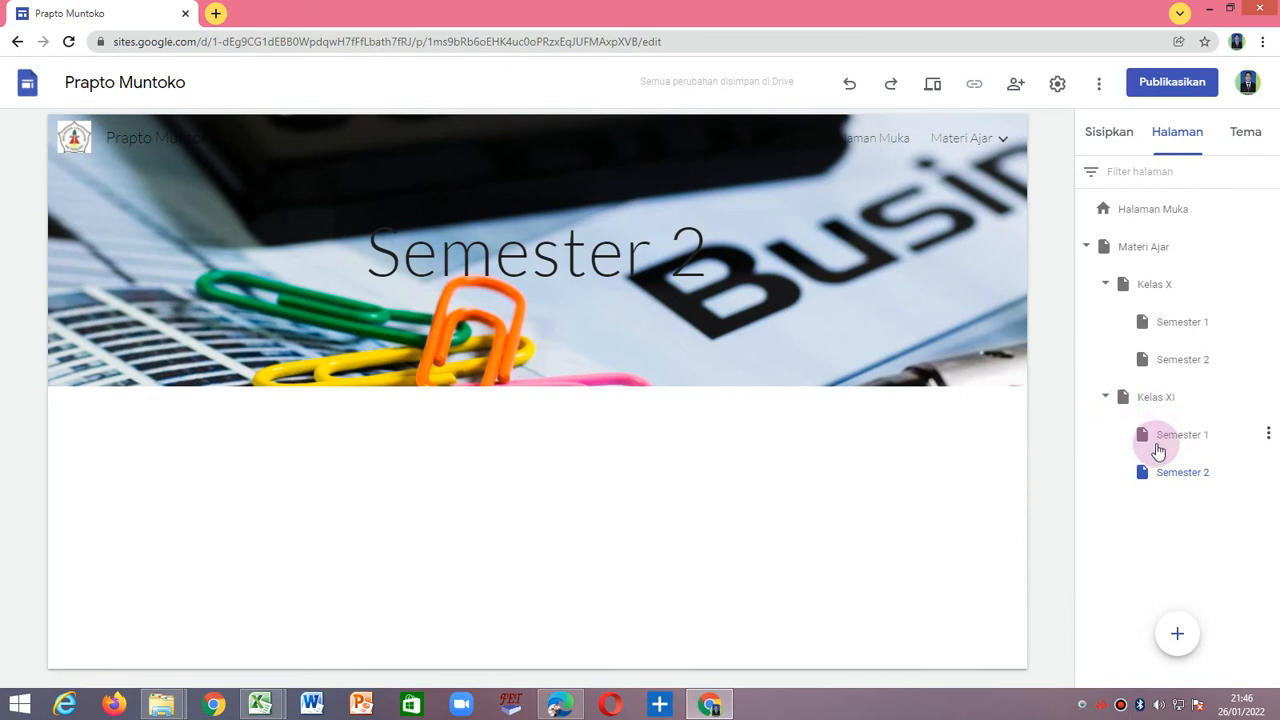
pyautogui.click(1195, 441)
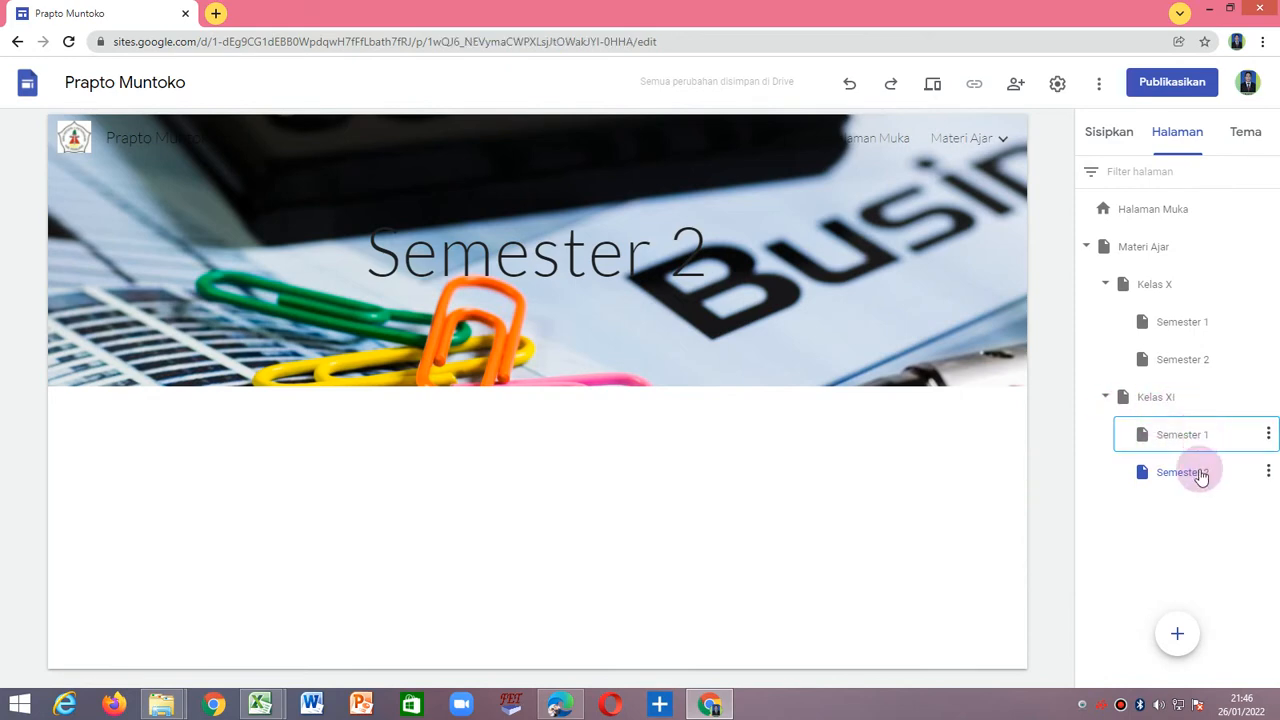
pyautogui.click(1190, 480)
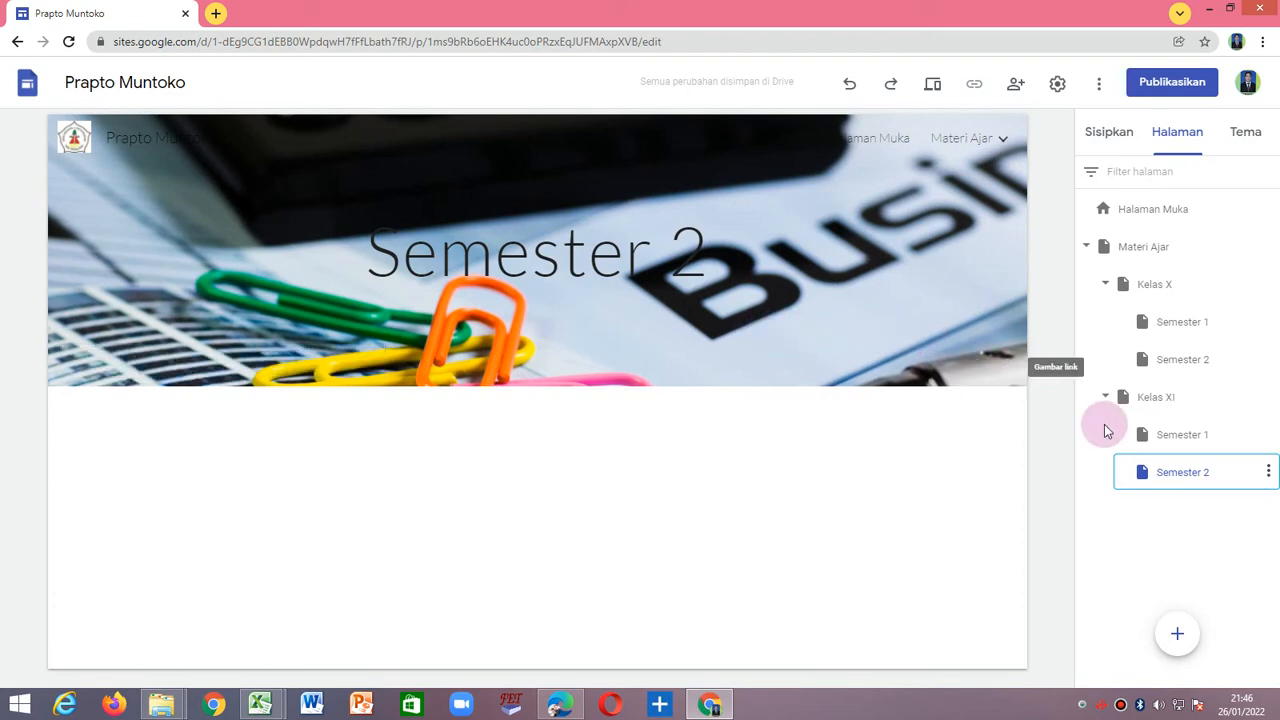
# Add a subpage named Kelas XII under the Materi Ajar page.
pyautogui.click(1148, 254)
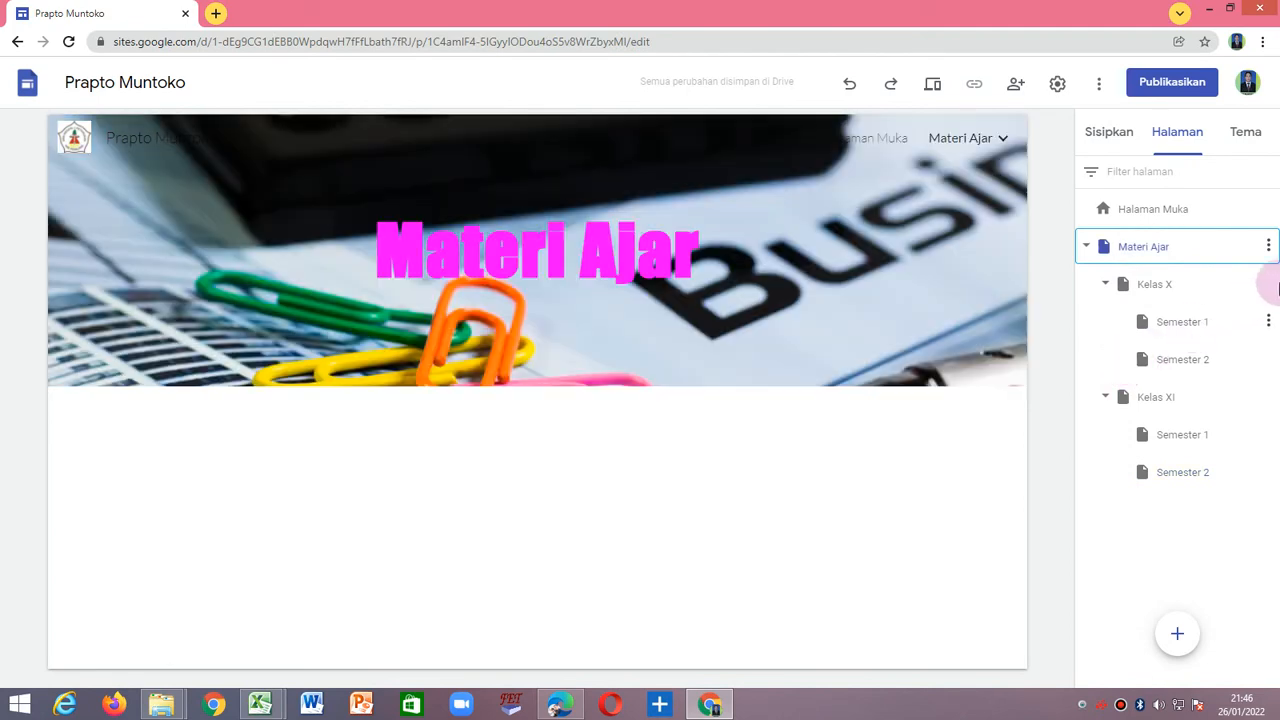
pyautogui.click(1268, 247)
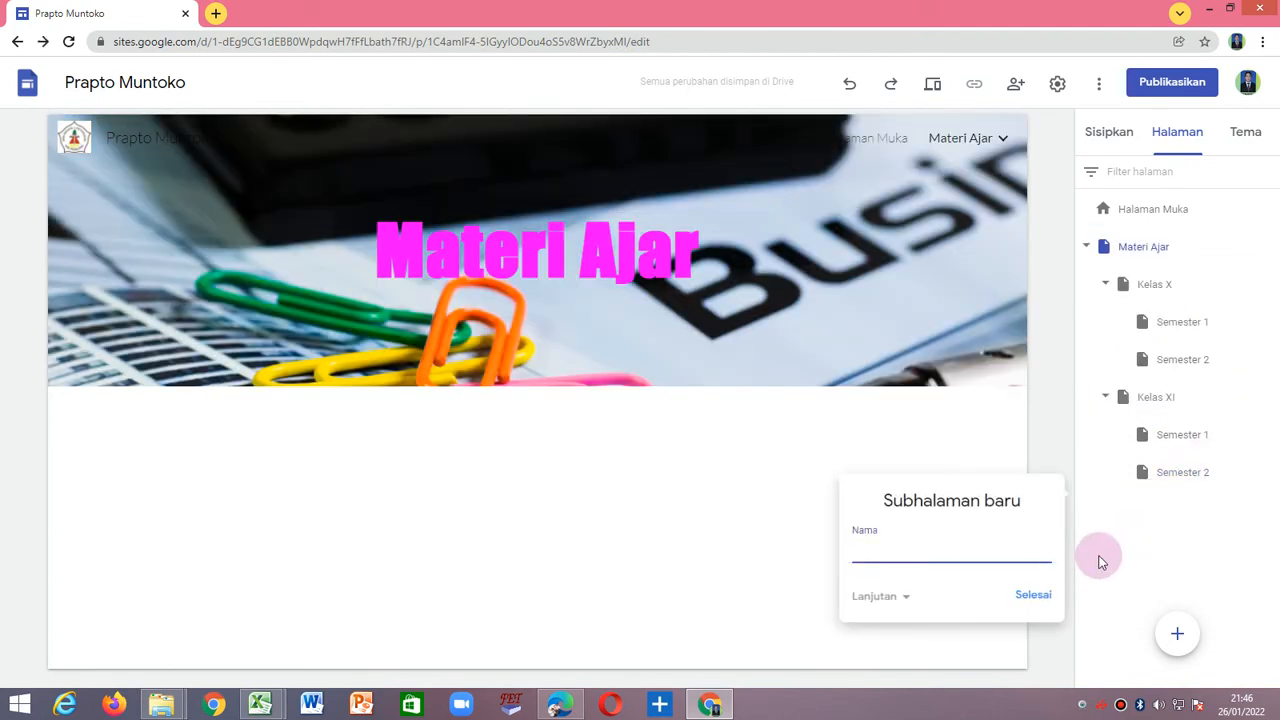
pyautogui.write('XII')
pyautogui.click(1031, 595)
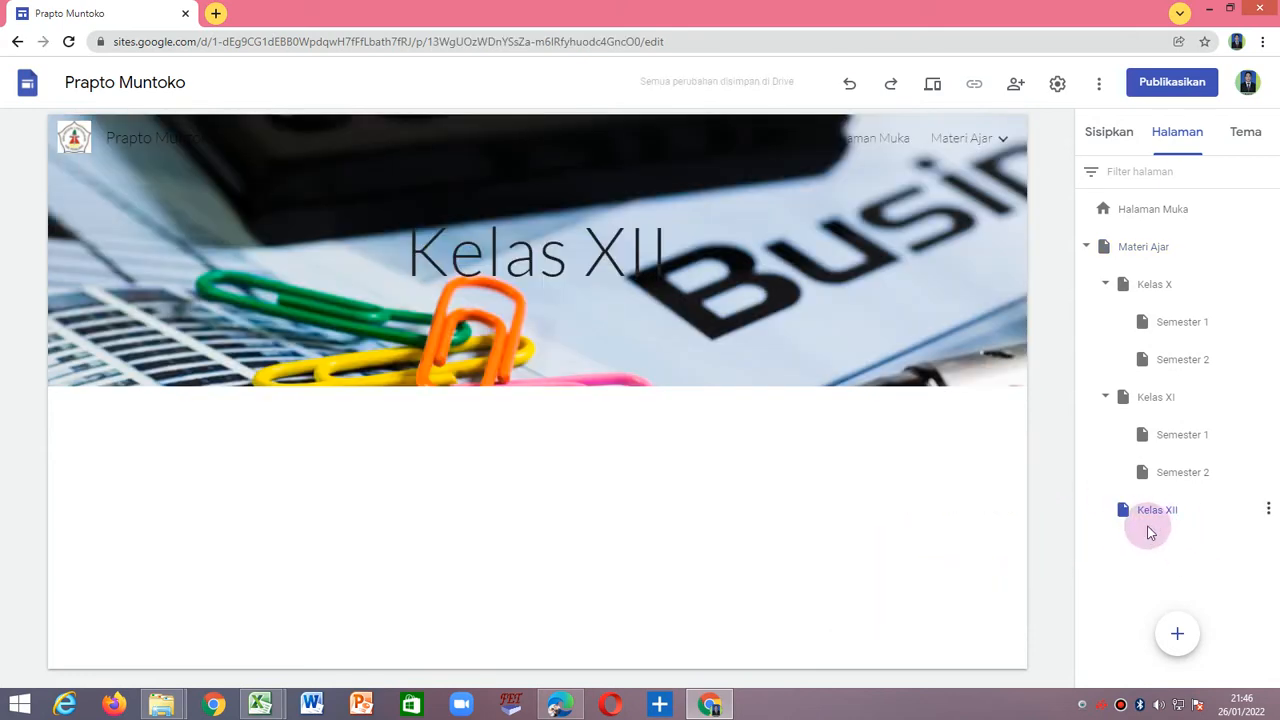
# Add a subpage named Semester 1 under the Kelas XII page.
pyautogui.click(1268, 509)
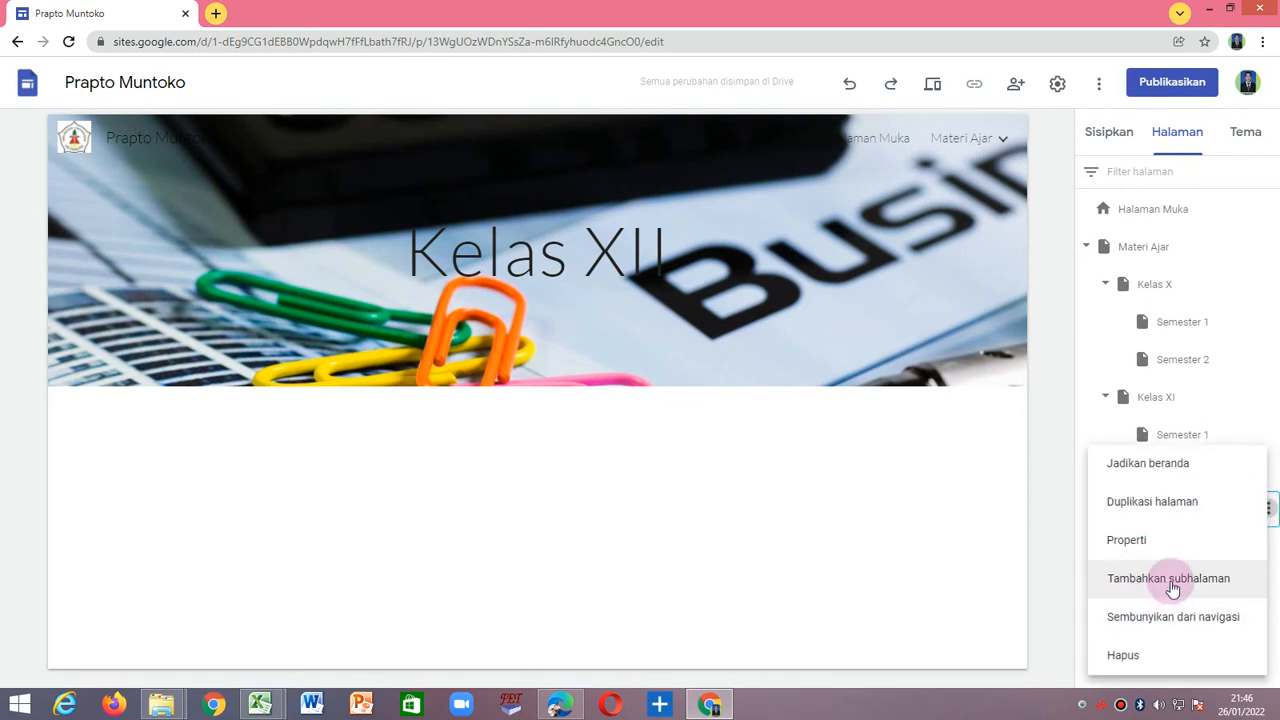
pyautogui.click(1173, 588)
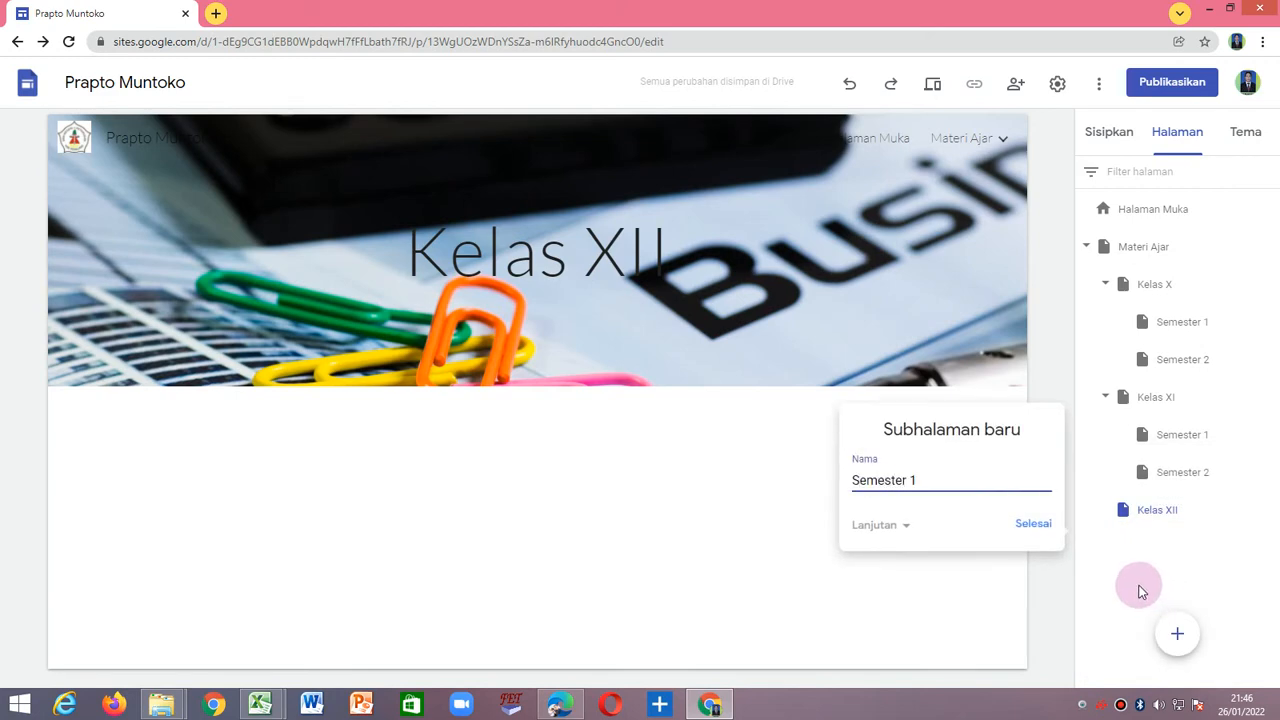
pyautogui.click(1035, 526)
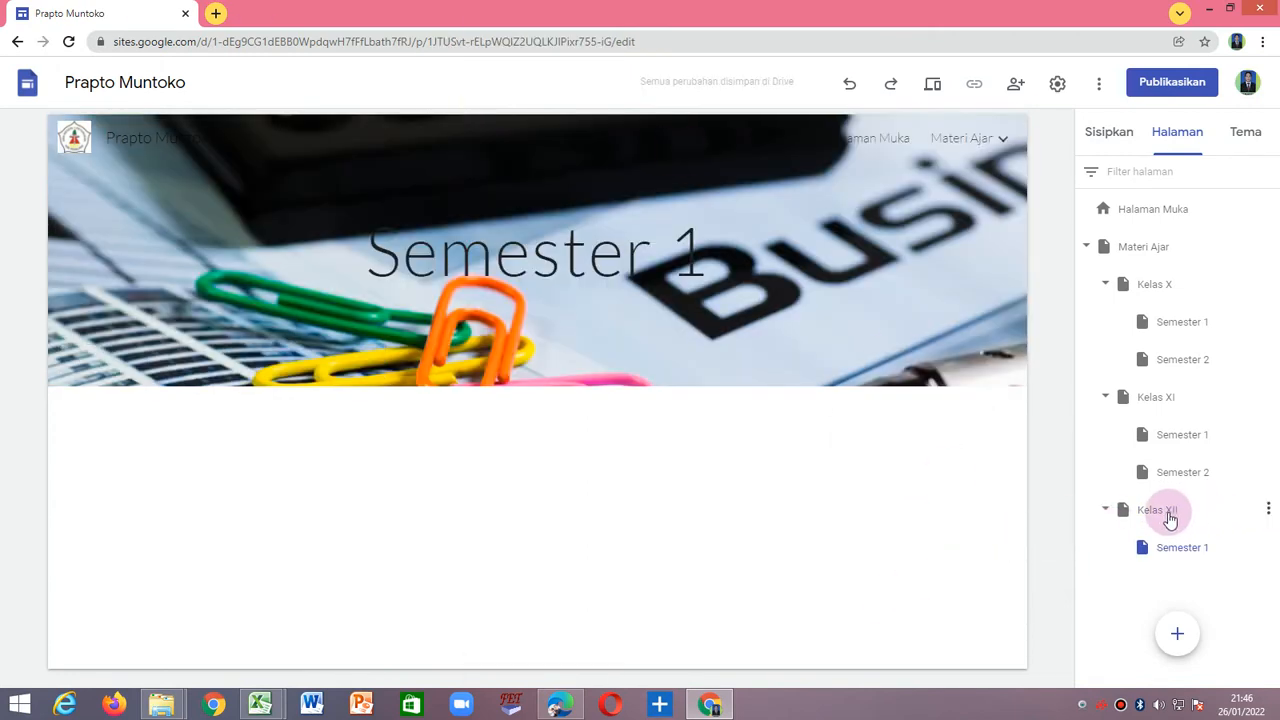
# Add a subpage named Semester 2 under the Kelas XII page.
pyautogui.click(1268, 512)
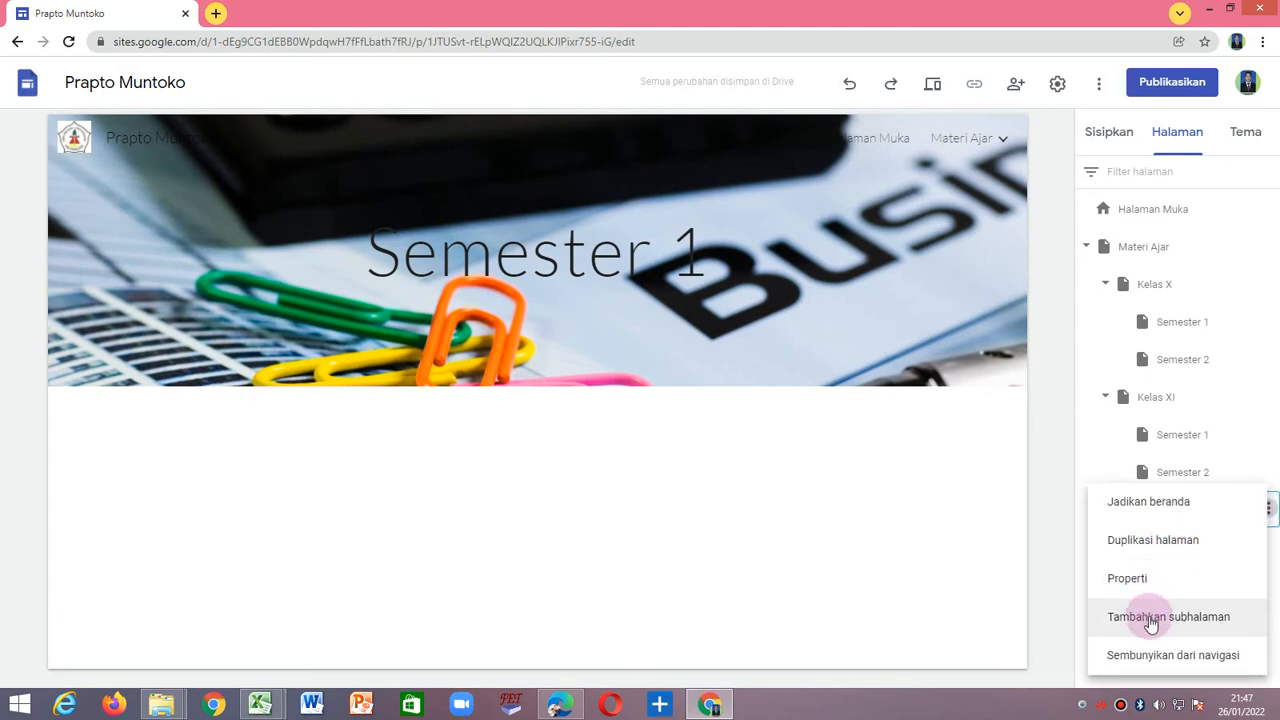
pyautogui.click(1118, 611)
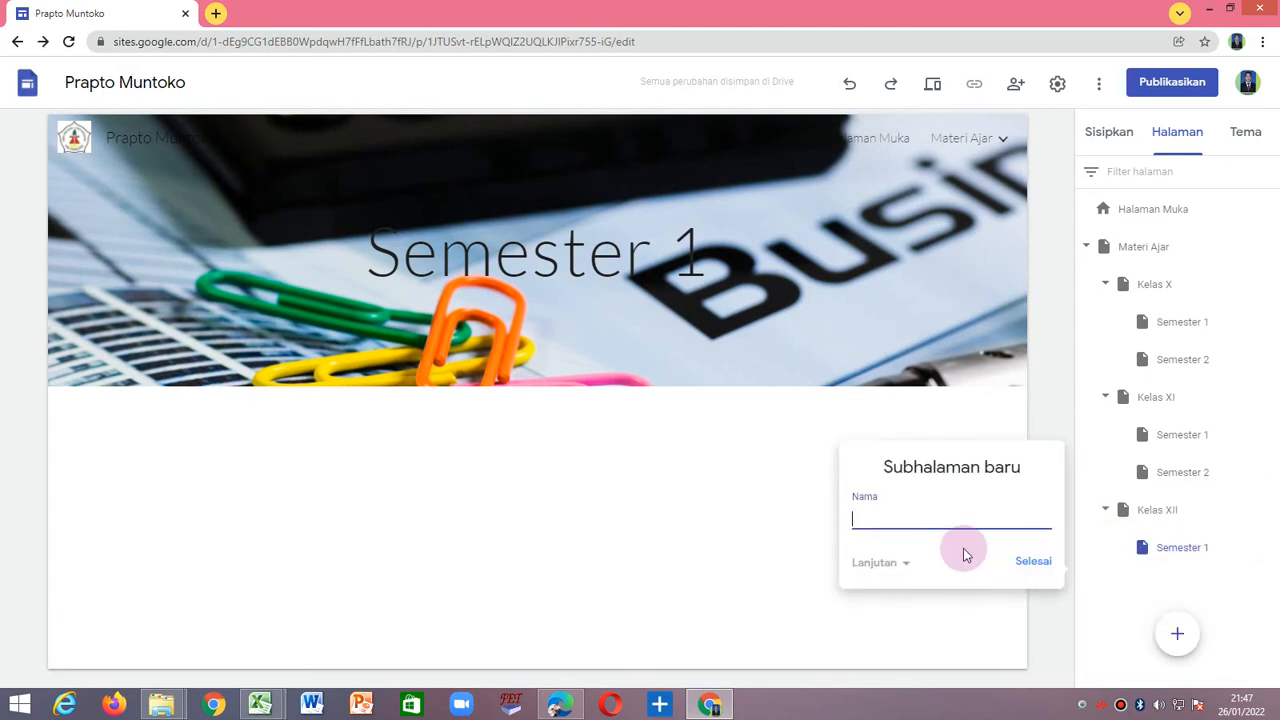
pyautogui.write('Semester 2')
pyautogui.click(1044, 565)
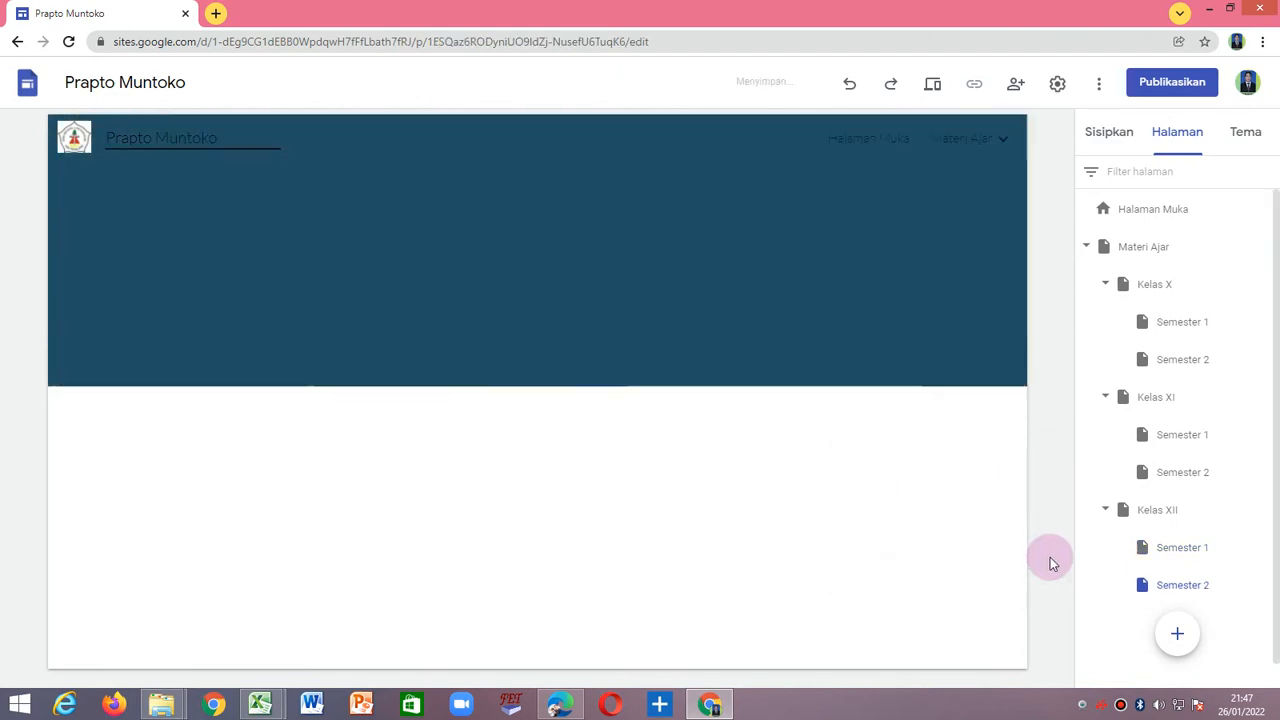
# Collapse the three class pages in the page tree and check the site's Materi Ajar submenu and home page.
pyautogui.click(1107, 512)
pyautogui.click(1107, 397)
pyautogui.click(1106, 290)
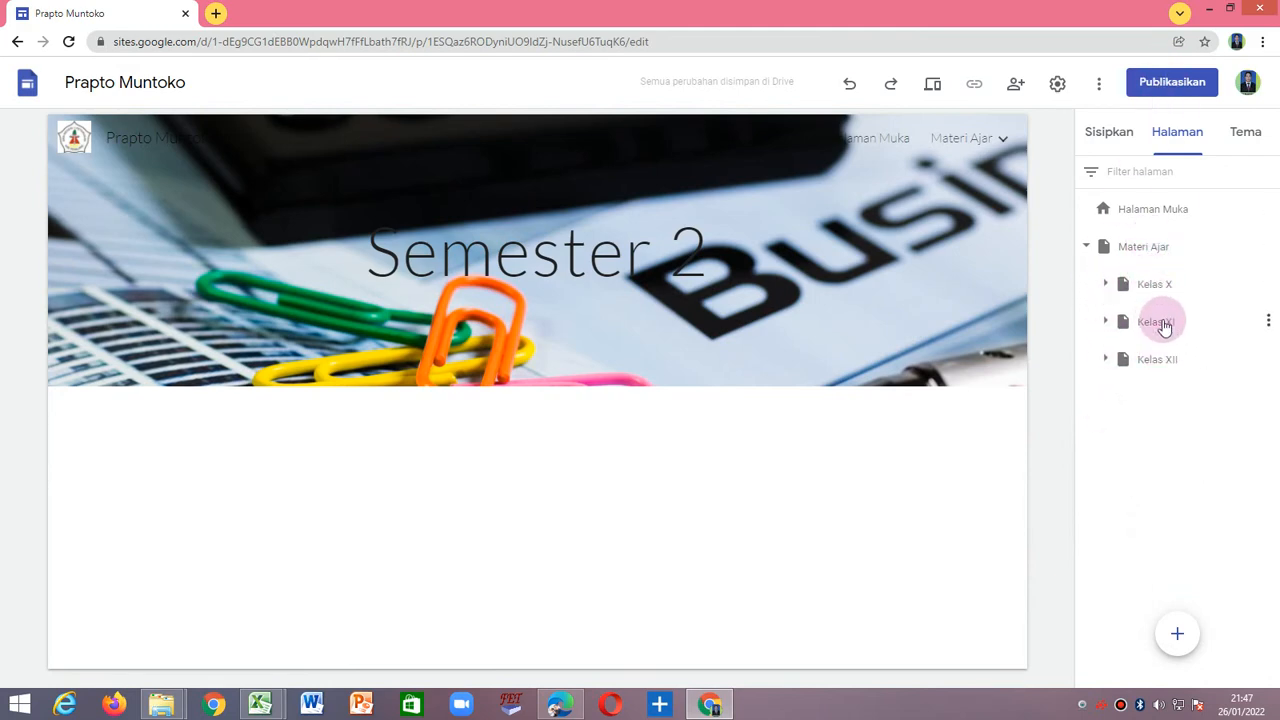
pyautogui.click(1003, 141)
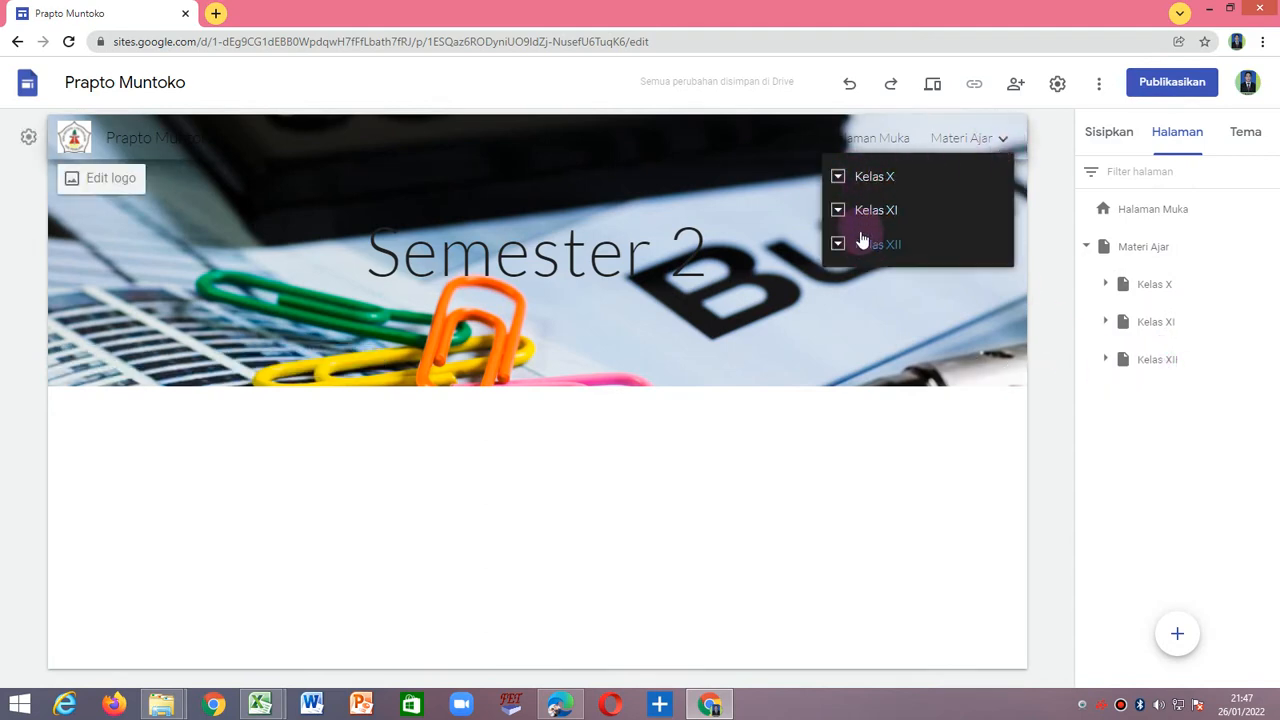
pyautogui.click(985, 141)
pyautogui.click(877, 141)
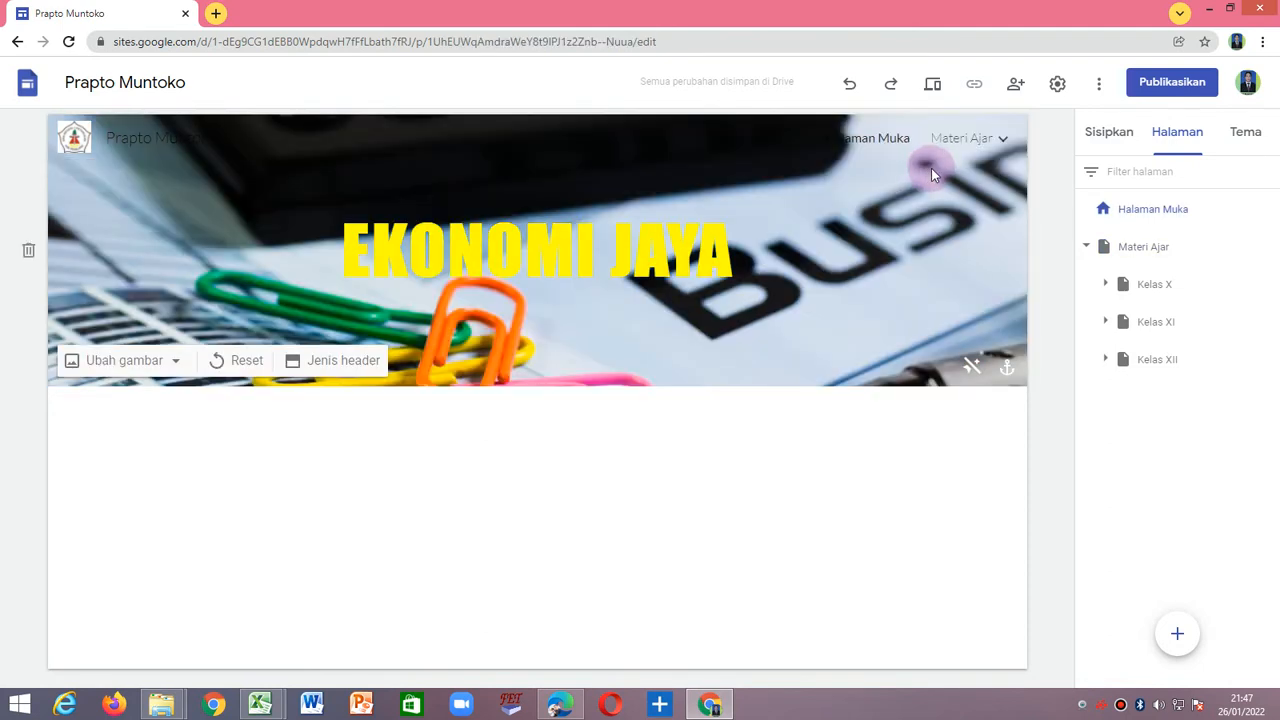
# Add a subpage named Video Pembelajaran under Materi Ajar and view the home and Materi Ajar pages.
pyautogui.click(1178, 638)
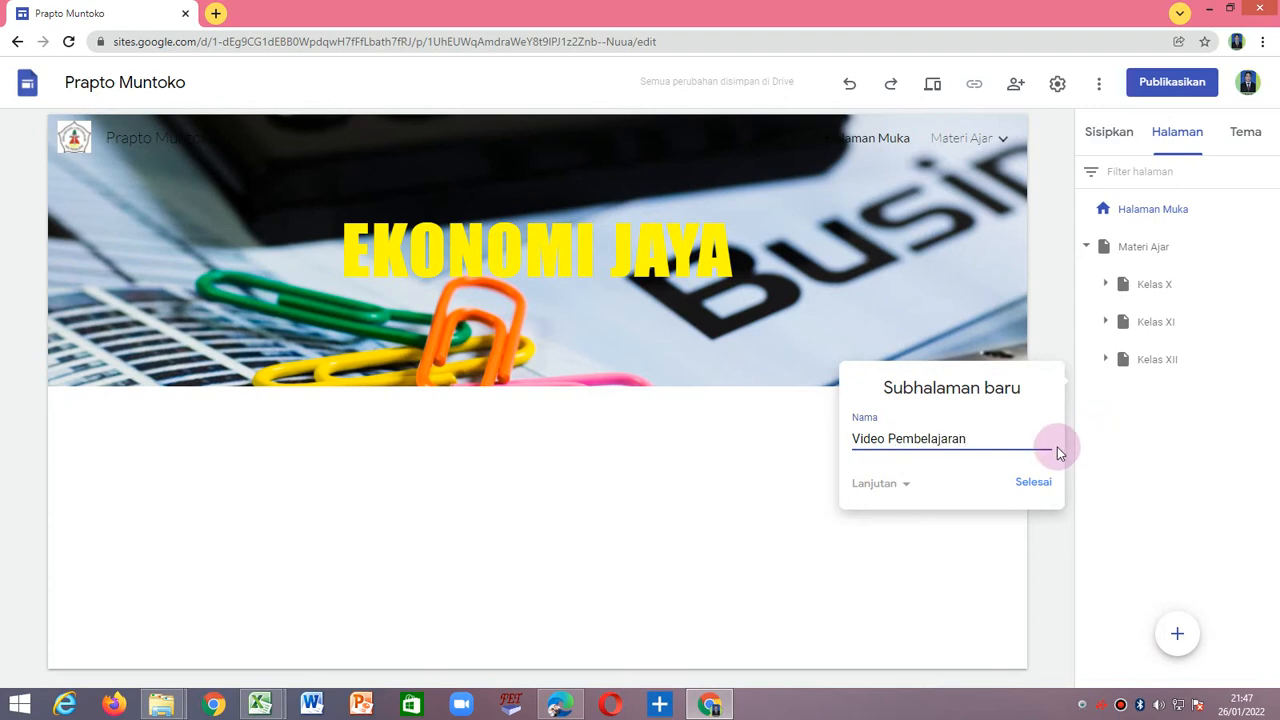
pyautogui.click(1035, 484)
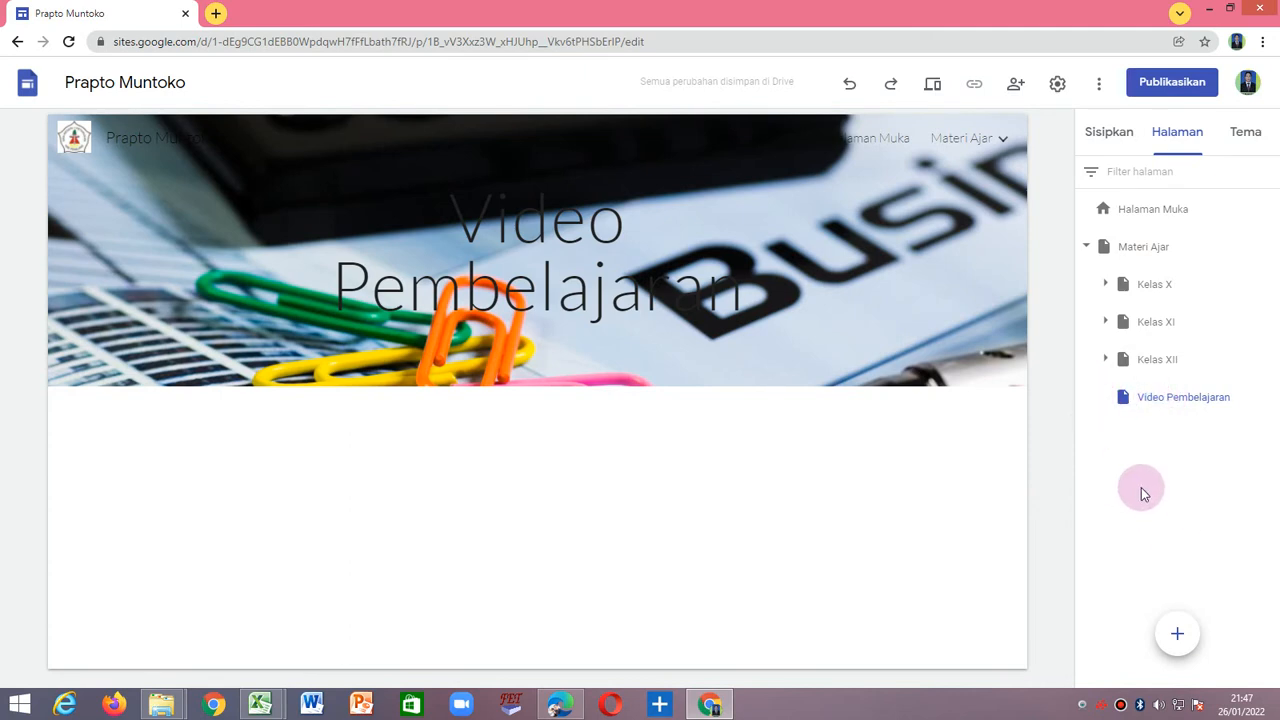
pyautogui.click(845, 136)
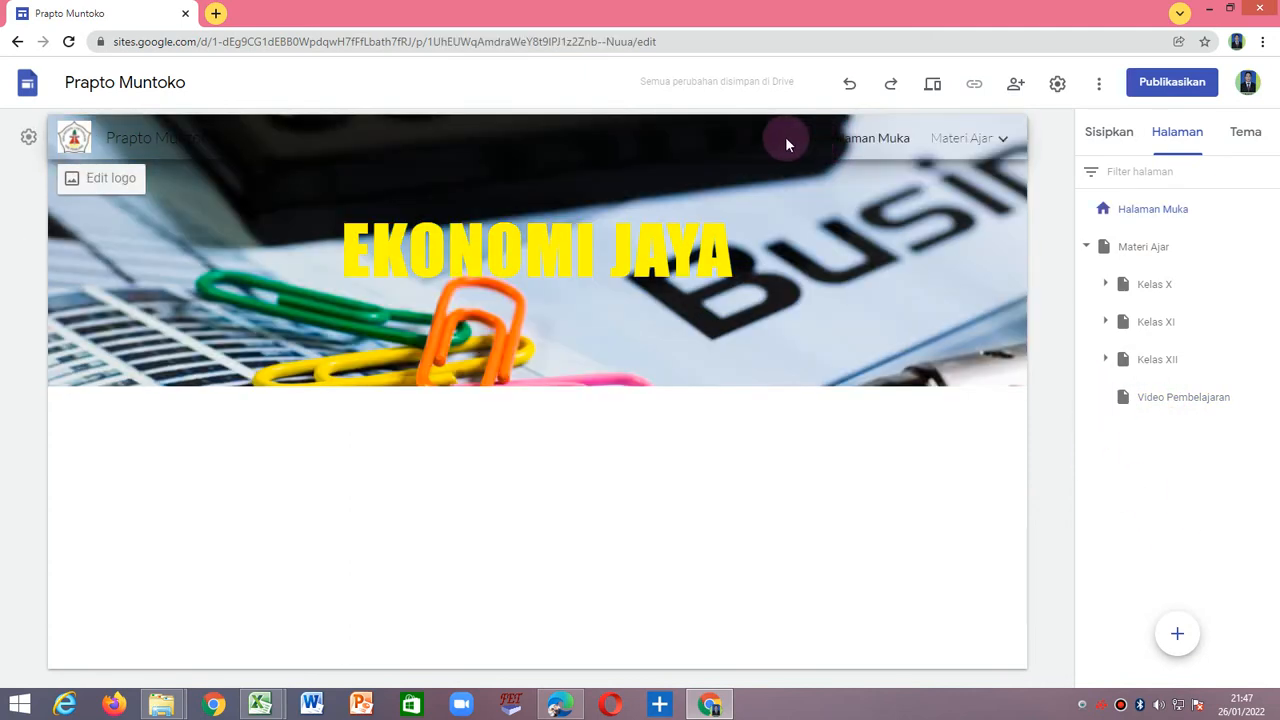
pyautogui.click(968, 138)
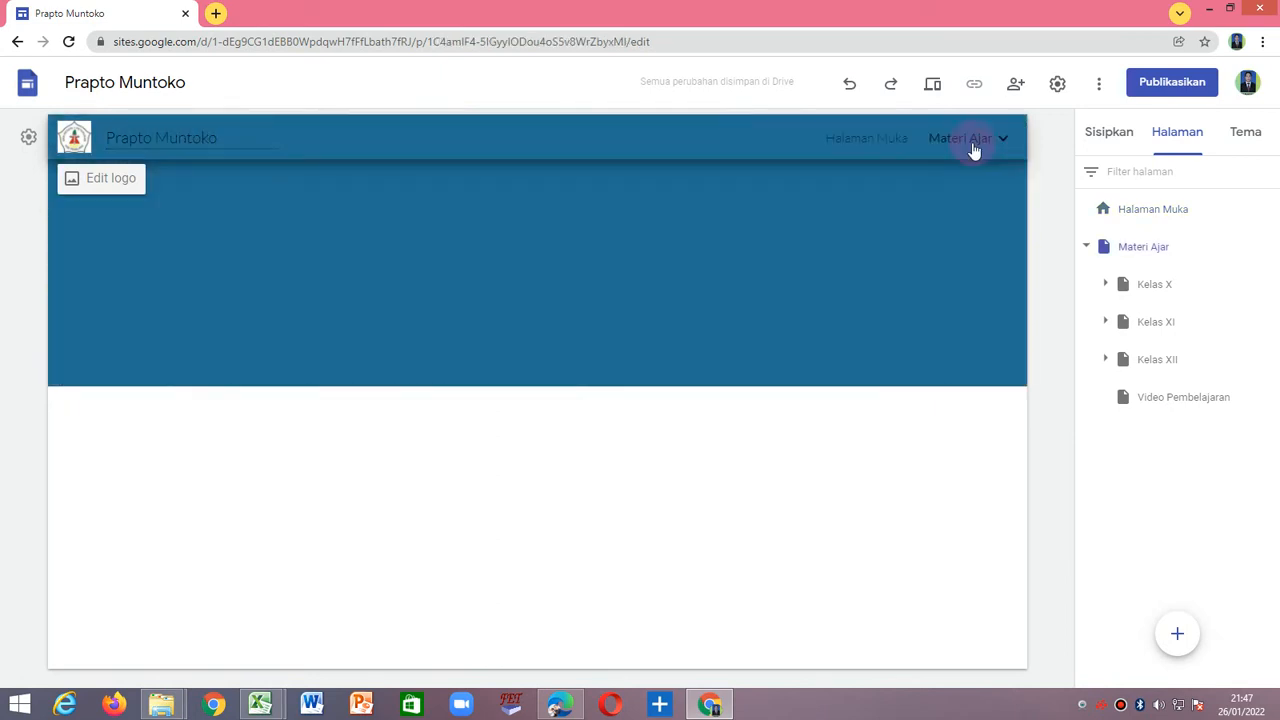
# Try to move the Video Pembelajaran subpage out of Materi Ajar, and delete that subpage.
pyautogui.click(1166, 400)
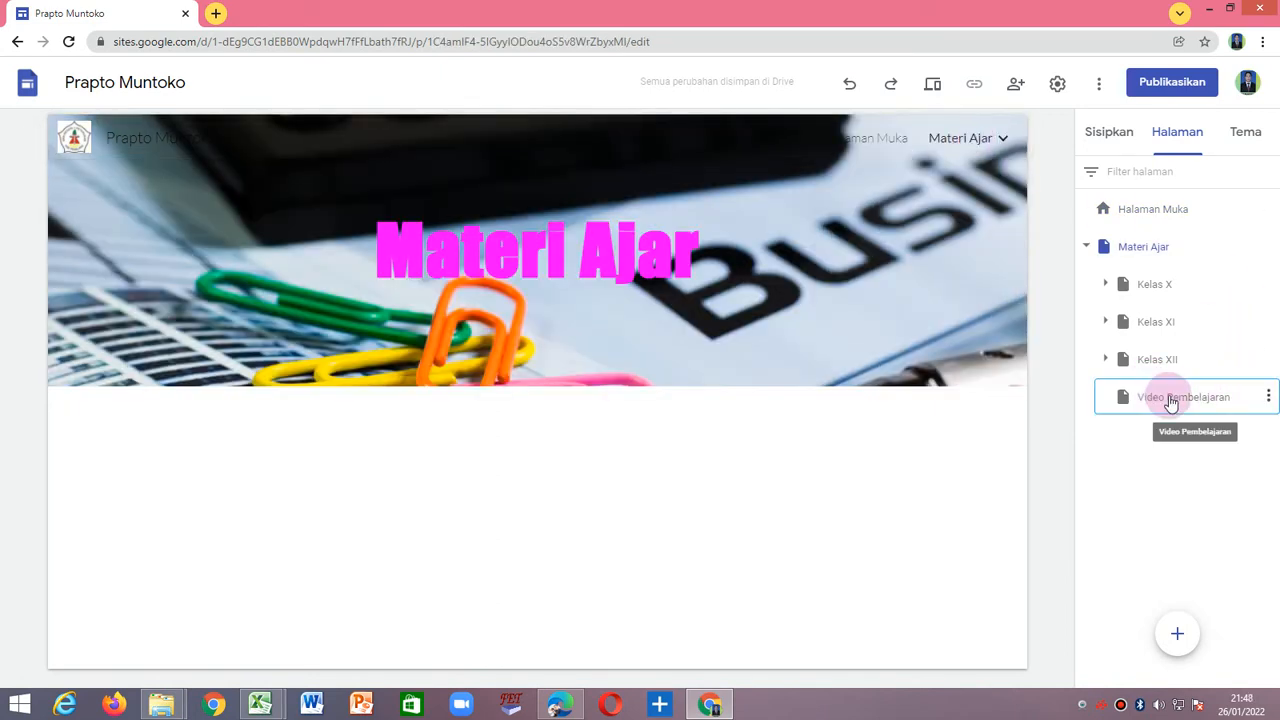
pyautogui.moveTo(1175, 404); pyautogui.dragTo(1119, 243)
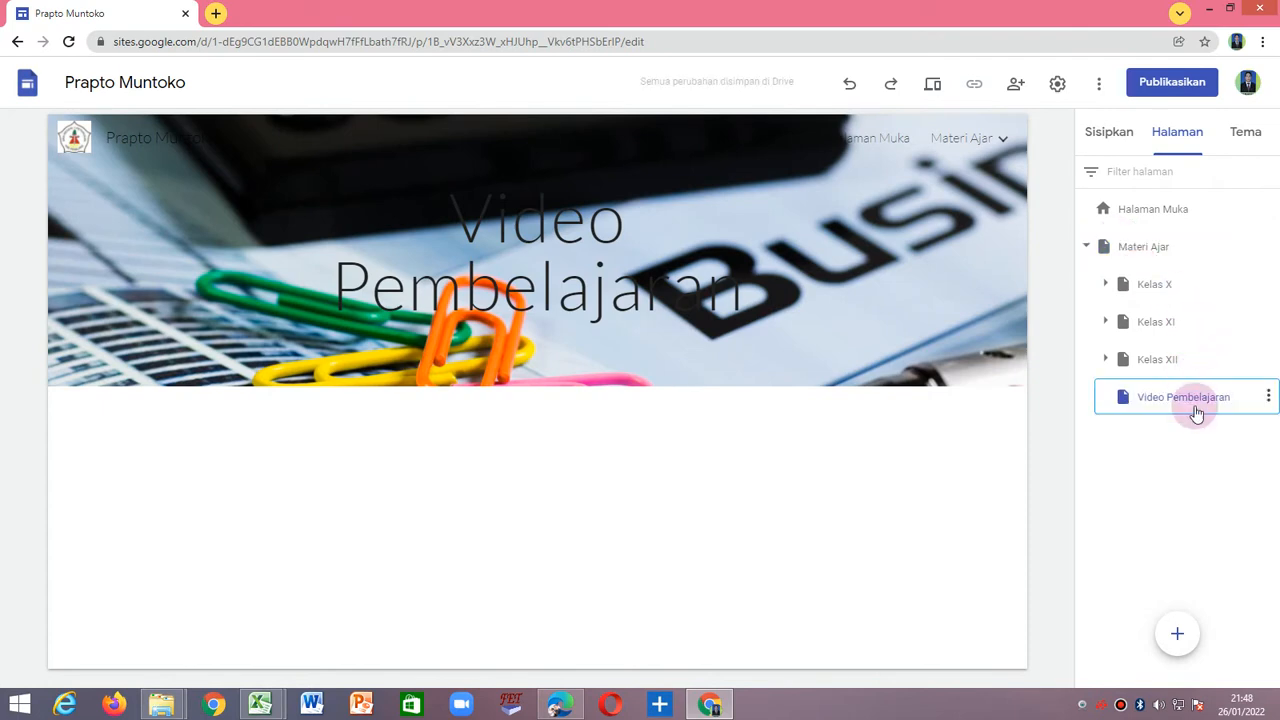
pyautogui.moveTo(1163, 397); pyautogui.dragTo(1103, 484)
pyautogui.click(1271, 397)
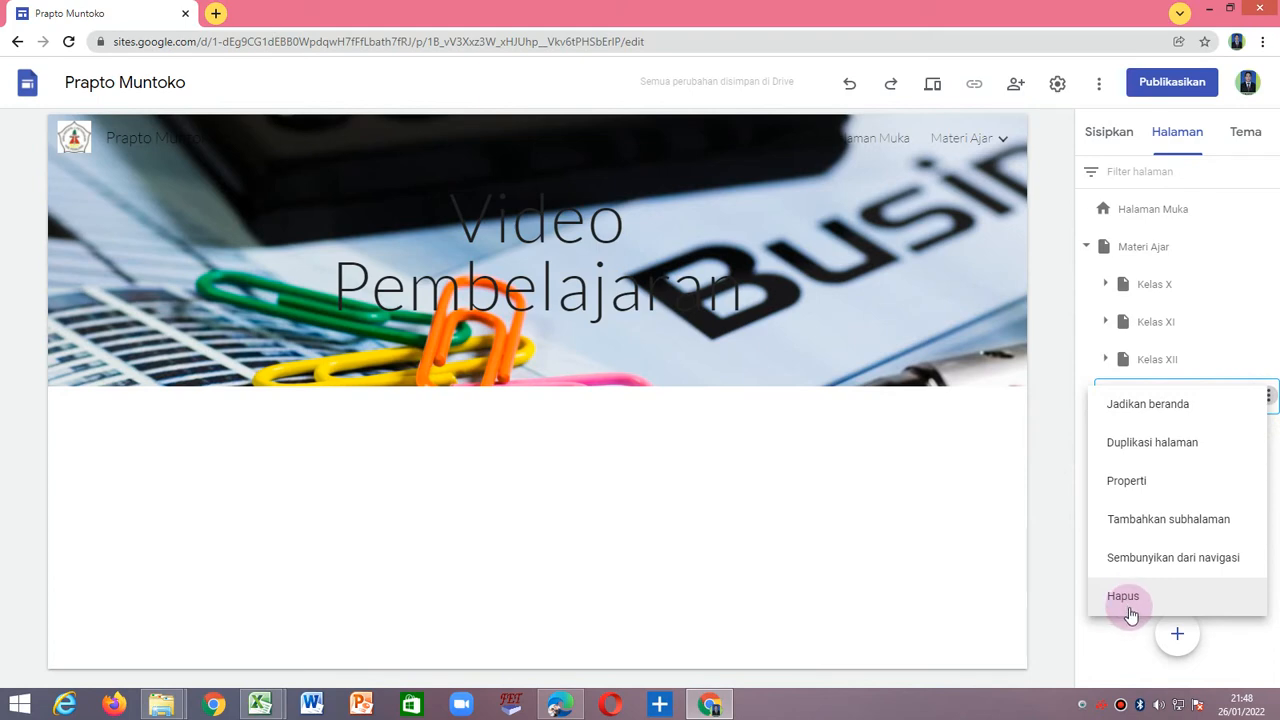
pyautogui.click(1133, 600)
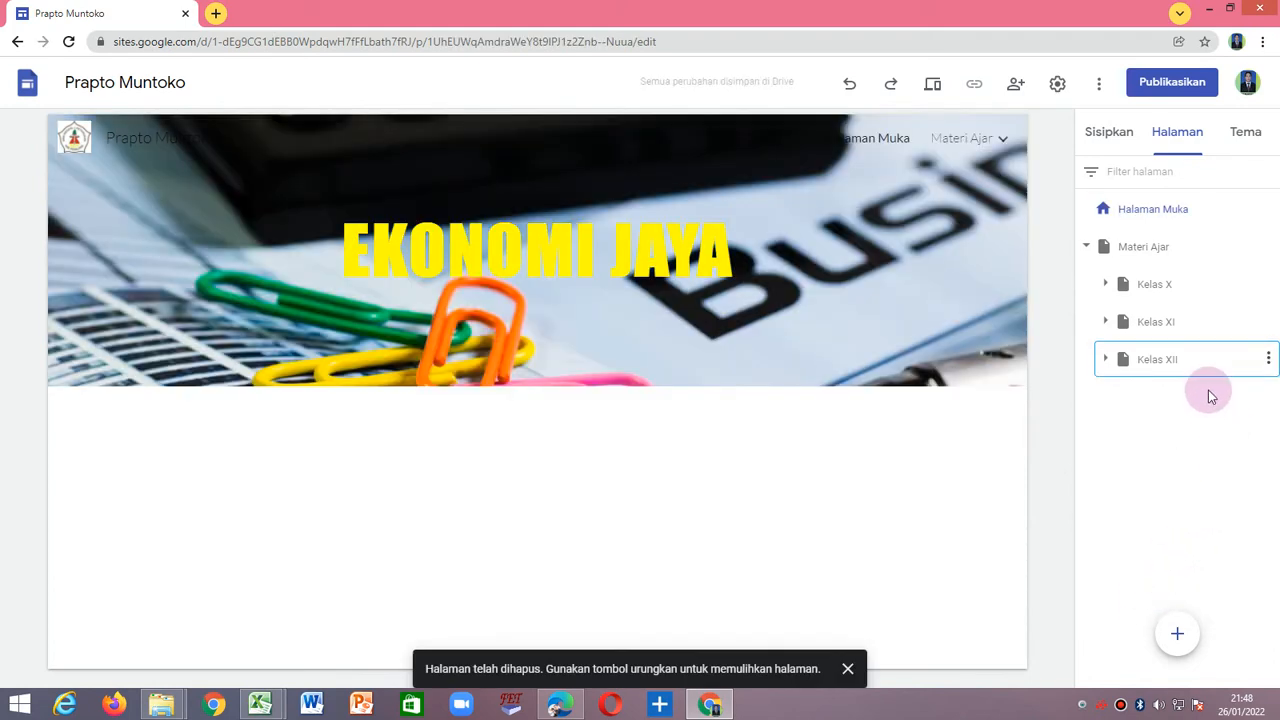
# Add a new top-level page named Video Pembelajaran directly after the home page.
pyautogui.click(1150, 212)
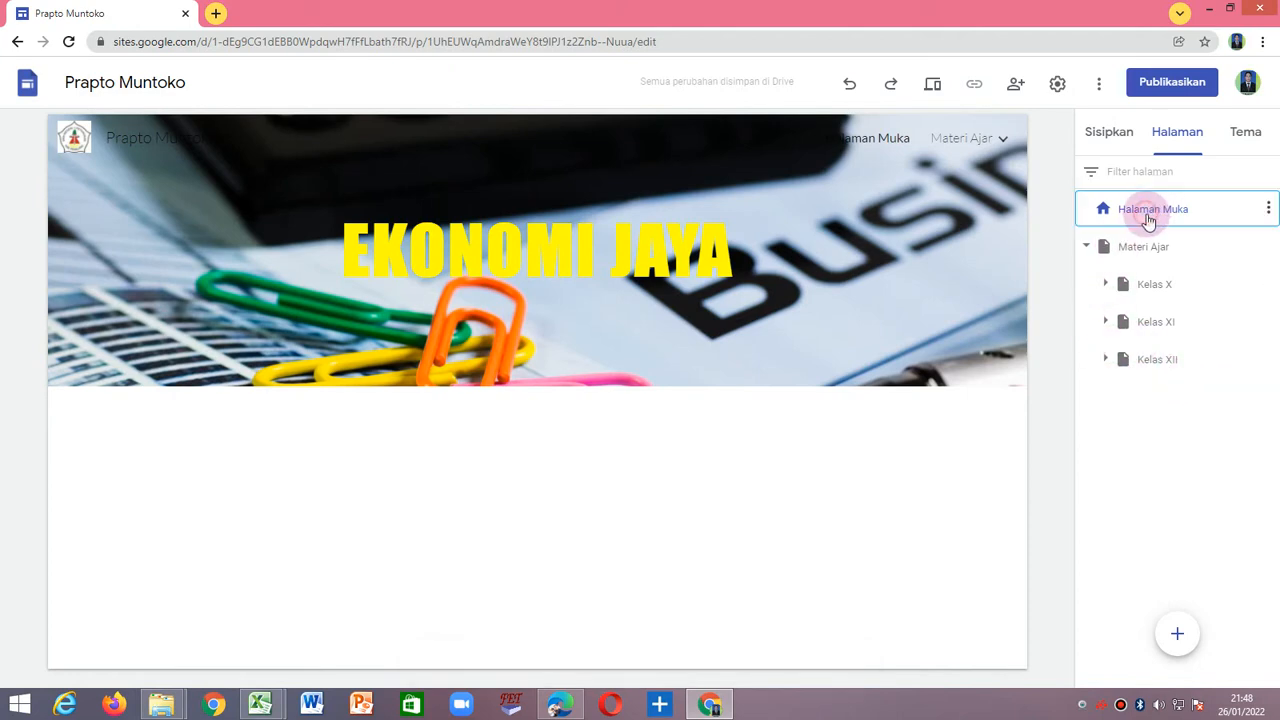
pyautogui.click(1268, 212)
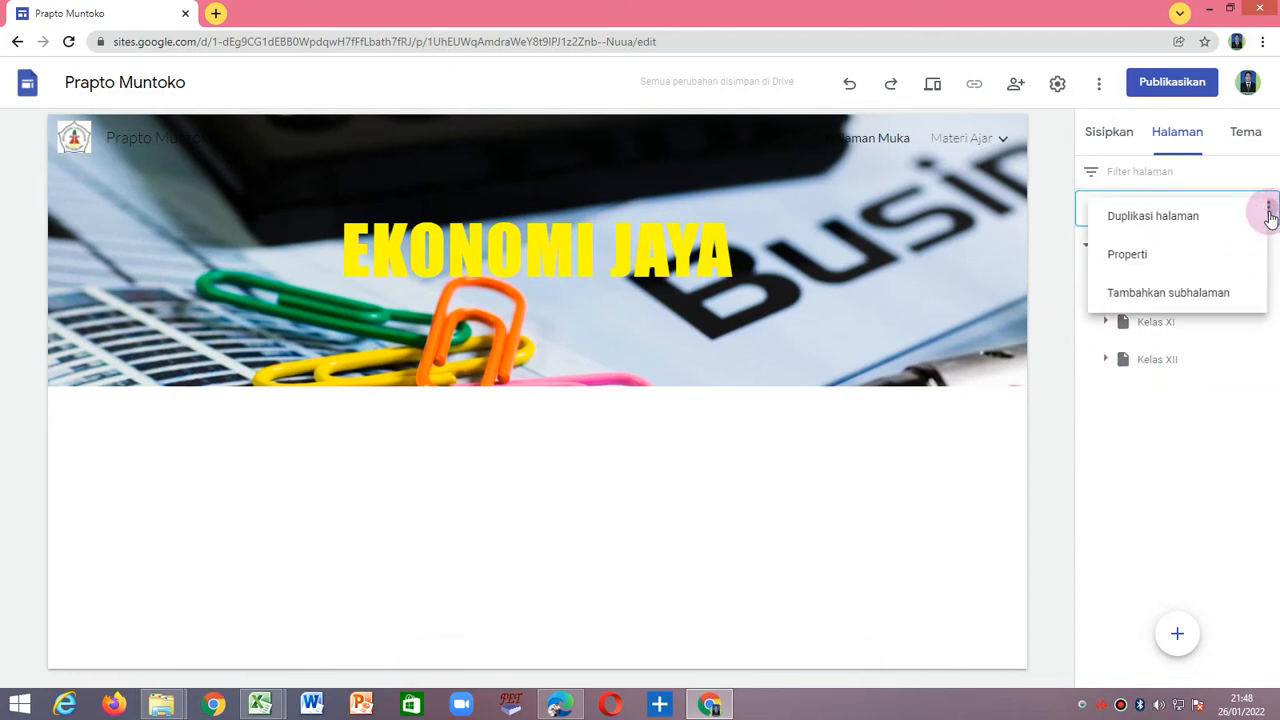
pyautogui.click(1174, 534)
pyautogui.click(1076, 272)
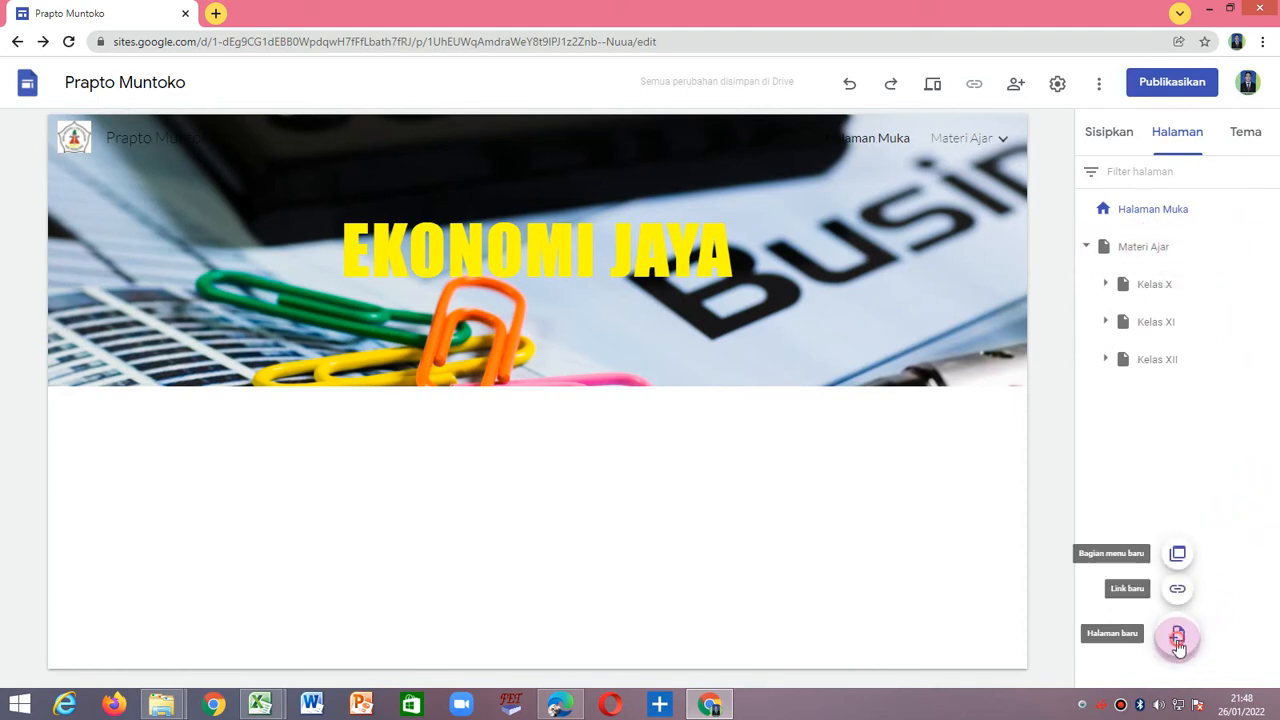
pyautogui.click(1177, 634)
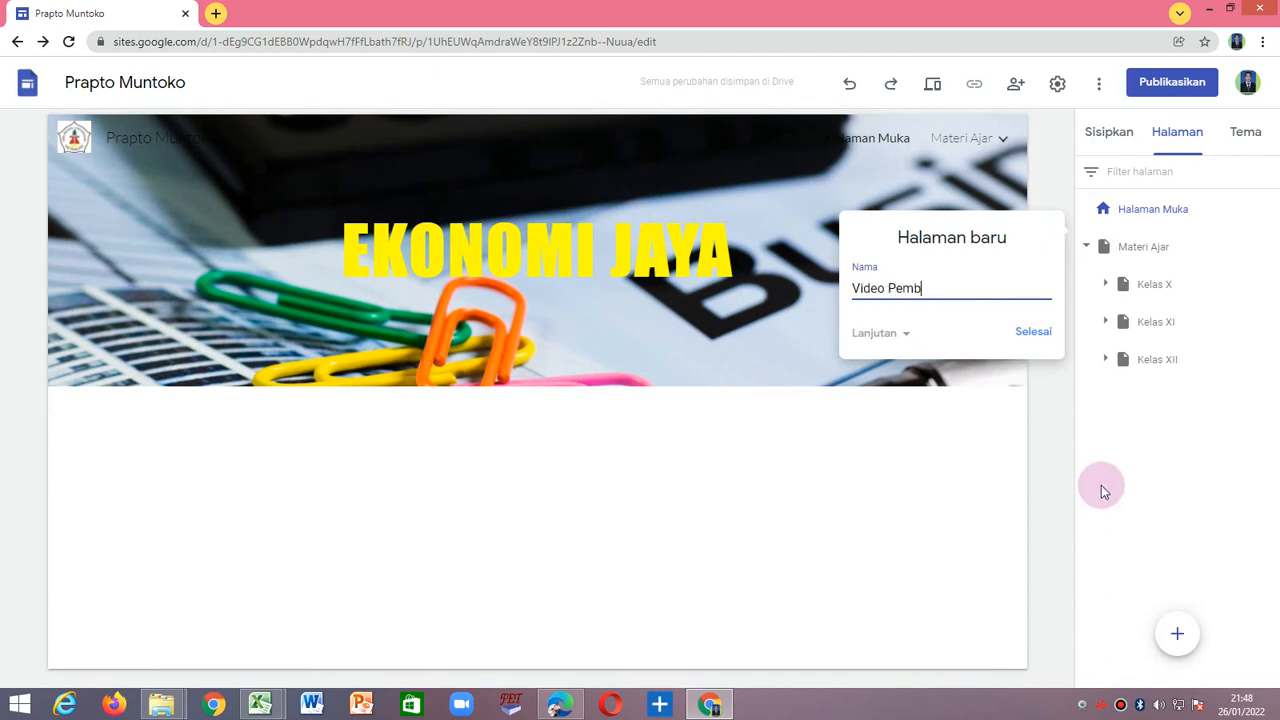
pyautogui.write('Video Pembelajaran')
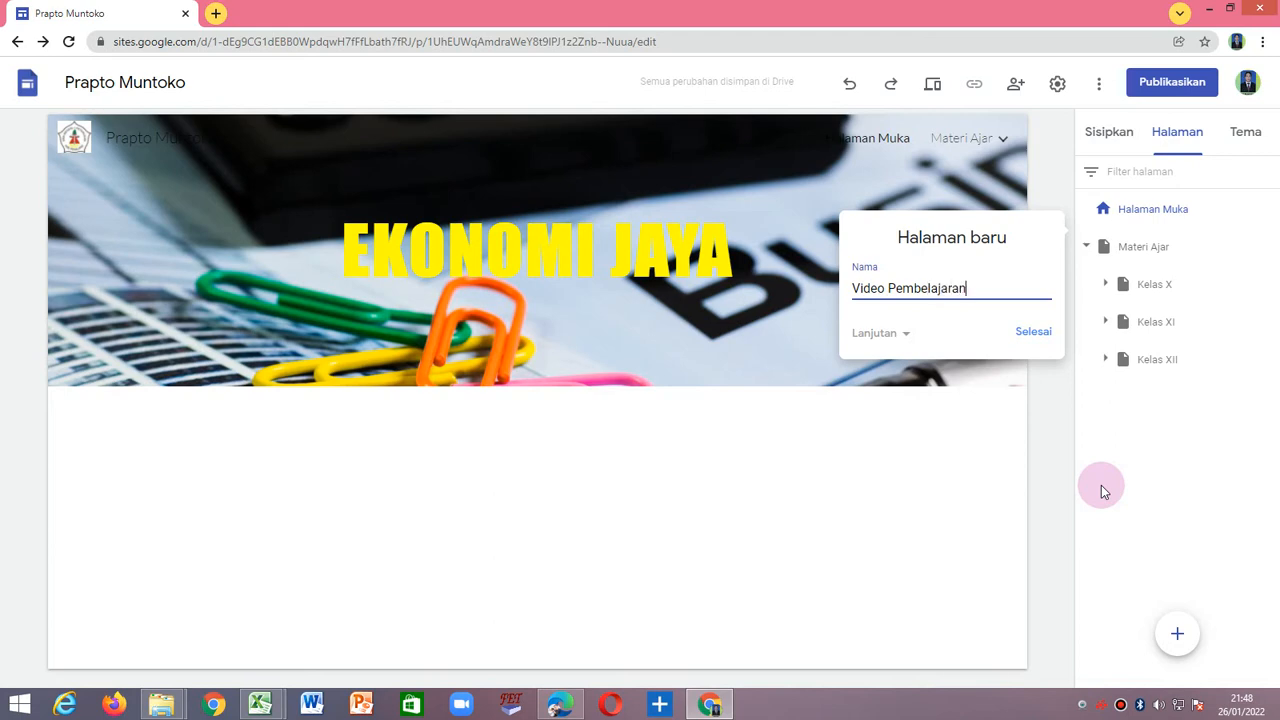
pyautogui.click(1033, 331)
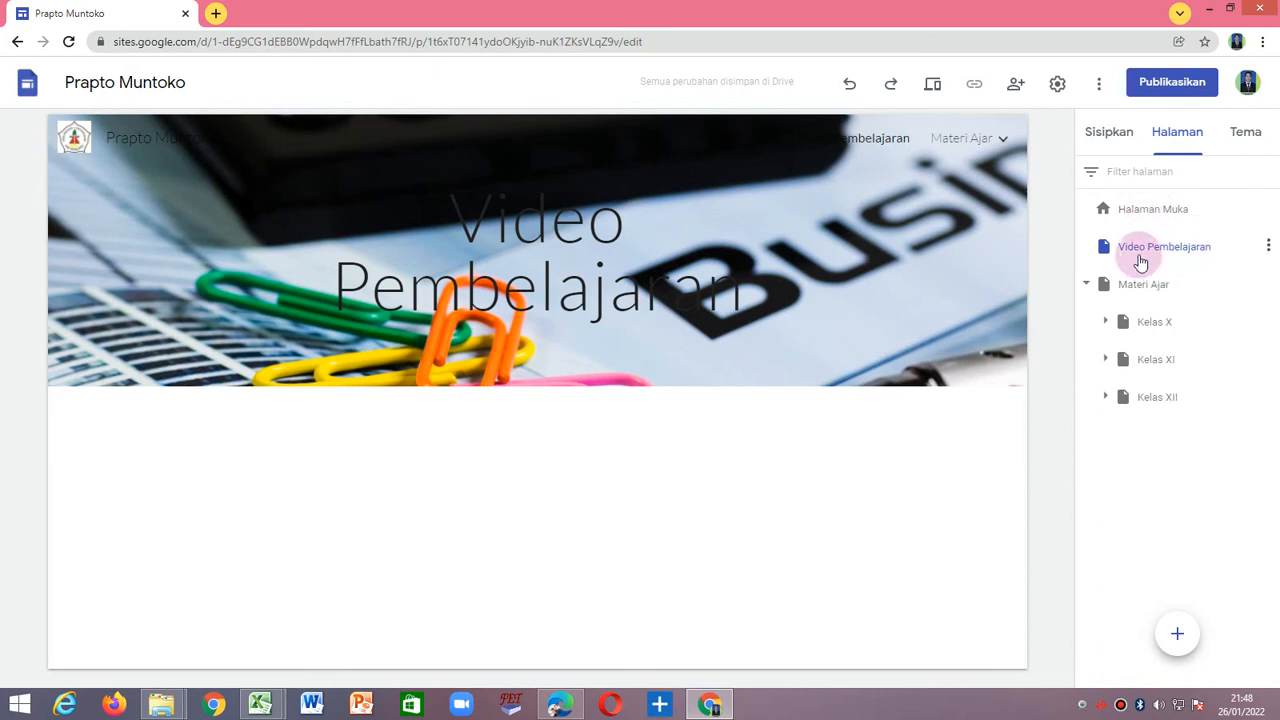
# Add a new top-level page named Evaluasi directly after the home page.
pyautogui.click(1151, 214)
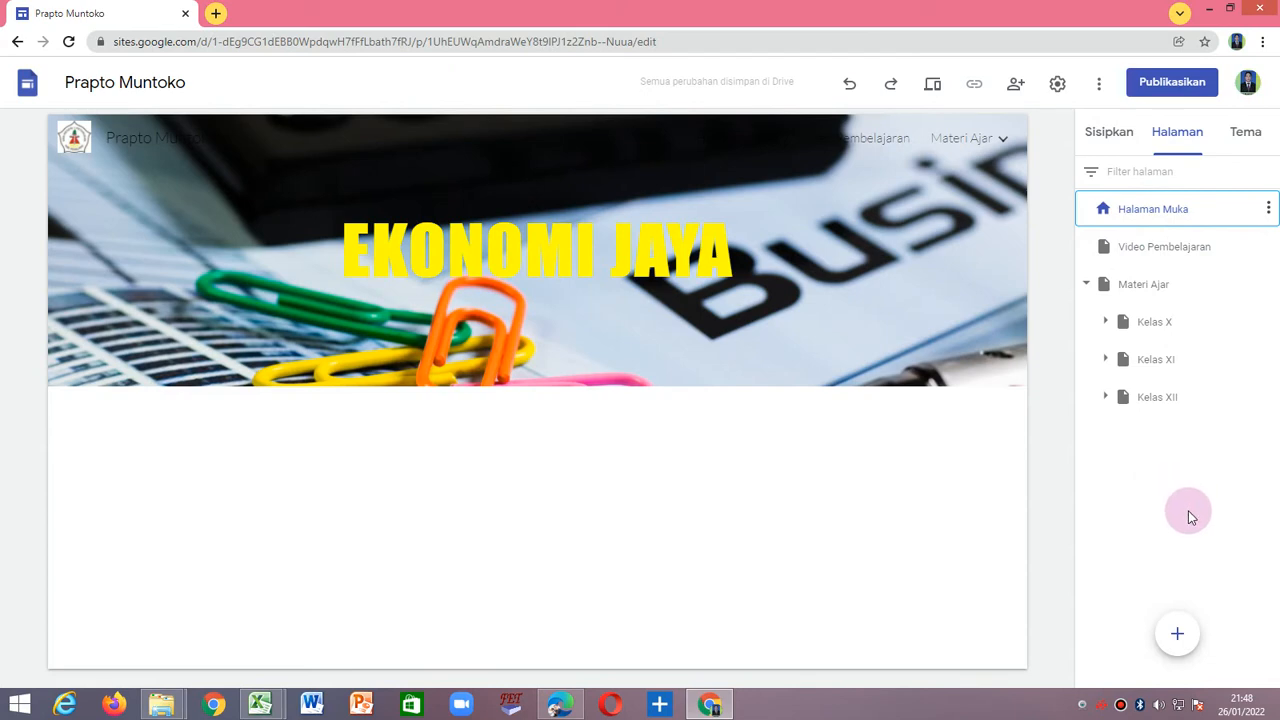
pyautogui.click(1189, 622)
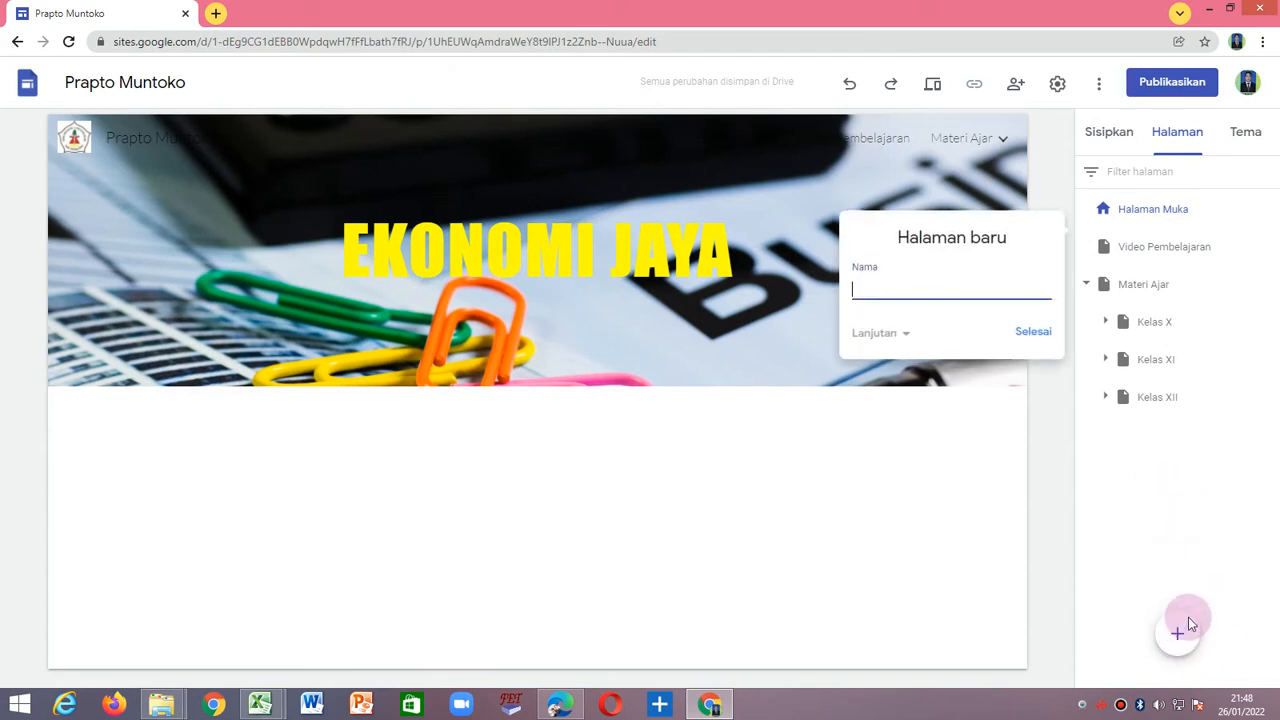
pyautogui.write('Evaluasi')
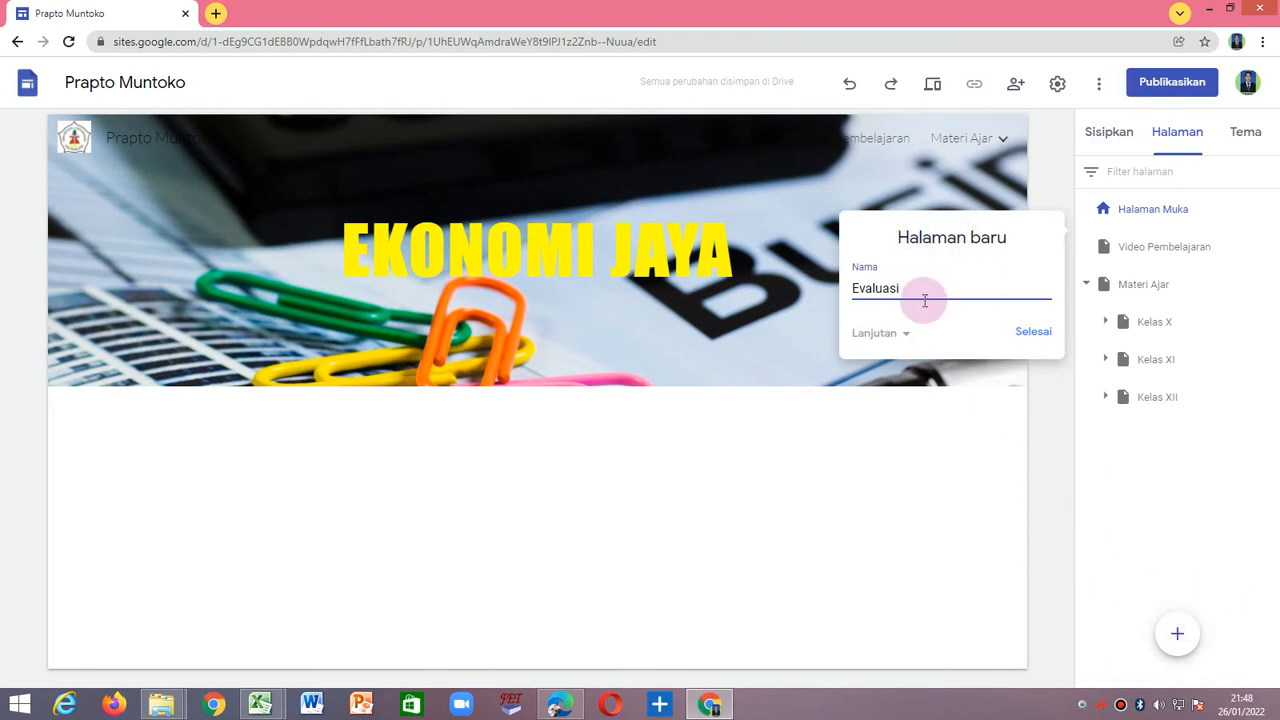
pyautogui.click(1018, 341)
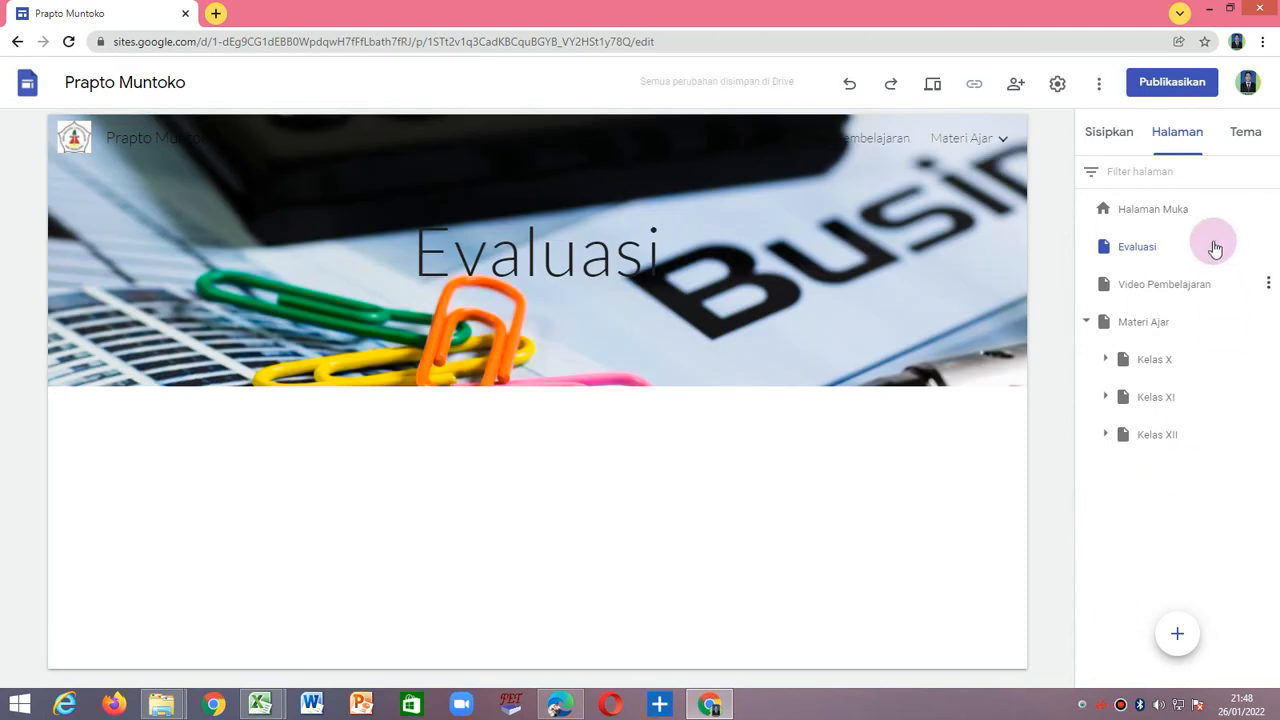
pyautogui.click(1113, 256)
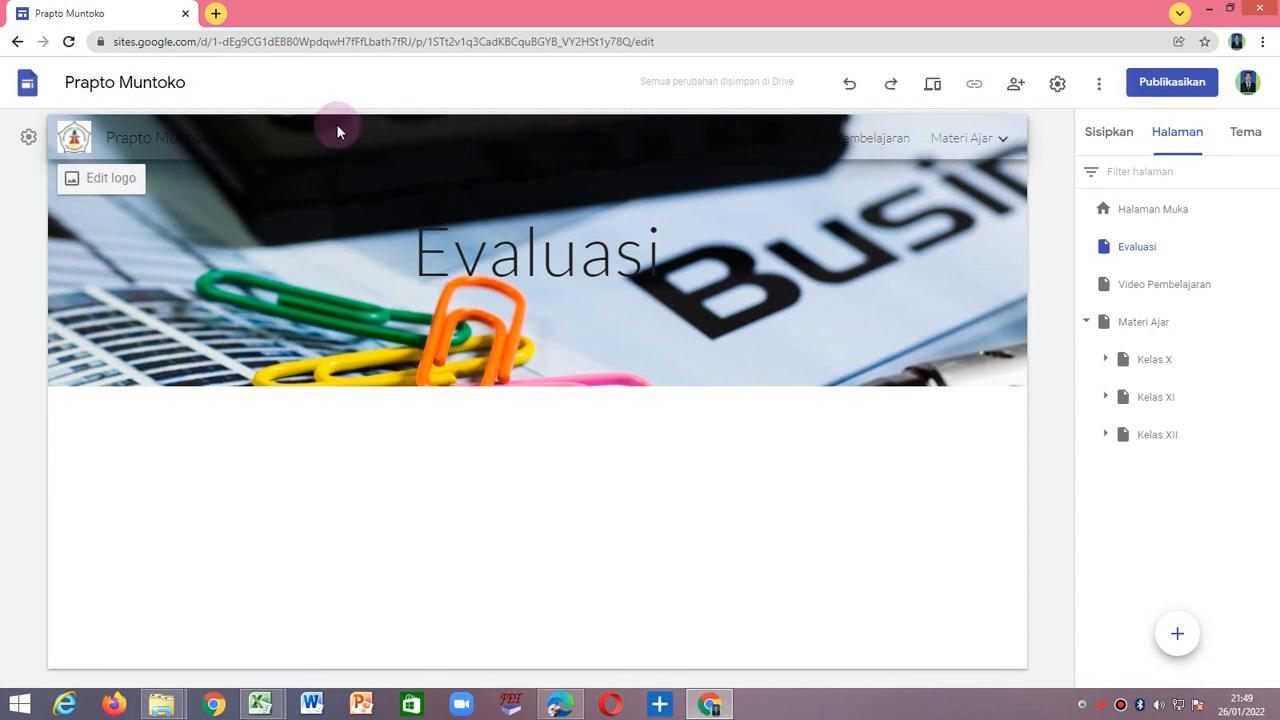
# Upload WhatsApp Image 2021-04-06 at 13.58.33 from Downloads as the Evaluasi page's header image.
pyautogui.click(686, 145)
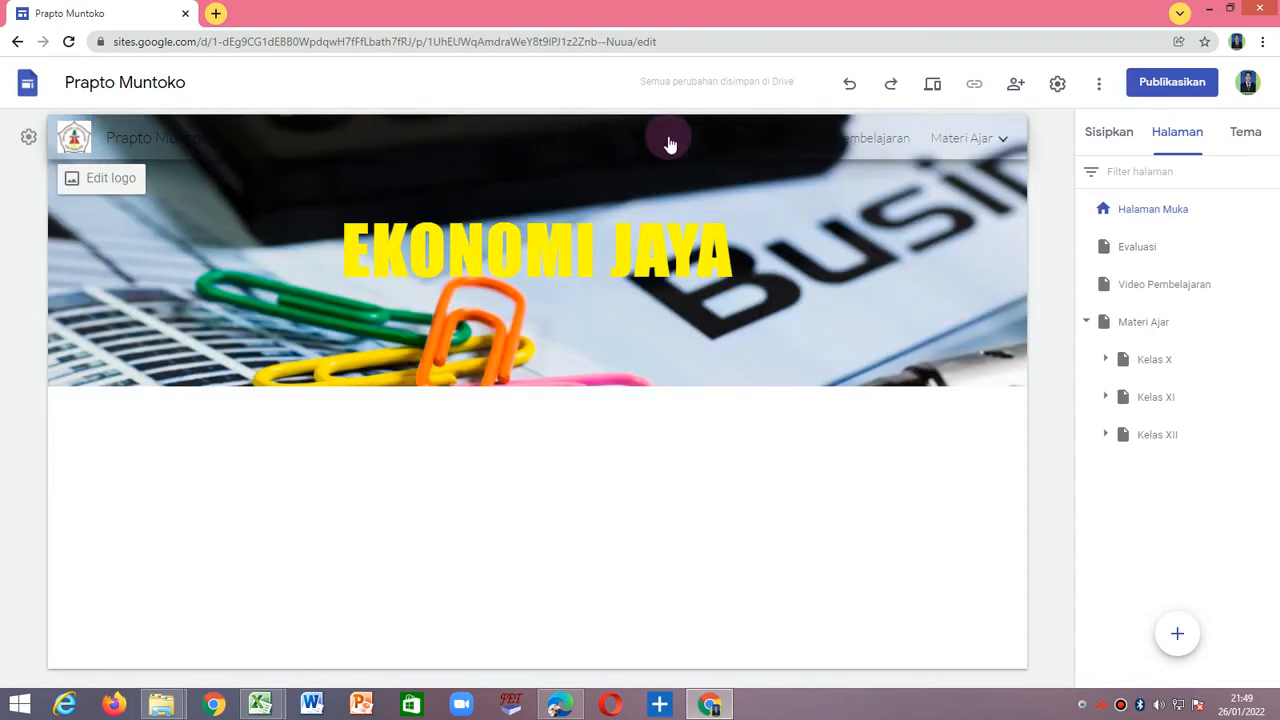
pyautogui.click(754, 139)
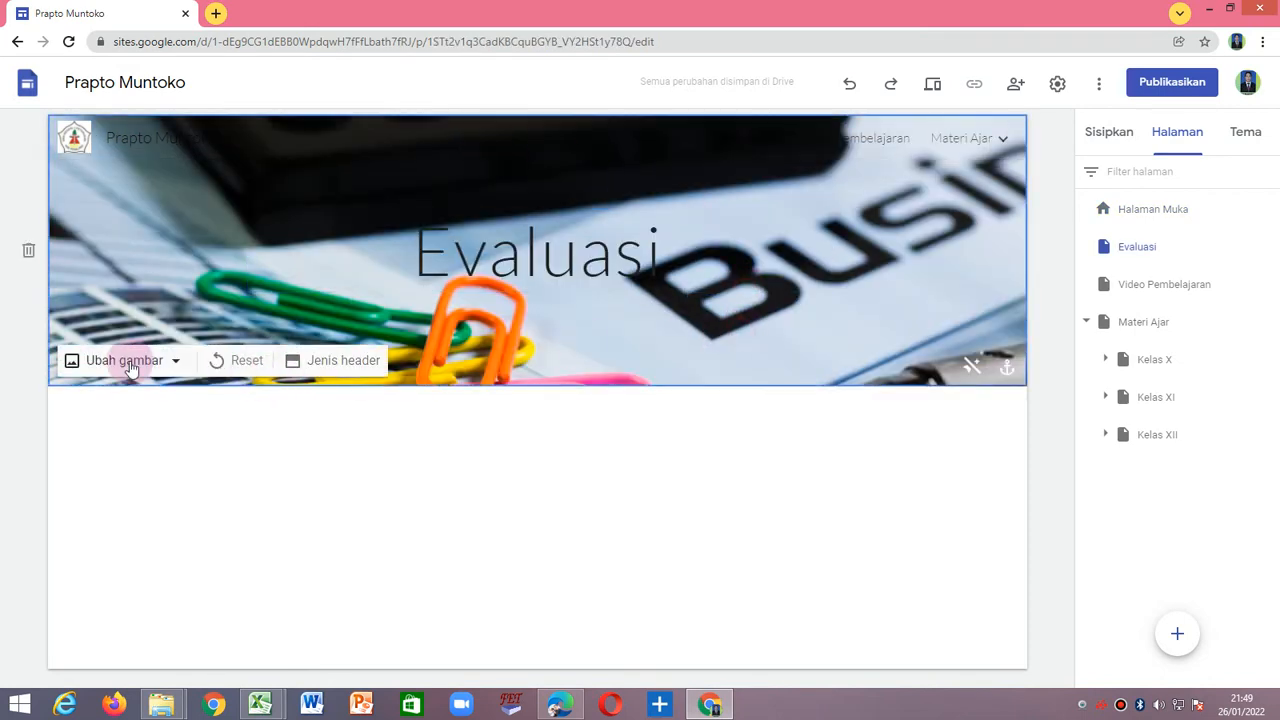
pyautogui.click(127, 368)
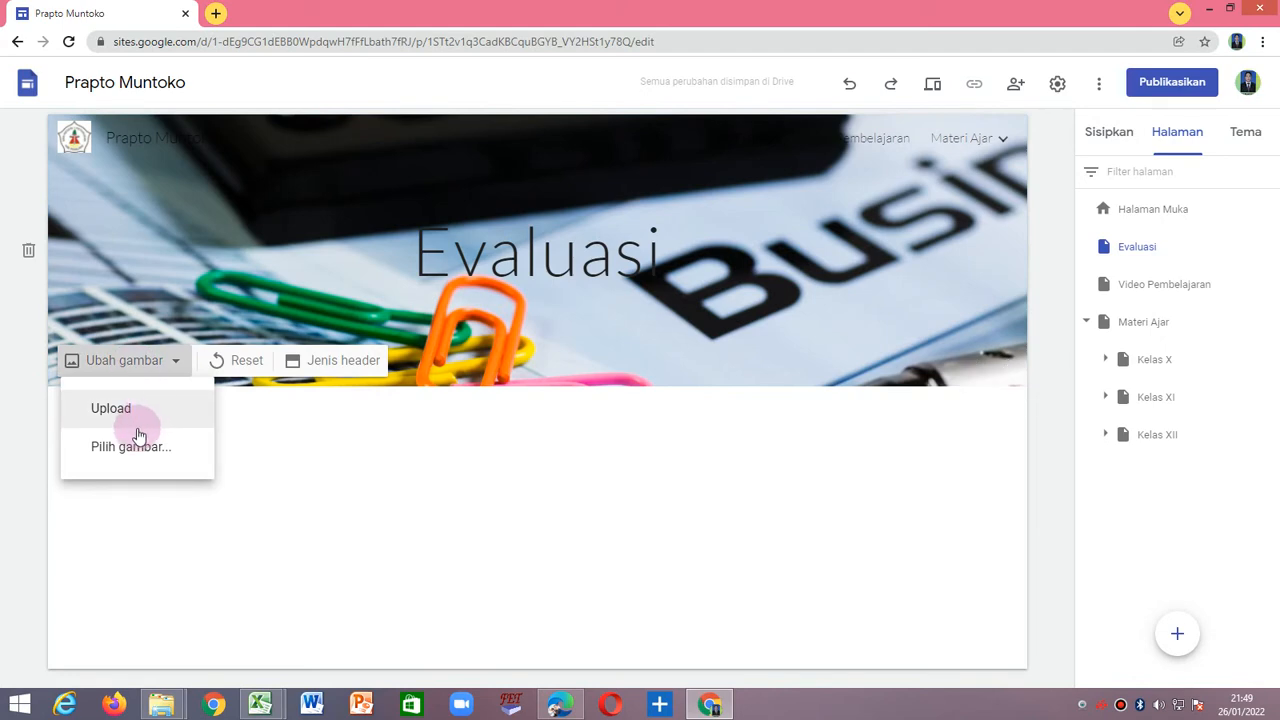
pyautogui.click(127, 410)
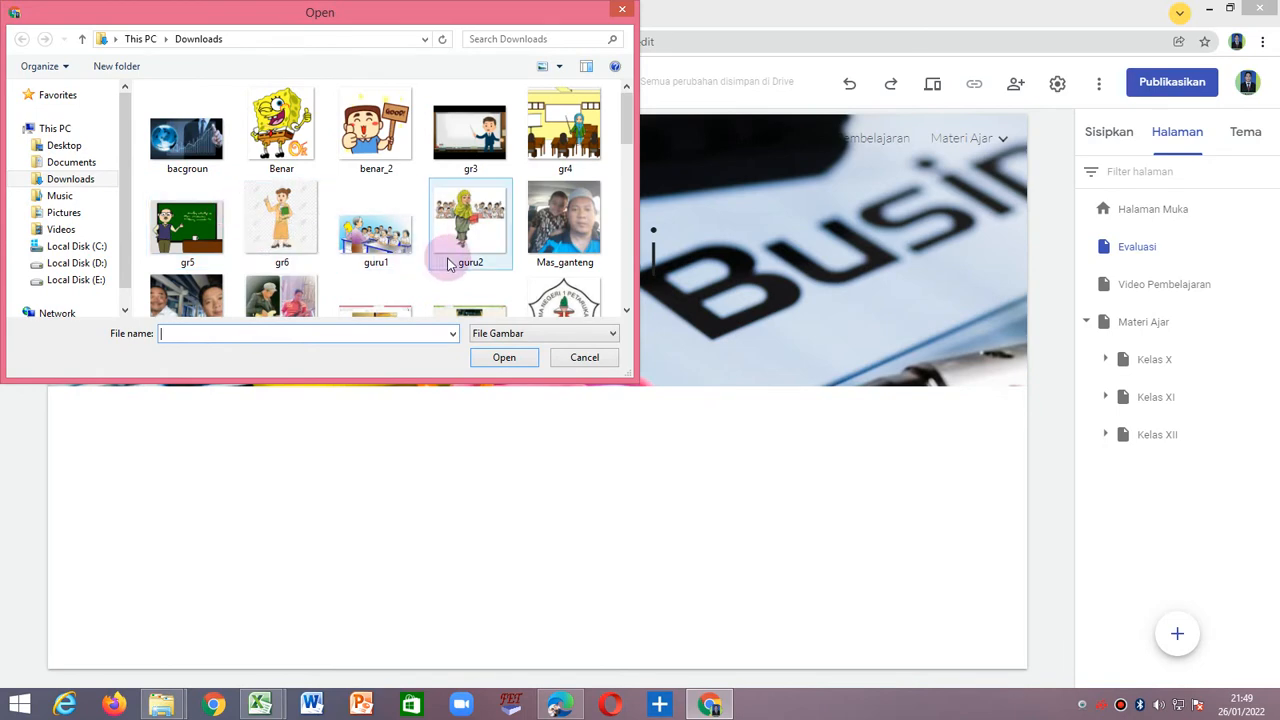
pyautogui.moveTo(624, 150); pyautogui.dragTo(614, 175)
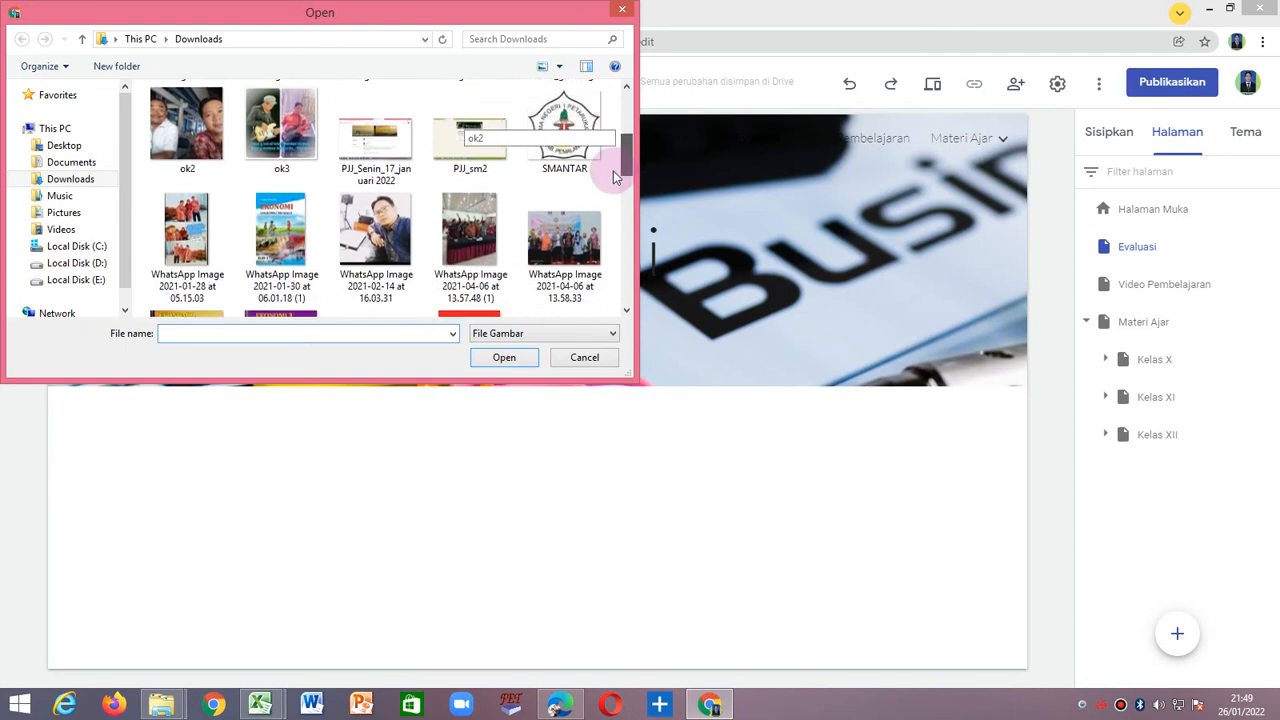
pyautogui.click(564, 238)
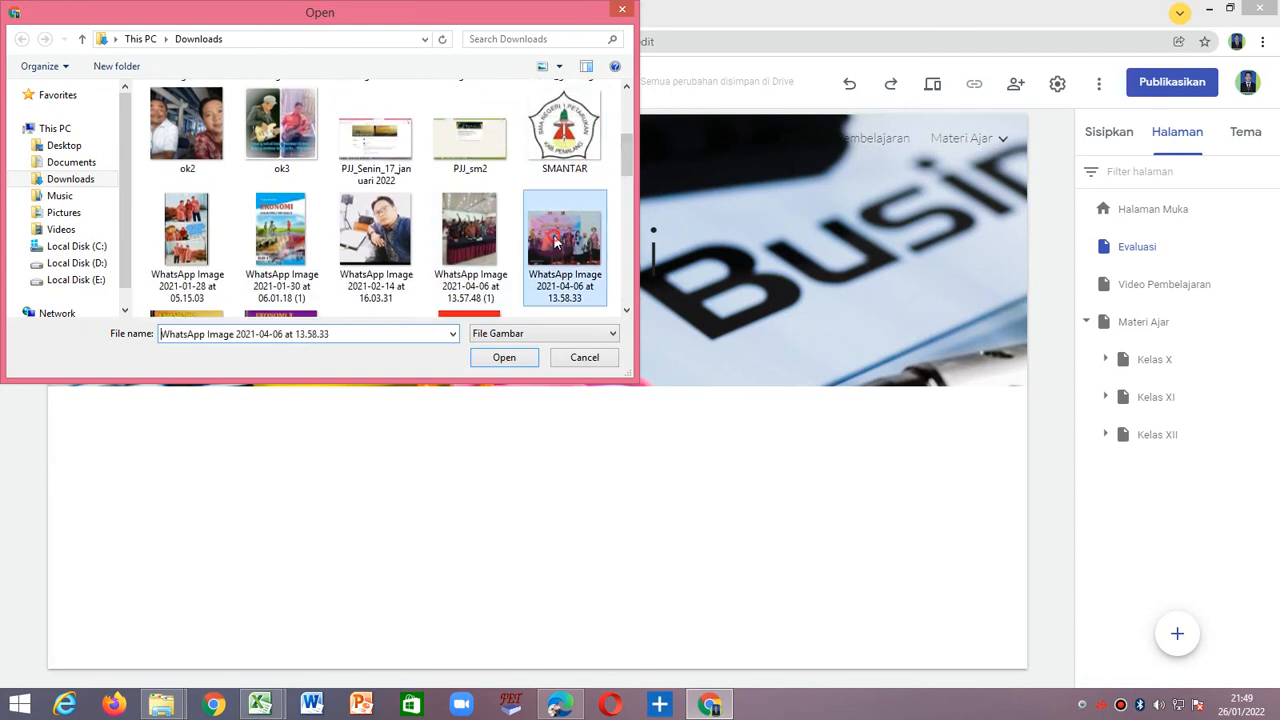
pyautogui.click(505, 358)
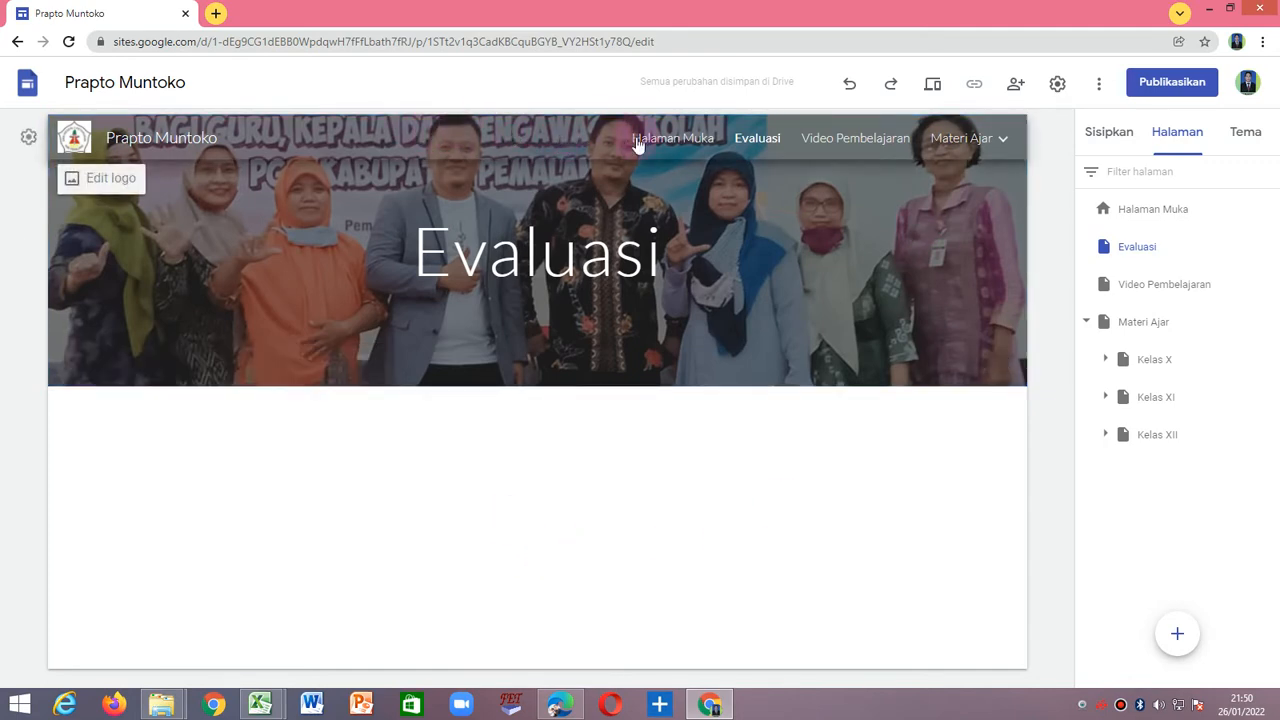
# Check the headers of the home, Video Pembelajaran and Materi Ajar pages through the site navigation.
pyautogui.click(686, 140)
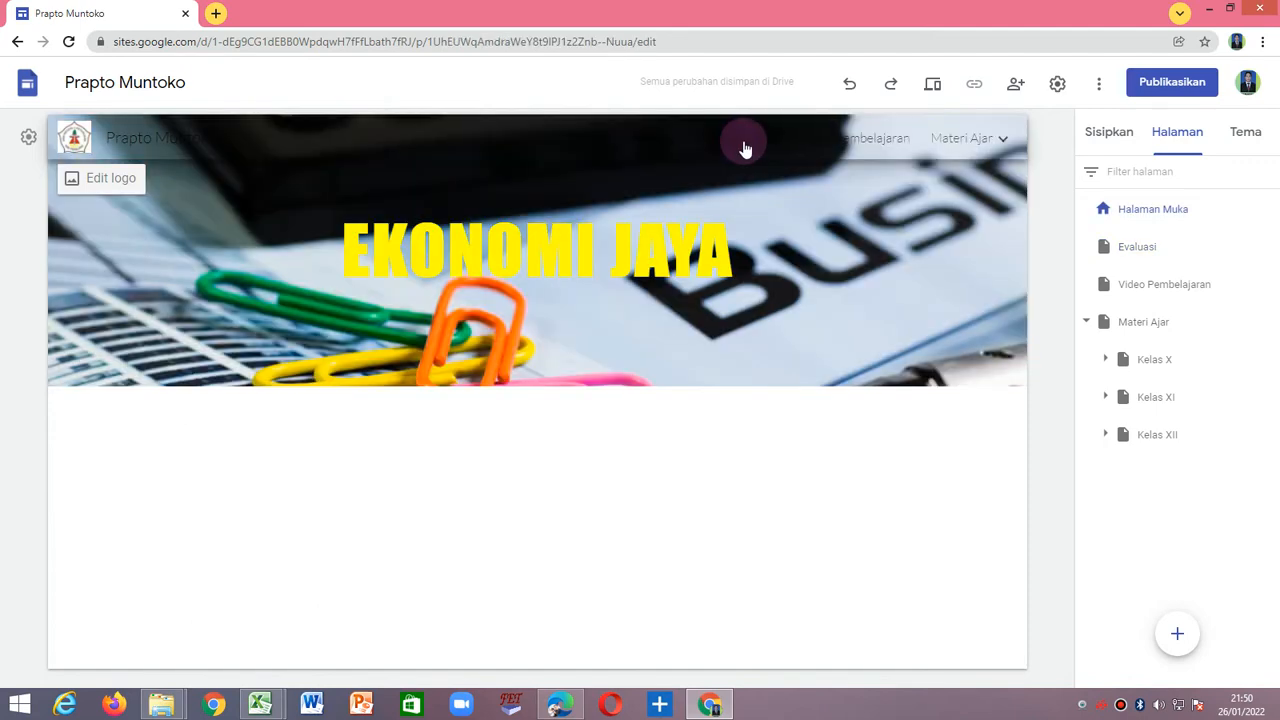
pyautogui.click(866, 138)
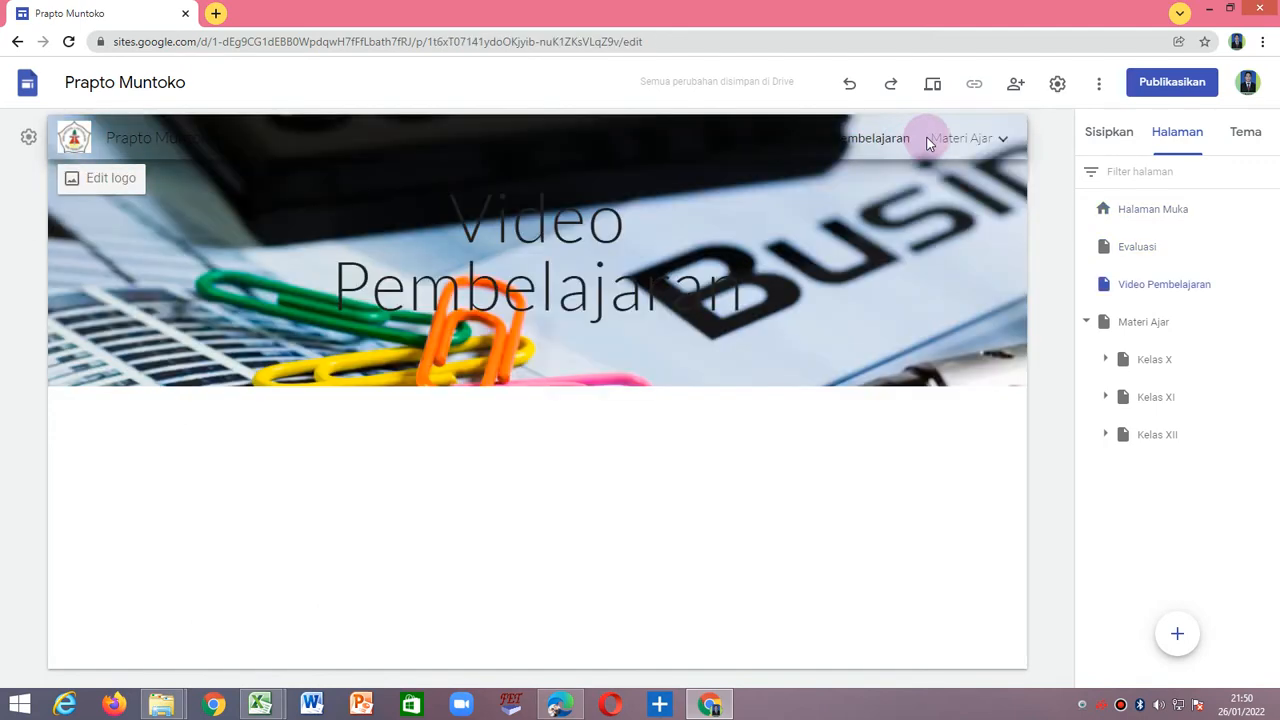
pyautogui.click(970, 140)
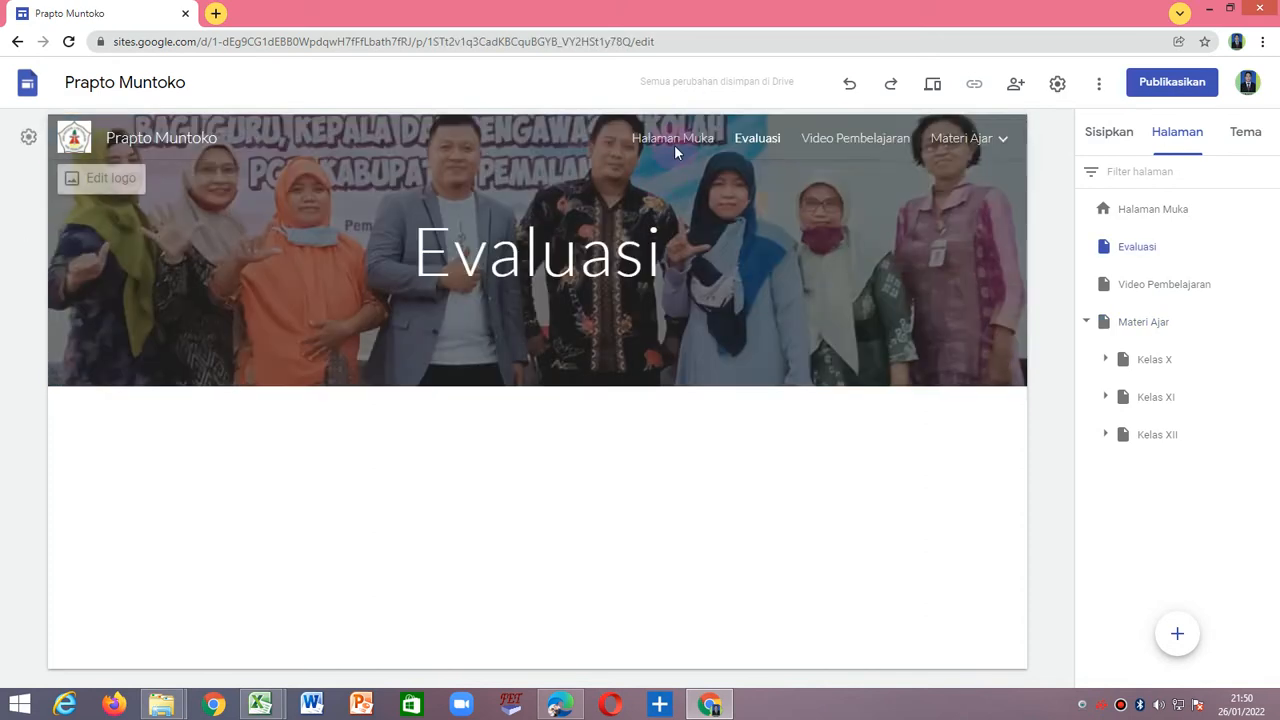
# Replace the home page's header image with the gr3 picture from Downloads.
pyautogui.click(676, 140)
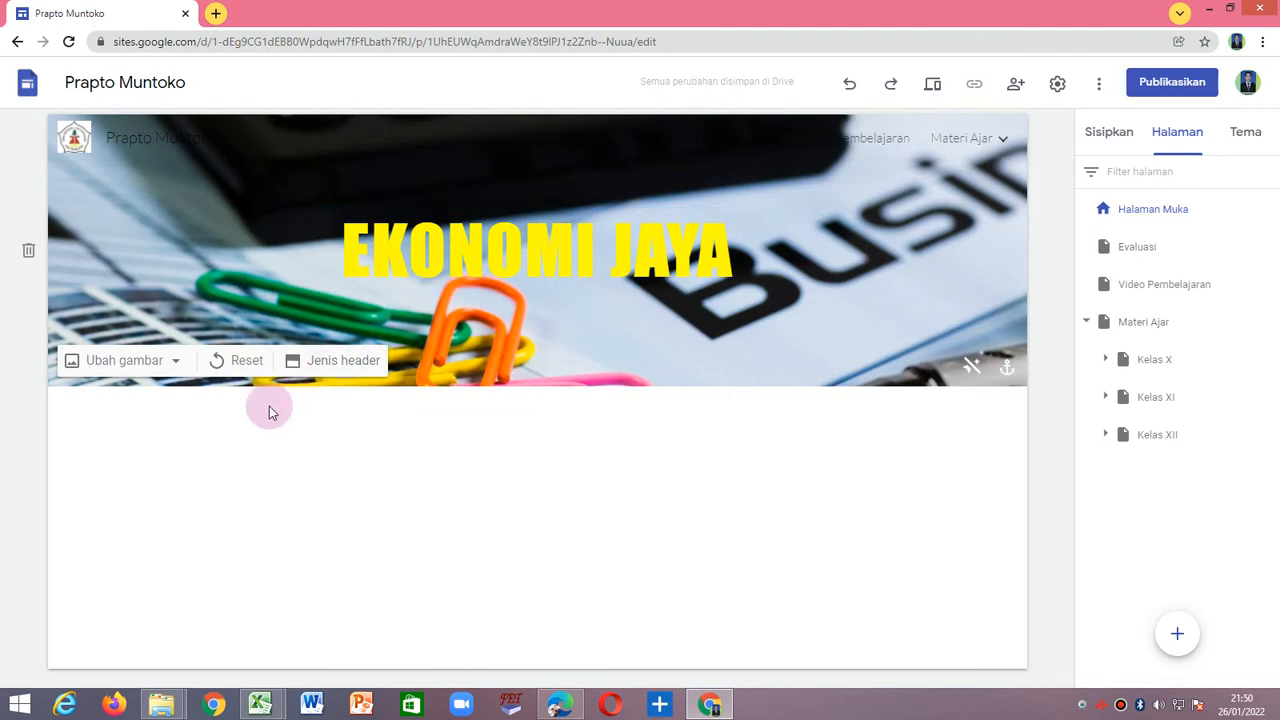
pyautogui.click(150, 364)
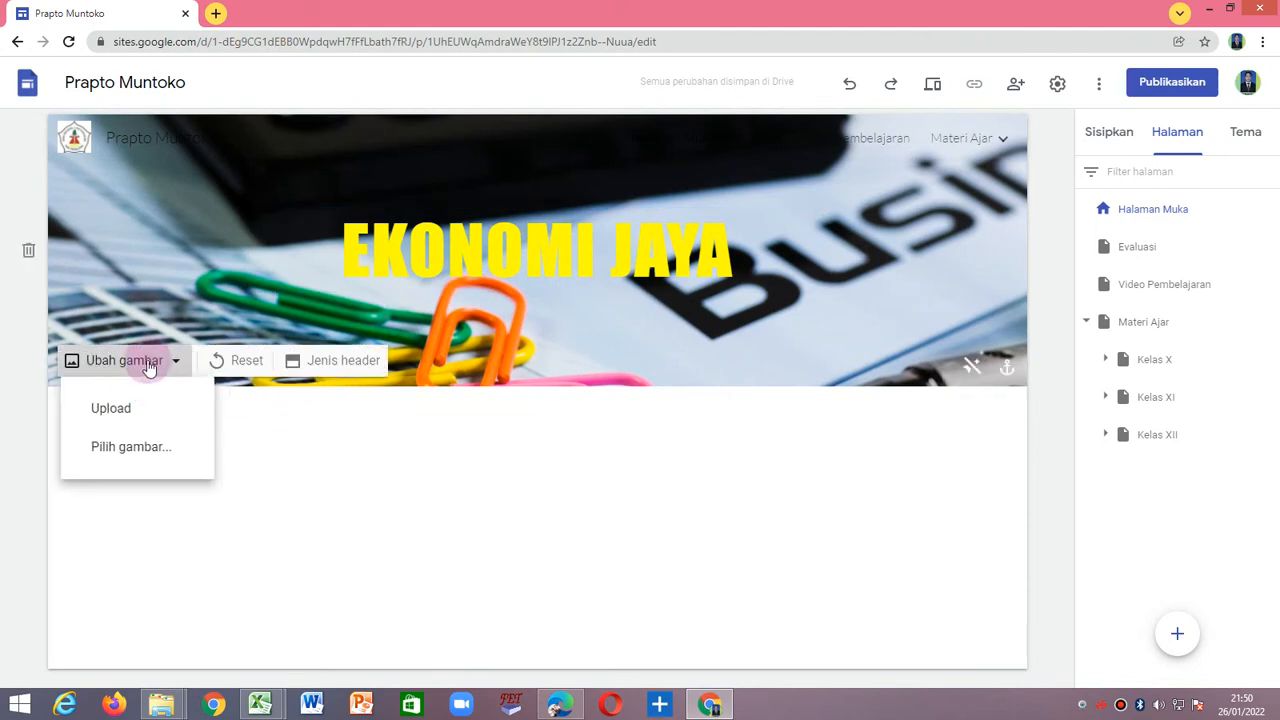
pyautogui.click(91, 415)
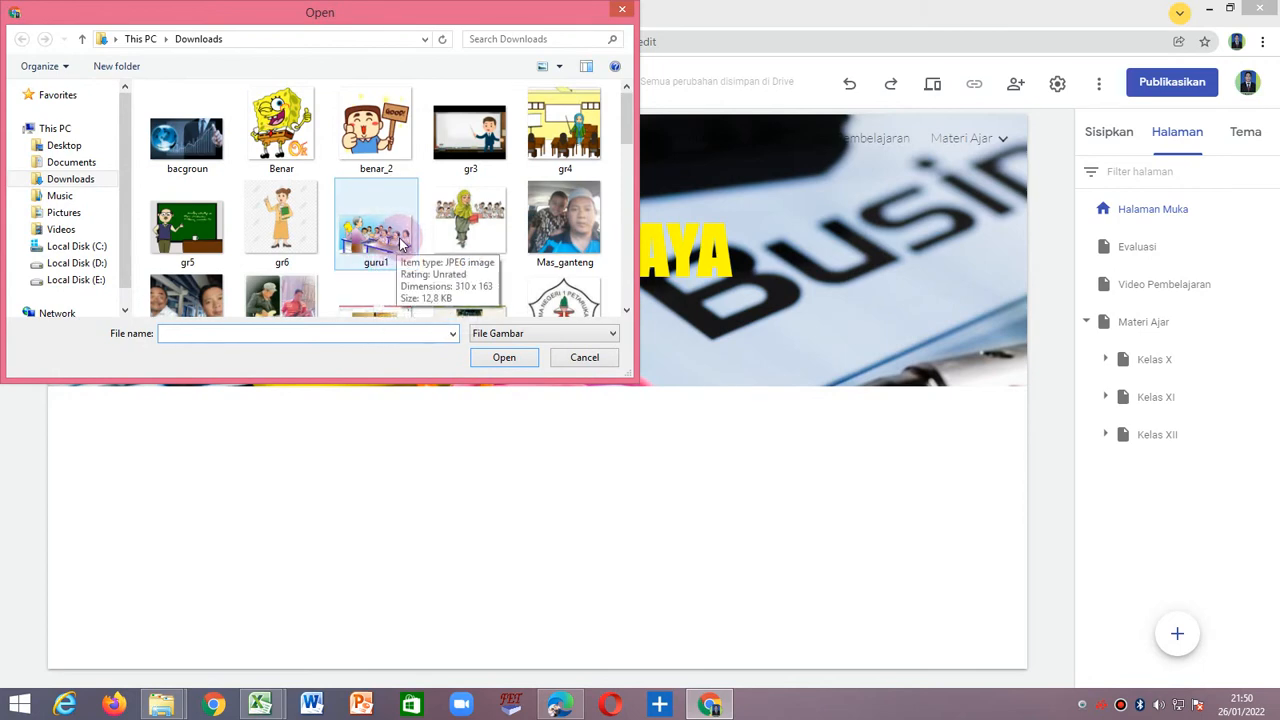
pyautogui.click(487, 141)
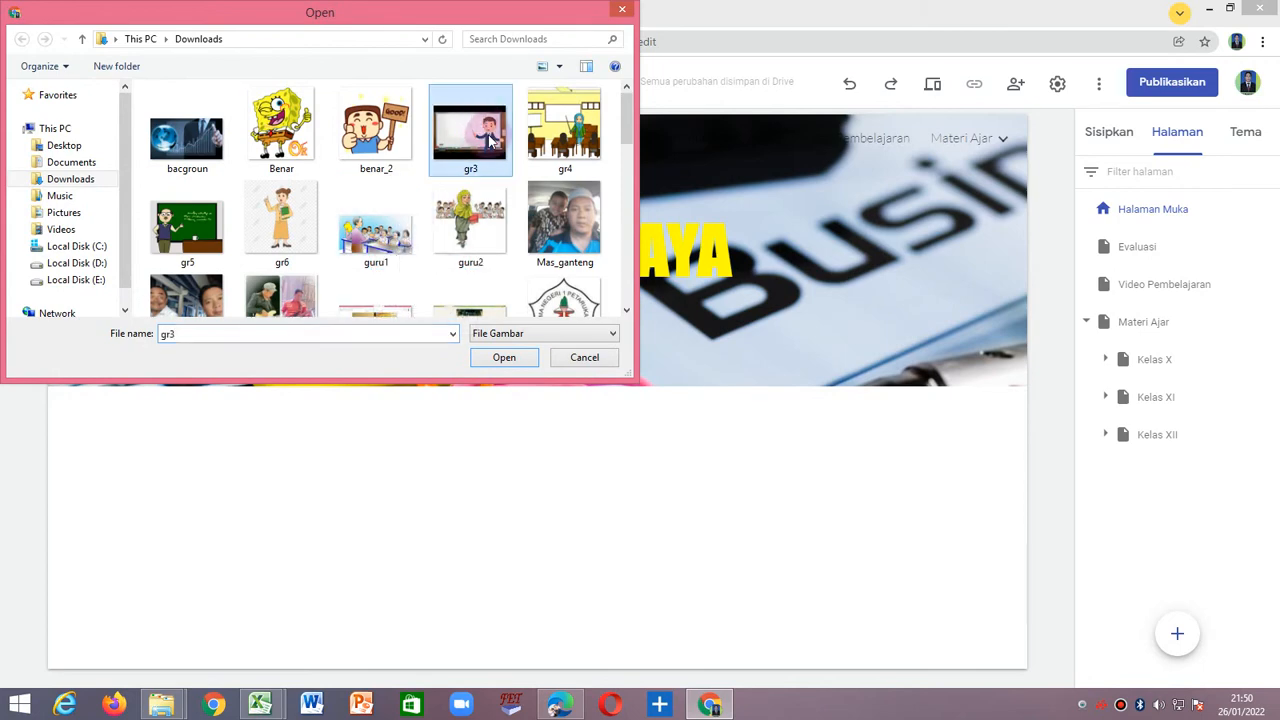
pyautogui.click(506, 358)
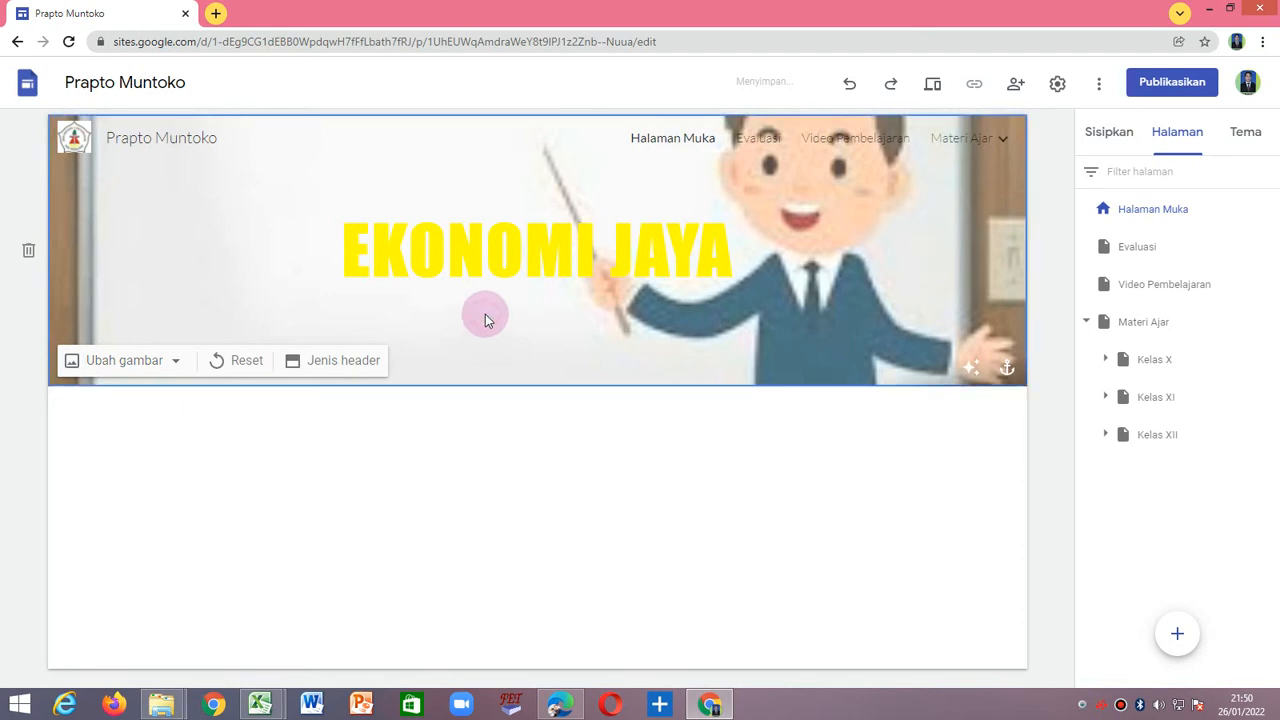
# Change the text colour of the home page's EKONOMI JAYA title to medium purple.
pyautogui.click(457, 251)
pyautogui.moveTo(346, 250); pyautogui.dragTo(730, 250)
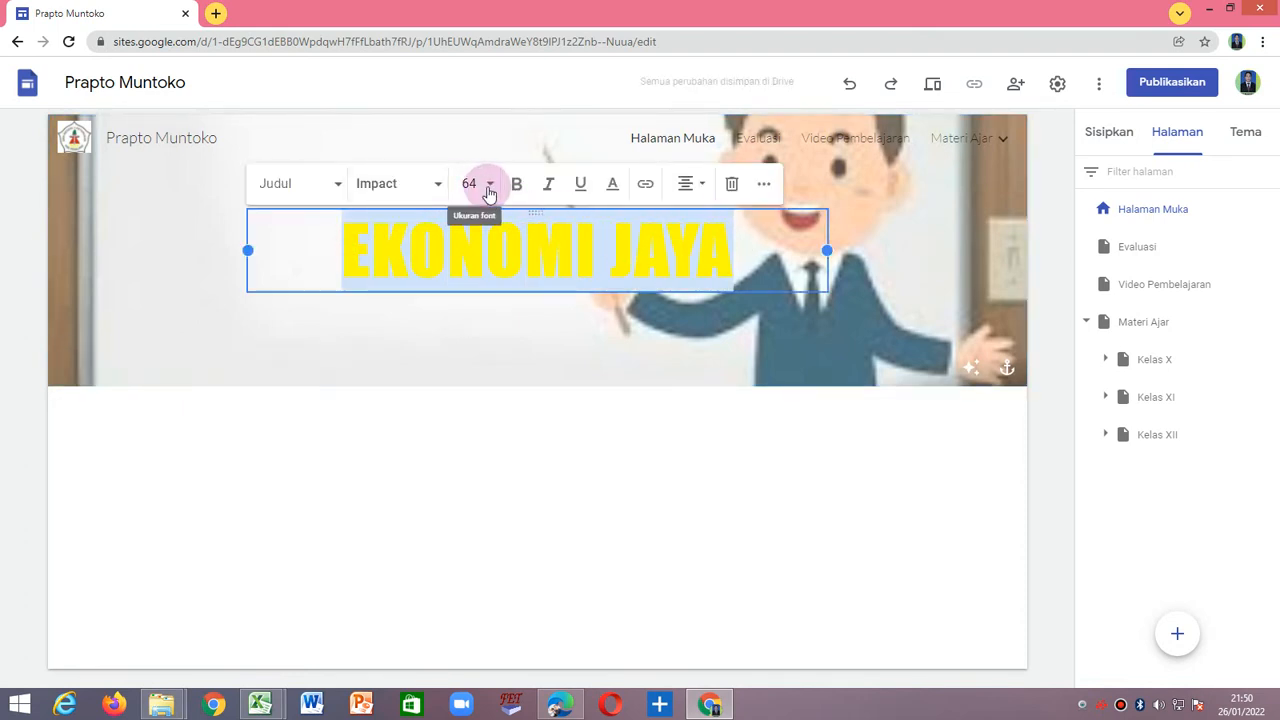
pyautogui.click(613, 188)
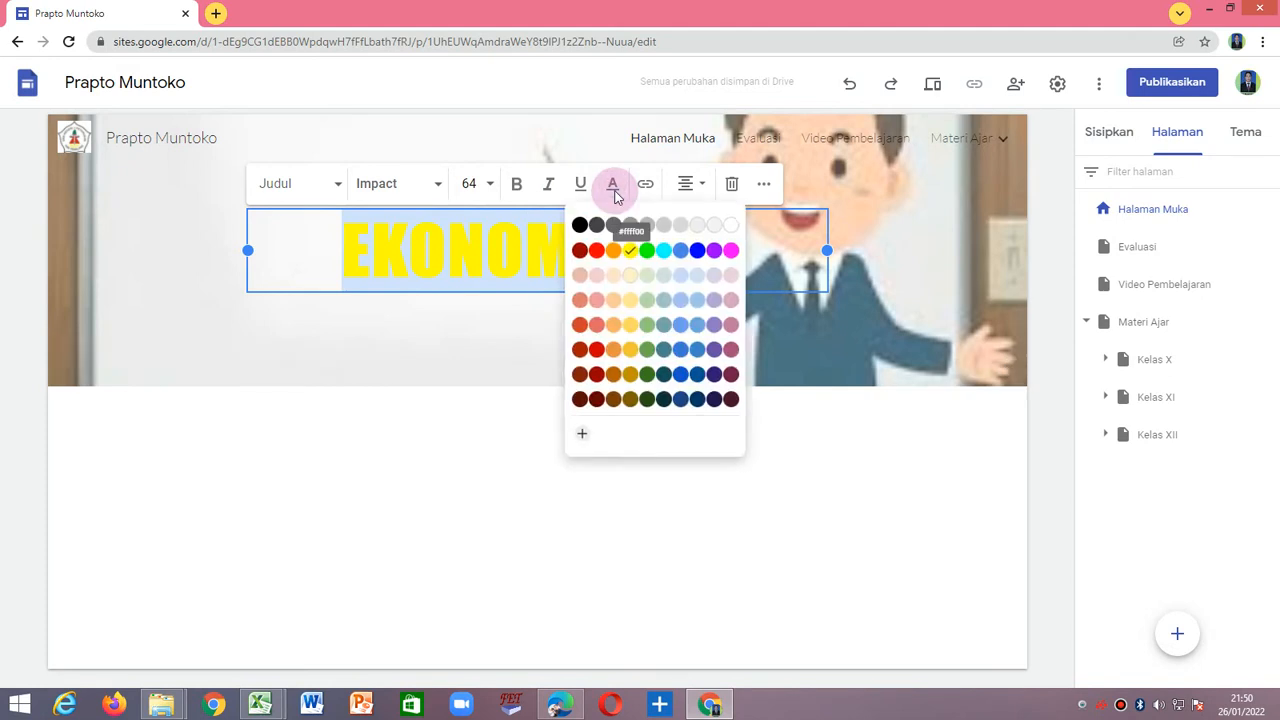
pyautogui.click(714, 324)
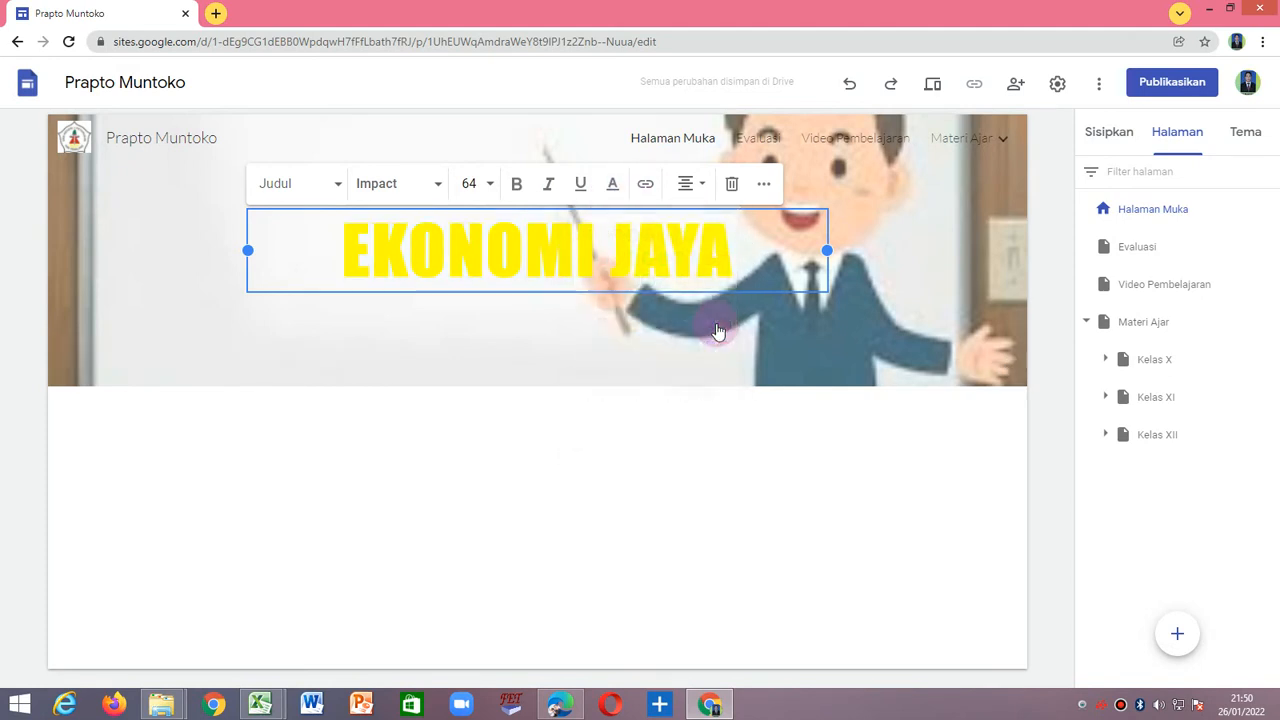
pyautogui.click(652, 453)
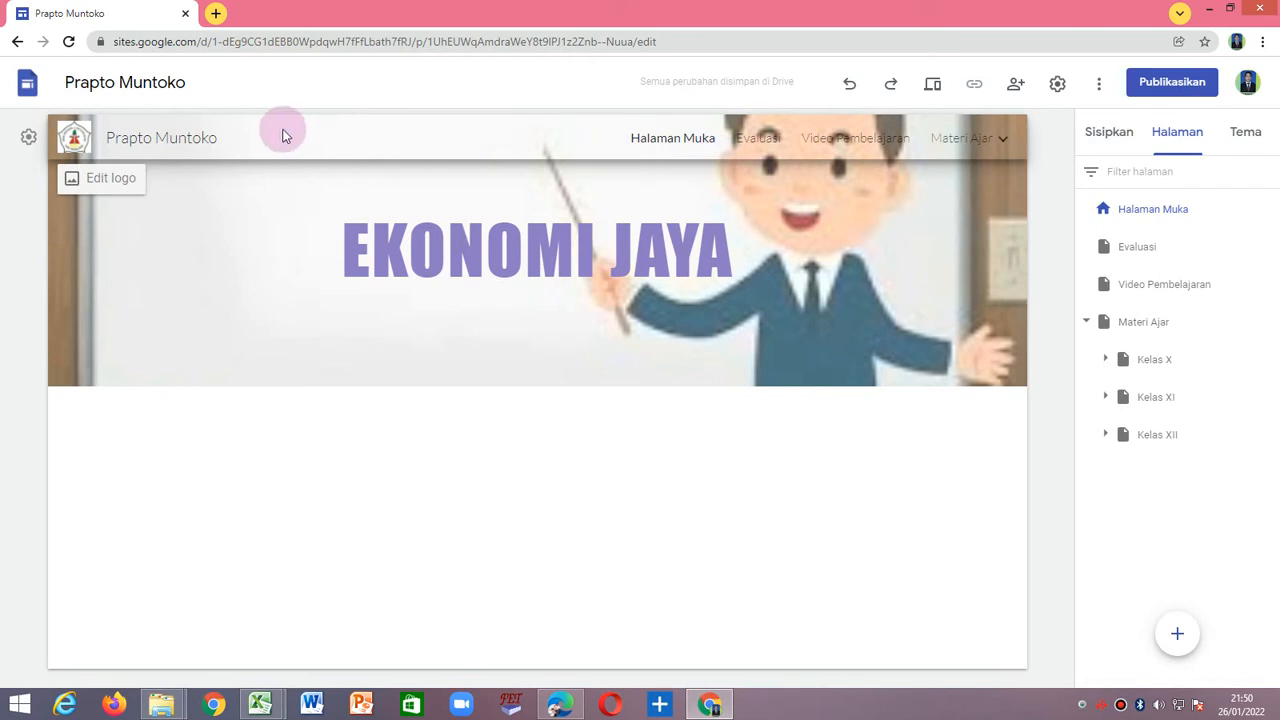
# Set the site navigation bar's colour to Hitam (black) in the navigation settings.
pyautogui.click(1003, 141)
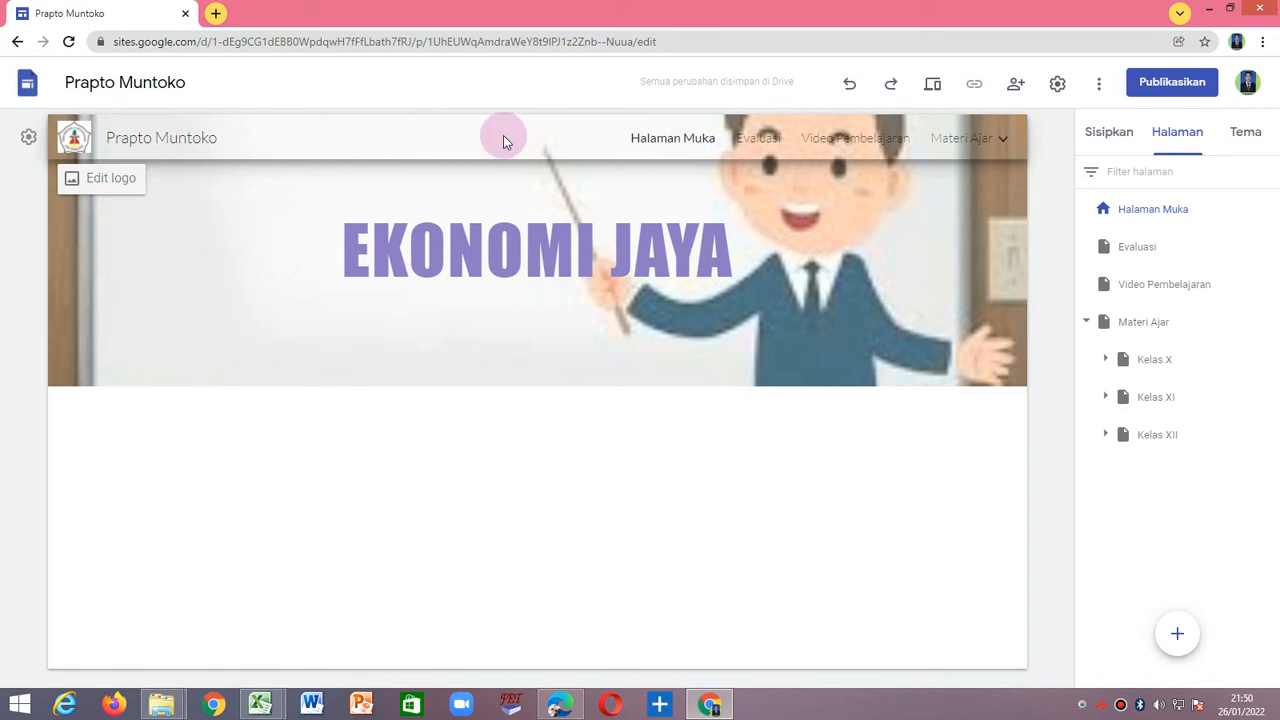
pyautogui.click(29, 137)
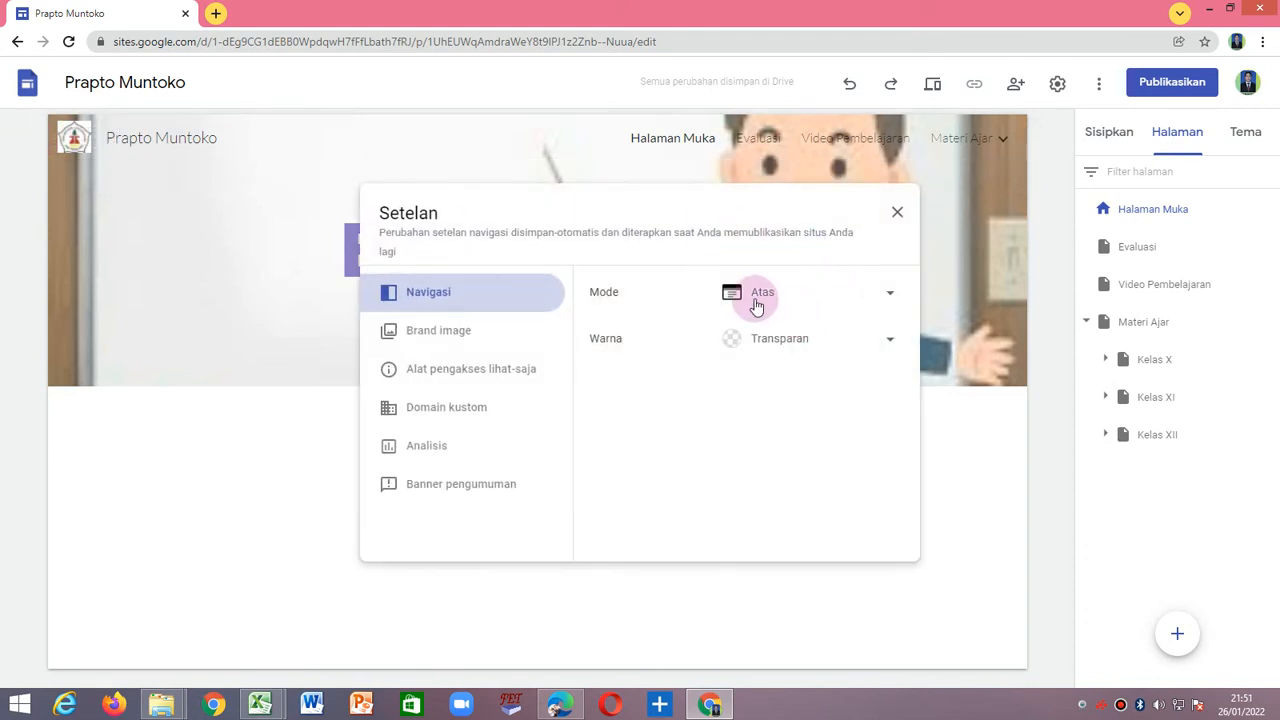
pyautogui.click(892, 345)
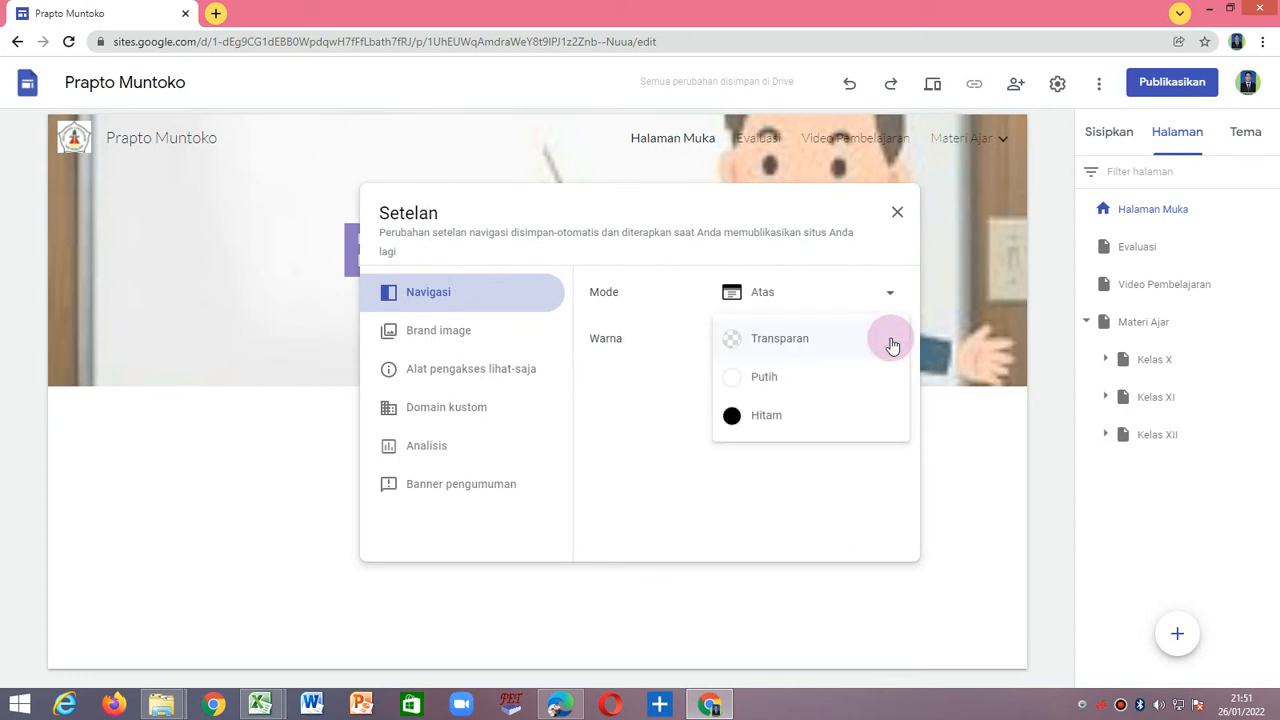
pyautogui.click(735, 420)
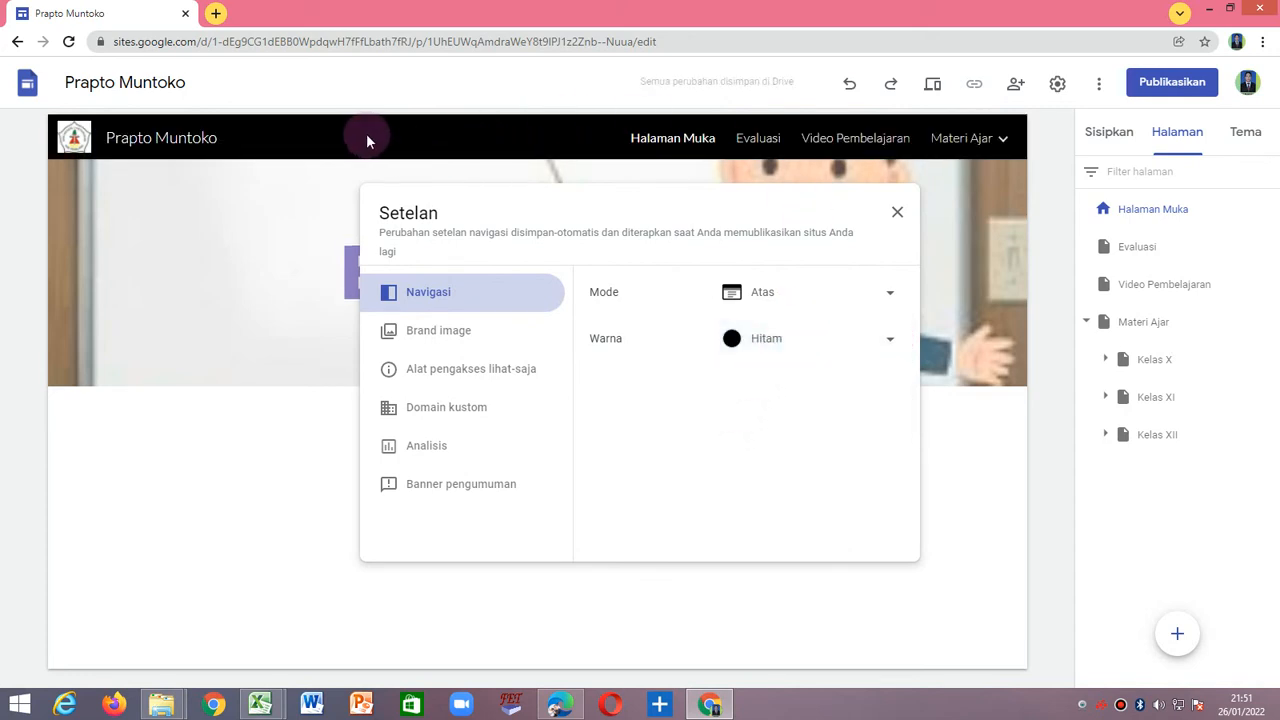
pyautogui.click(897, 213)
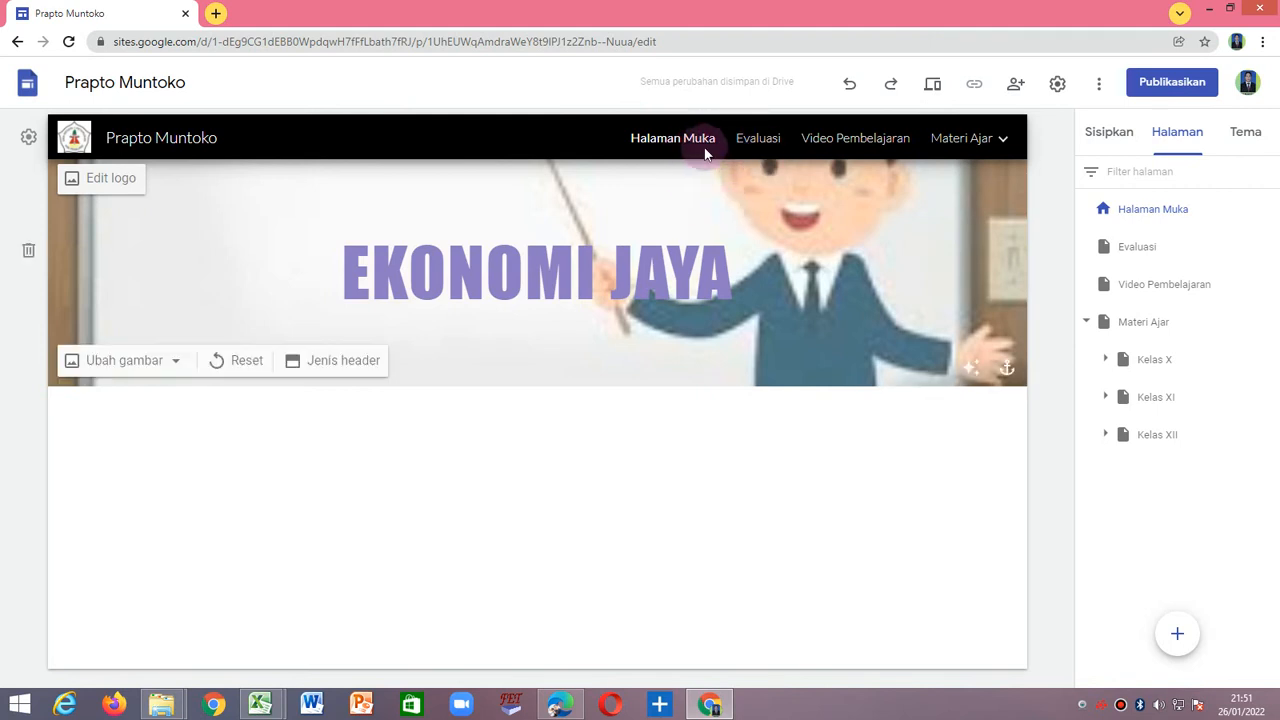
# Format the Evaluasi page's header title in bold Impact with bright green text.
pyautogui.click(773, 147)
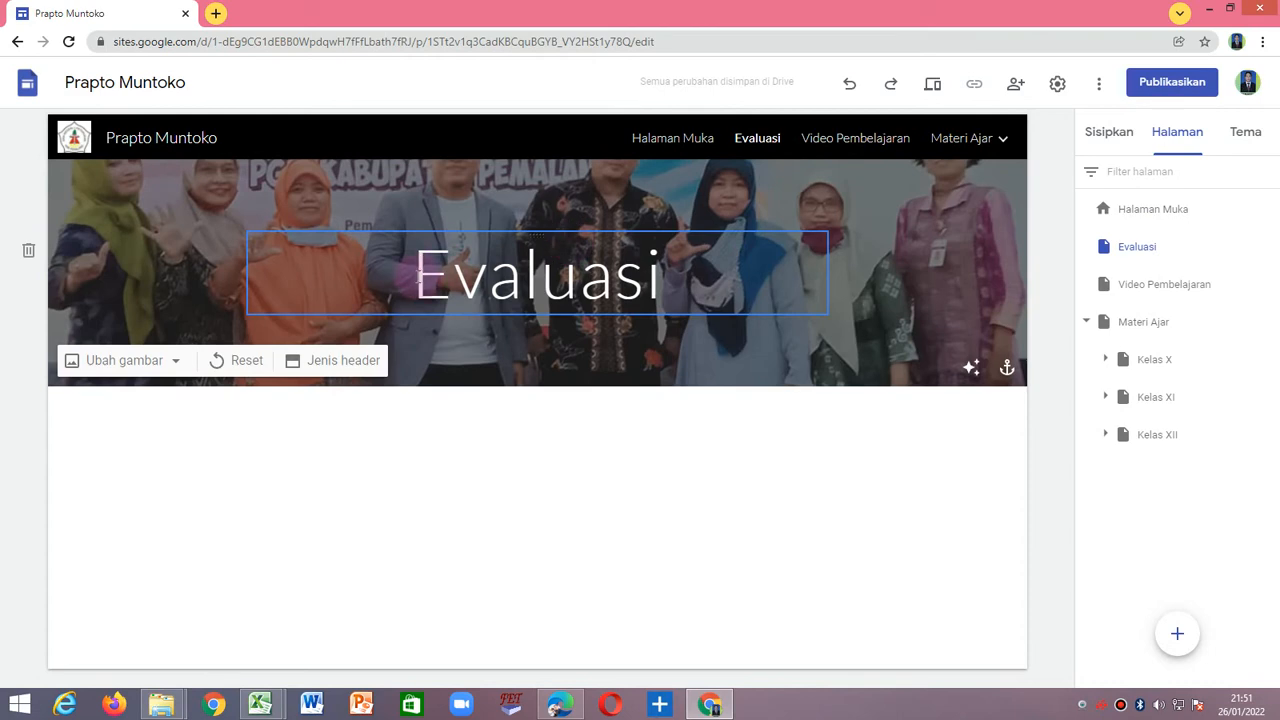
pyautogui.moveTo(418, 272); pyautogui.dragTo(655, 275)
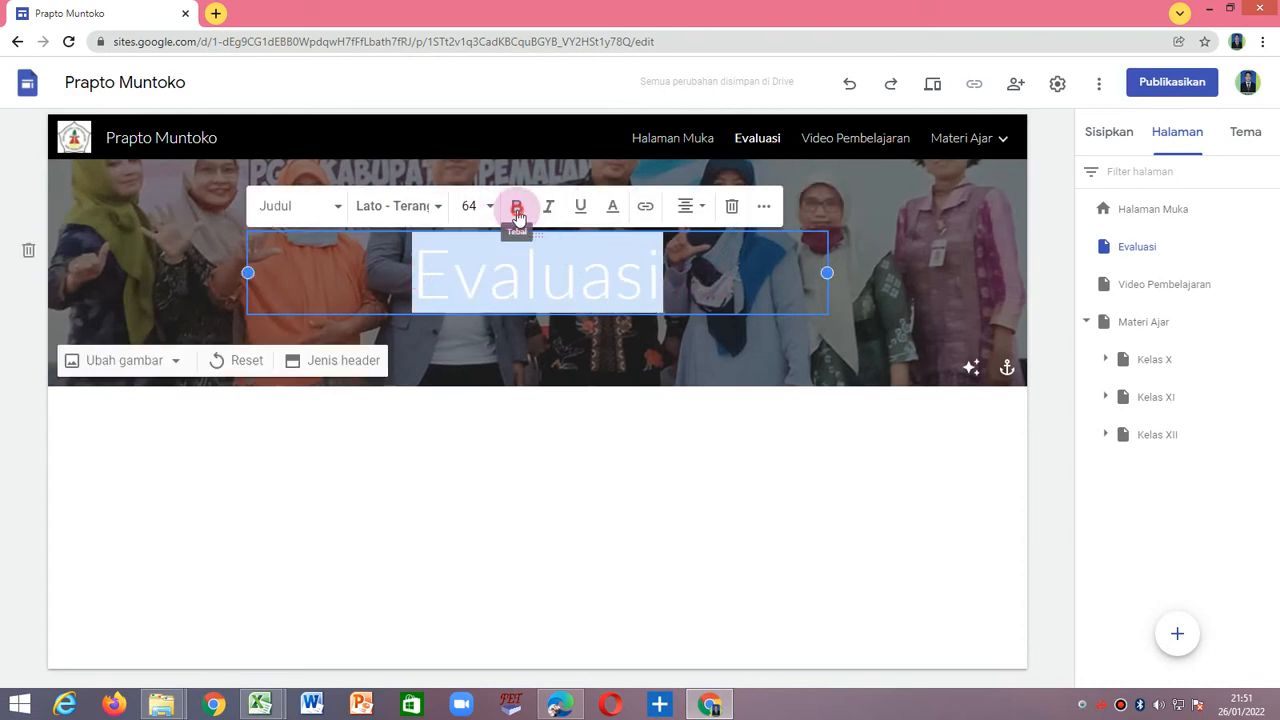
pyautogui.click(438, 207)
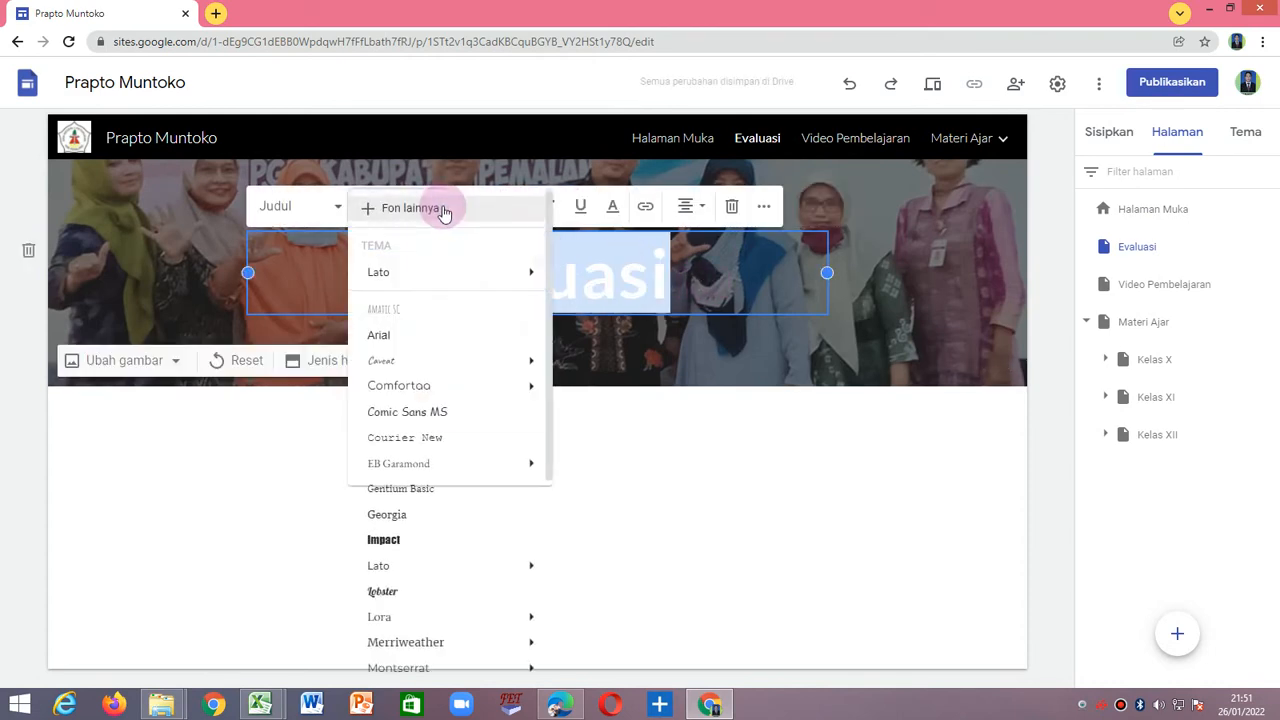
pyautogui.click(410, 539)
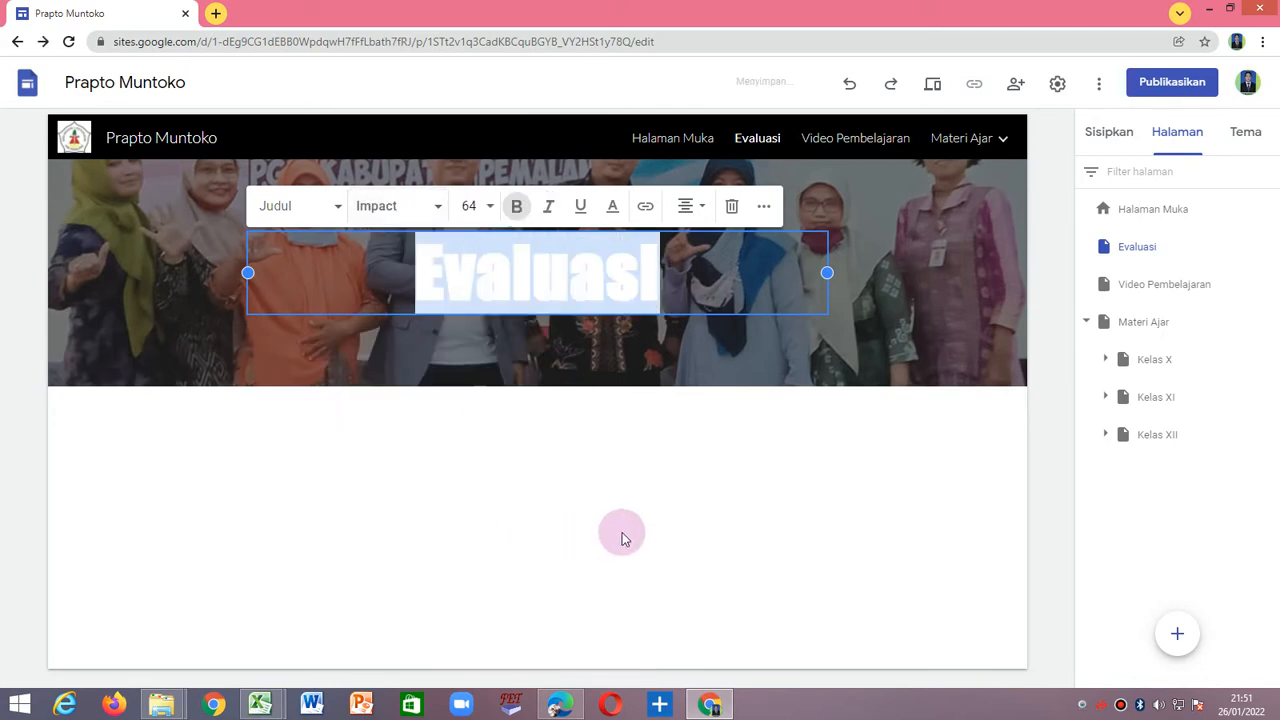
pyautogui.click(612, 206)
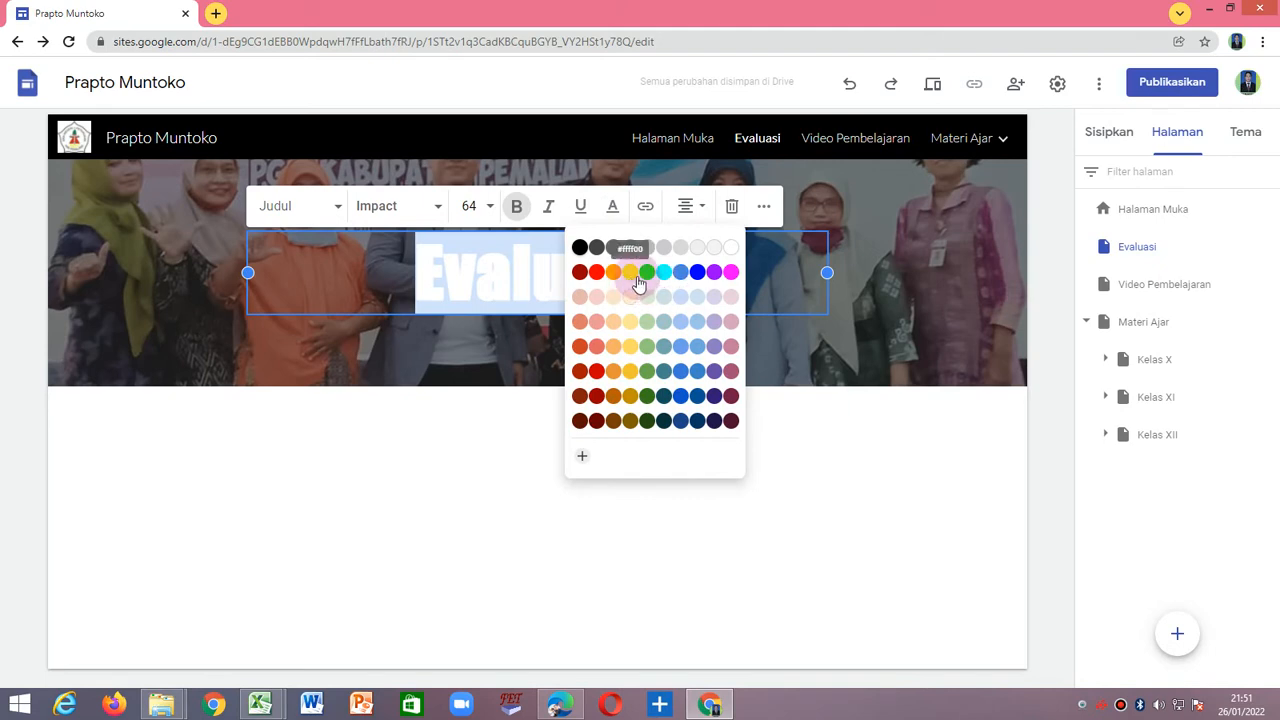
pyautogui.click(647, 272)
pyautogui.click(671, 439)
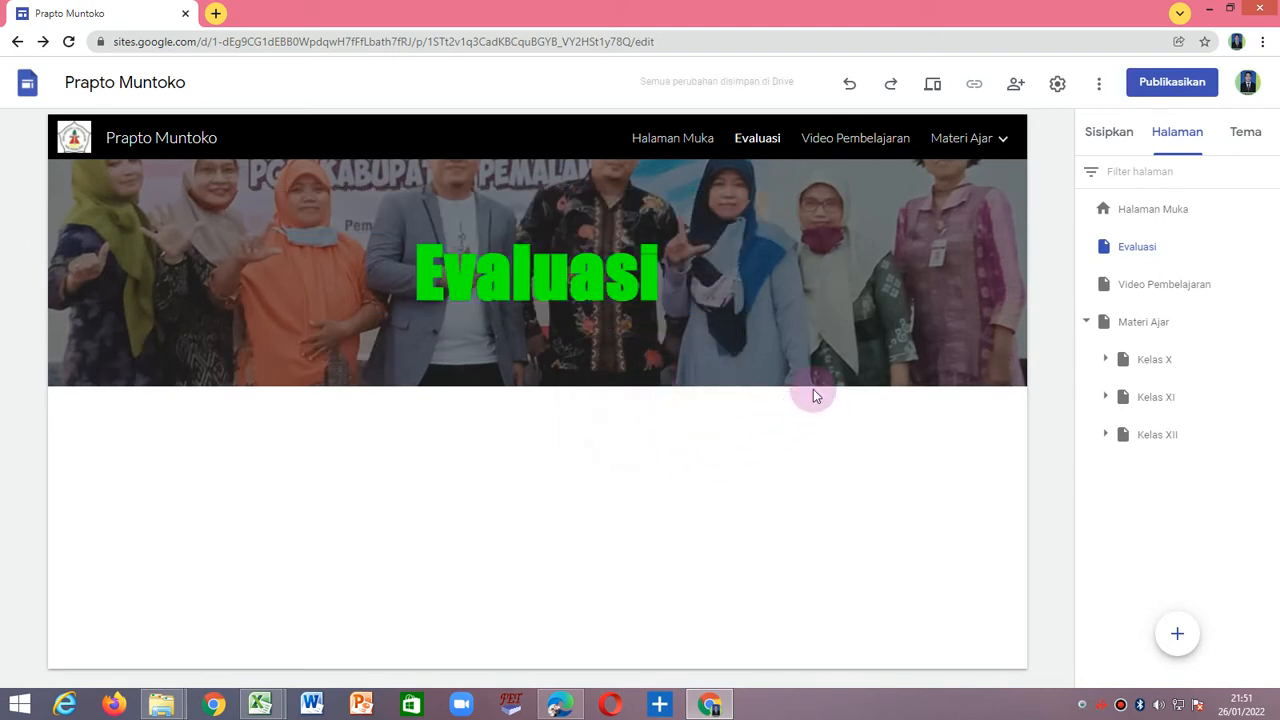
# Replace the Video Pembelajaran page's header image with WhatsApp Image 2021-06-13 at 22.57.23 from Downloads.
pyautogui.click(862, 145)
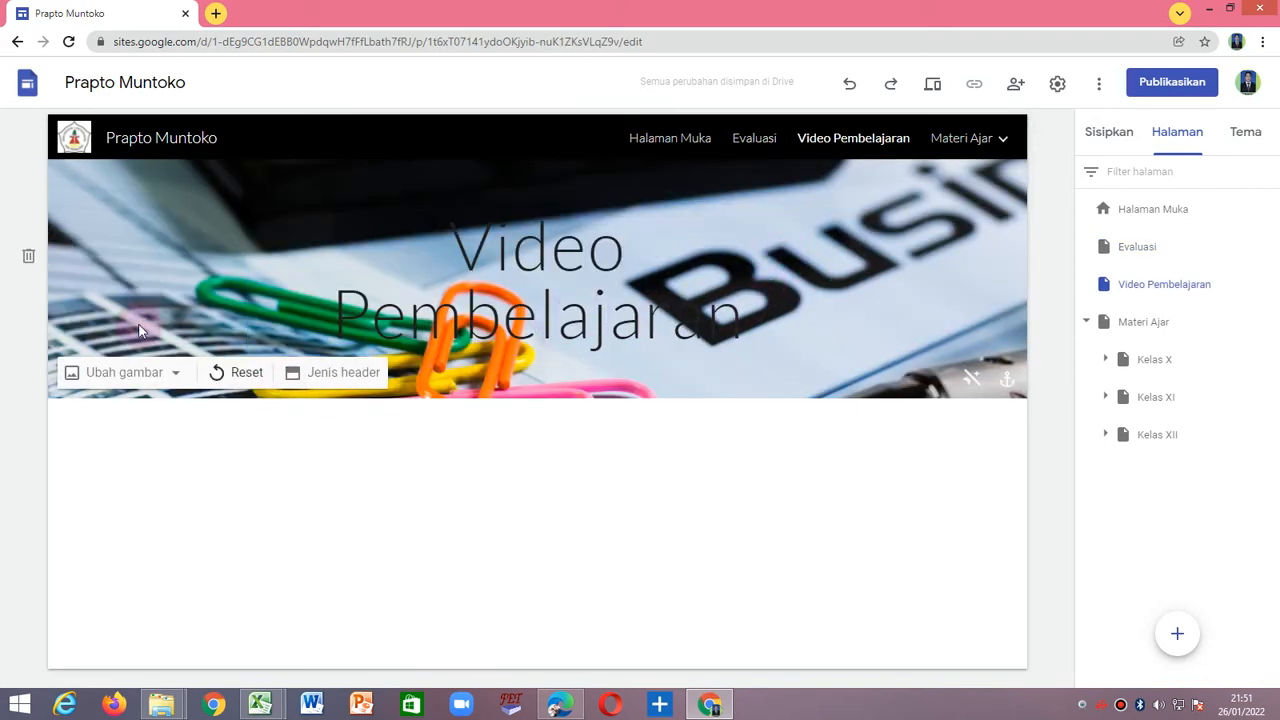
pyautogui.click(175, 373)
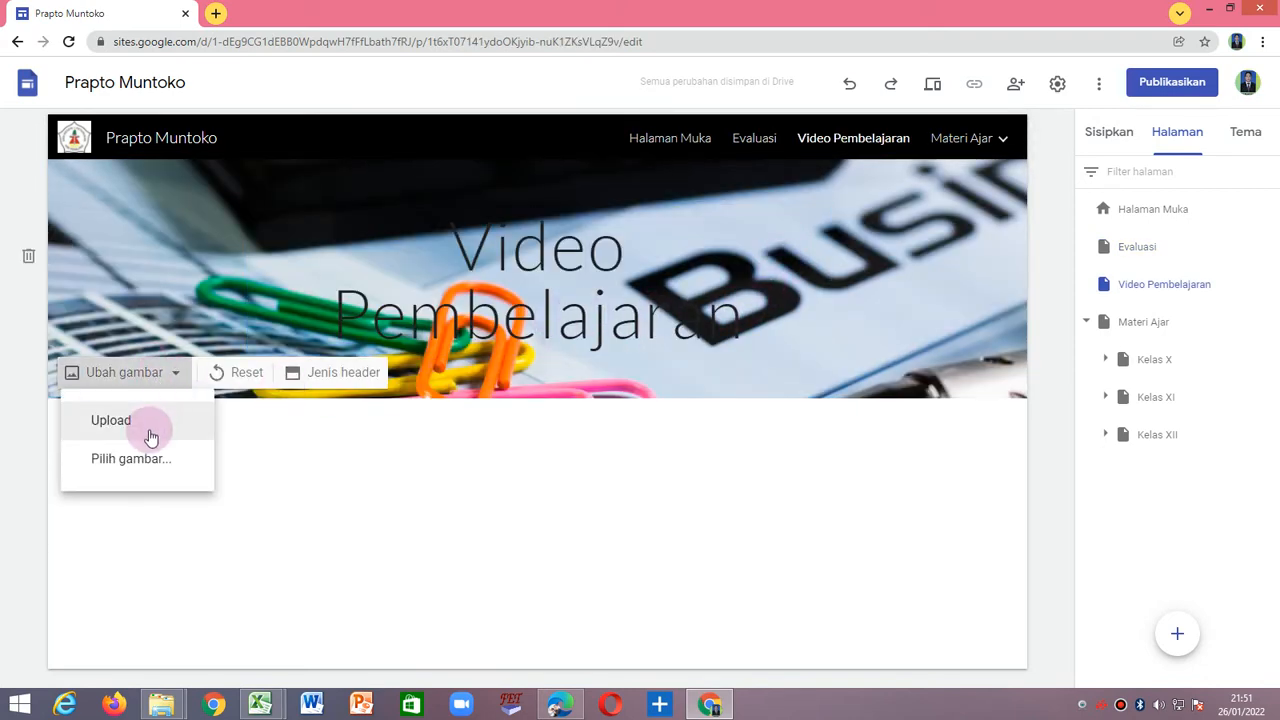
pyautogui.click(153, 426)
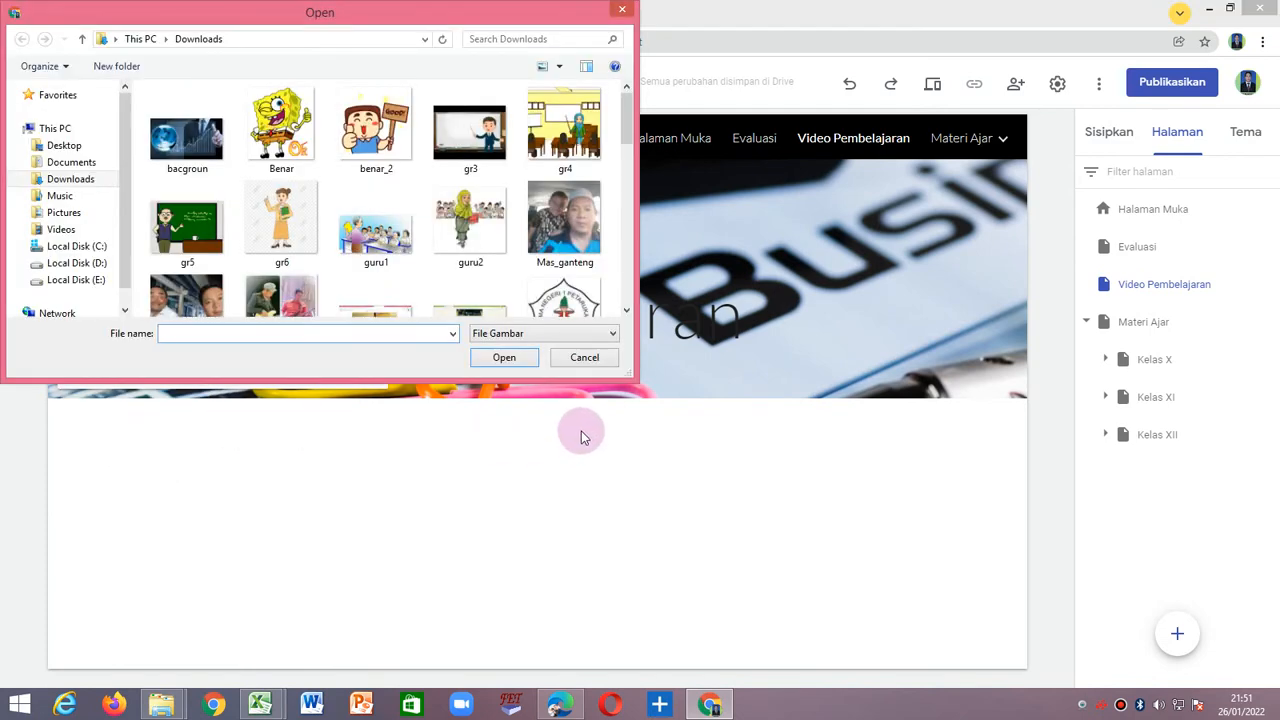
pyautogui.moveTo(636, 381); pyautogui.dragTo(971, 525)
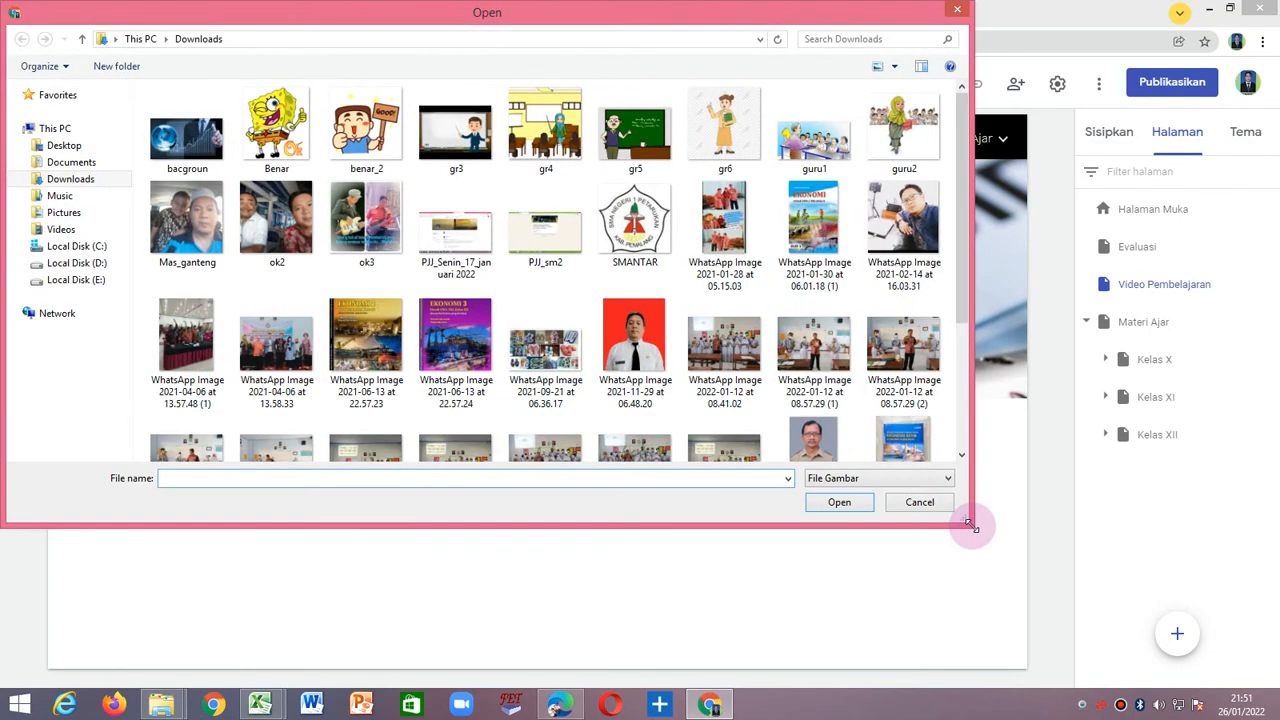
pyautogui.click(370, 330)
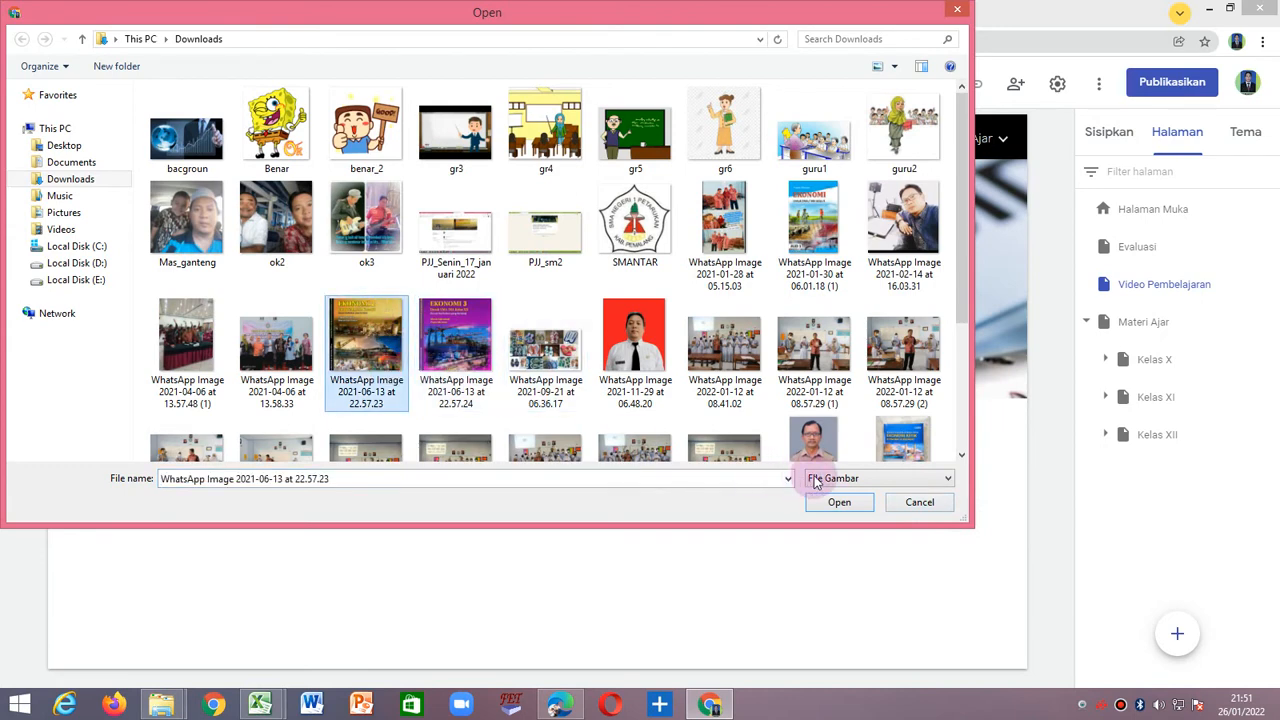
pyautogui.click(838, 502)
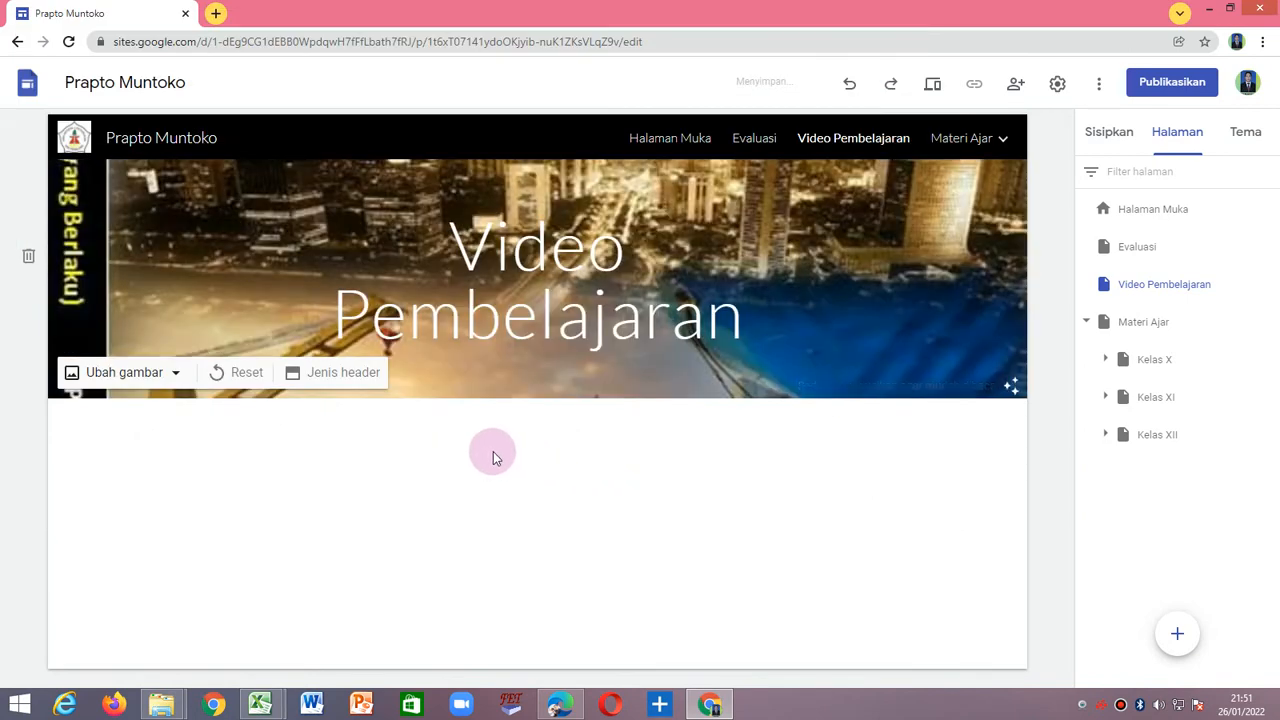
# Set the font of the Video Pembelajaran page's header title to Impact.
pyautogui.click(441, 253)
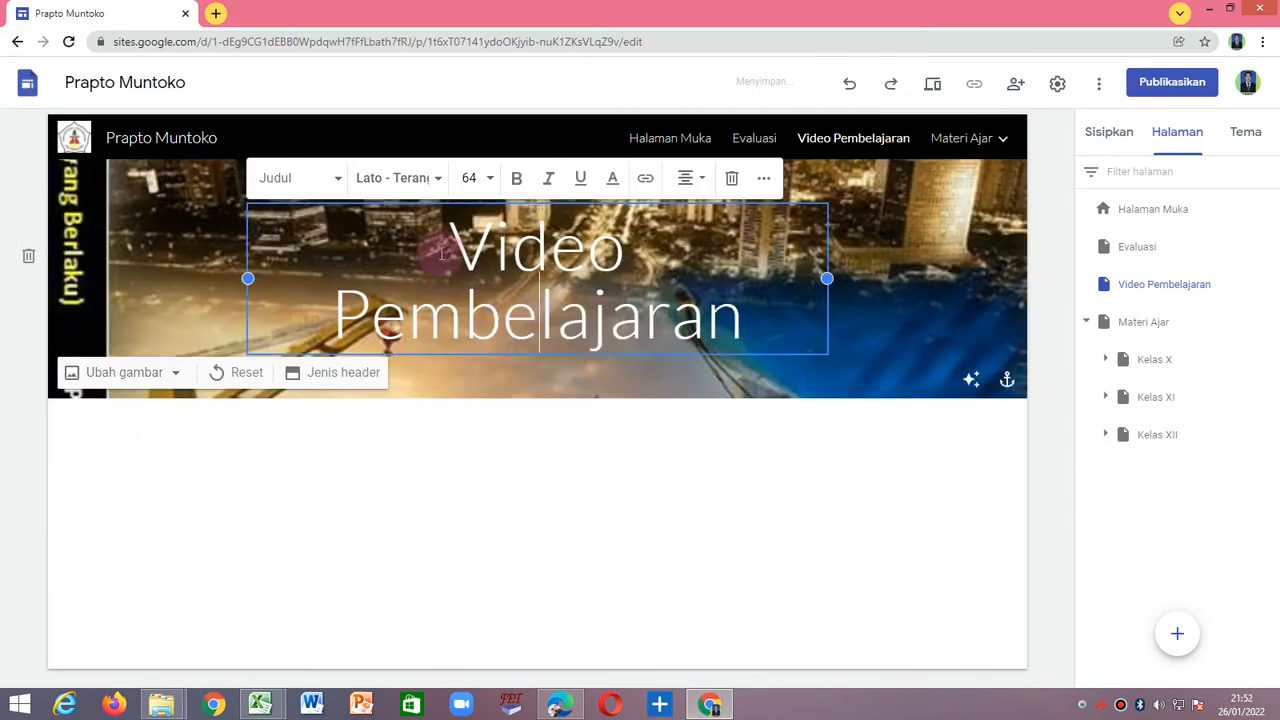
pyautogui.moveTo(441, 253); pyautogui.dragTo(710, 322)
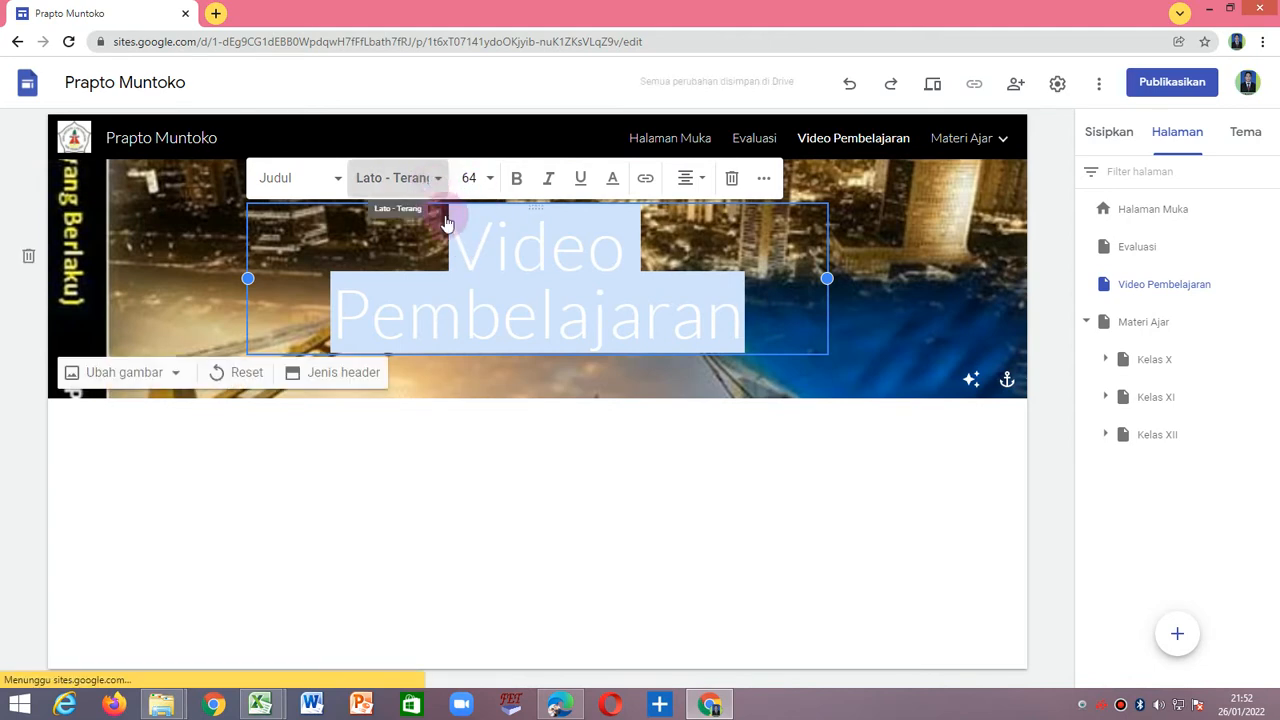
pyautogui.click(442, 182)
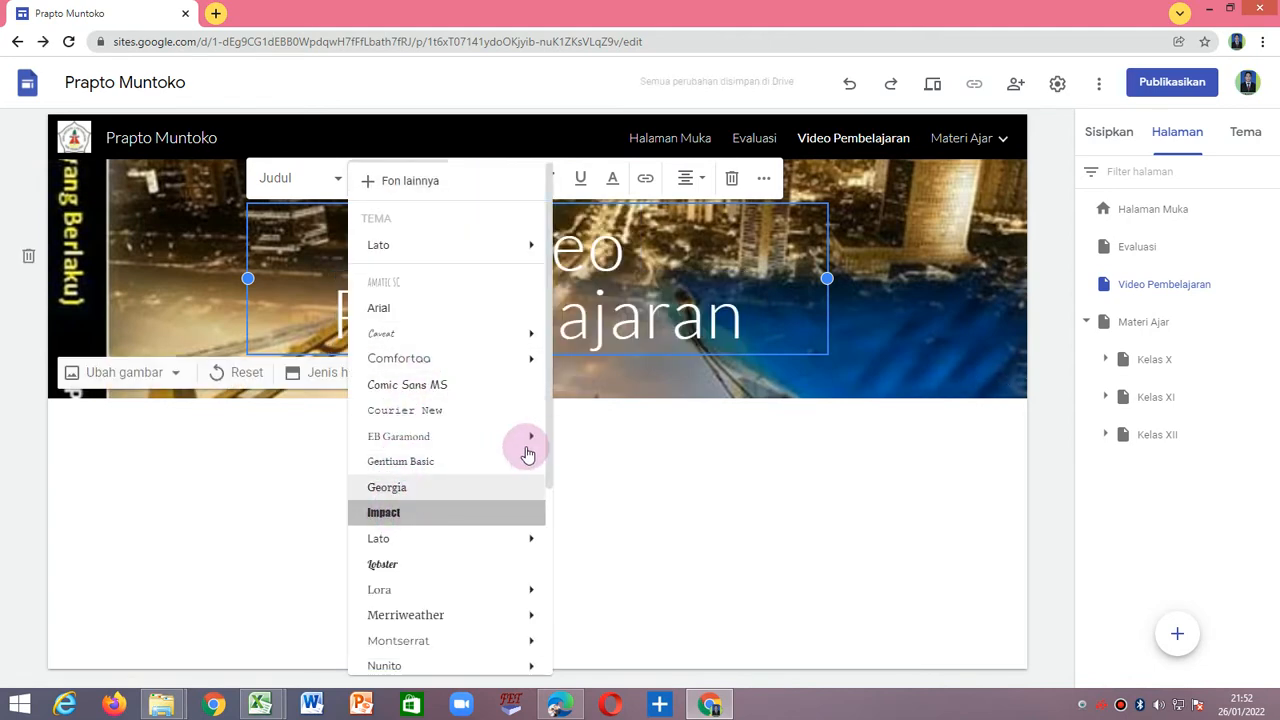
pyautogui.click(420, 512)
# Try light red and black as text colours for the Video Pembelajaran header title.
pyautogui.click(612, 178)
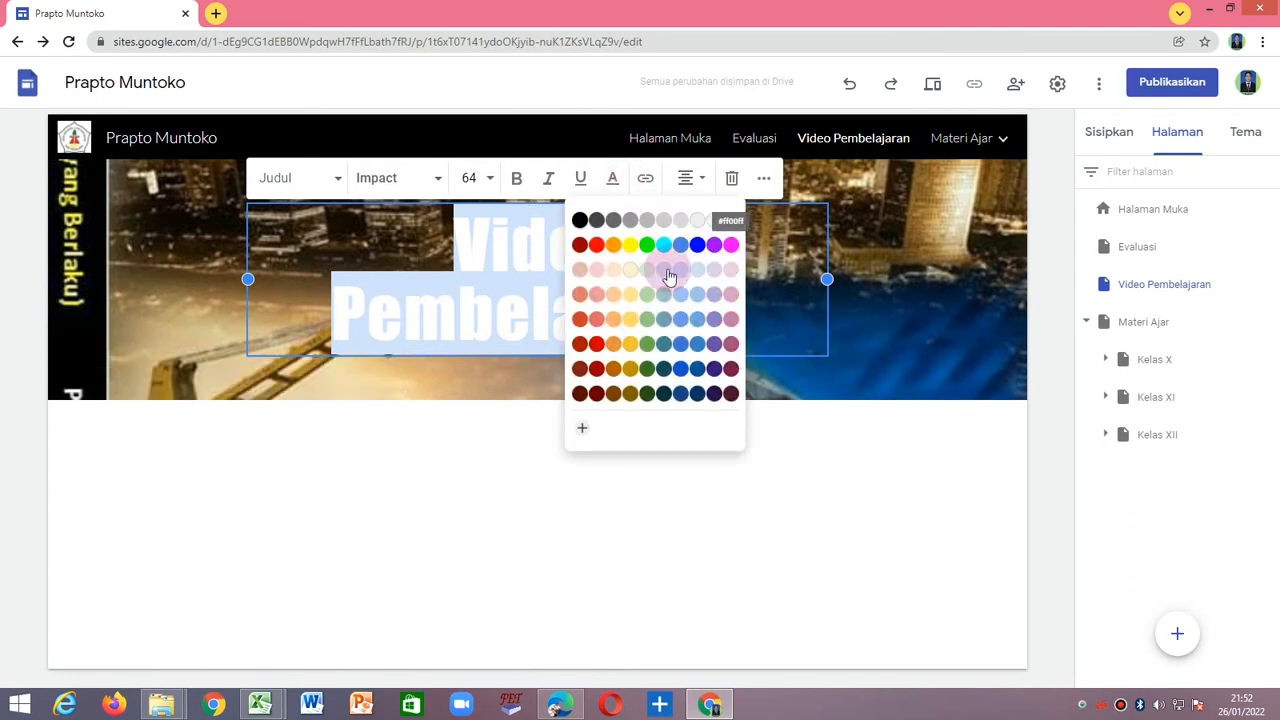
pyautogui.click(596, 294)
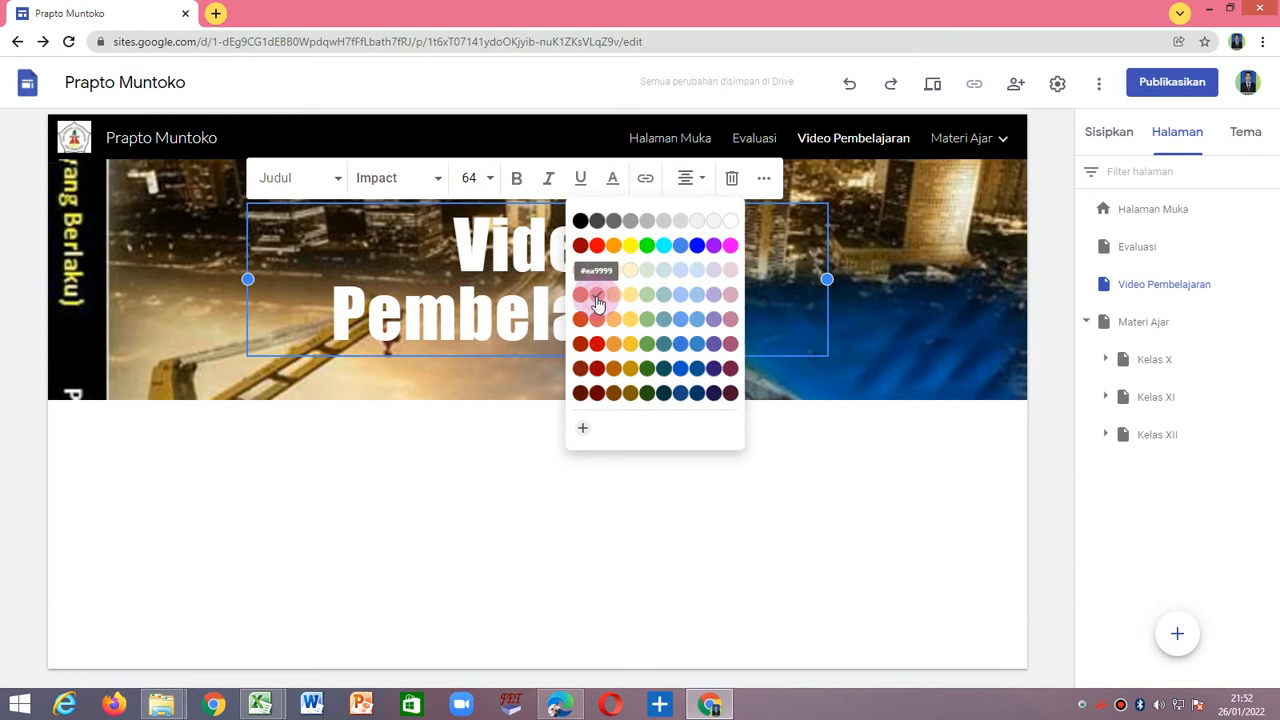
pyautogui.click(620, 461)
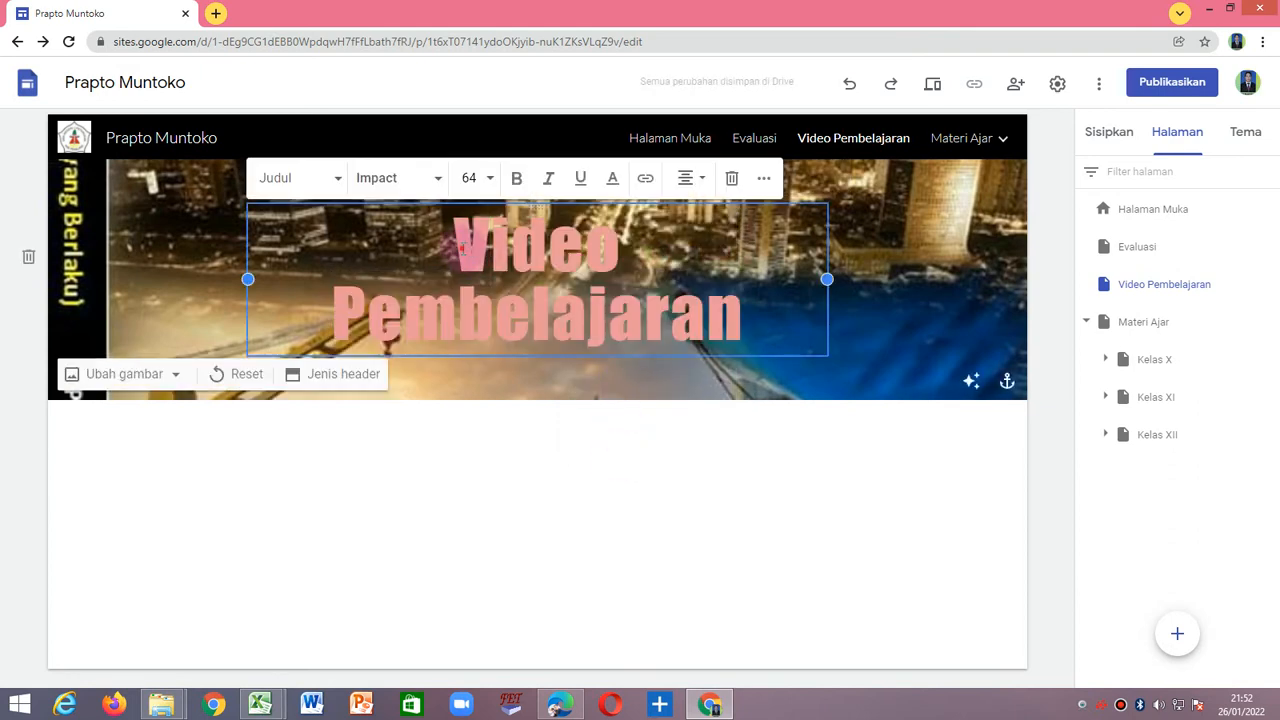
pyautogui.moveTo(463, 249); pyautogui.dragTo(764, 317)
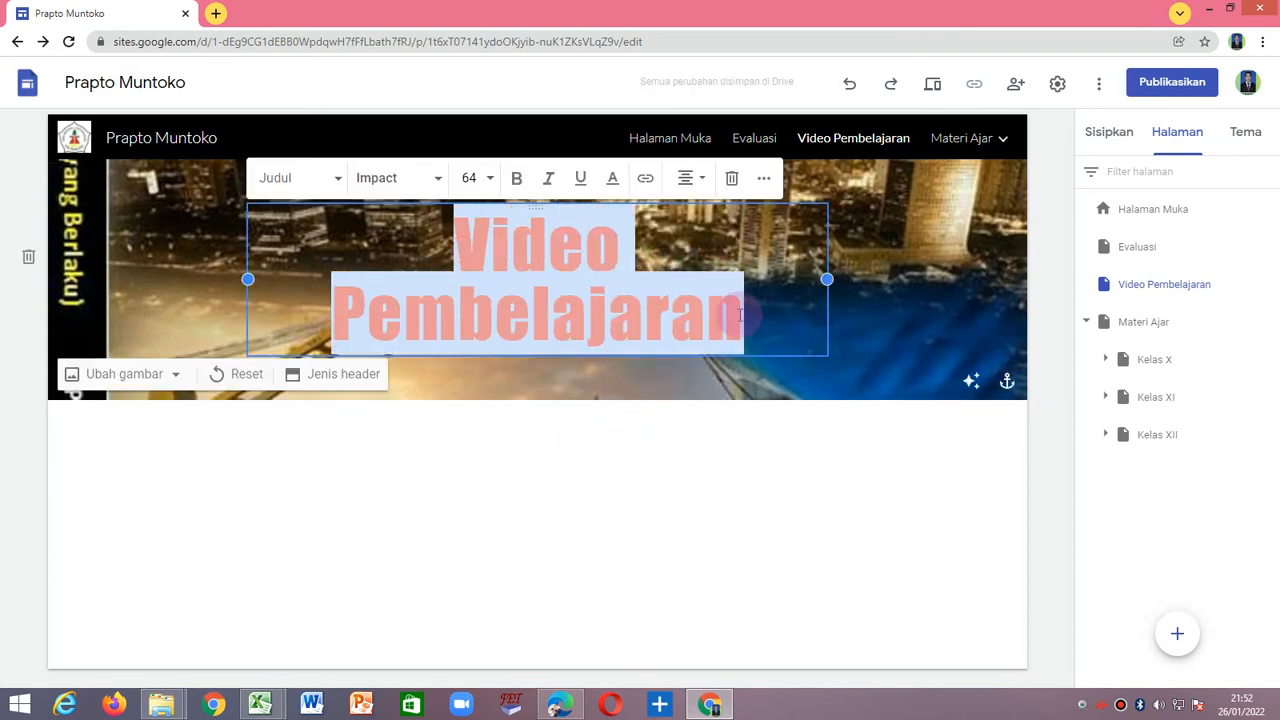
pyautogui.click(612, 178)
pyautogui.click(584, 226)
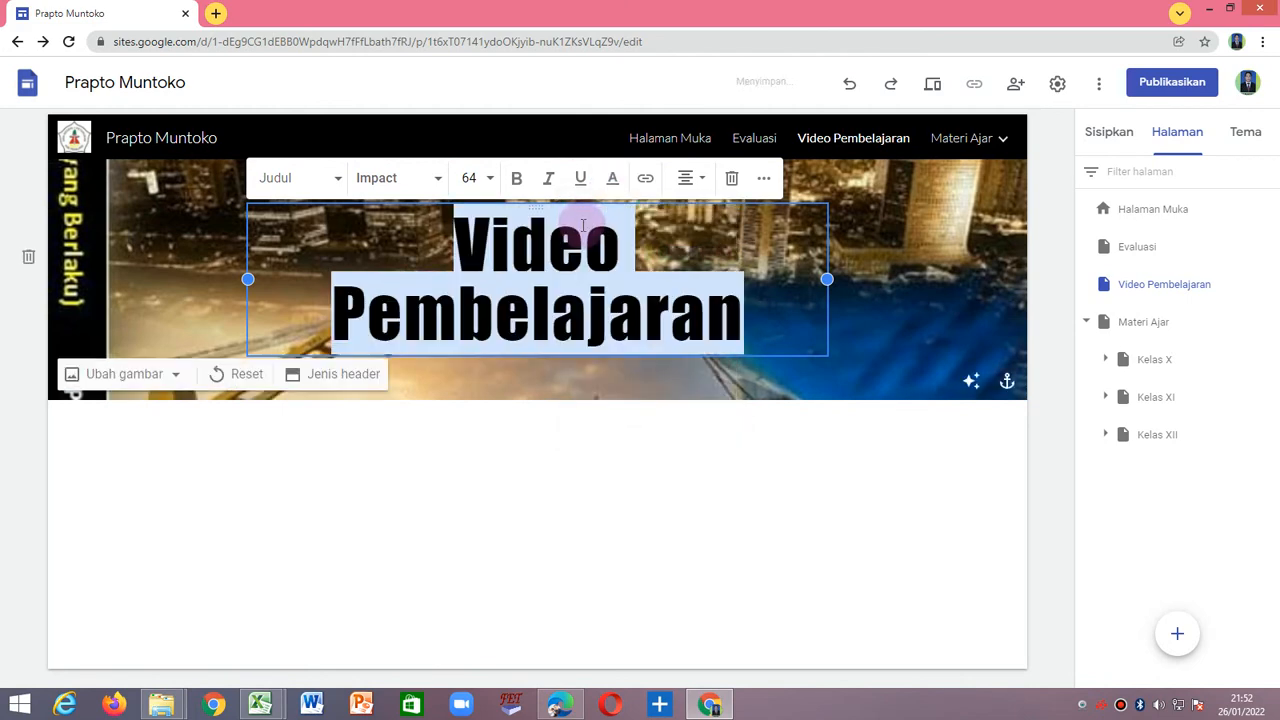
pyautogui.click(600, 491)
# Set the Video Pembelajaran header title's text colour to dark purple #20124d.
pyautogui.moveTo(460, 235); pyautogui.dragTo(742, 306)
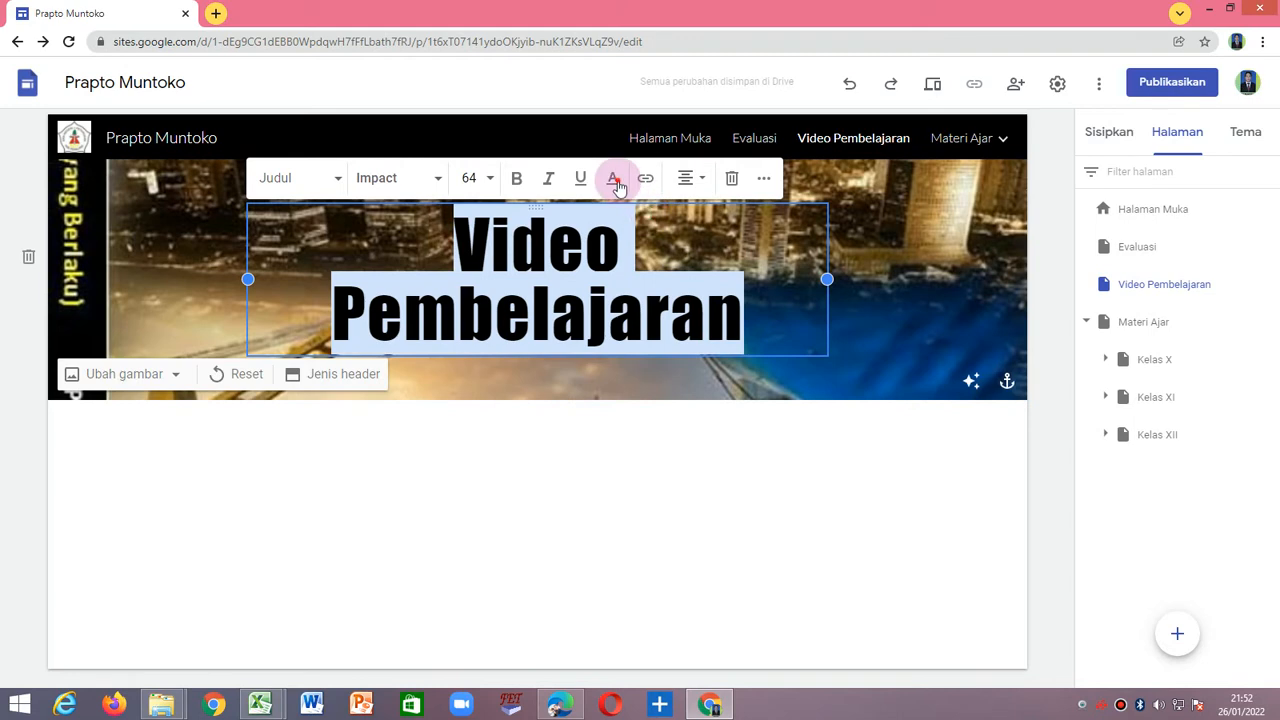
pyautogui.click(612, 178)
pyautogui.click(718, 398)
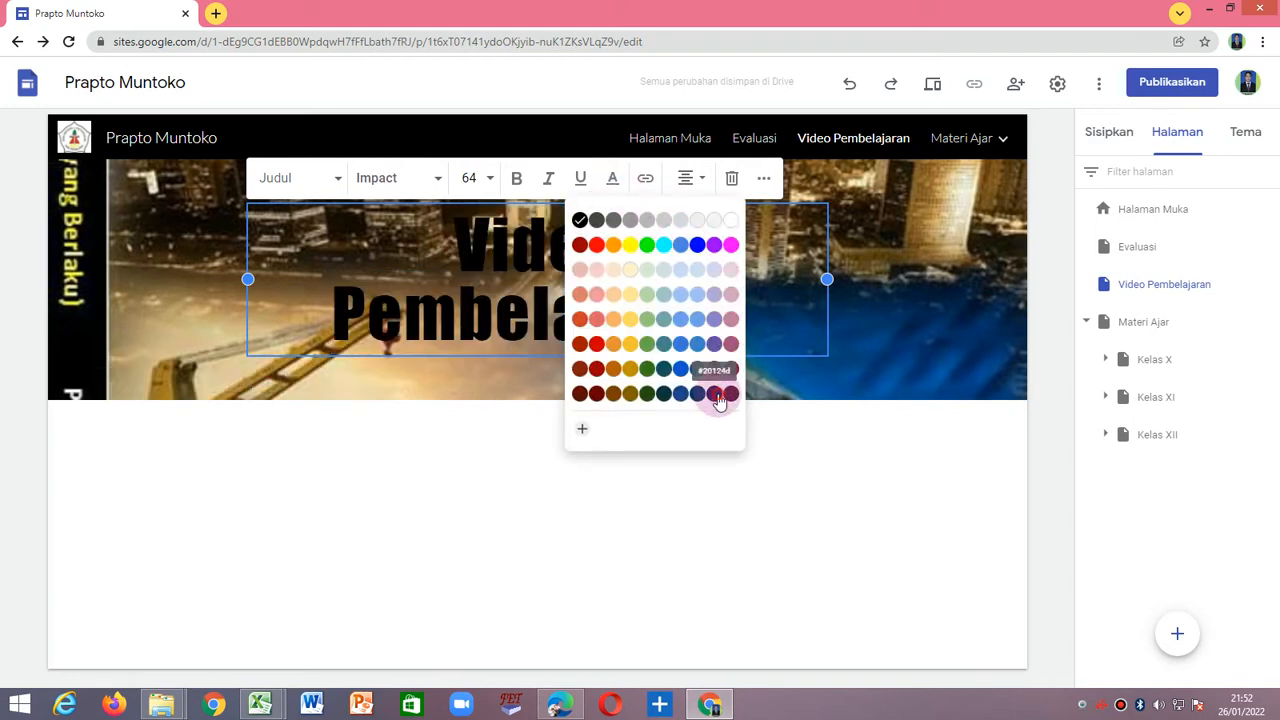
pyautogui.click(670, 447)
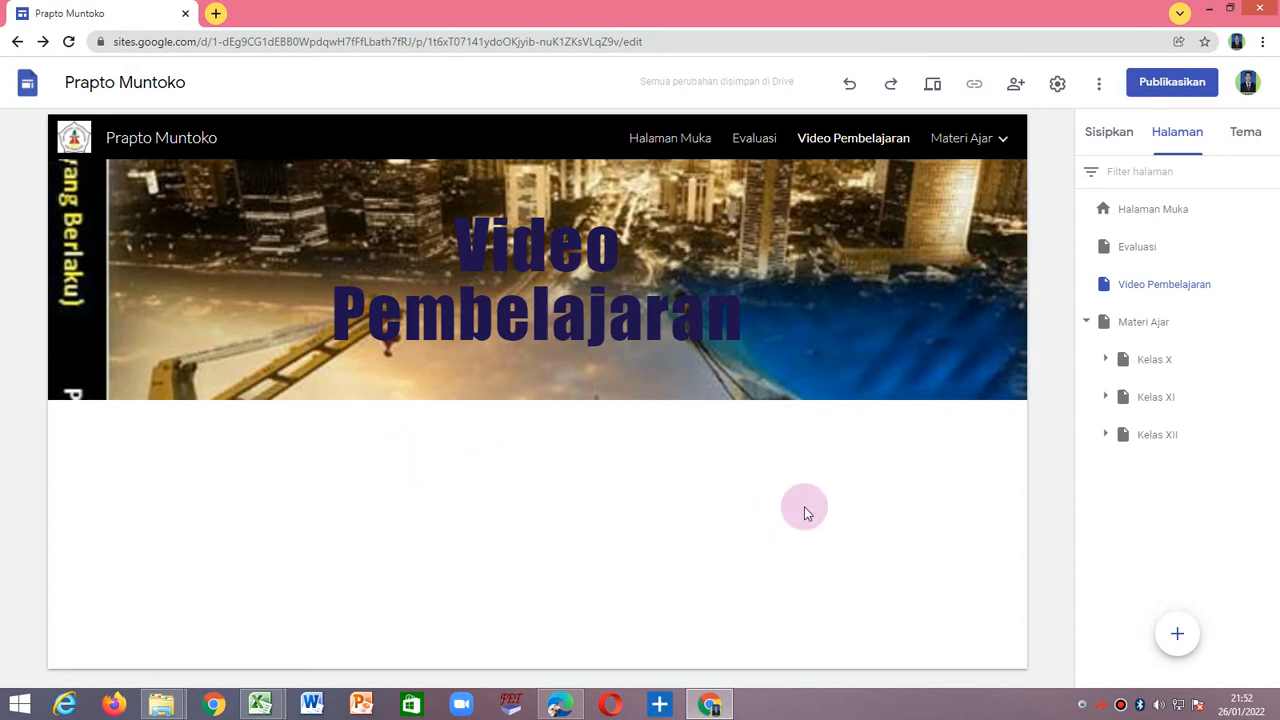
# Replace the Materi Ajar page's header image with the bacgroun picture from Downloads.
pyautogui.click(952, 137)
pyautogui.moveTo(649, 294)
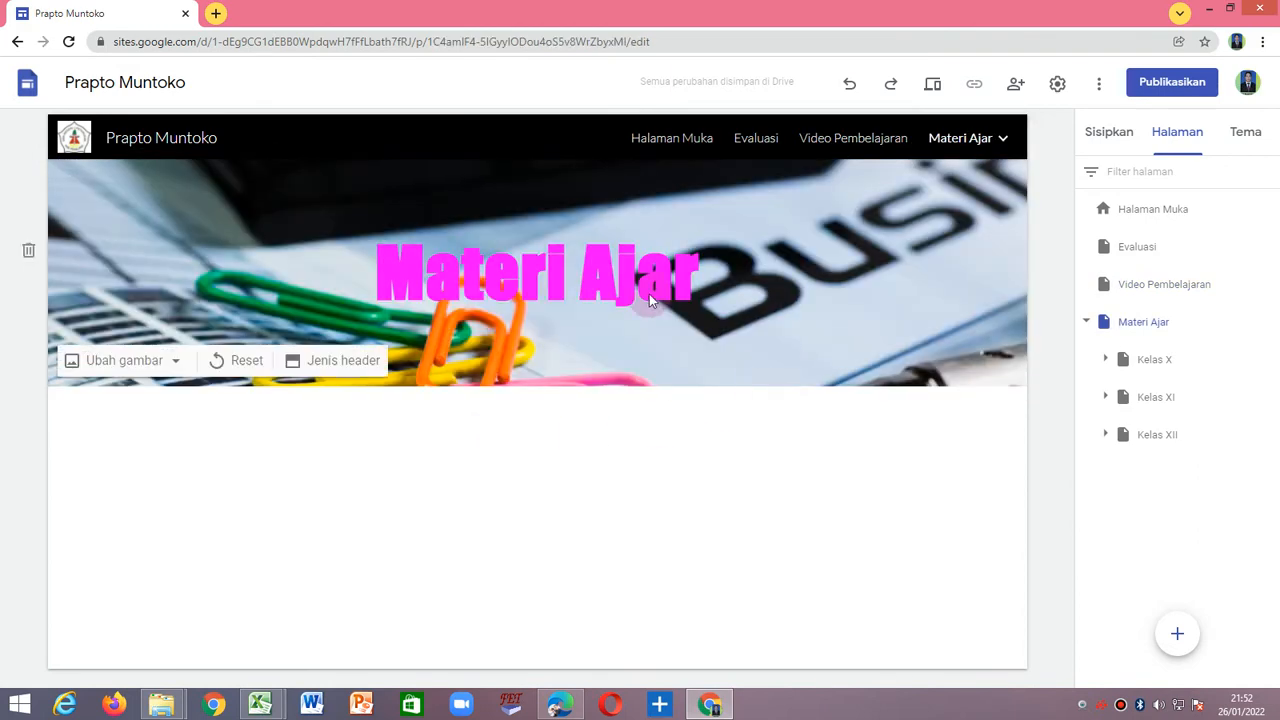
pyautogui.click(141, 362)
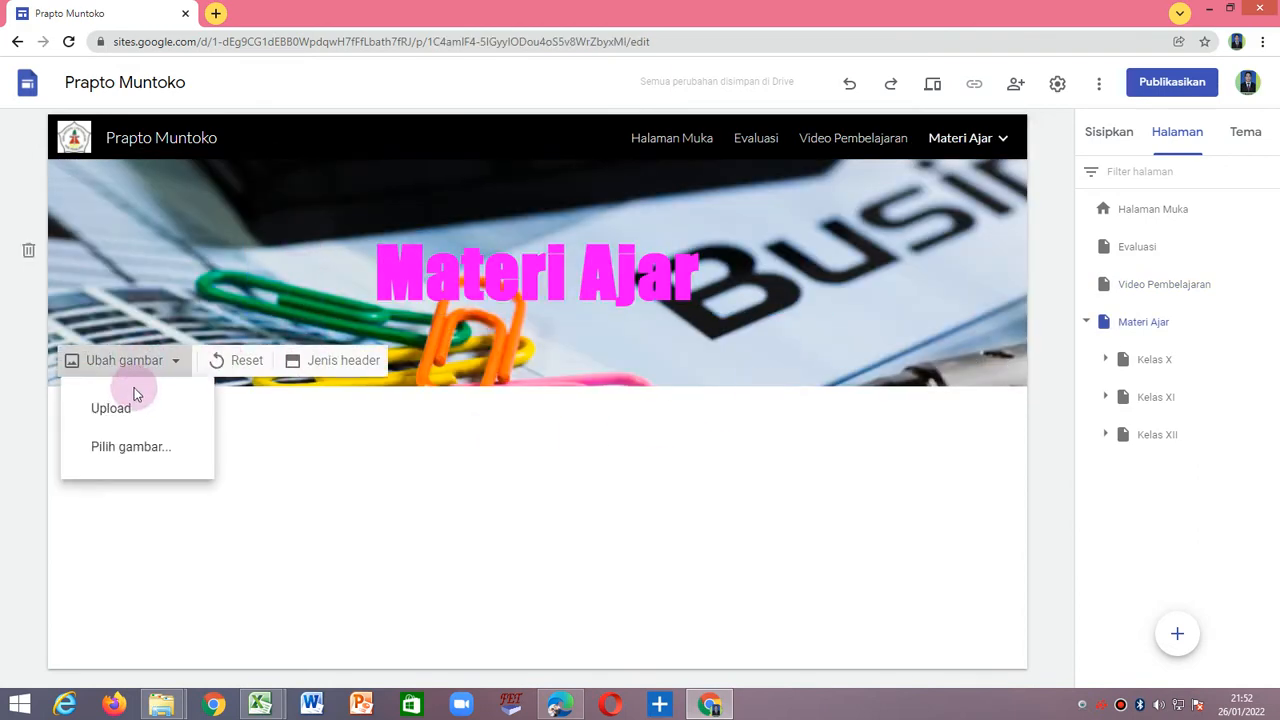
pyautogui.click(125, 412)
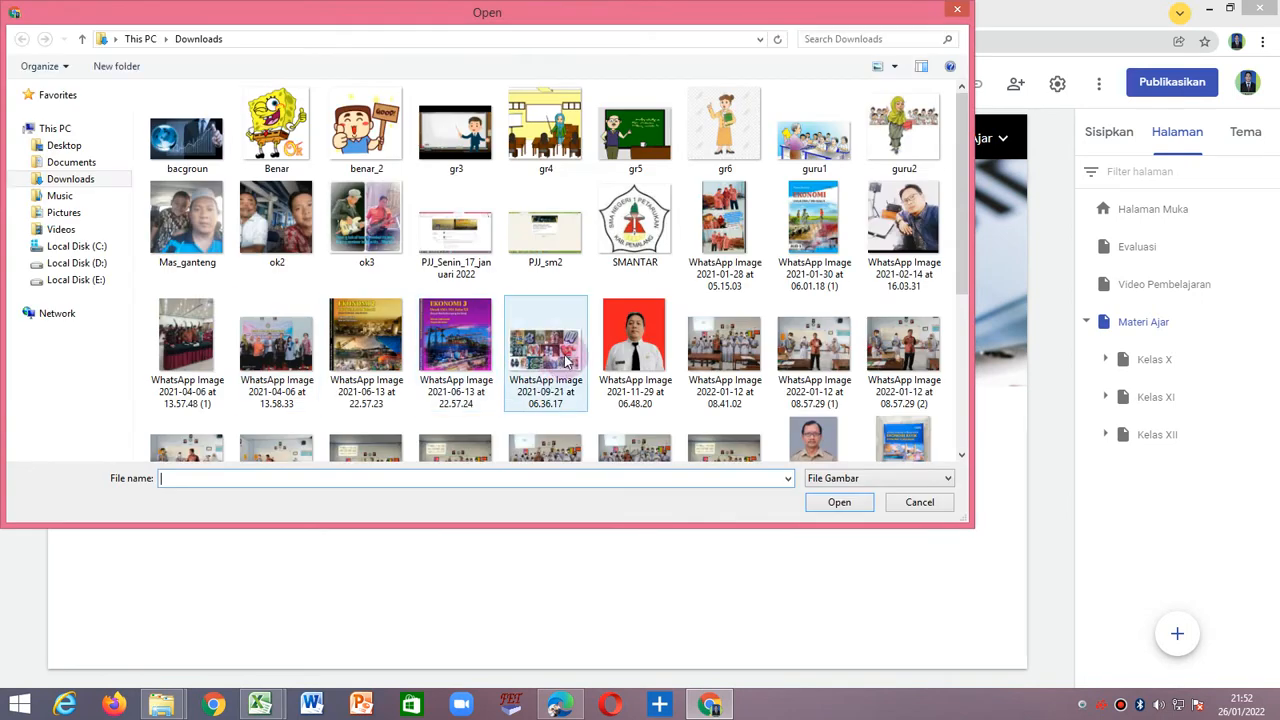
pyautogui.click(456, 340)
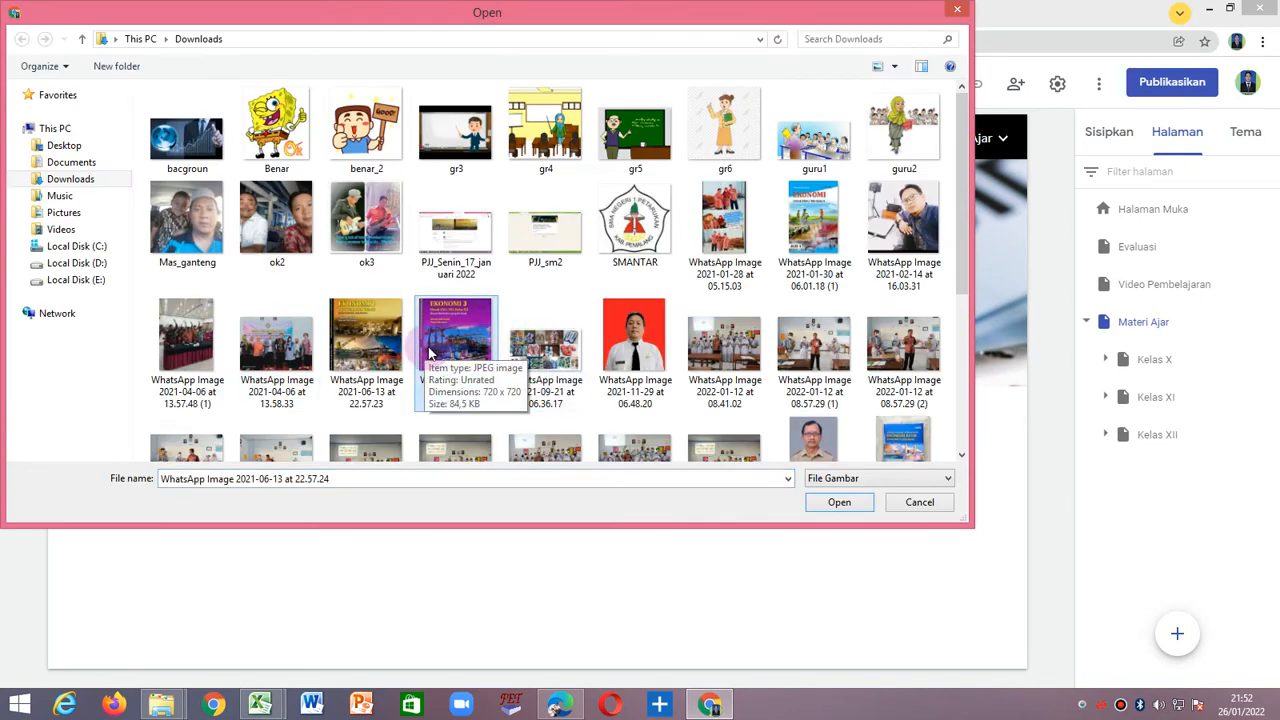
pyautogui.click(195, 157)
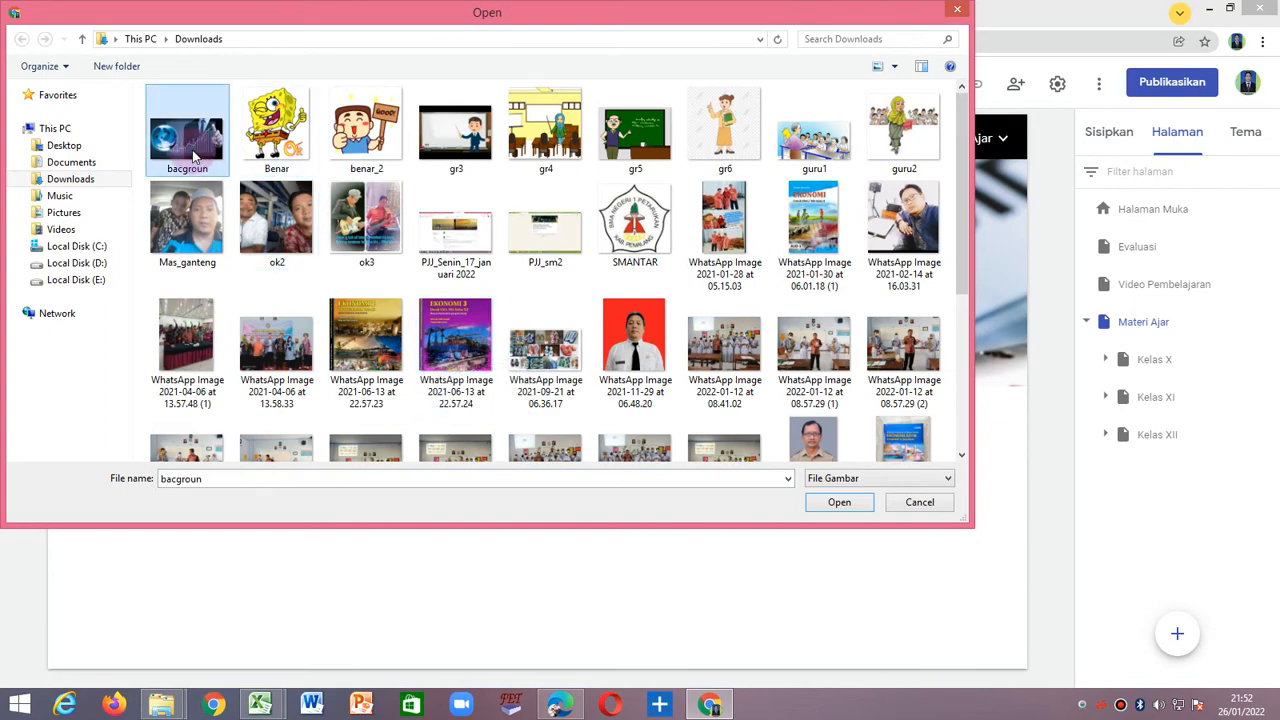
pyautogui.click(839, 502)
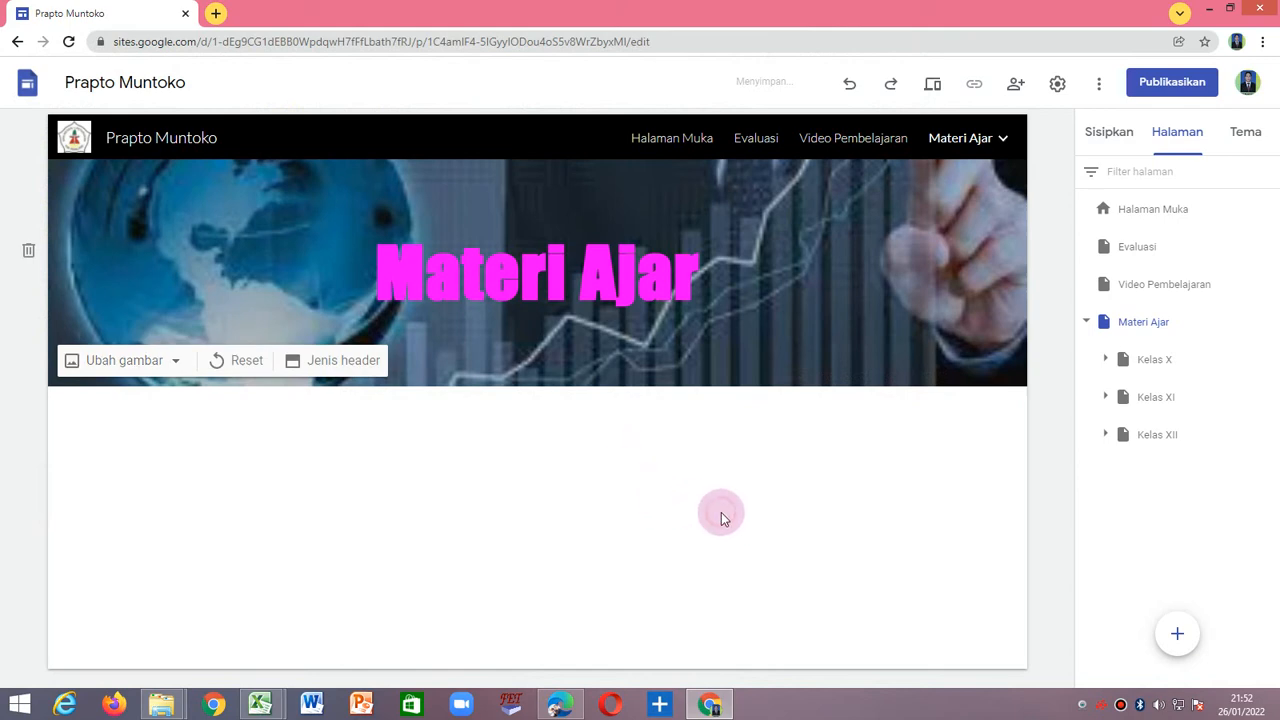
# Visit the Halaman Muka, Evaluasi, Video Pembelajaran and Materi Ajar pages through the site navigation to check their headers.
pyautogui.click(660, 138)
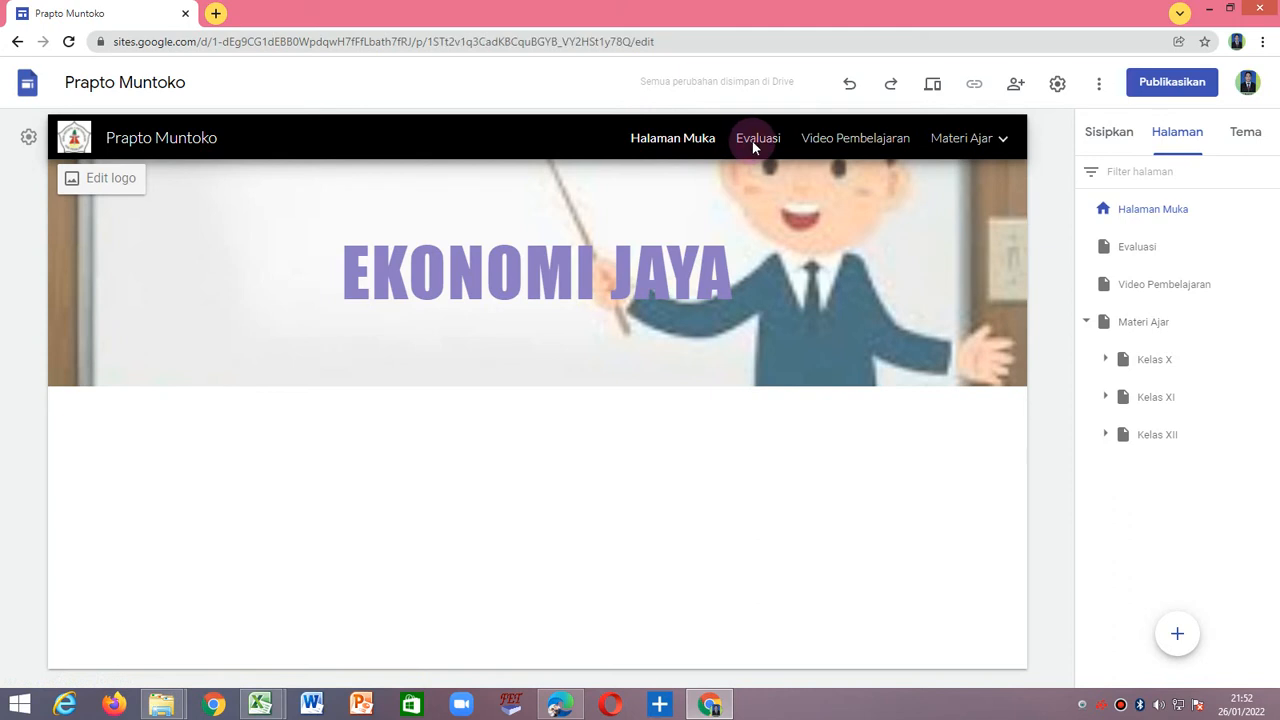
pyautogui.click(756, 145)
pyautogui.click(690, 145)
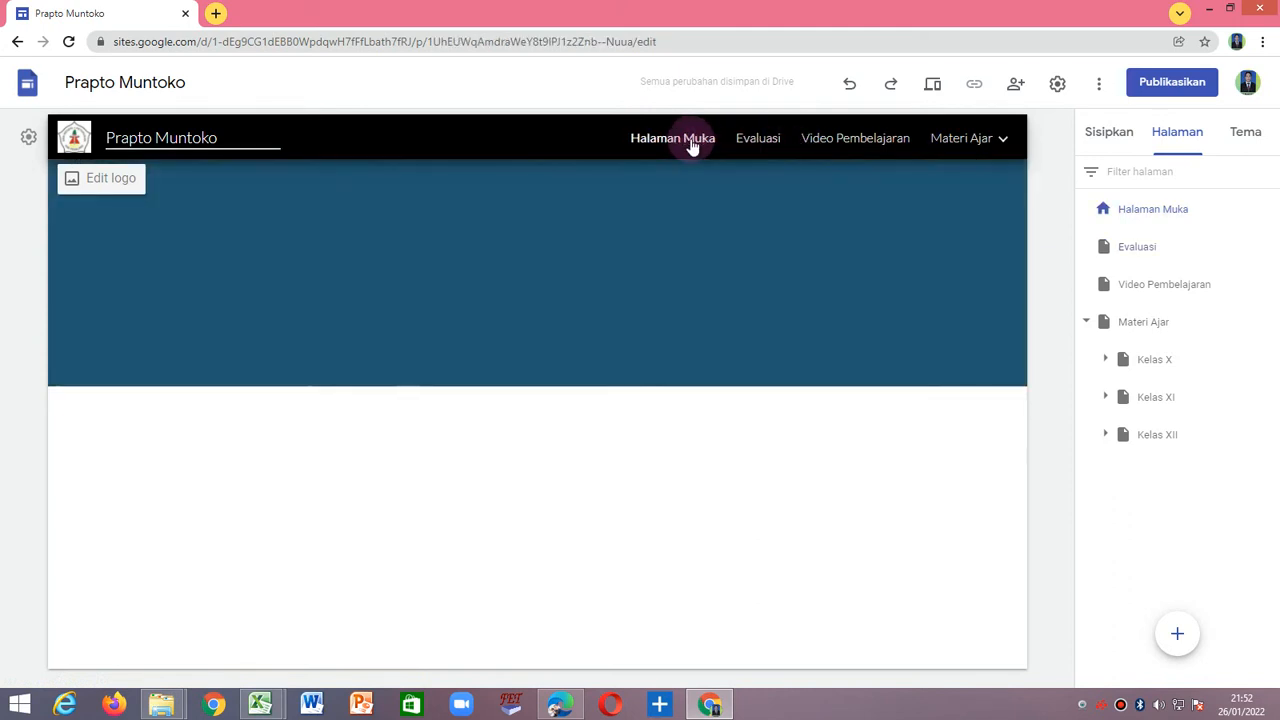
pyautogui.click(757, 143)
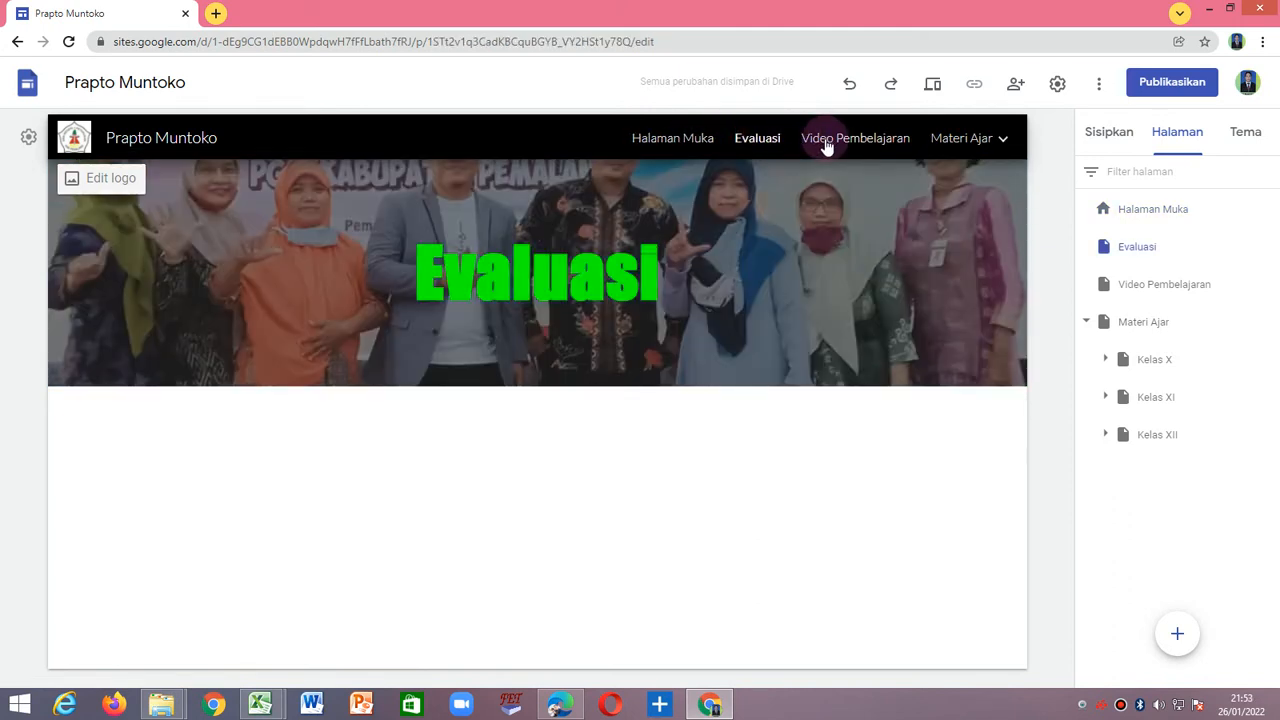
pyautogui.click(826, 146)
pyautogui.click(940, 145)
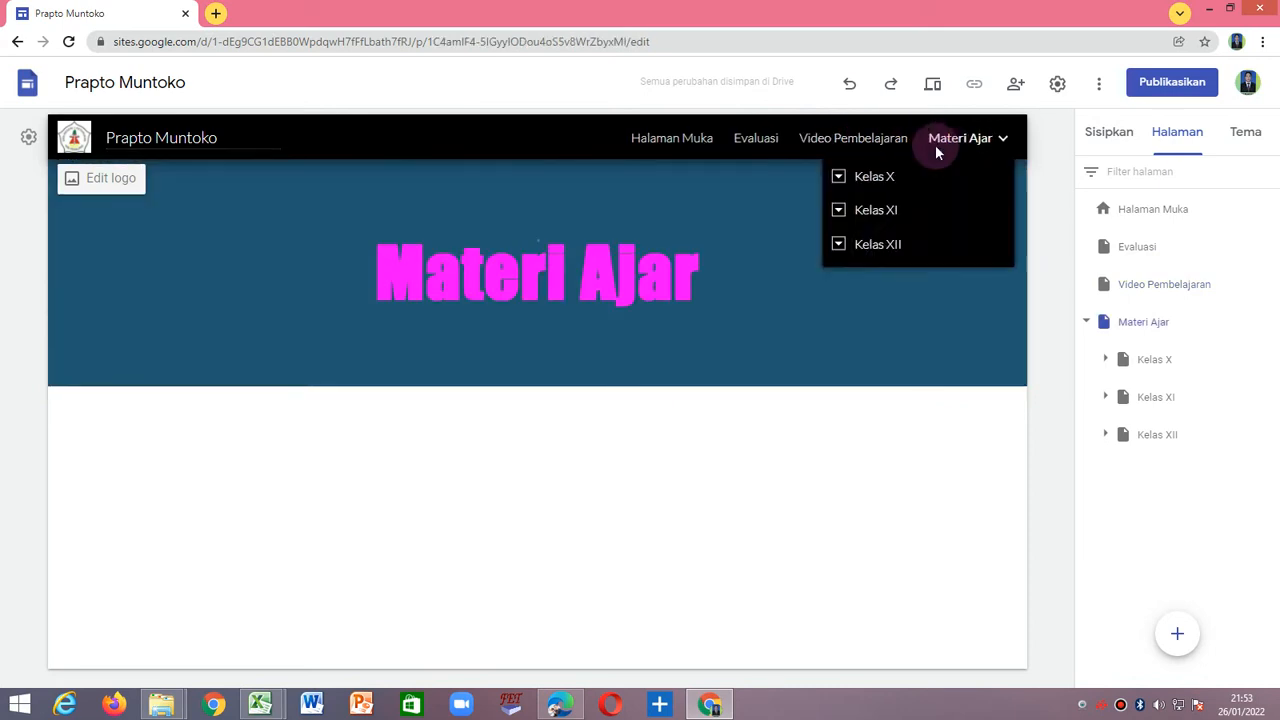
pyautogui.click(688, 143)
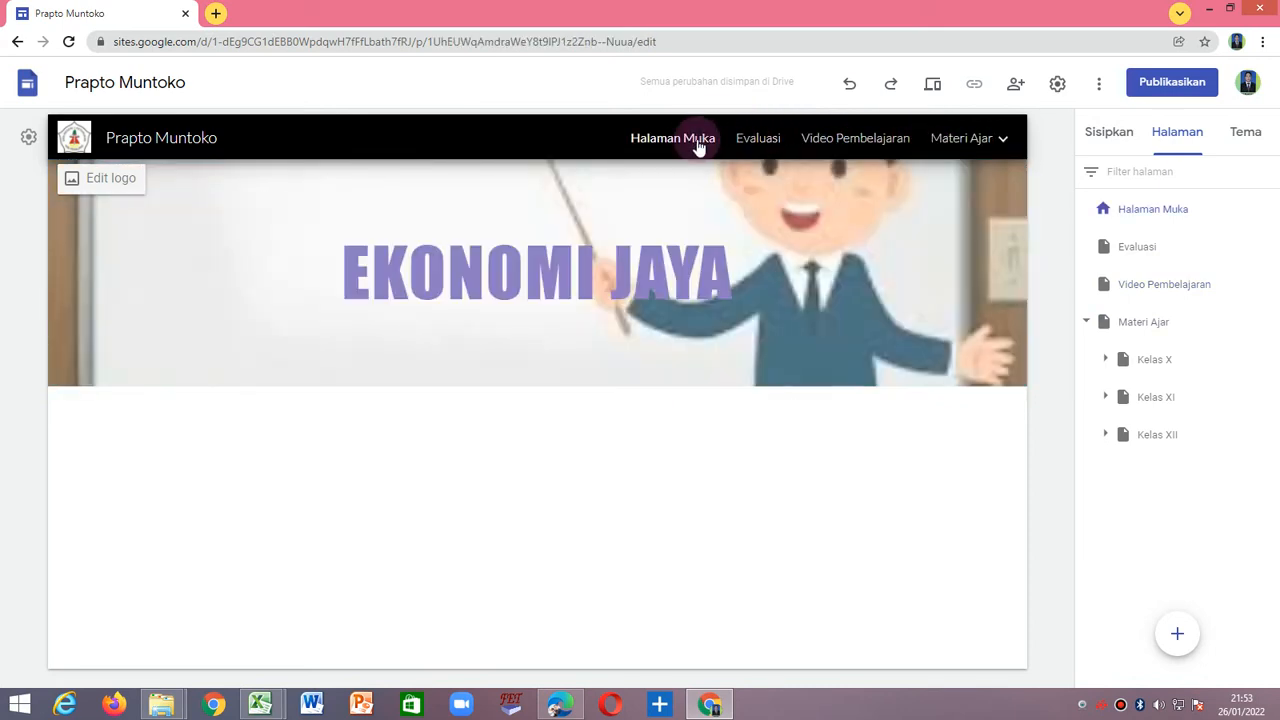
pyautogui.moveTo(987, 140)
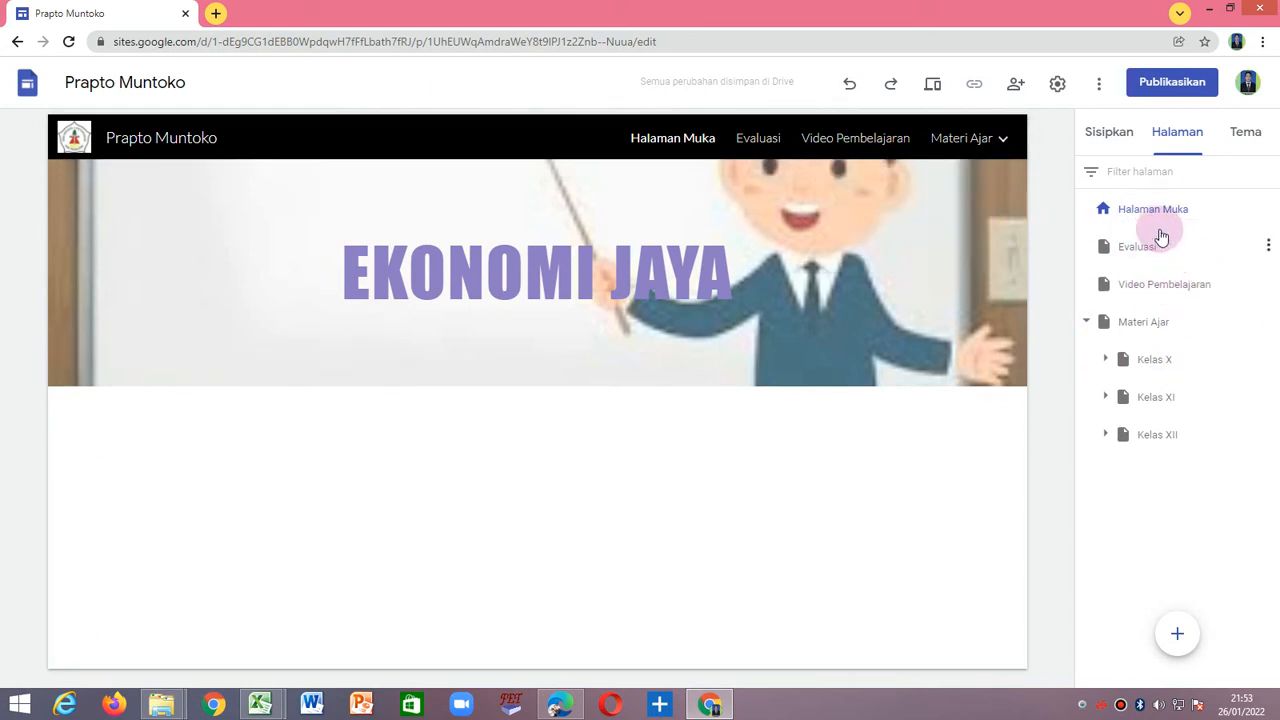
# Move the Materi Ajar page with its class subpages directly below Halaman Muka in the page order.
pyautogui.click(1165, 323)
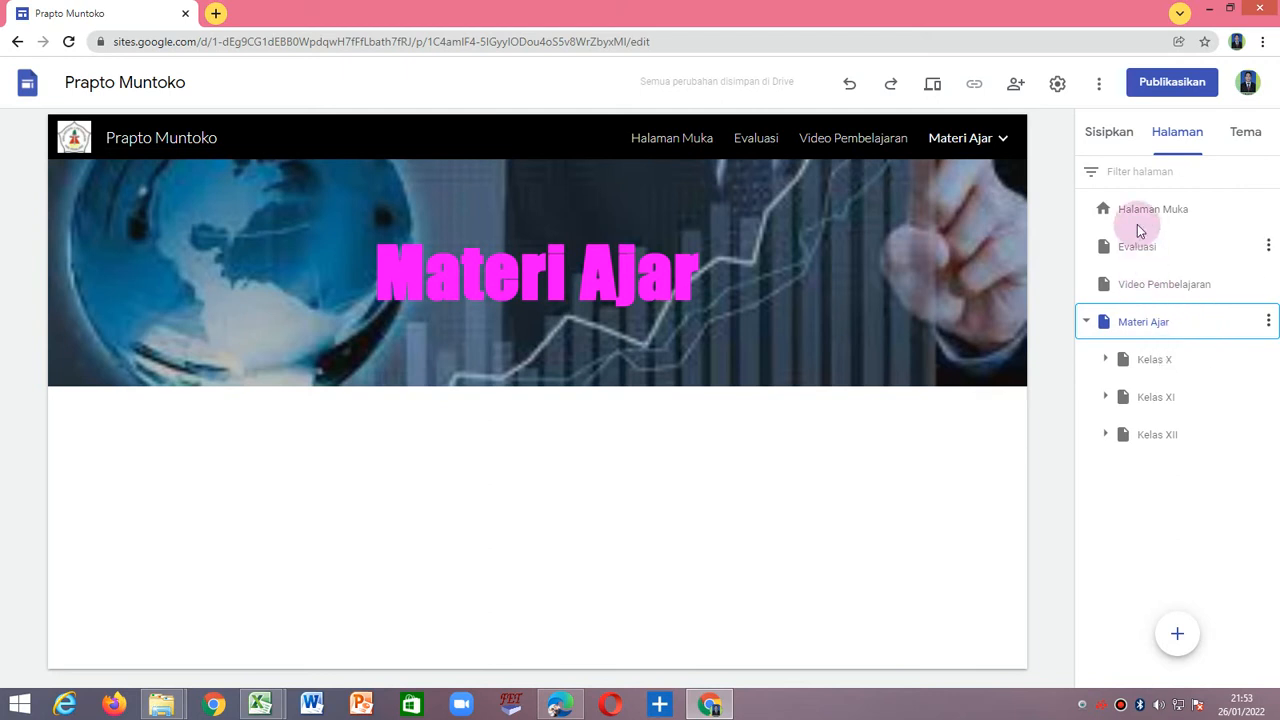
pyautogui.moveTo(1208, 323); pyautogui.dragTo(1209, 239)
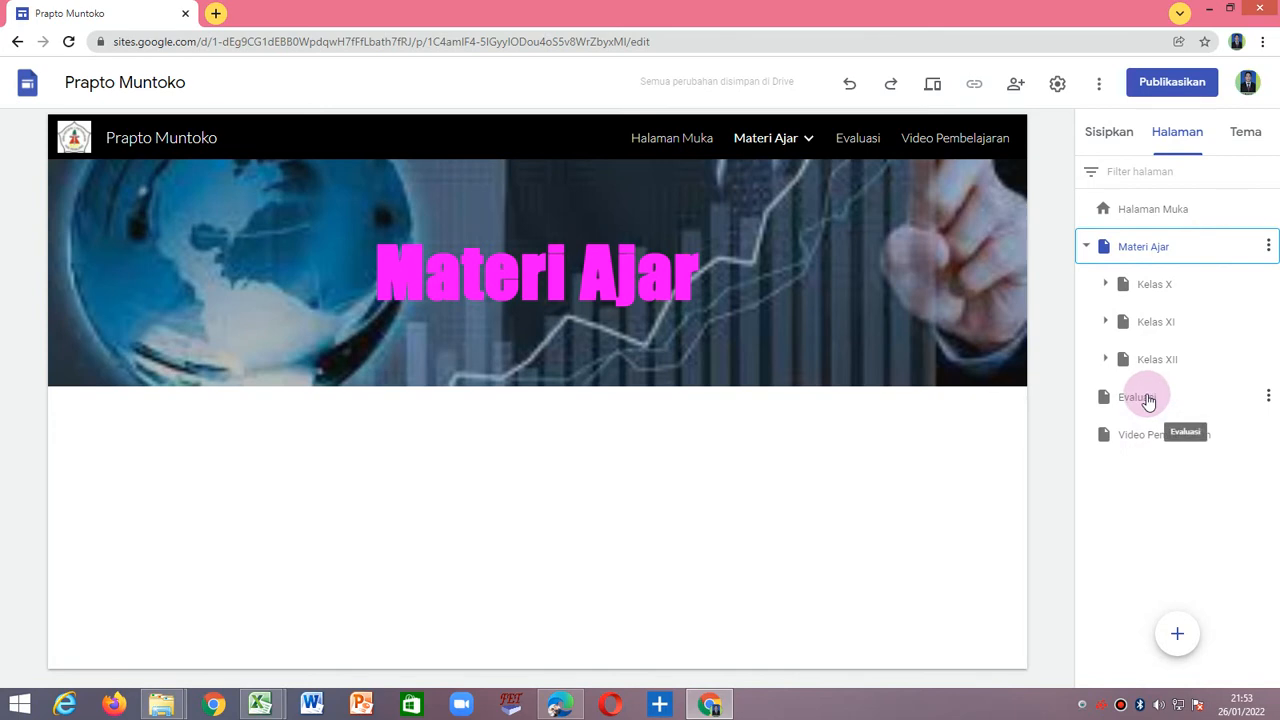
pyautogui.click(860, 140)
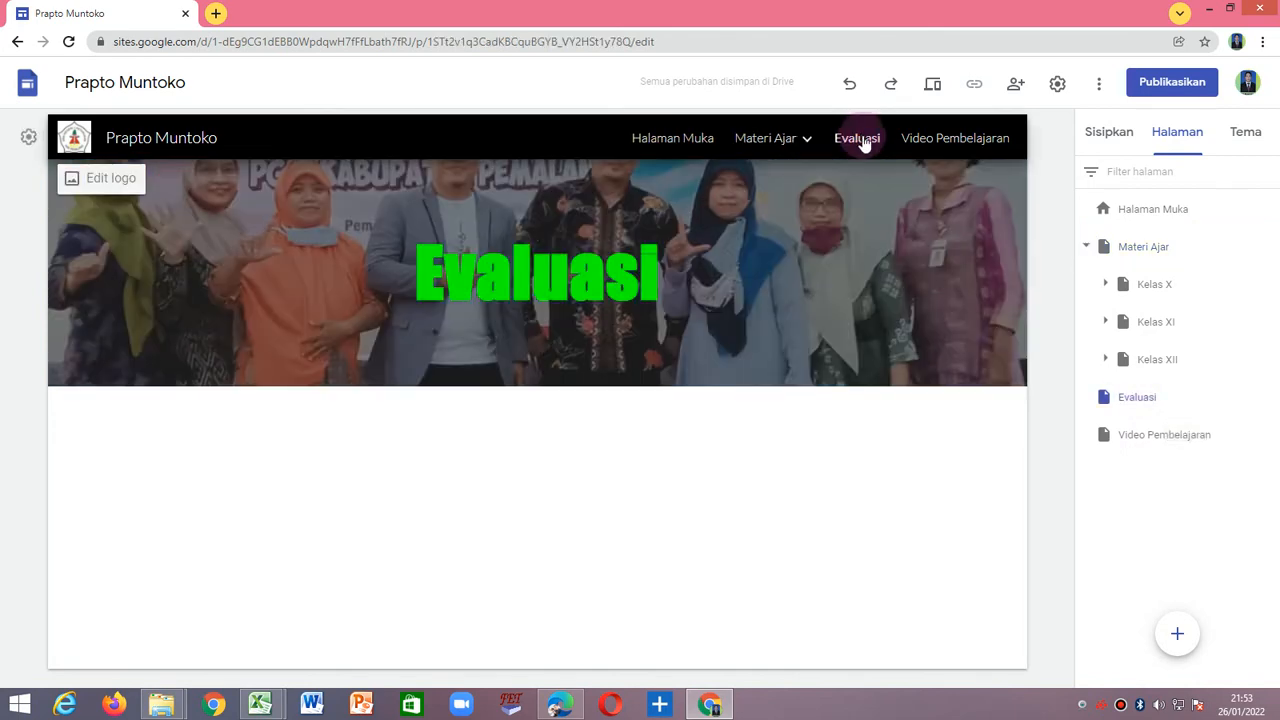
pyautogui.click(964, 146)
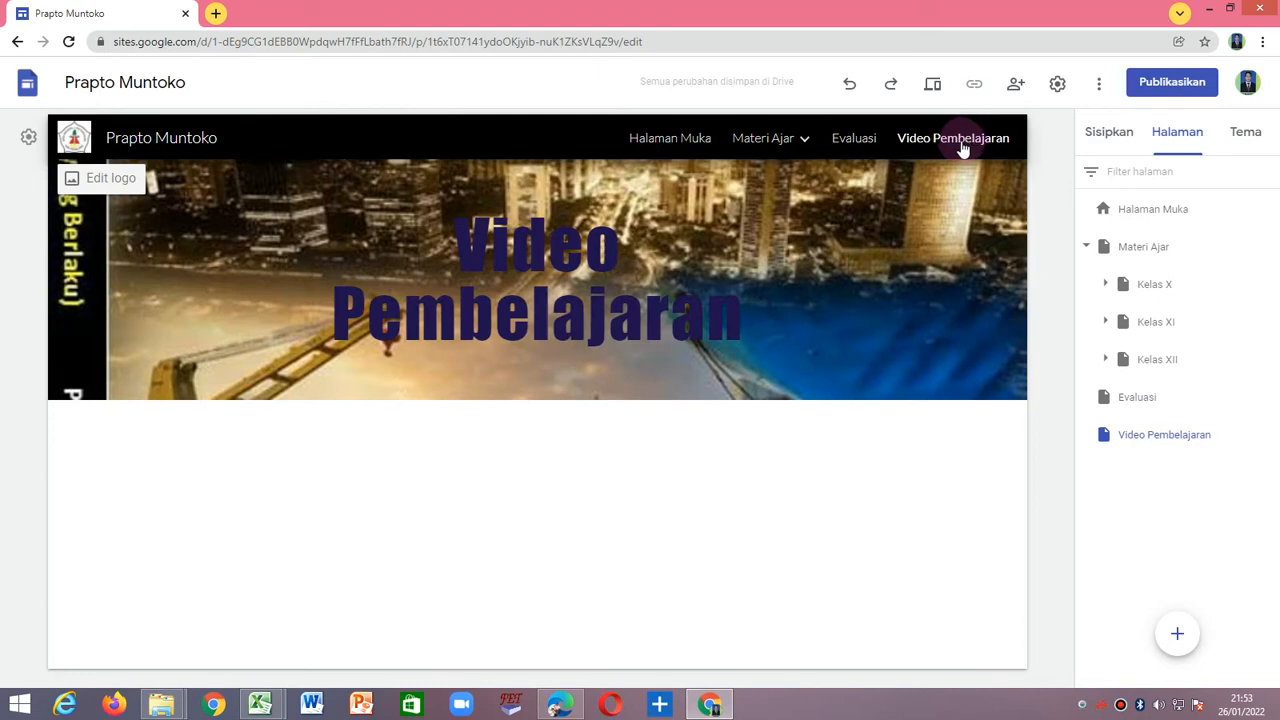
# Move the Video Pembelajaran page above Evaluasi in the page order.
pyautogui.moveTo(763, 147)
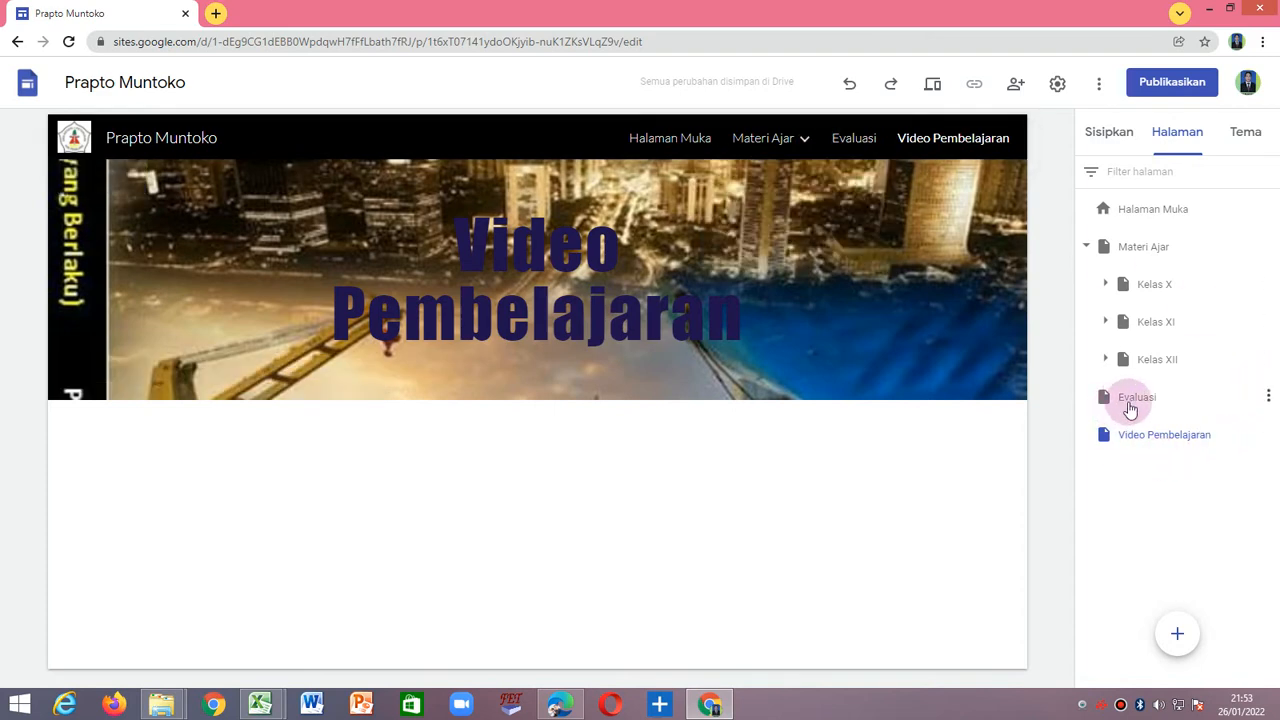
pyautogui.click(1155, 432)
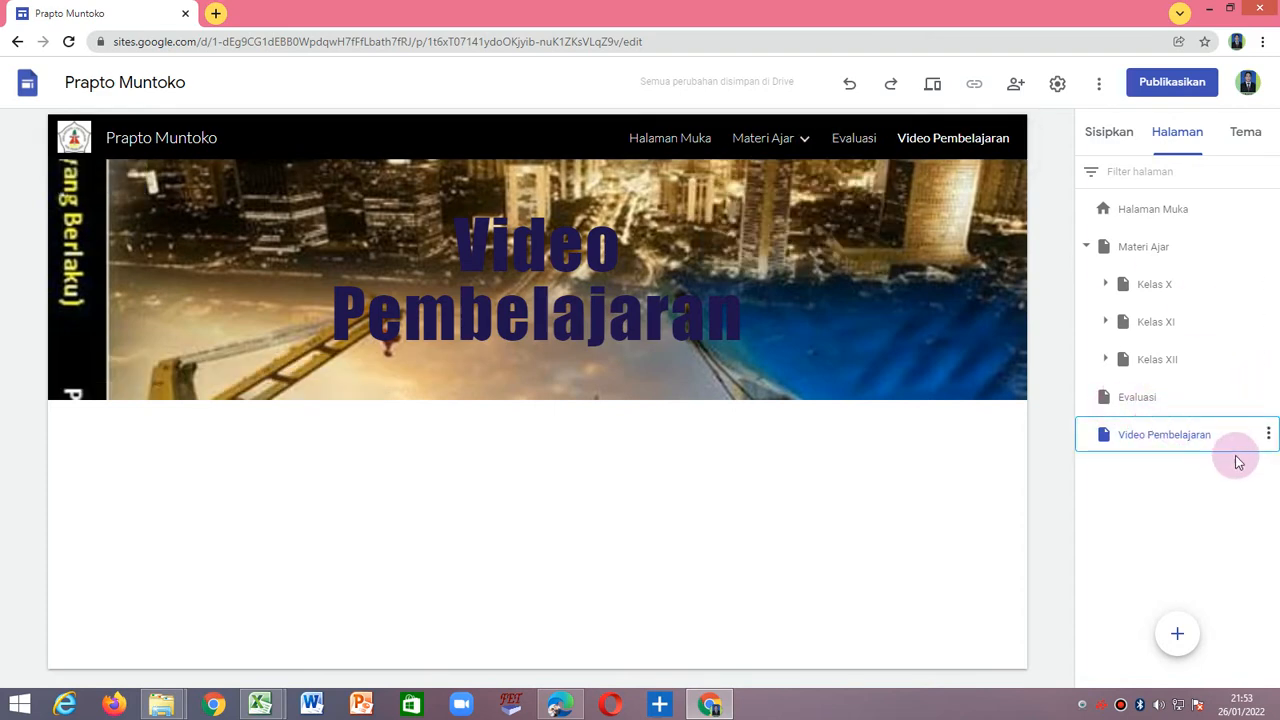
pyautogui.moveTo(1204, 438); pyautogui.dragTo(1214, 390)
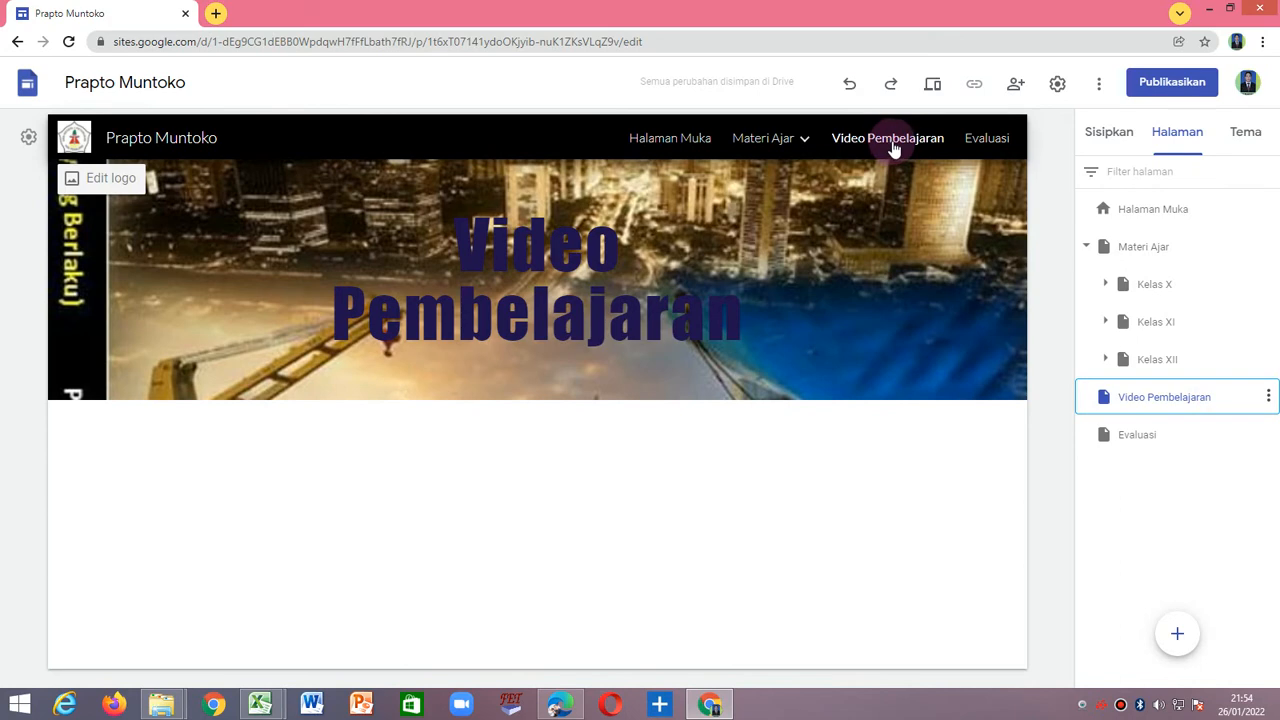
# Go through the reordered site navigation page by page and return to Halaman Muka.
pyautogui.click(995, 138)
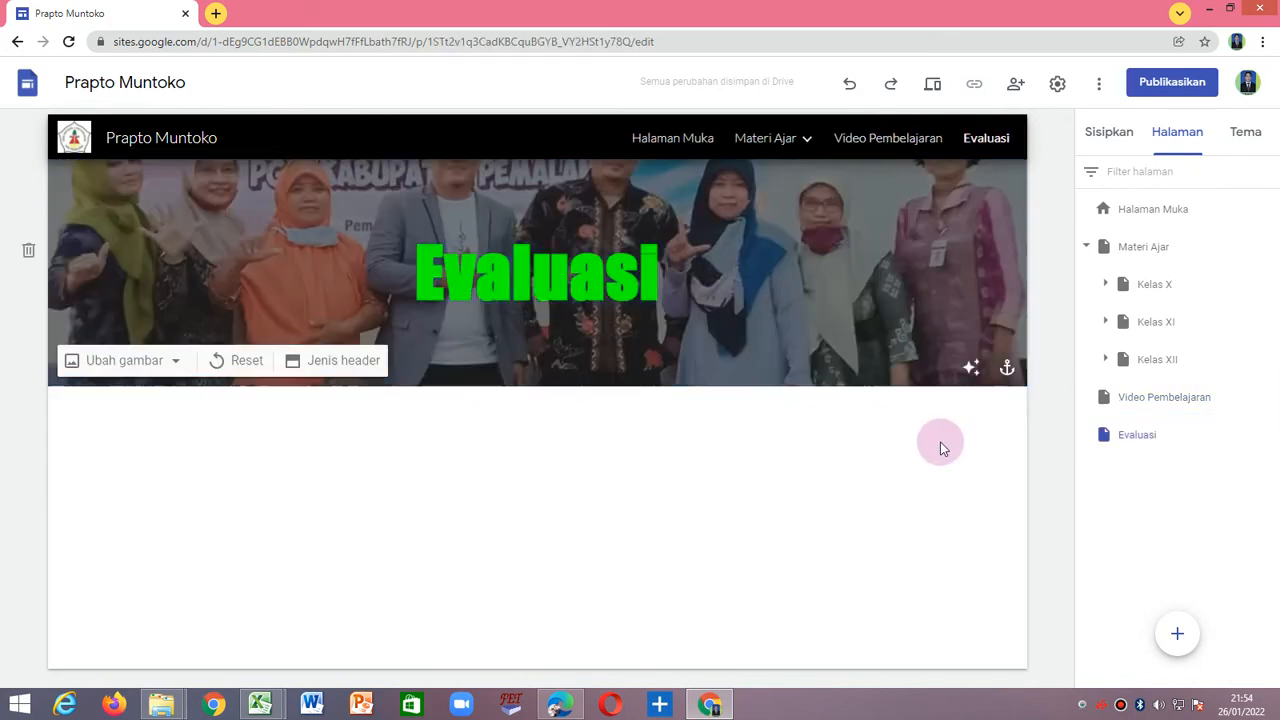
pyautogui.click(657, 142)
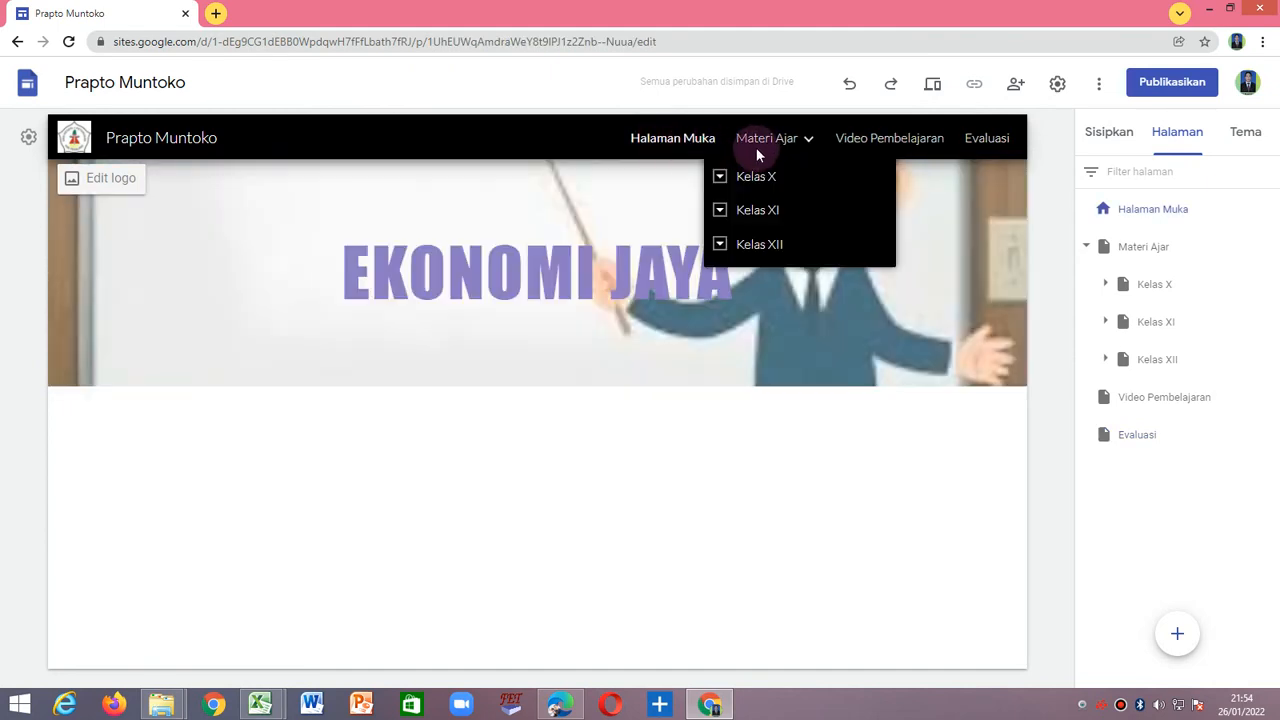
pyautogui.click(772, 143)
pyautogui.click(857, 146)
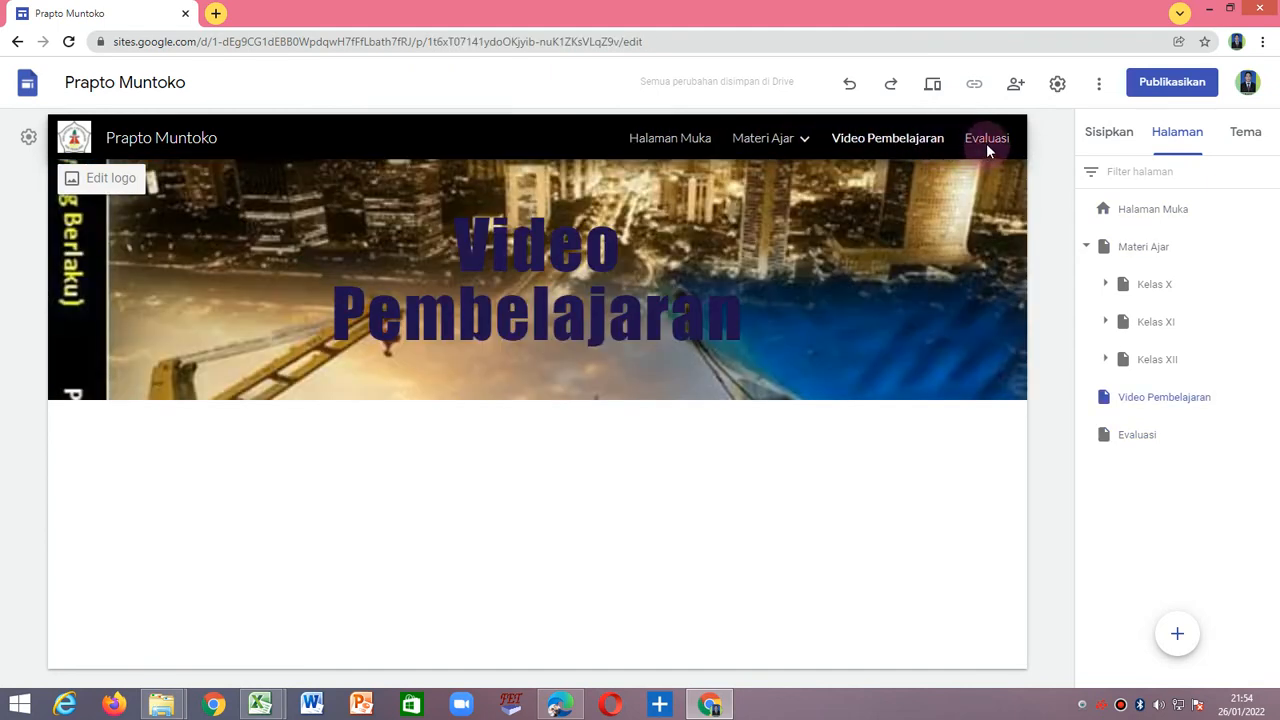
pyautogui.click(700, 140)
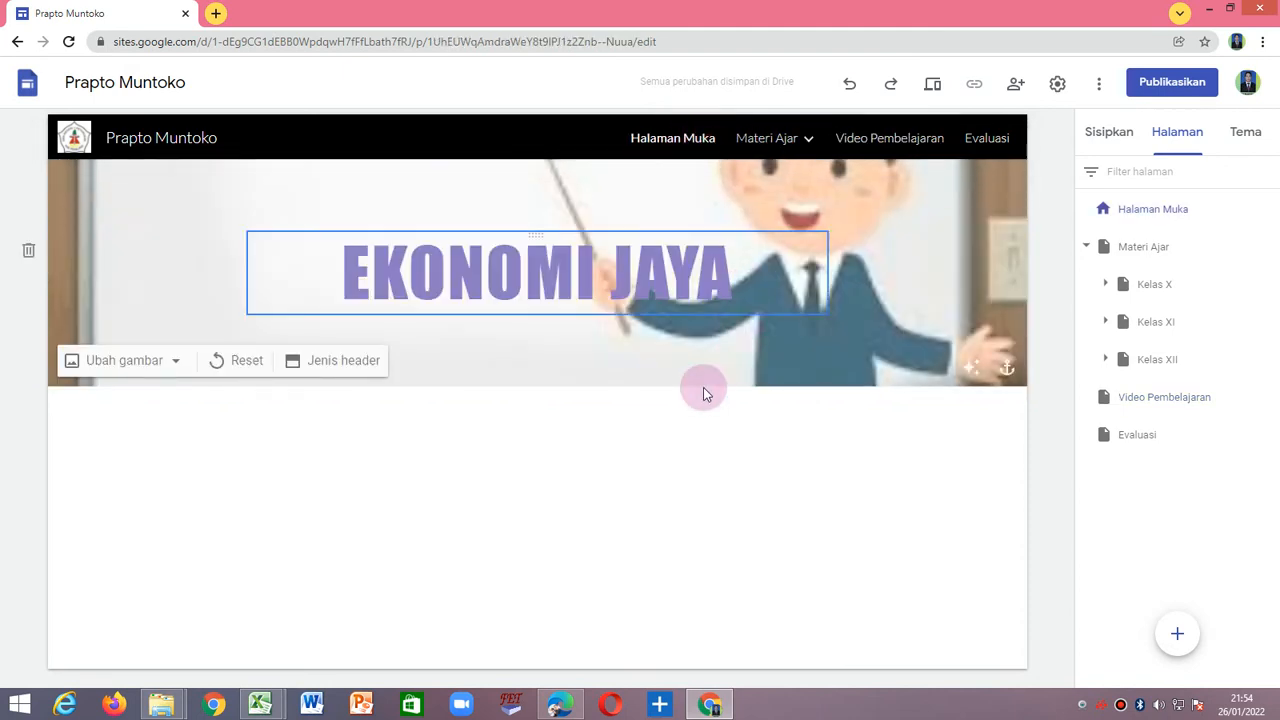
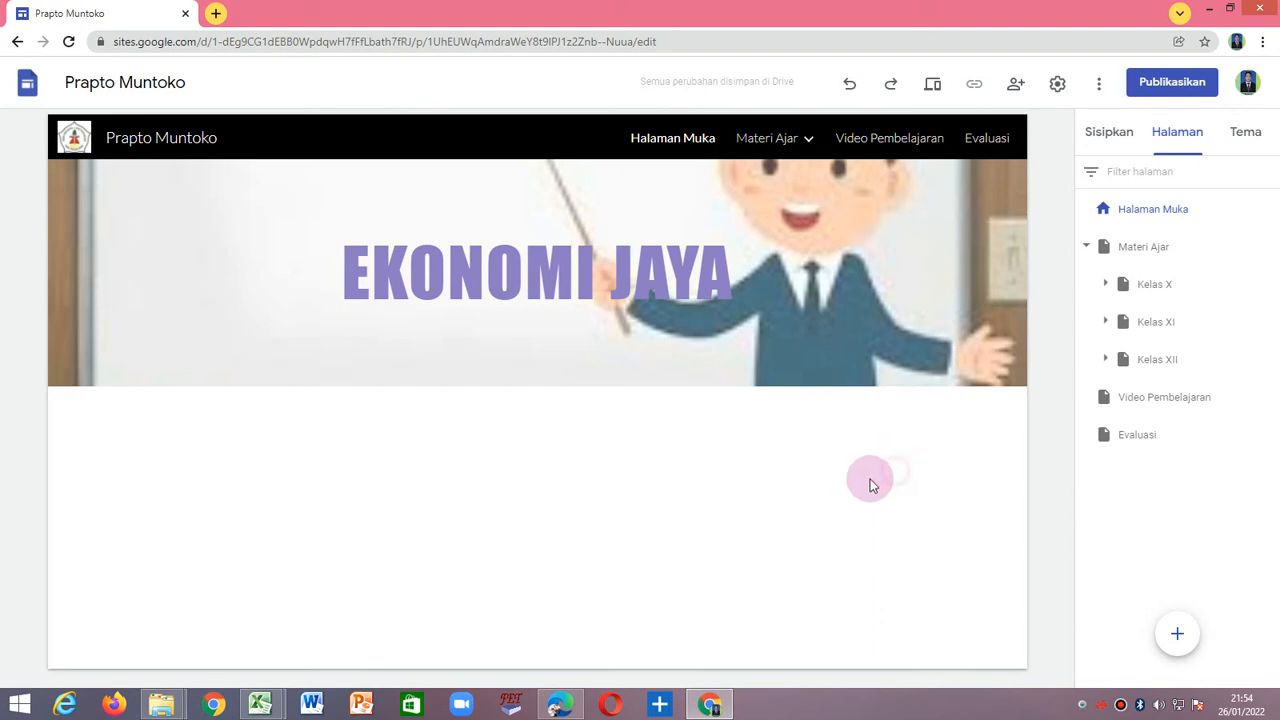
# Insert a text box below the EKONOMI JAYA header on Halaman Muka, keeping its text left-aligned.
pyautogui.click(1110, 136)
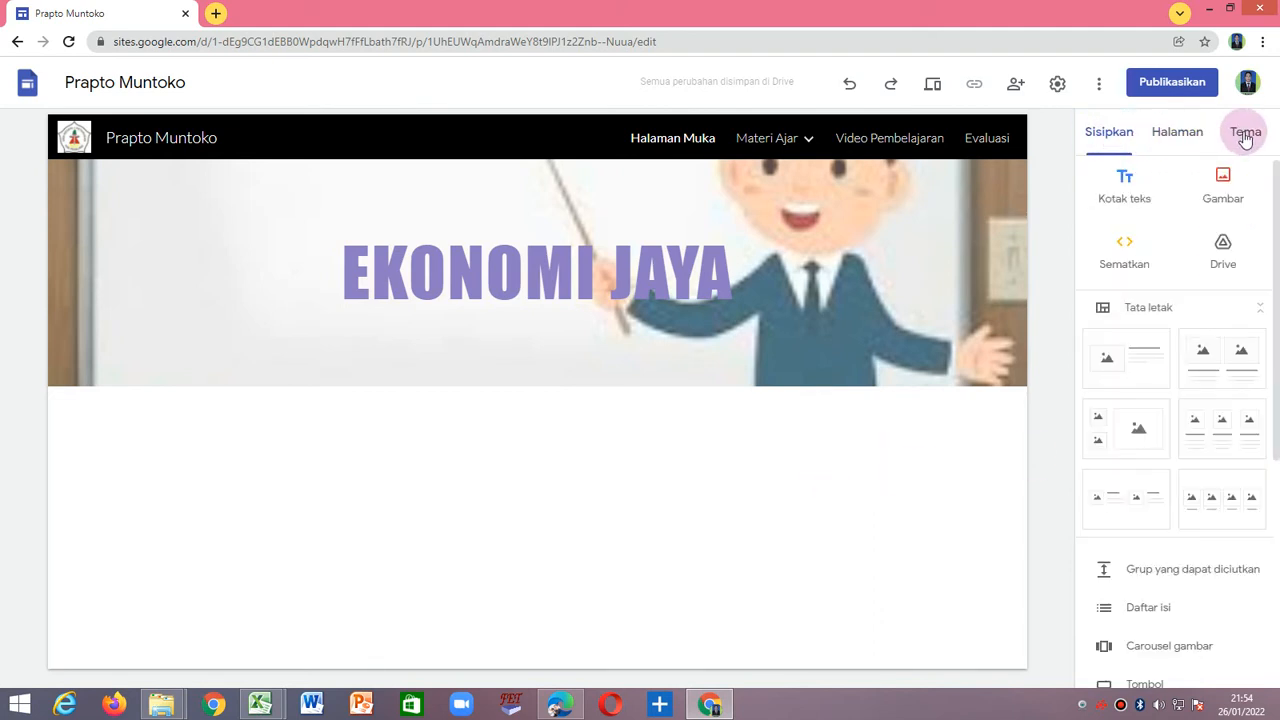
pyautogui.click(1245, 134)
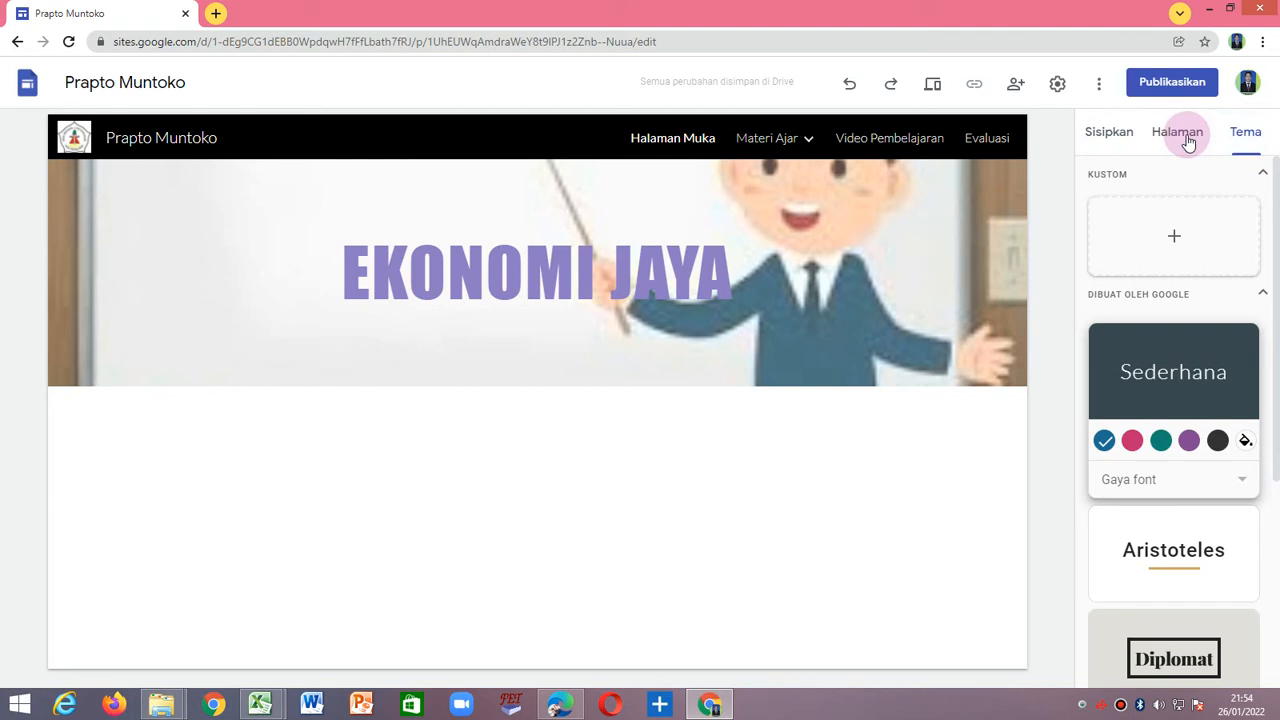
pyautogui.click(1188, 140)
pyautogui.click(1106, 131)
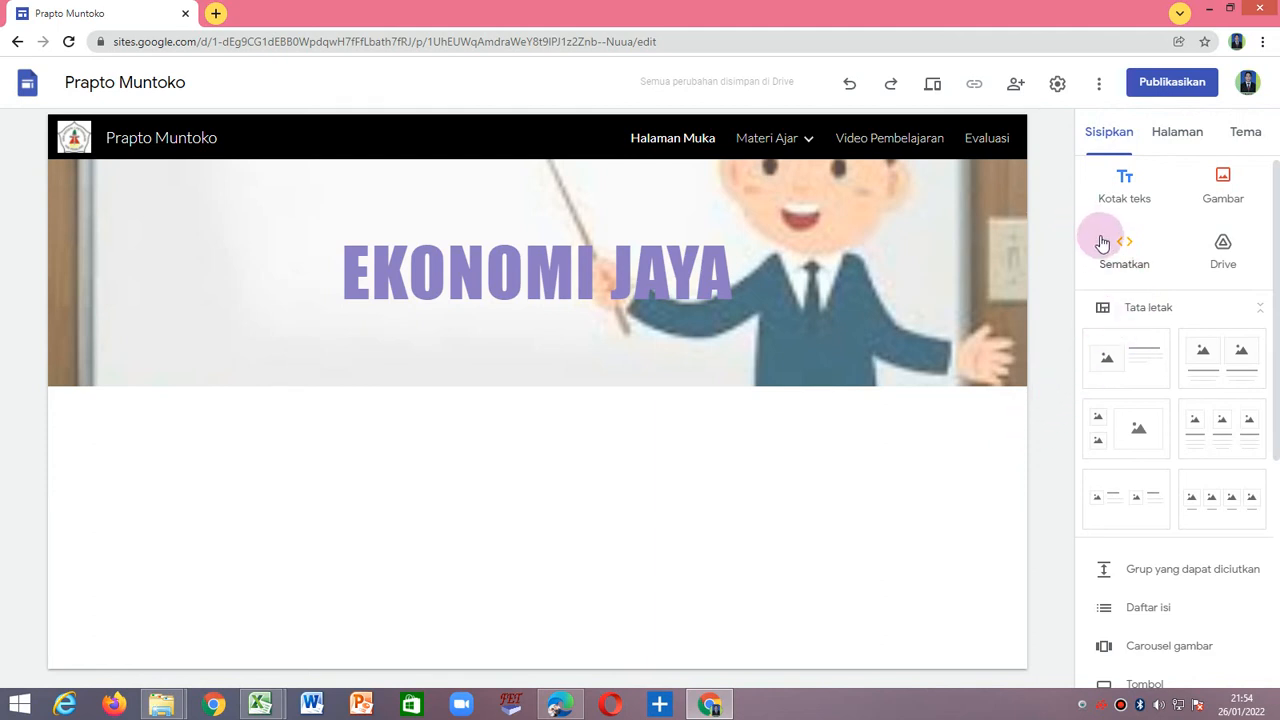
pyautogui.click(1126, 190)
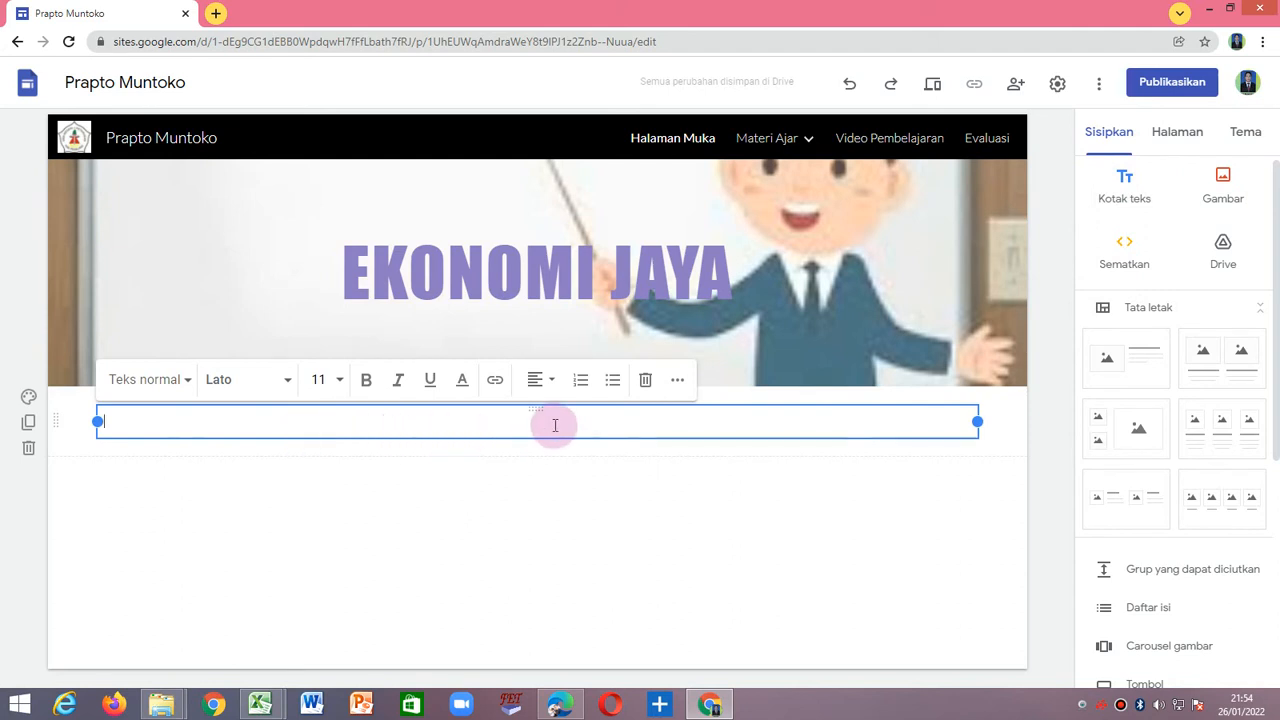
pyautogui.click(541, 380)
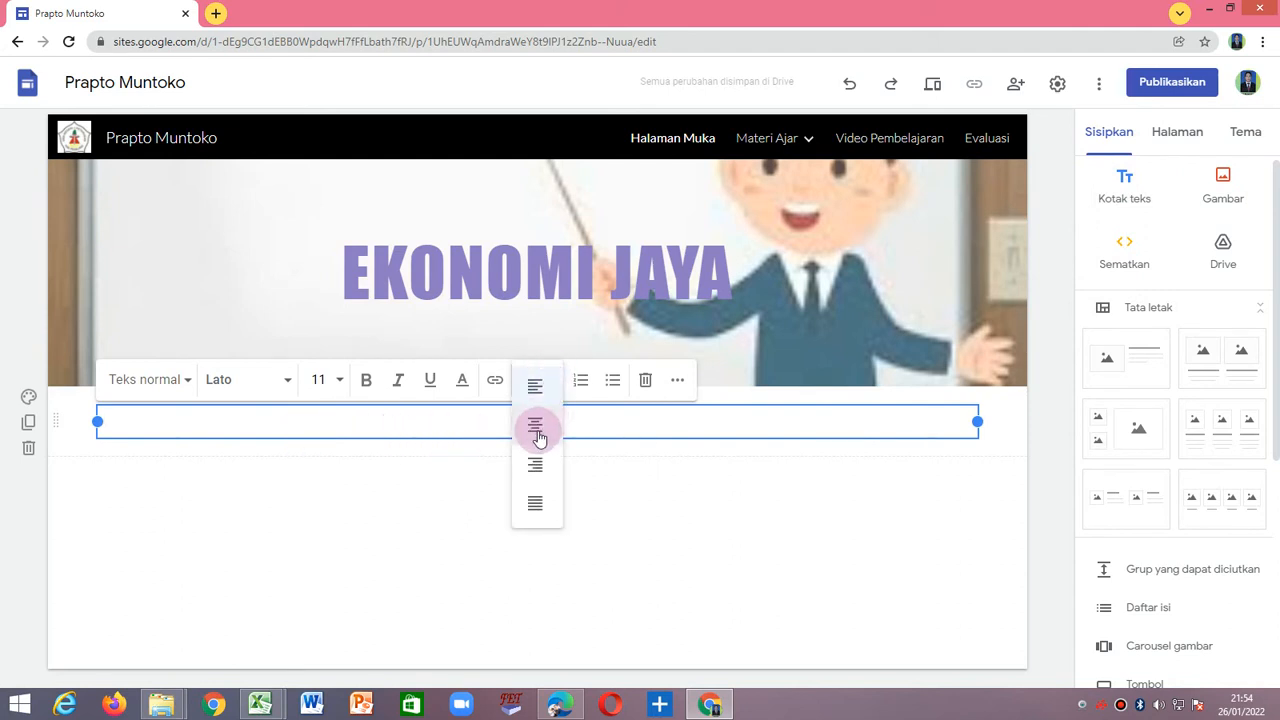
pyautogui.click(417, 424)
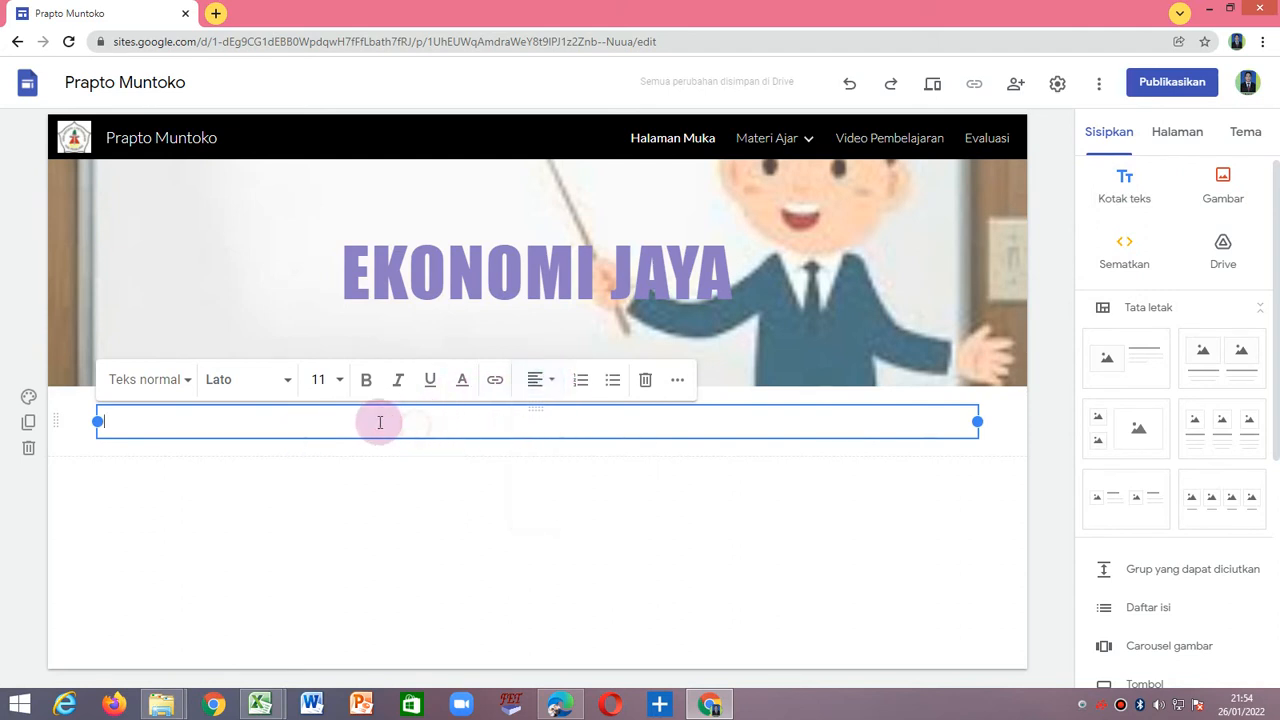
# Set the new text box's font to Times New Roman at size 12.
pyautogui.click(287, 380)
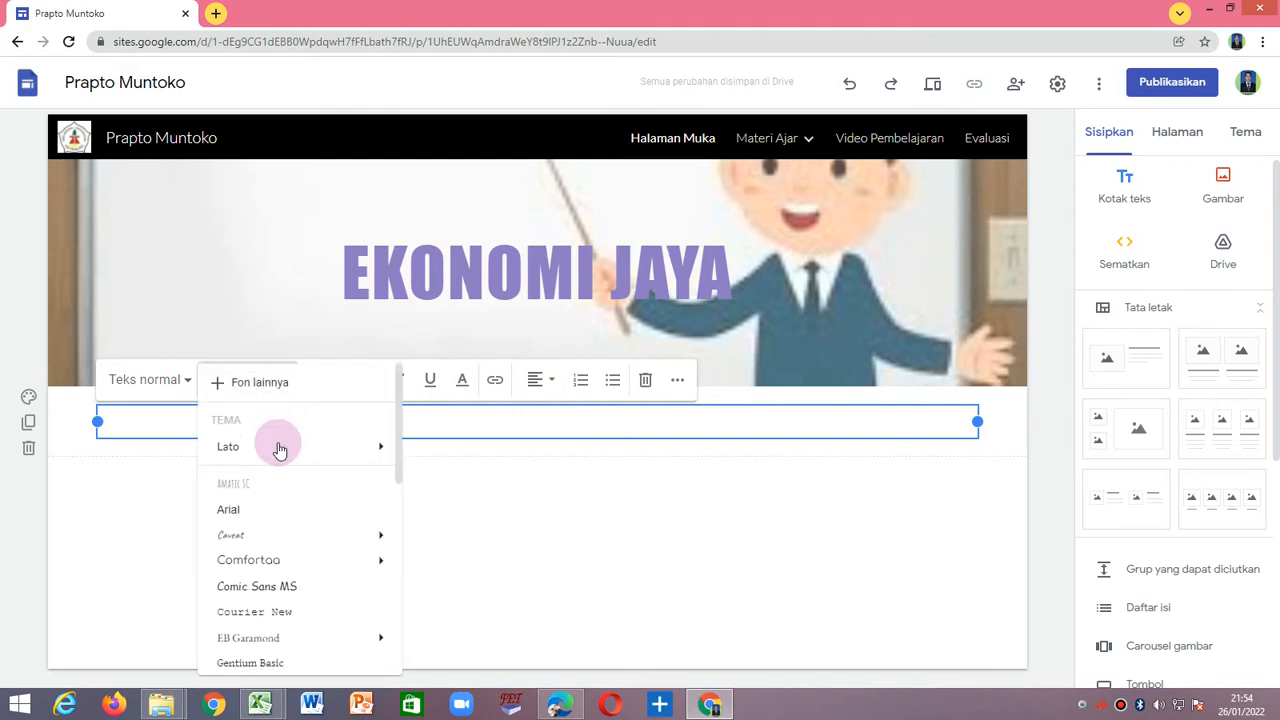
pyautogui.scroll(-3, 274, 486)
pyautogui.scroll(-3, 274, 490)
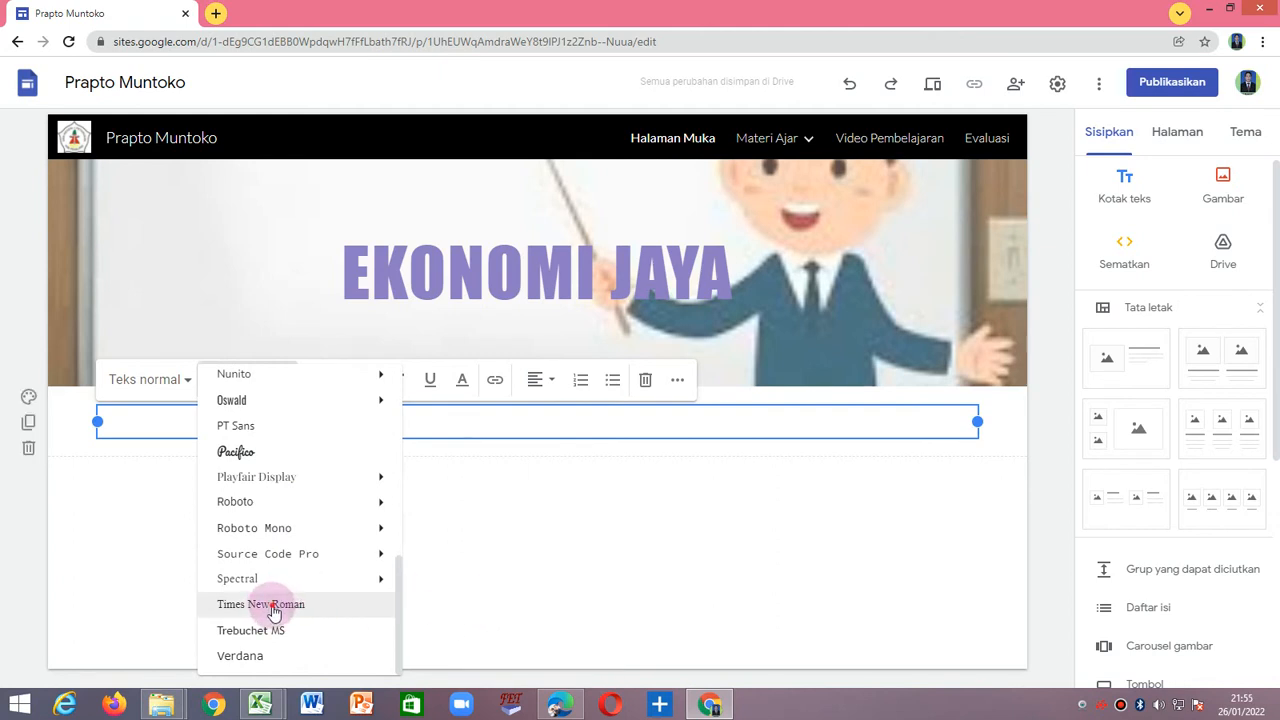
pyautogui.click(271, 606)
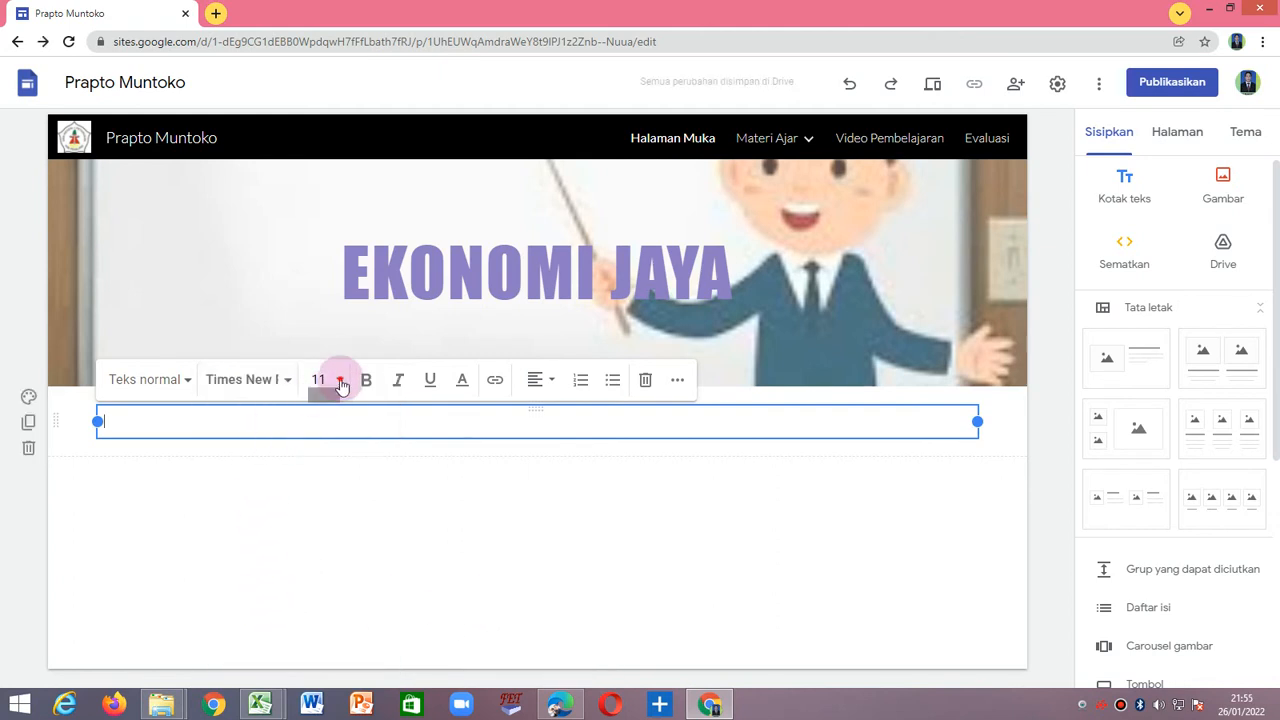
pyautogui.click(320, 381)
pyautogui.click(317, 580)
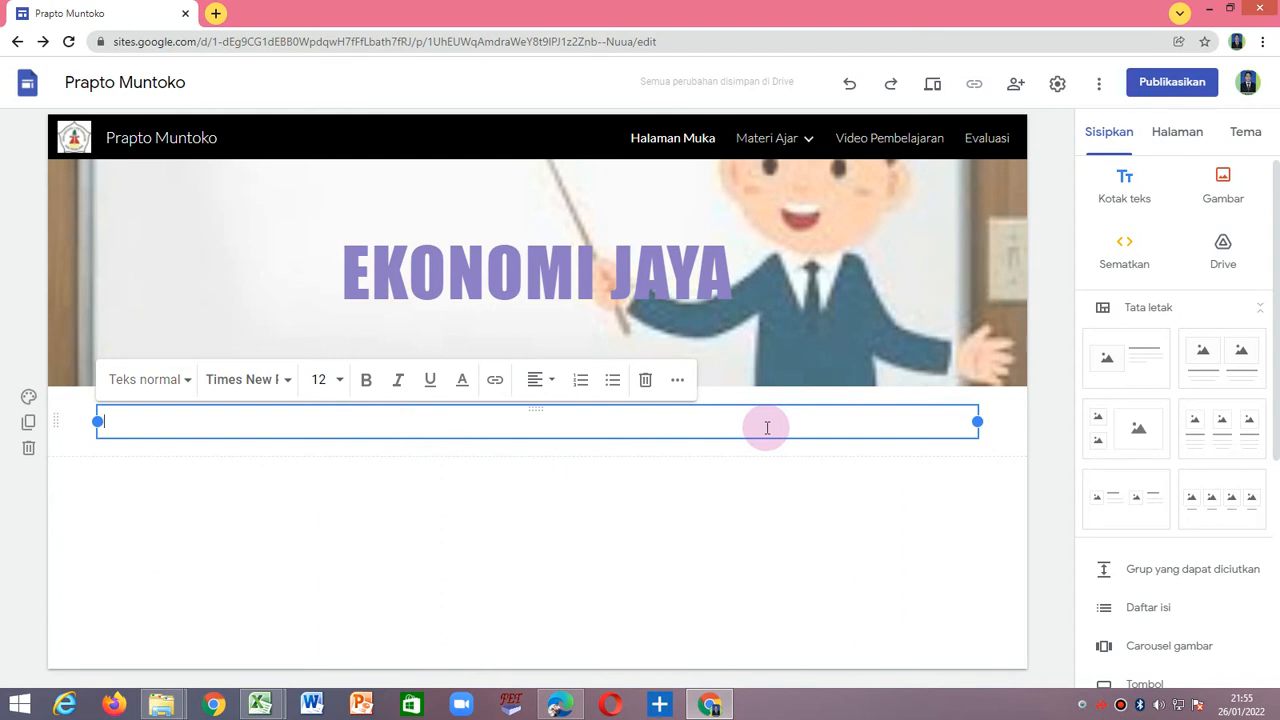
# Write the greeting on two lines: "Assalamu alaikum wrwb." and "Salam Sehat dan Sejahtera Selalu.".
pyautogui.write('Assalamu')
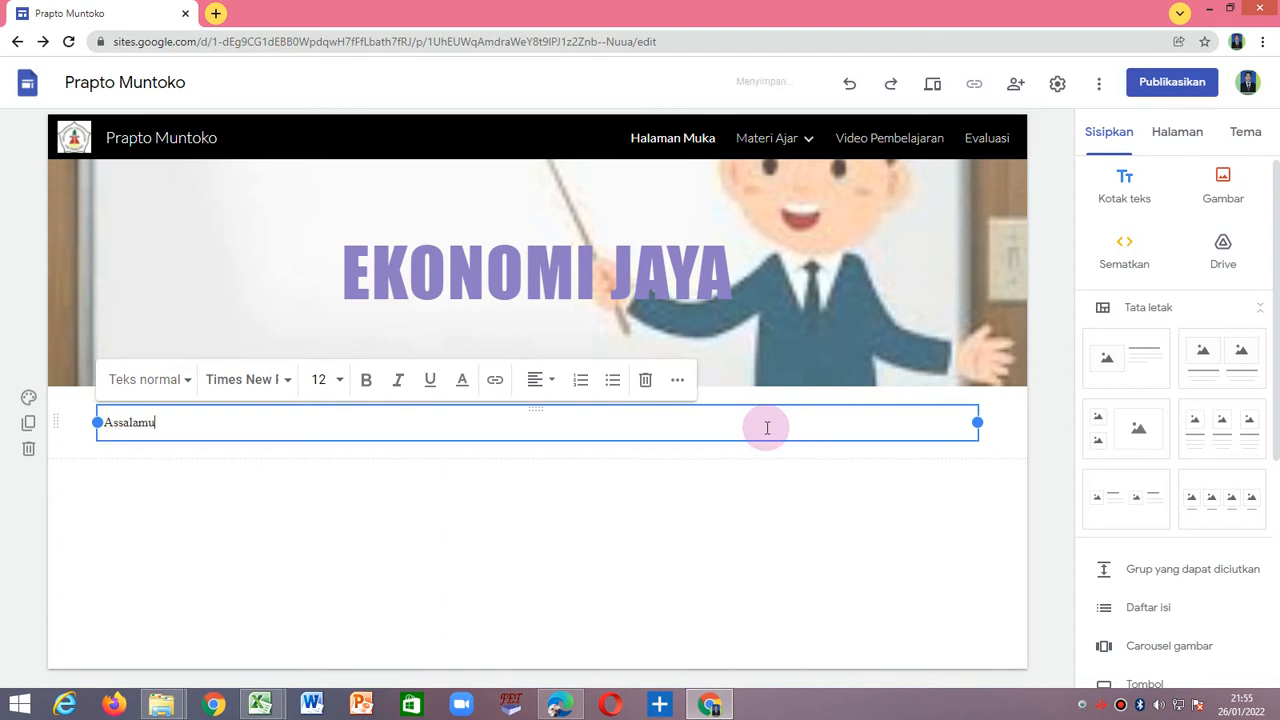
pyautogui.write(' alaikum wrwb.')
pyautogui.press('Return')
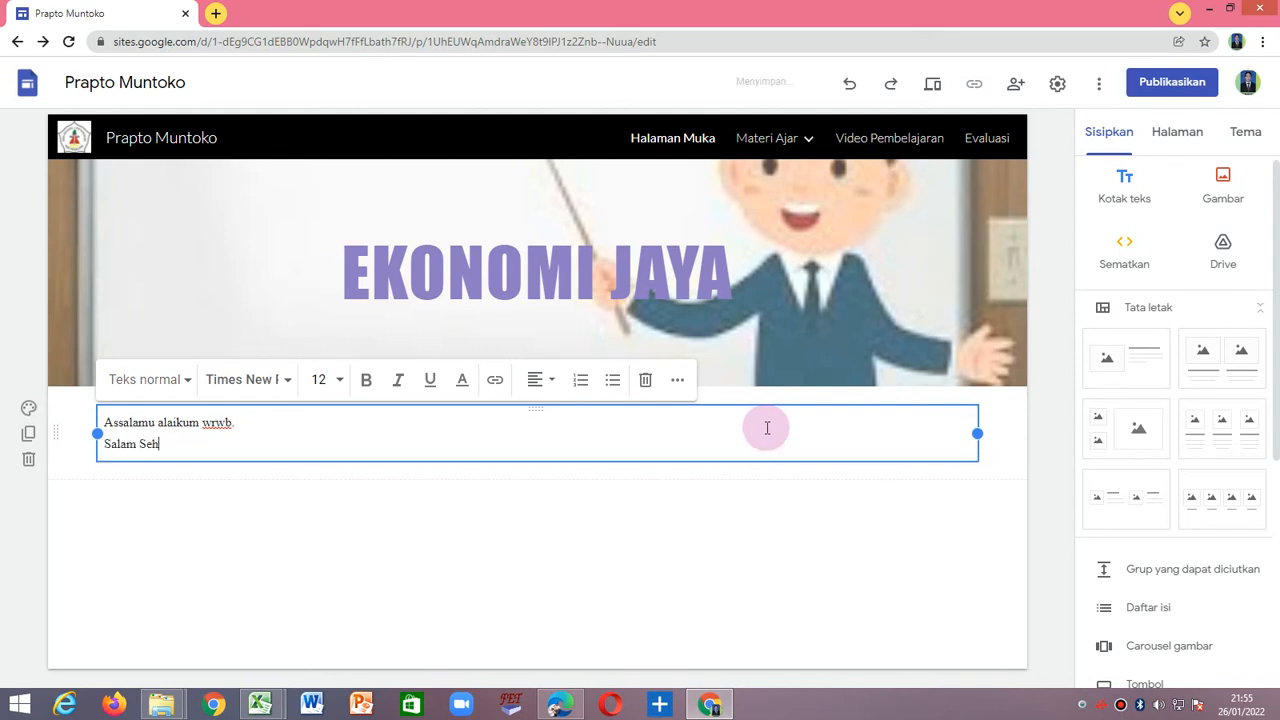
pyautogui.write('Salam Sehat dan Sejahtera Selalu')
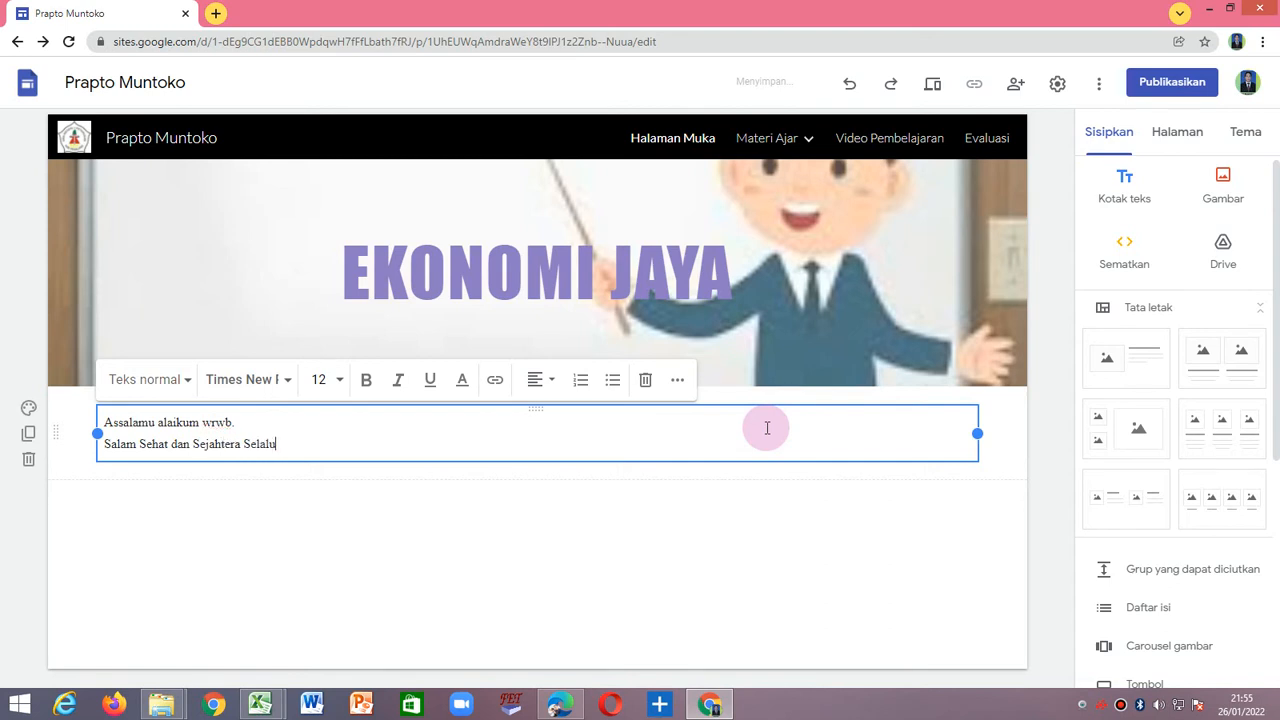
pyautogui.write('.')
pyautogui.press('Return')
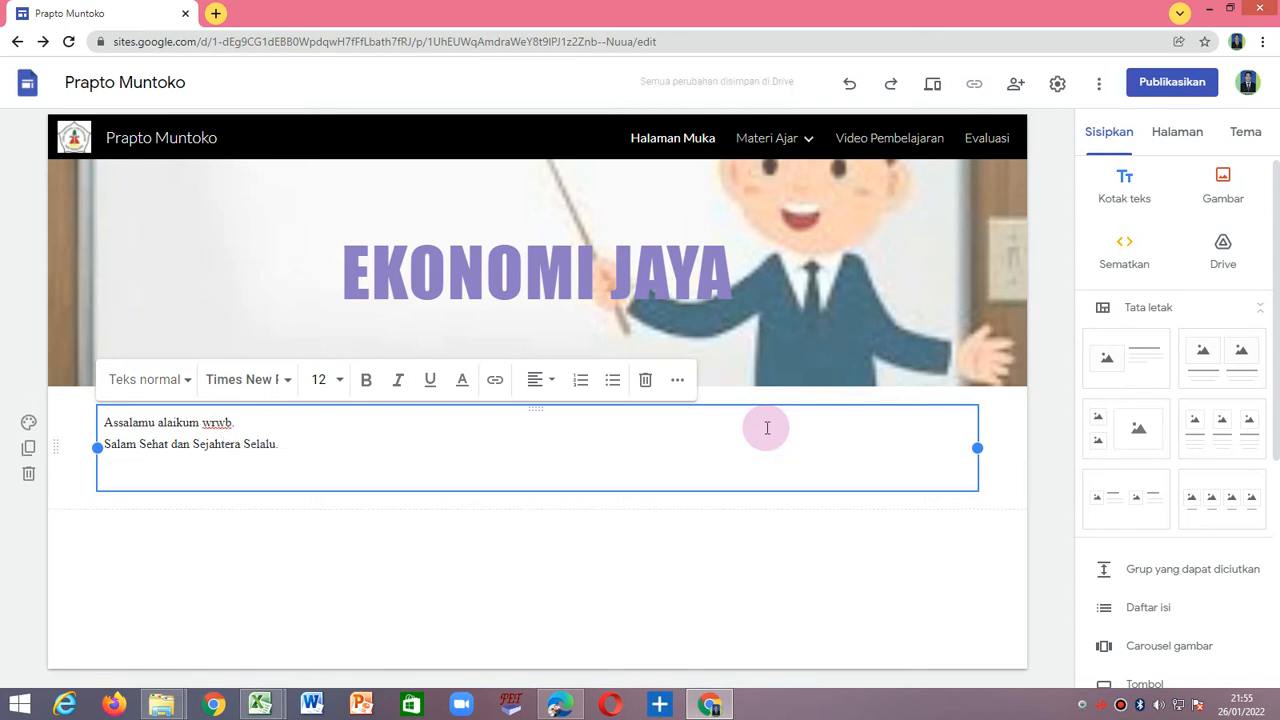
# Start a paragraph below the greeting with "Bapak dan Ibu Guru Ekonomi dimanapun anda berada," leading into the self-introduction.
pyautogui.write('Bapak dan')
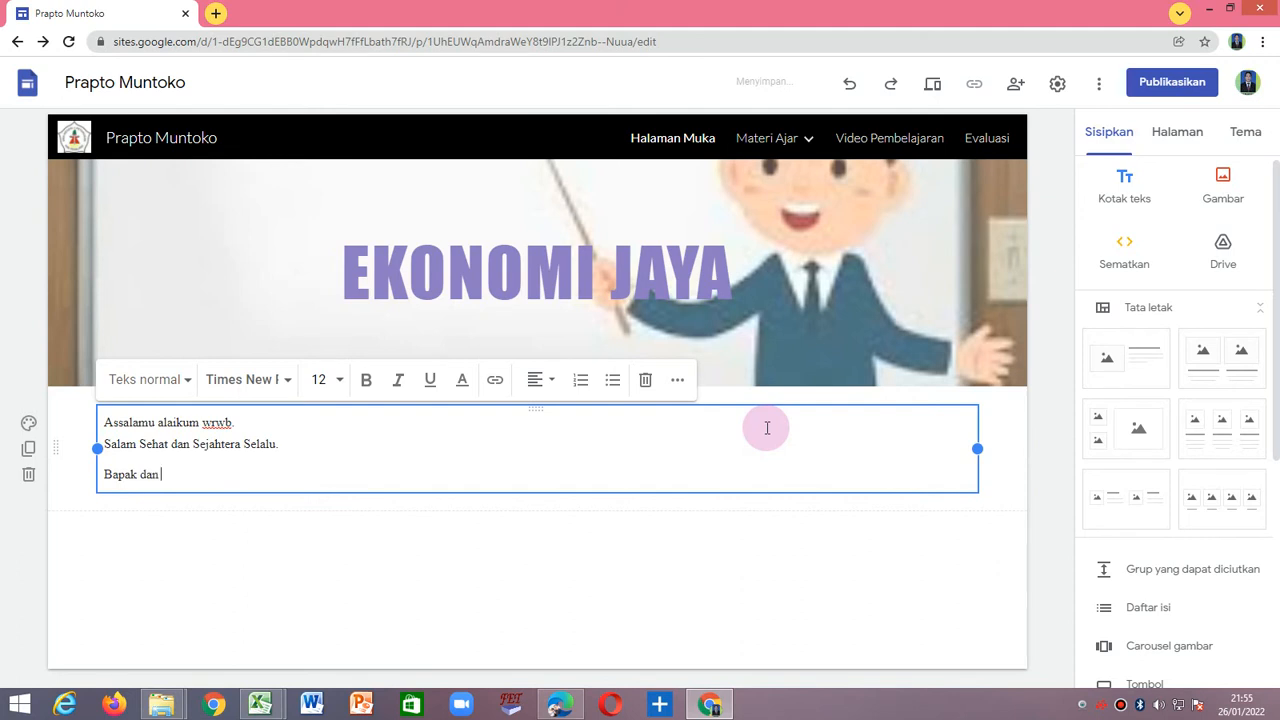
pyautogui.write(' Ibu Guru')
pyautogui.press('BackSpace')
pyautogui.write('Ekonomi dima')
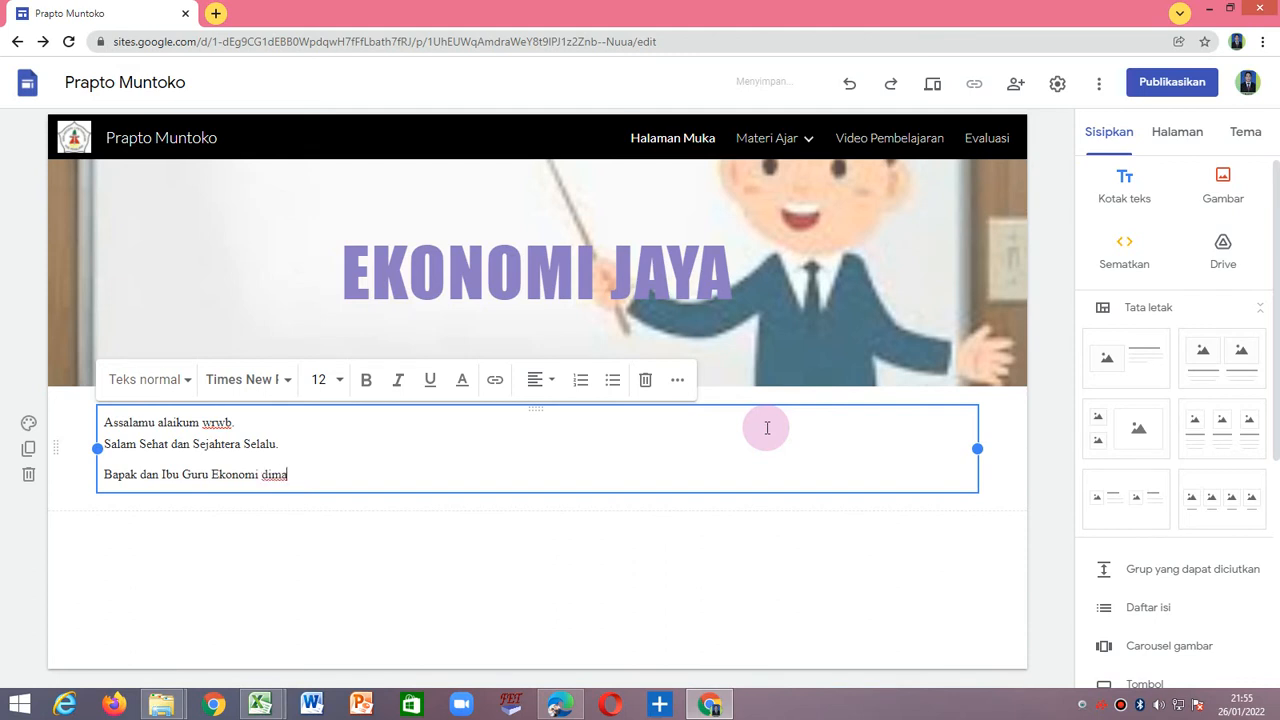
pyautogui.write('napun anda berada, pe')
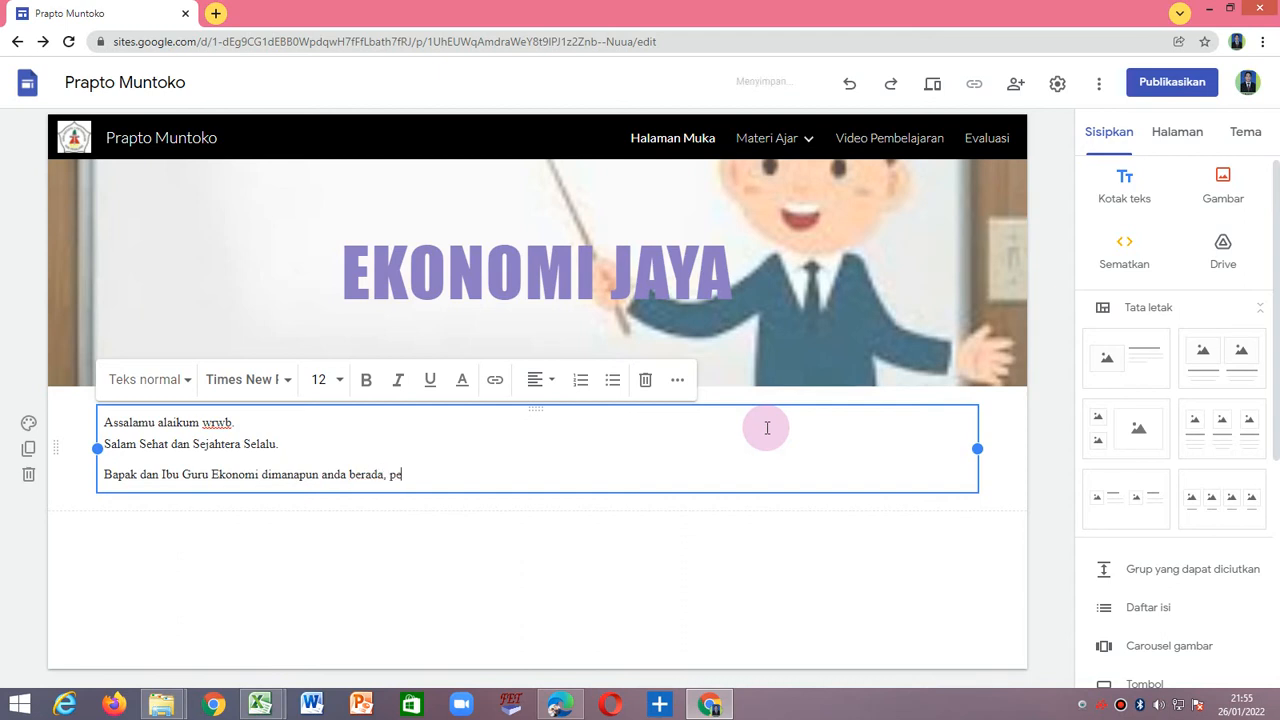
pyautogui.write('rkenalkan saya Prapto ')
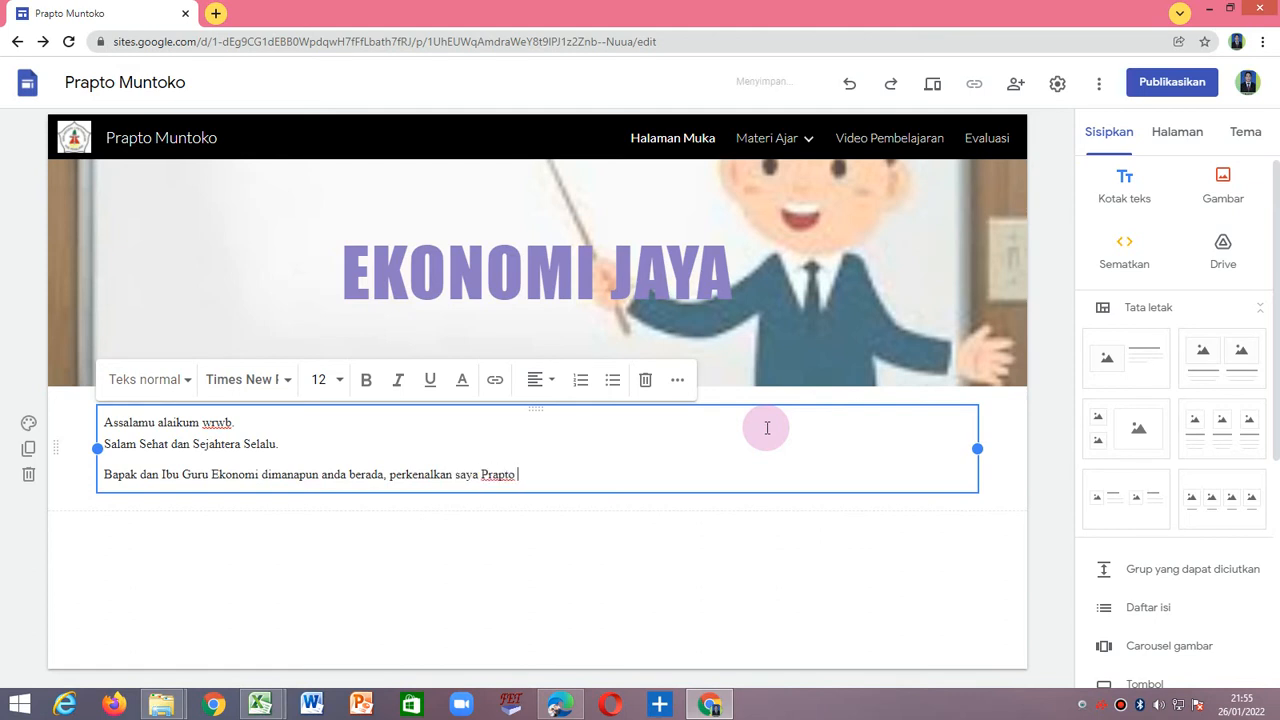
pyautogui.write('Muntoko ')
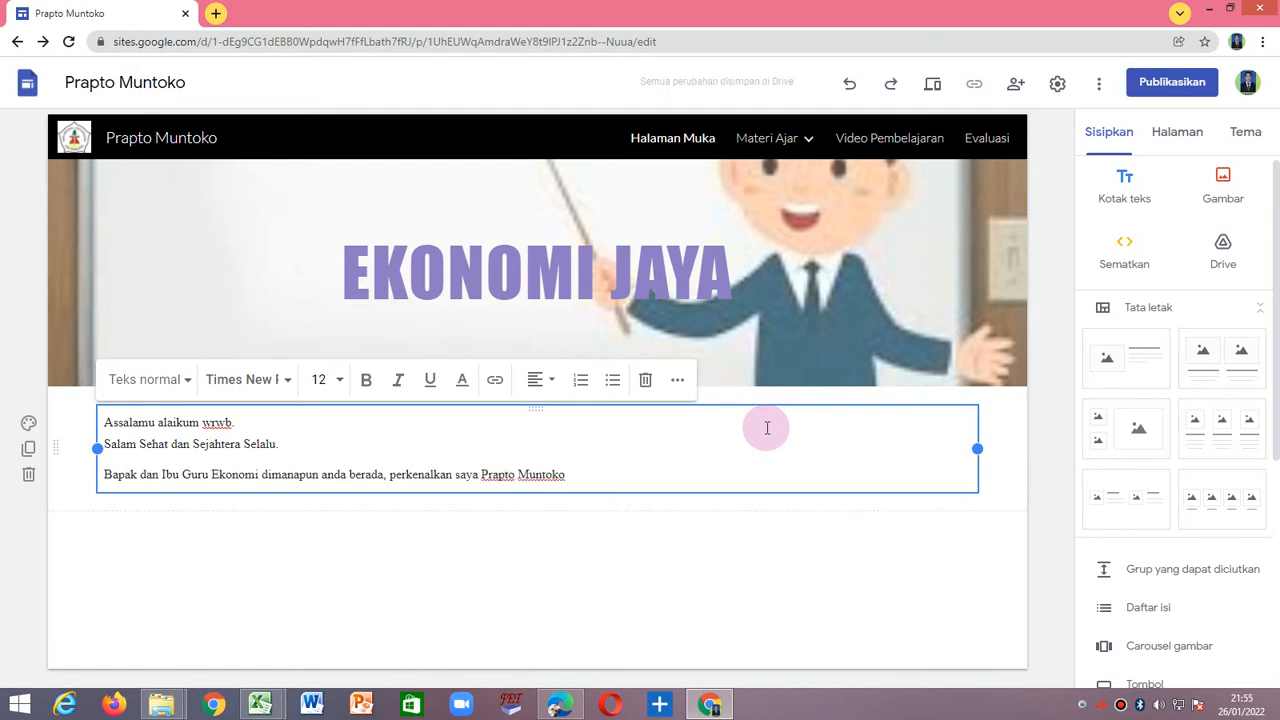
pyautogui.write('Guru E')
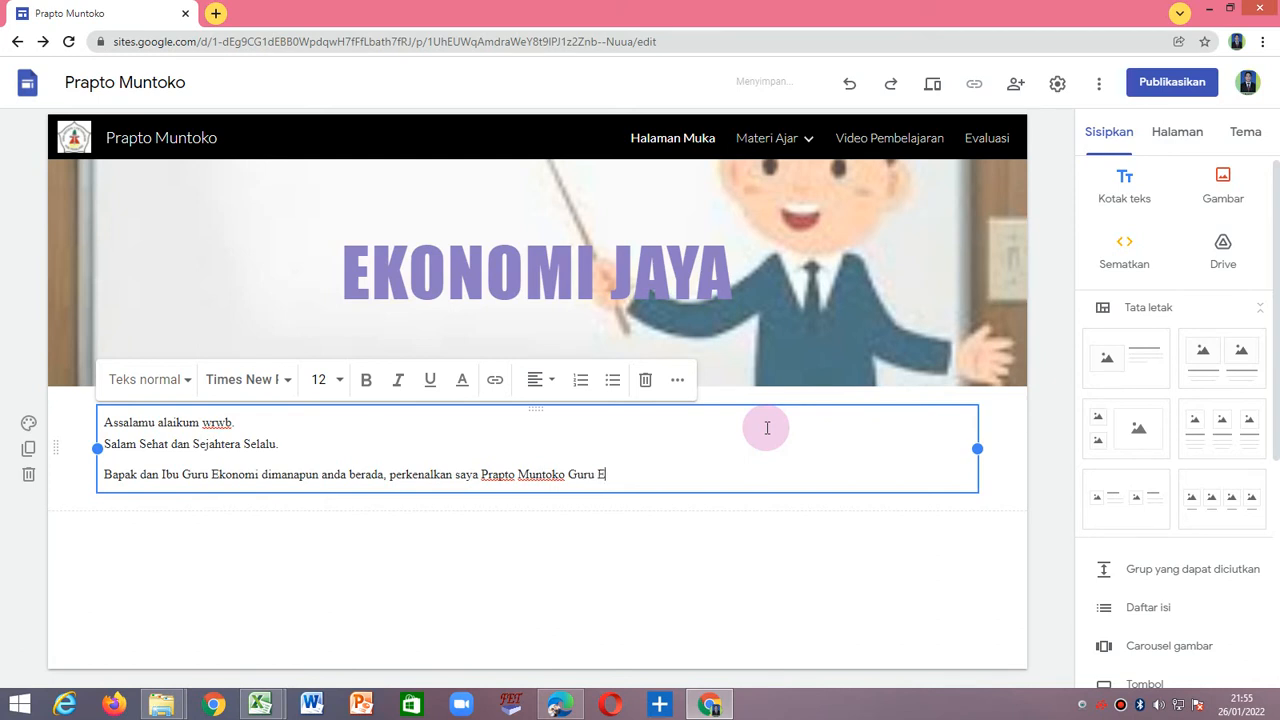
pyautogui.write('konomi SMA Negeri')
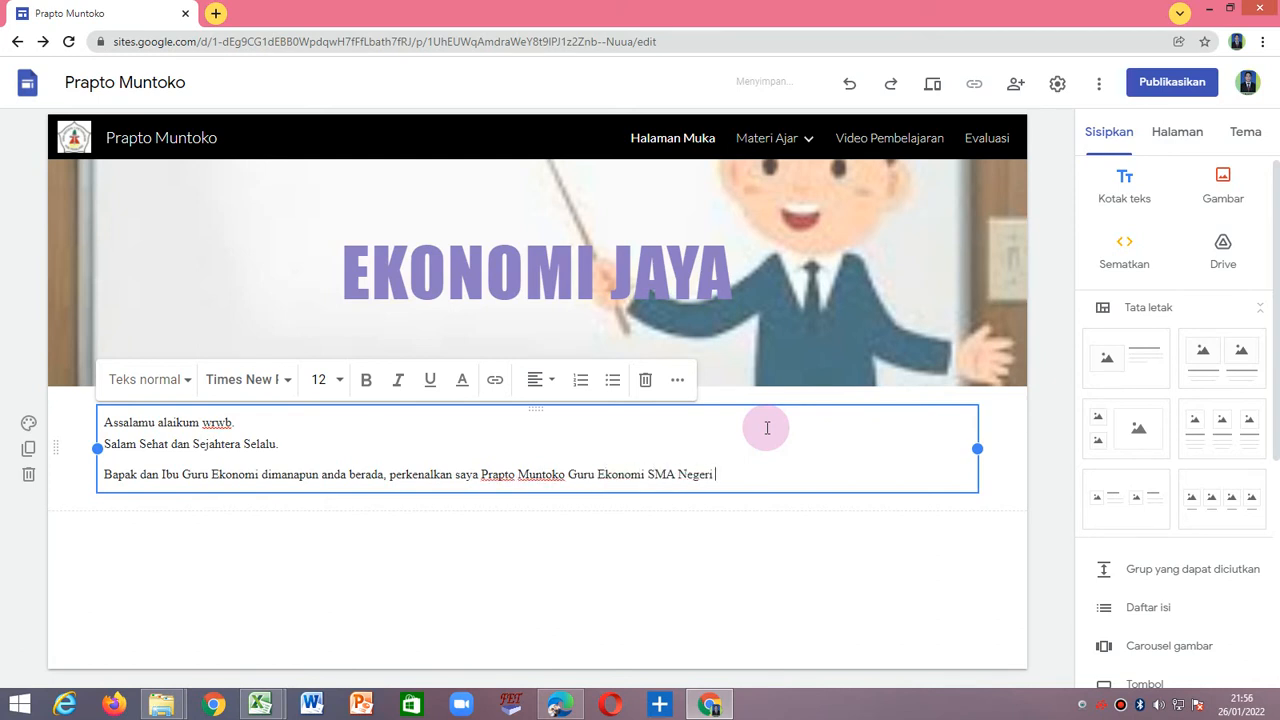
pyautogui.write(' 1 Petarukan ingin berbagi')
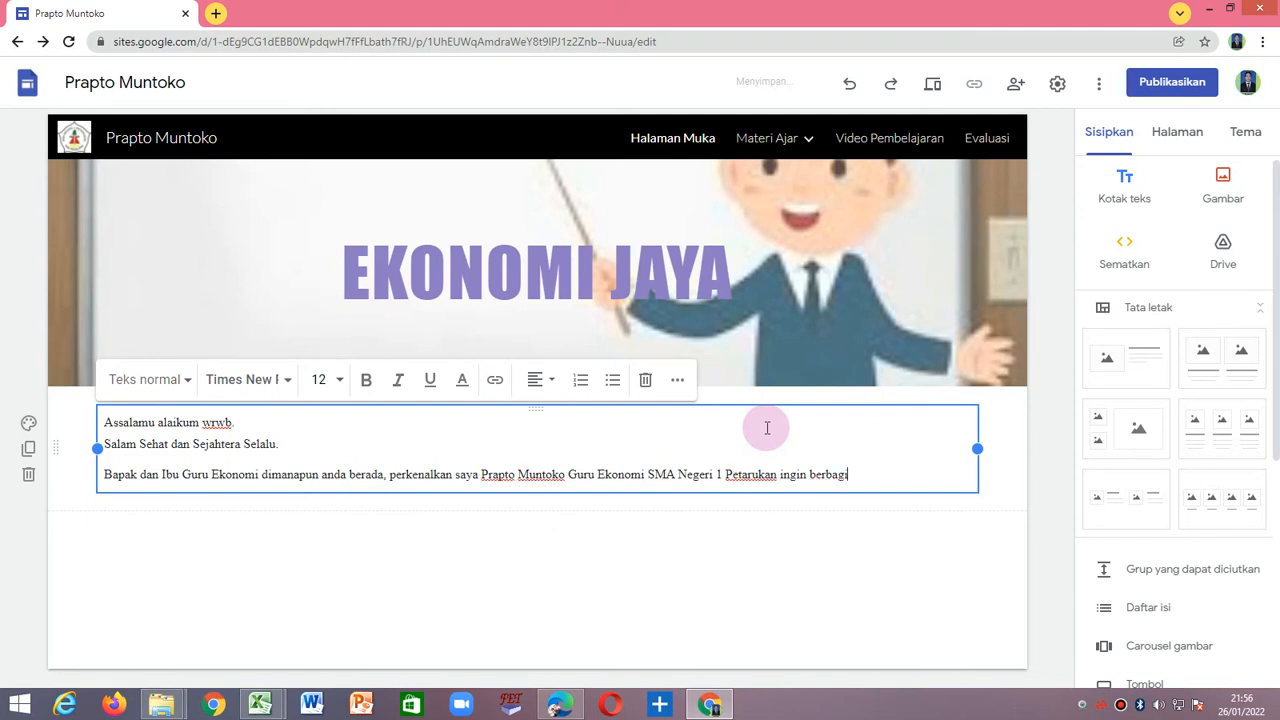
pyautogui.write(' pengetahuan tentang Mata Pela')
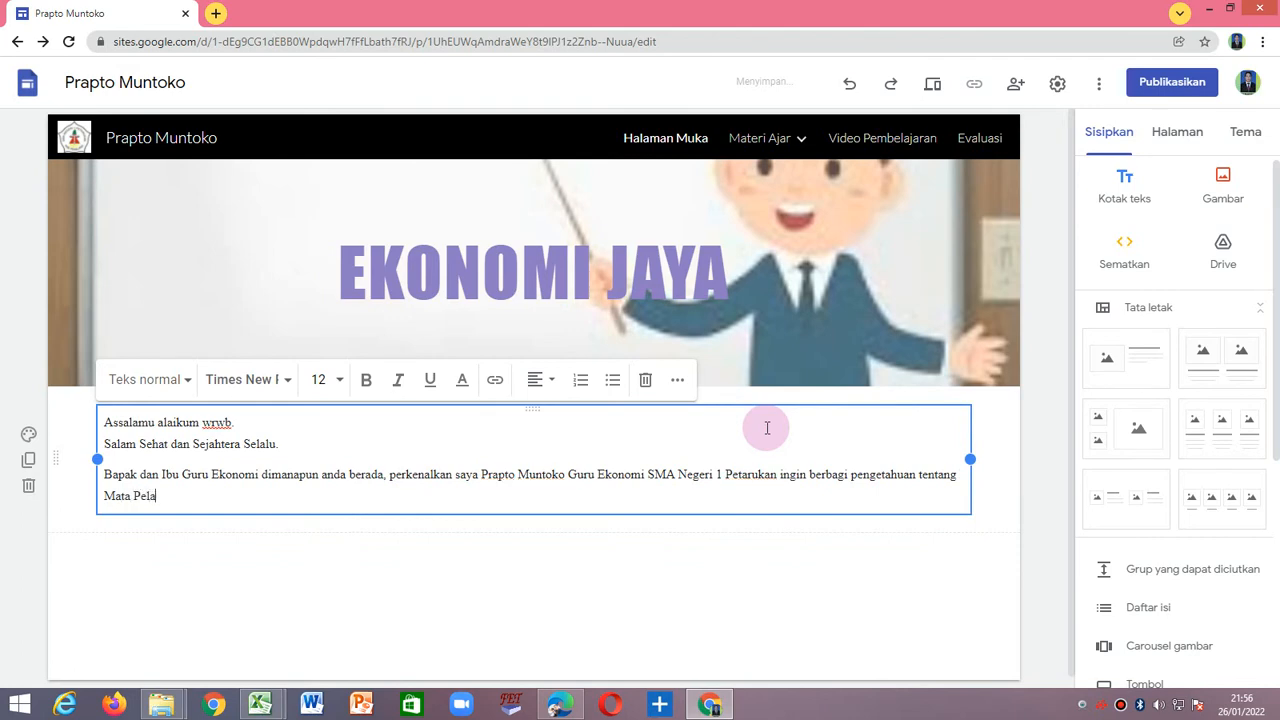
pyautogui.write('jaran Ekon')
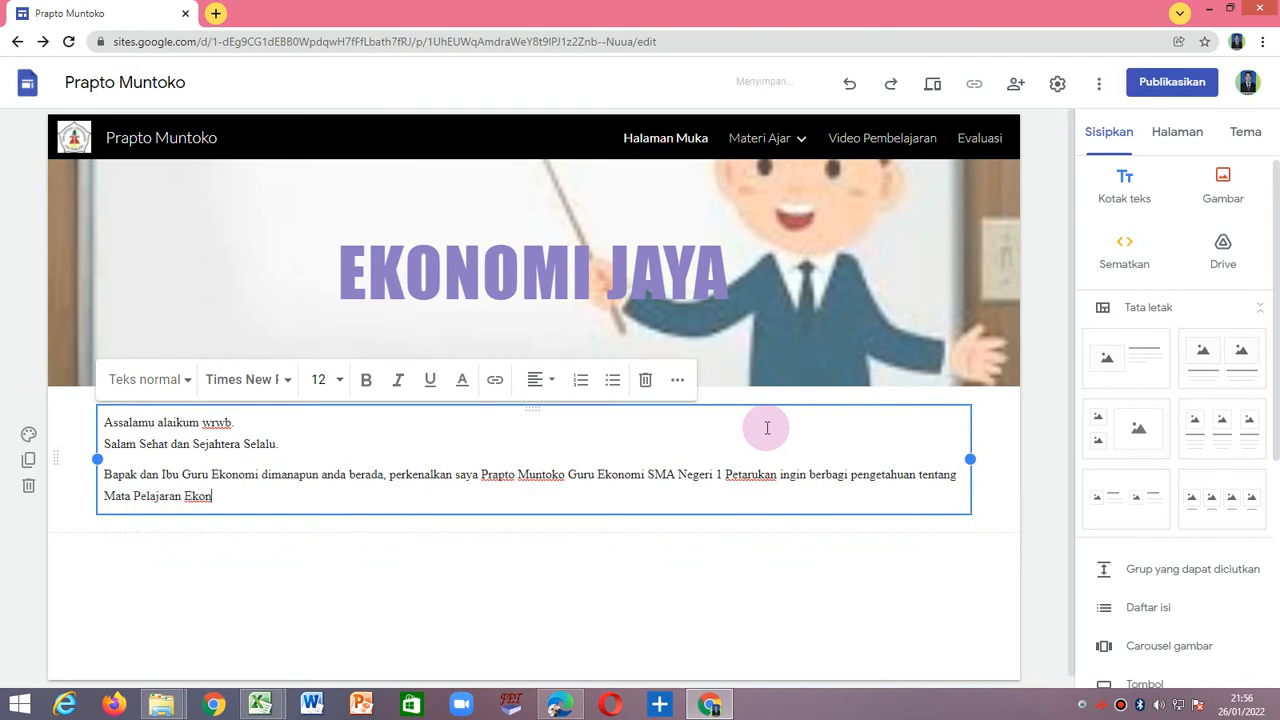
pyautogui.write('omi. ')
pyautogui.write('D')
pyautogui.write('alam ')
pyautogui.write('We')
pyautogui.write('b site ')
pyautogui.write('ini.')
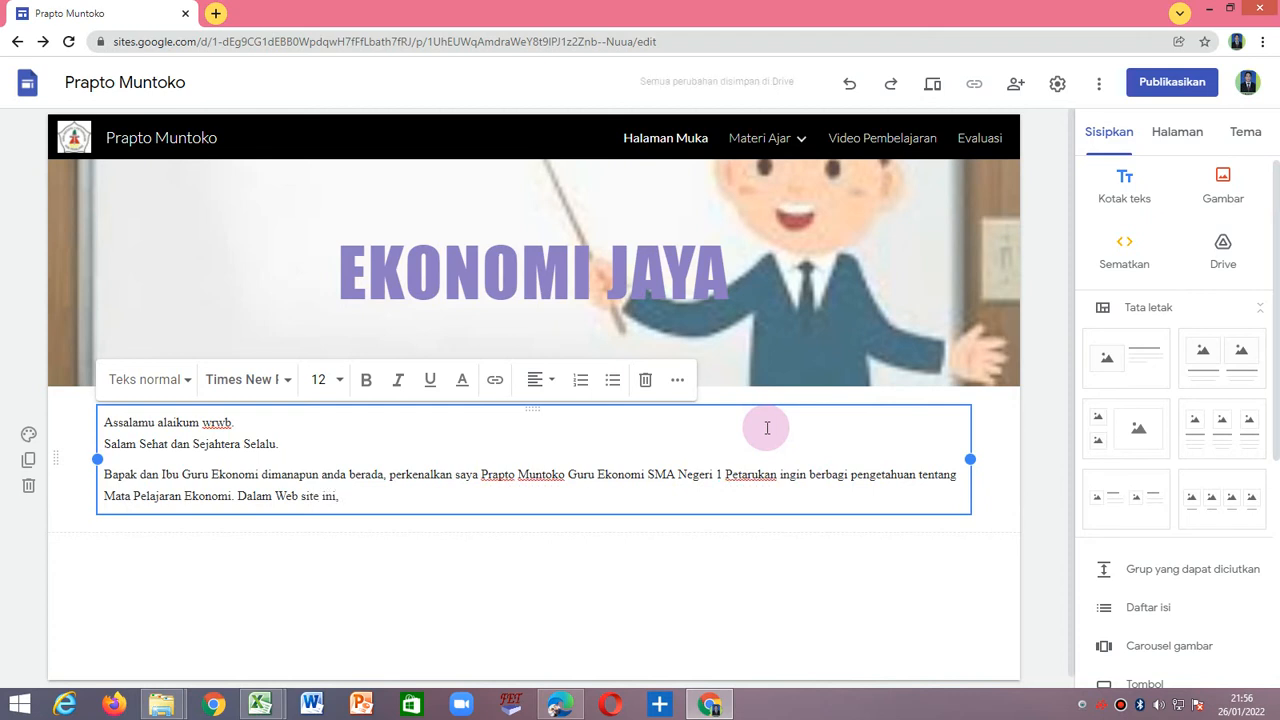
pyautogui.write('sudah')
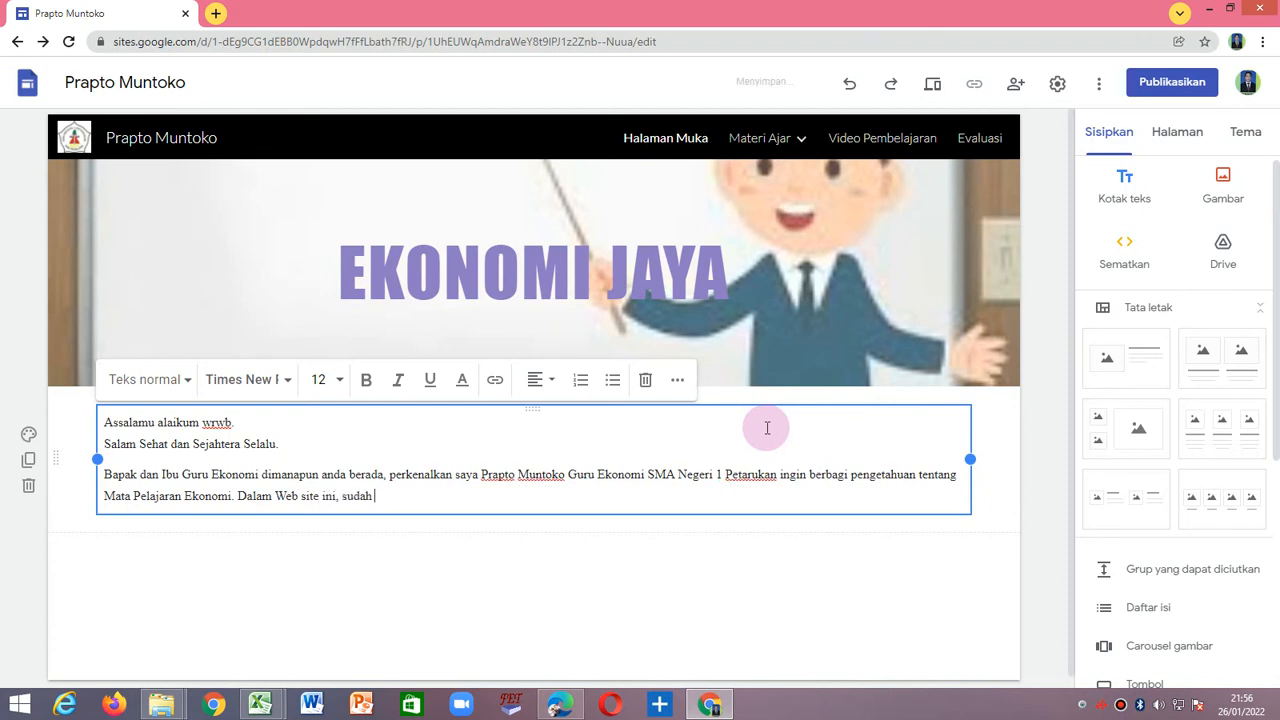
pyautogui.write(' disediakan kon')
# Add the sentence "Dalam Web site ini, sudah disediakan konten Pembelajaran yang menarik bagi siswa." to the paragraph.
pyautogui.write('ten Pembelajara')
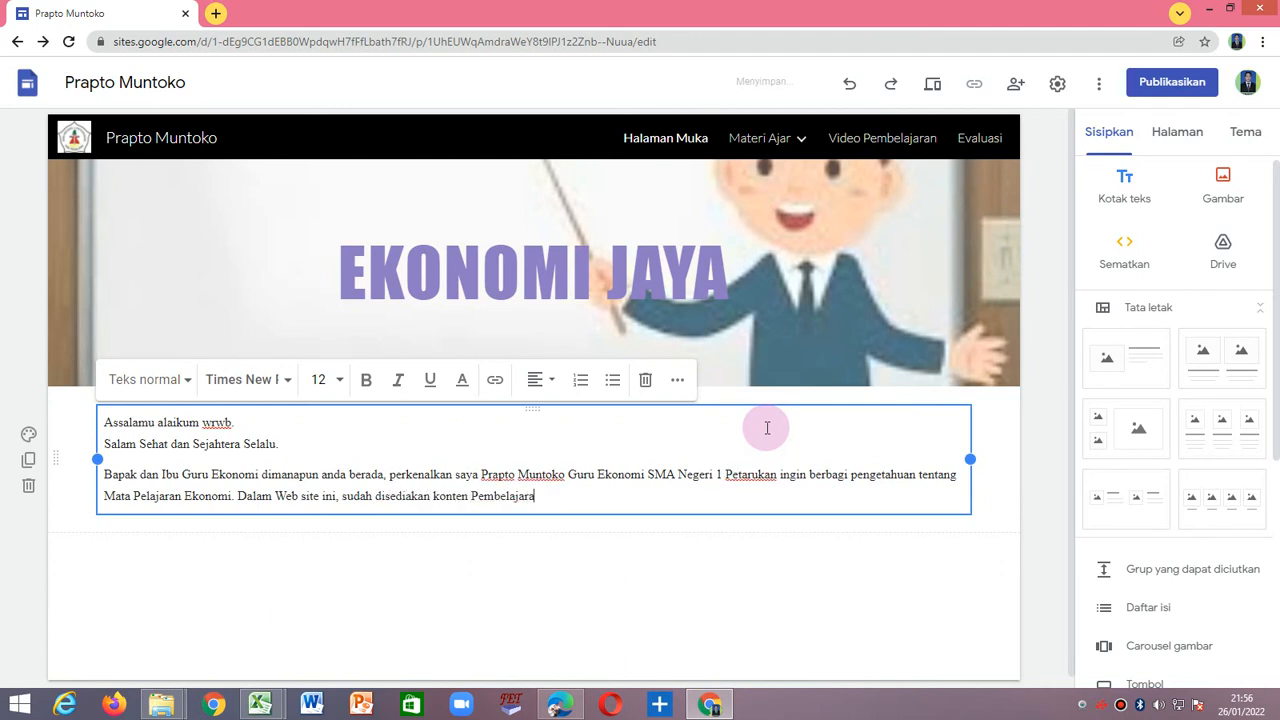
pyautogui.write('n yang menarik bagi siswa. diantarany')
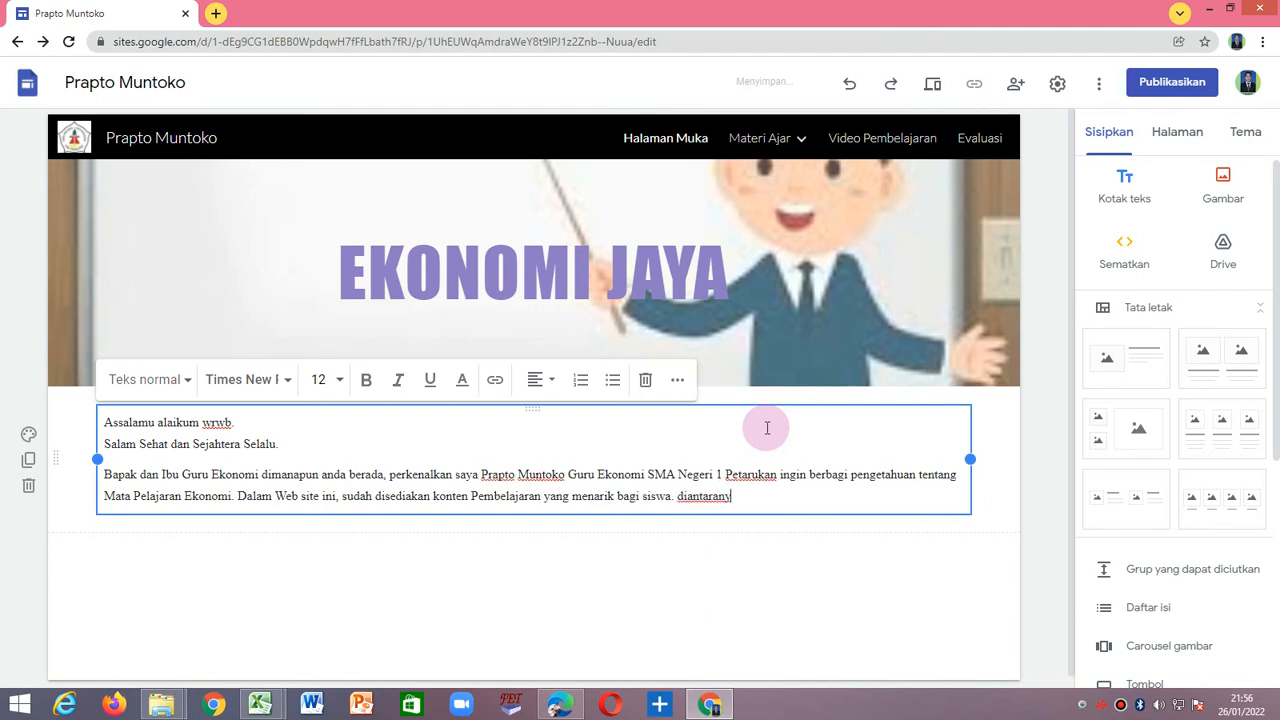
pyautogui.write('a adalah :')
# End the paragraph with the list lead-in "diantaranya adalah :" and start a new line below it.
pyautogui.press('Return')
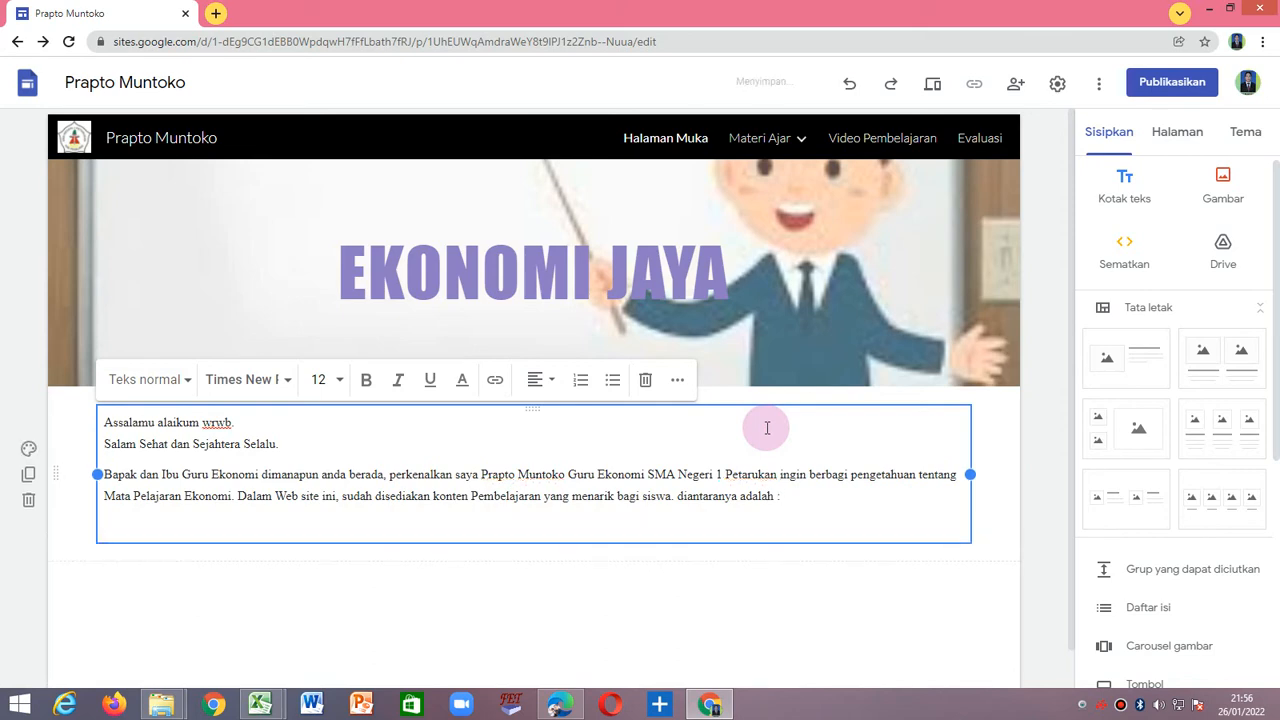
# Write the first list item as plain text without automatic numbering: "1. Materi Ajar tentang Ekonomi Mikro dan Ekonomi Makro".
pyautogui.hotkey('ctrl', 'shift', '7')
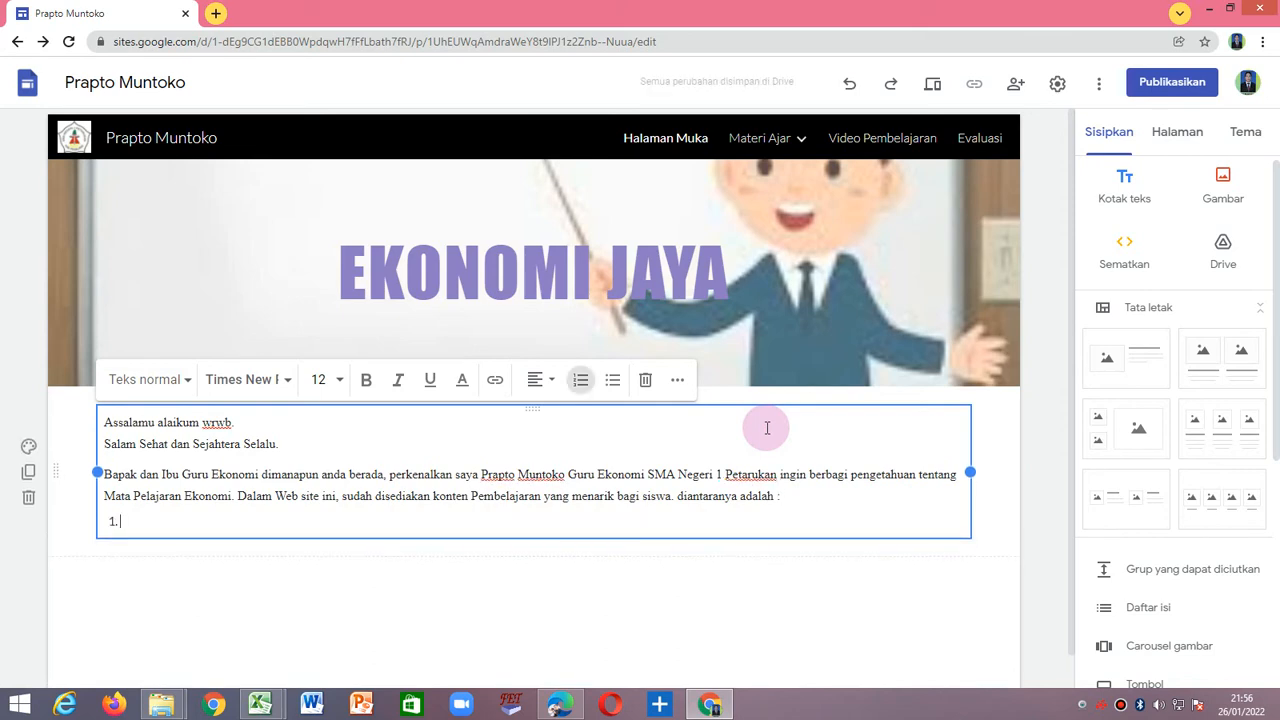
pyautogui.hotkey('ctrl', 'z')
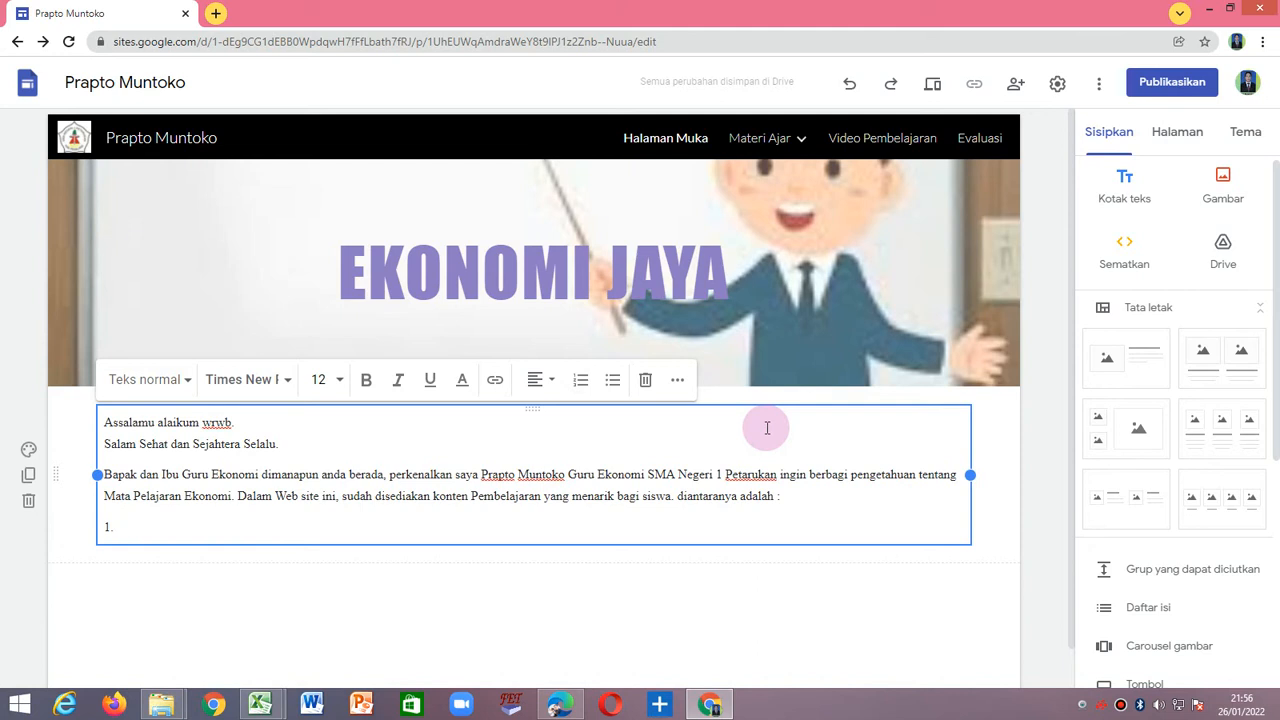
pyautogui.write('Ma')
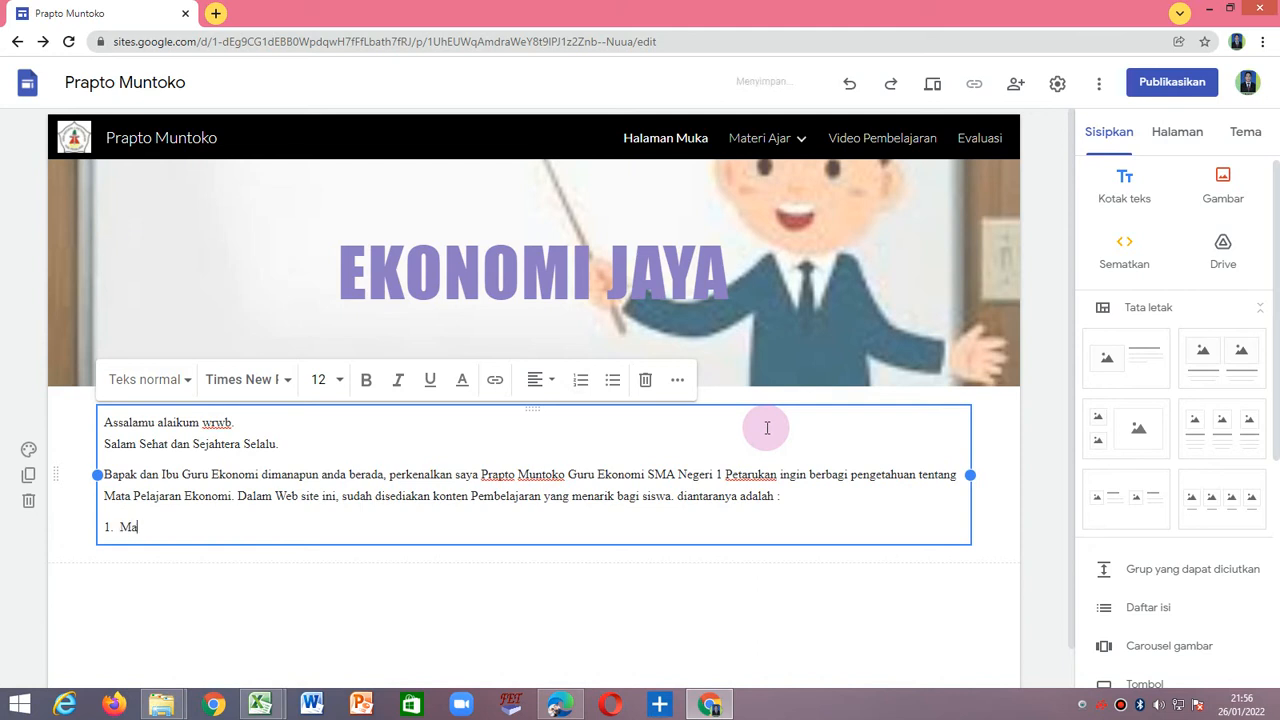
pyautogui.write('teri Ajar tentang Ekonomi M')
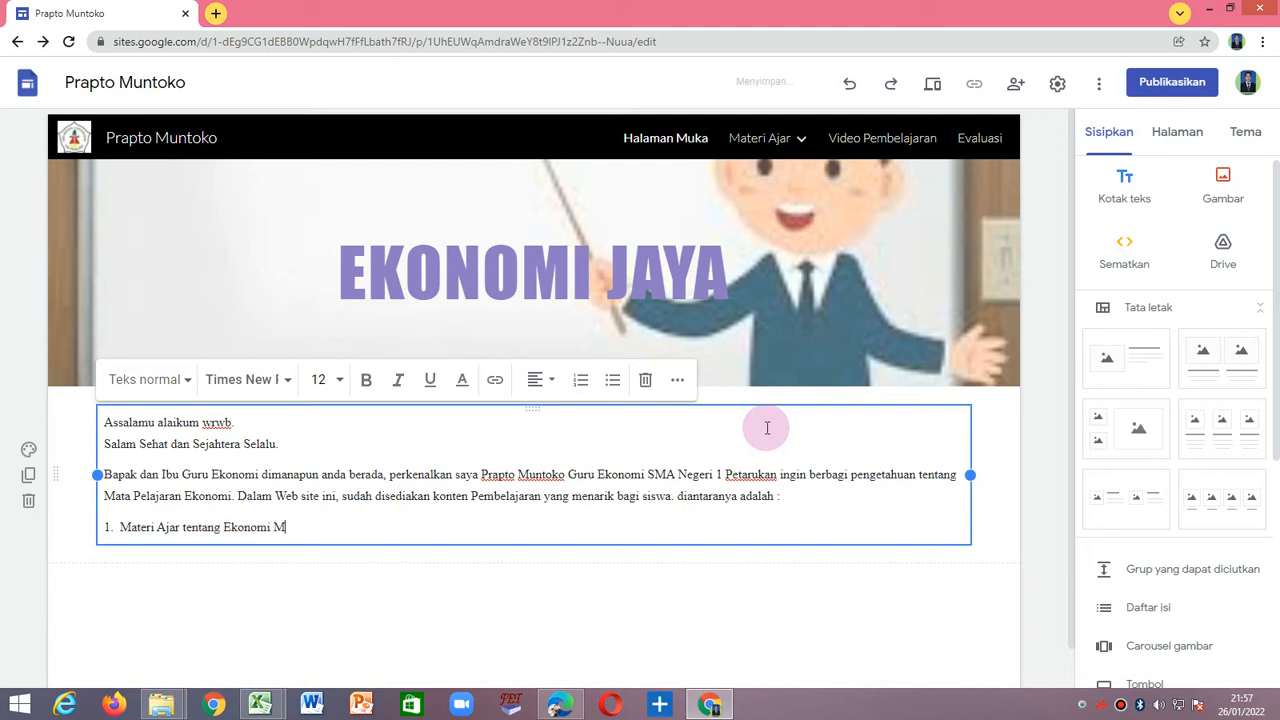
pyautogui.write('ikro dan Ekonomi Makro')
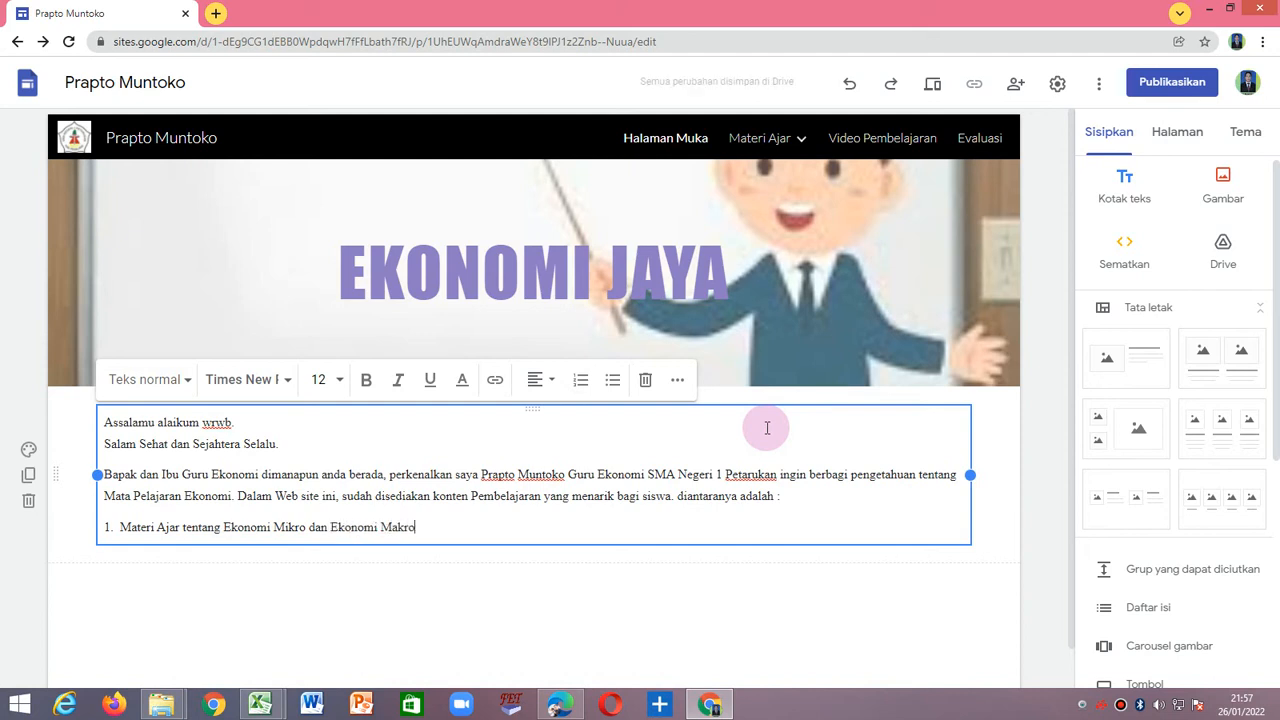
# Add the second list item "2. Materi Ajar tentang Siklus Akuntansi Perusahaan Jasa" on a new line.
pyautogui.press('Return')
pyautogui.write('2. ')
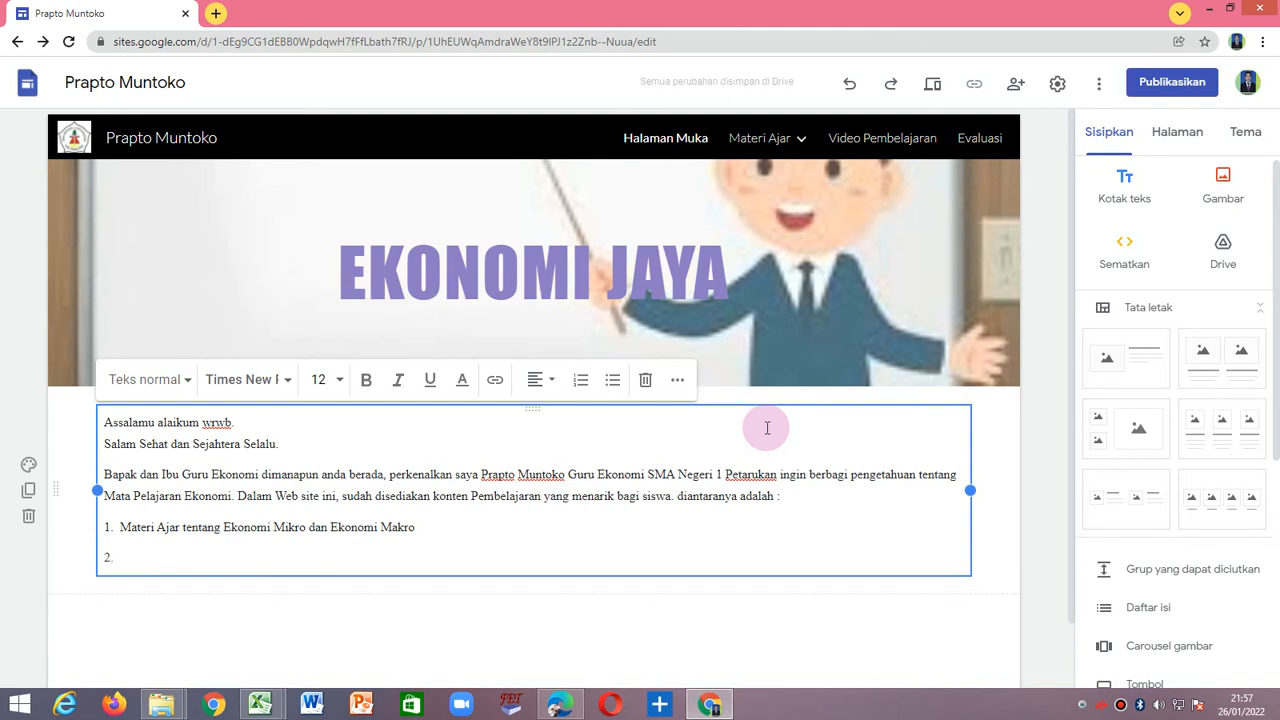
pyautogui.write('Materi A')
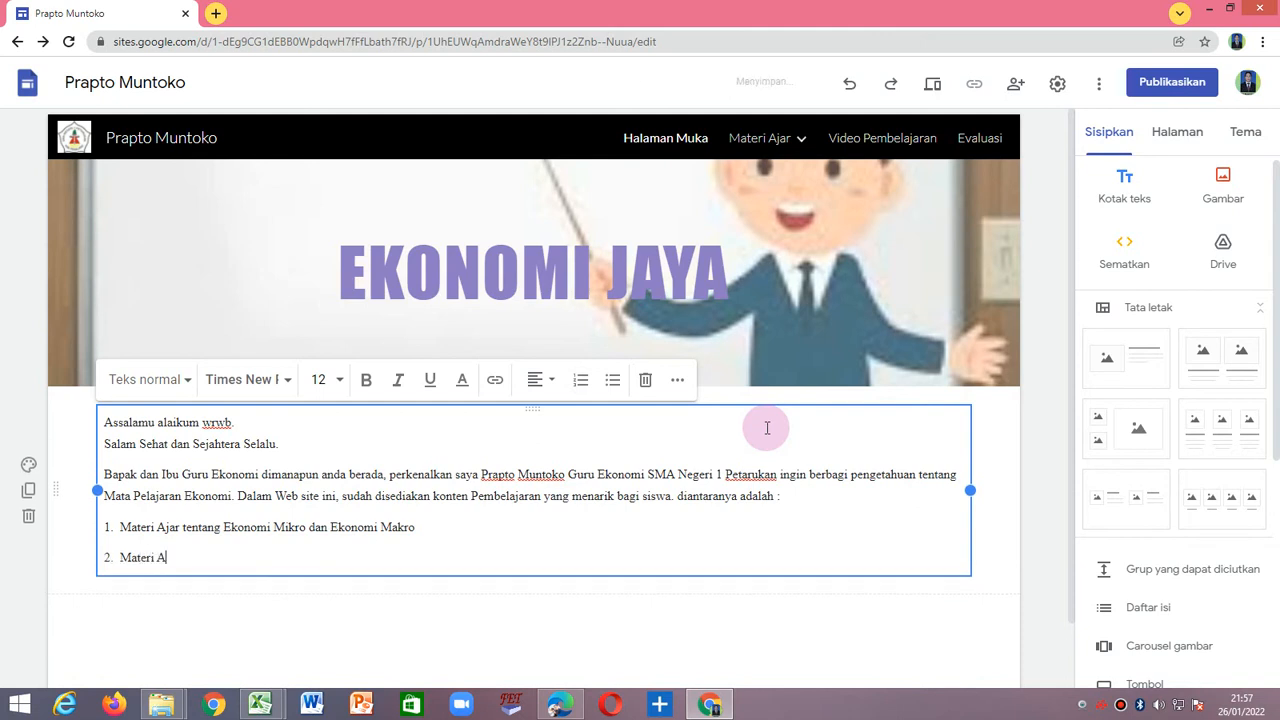
pyautogui.write('jar tentang A')
pyautogui.press('BackSpace')
pyautogui.write('Siklus Akuntansi P')
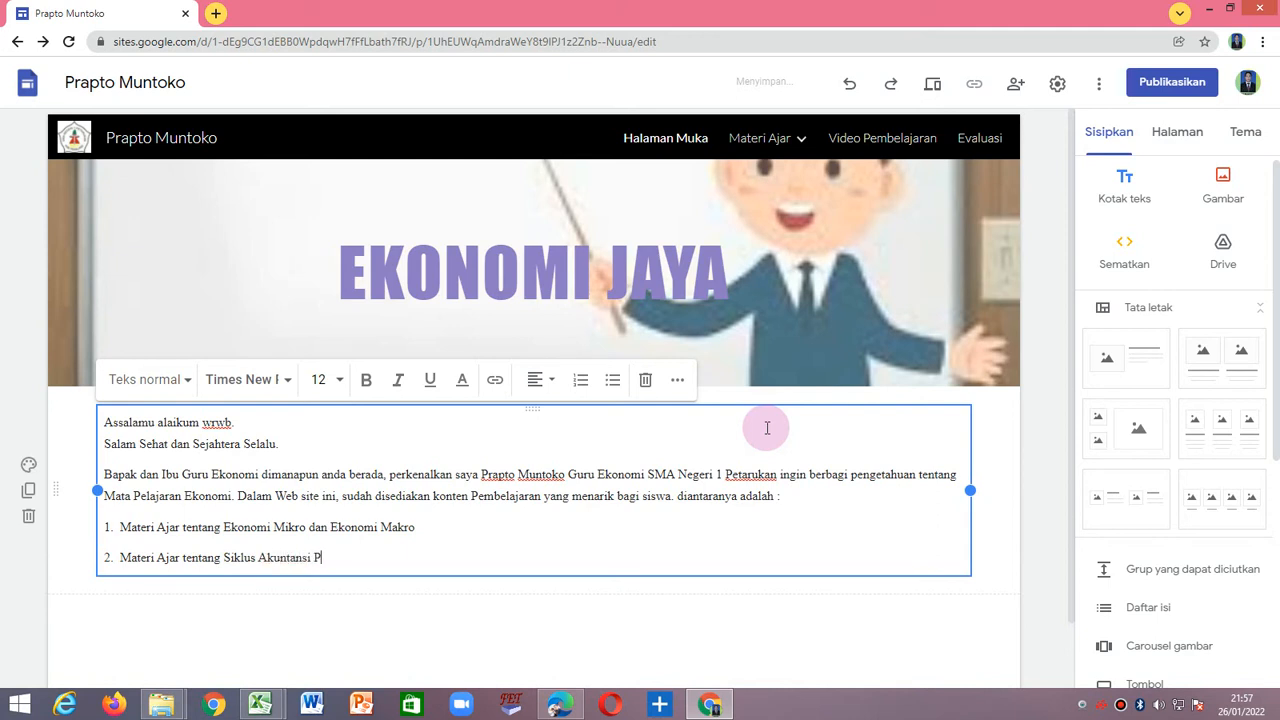
pyautogui.write('erusahaan Jasa')
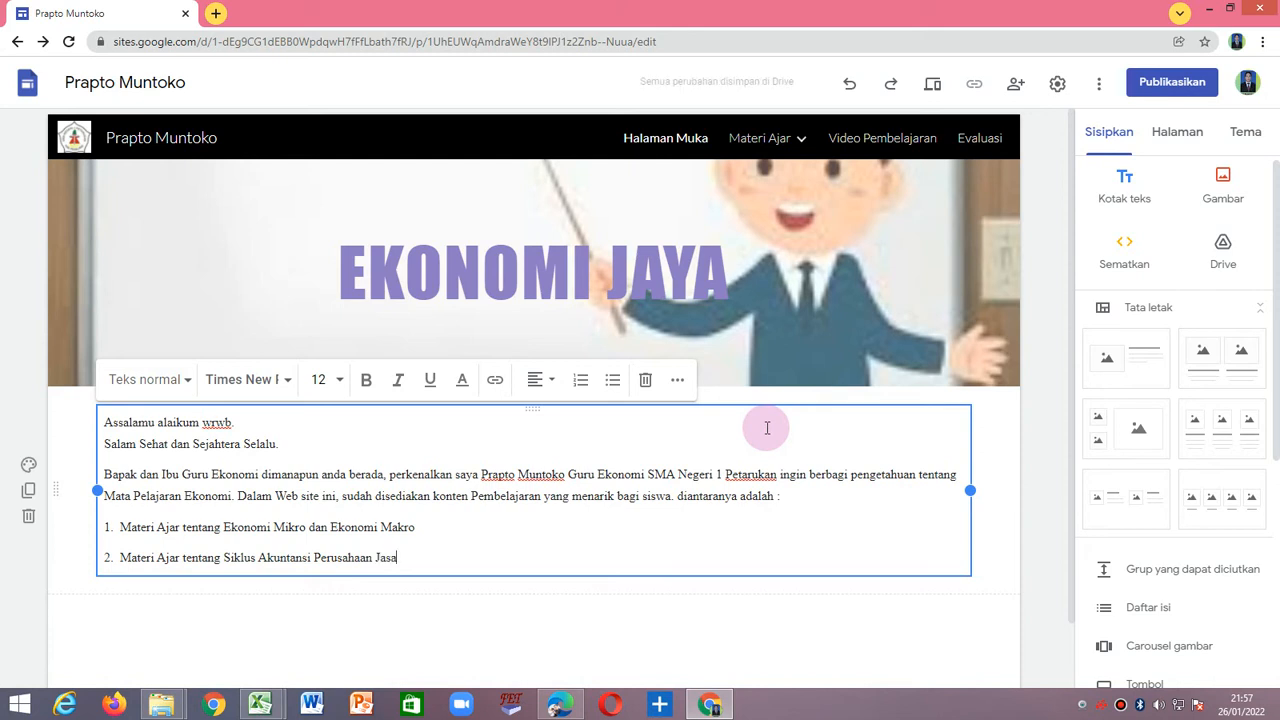
# Start the third list item on a new line with "3. Materi Ajar tentang Konsep Ekonomi, Masalah Ekonomi".
pyautogui.press('Return')
pyautogui.write('3.')
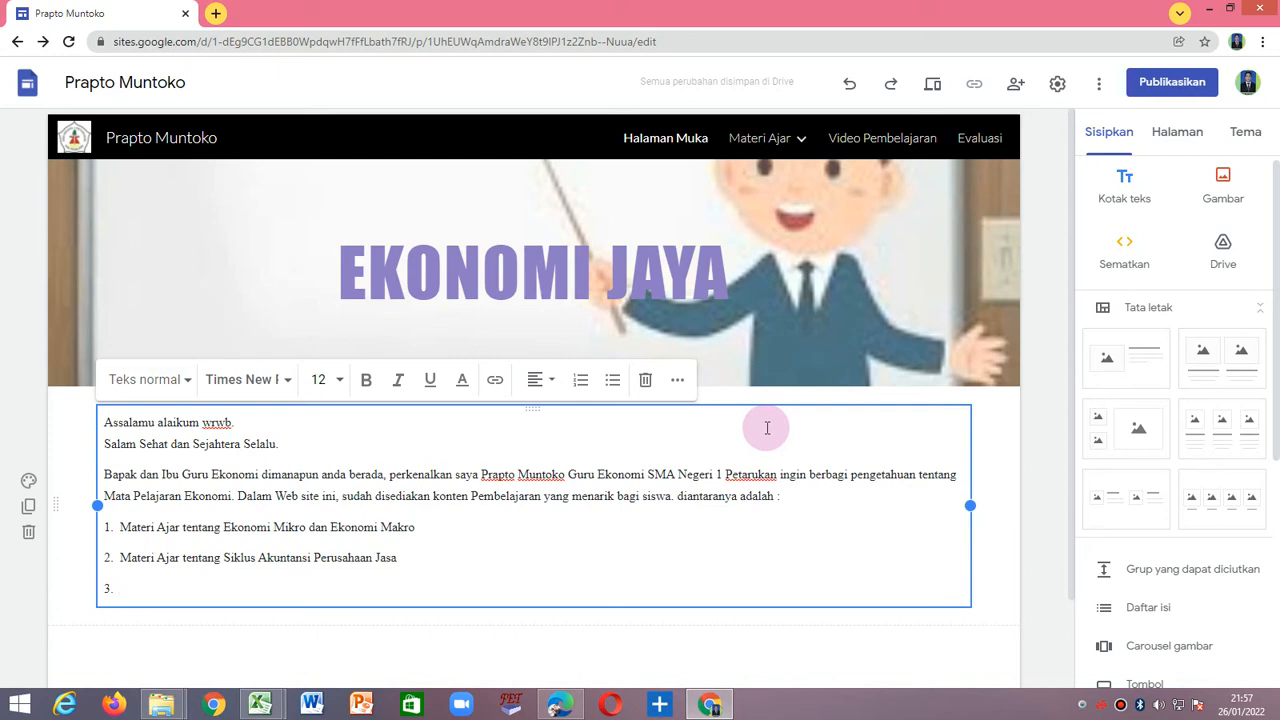
pyautogui.write('Materi Ajar tentang ')
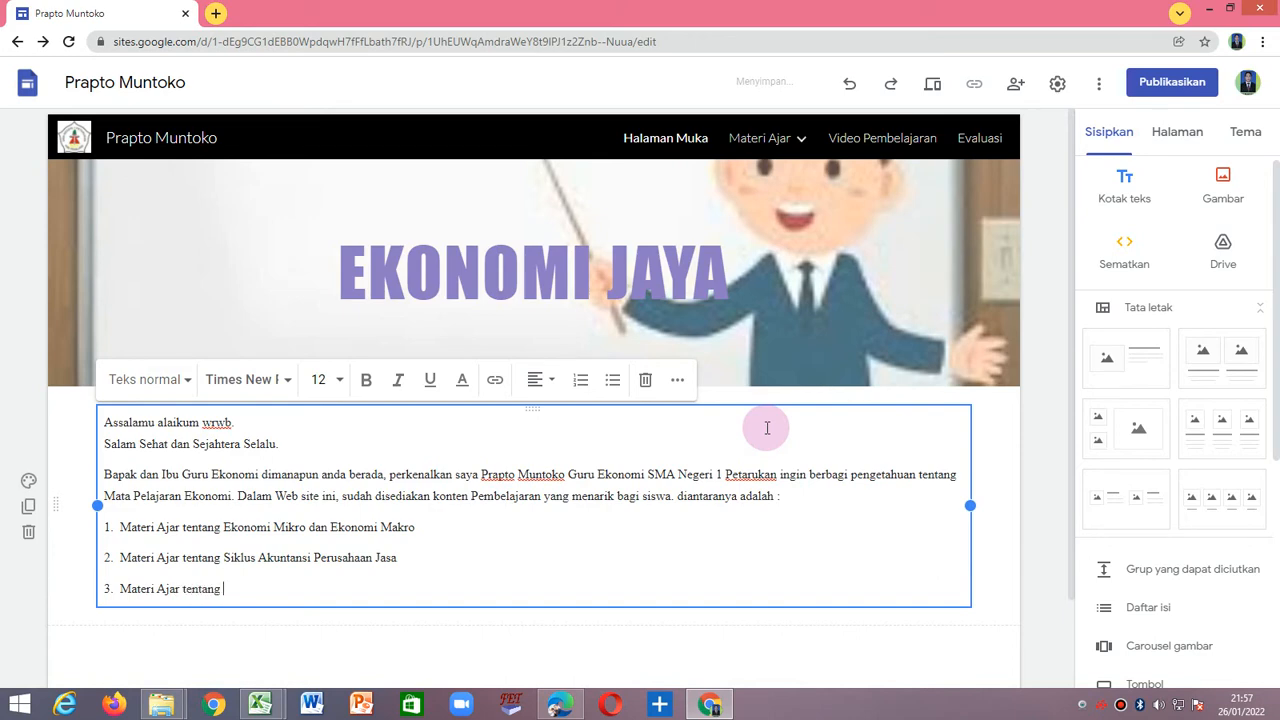
pyautogui.write('Konsep Ekonomi, Masalah Ekonomi')
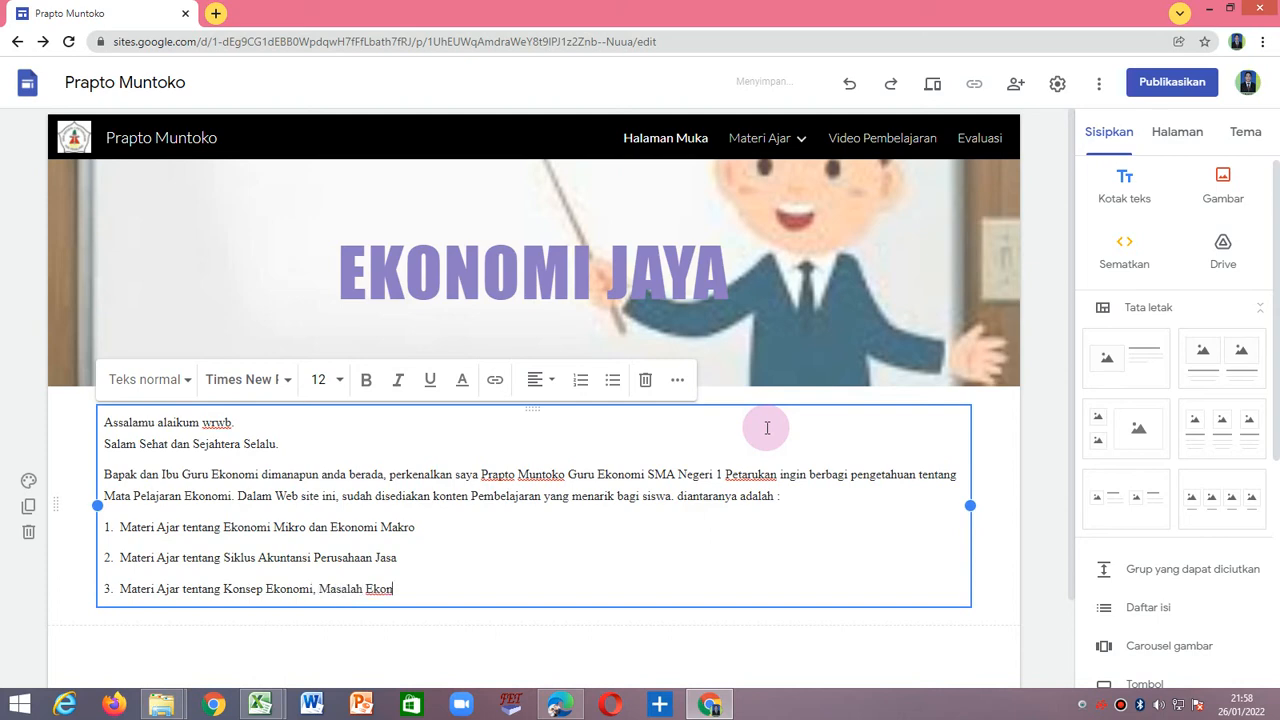
pyautogui.write(', Prinsip Ekonomi d')
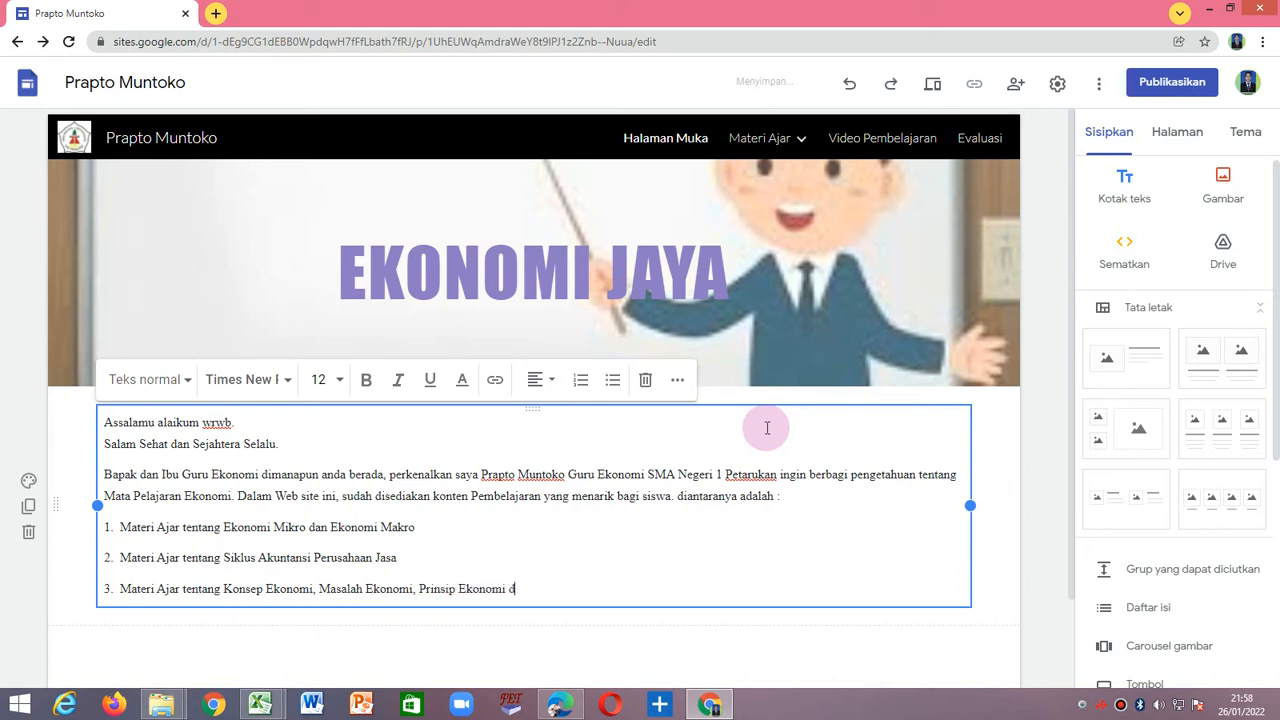
pyautogui.write('an Cara')
pyautogui.write(' Pemecahan')
pyautogui.write(' Masalah Ekono')
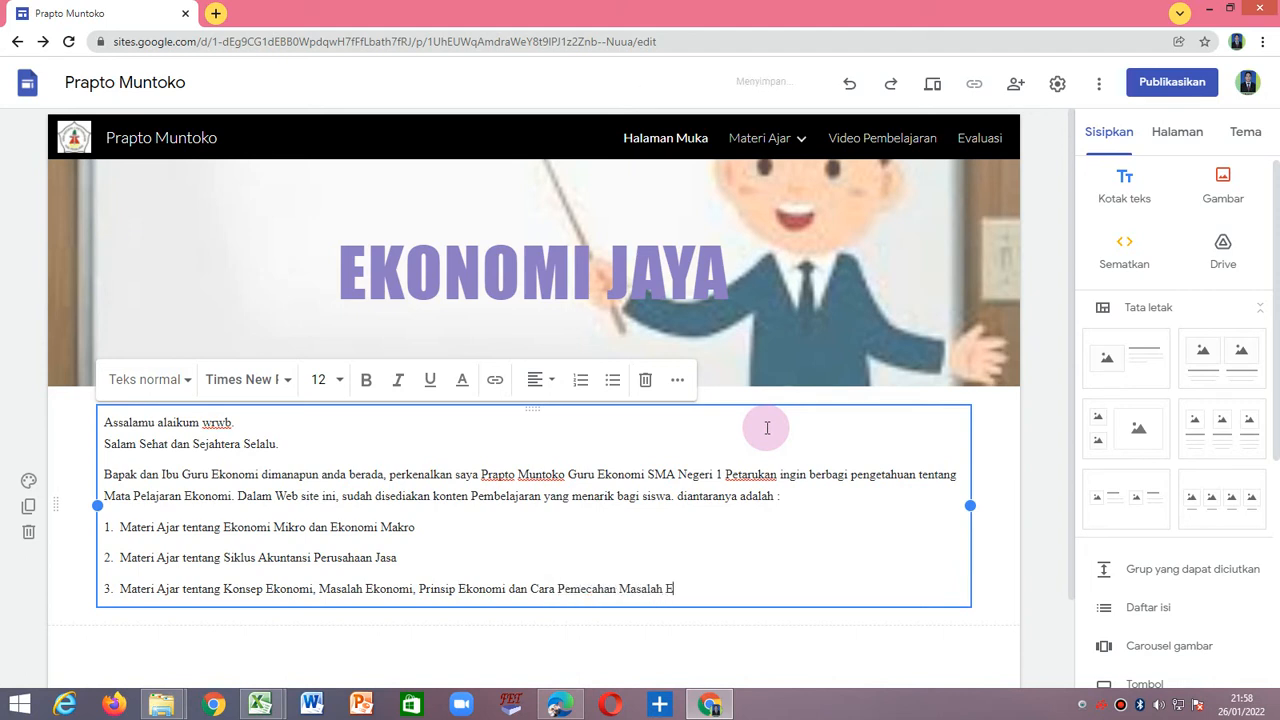
pyautogui.write('mi')
# Add the fourth list item "4. Video Pembelajaran Interaktif" on a new line.
pyautogui.press('Return')
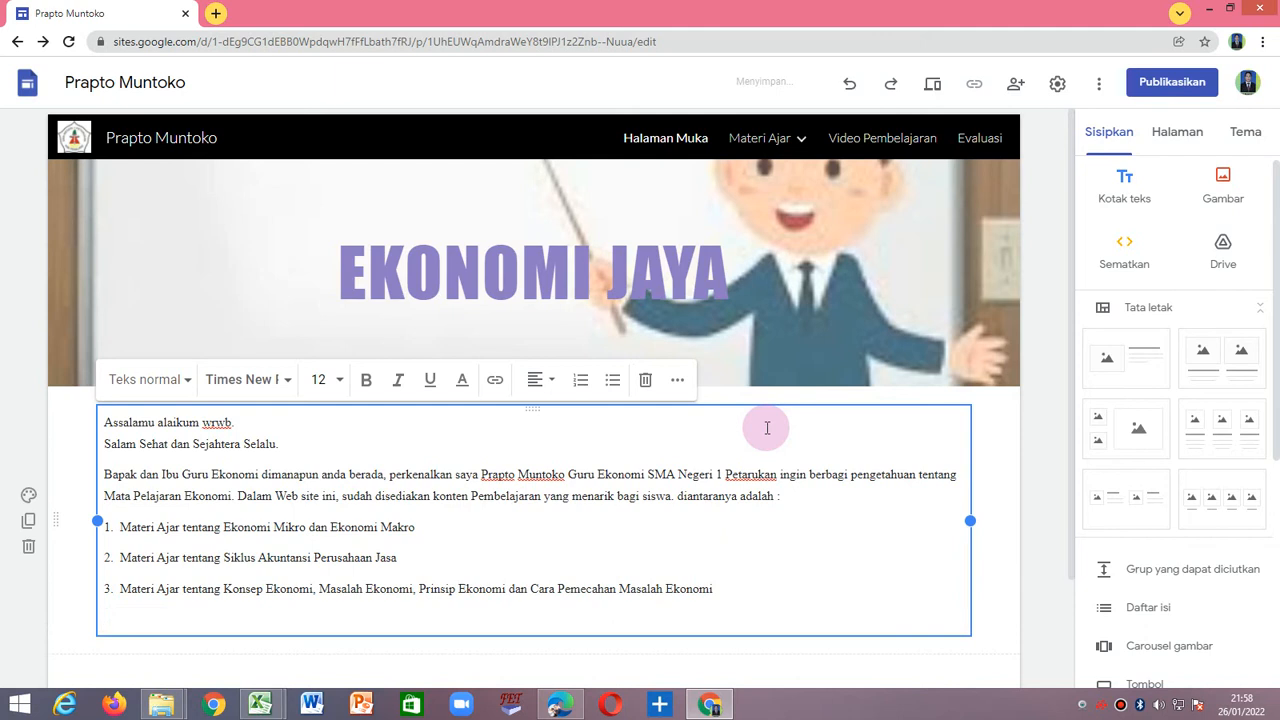
pyautogui.write('4. ')
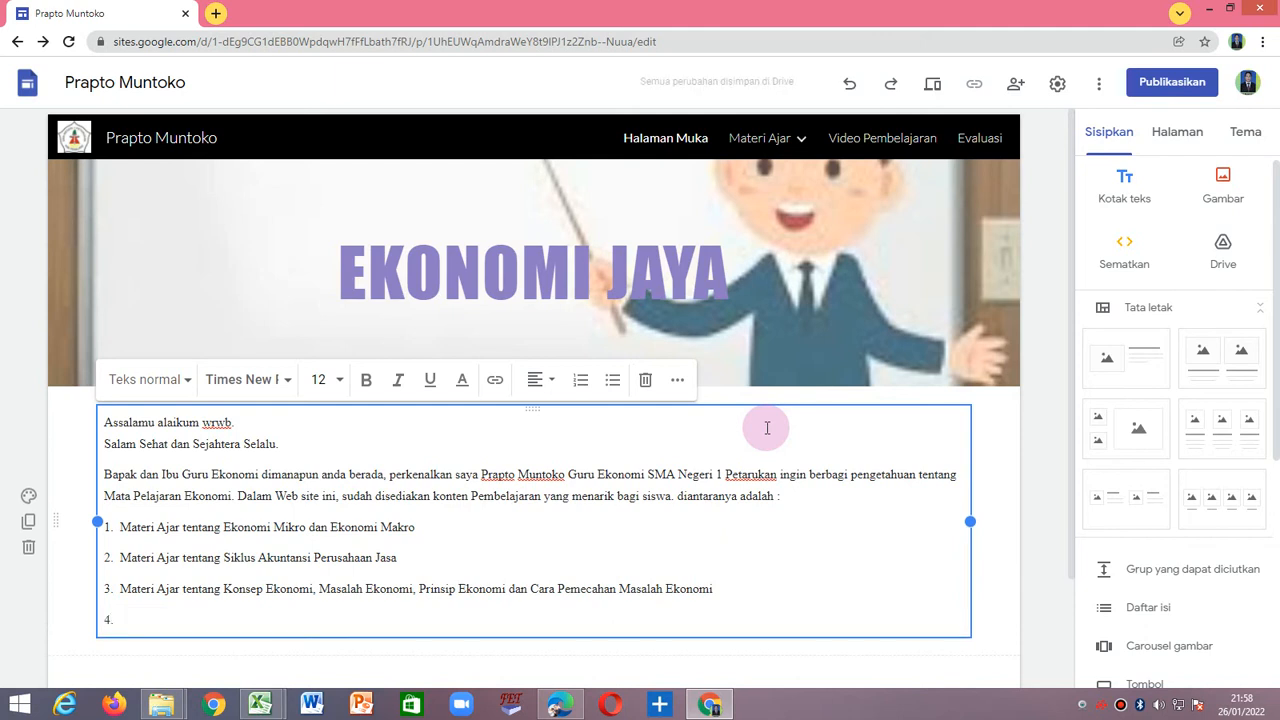
pyautogui.write('Video Pembelajaran')
pyautogui.write('Interak')
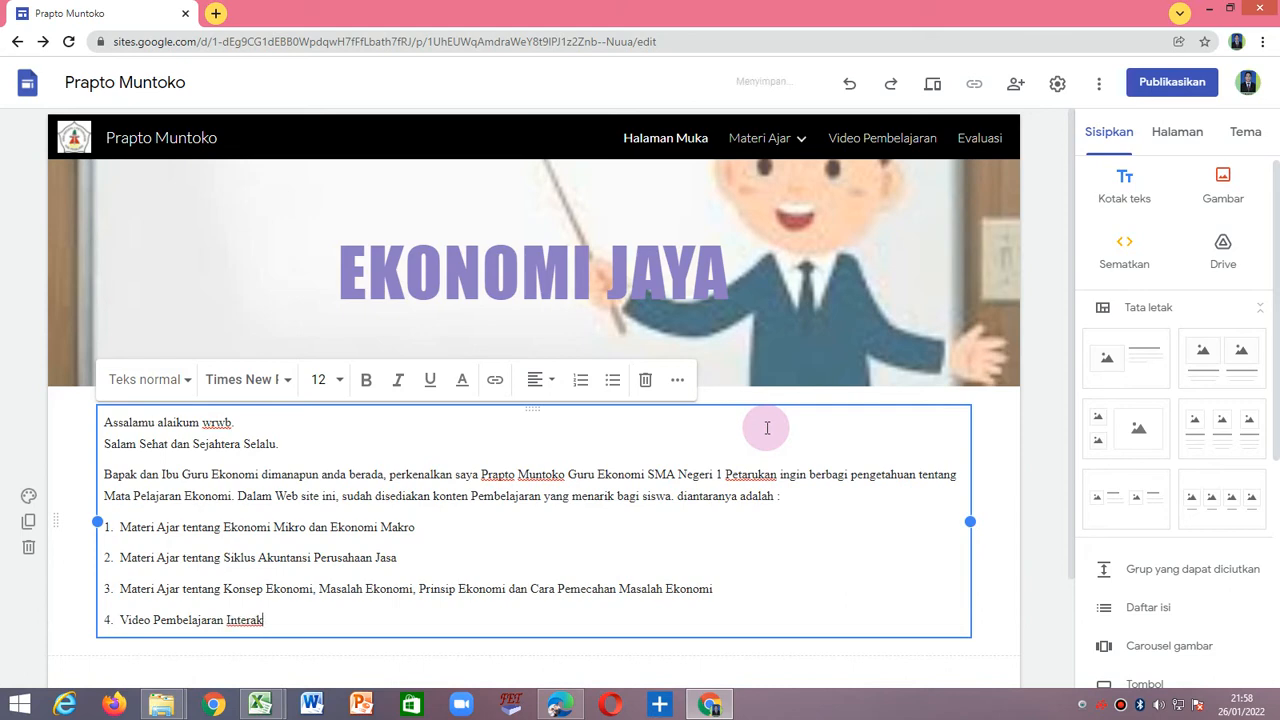
pyautogui.write('tif')
# Start the fifth list item on a new line with "5. Evaluasi atau disediakan soal-soal".
pyautogui.press('Return')
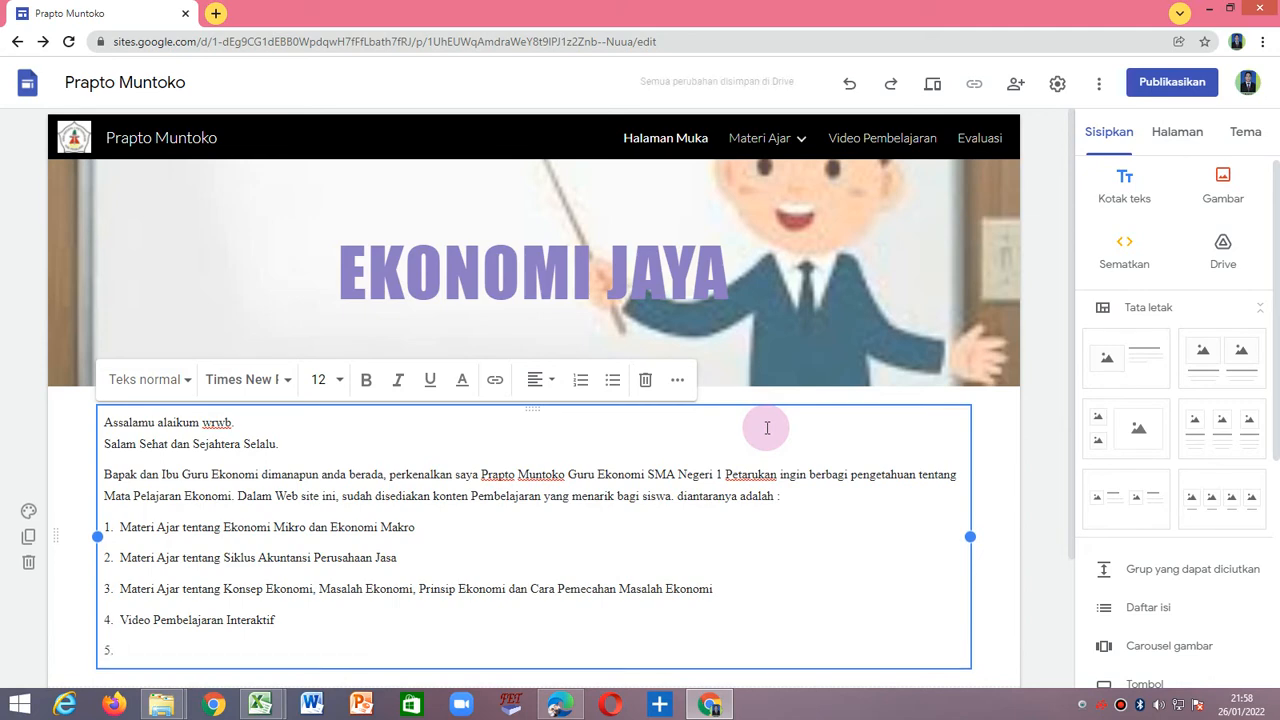
pyautogui.write('Eva')
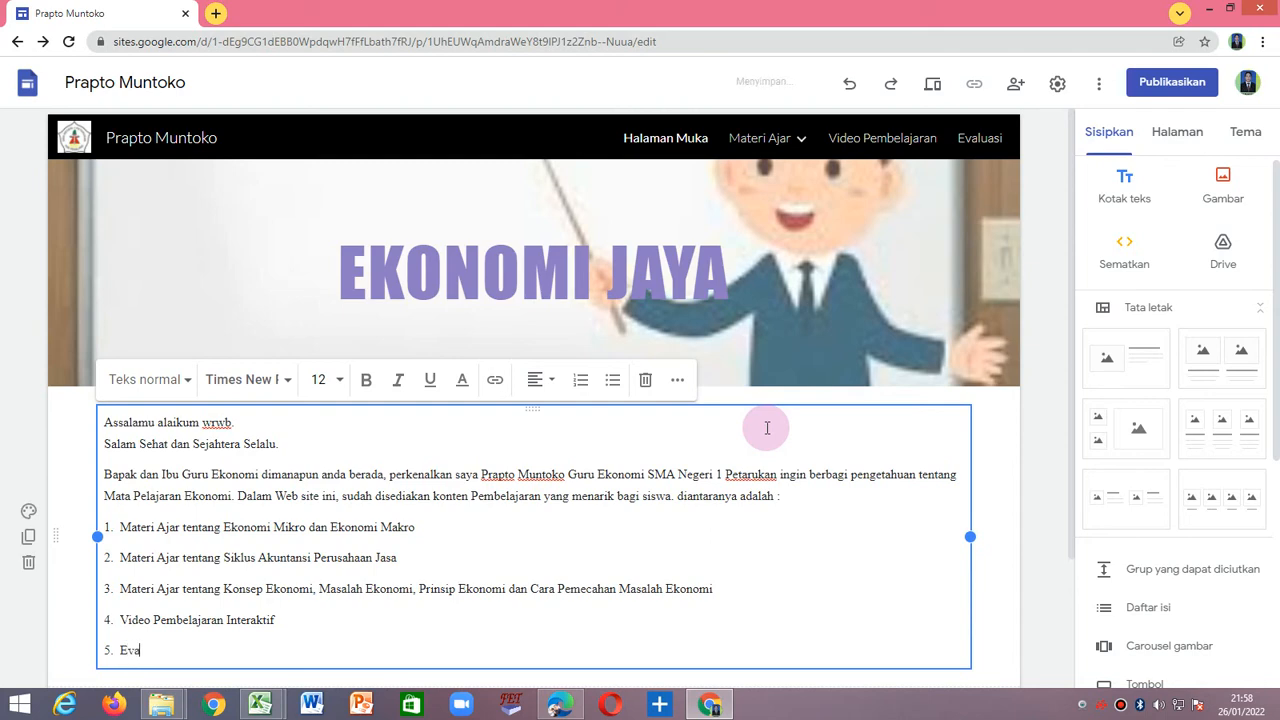
pyautogui.write('luasi')
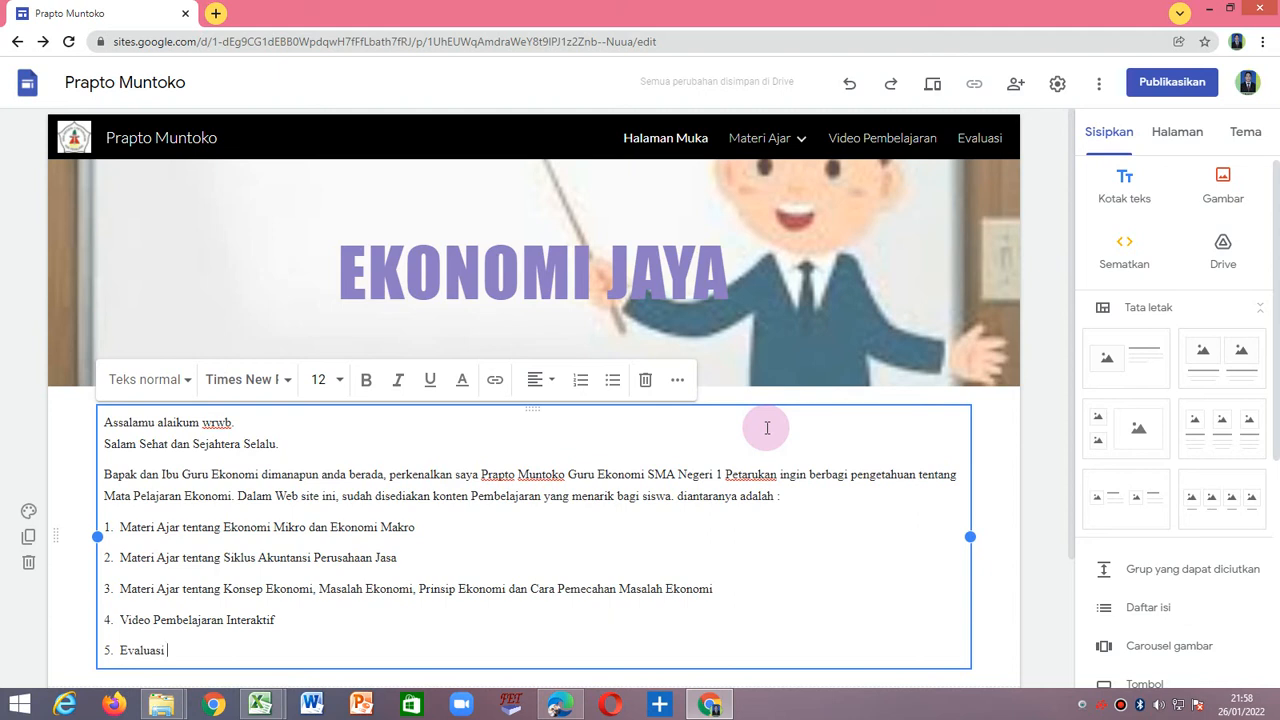
pyautogui.write('atau ')
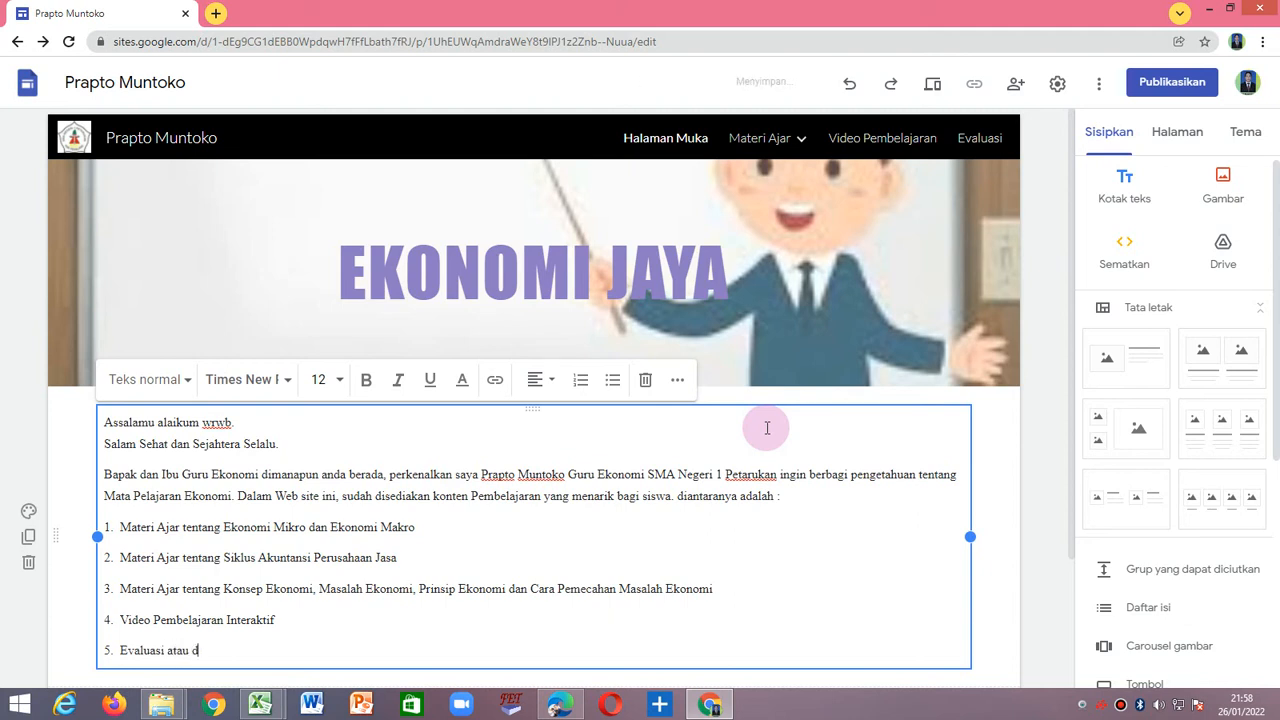
pyautogui.write('disediakan soal-soal ')
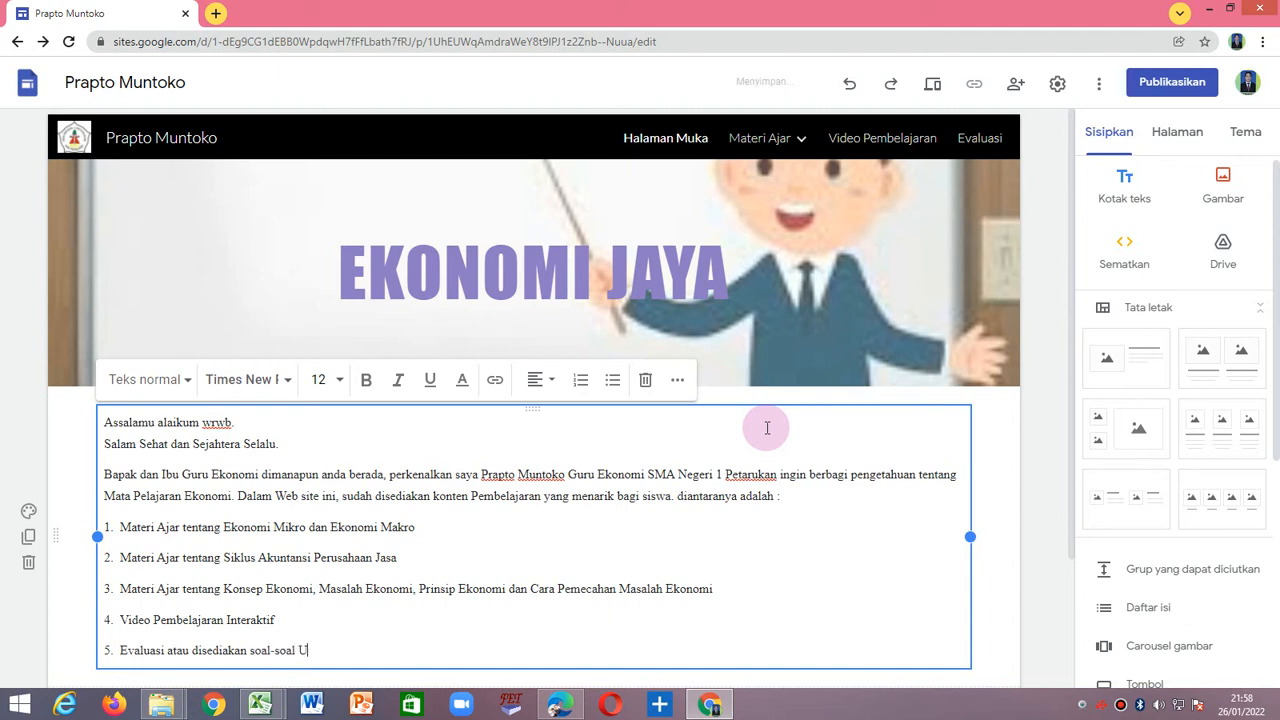
pyautogui.write('Ulangan Harian, PTS dan')
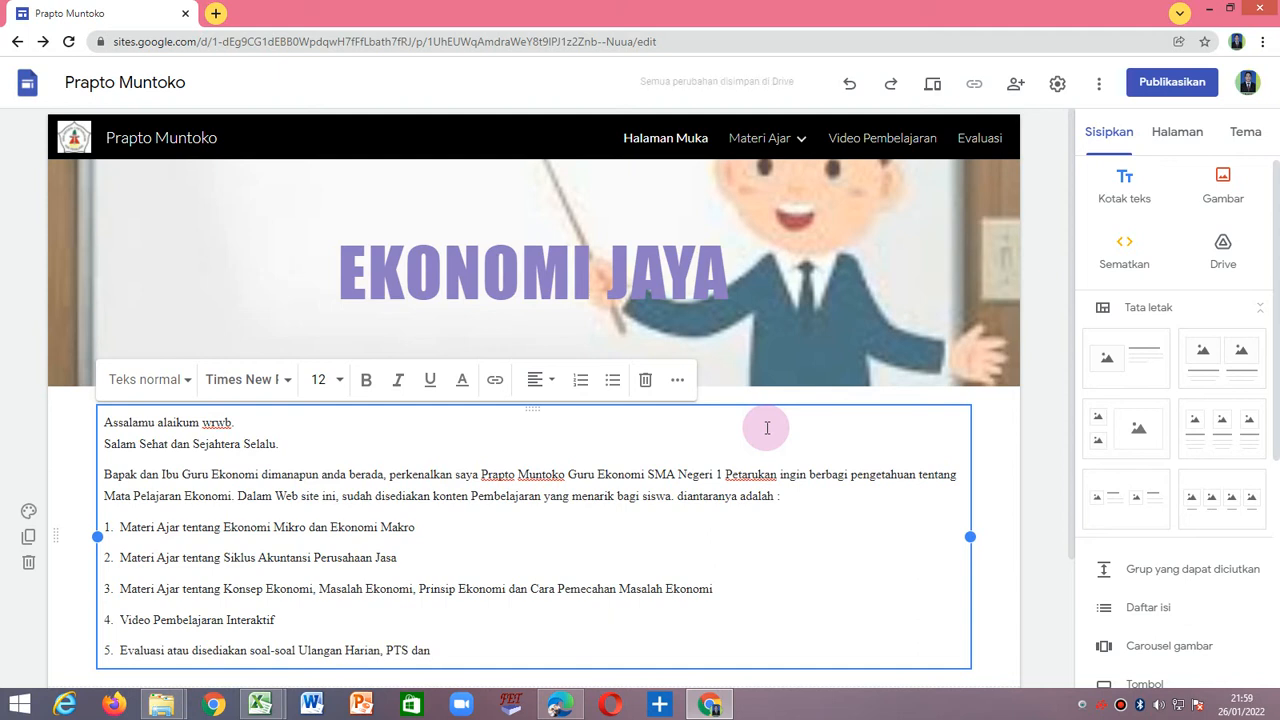
pyautogui.write(' PA')
pyautogui.write('S')
pyautogui.write(' atau')
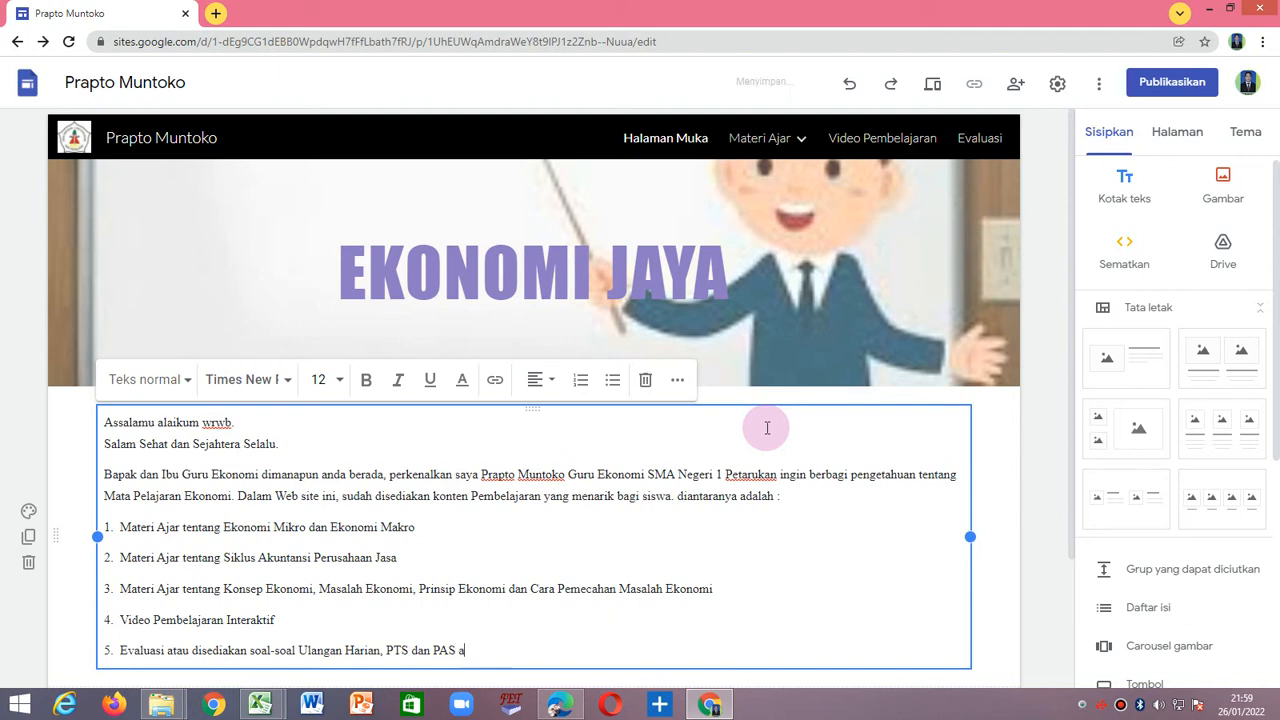
pyautogui.write(' PAT')
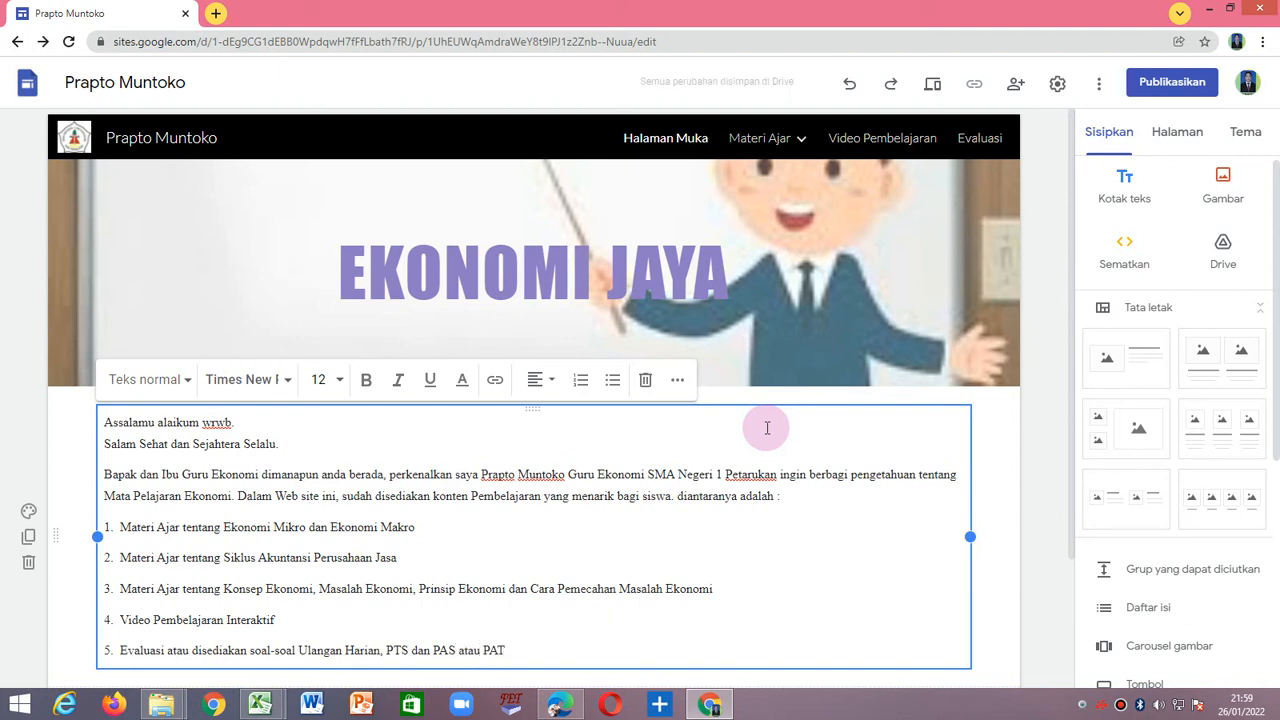
pyautogui.write('.')
# Begin a new paragraph below the list with "Saya berharap web site ini dapat bermanfaat bagi Siswa SMA".
pyautogui.press('Return')
pyautogui.press('Return')
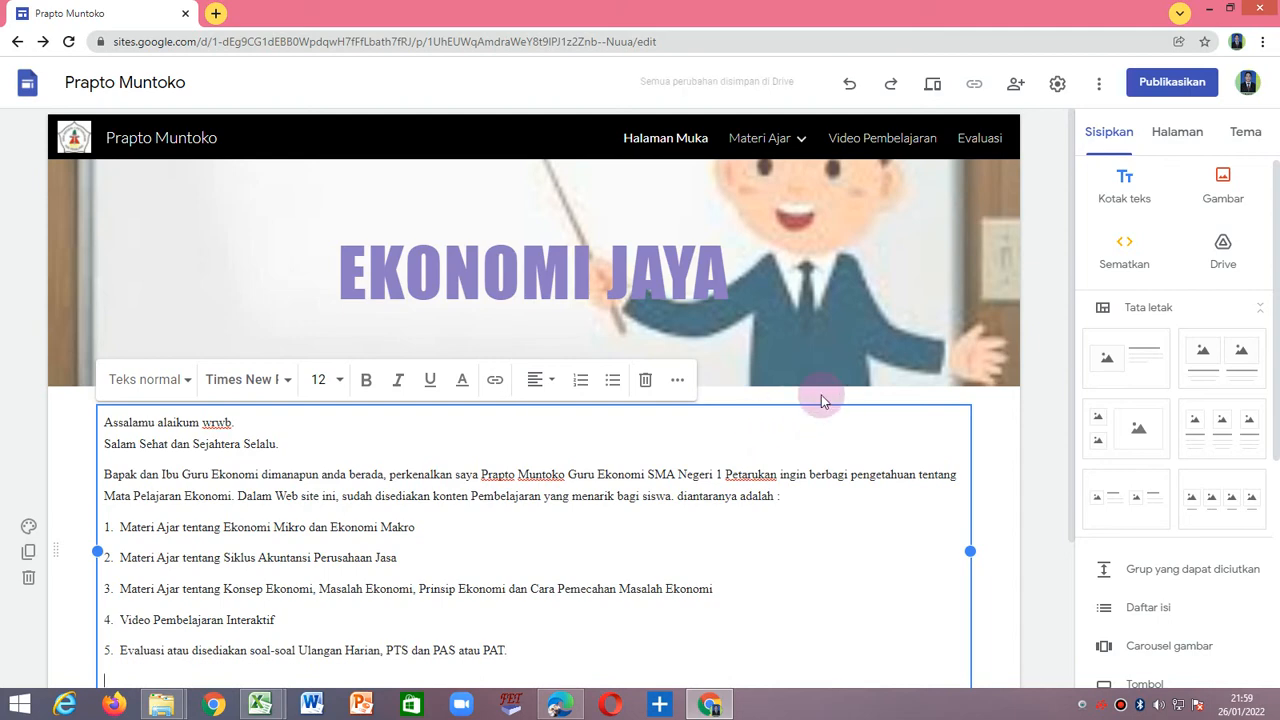
pyautogui.scroll(-2, 820, 403)
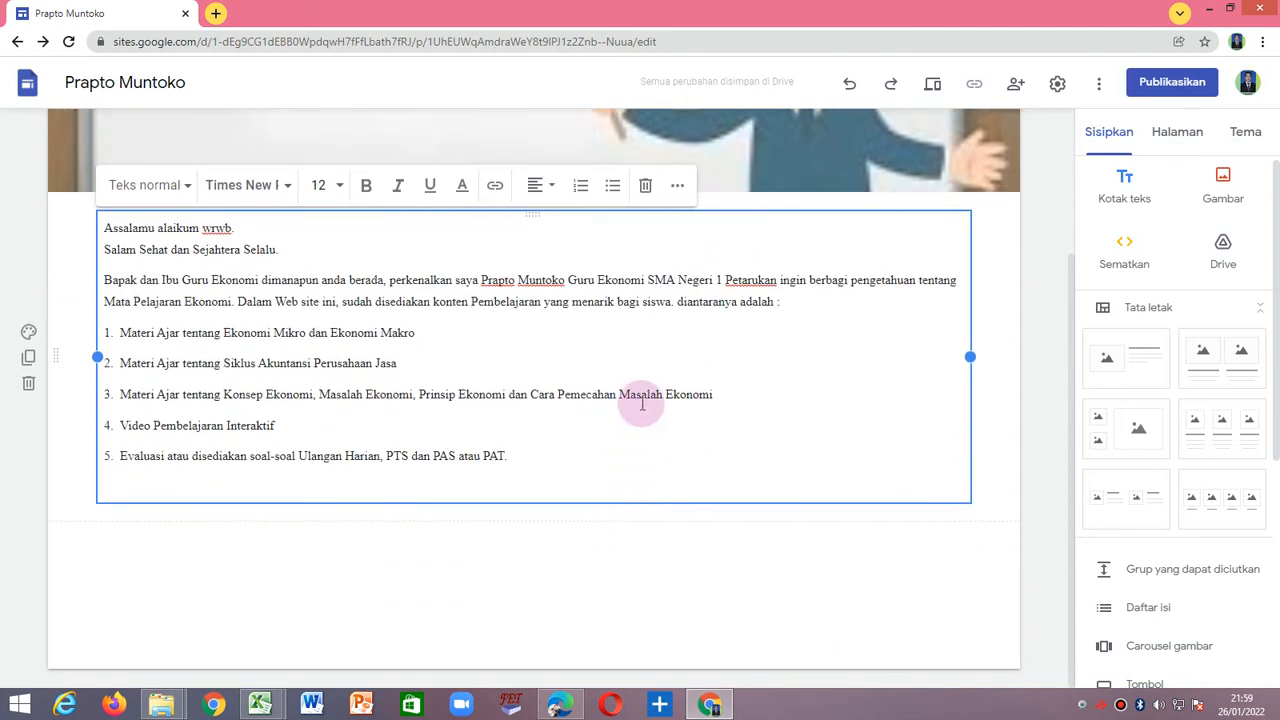
pyautogui.write('Saya ber')
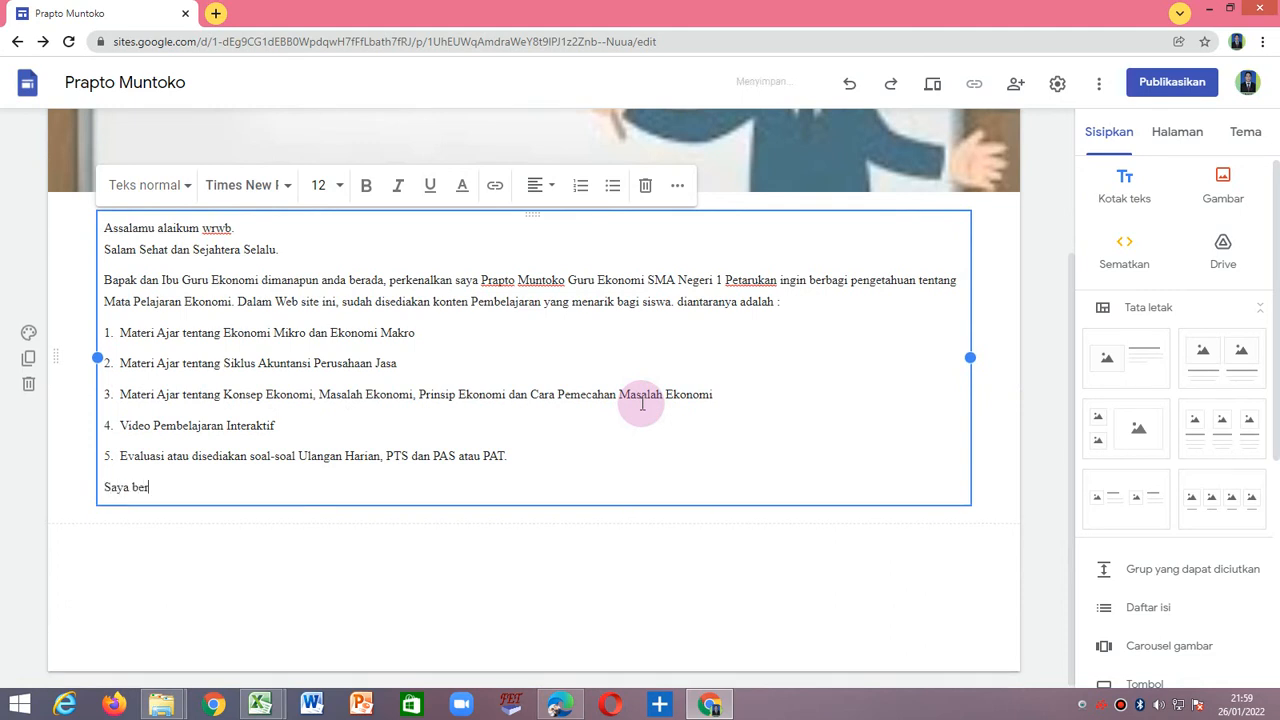
pyautogui.write('harap web site ini dapat bermanfa')
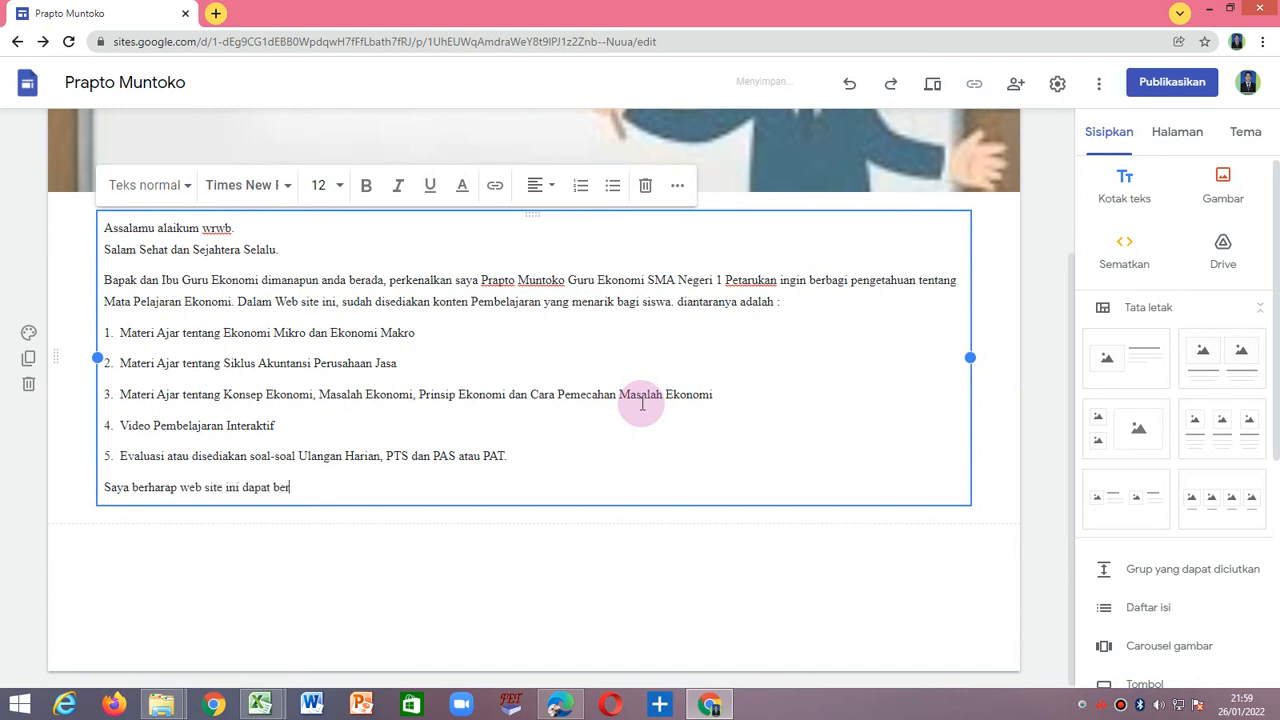
pyautogui.write('at bagi Siswa SMA ')
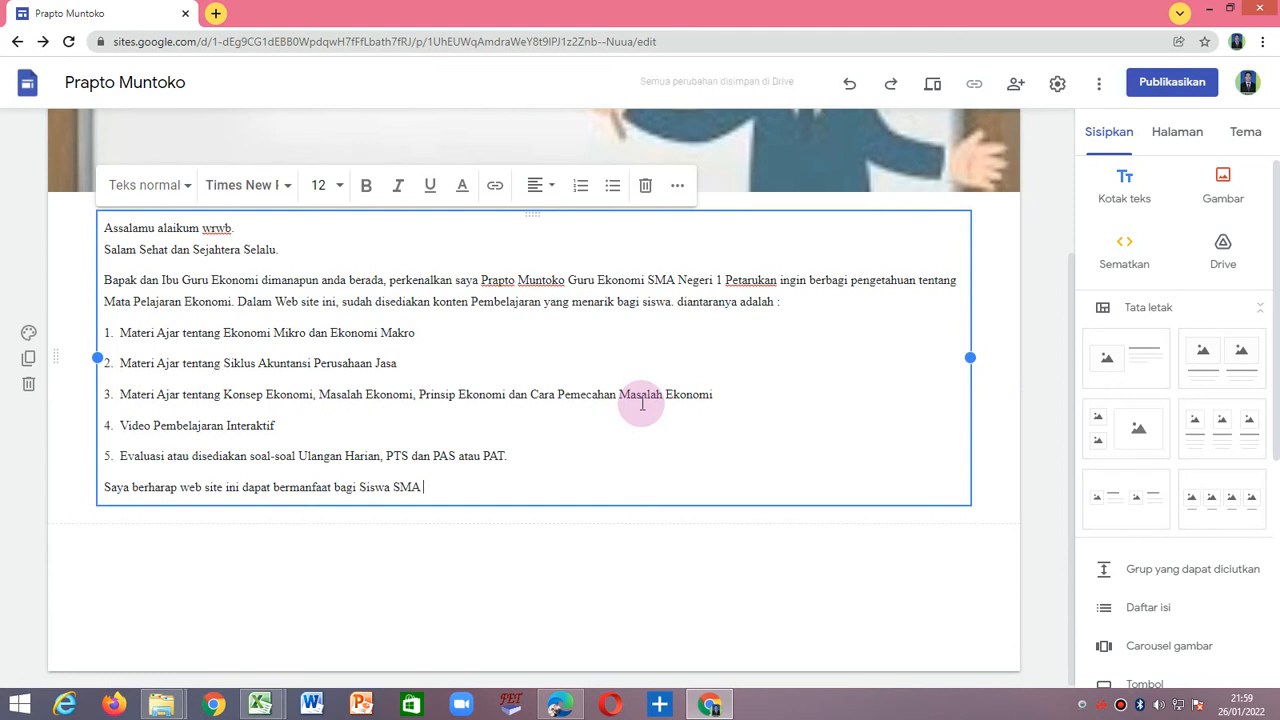
pyautogui.write('Kususnya dan ')
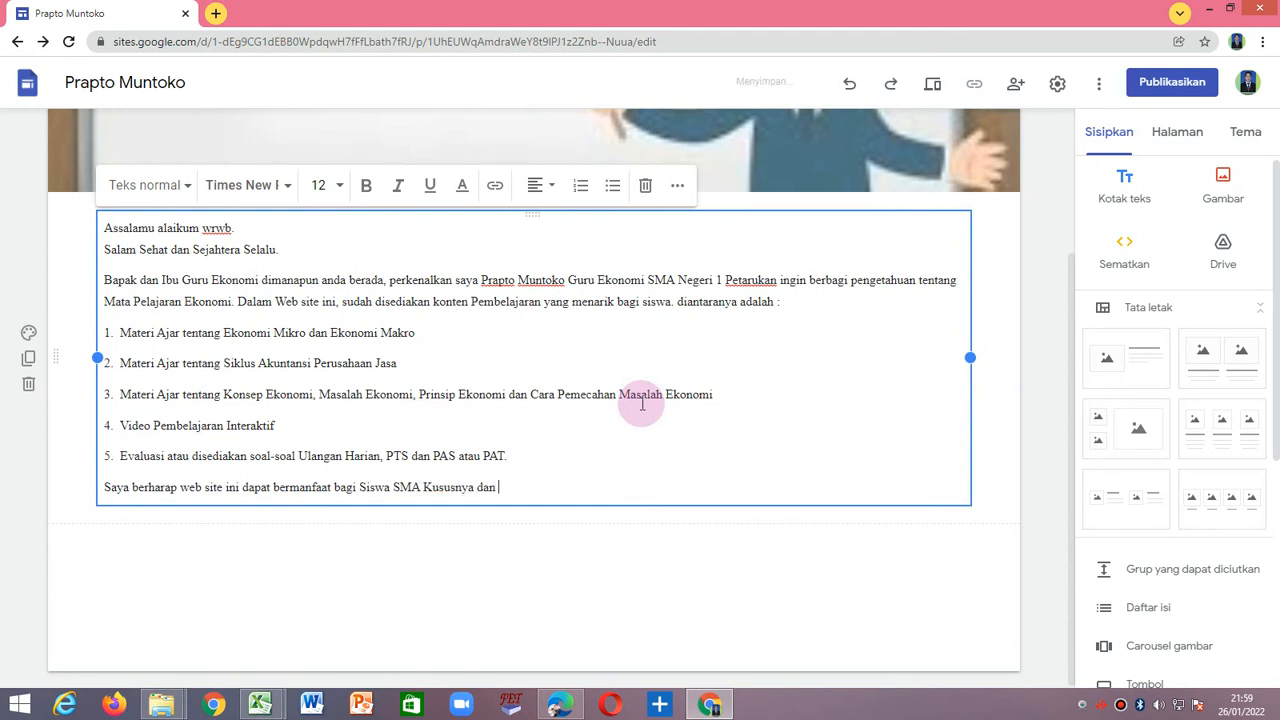
pyautogui.write('bagi Bapak ibu Guru Ekonomi')
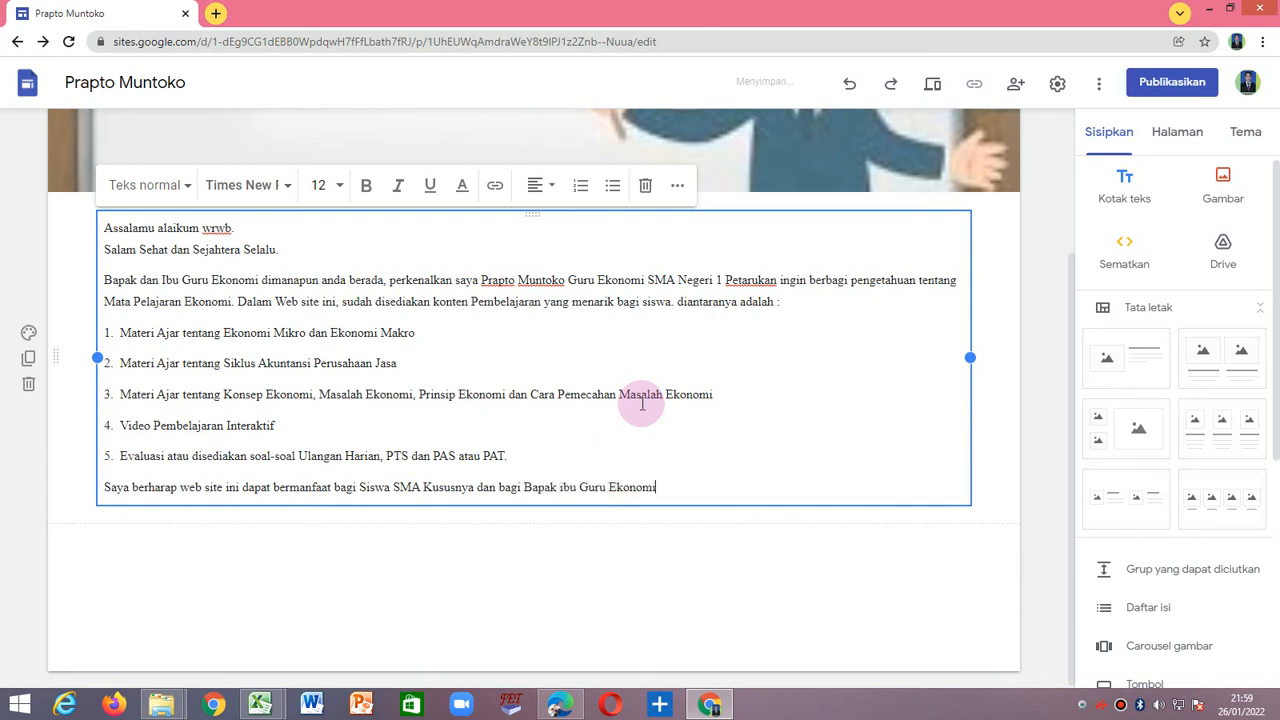
pyautogui.write(' yang membutuhkan')
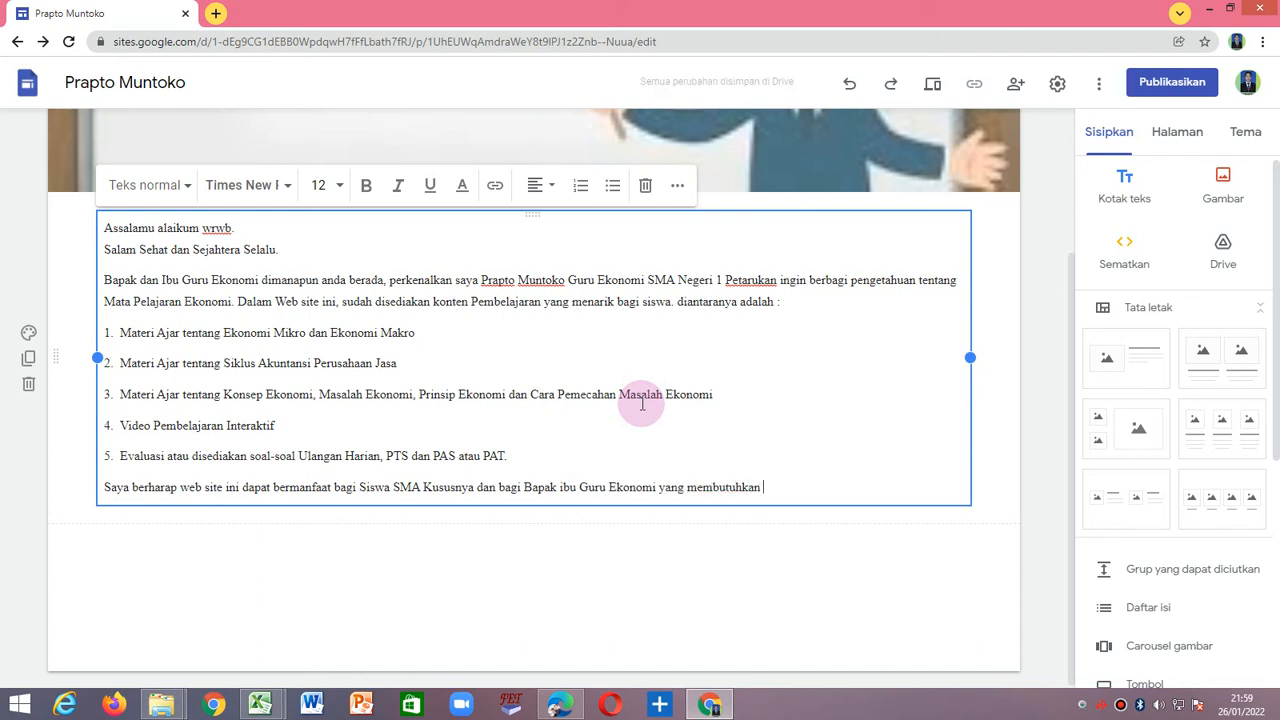
pyautogui.write(' literasi dan pengembangan media Pem')
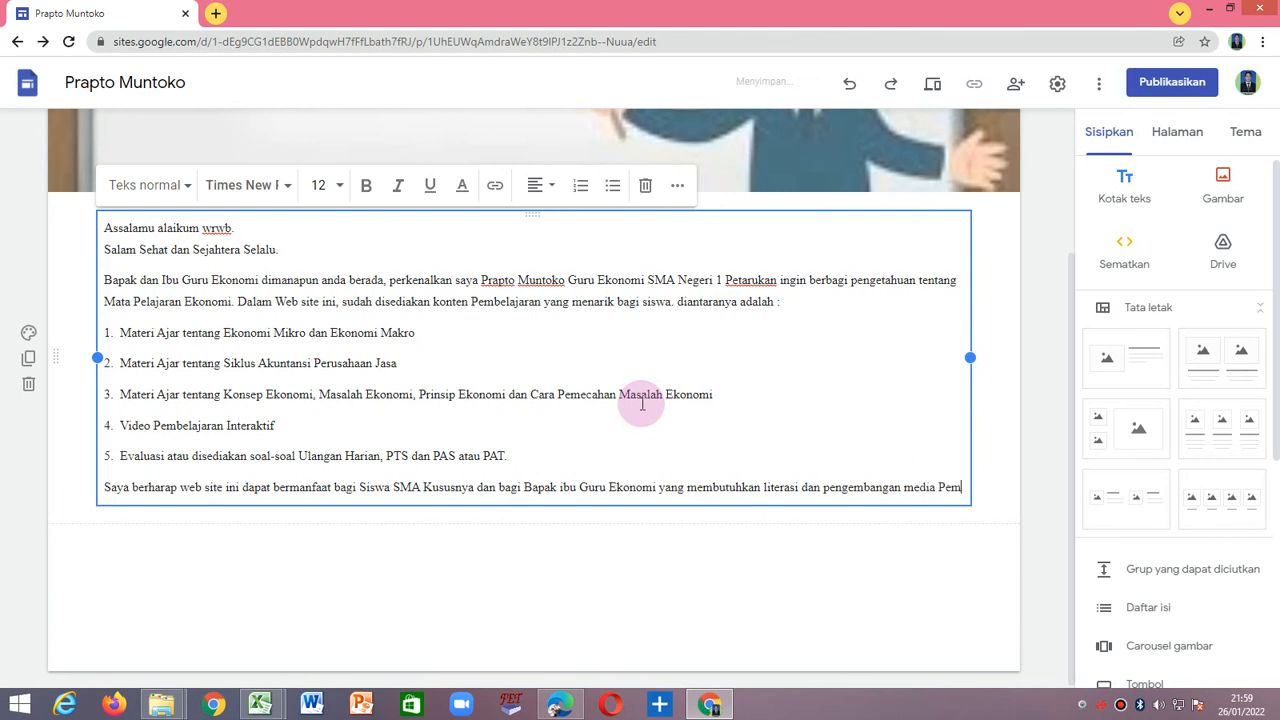
# Continue the sentence with "Kususnya dan bagi Bapak ibu Guru Ekonomi yang membutuhkan literasi dan pengembangan media Pembelajaran".
pyautogui.write('belajaran')
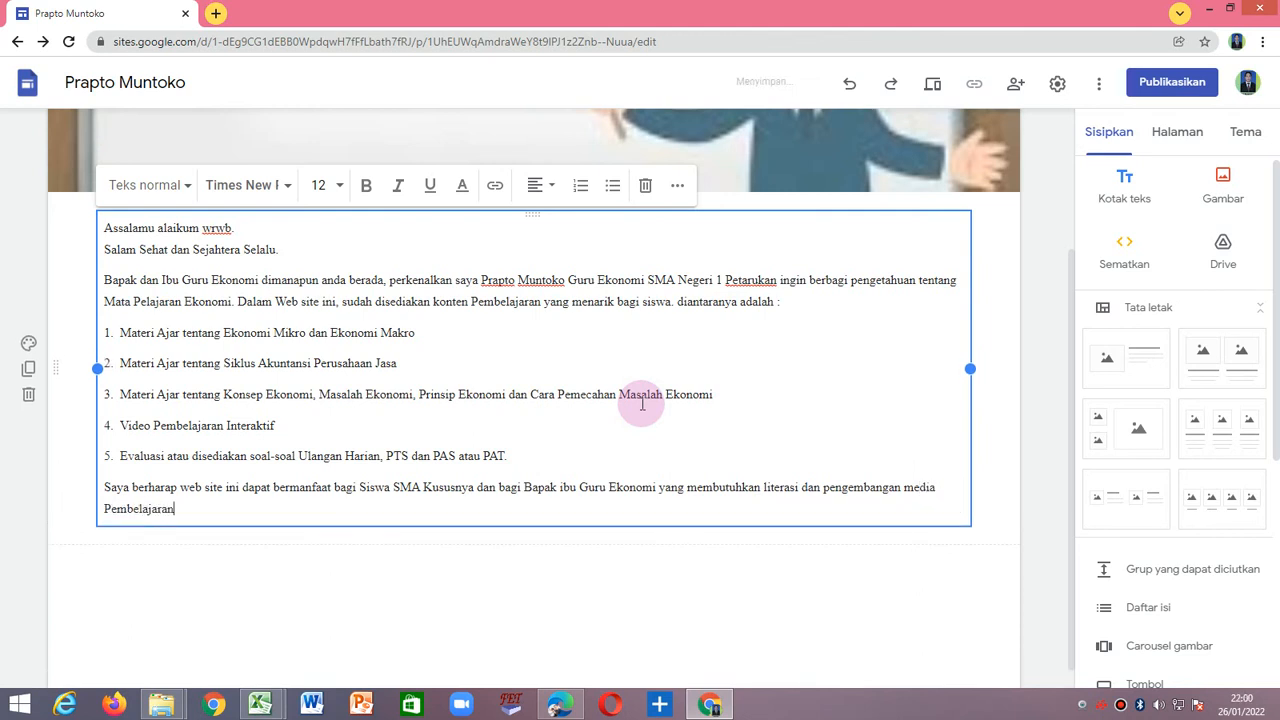
# Add the closing paragraph "Demikian pengantar dari saya, semoga Indonesia makin Jaya dan menjadi Negara yang Maju. Amin".
pyautogui.press('Return')
pyautogui.write('D')
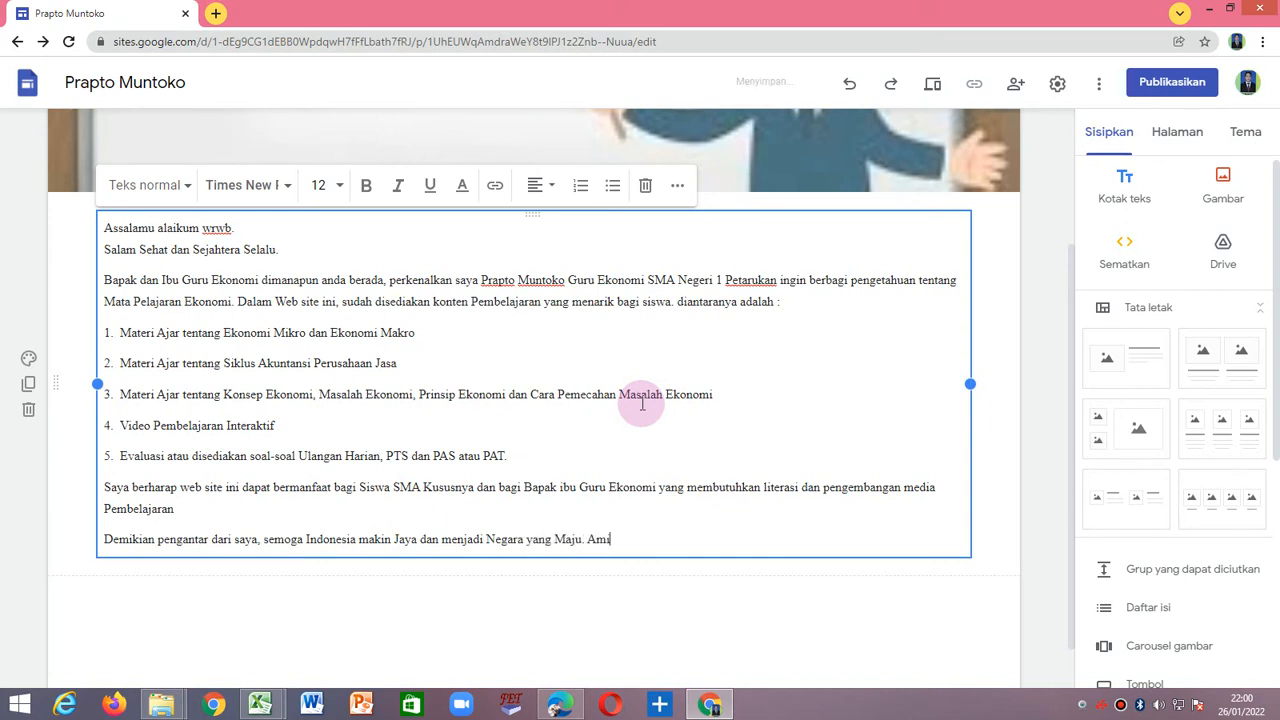
pyautogui.press('Return')
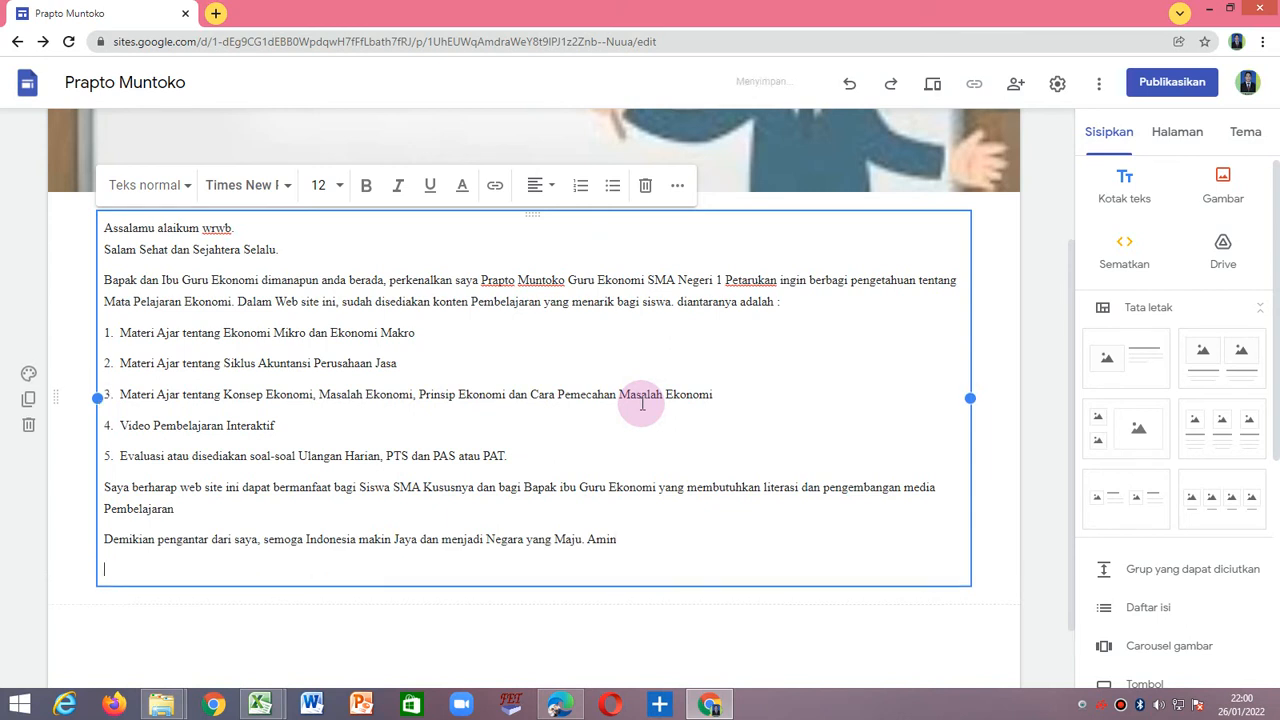
# Sign off below a blank line with "Wassalamu alaikum wrwb." and put a full stop after "media Pembelajaran" in the paragraph above.
pyautogui.press('Return')
pyautogui.write('Wassalamu alaikum wrwb.')
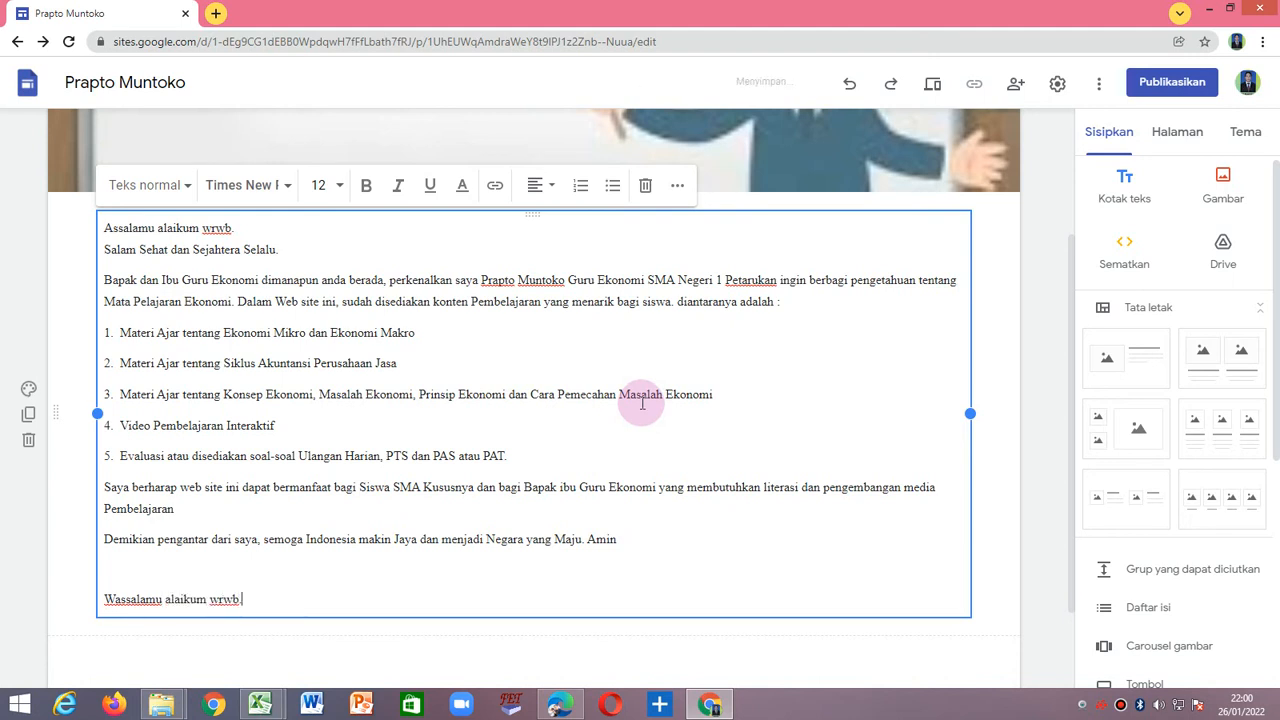
pyautogui.click(207, 596)
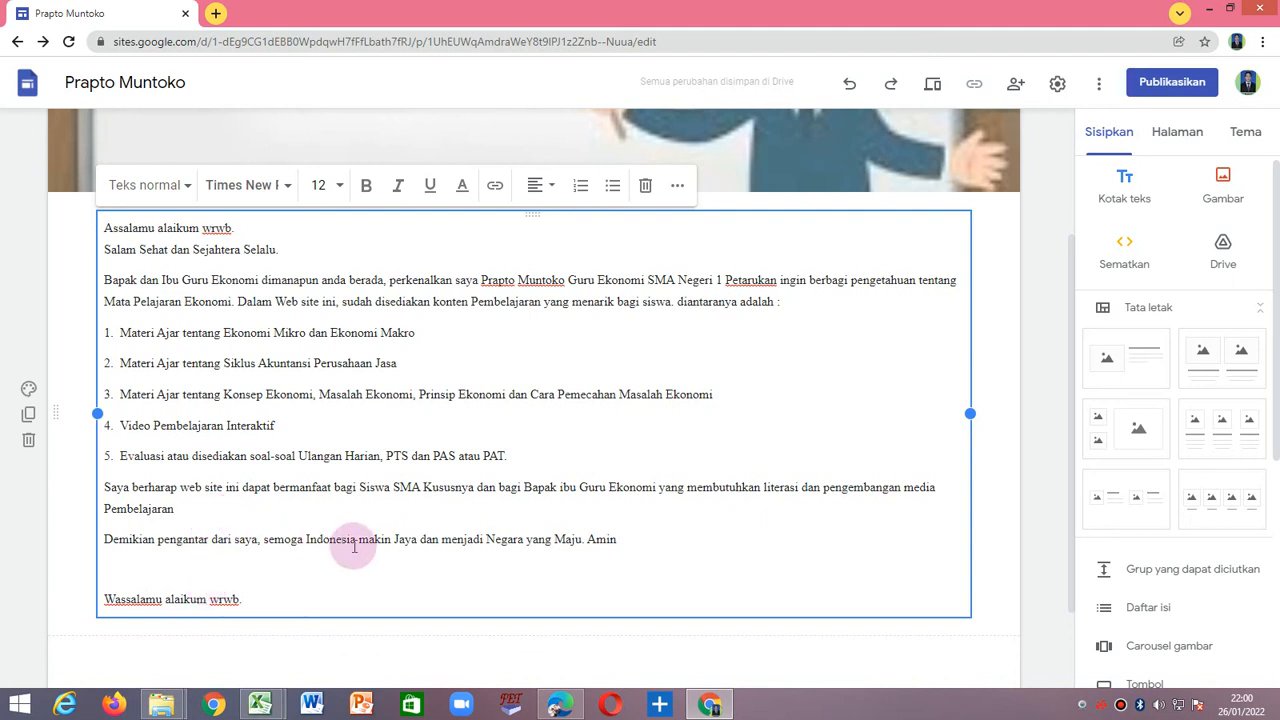
pyautogui.click(737, 636)
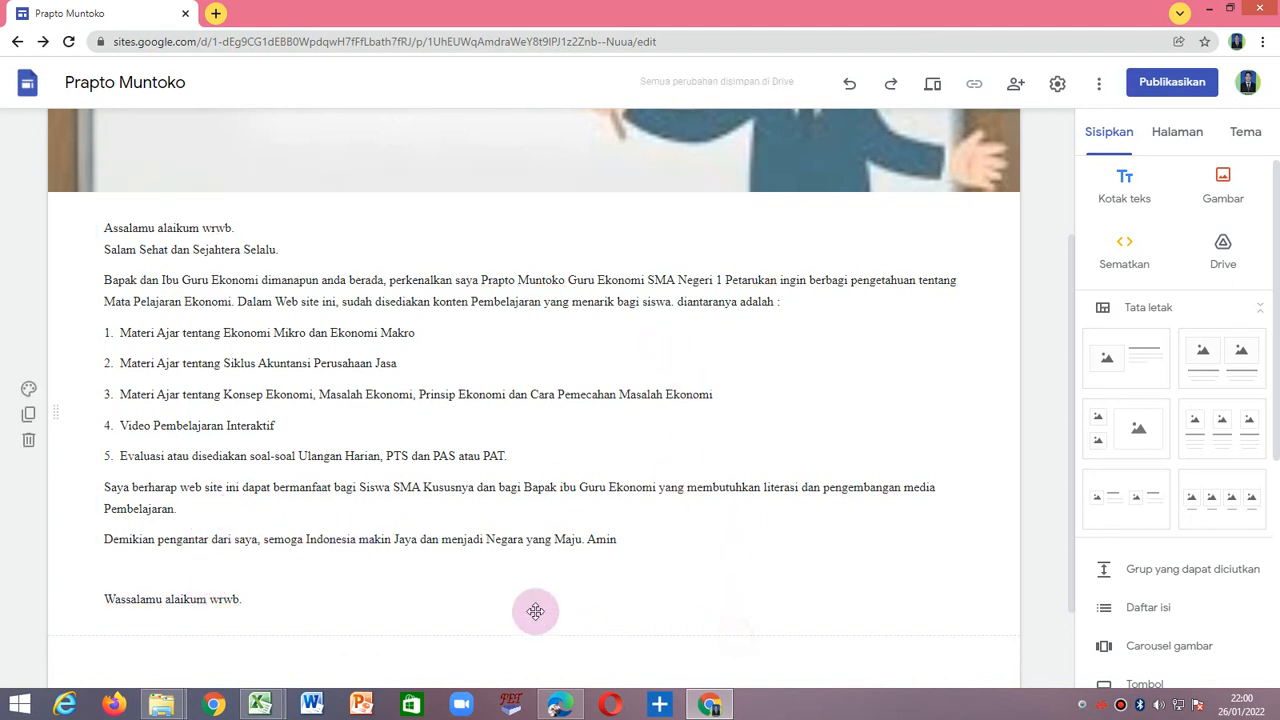
# Review the Halaman Muka page from the header banner down to the closing of the welcome text.
pyautogui.scroll(2, 814, 341)
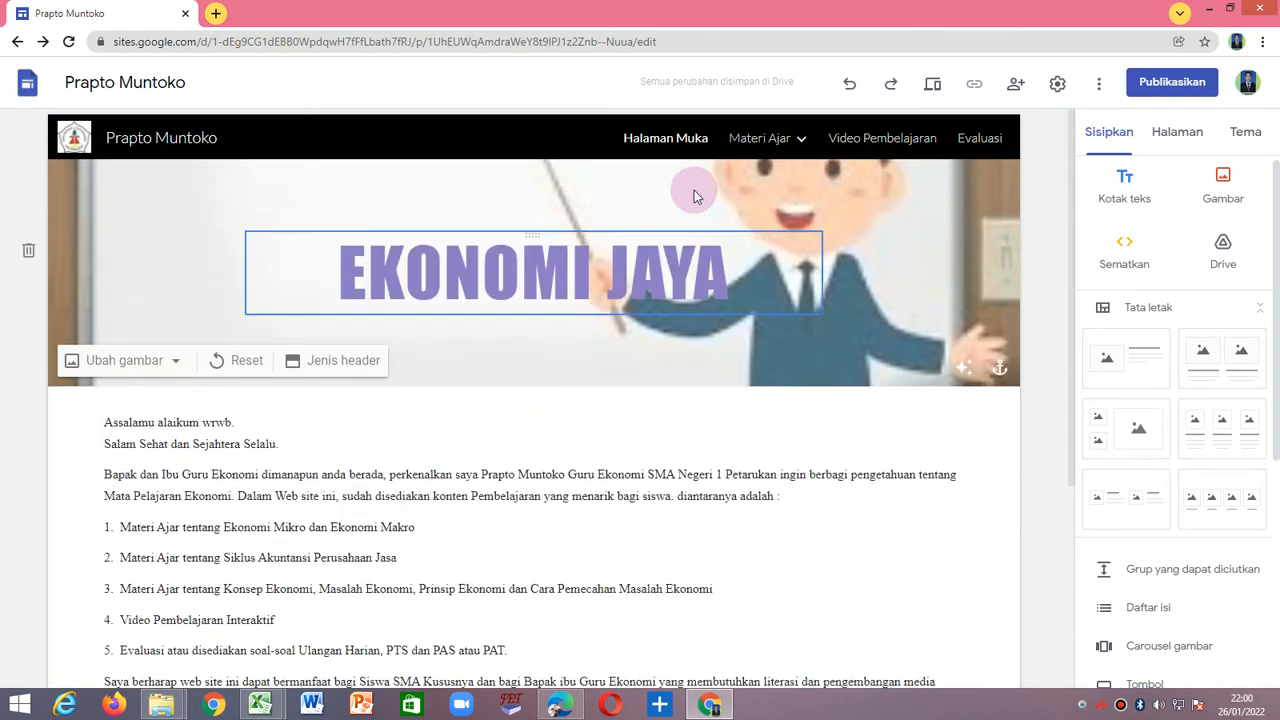
pyautogui.scroll(-2, 394, 300)
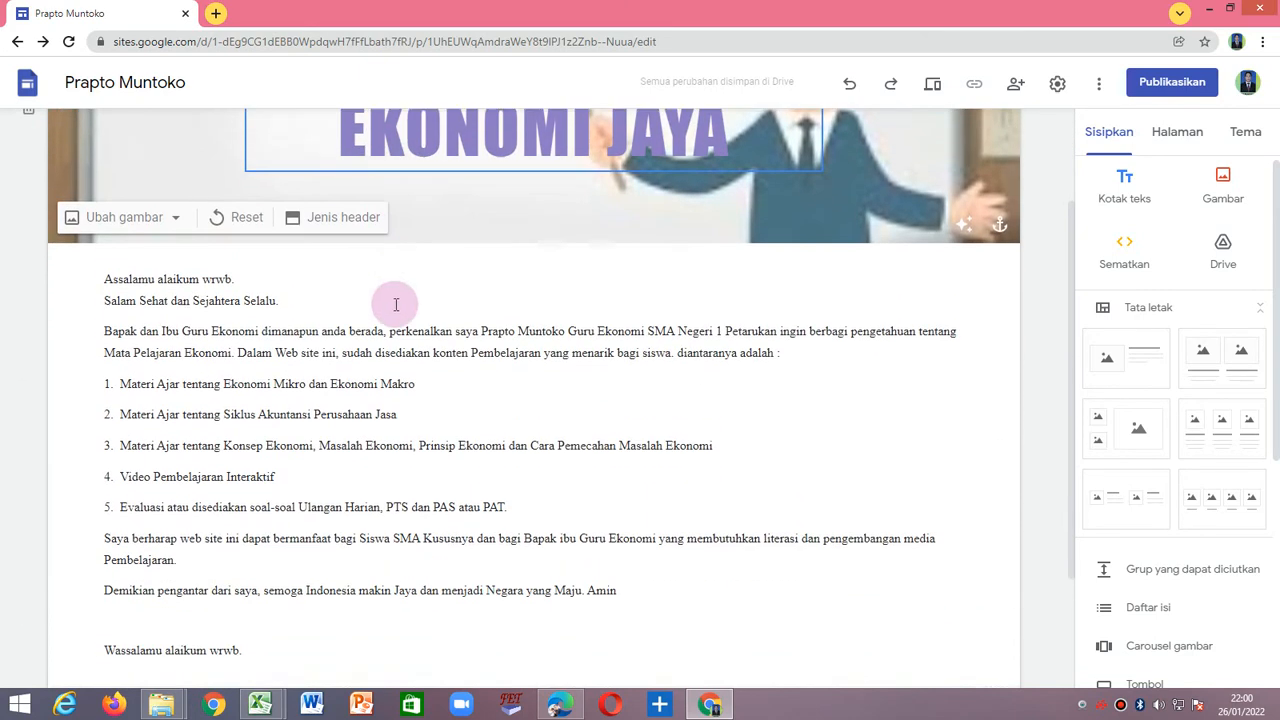
pyautogui.click(392, 320)
pyautogui.scroll(-2, 395, 341)
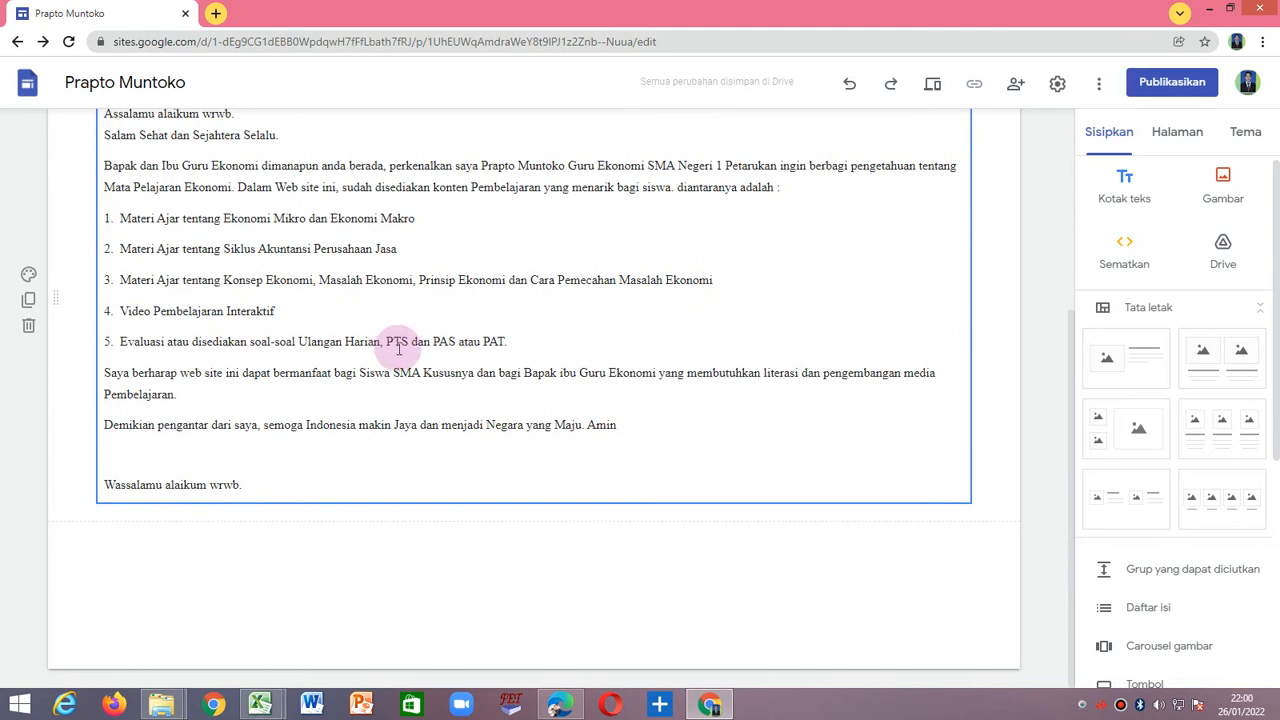
pyautogui.scroll(1, 400, 347)
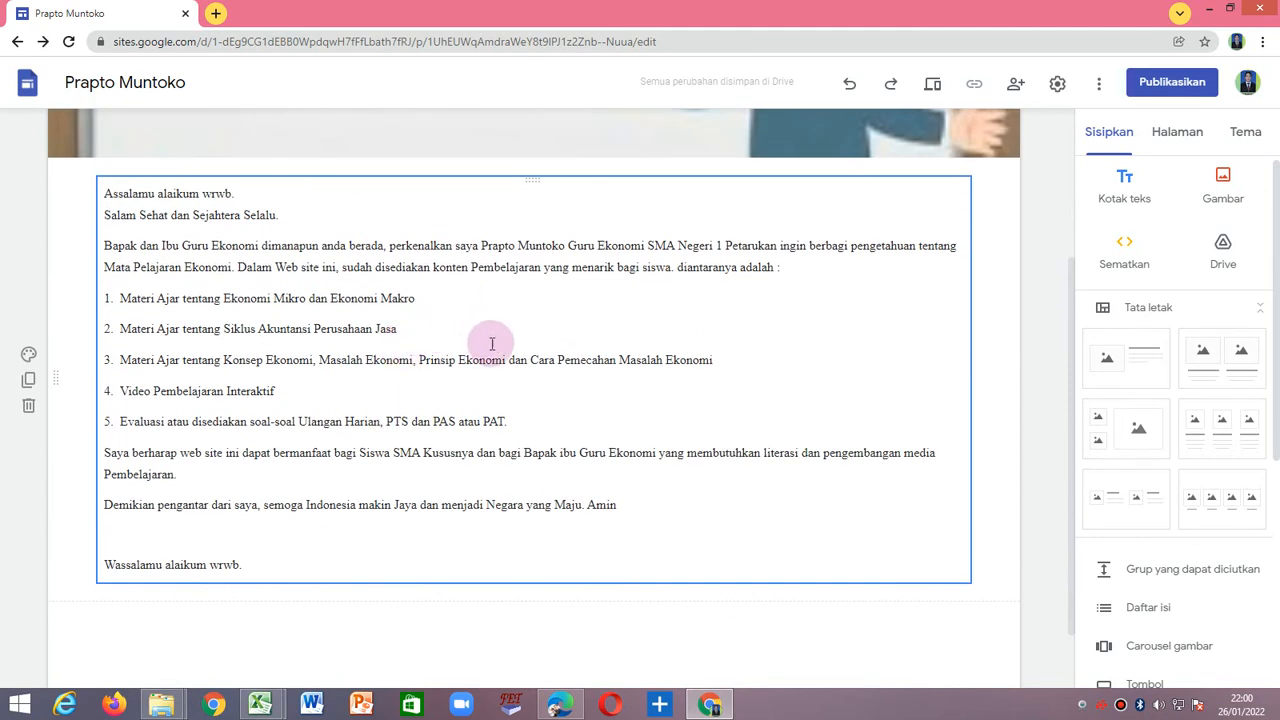
pyautogui.scroll(-1, 458, 380)
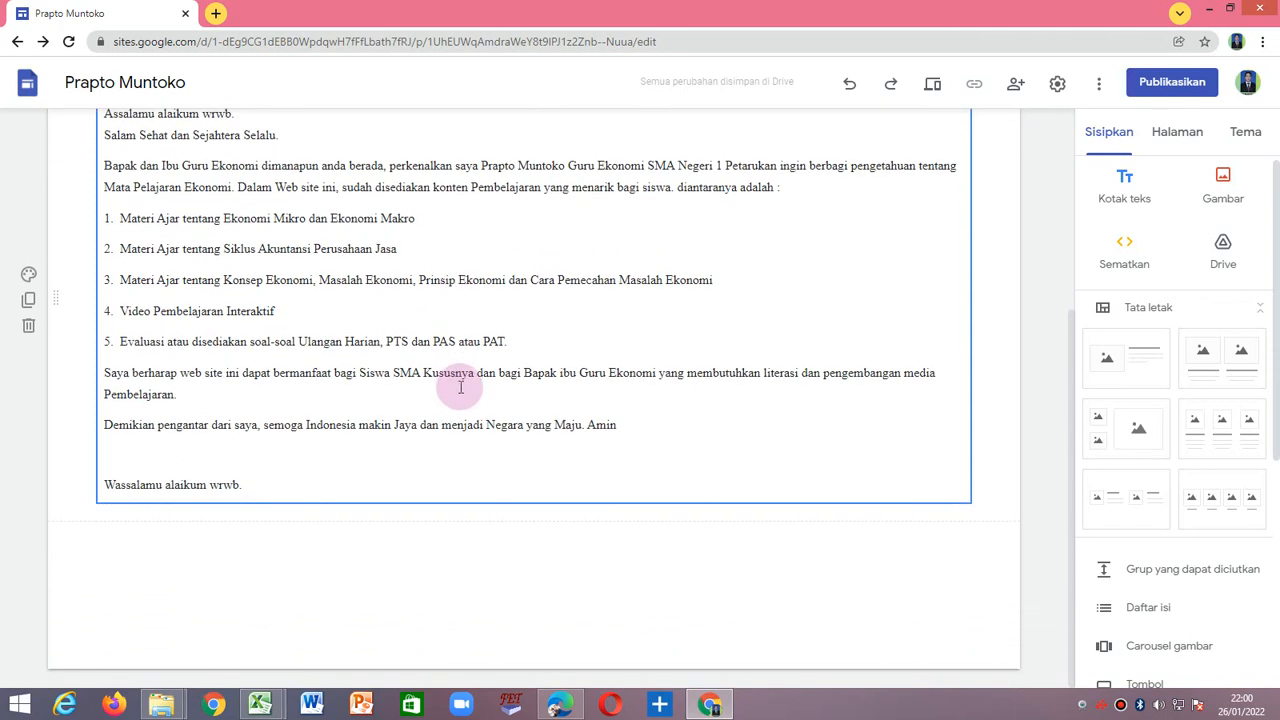
pyautogui.scroll(4, 594, 423)
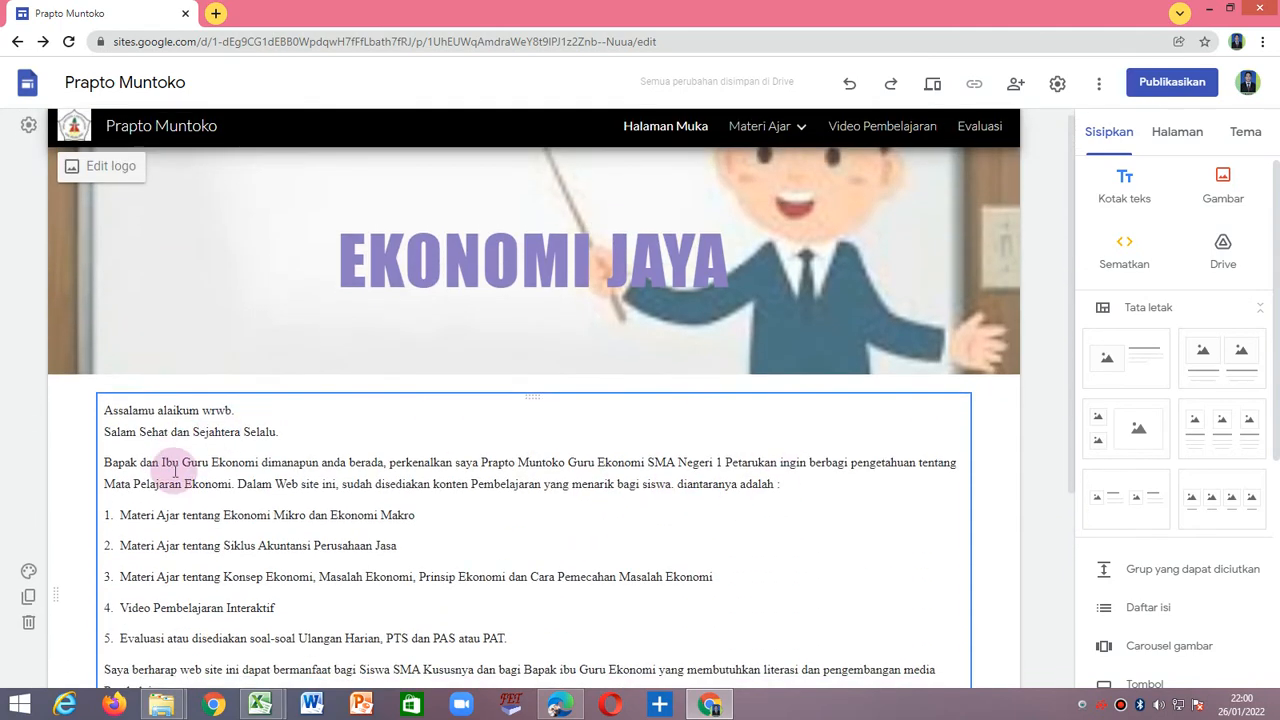
pyautogui.scroll(-1, 175, 470)
pyautogui.scroll(1, 903, 463)
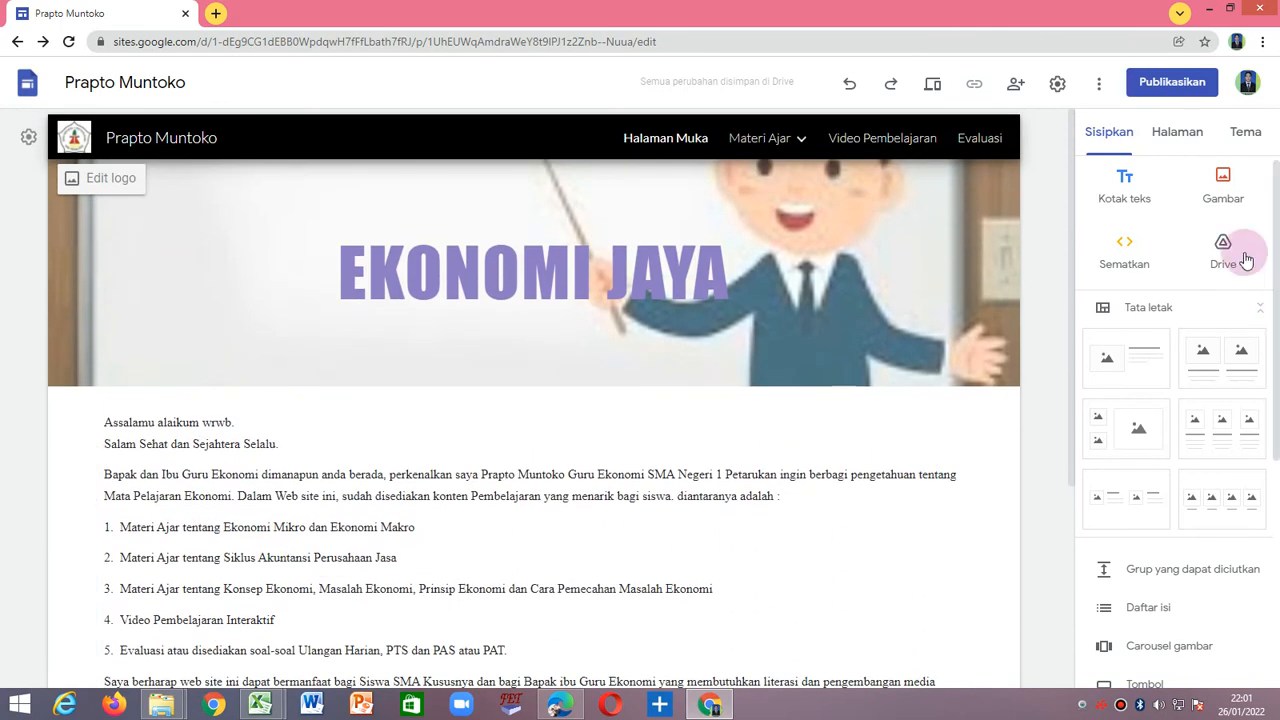
# Upload the portrait photo "WhatsApp Image 2021-02-14 at 16.03.31" from Downloads onto the page above the welcome text.
pyautogui.click(1223, 182)
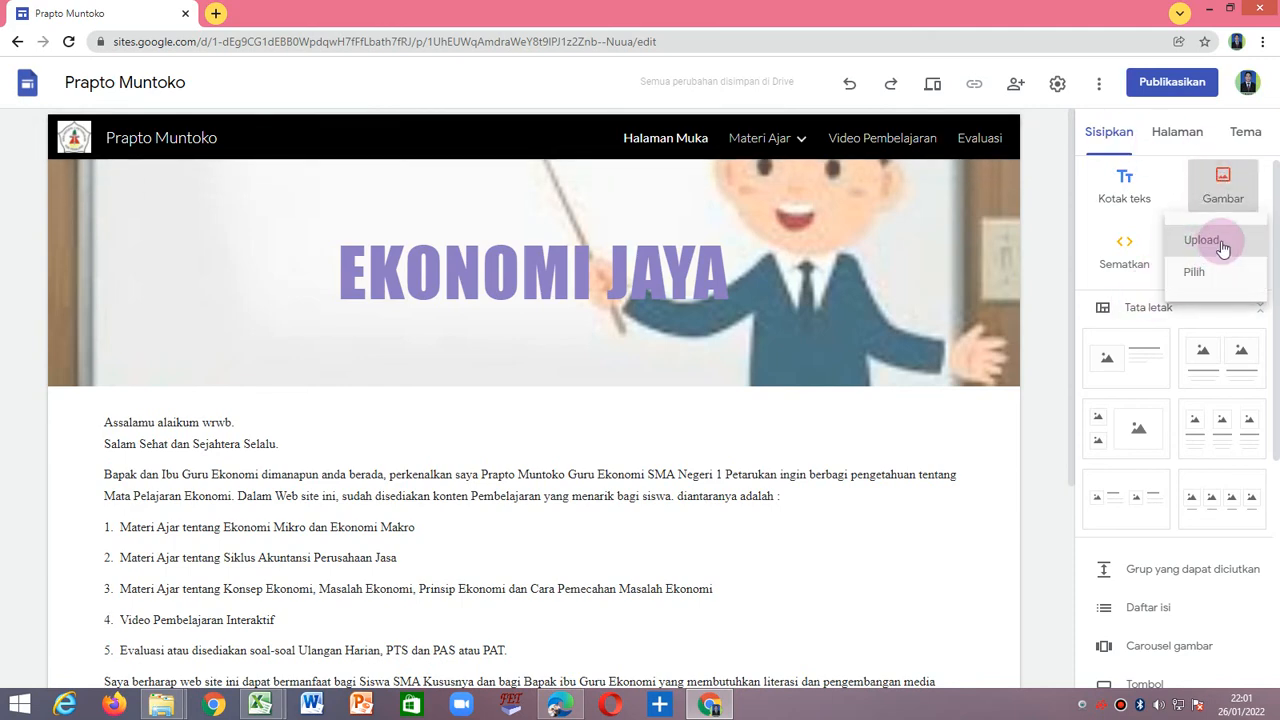
pyautogui.click(1205, 250)
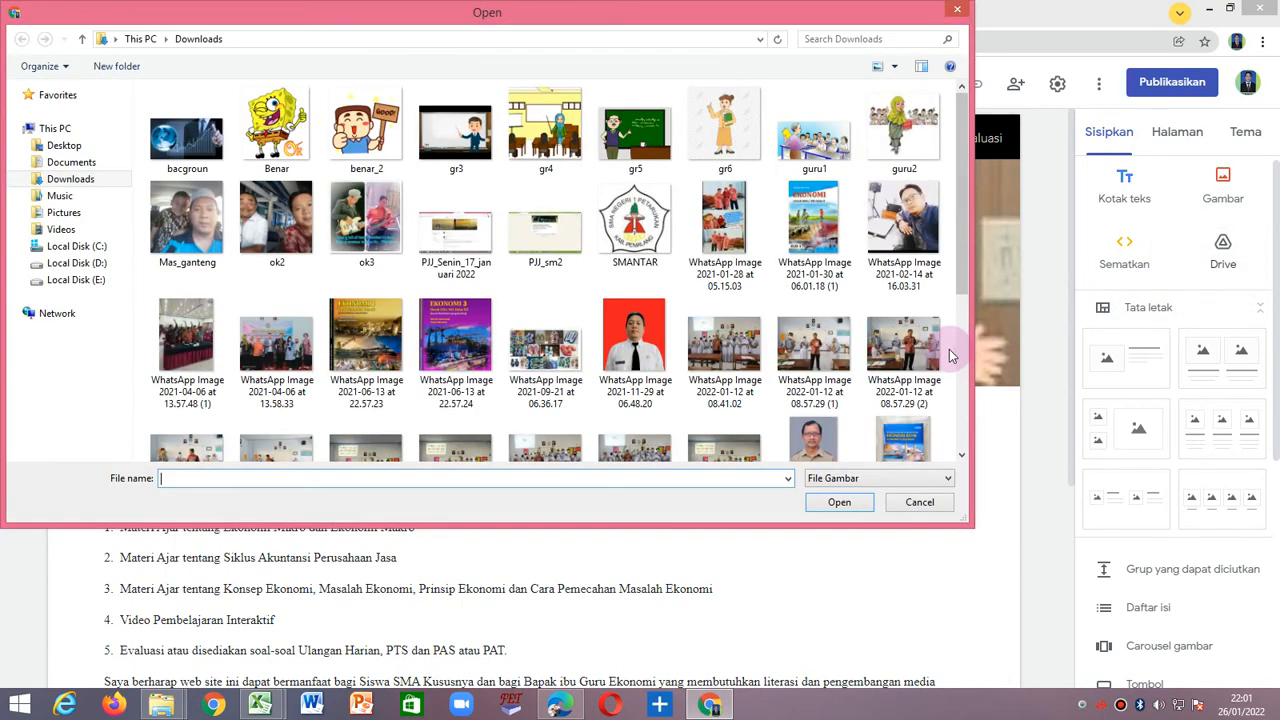
pyautogui.click(905, 258)
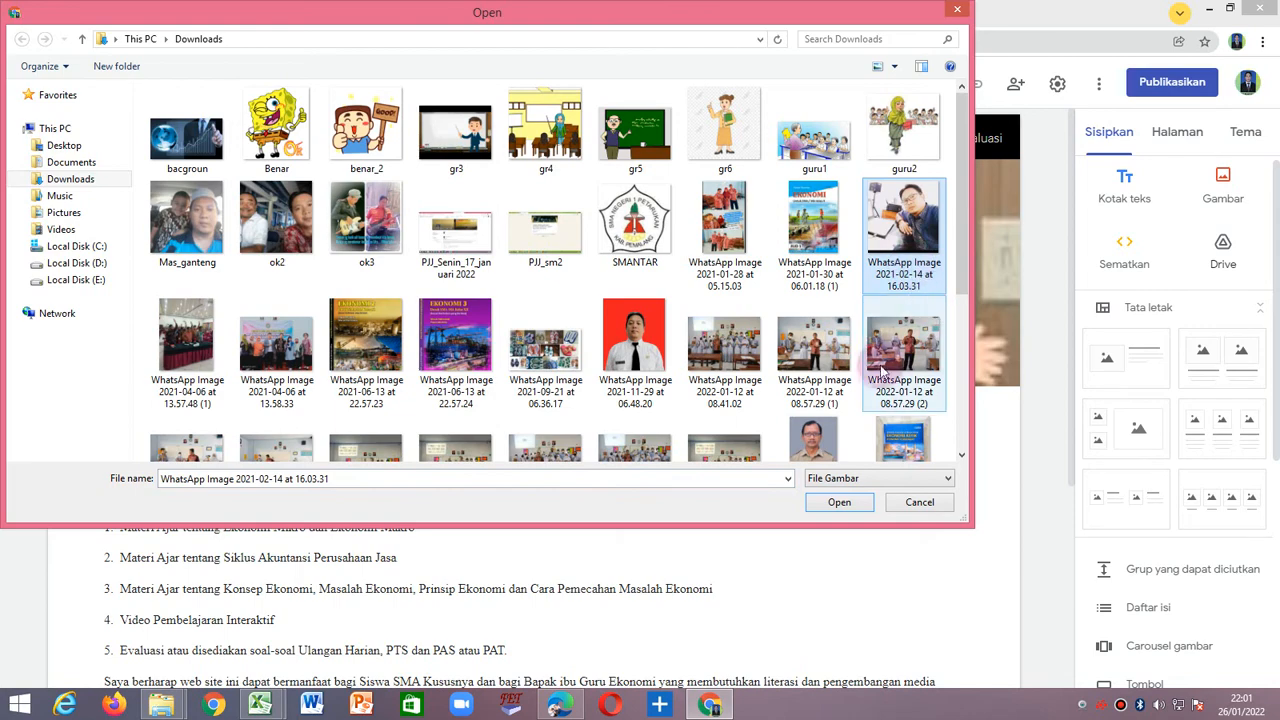
pyautogui.click(838, 502)
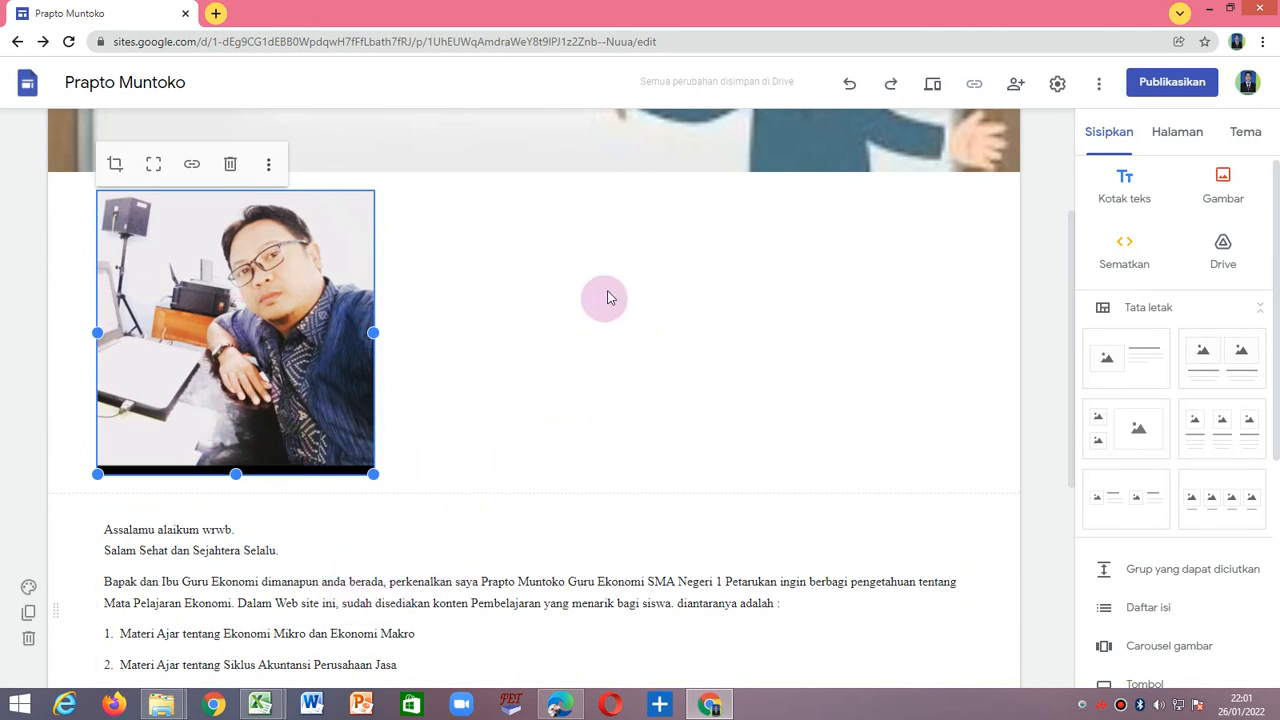
# Move the welcome text box up beside the portrait photo so both share one section.
pyautogui.click(589, 562)
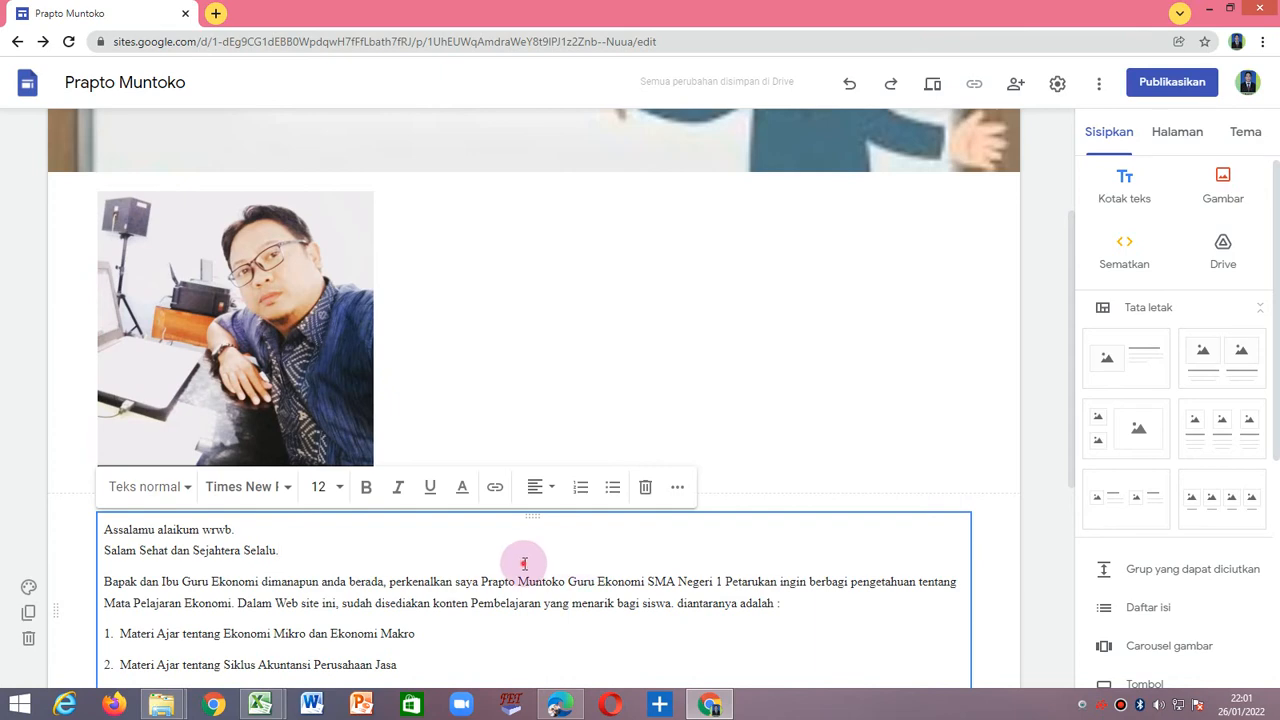
pyautogui.moveTo(524, 564); pyautogui.dragTo(527, 563)
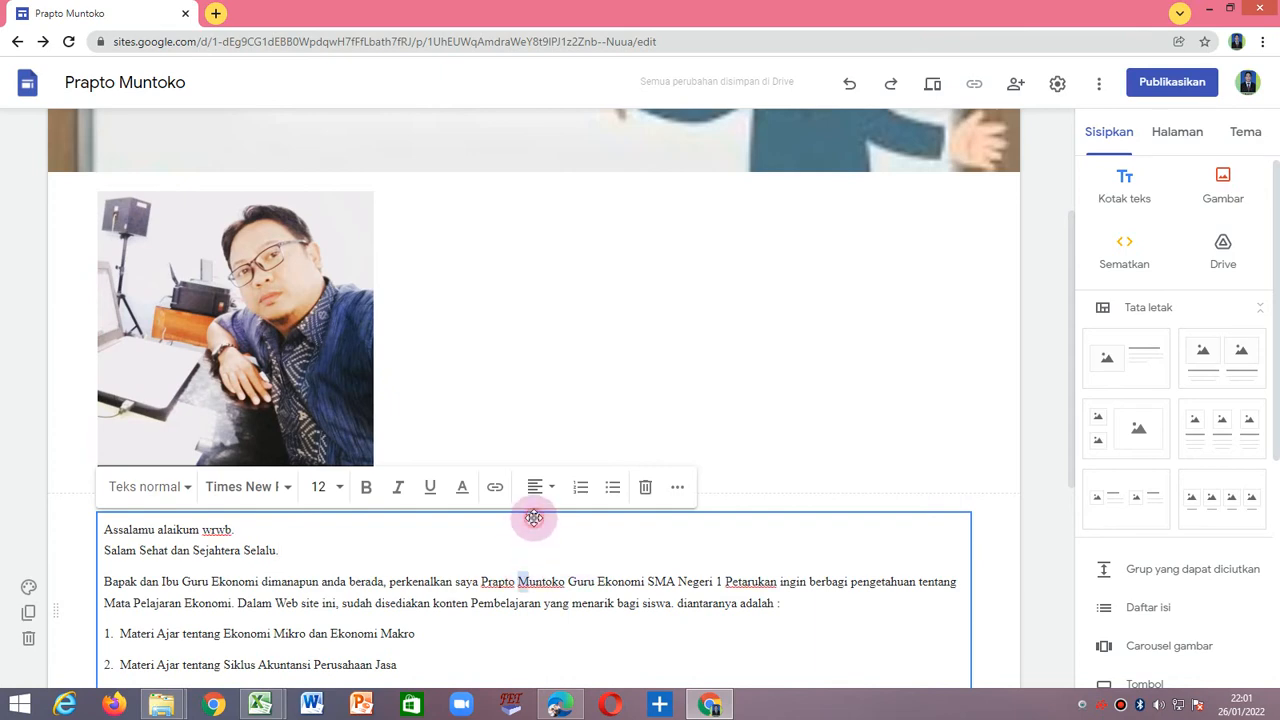
pyautogui.moveTo(536, 514); pyautogui.dragTo(403, 192)
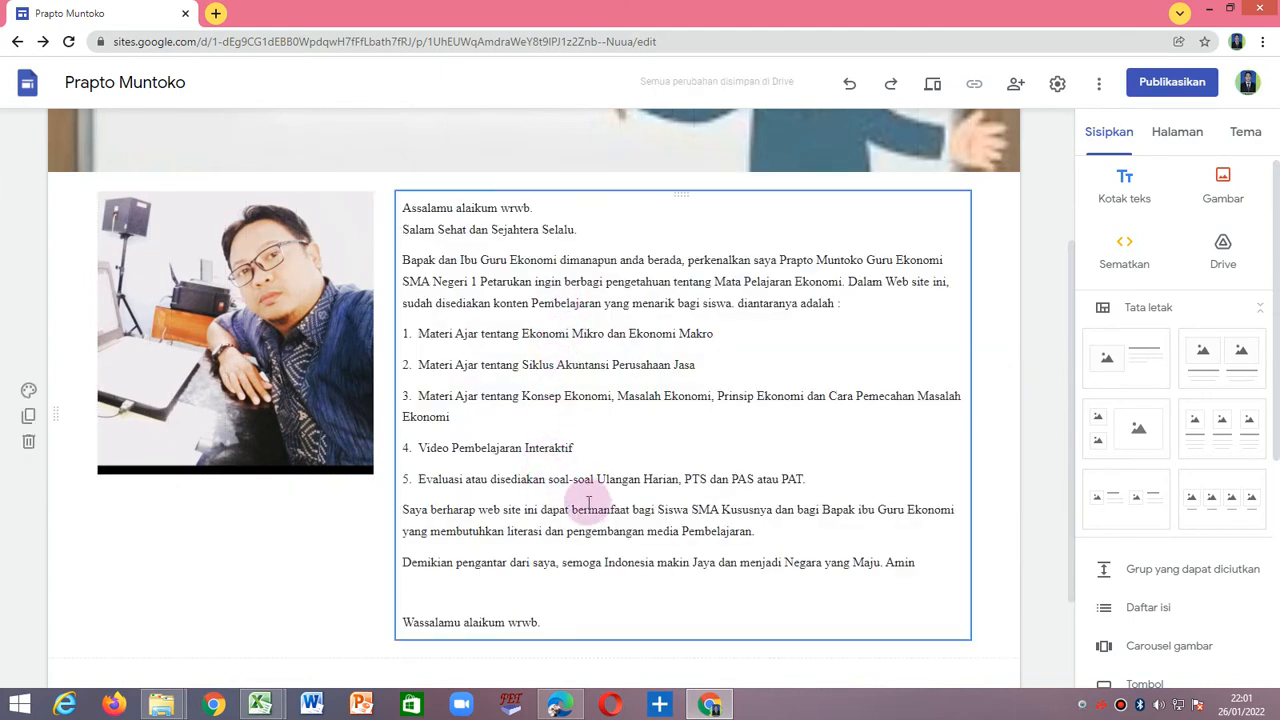
pyautogui.scroll(-2, 594, 523)
pyautogui.scroll(3, 304, 410)
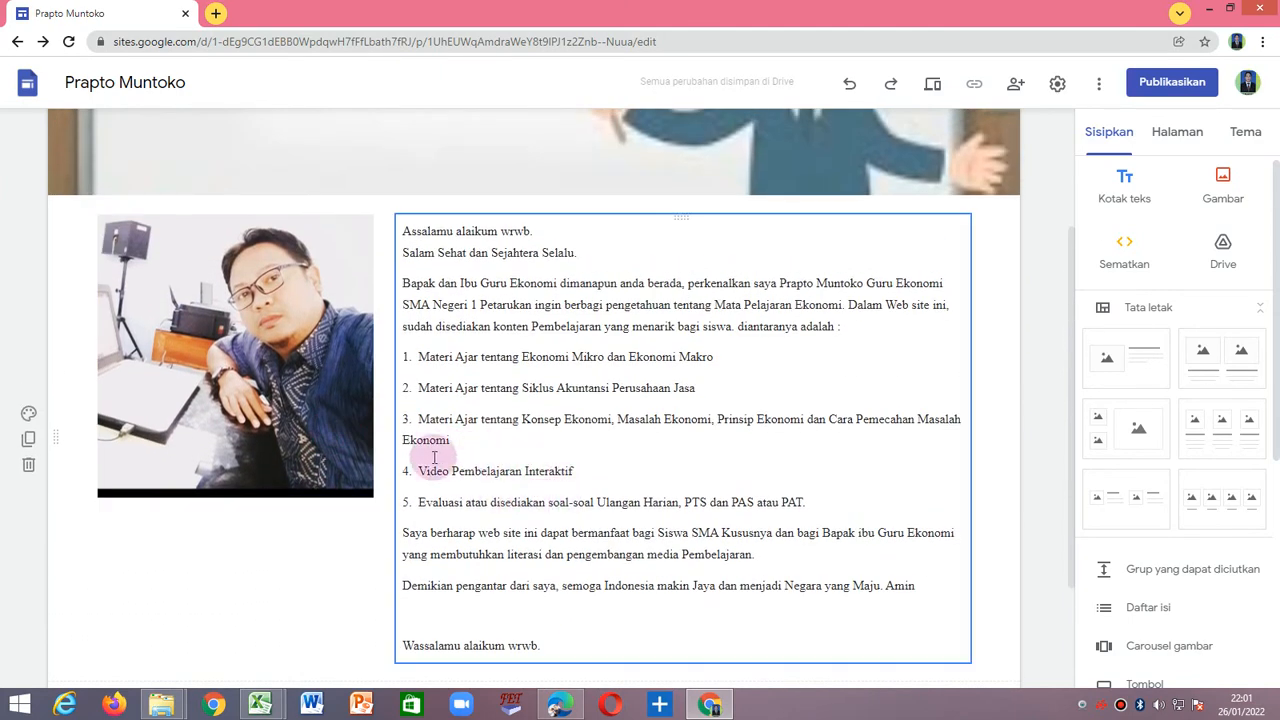
# Shrink the portrait photo and widen the welcome text box towards it to fill the gap.
pyautogui.click(311, 396)
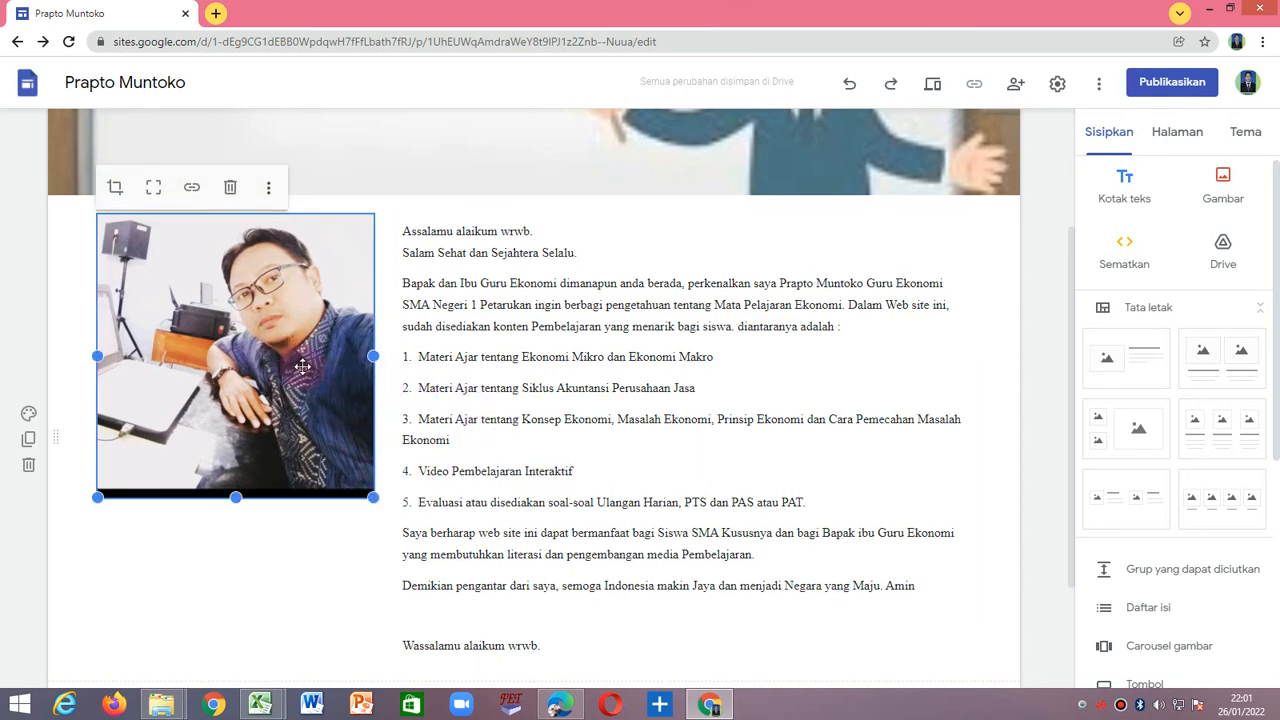
pyautogui.moveTo(373, 497); pyautogui.dragTo(262, 364)
pyautogui.click(532, 386)
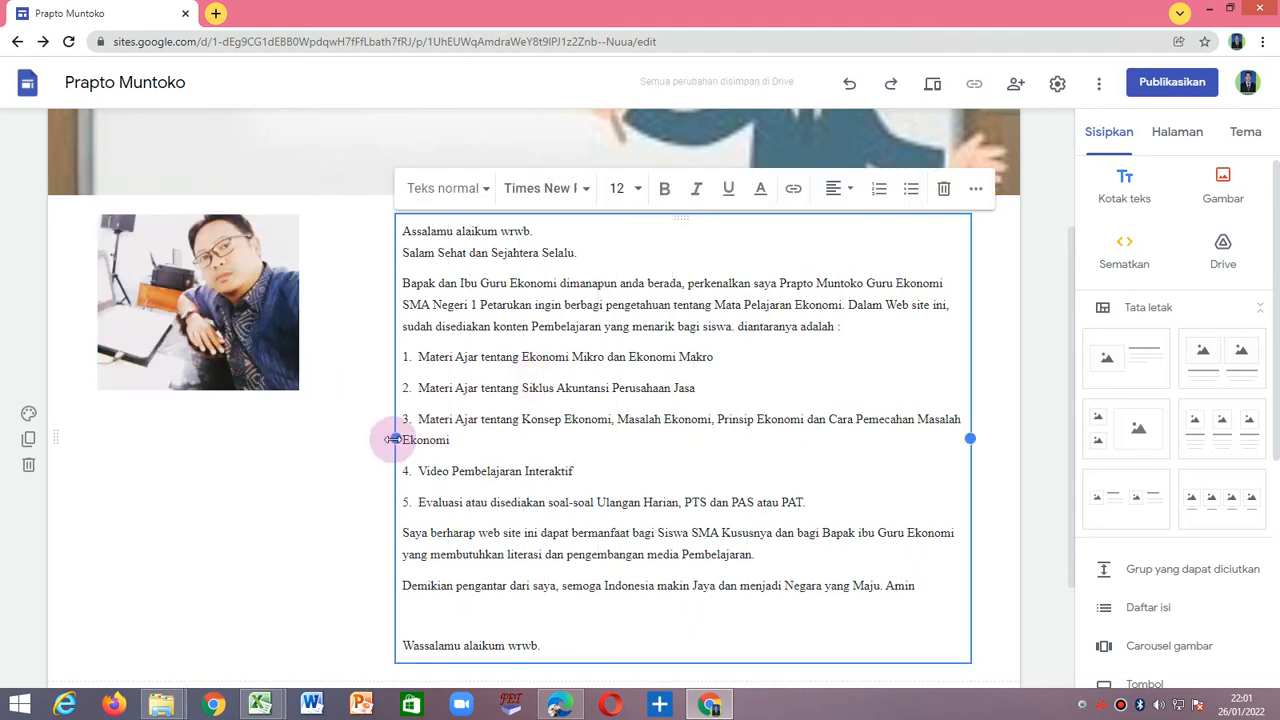
pyautogui.moveTo(392, 438); pyautogui.dragTo(296, 427)
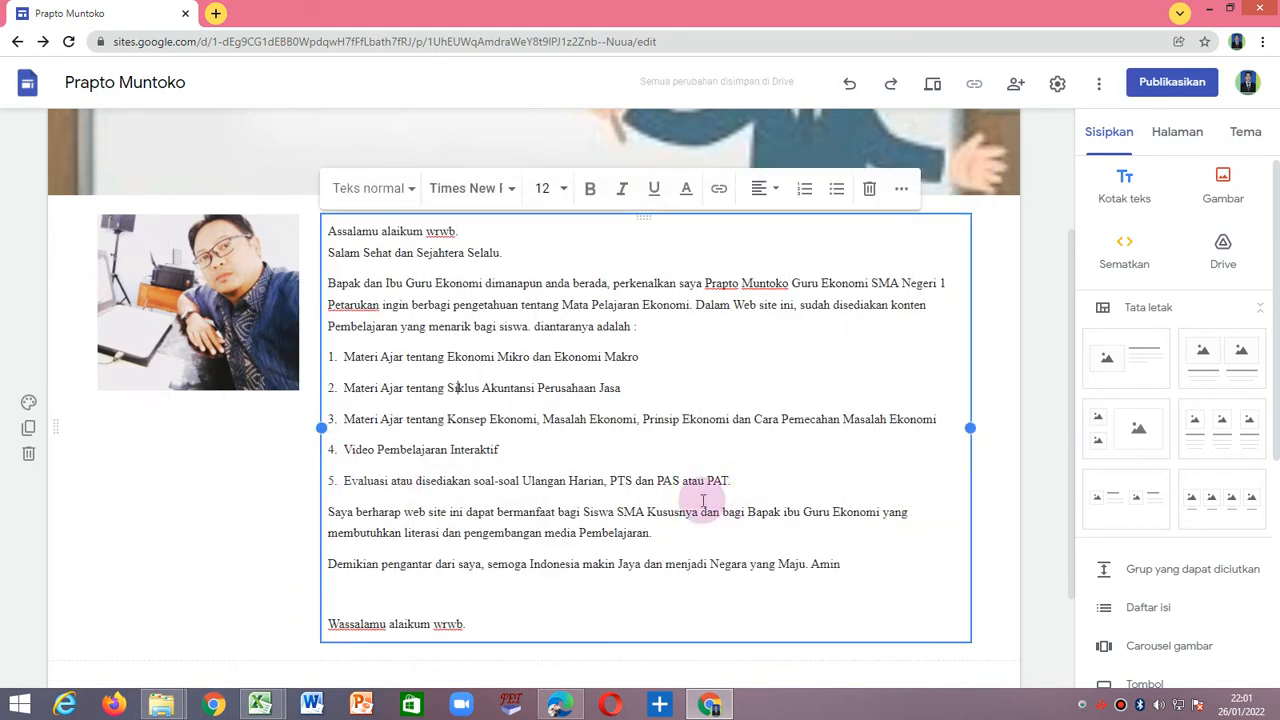
pyautogui.scroll(-2, 703, 500)
pyautogui.scroll(3, 654, 520)
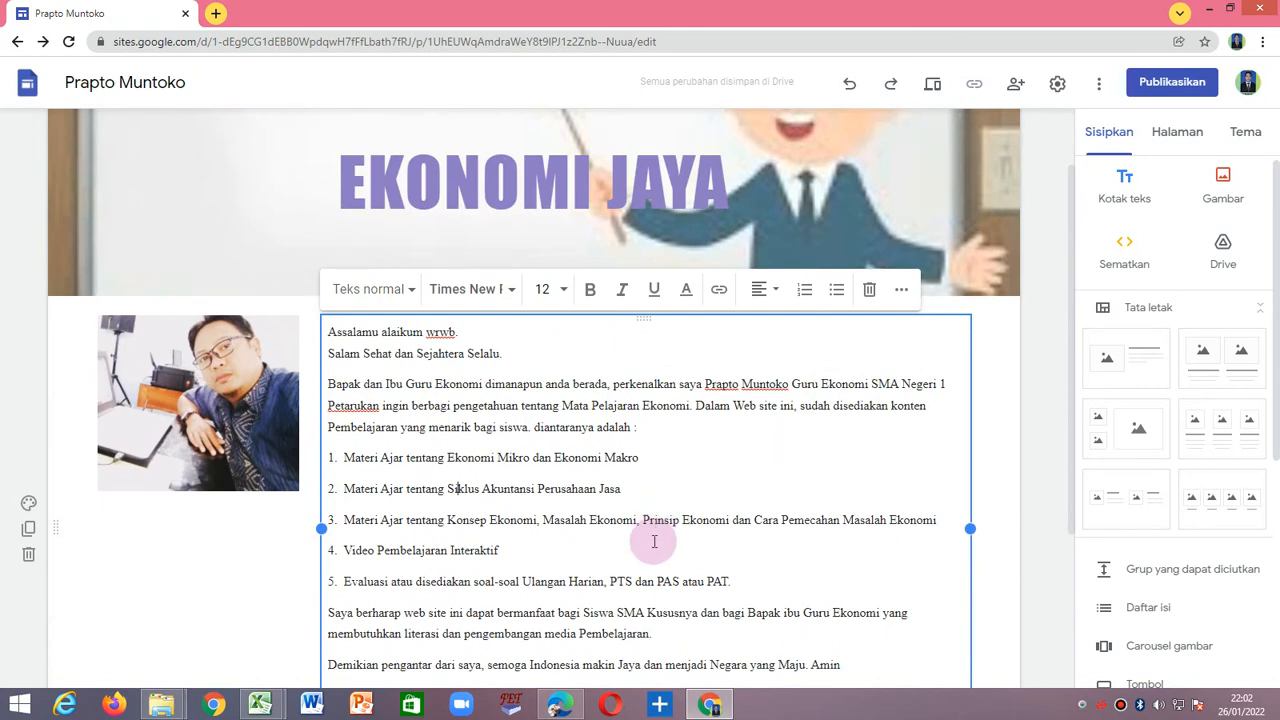
pyautogui.scroll(-1, 654, 541)
pyautogui.click(250, 449)
pyautogui.click(413, 440)
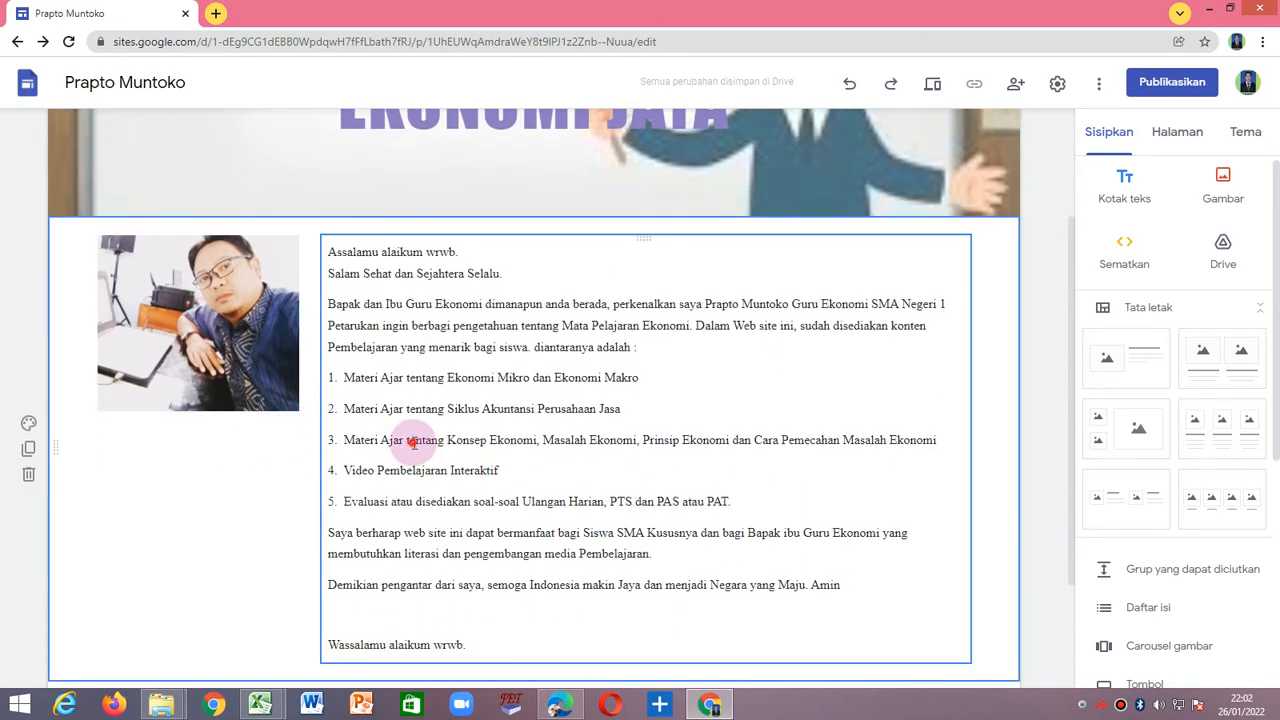
pyautogui.click(220, 494)
pyautogui.click(373, 437)
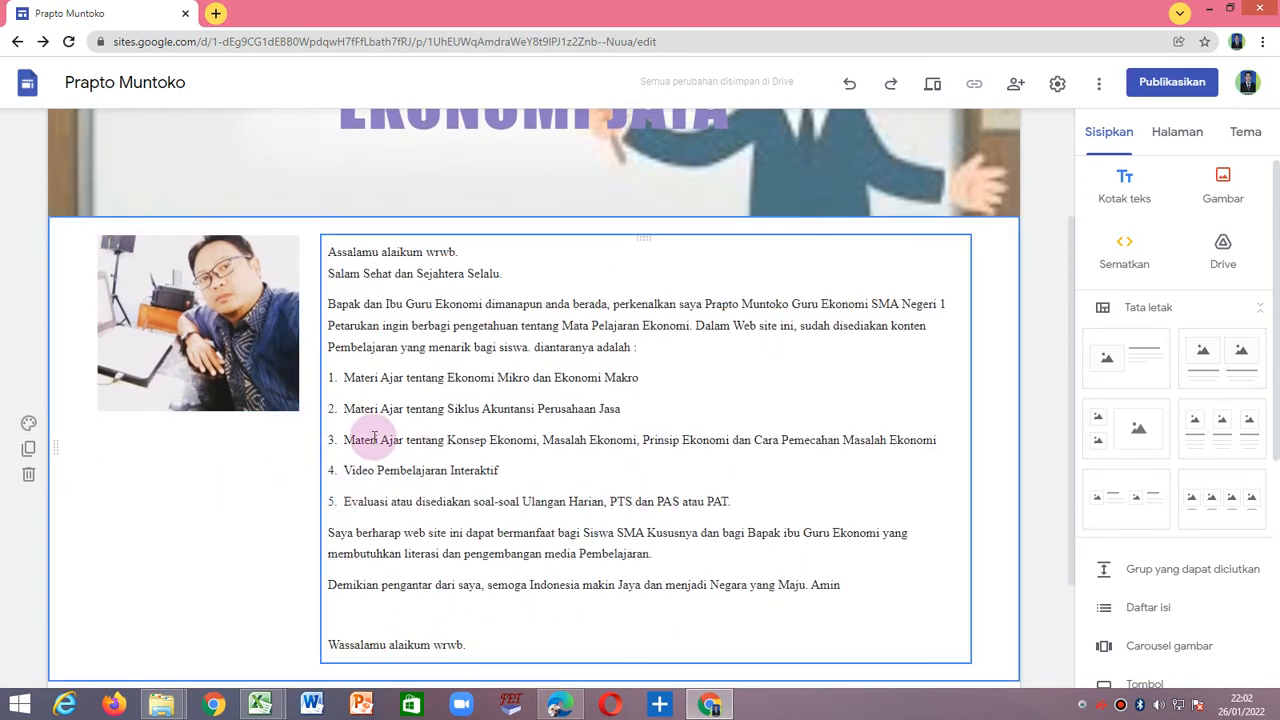
# Upload the Ekonomi book cover image "WhatsApp Image 2021-01-30 at 06.01.18 (1)" from Downloads onto the page.
pyautogui.click(1172, 206)
pyautogui.click(1232, 247)
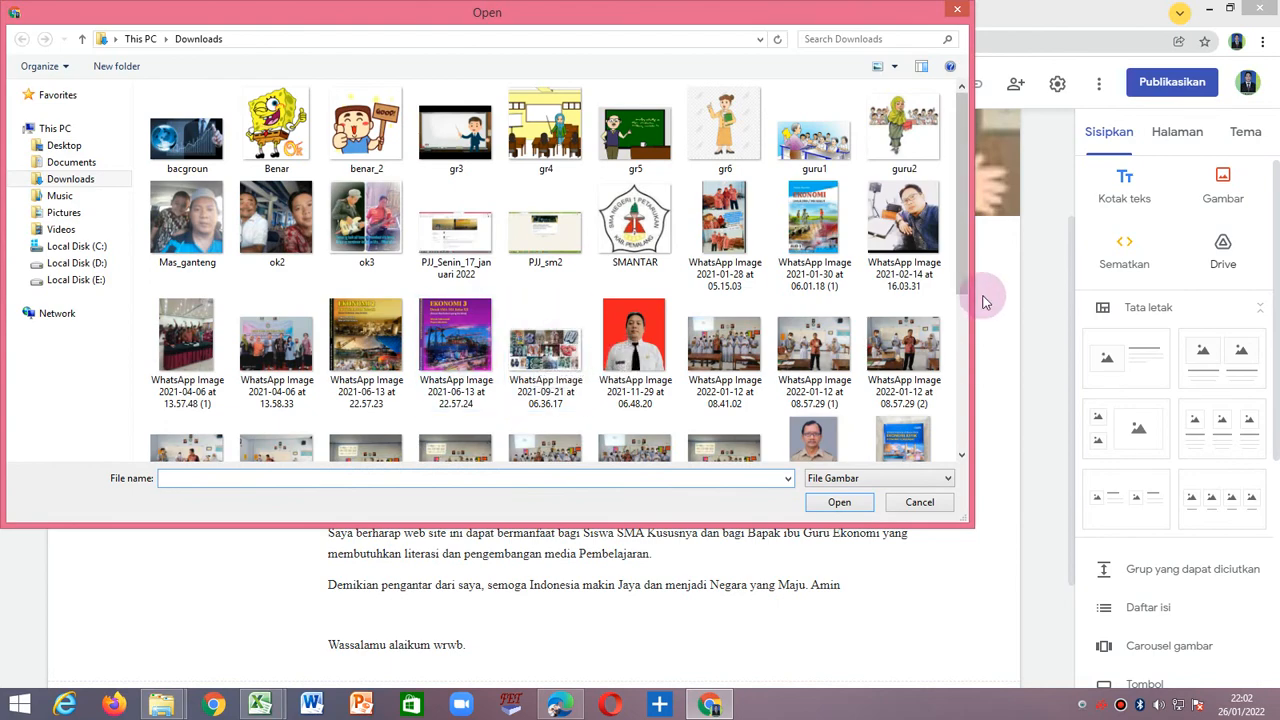
pyautogui.moveTo(962, 210)
pyautogui.mouseDown()
pyautogui.moveTo(962, 360)
pyautogui.moveTo(963, 196)
pyautogui.mouseUp()
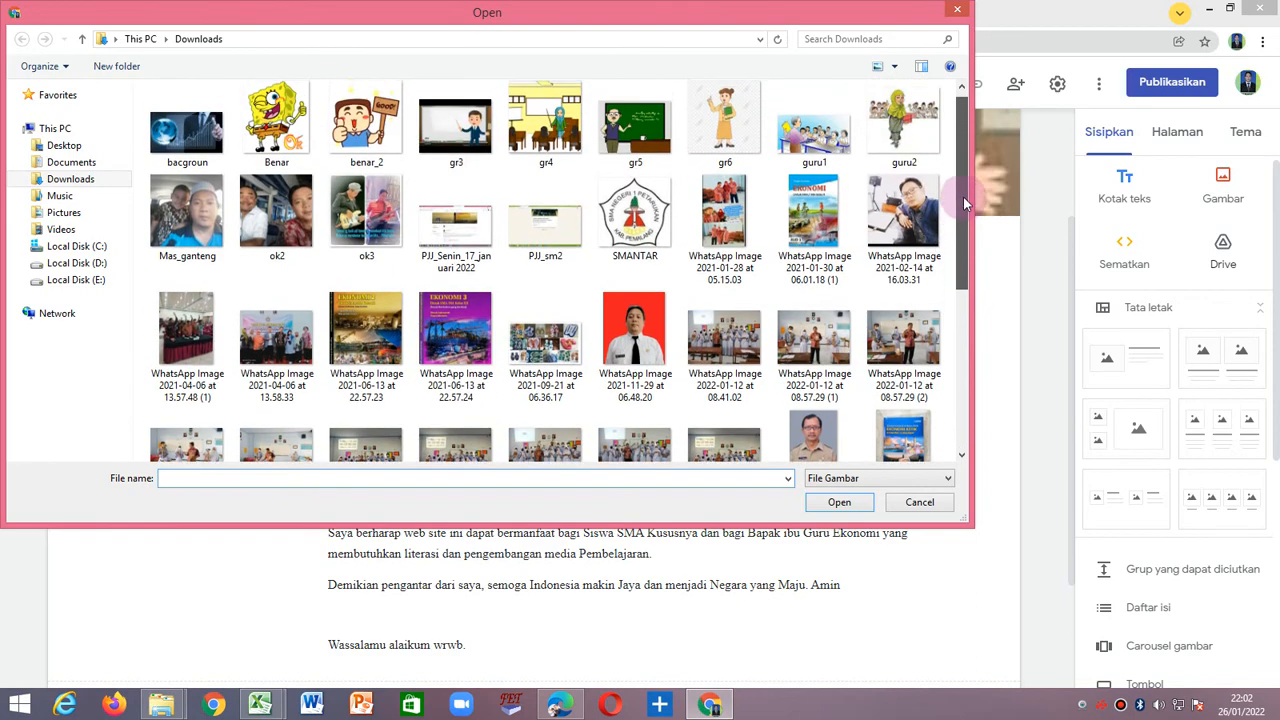
pyautogui.click(826, 218)
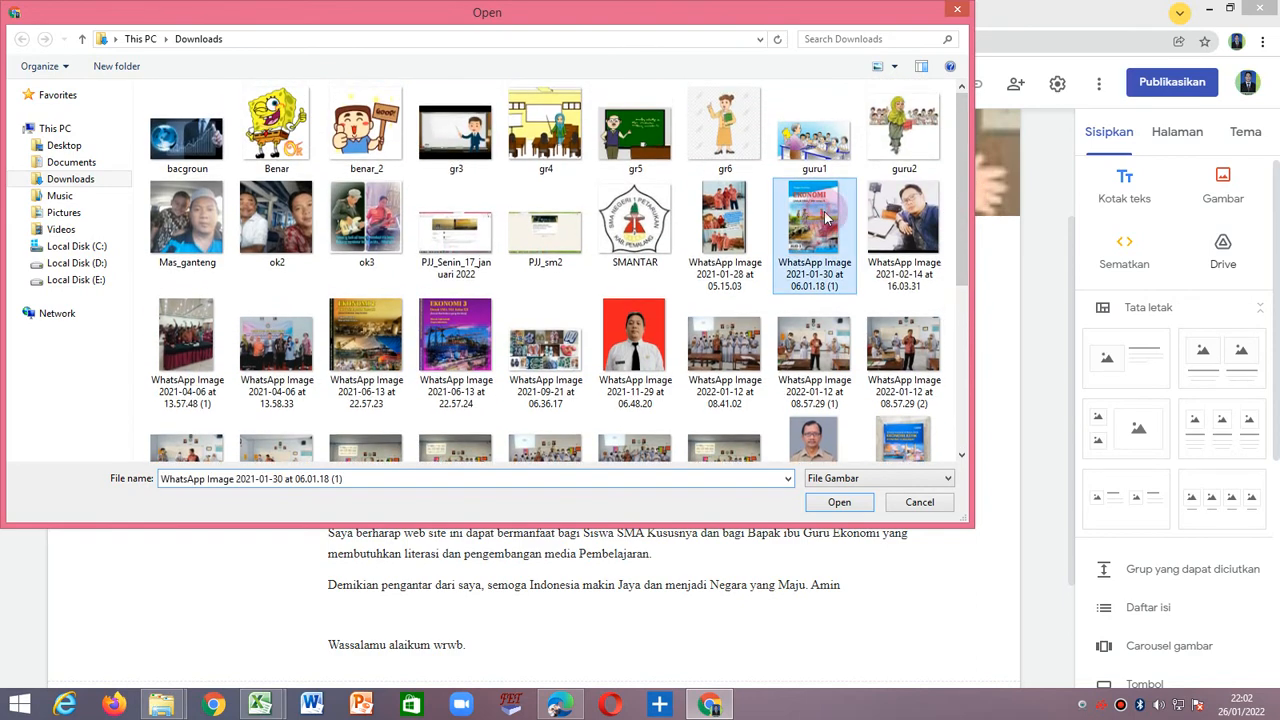
pyautogui.click(832, 503)
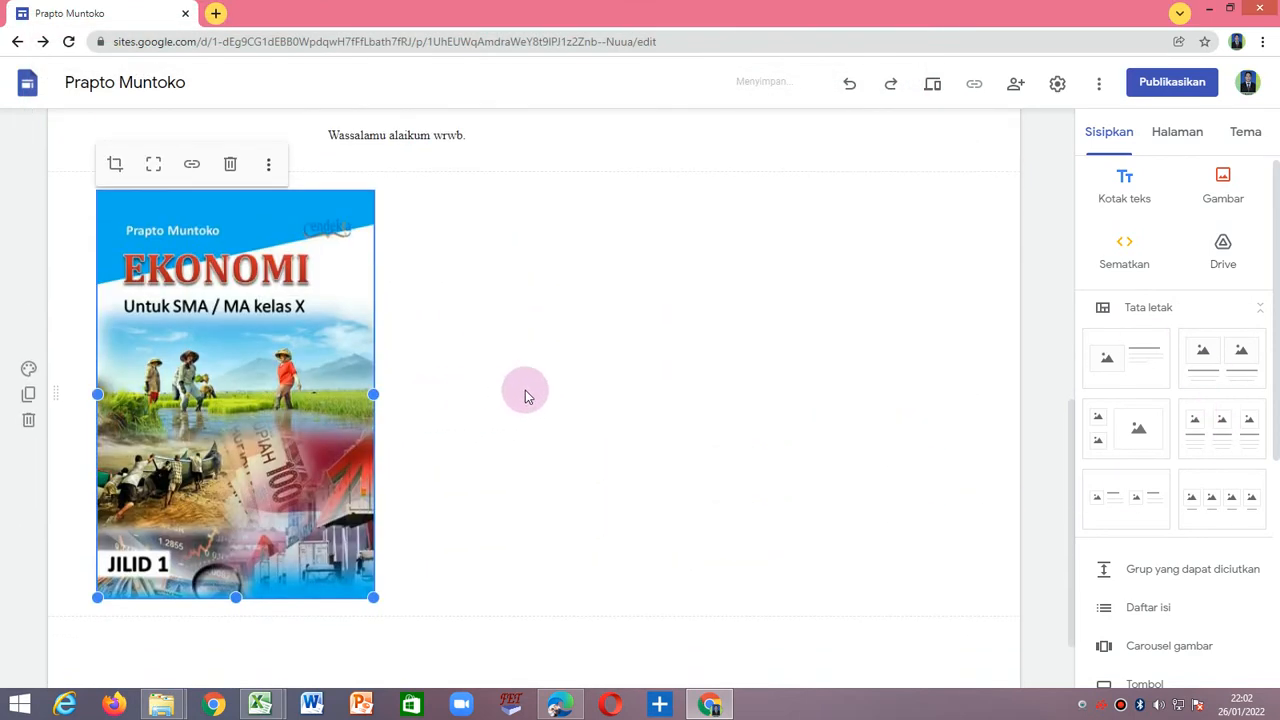
# Narrow the book cover to the portrait photo's width and move it directly below the photo, beside the welcome text.
pyautogui.scroll(3, 305, 410)
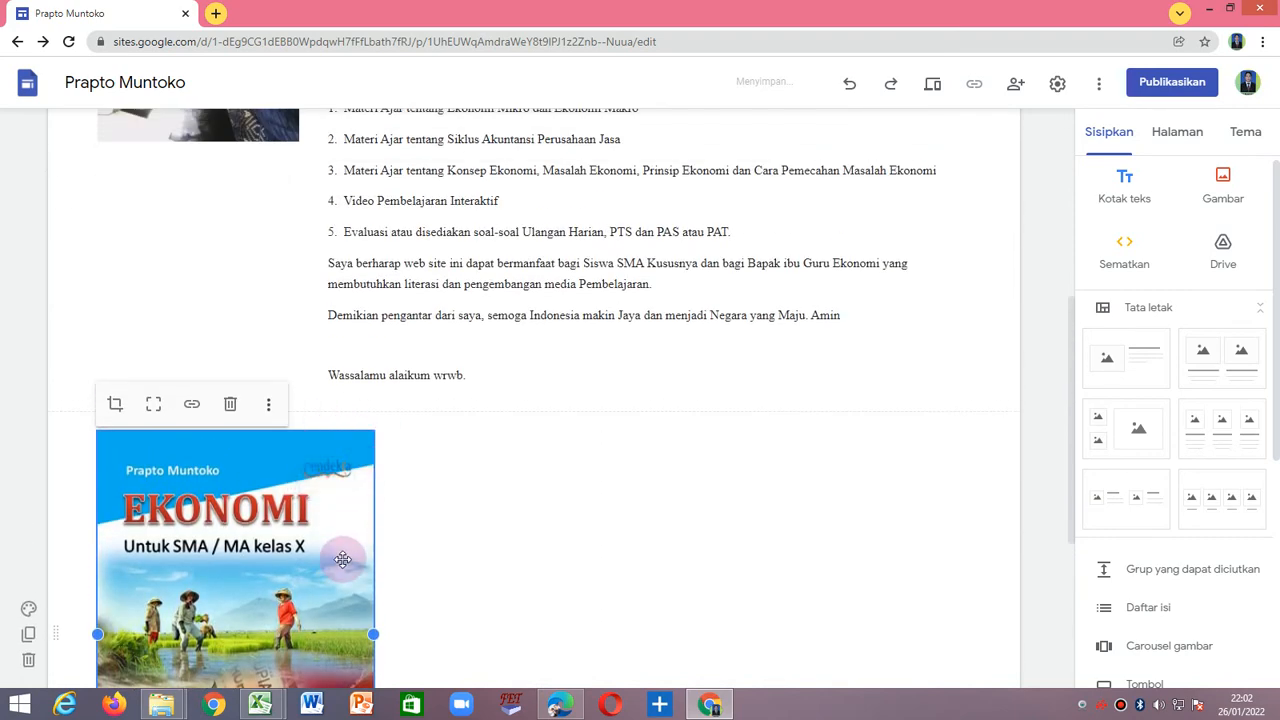
pyautogui.moveTo(327, 634); pyautogui.dragTo(308, 632)
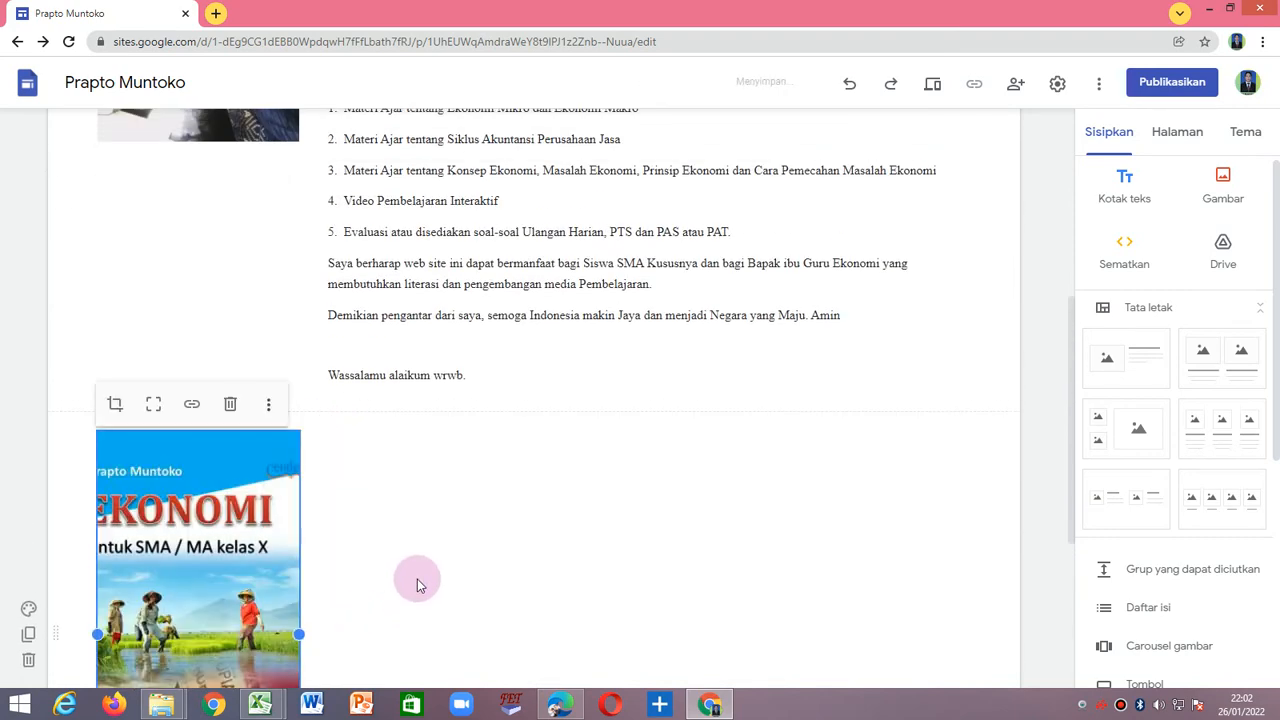
pyautogui.scroll(-1, 250, 568)
pyautogui.moveTo(198, 523); pyautogui.dragTo(94, 388)
pyautogui.click(330, 494)
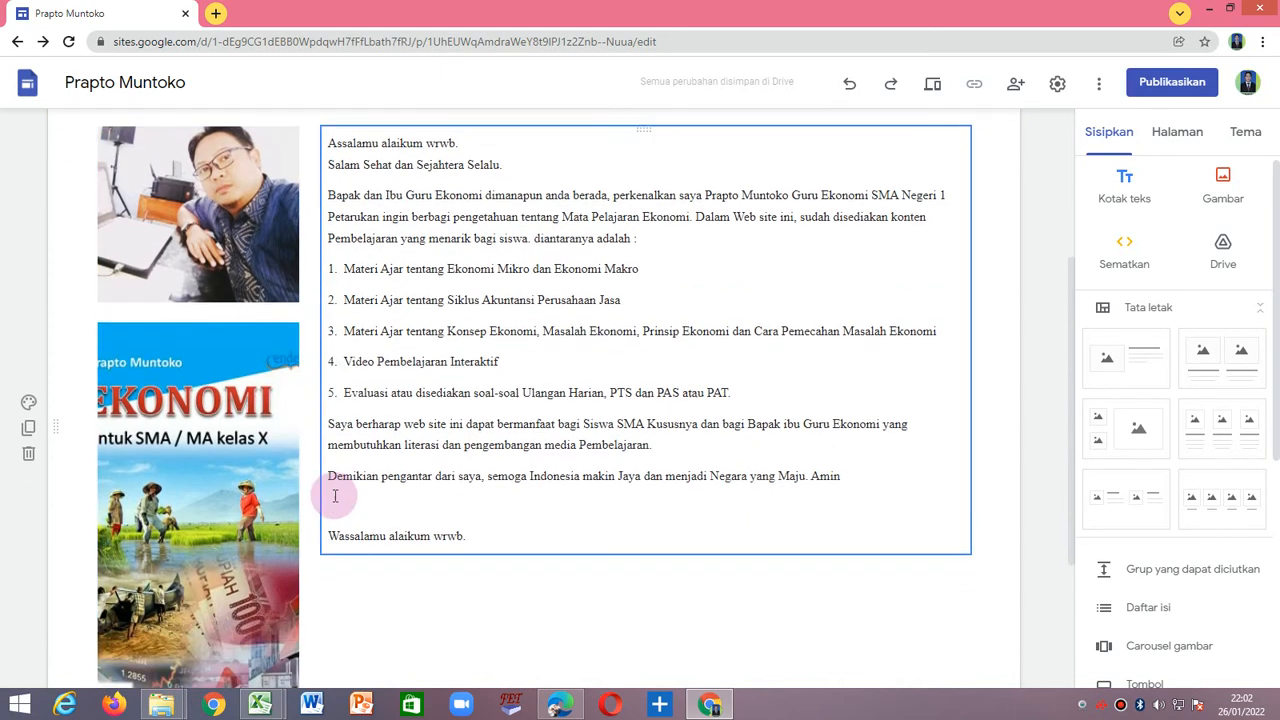
# Reduce the height of the image column so the photo and full book cover line up with the welcome text.
pyautogui.scroll(-2, 252, 479)
pyautogui.click(254, 479)
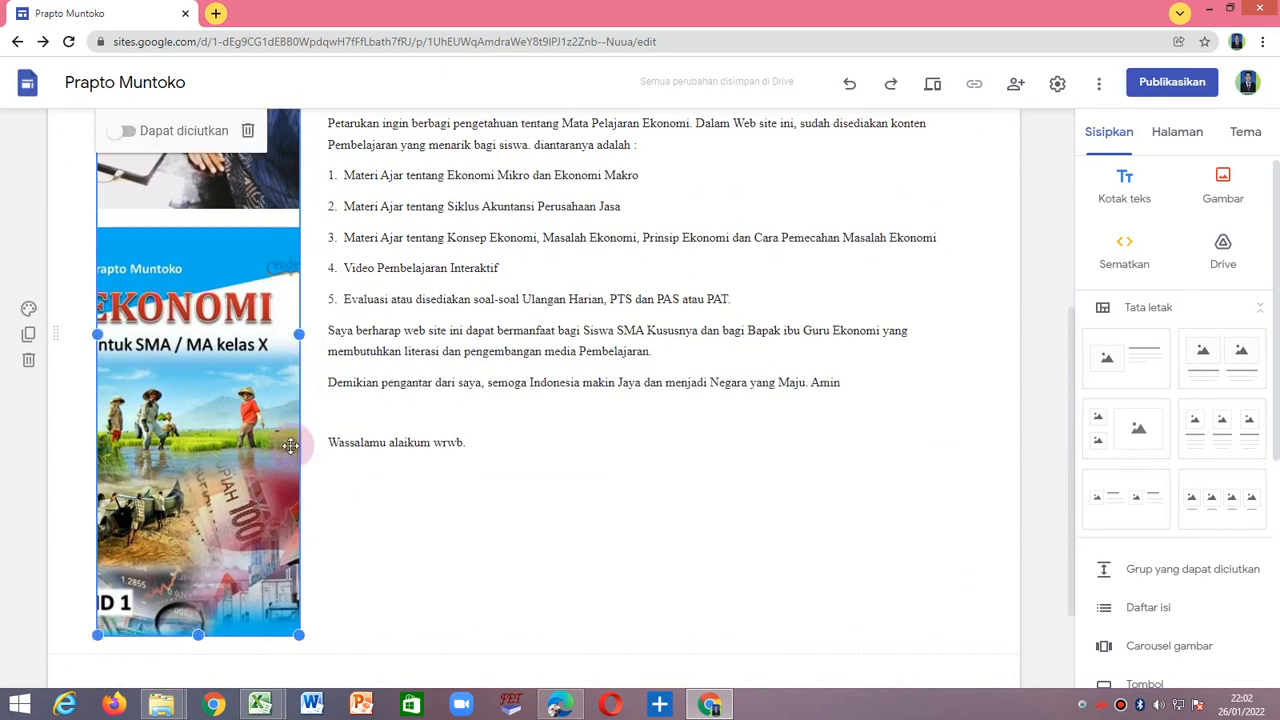
pyautogui.moveTo(198, 636); pyautogui.dragTo(213, 489)
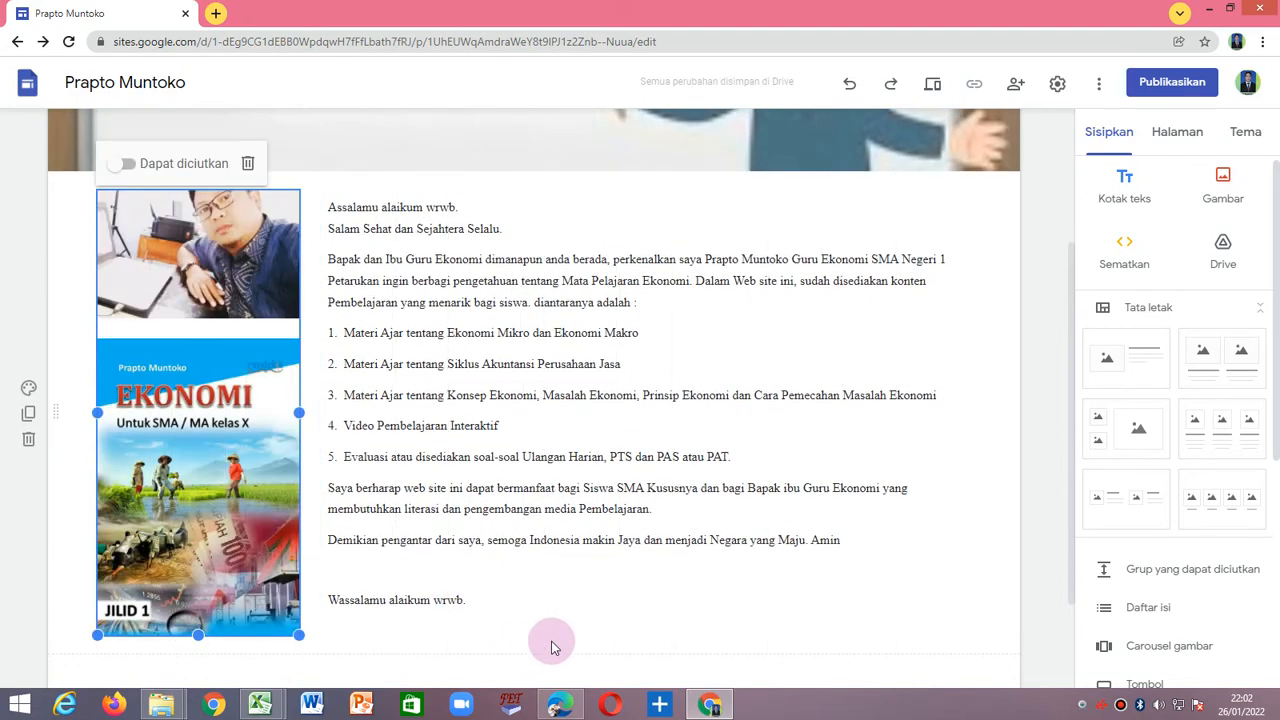
pyautogui.scroll(3, 503, 614)
pyautogui.scroll(-1, 373, 577)
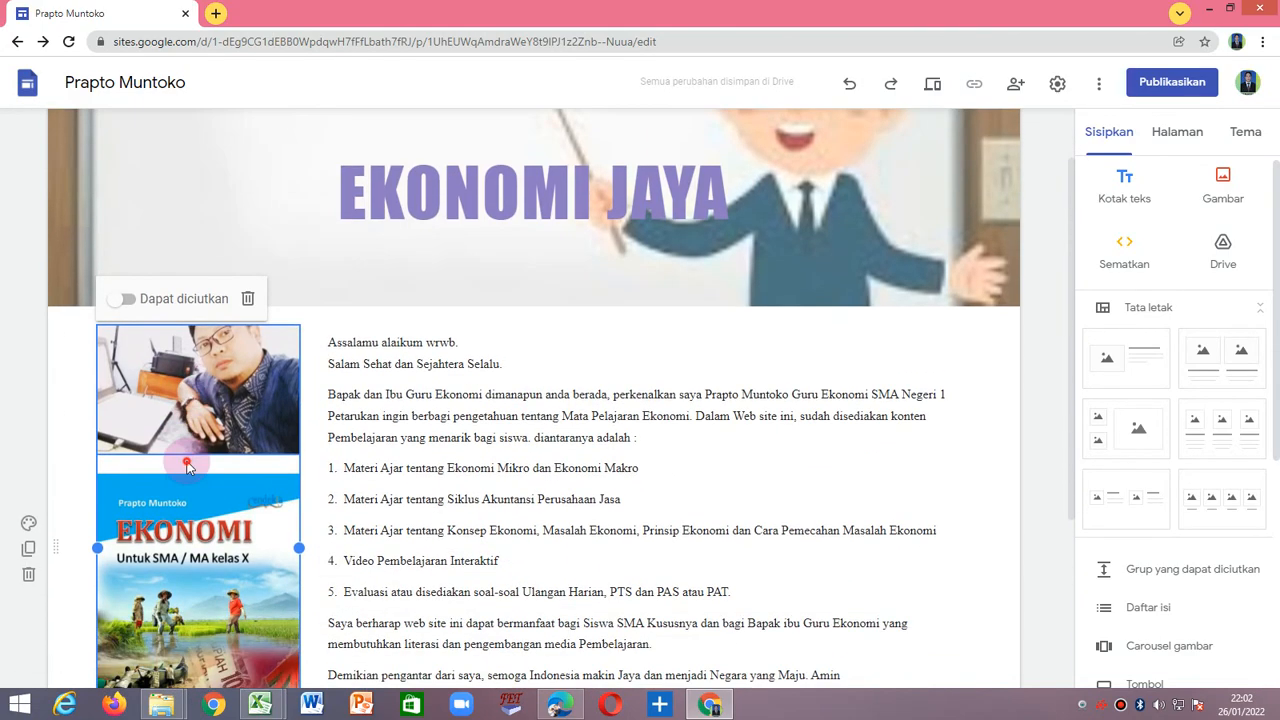
# Check how the portrait photo, book cover and welcome text are arranged together below the header.
pyautogui.click(227, 403)
pyautogui.scroll(-3, 430, 480)
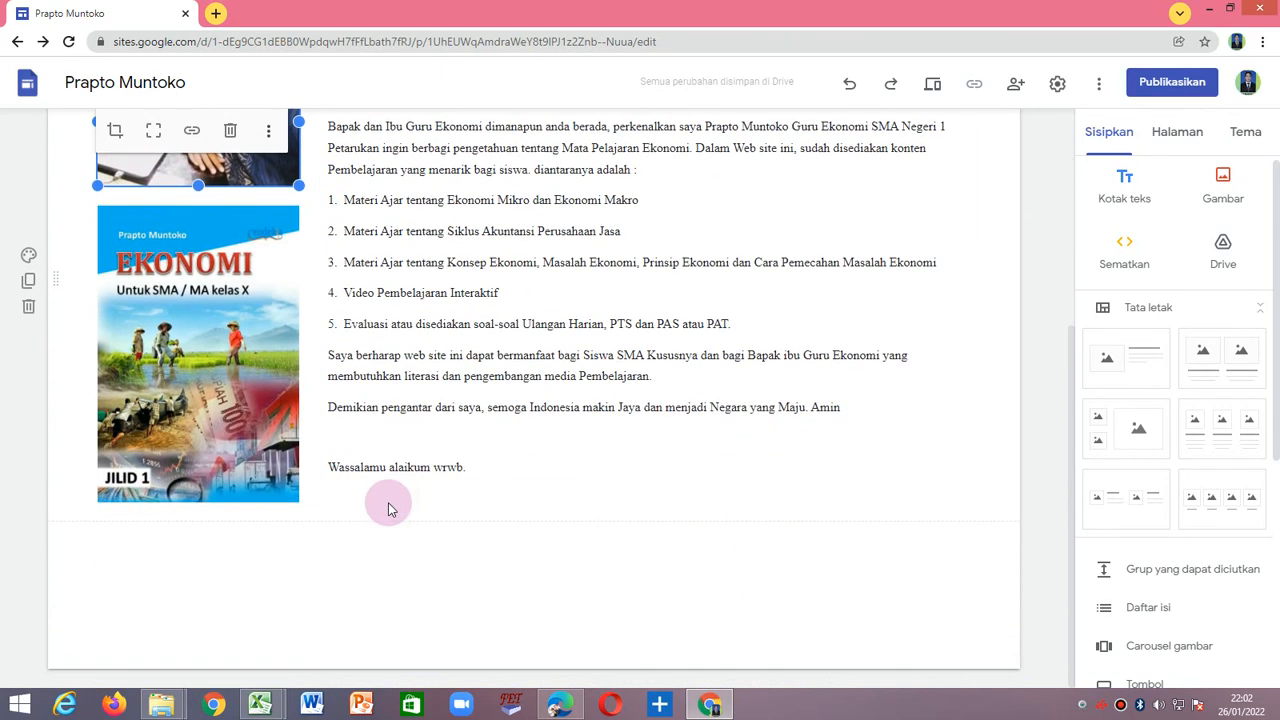
pyautogui.click(364, 530)
pyautogui.scroll(1, 280, 515)
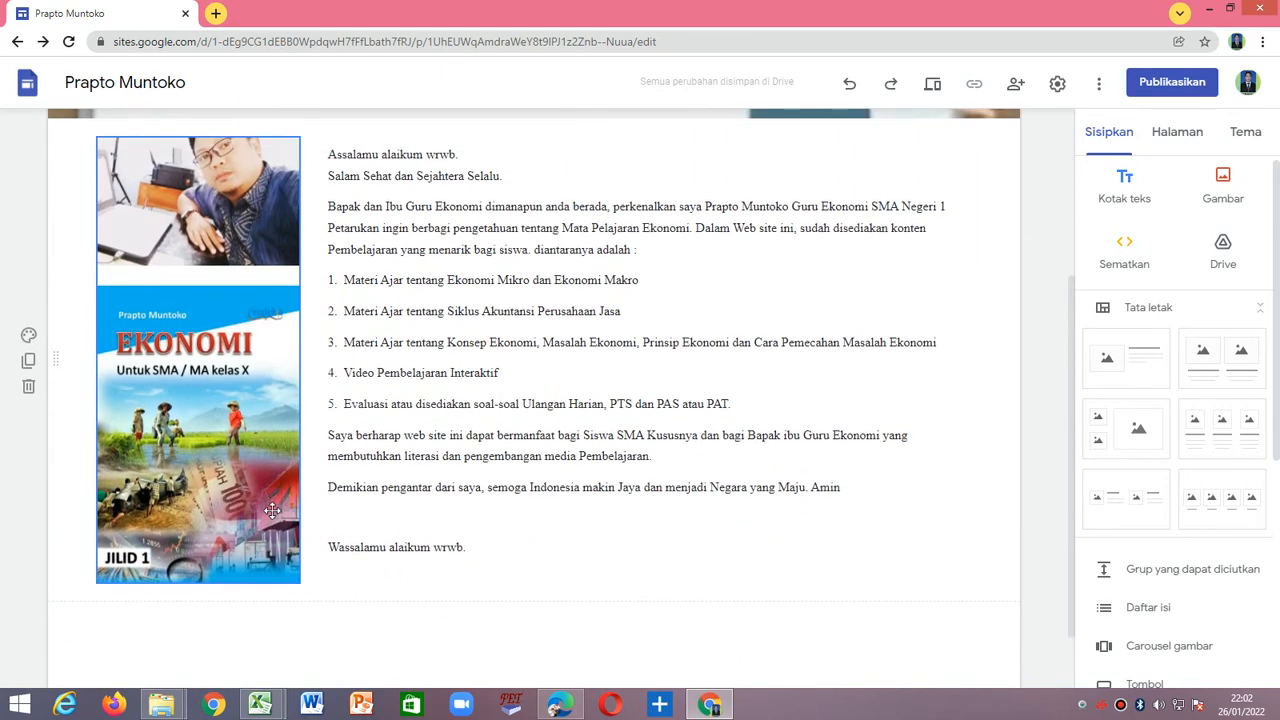
pyautogui.click(501, 542)
pyautogui.scroll(2, 505, 565)
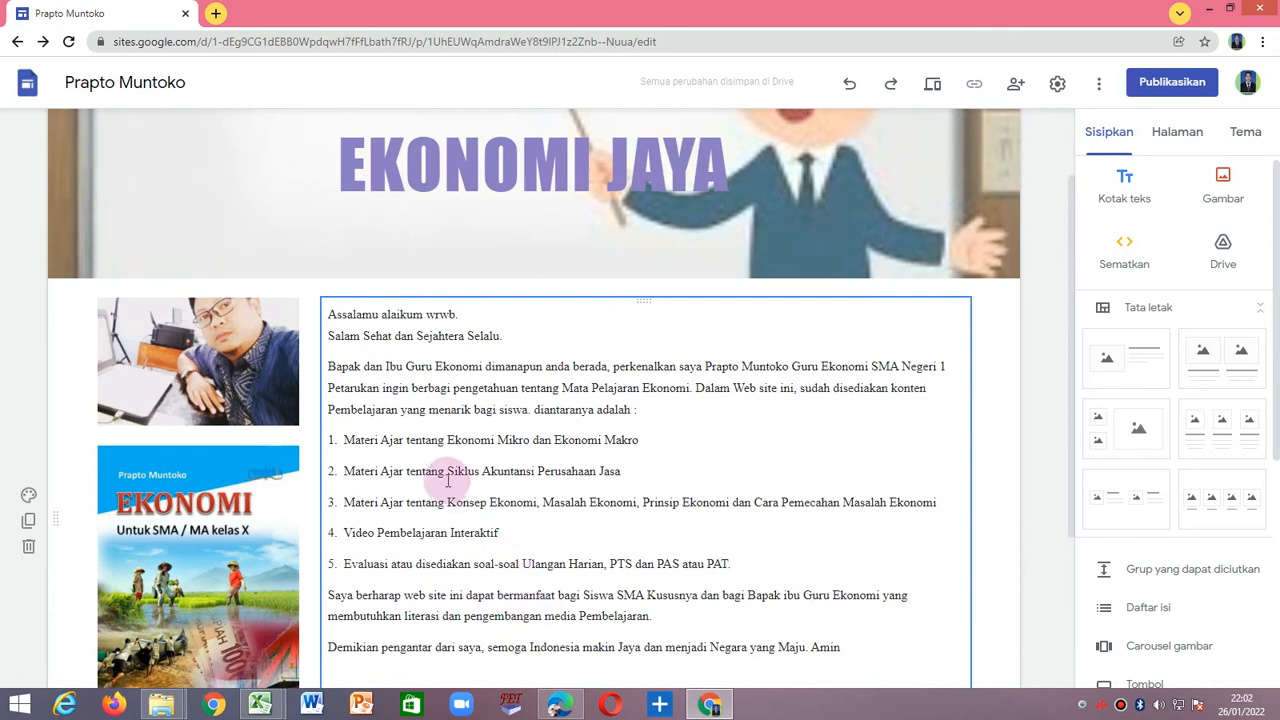
pyautogui.scroll(-2, 420, 497)
pyautogui.click(538, 640)
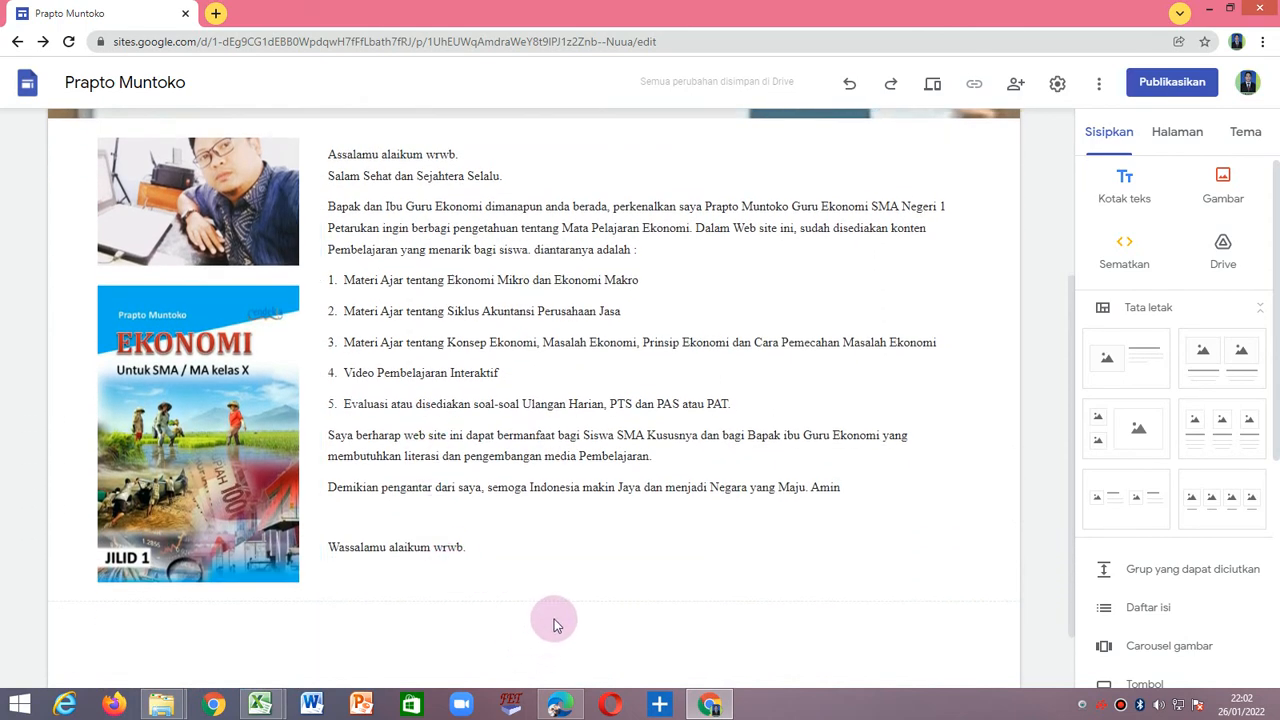
# Open the Kelas X page under Materi Ajar and make its header title yellow and bold.
pyautogui.scroll(3, 607, 597)
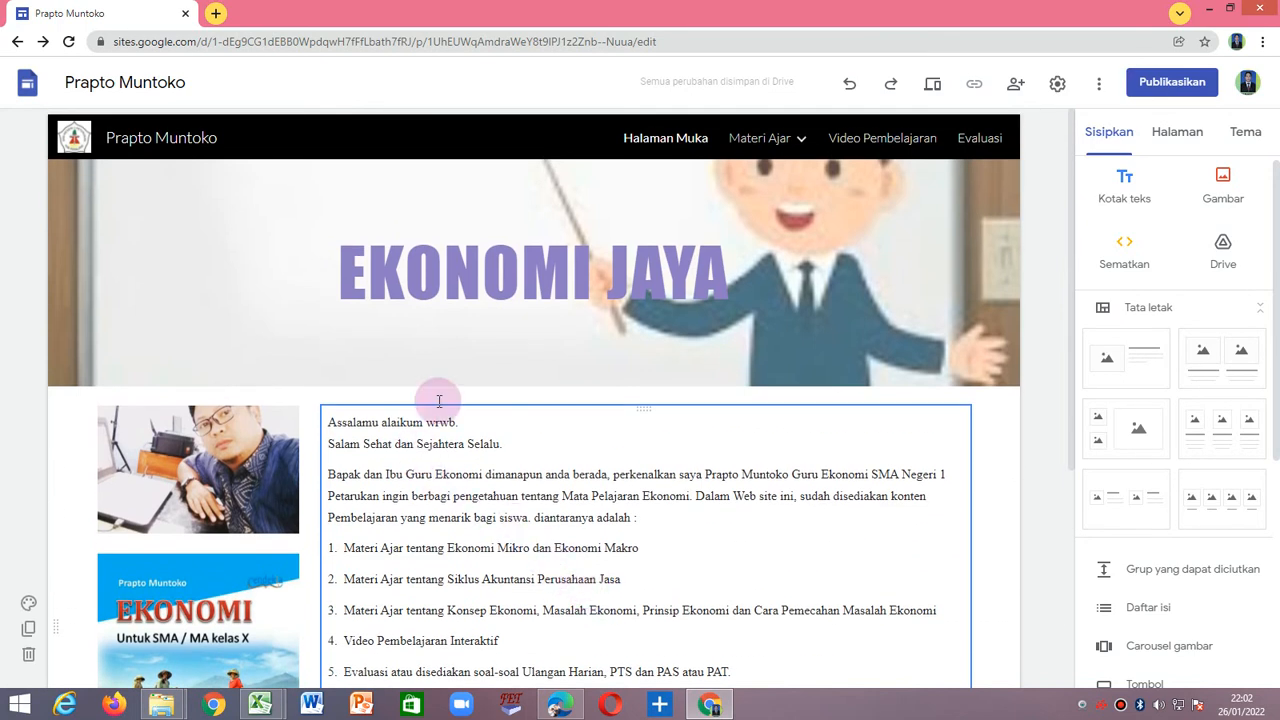
pyautogui.click(765, 139)
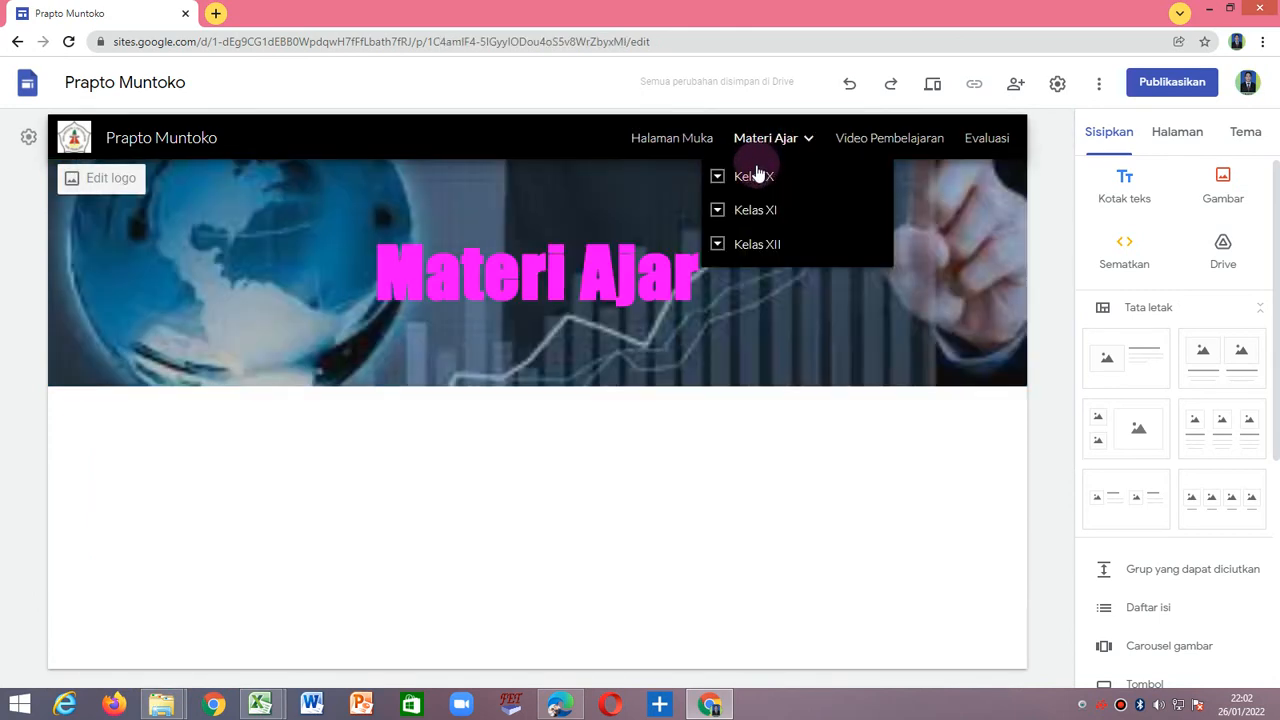
pyautogui.click(757, 178)
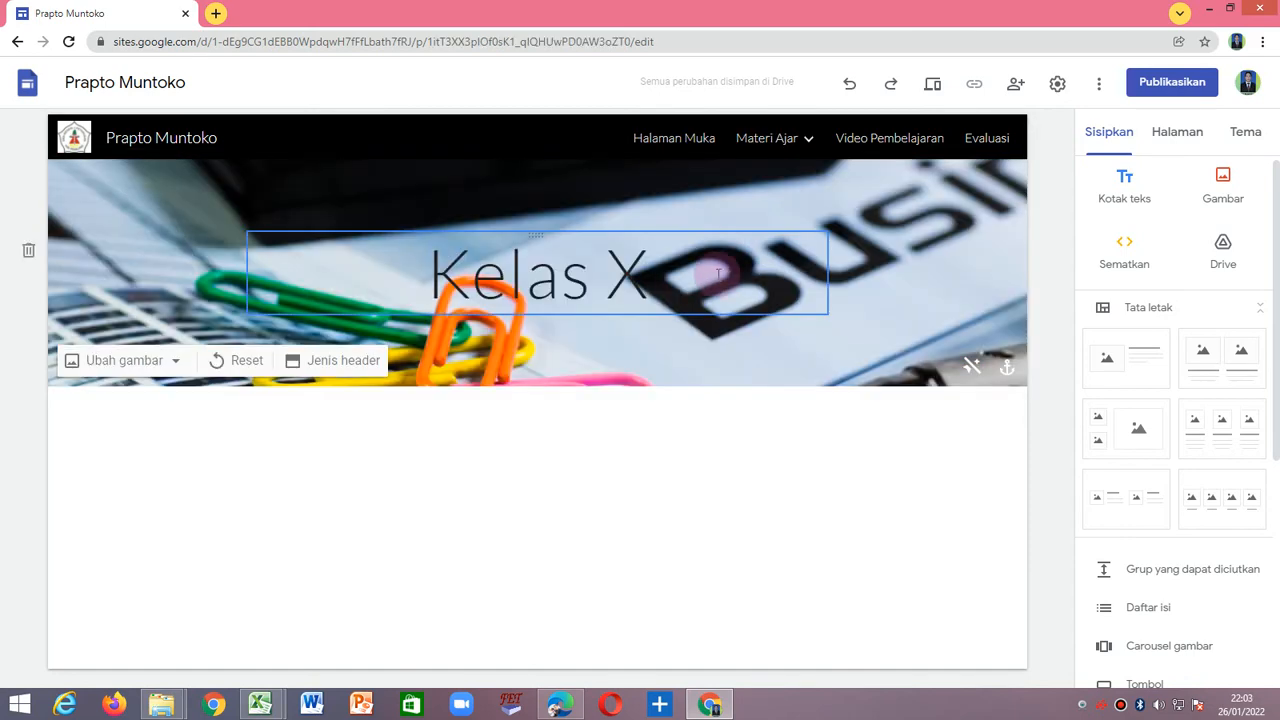
pyautogui.click(438, 270)
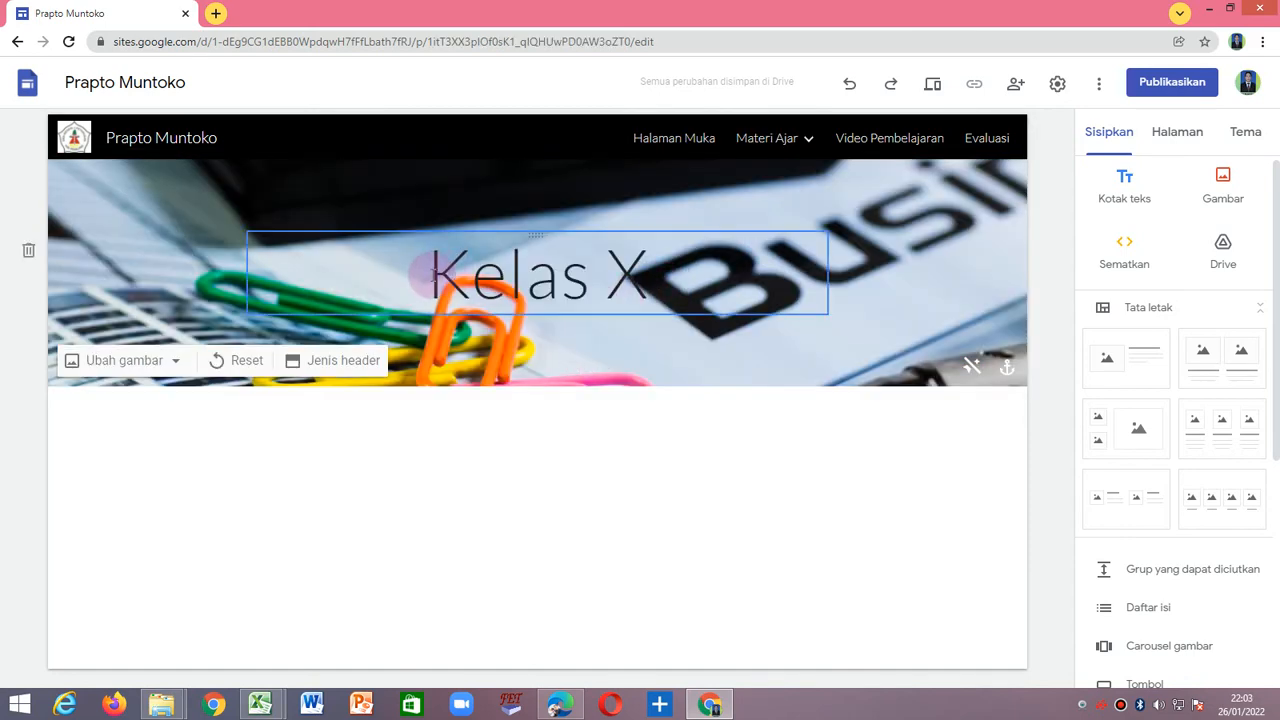
pyautogui.moveTo(438, 272); pyautogui.dragTo(760, 287)
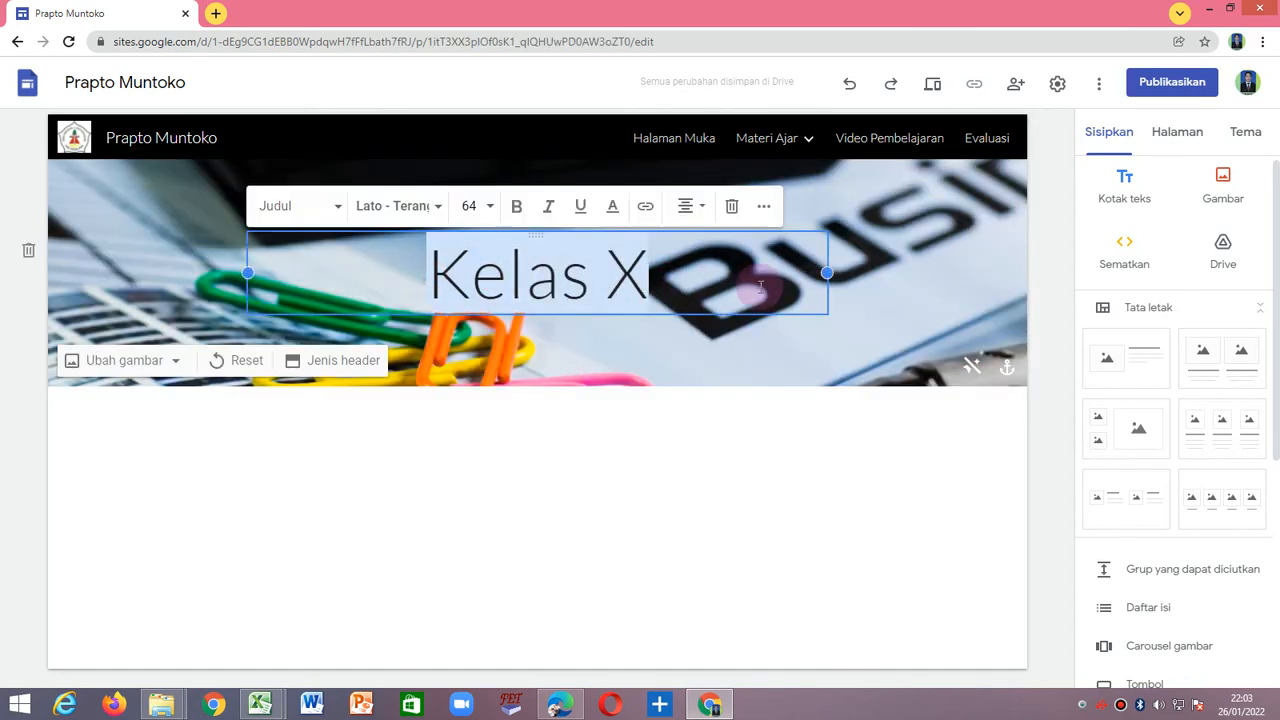
pyautogui.click(765, 350)
pyautogui.moveTo(425, 270); pyautogui.dragTo(674, 270)
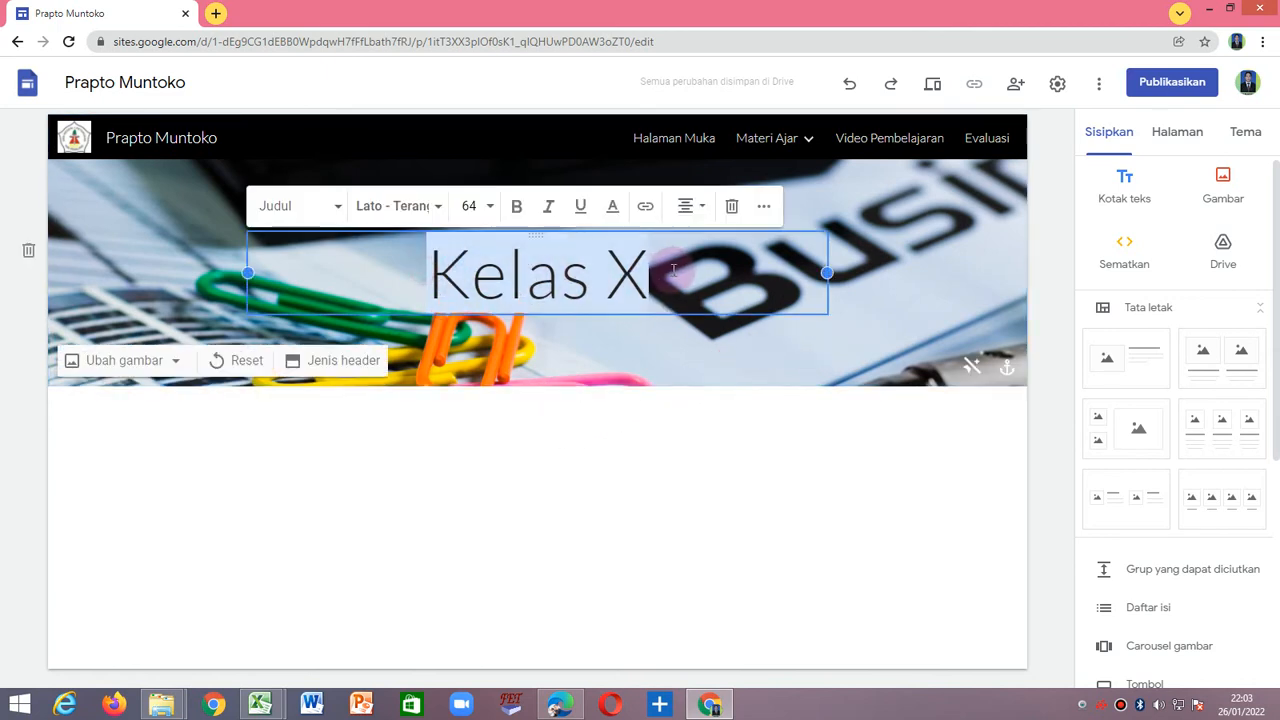
pyautogui.click(614, 214)
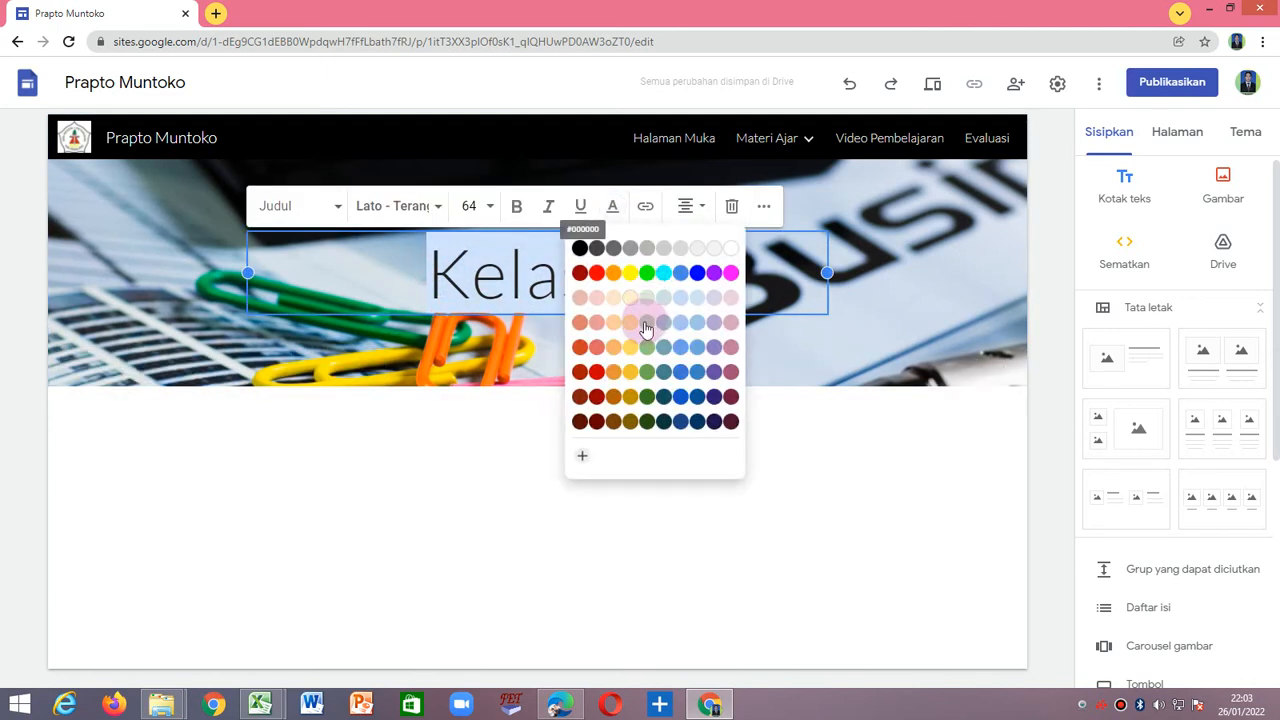
pyautogui.click(628, 272)
pyautogui.click(516, 206)
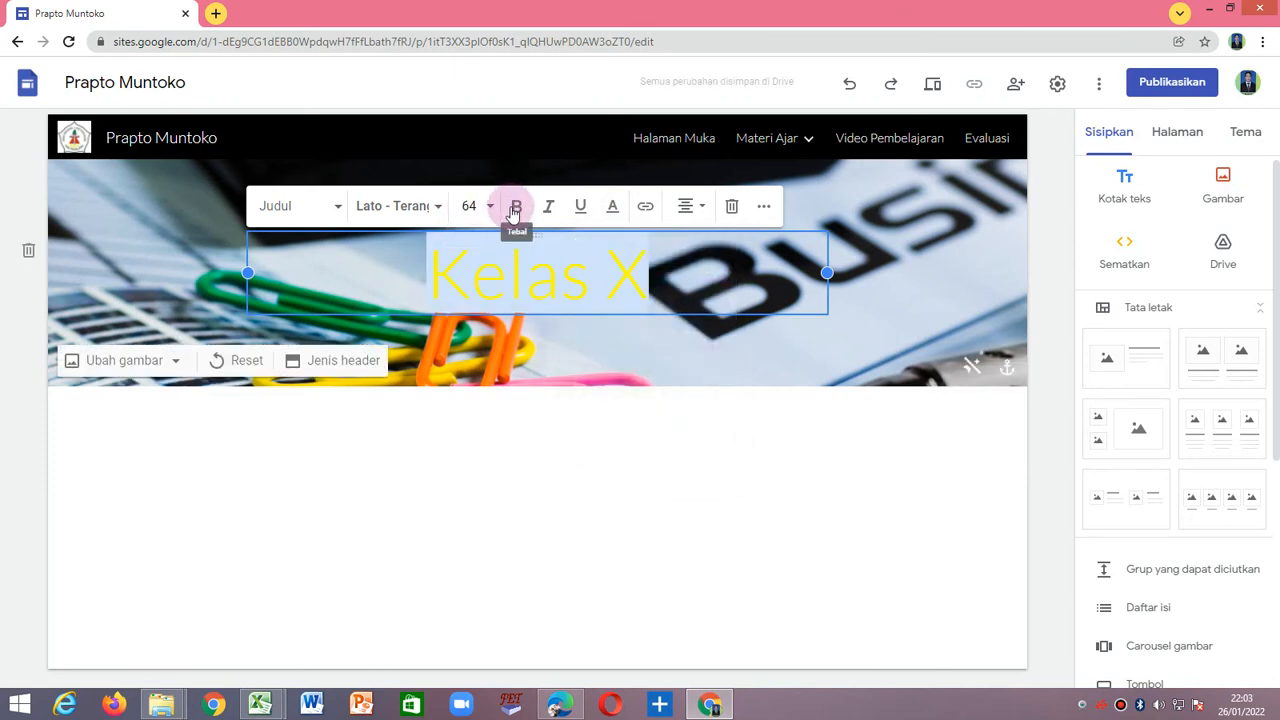
# Set the font of the Kelas X header title to Pacifico.
pyautogui.click(425, 228)
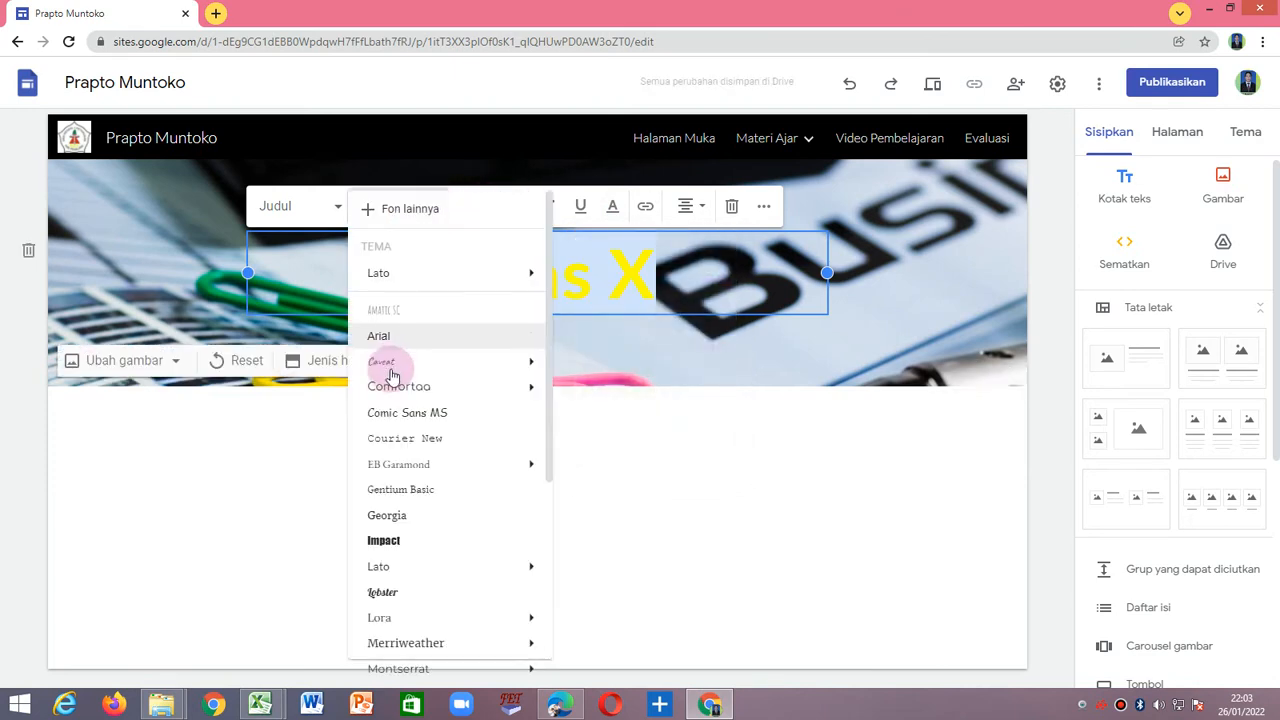
pyautogui.scroll(-3, 400, 545)
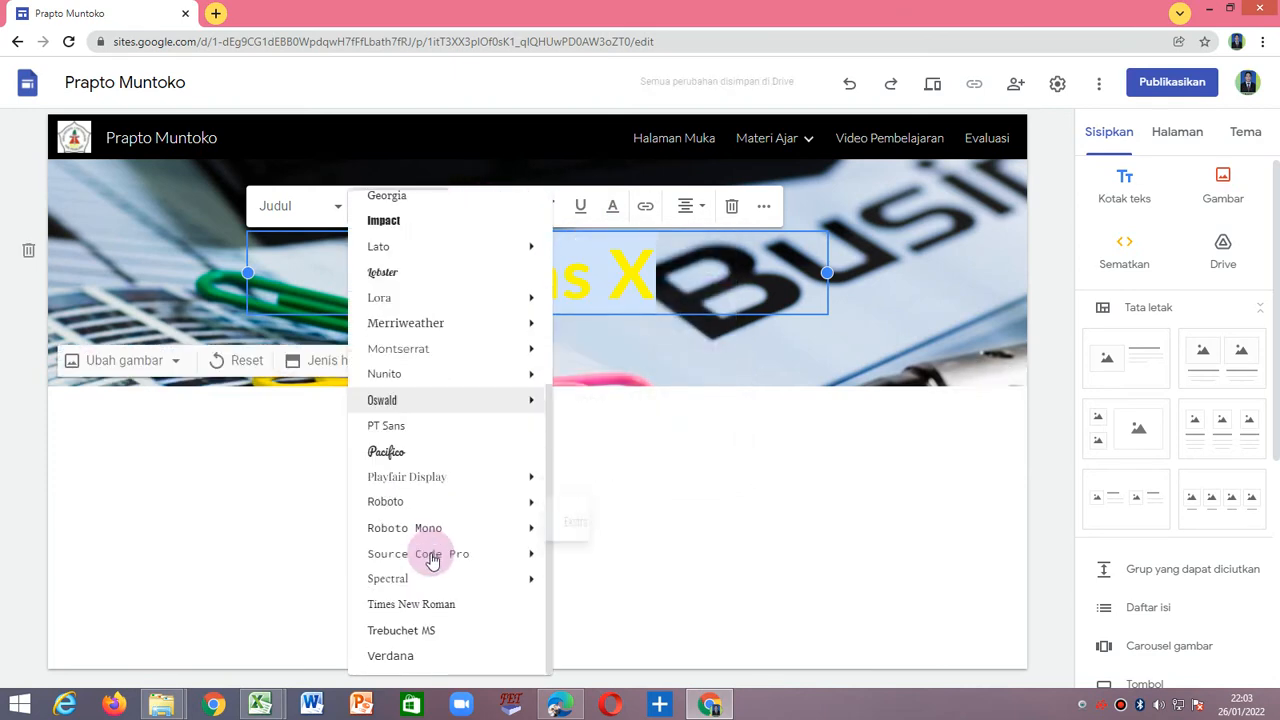
pyautogui.click(390, 457)
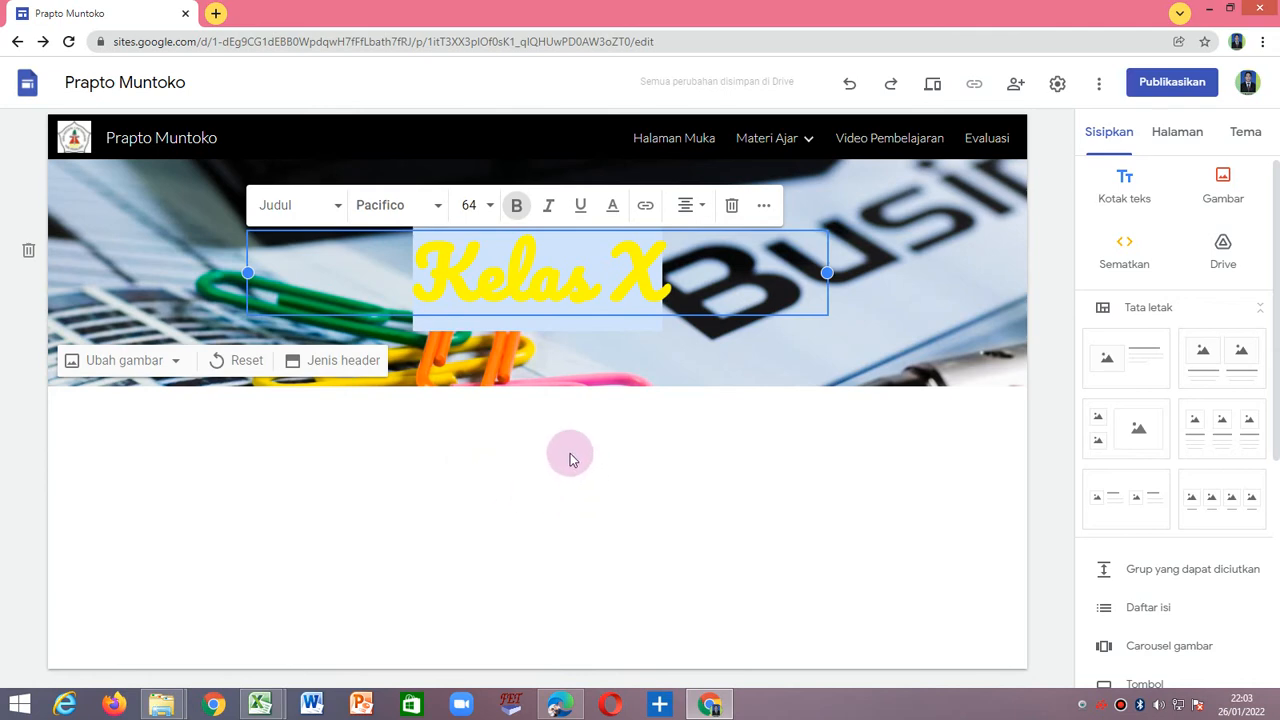
pyautogui.click(641, 492)
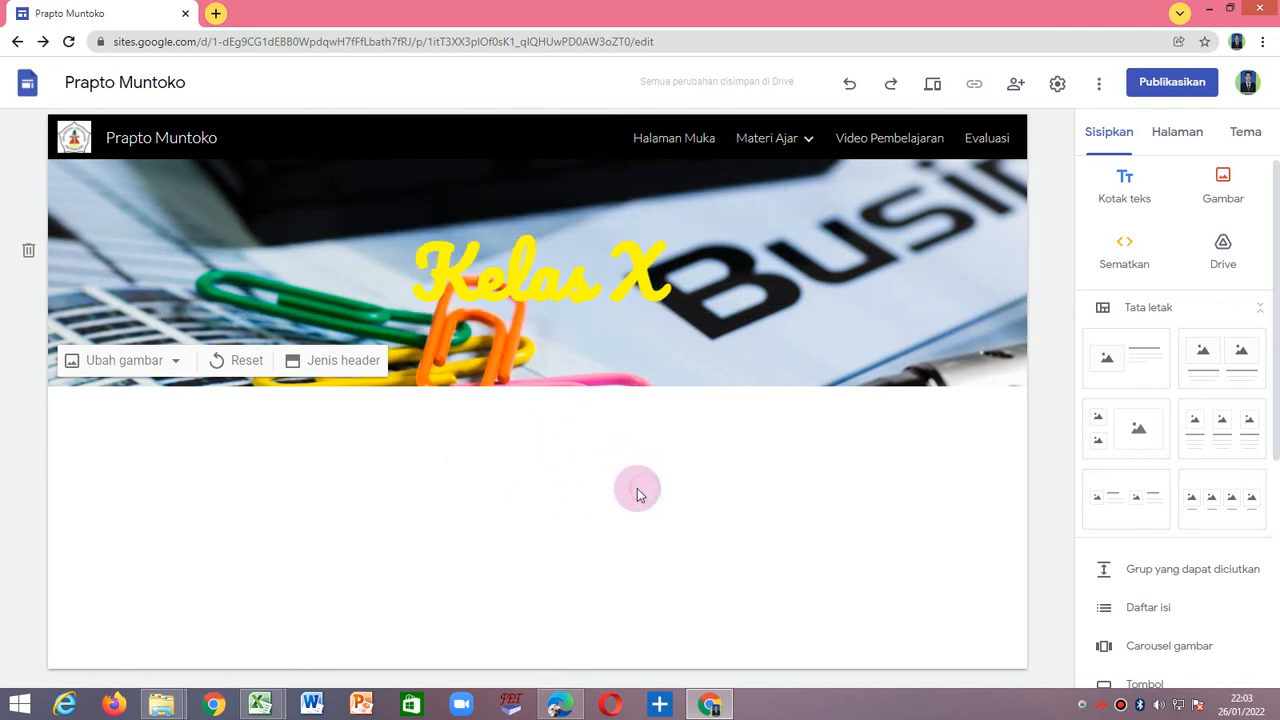
pyautogui.click(434, 264)
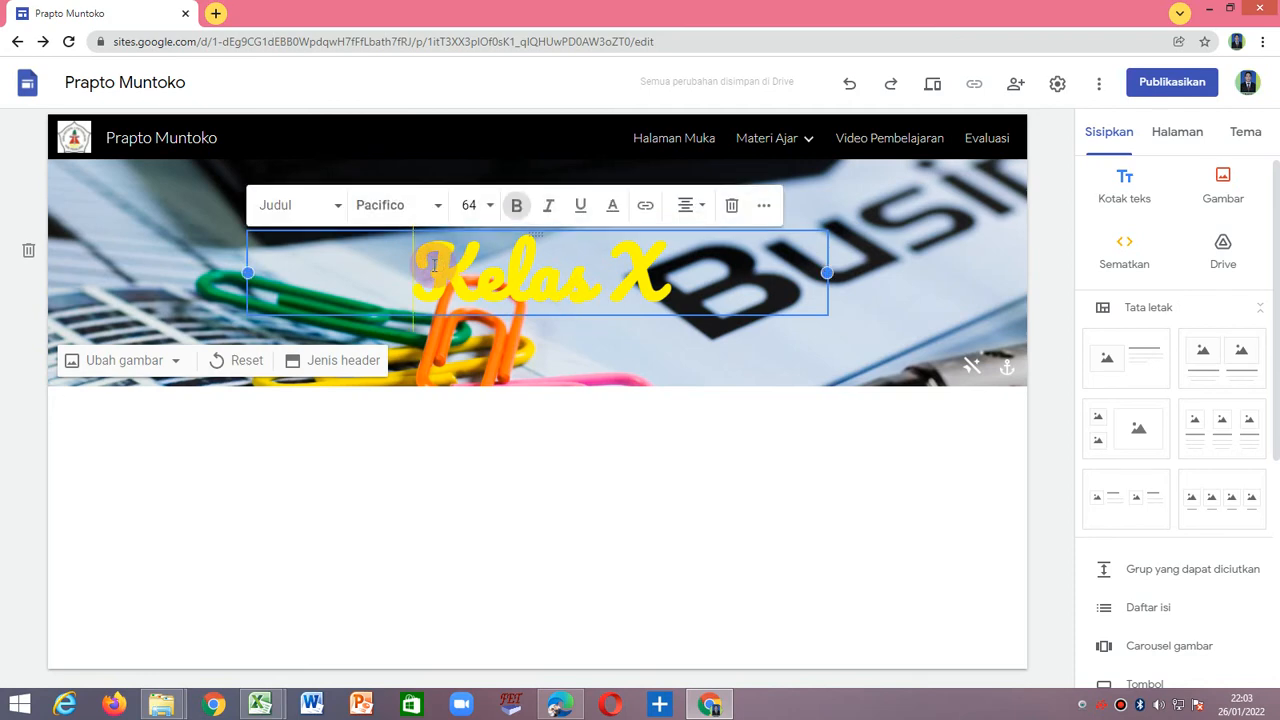
pyautogui.click(603, 423)
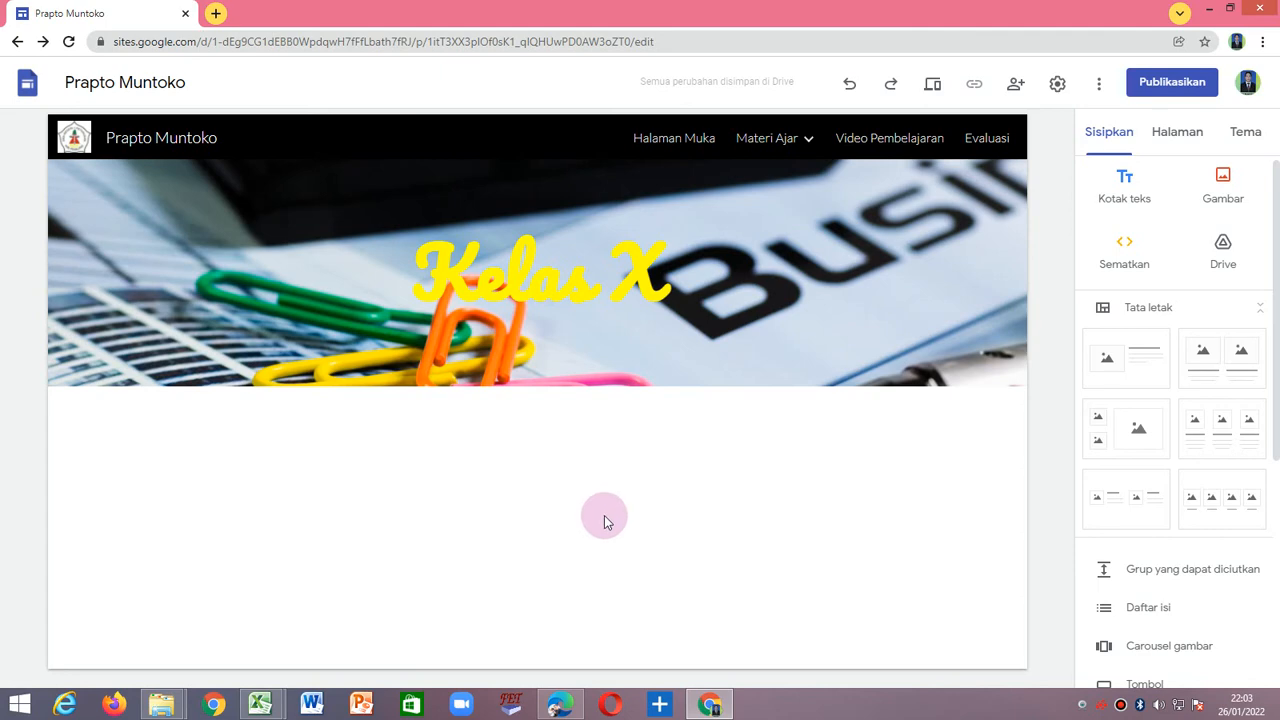
# Open the Kelas XI page under Materi Ajar and set its header title in bold Pacifico.
pyautogui.click(808, 139)
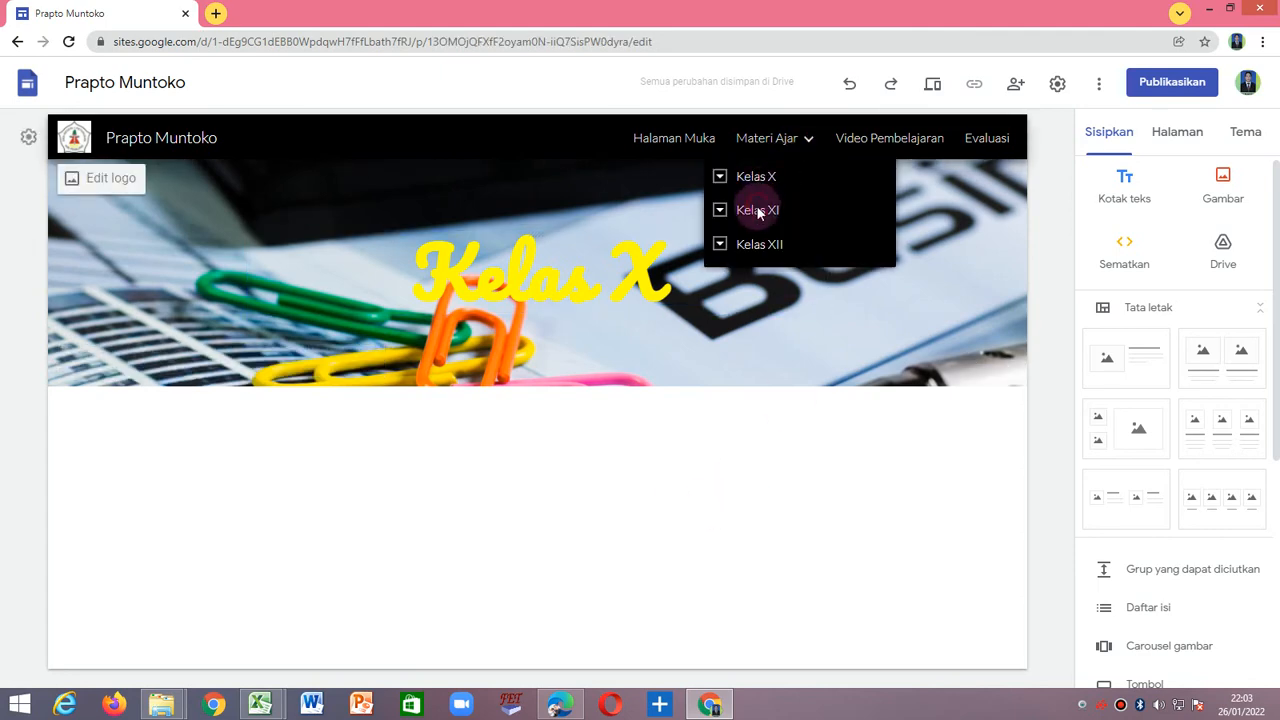
pyautogui.click(758, 211)
pyautogui.moveTo(410, 270); pyautogui.dragTo(668, 275)
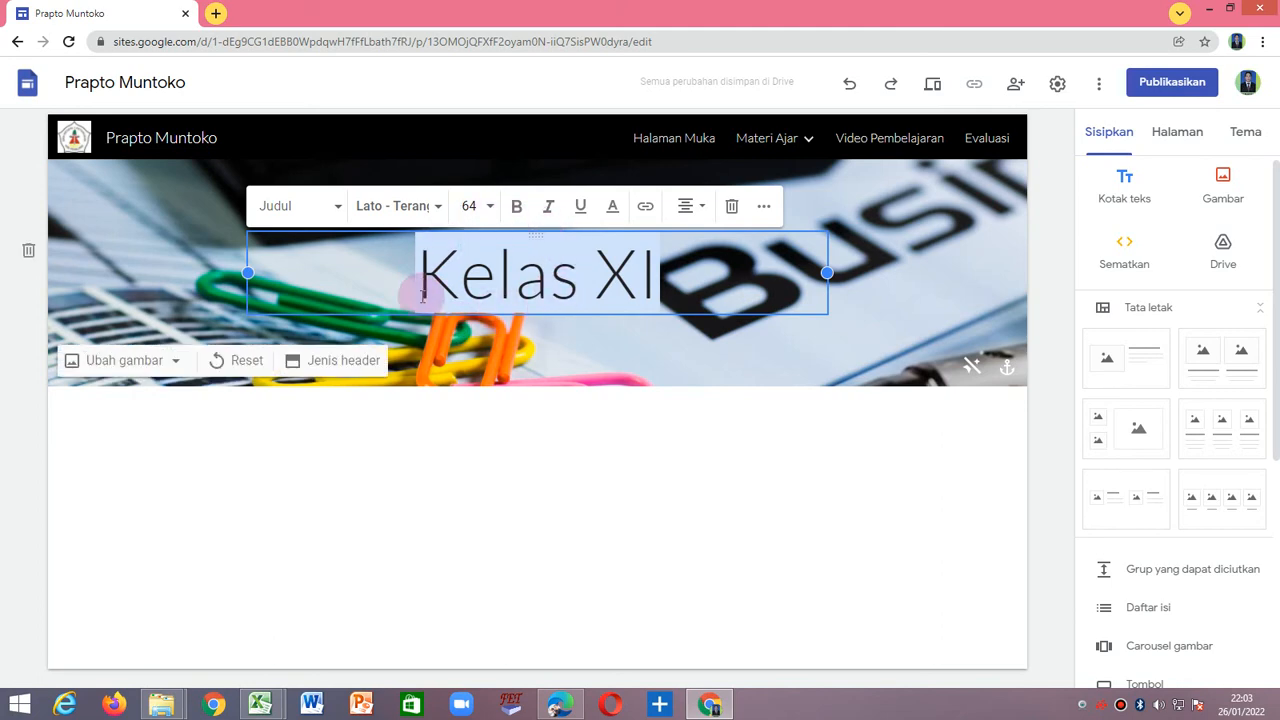
pyautogui.click(515, 206)
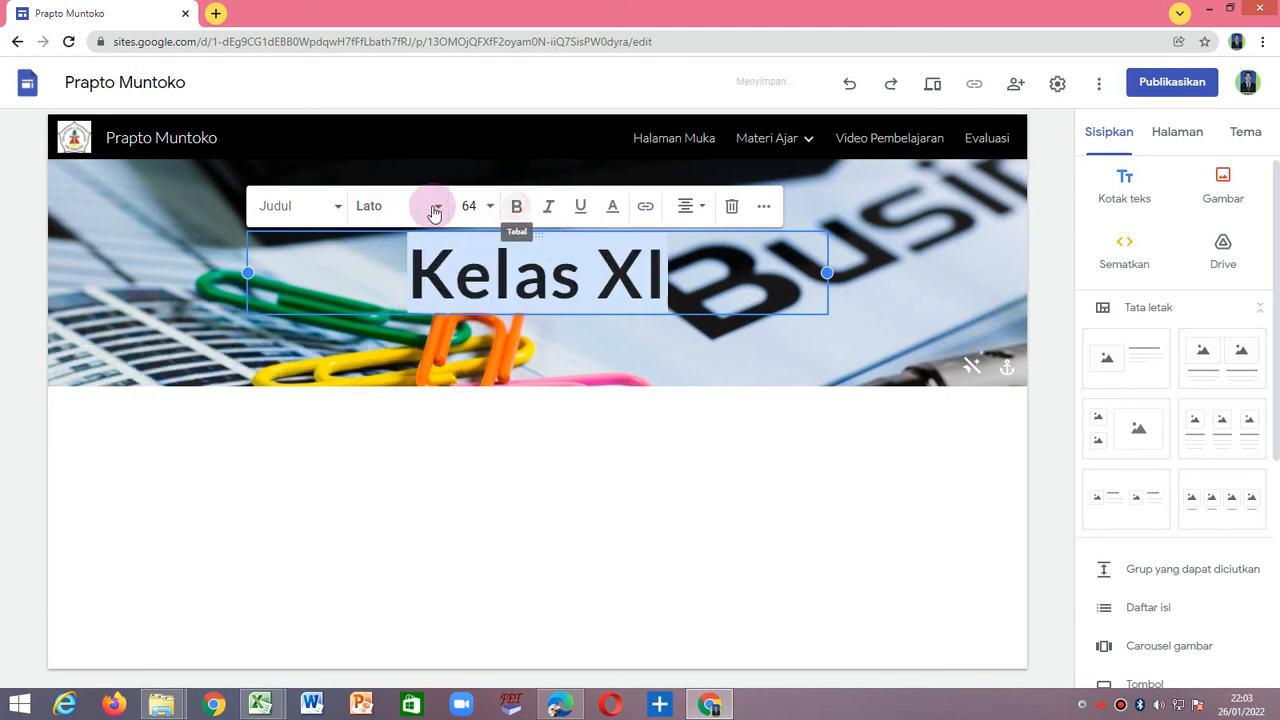
pyautogui.click(435, 208)
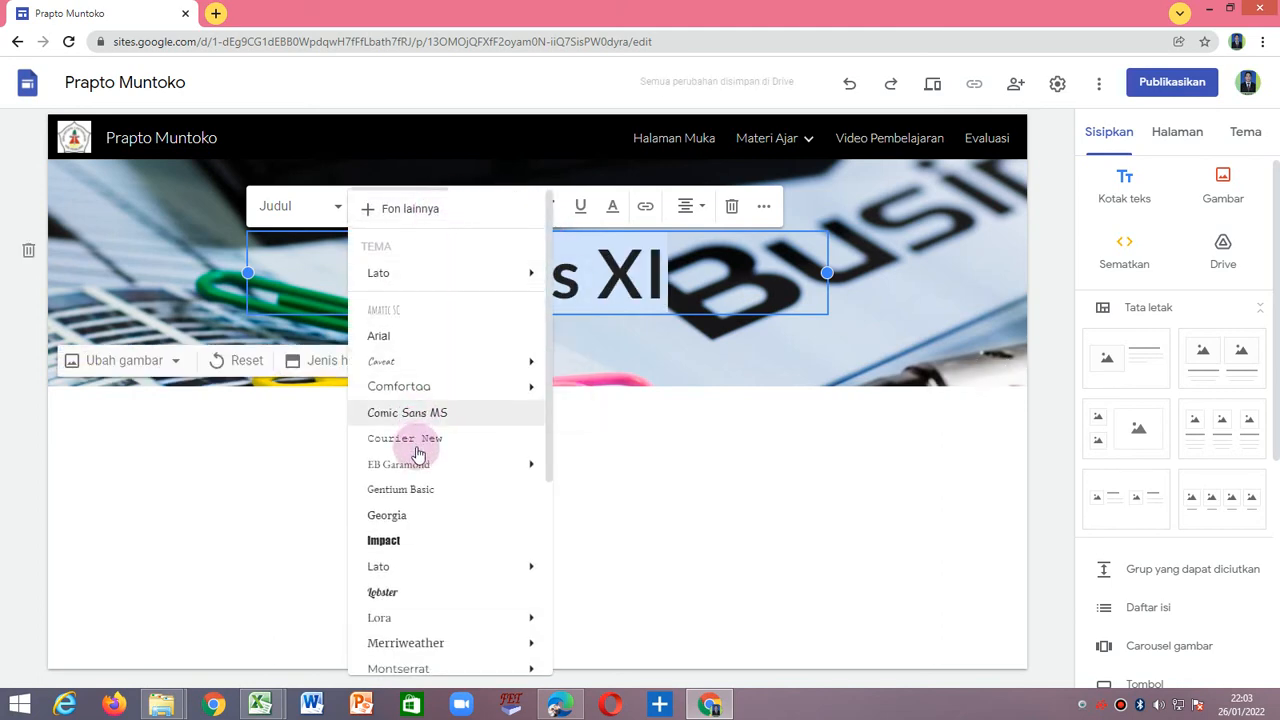
pyautogui.scroll(-5, 418, 530)
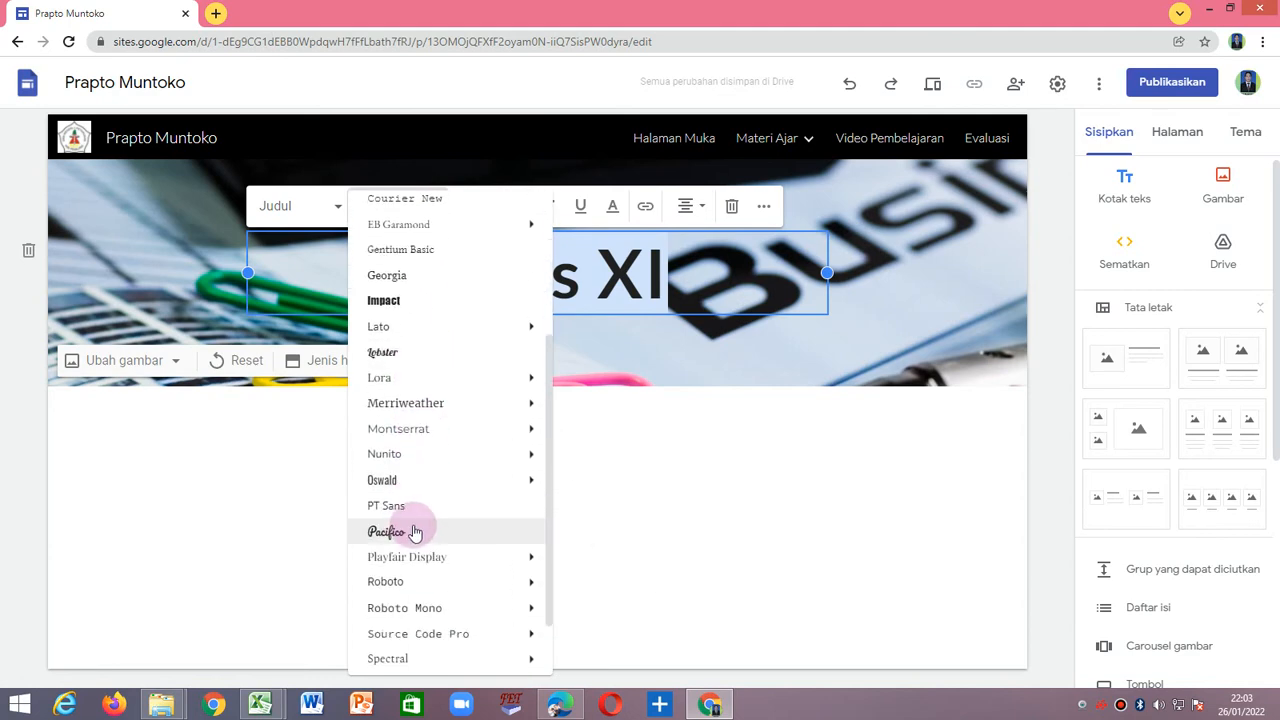
pyautogui.click(415, 532)
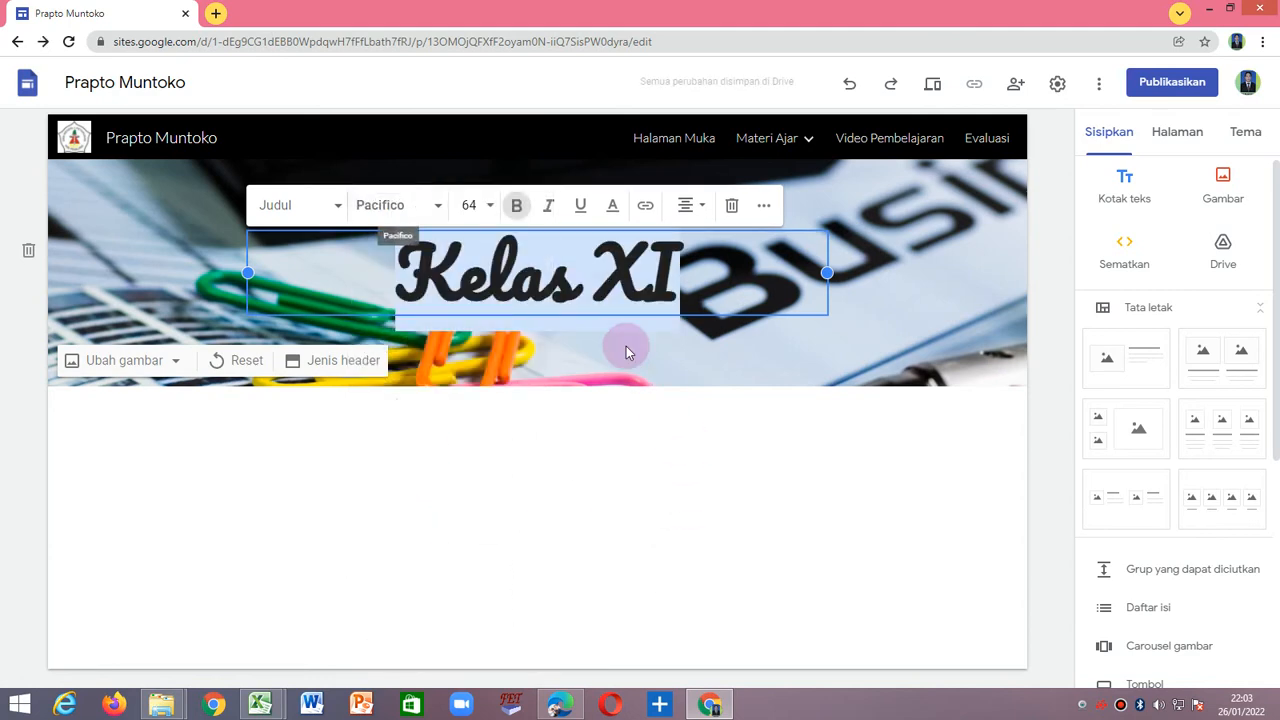
# Color the Kelas XI header title bright magenta.
pyautogui.click(612, 205)
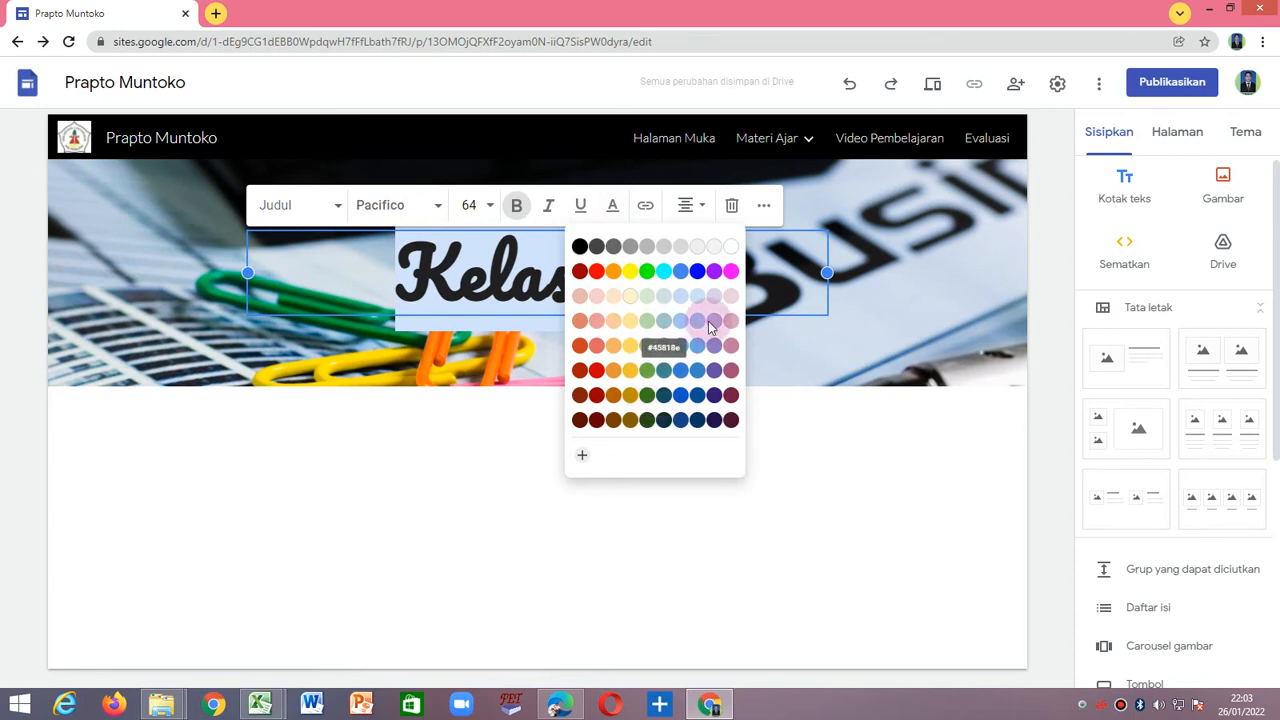
pyautogui.click(731, 271)
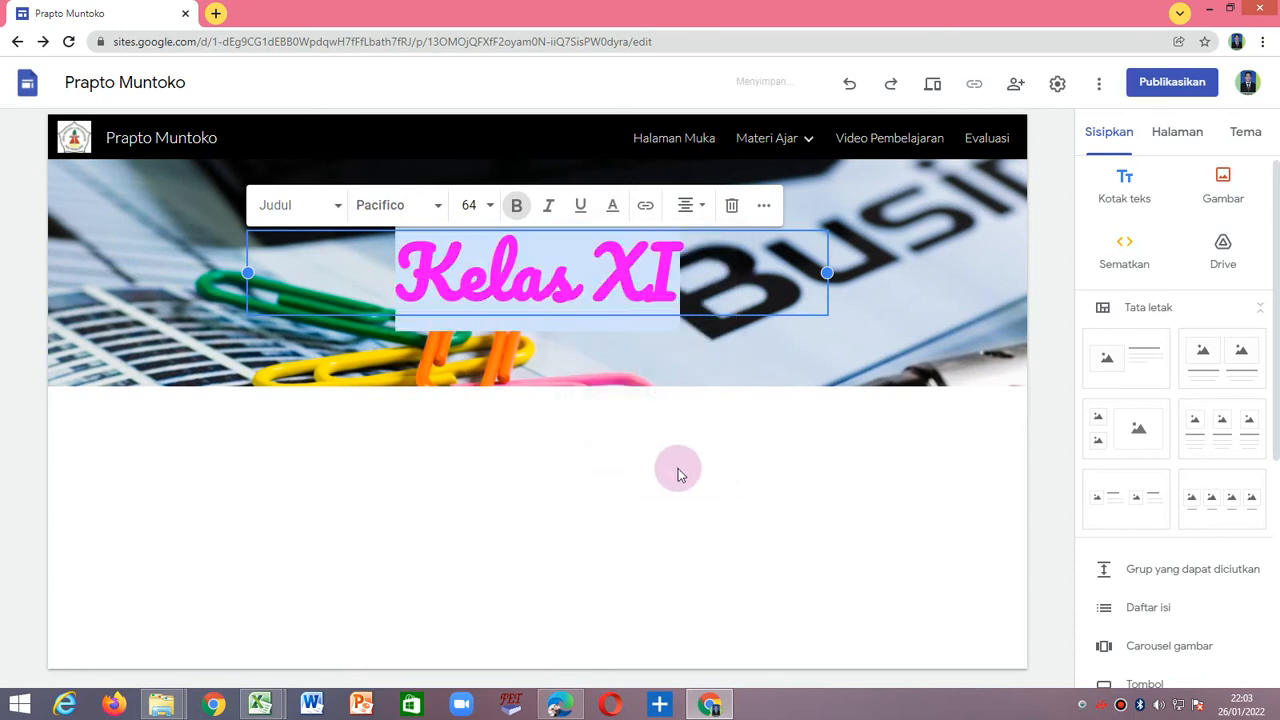
pyautogui.click(690, 465)
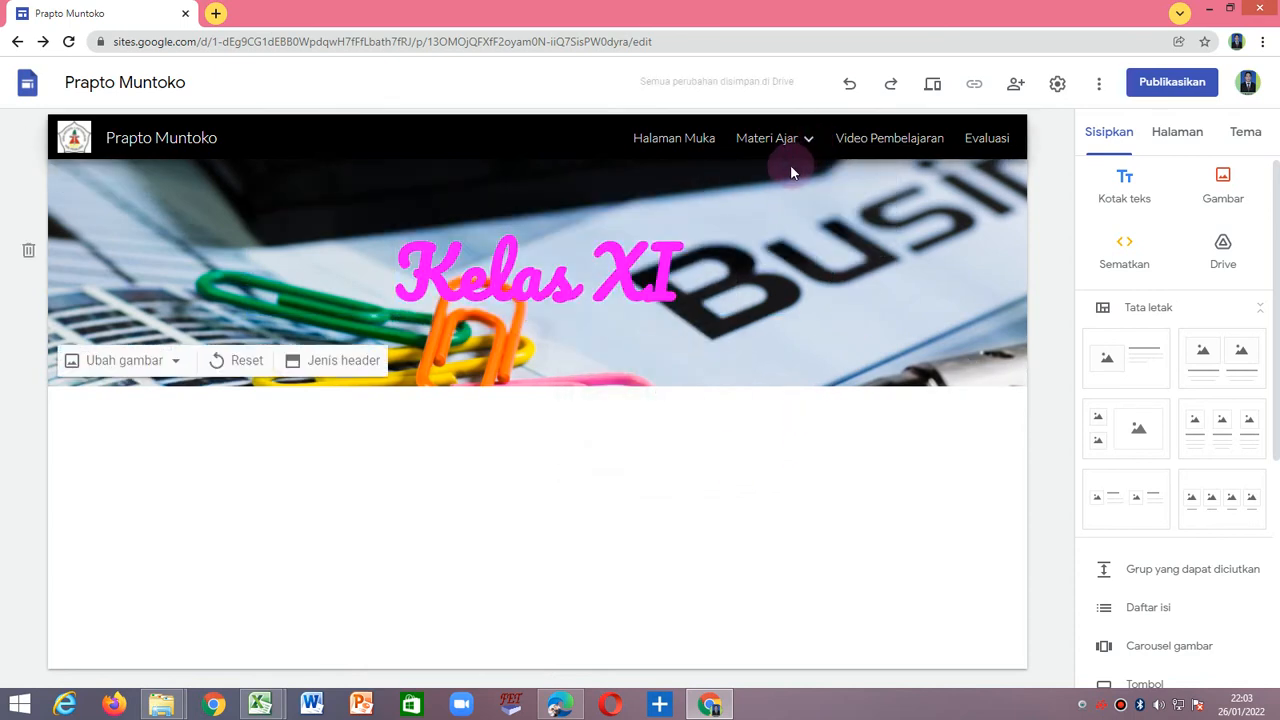
# Open the Kelas XII page under Materi Ajar and set its header title in bold Pacifico.
pyautogui.moveTo(803, 149)
pyautogui.click(757, 248)
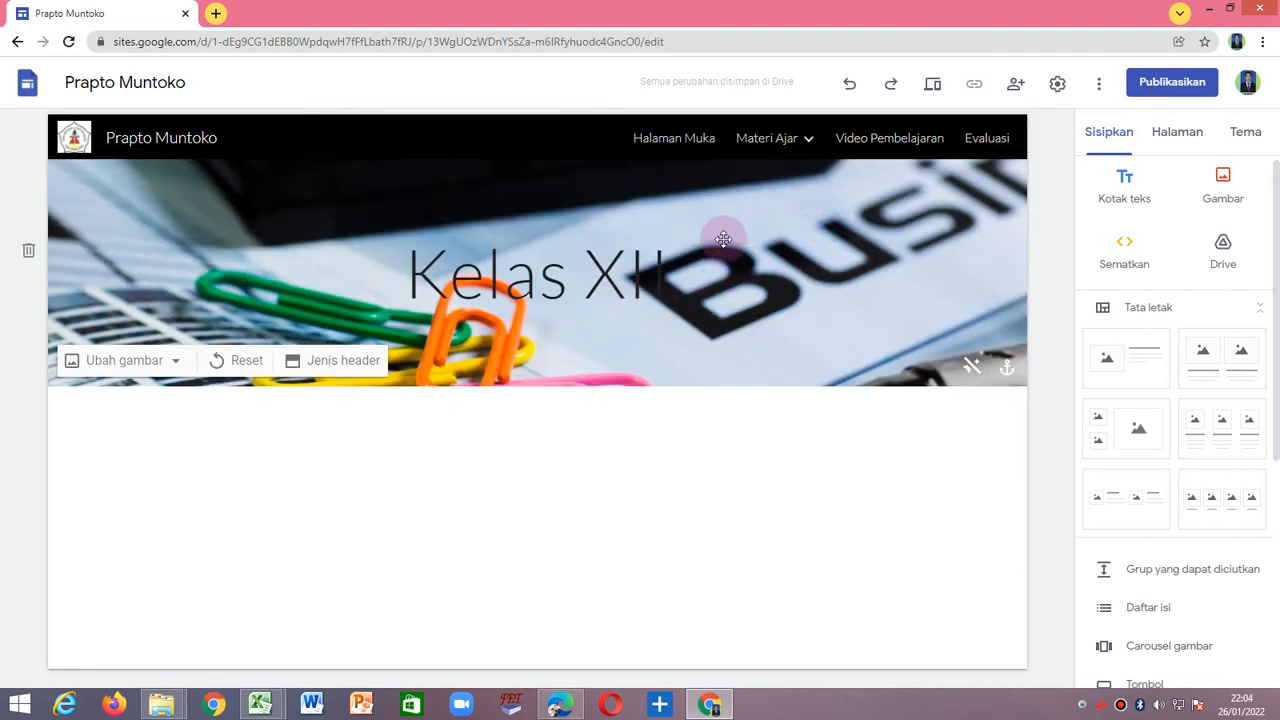
pyautogui.moveTo(778, 147)
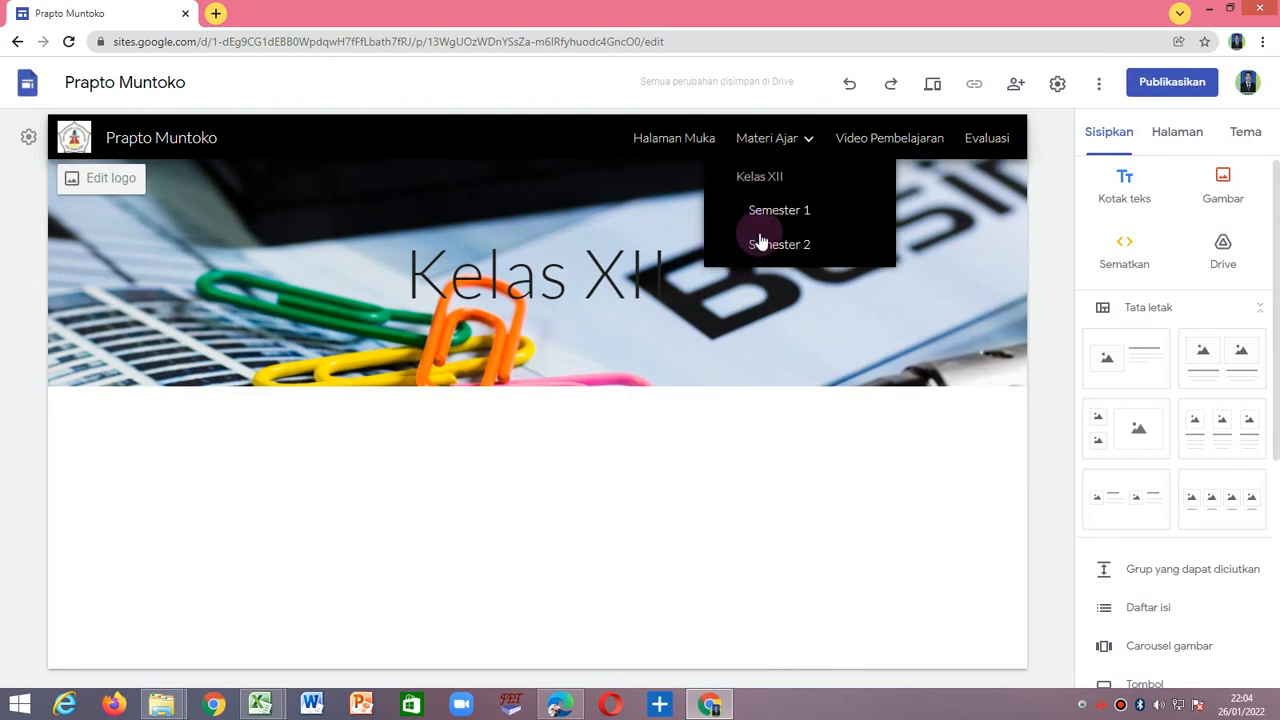
pyautogui.click(412, 270)
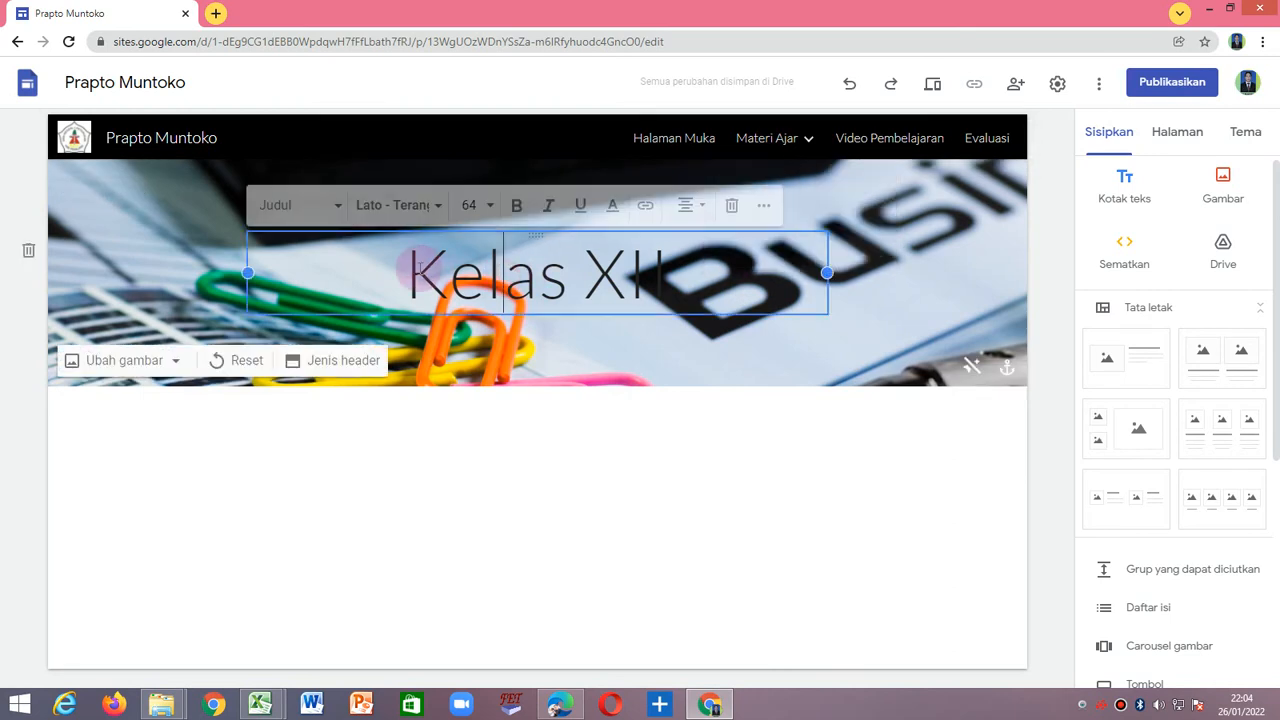
pyautogui.moveTo(405, 270); pyautogui.dragTo(700, 270)
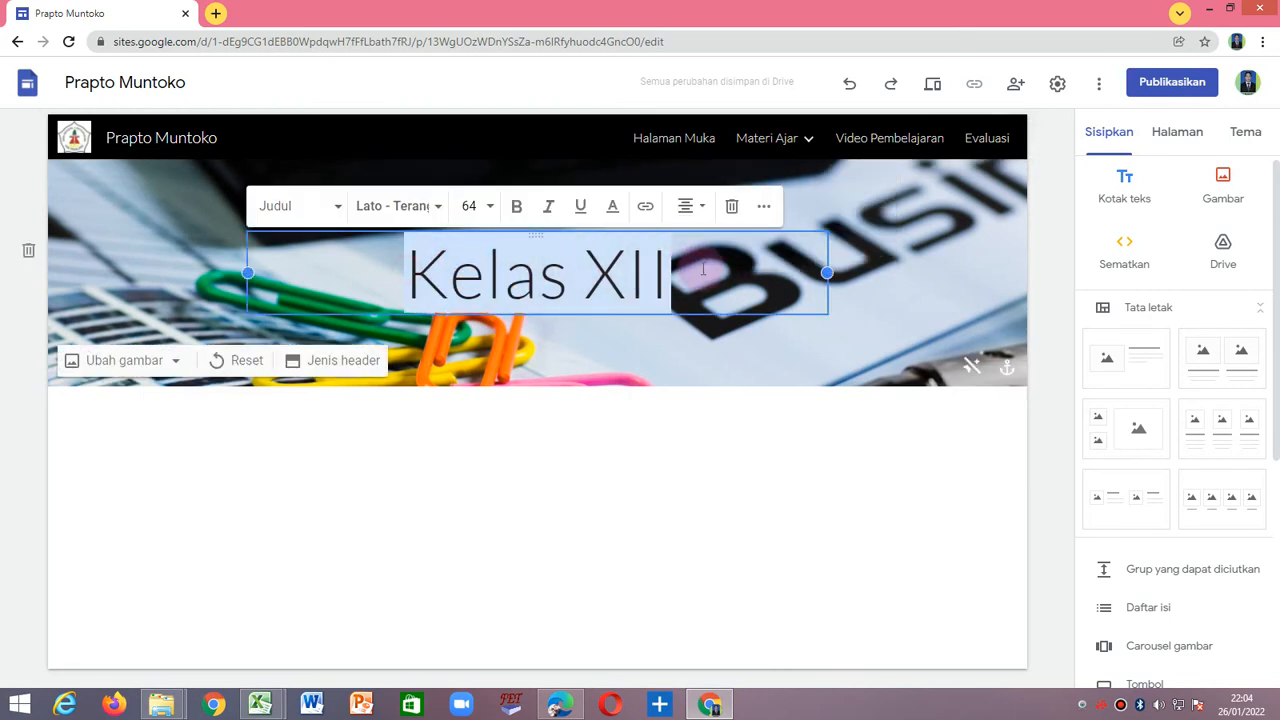
pyautogui.click(514, 207)
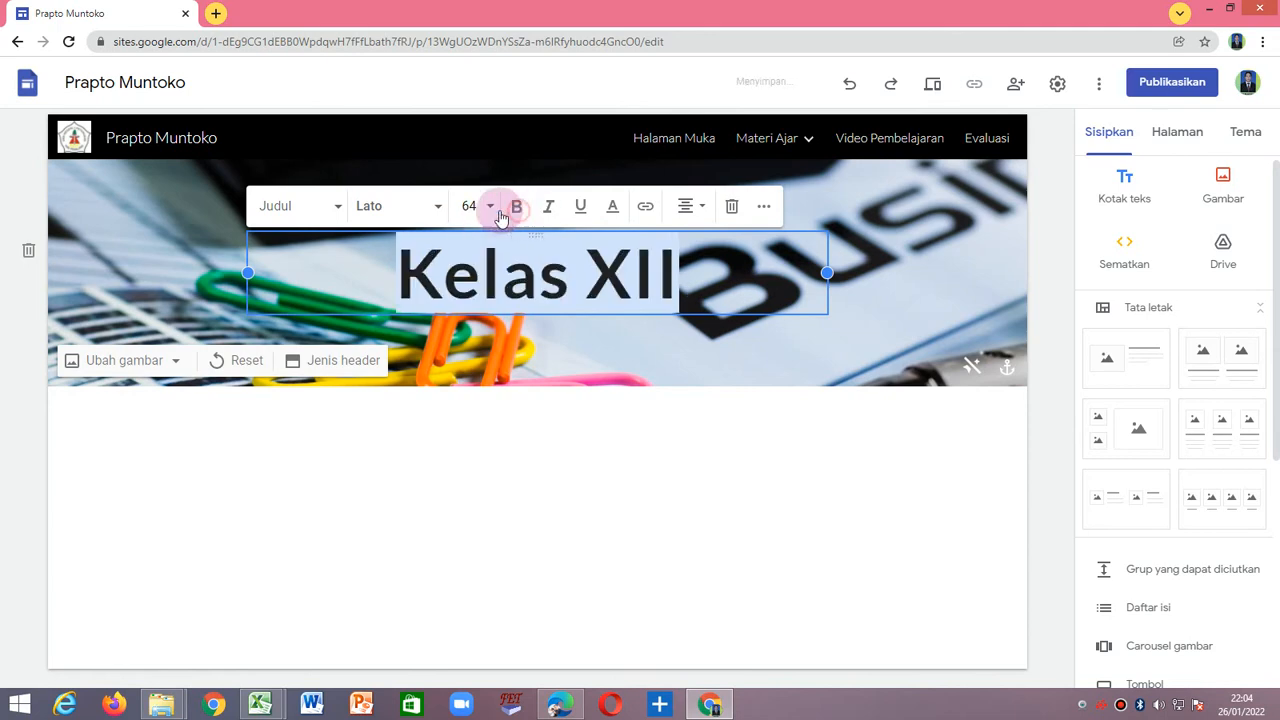
pyautogui.click(441, 207)
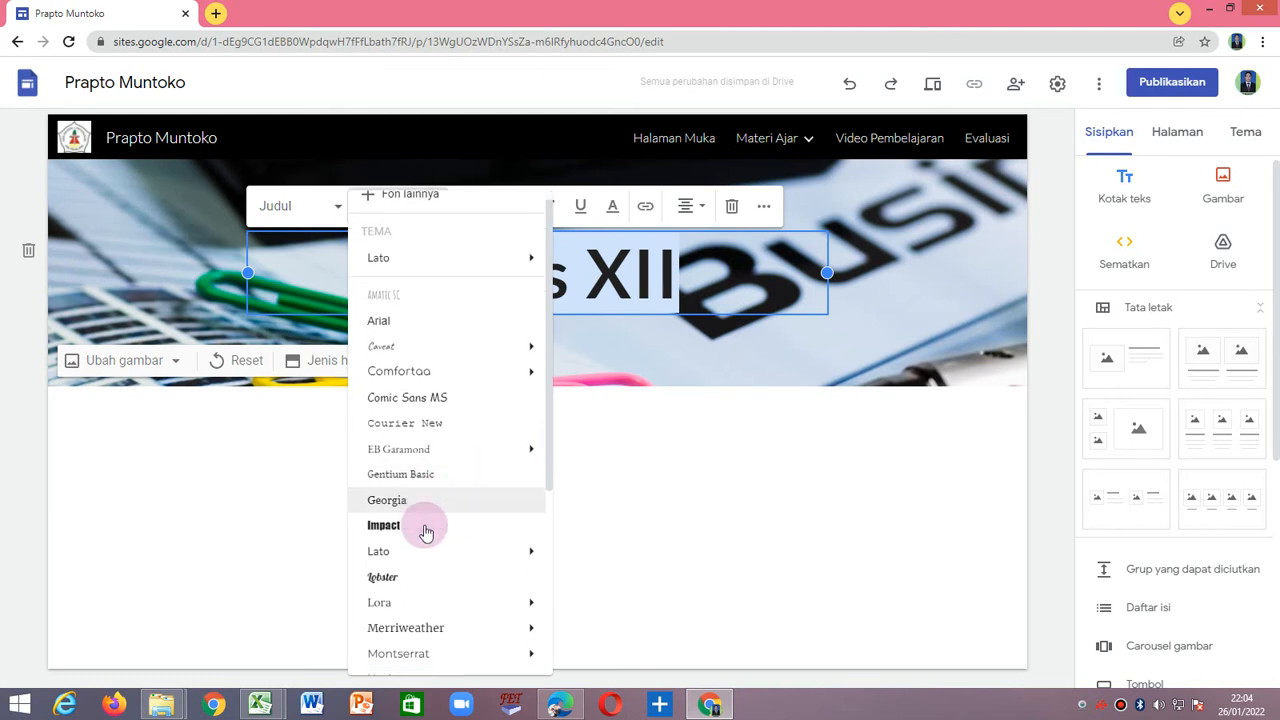
pyautogui.scroll(-3, 423, 528)
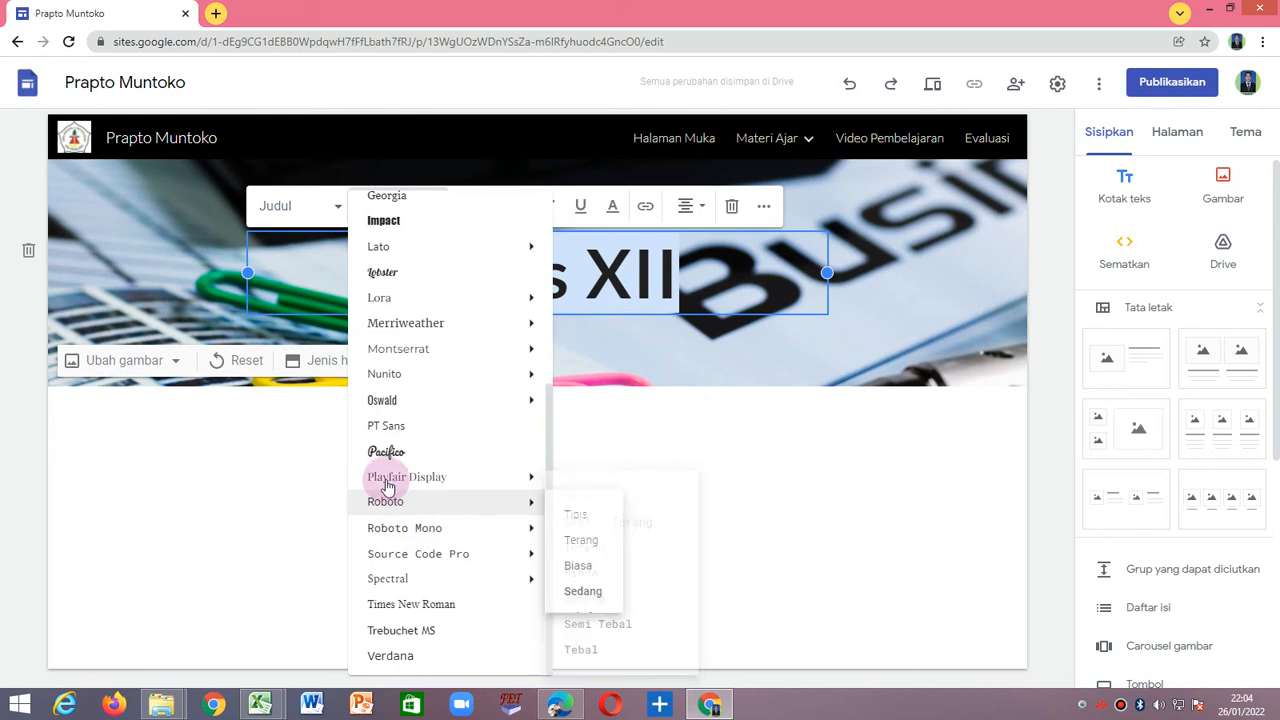
pyautogui.click(386, 451)
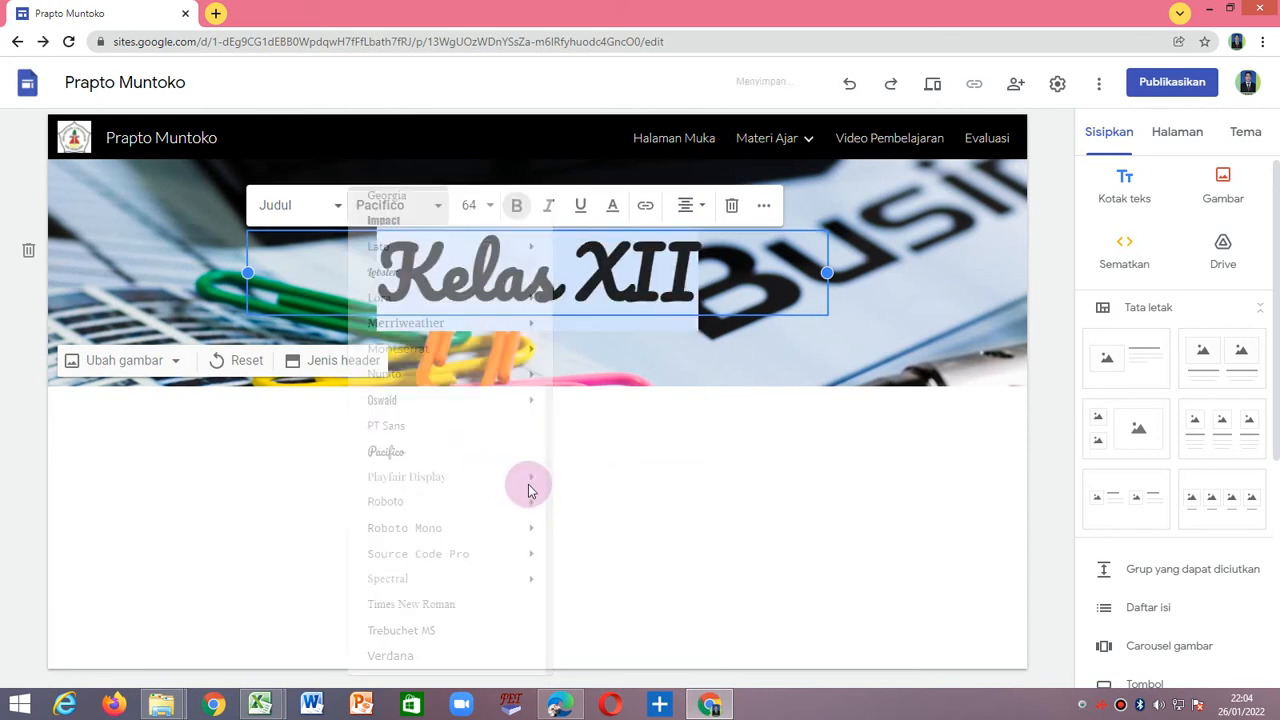
# Color the Kelas XII header title magenta (#ff00ff).
pyautogui.click(613, 205)
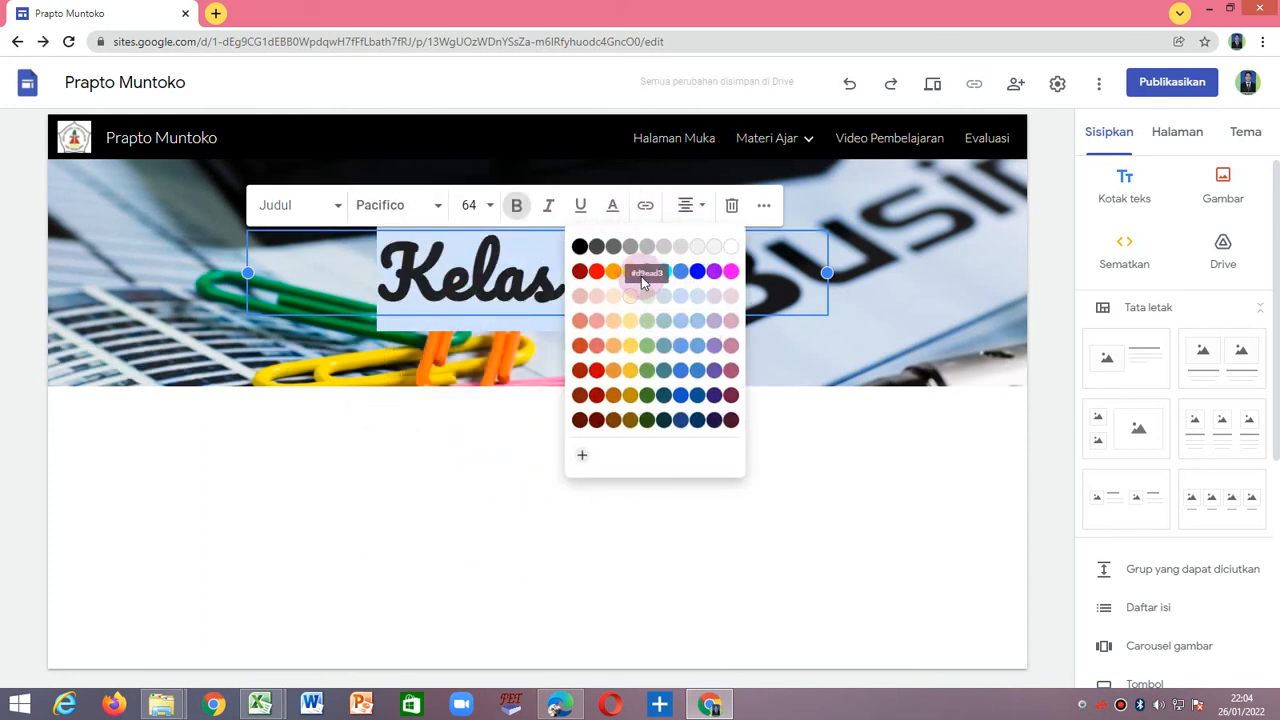
pyautogui.click(731, 270)
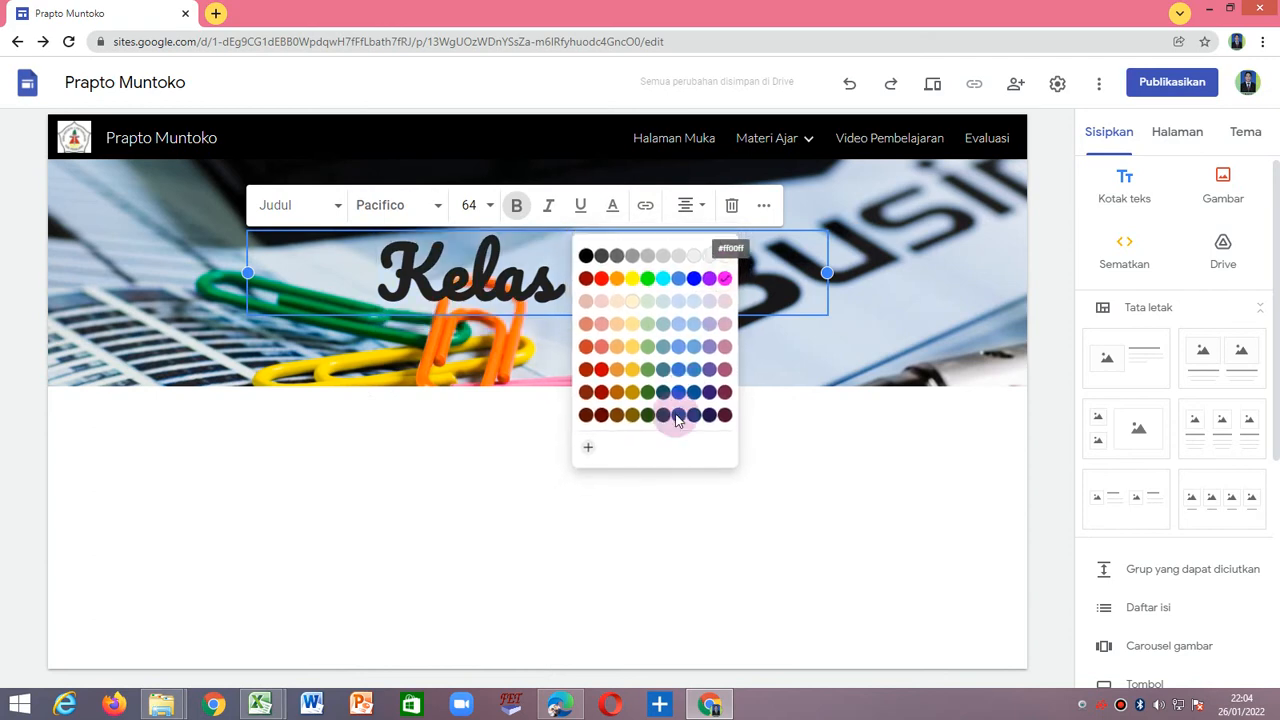
pyautogui.click(674, 466)
pyautogui.click(726, 517)
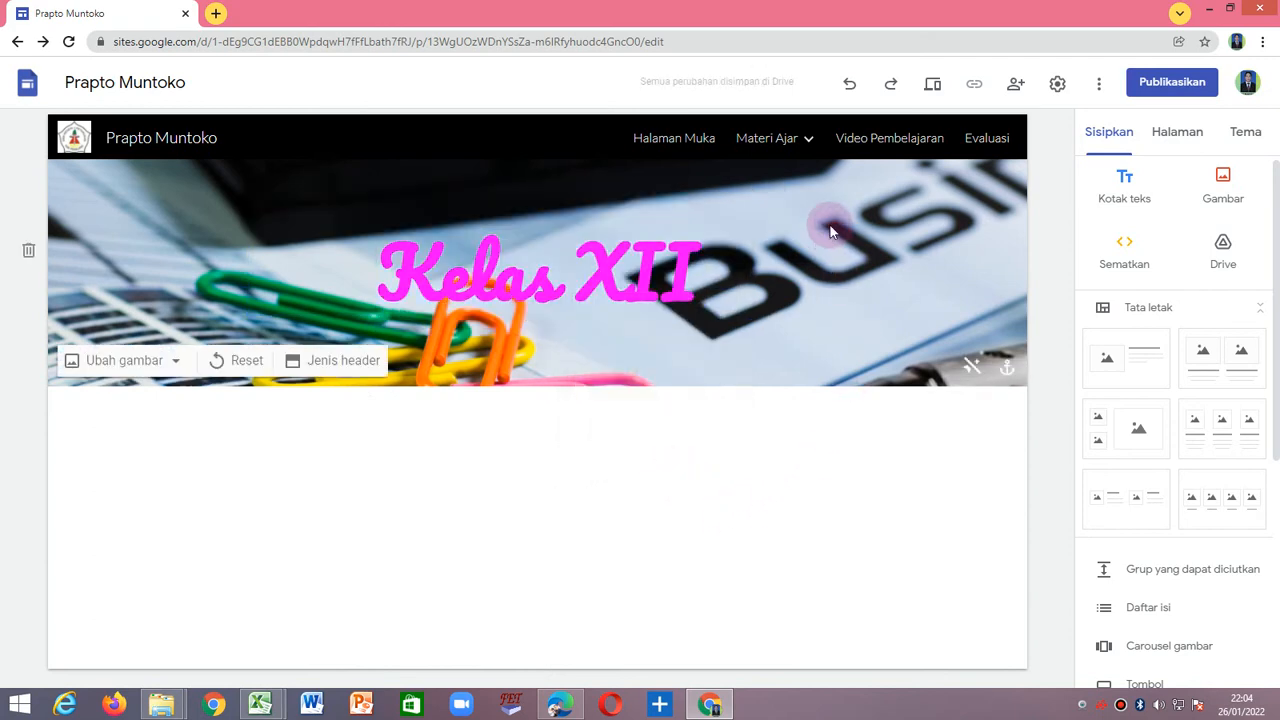
pyautogui.click(543, 451)
# Open the Video Pembelajaran page and color its header title cyan (#00ffff).
pyautogui.click(880, 138)
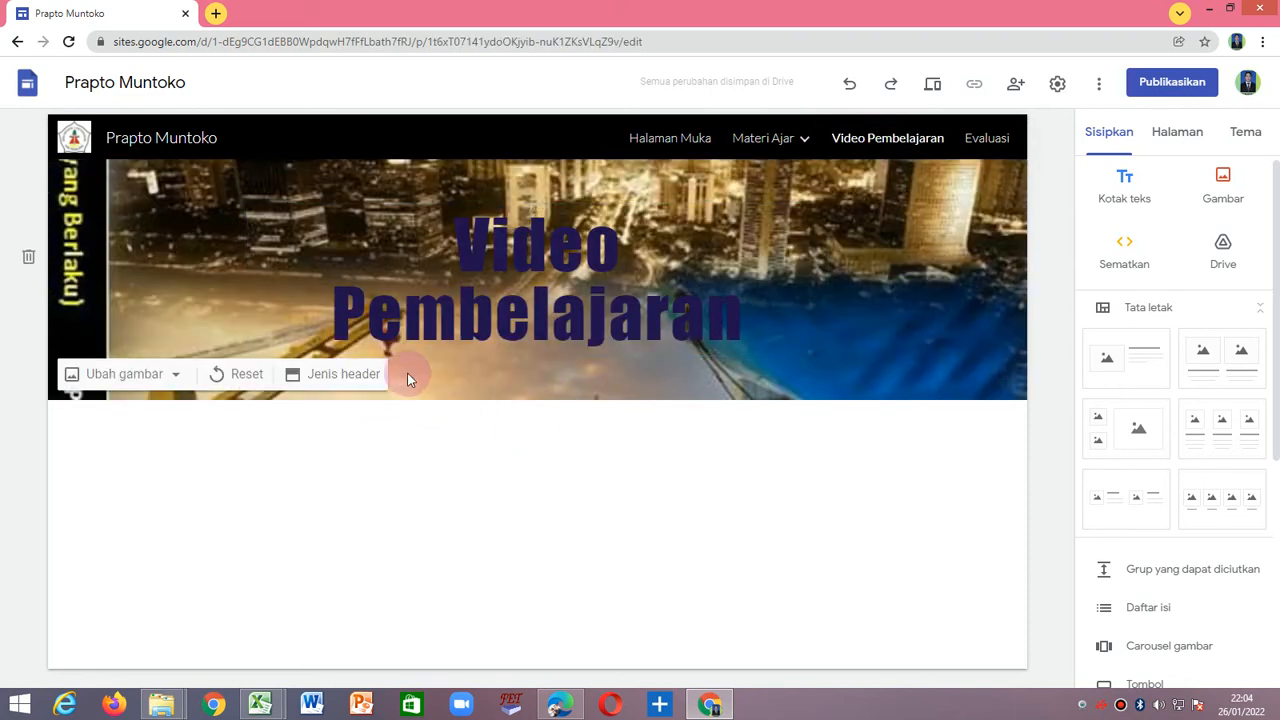
pyautogui.click(455, 222)
pyautogui.moveTo(455, 222); pyautogui.dragTo(734, 322)
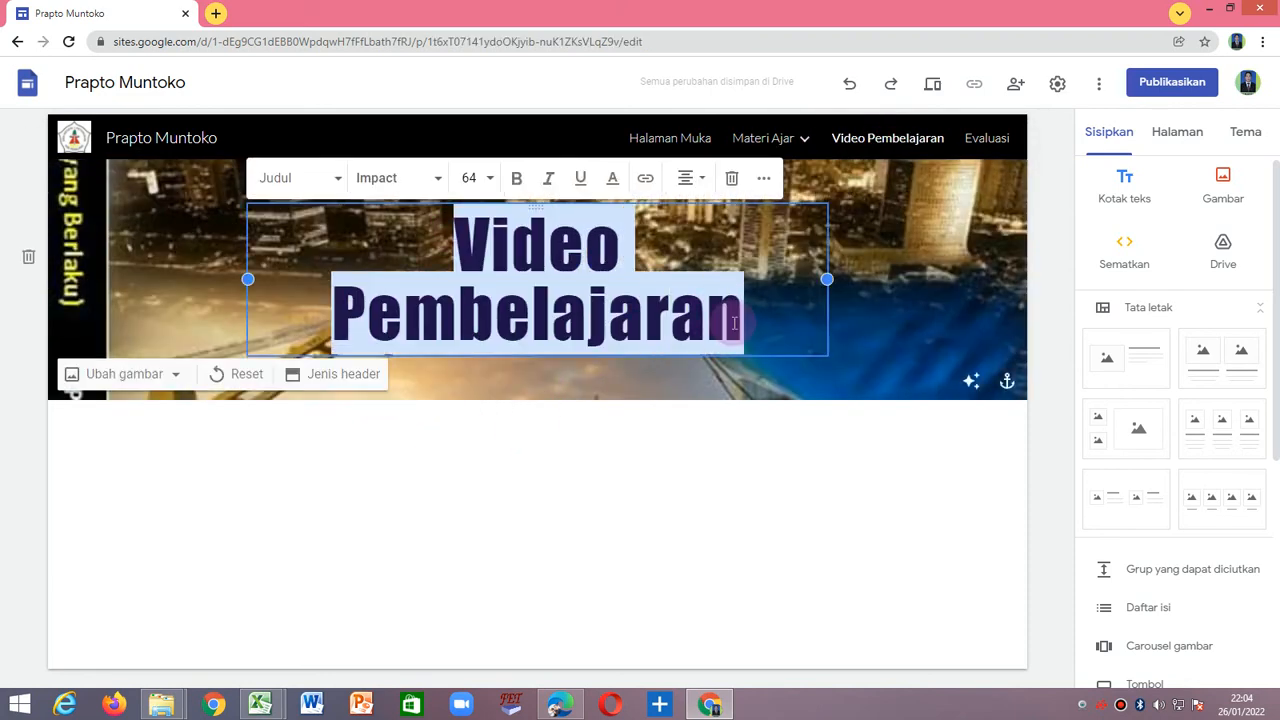
pyautogui.click(615, 180)
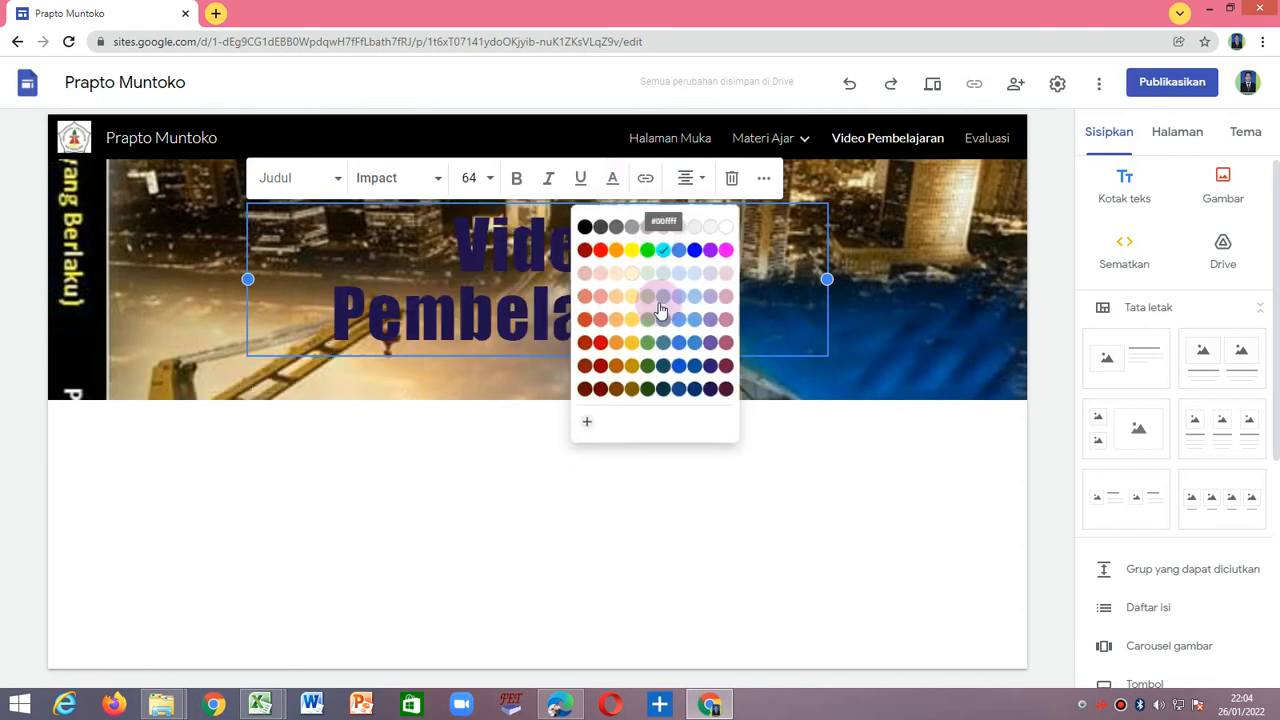
pyautogui.click(662, 246)
pyautogui.click(625, 430)
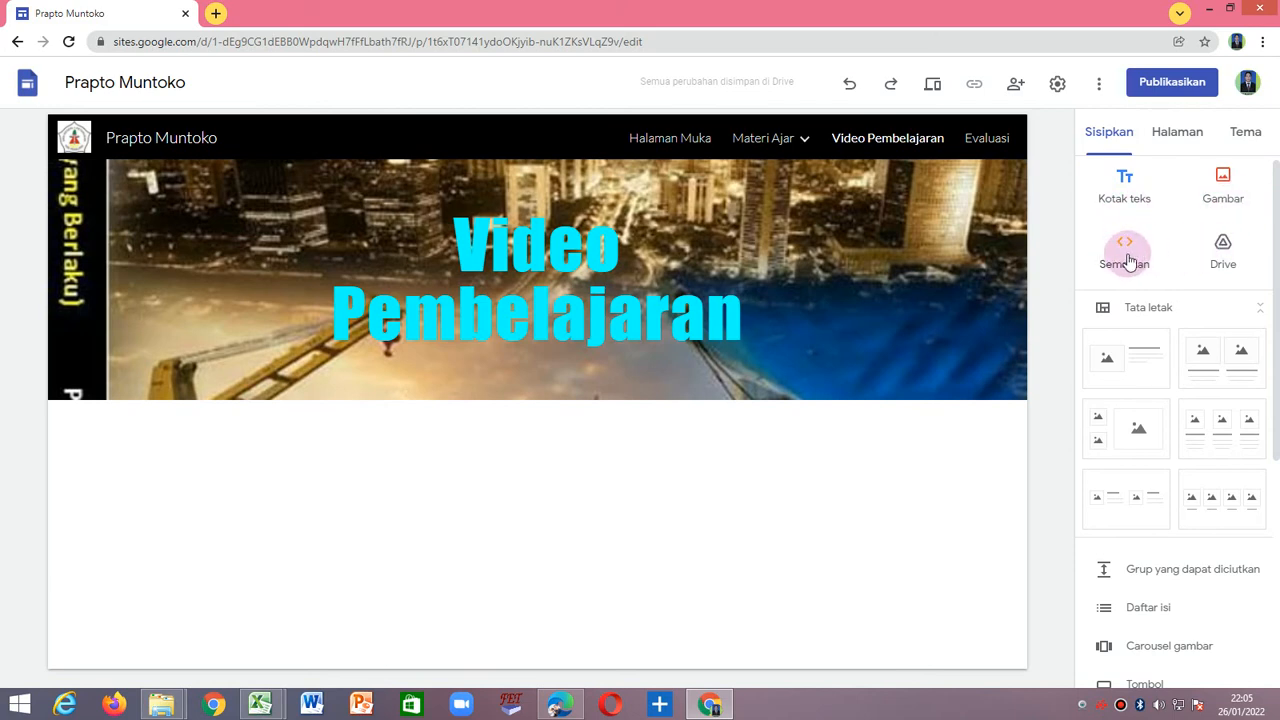
# Start inserting a YouTube video on the Video Pembelajaran page.
pyautogui.click(1126, 258)
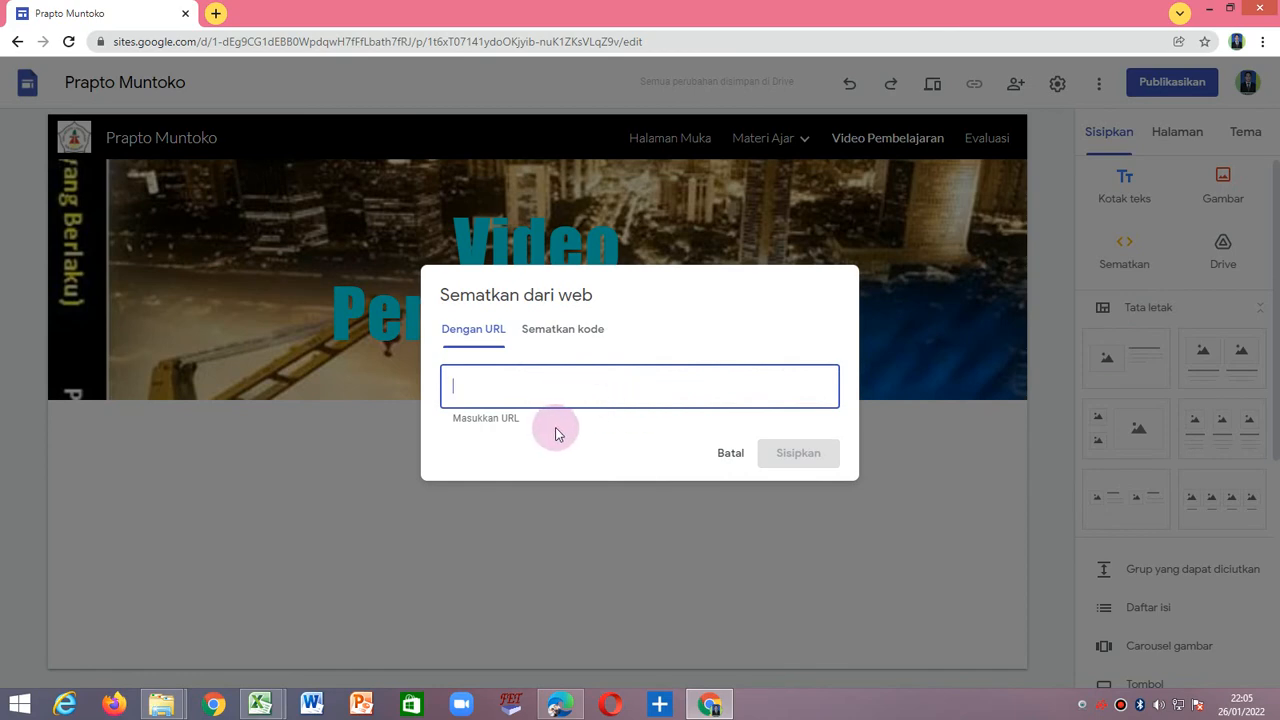
pyautogui.click(733, 458)
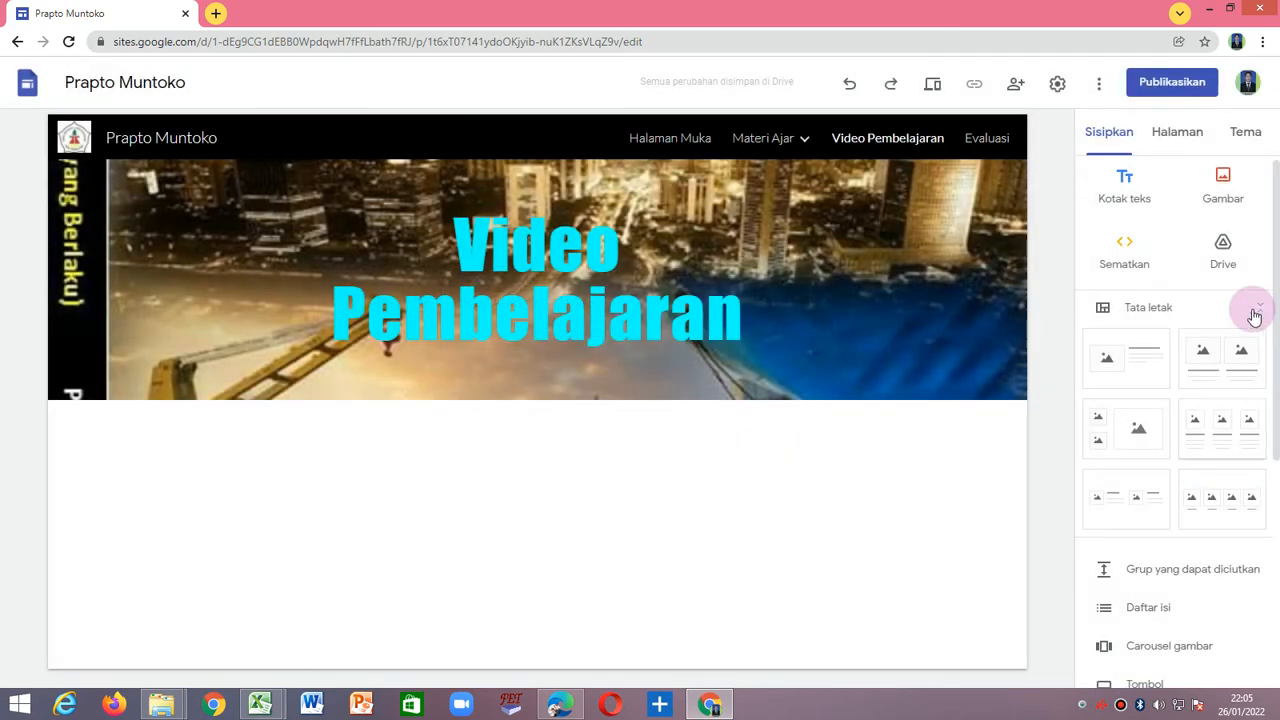
pyautogui.scroll(-3, 1135, 360)
pyautogui.scroll(-2, 1135, 365)
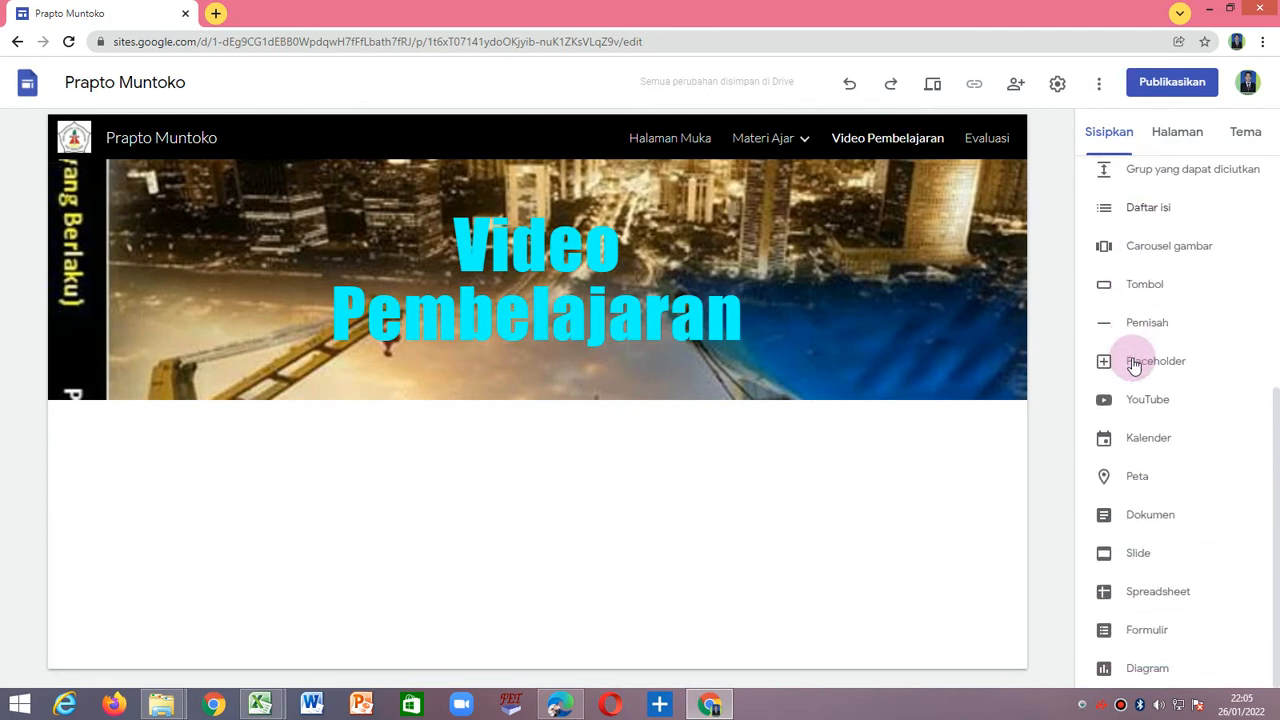
pyautogui.click(1139, 401)
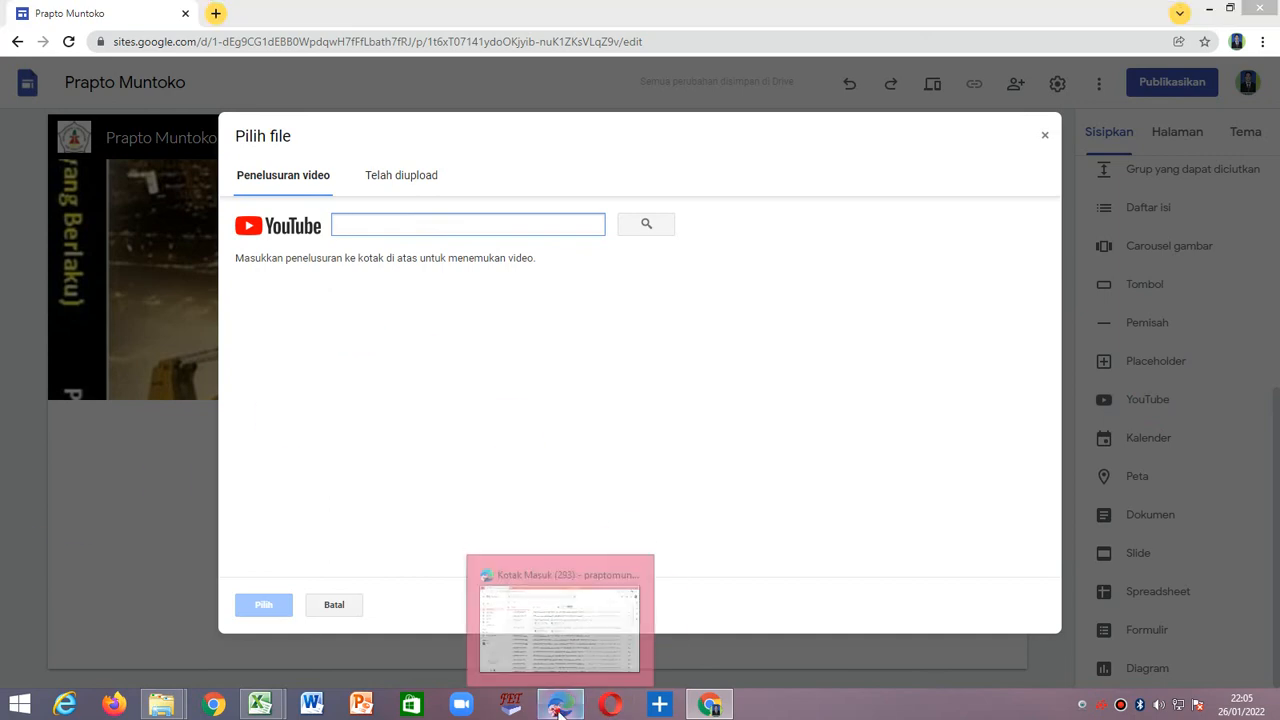
# Switch to Edge, pause the "Konsumsi dan Tabungan Part 1" YouTube video and copy its URL.
pyautogui.click(559, 705)
pyautogui.click(483, 15)
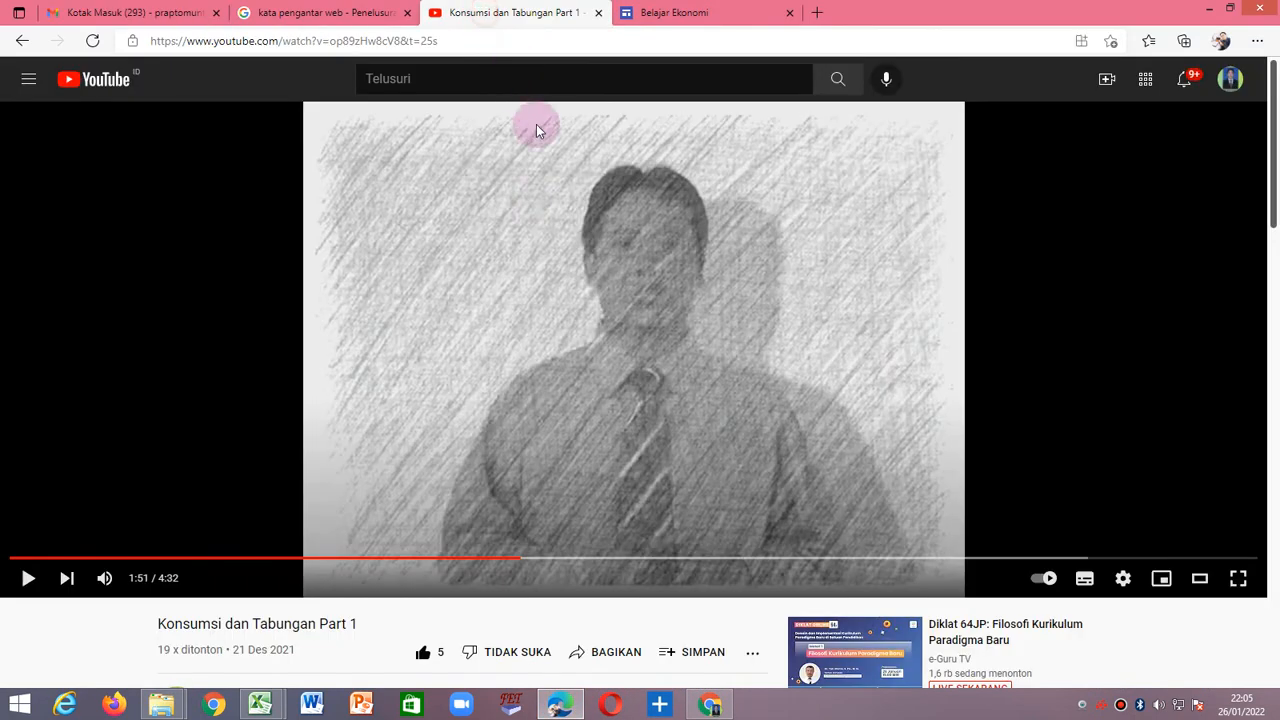
pyautogui.click(392, 348)
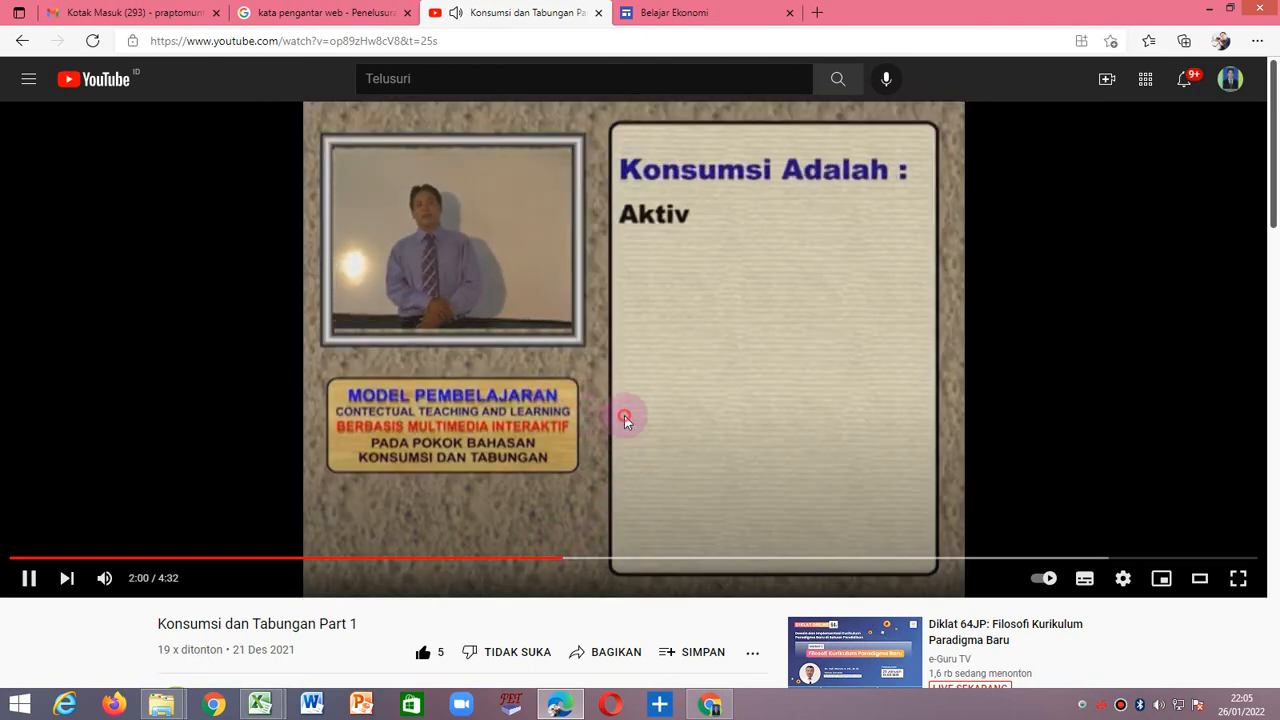
pyautogui.click(625, 416)
pyautogui.click(448, 40)
pyautogui.hotkey('ctrl', 'c')
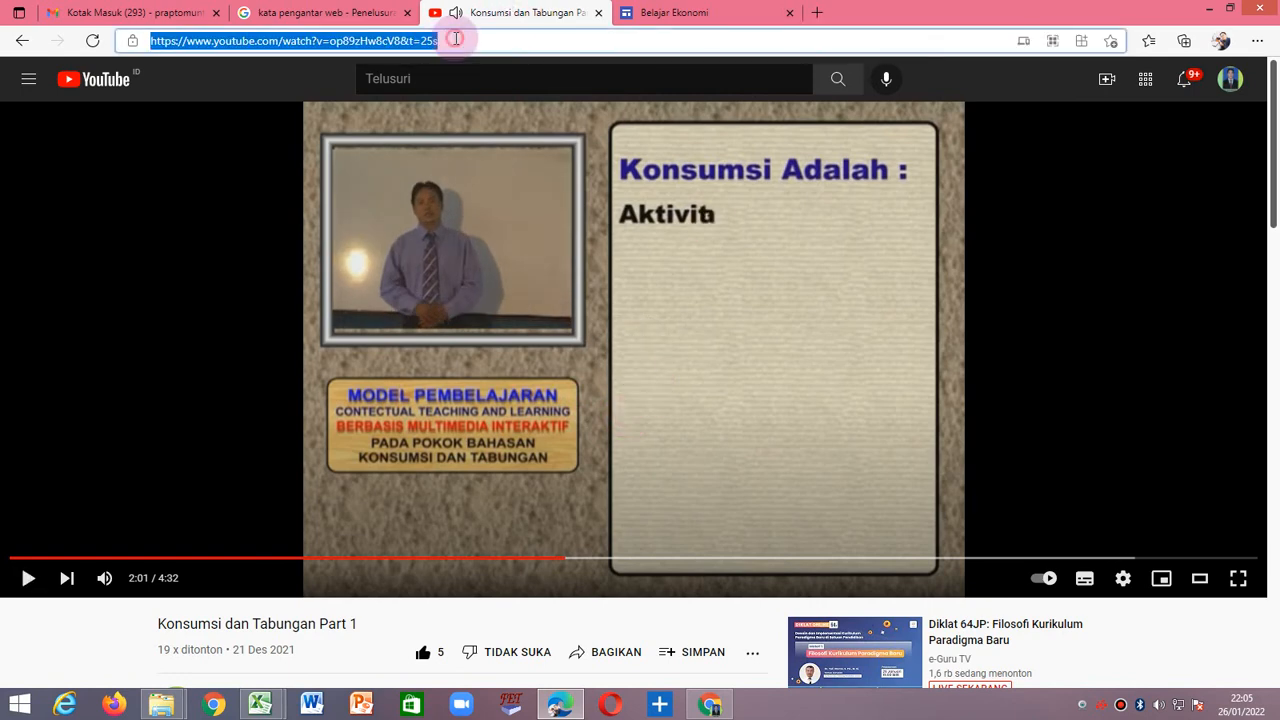
pyautogui.rightClick(358, 42)
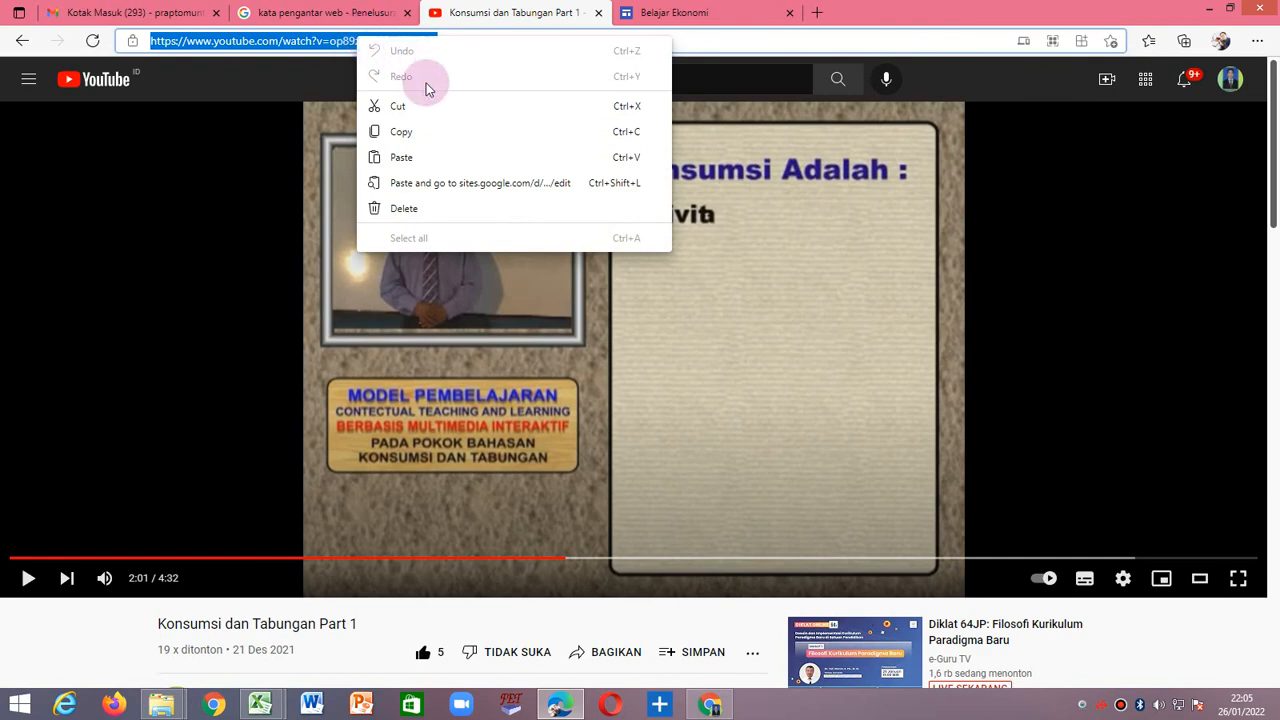
pyautogui.click(430, 133)
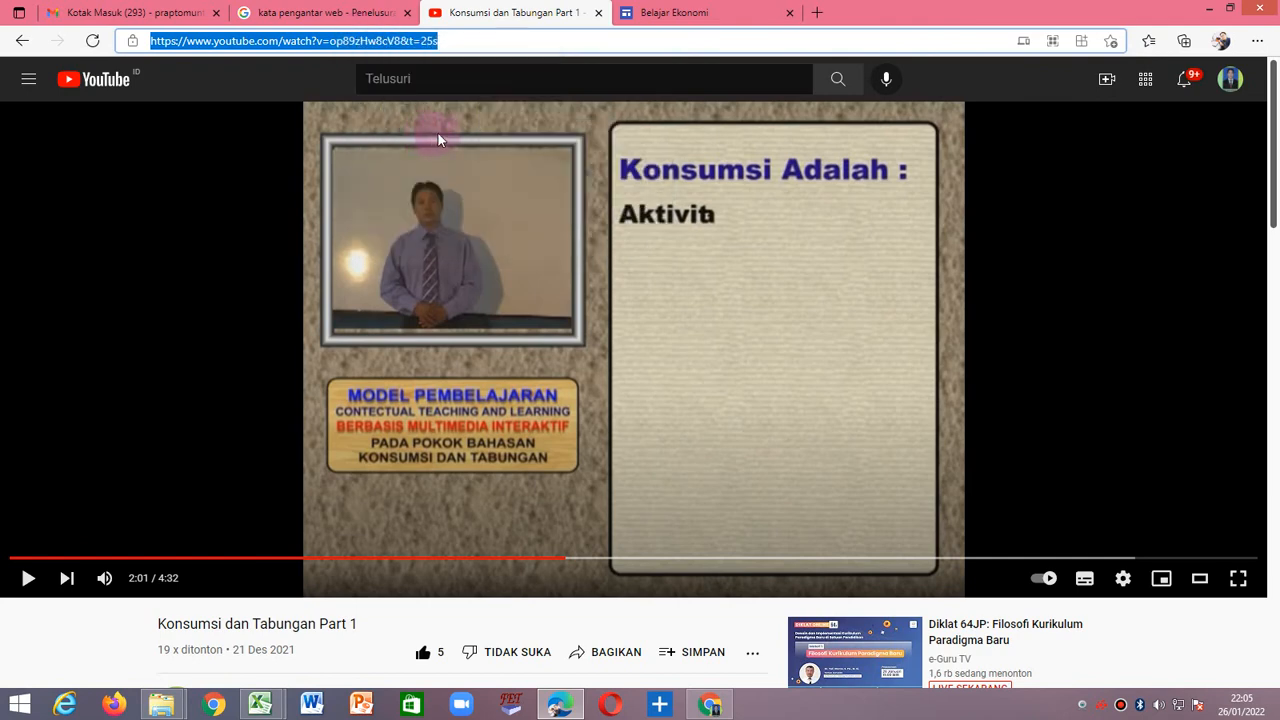
# Return to Google Sites in Chrome, search for the video by the copied URL and insert "Konsumsi dan Tabungan Part 1".
pyautogui.click(702, 707)
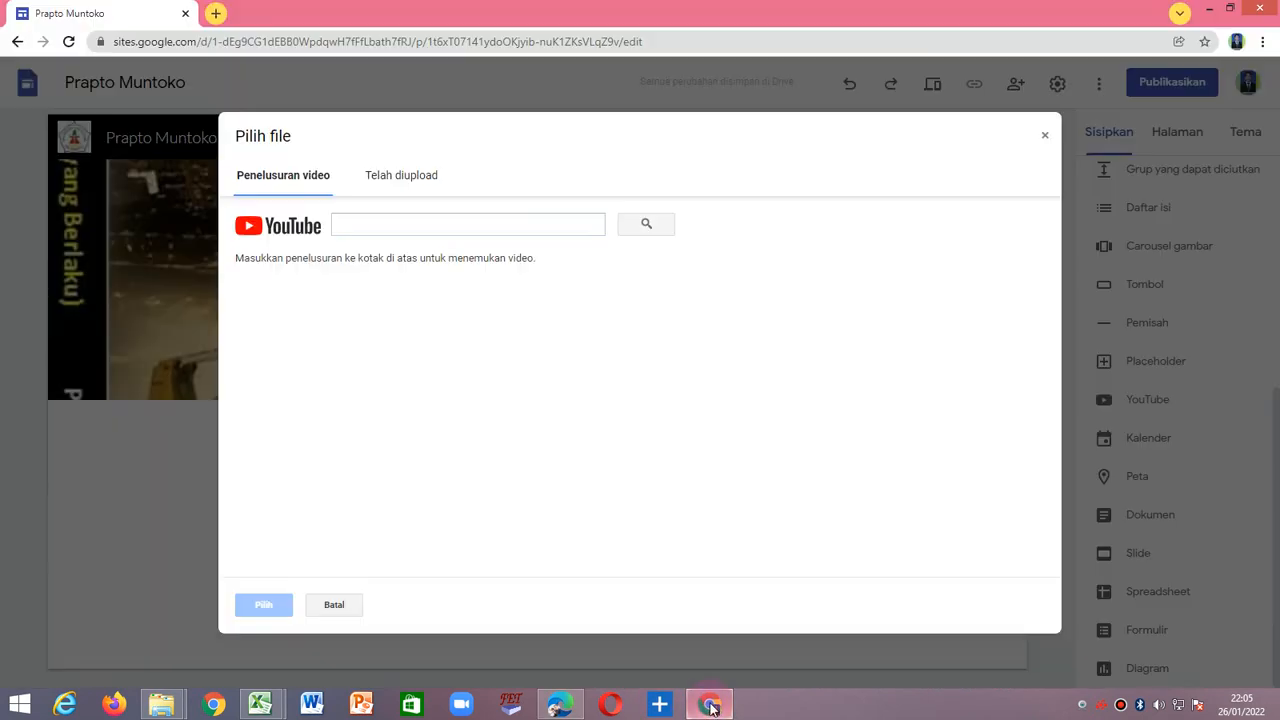
pyautogui.rightClick(375, 225)
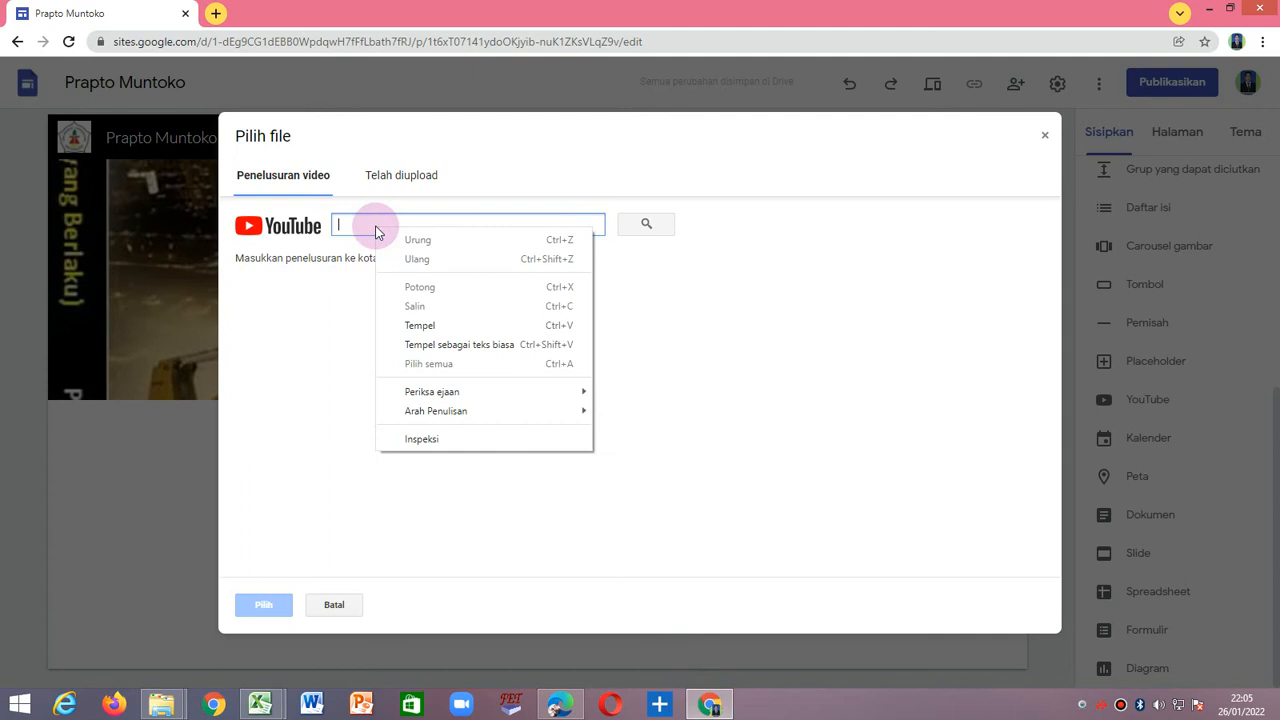
pyautogui.click(459, 324)
pyautogui.click(640, 228)
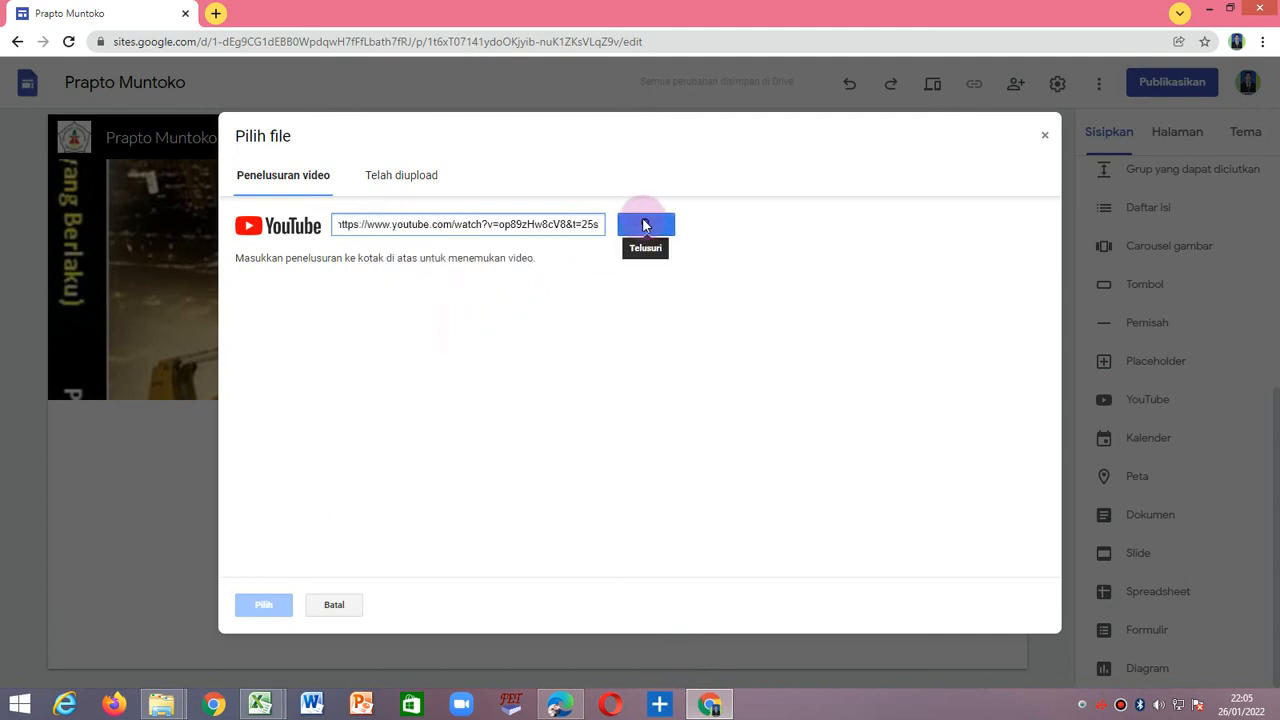
pyautogui.click(643, 221)
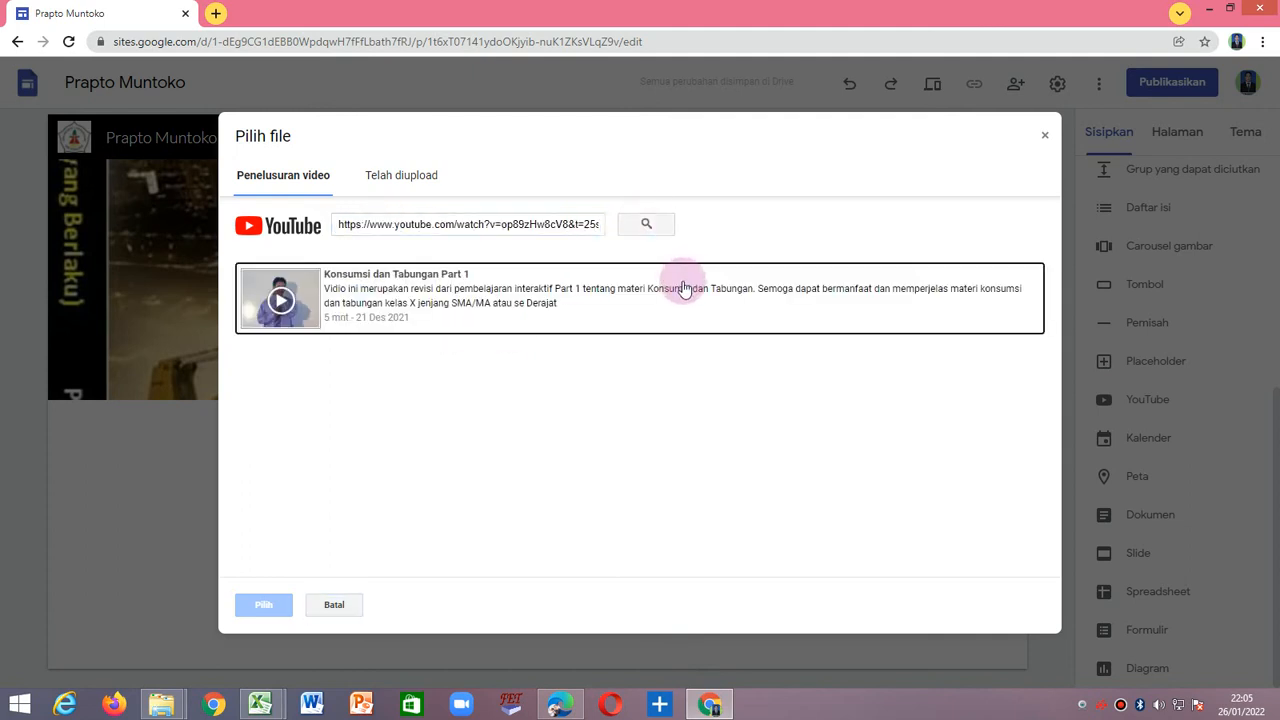
pyautogui.click(624, 308)
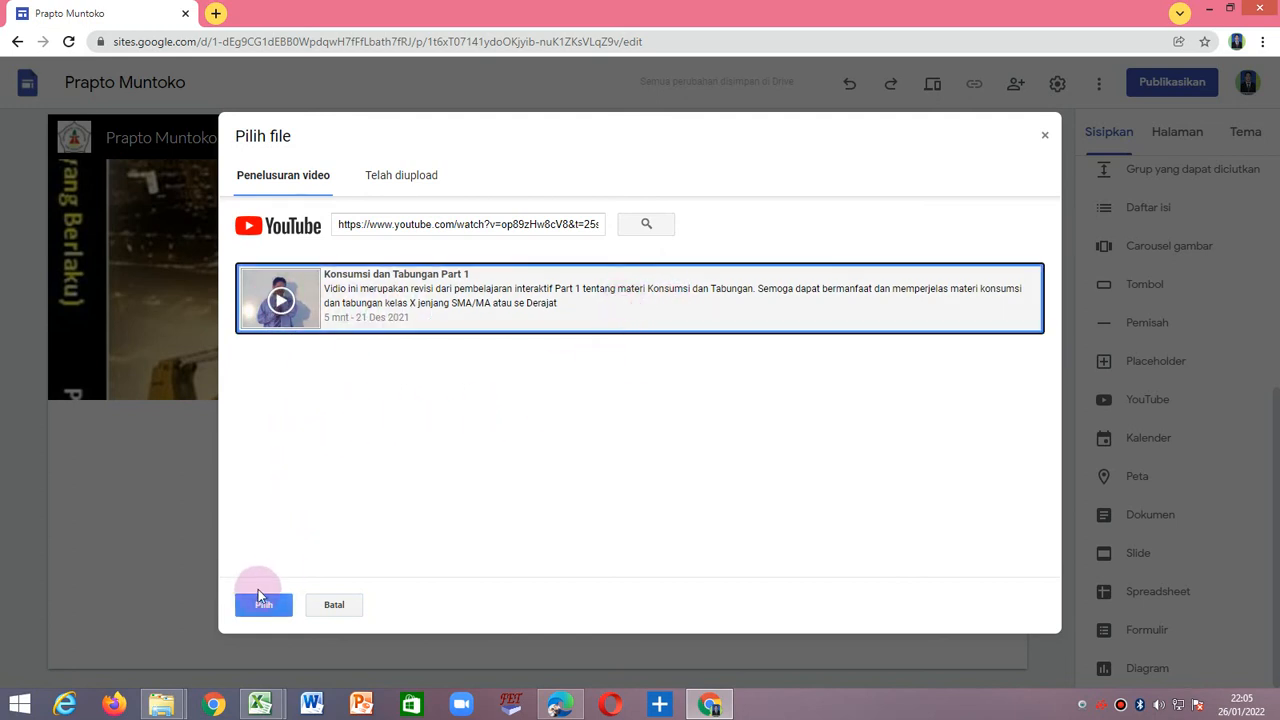
pyautogui.click(264, 606)
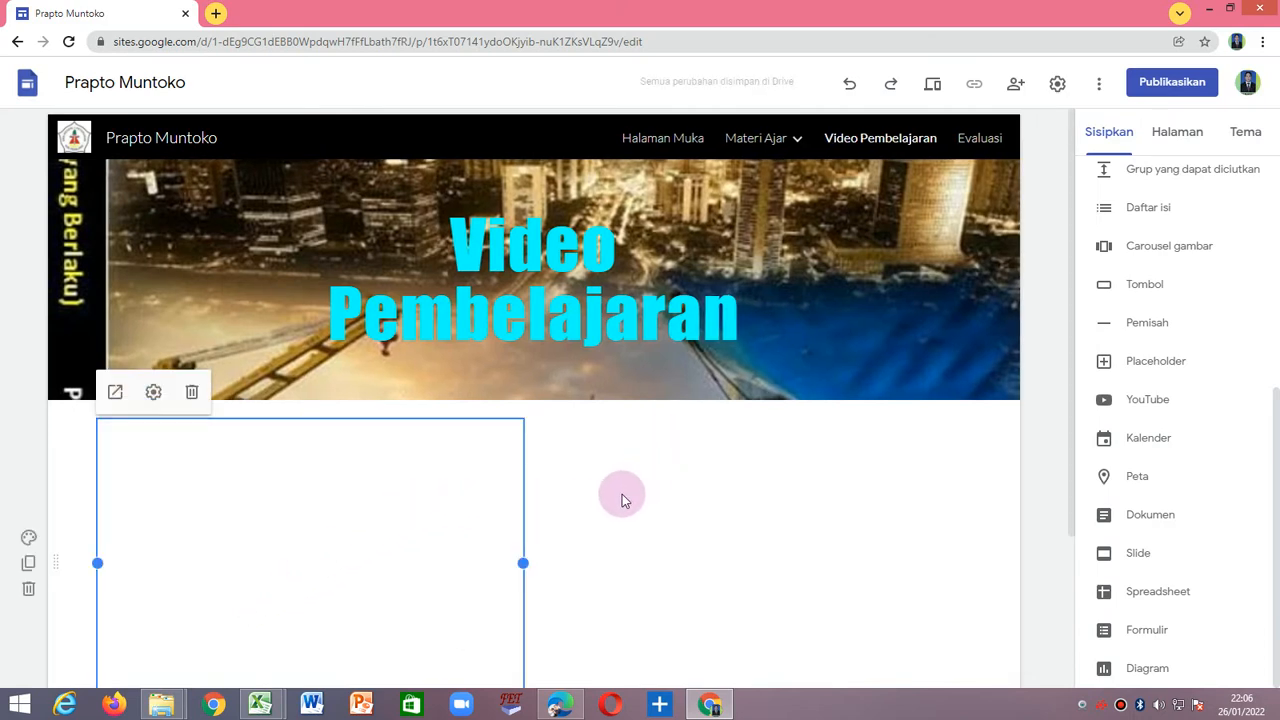
# Check the embedded "Konsumsi dan Tabungan Part 1" video and its placement below the page header.
pyautogui.scroll(-2, 622, 500)
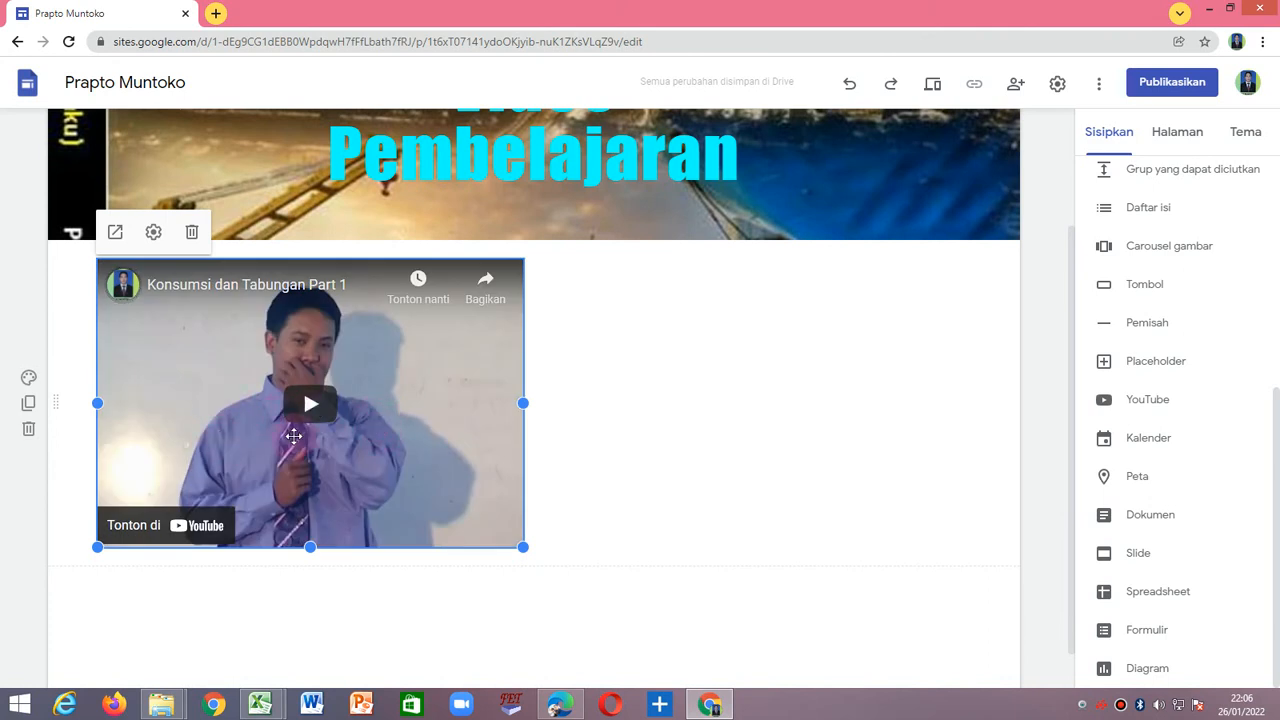
pyautogui.click(657, 429)
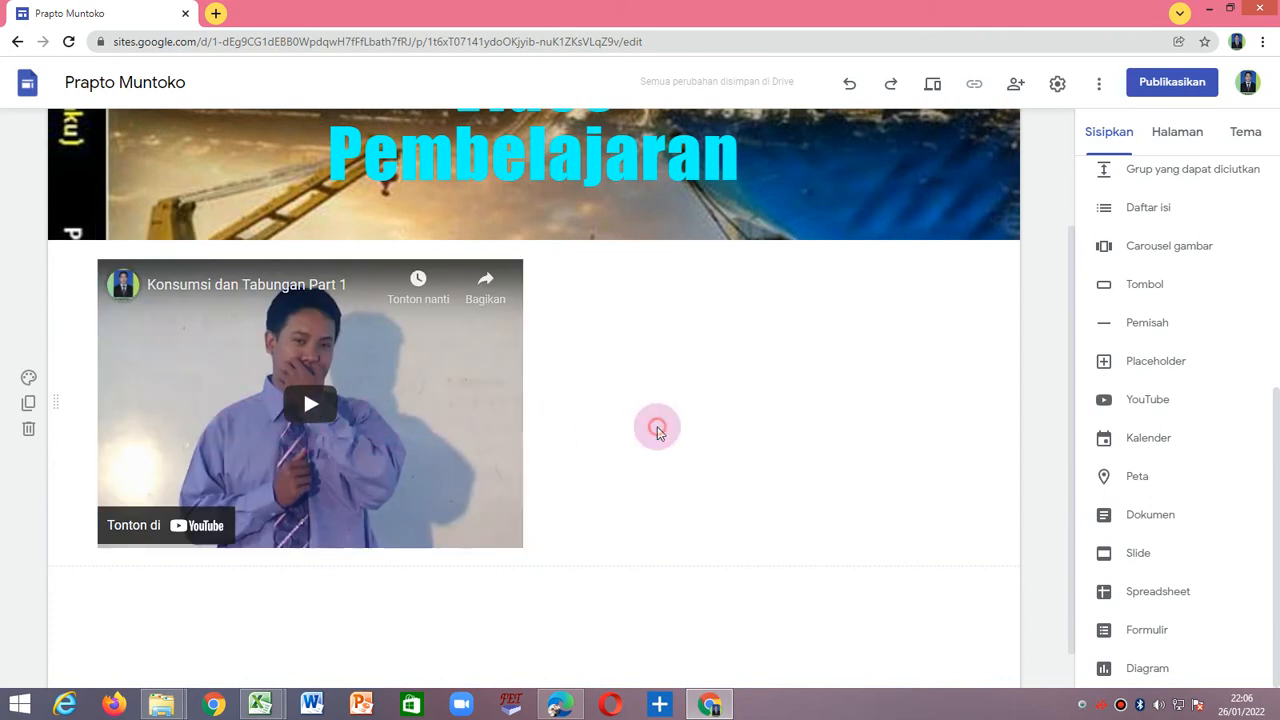
pyautogui.click(314, 403)
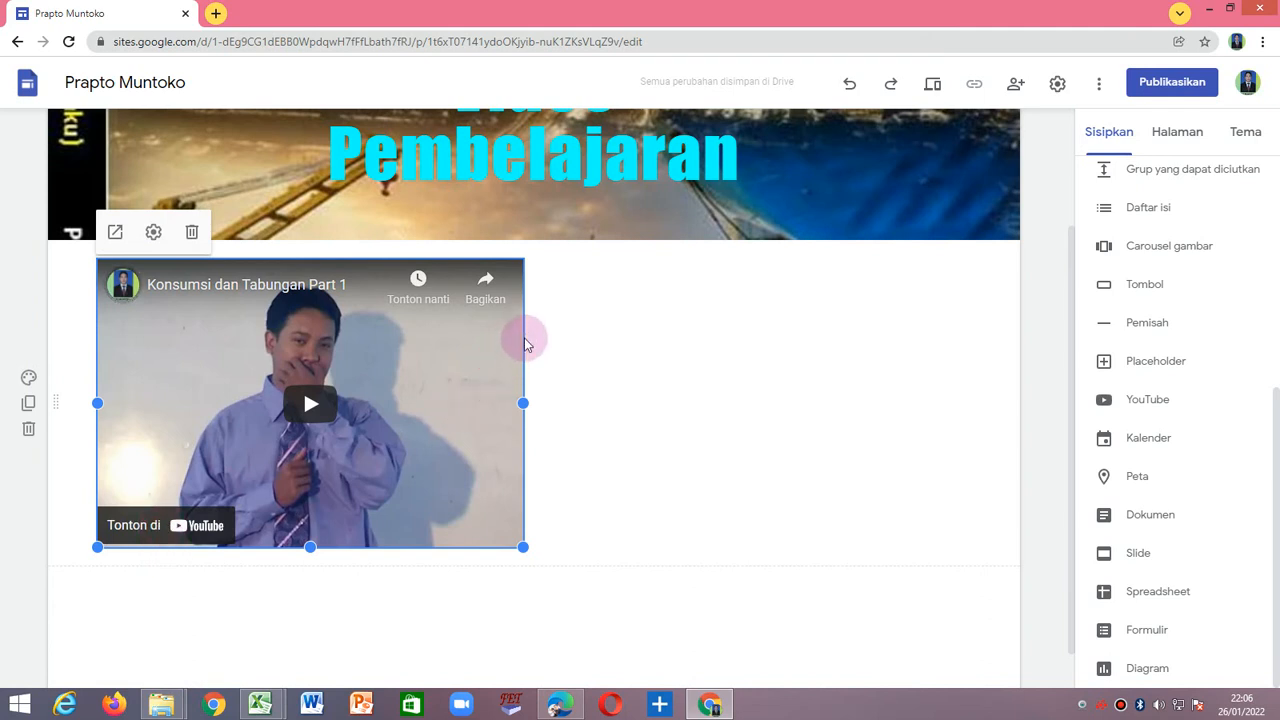
pyautogui.click(584, 324)
pyautogui.scroll(-1, 604, 378)
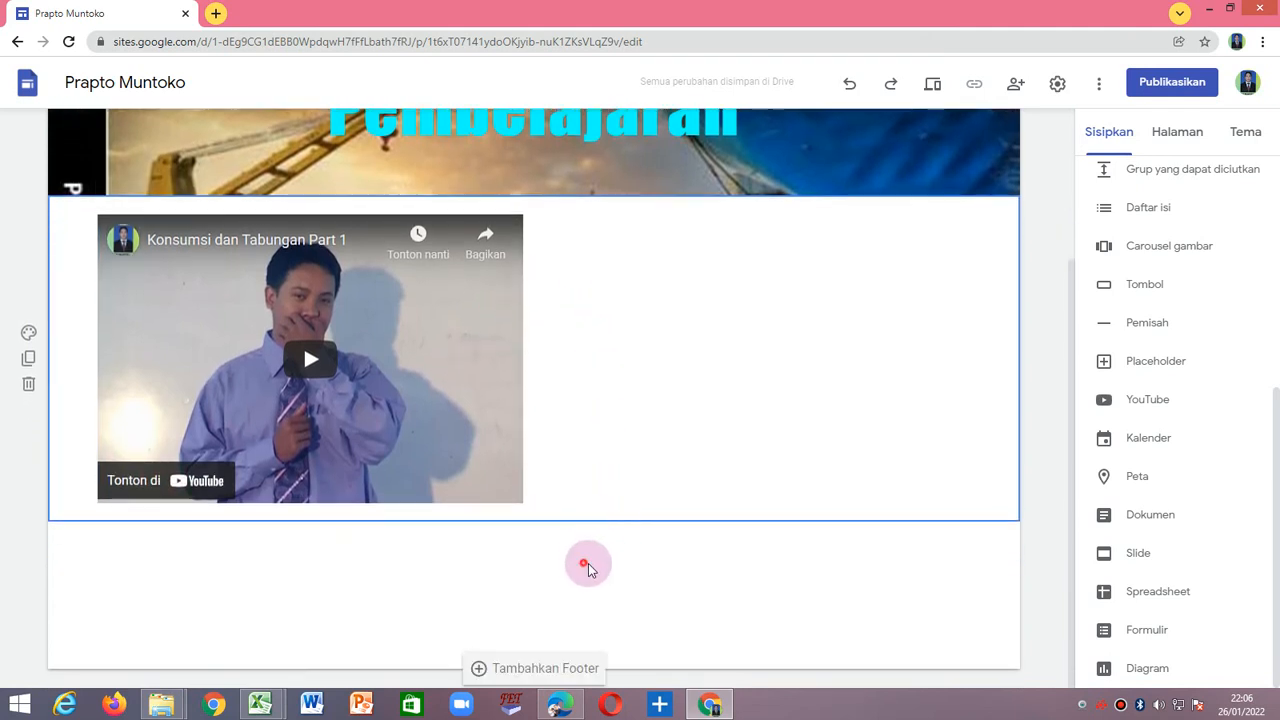
pyautogui.click(587, 566)
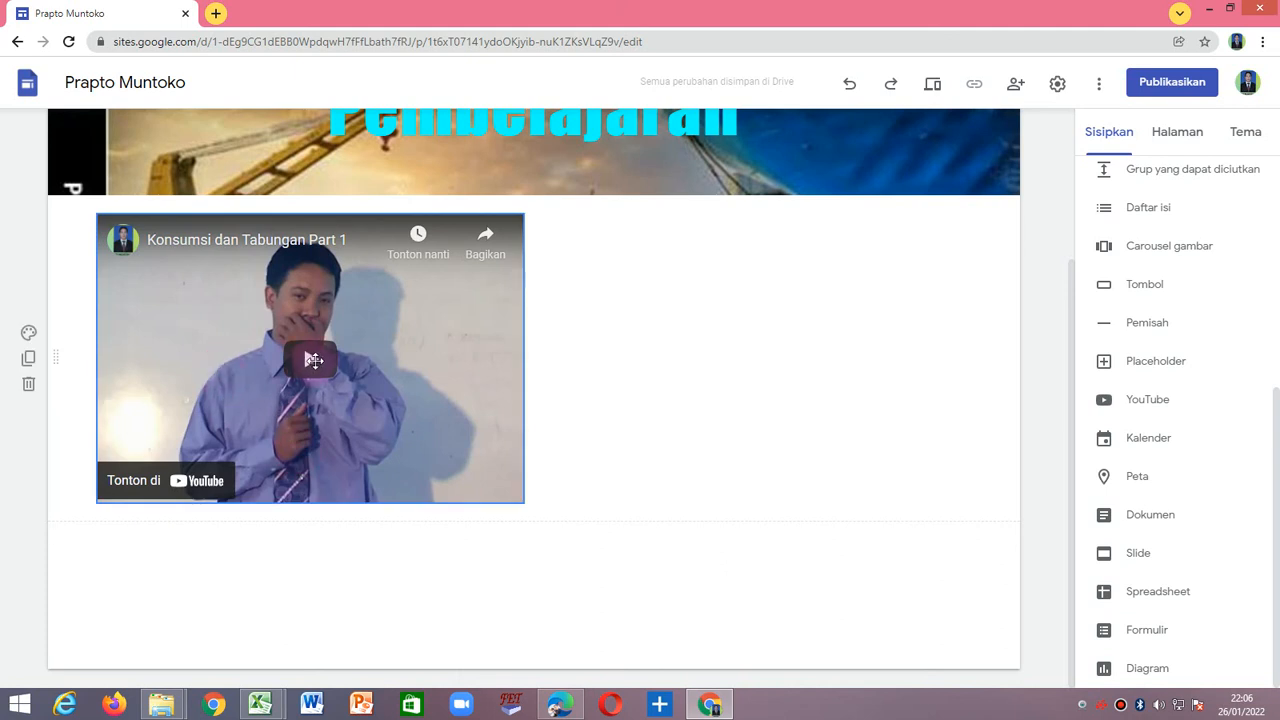
pyautogui.click(323, 350)
pyautogui.click(600, 400)
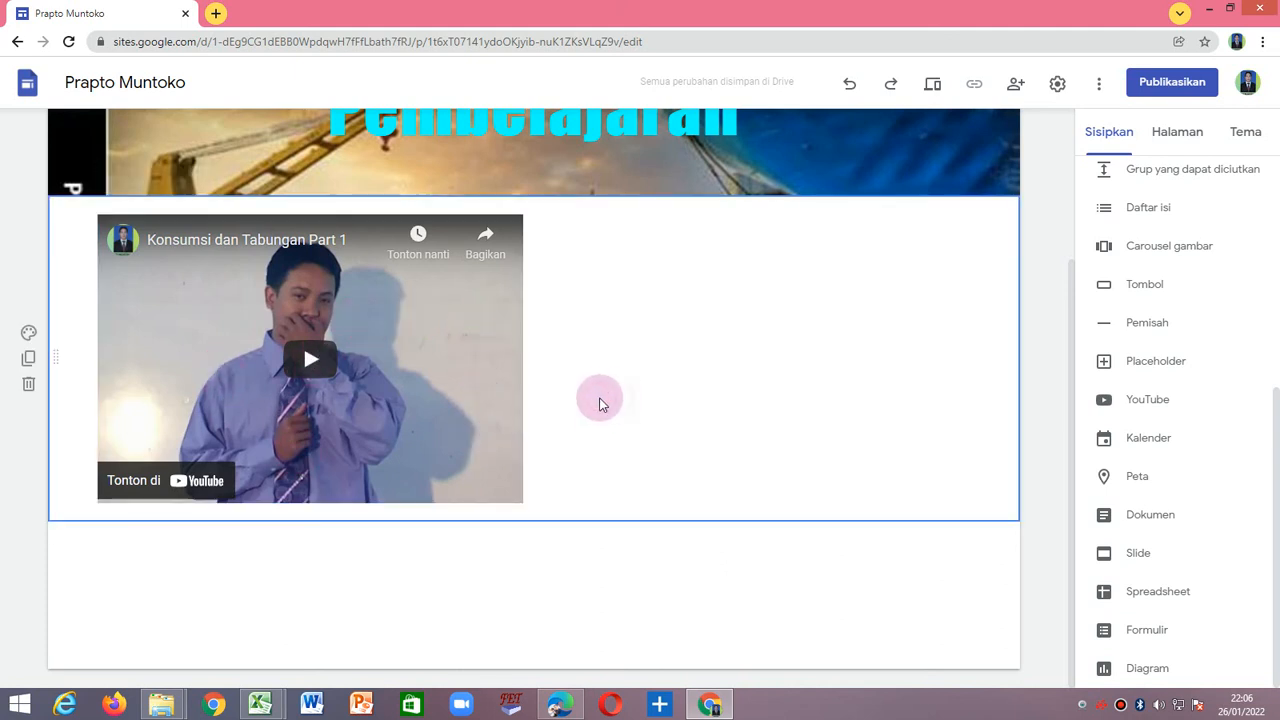
pyautogui.click(597, 620)
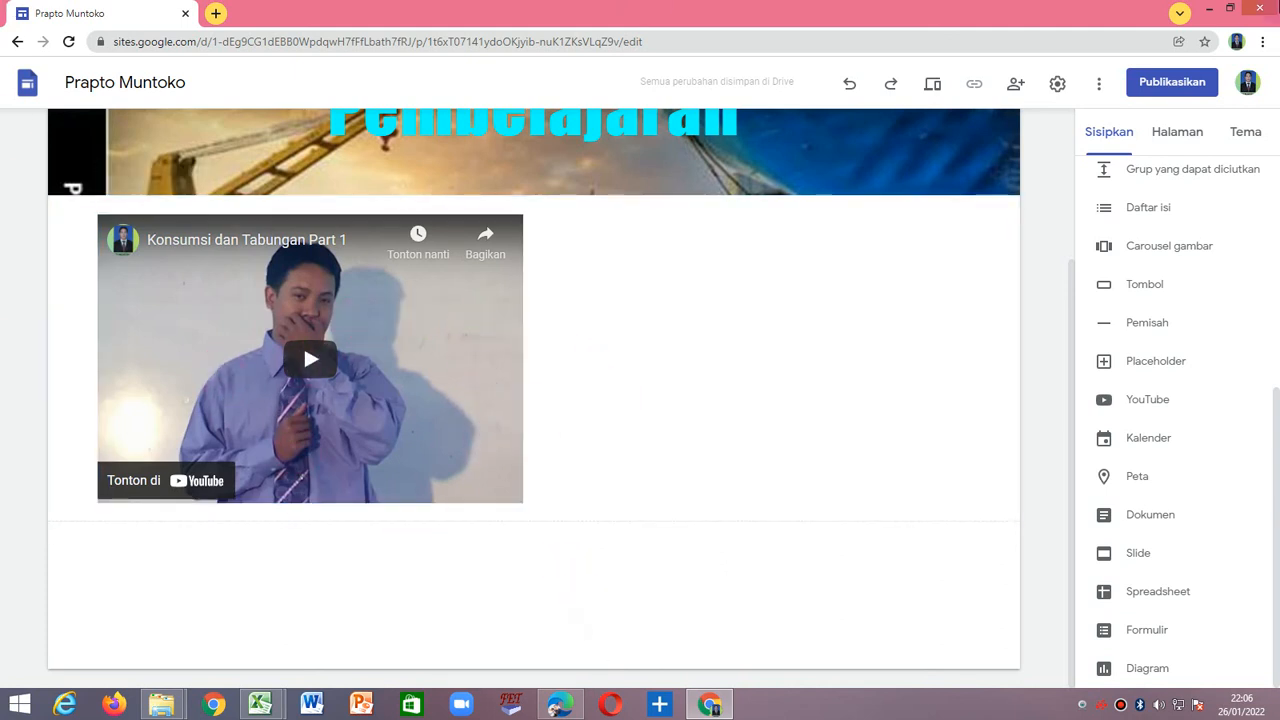
# Start inserting another YouTube video, then switch to Edge and open the "APBN-APBD" video from the account's own channel, skipping the ad.
pyautogui.click(1153, 399)
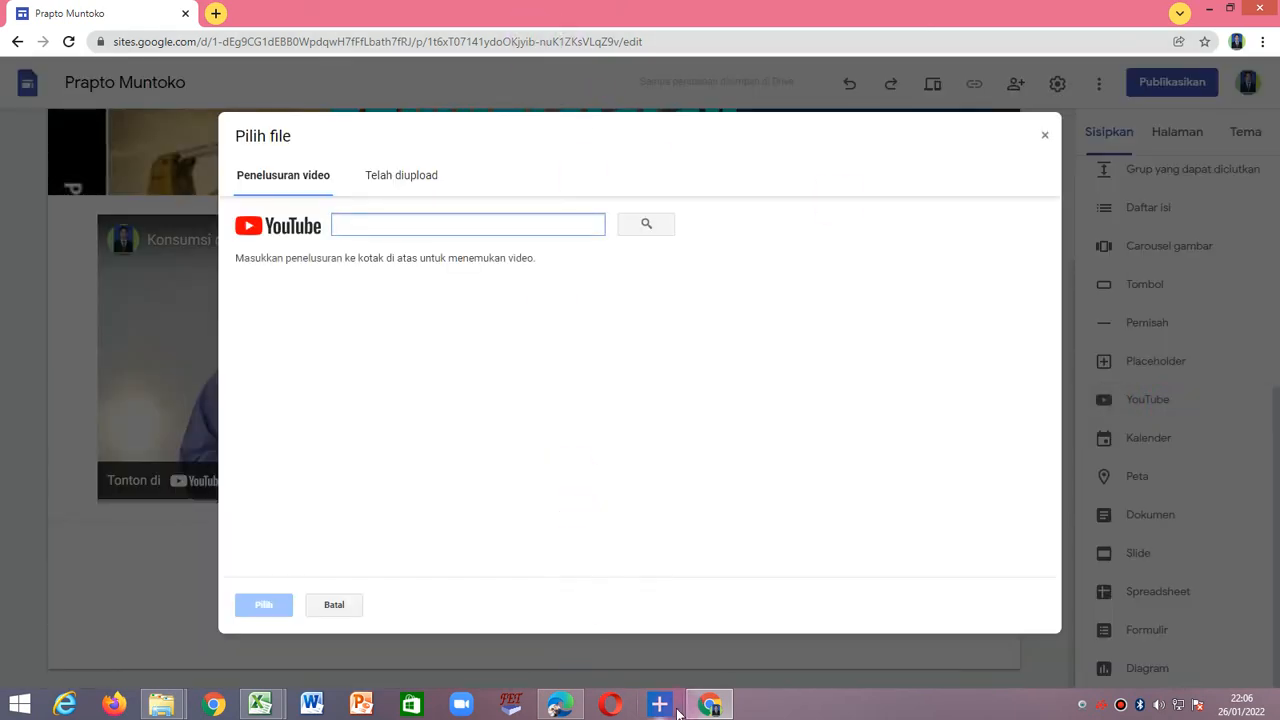
pyautogui.click(560, 705)
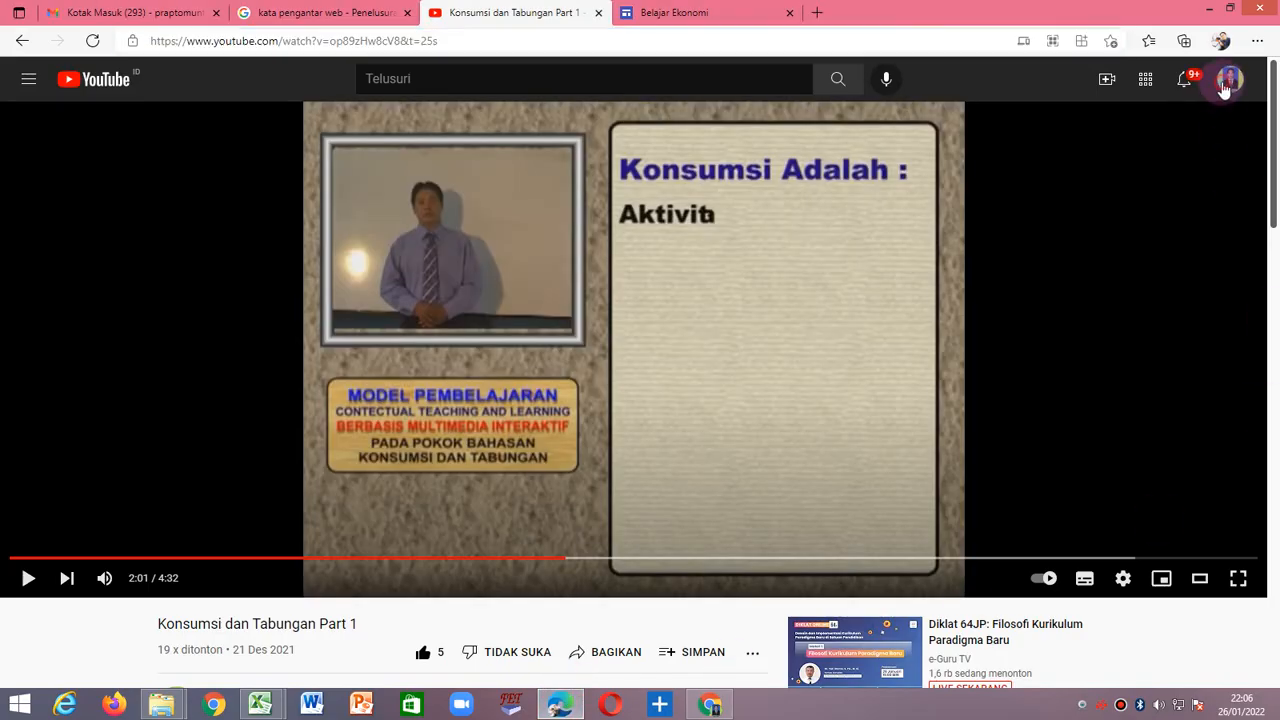
pyautogui.click(1183, 79)
pyautogui.click(1092, 180)
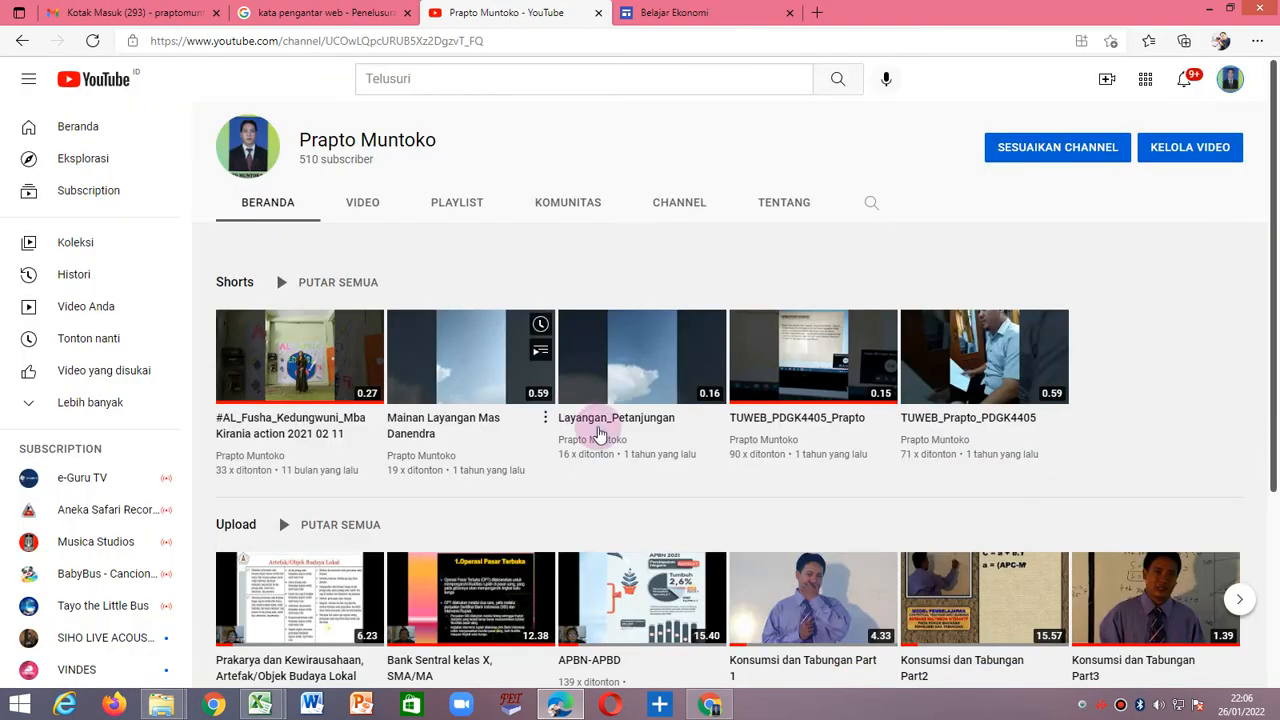
pyautogui.scroll(-2, 605, 480)
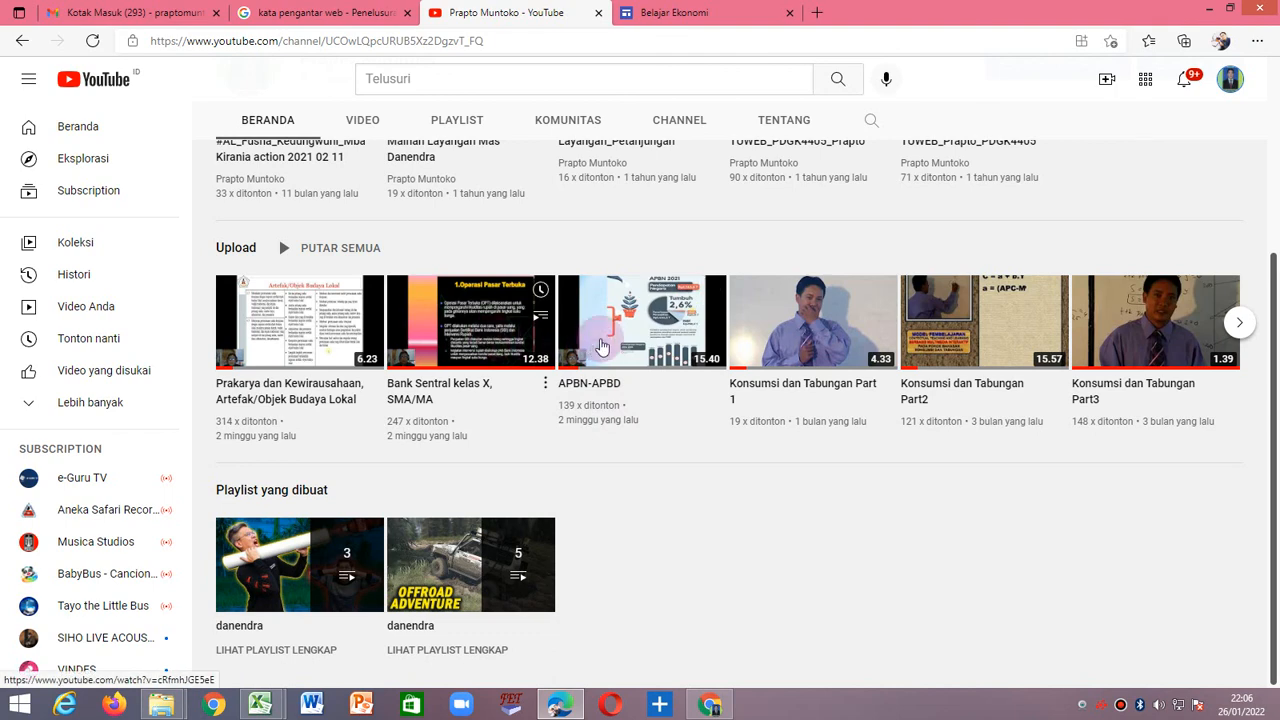
pyautogui.click(601, 348)
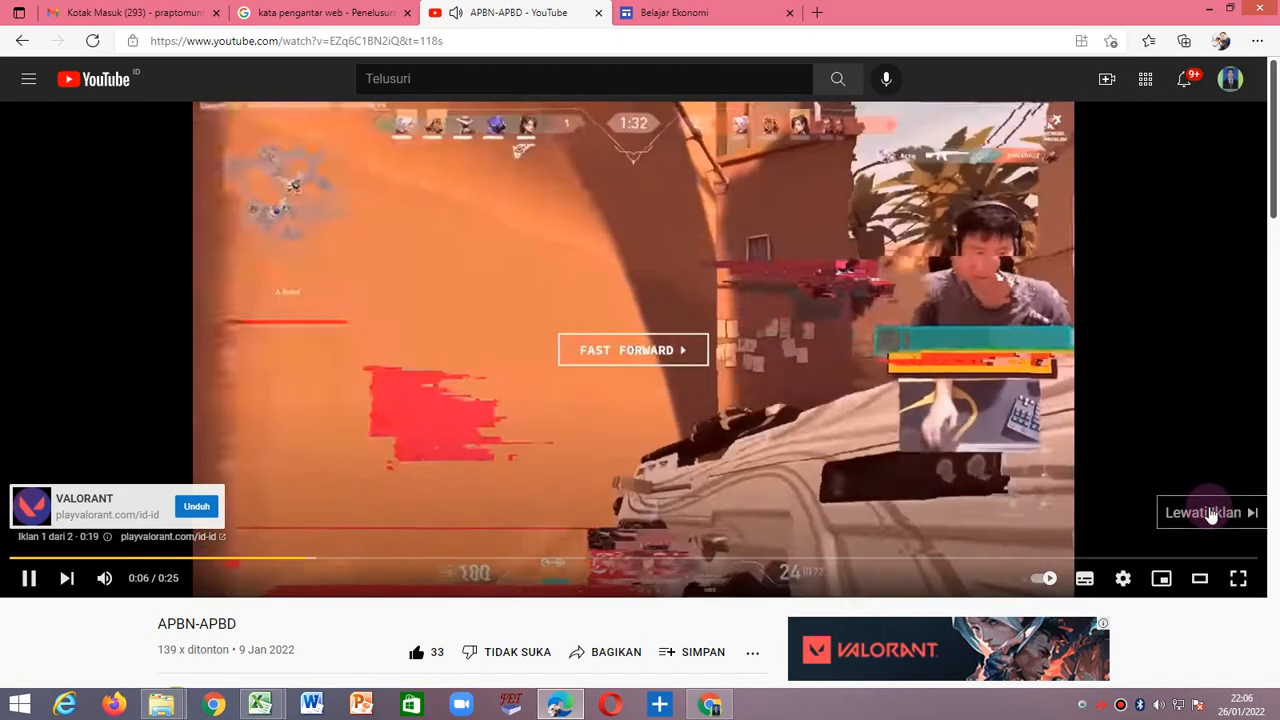
pyautogui.click(1205, 511)
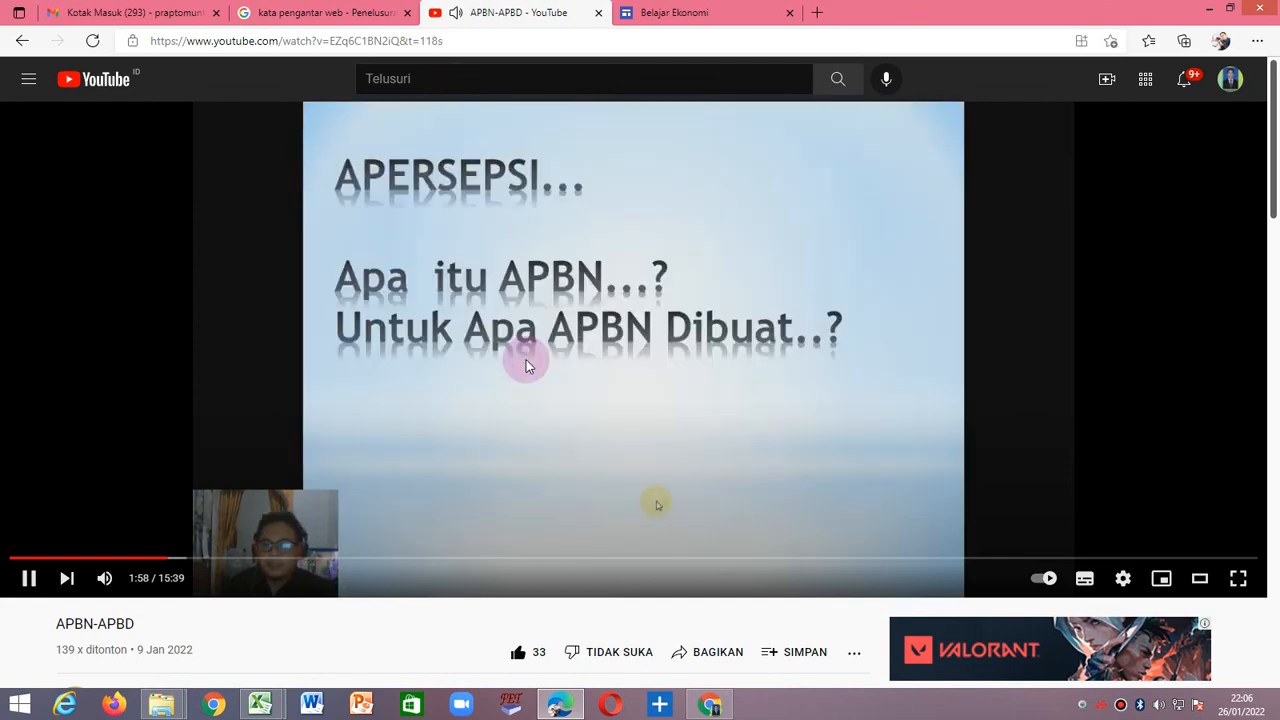
# Pause the "APBN-APBD" video and copy its URL.
pyautogui.click(526, 359)
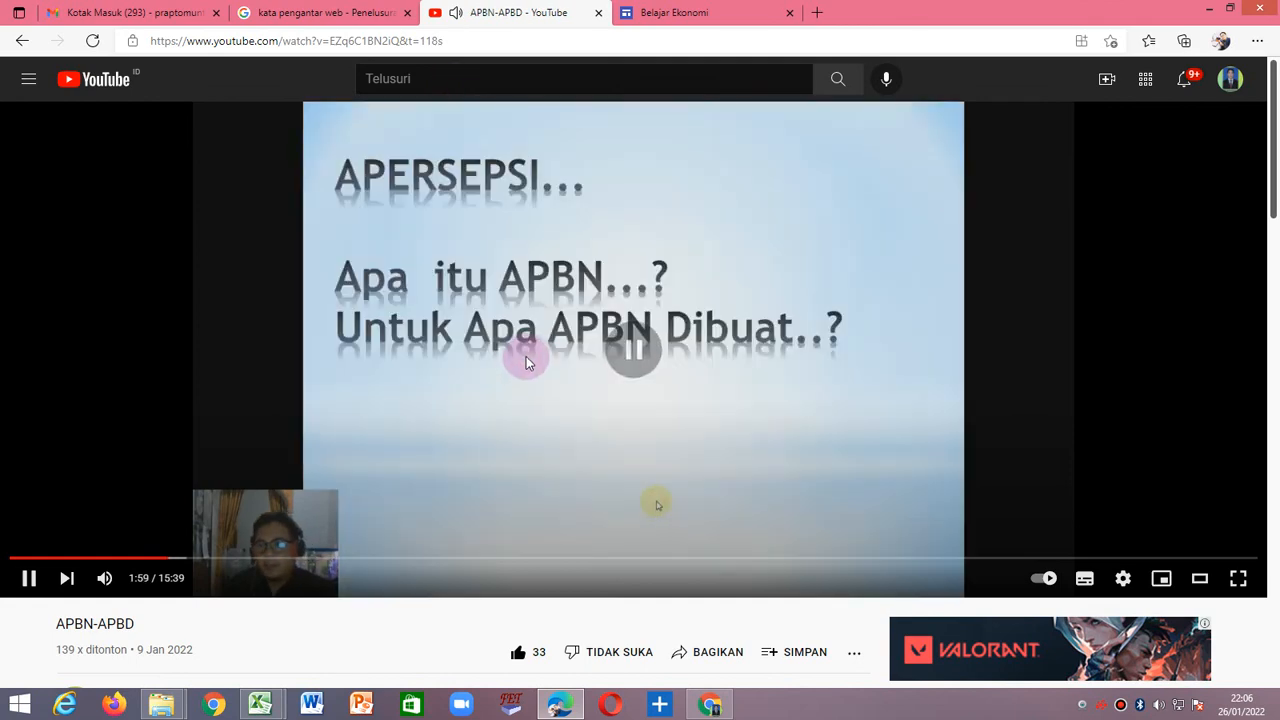
pyautogui.click(457, 42)
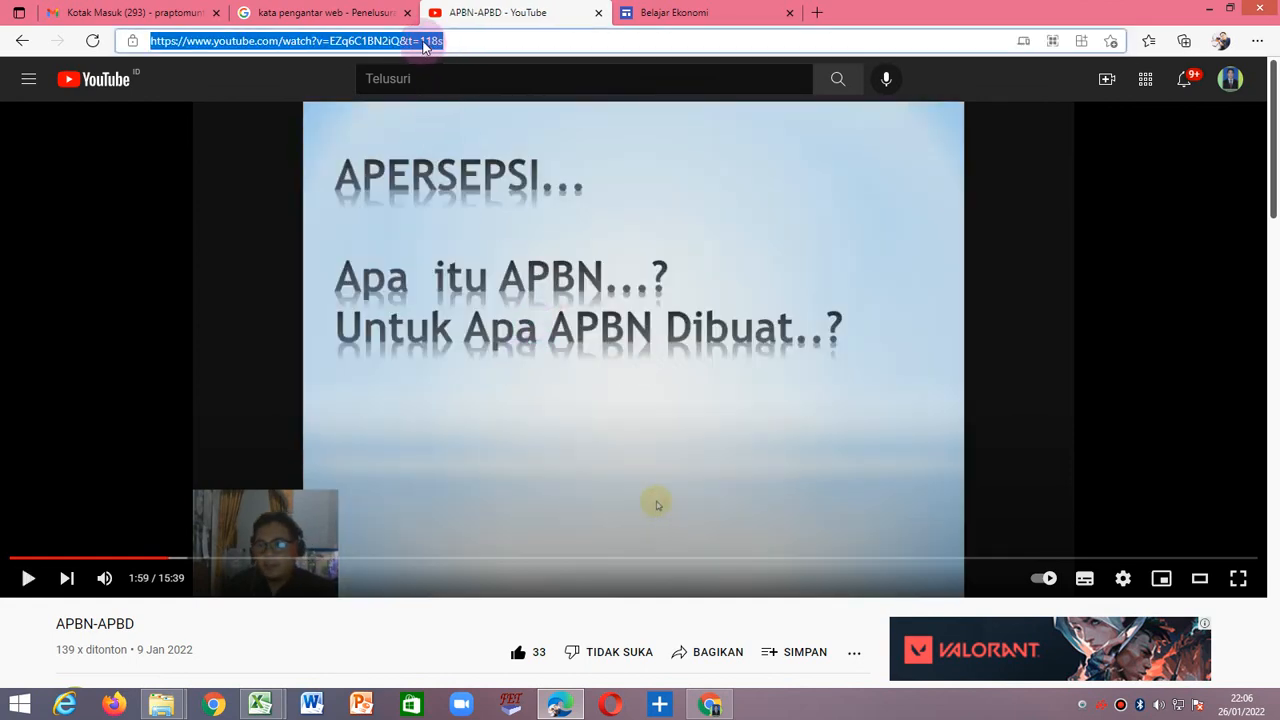
pyautogui.rightClick(425, 46)
pyautogui.click(501, 133)
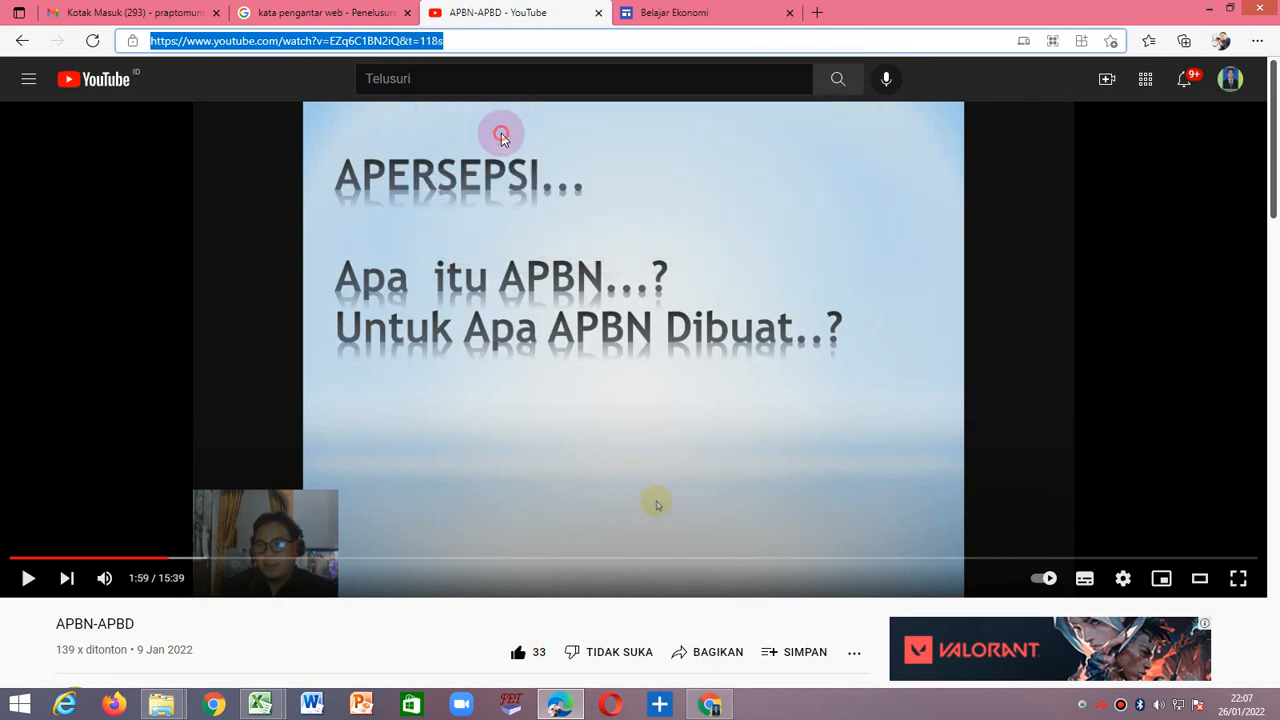
# Return to Google Sites in Chrome, search for the video by the copied URL and insert "APBN-APBD".
pyautogui.click(712, 706)
pyautogui.click(401, 226)
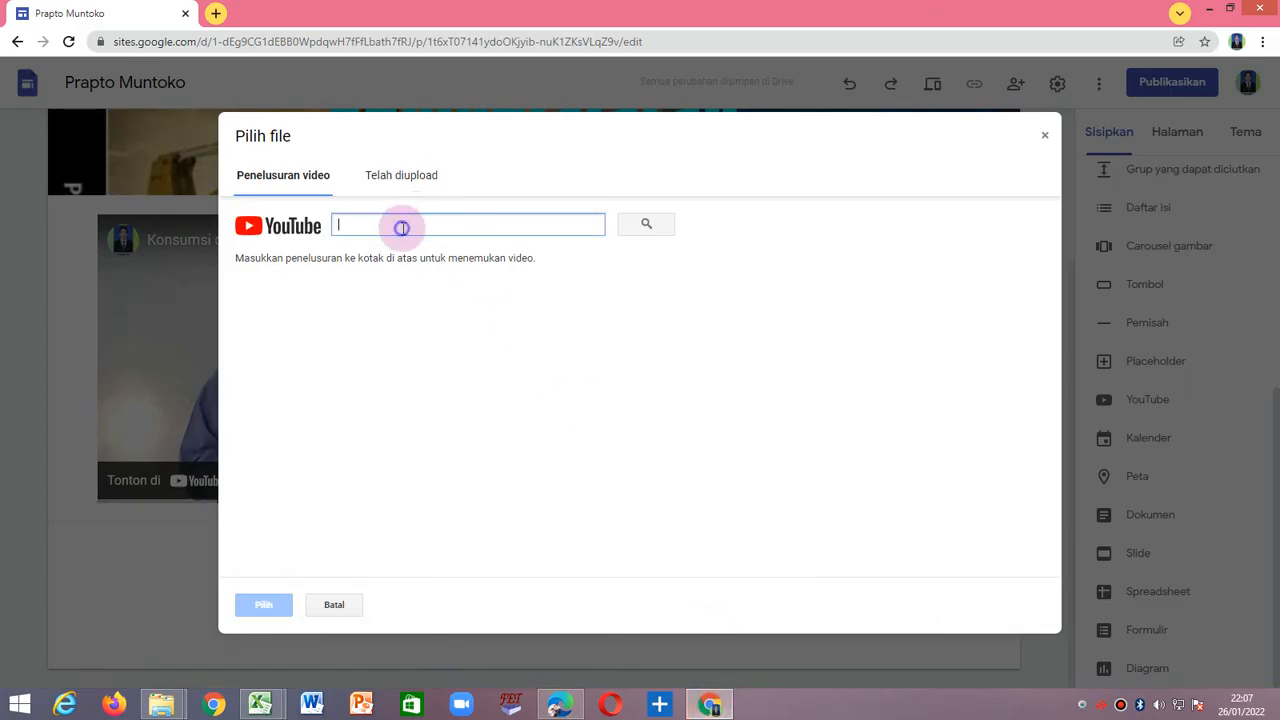
pyautogui.rightClick(401, 226)
pyautogui.click(466, 330)
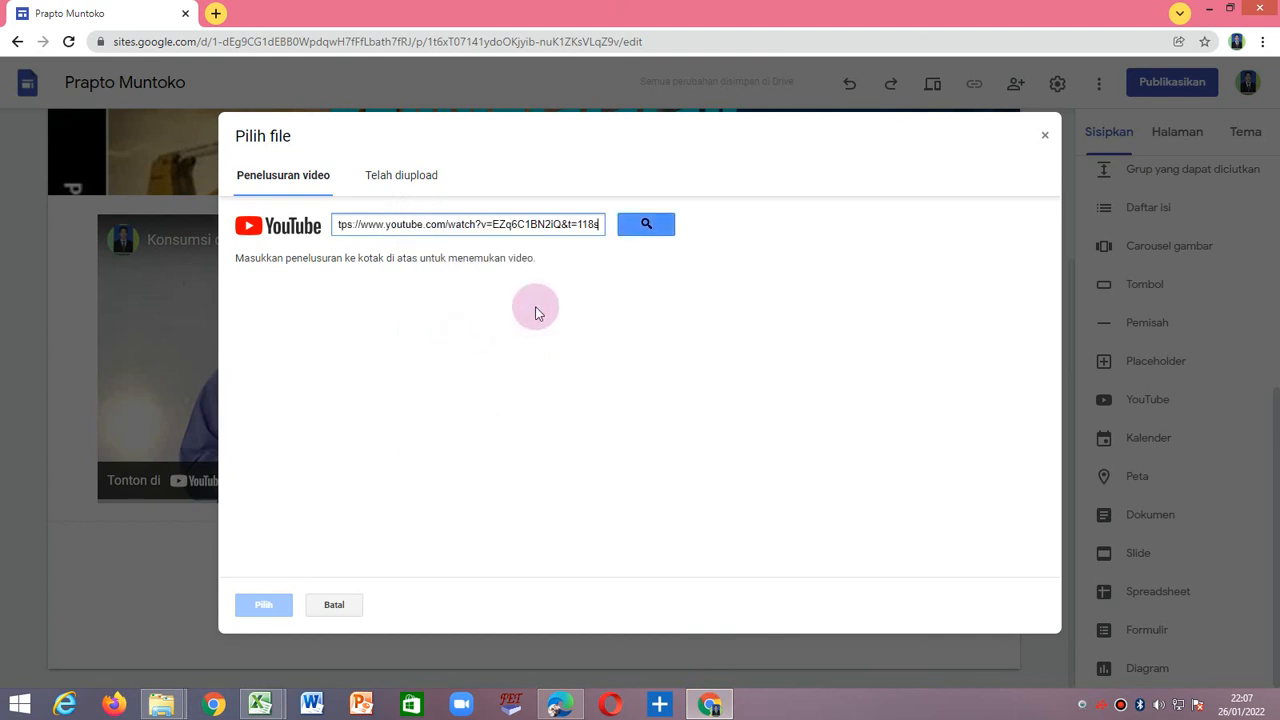
pyautogui.click(648, 225)
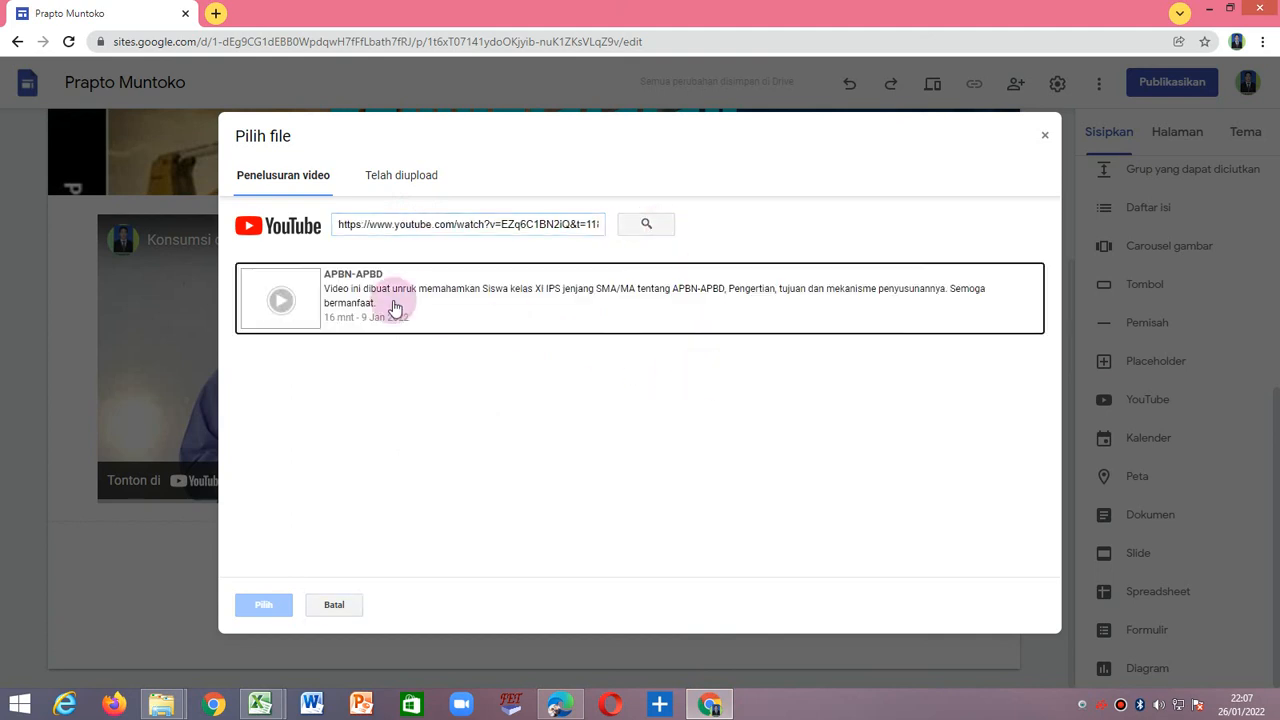
pyautogui.click(457, 290)
pyautogui.click(263, 604)
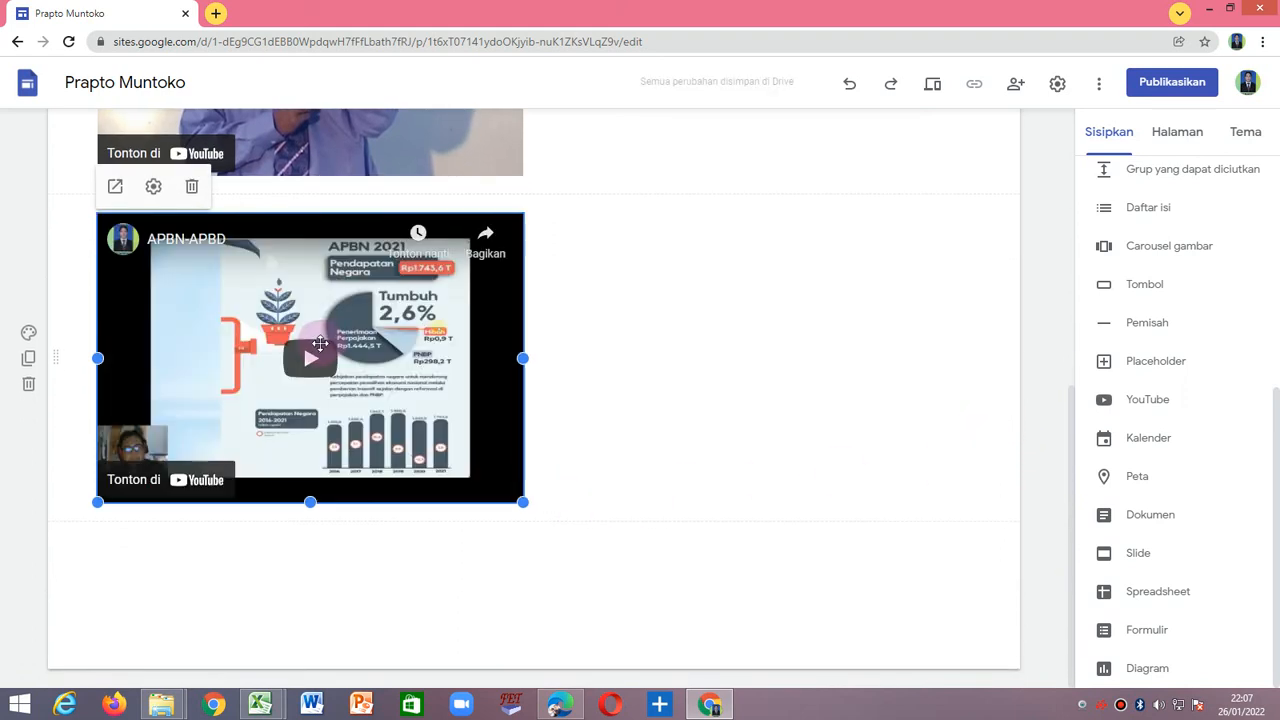
# Move the "APBN-APBD" video into the same row, to the right of "Konsumsi dan Tabungan Part 1".
pyautogui.scroll(3, 742, 428)
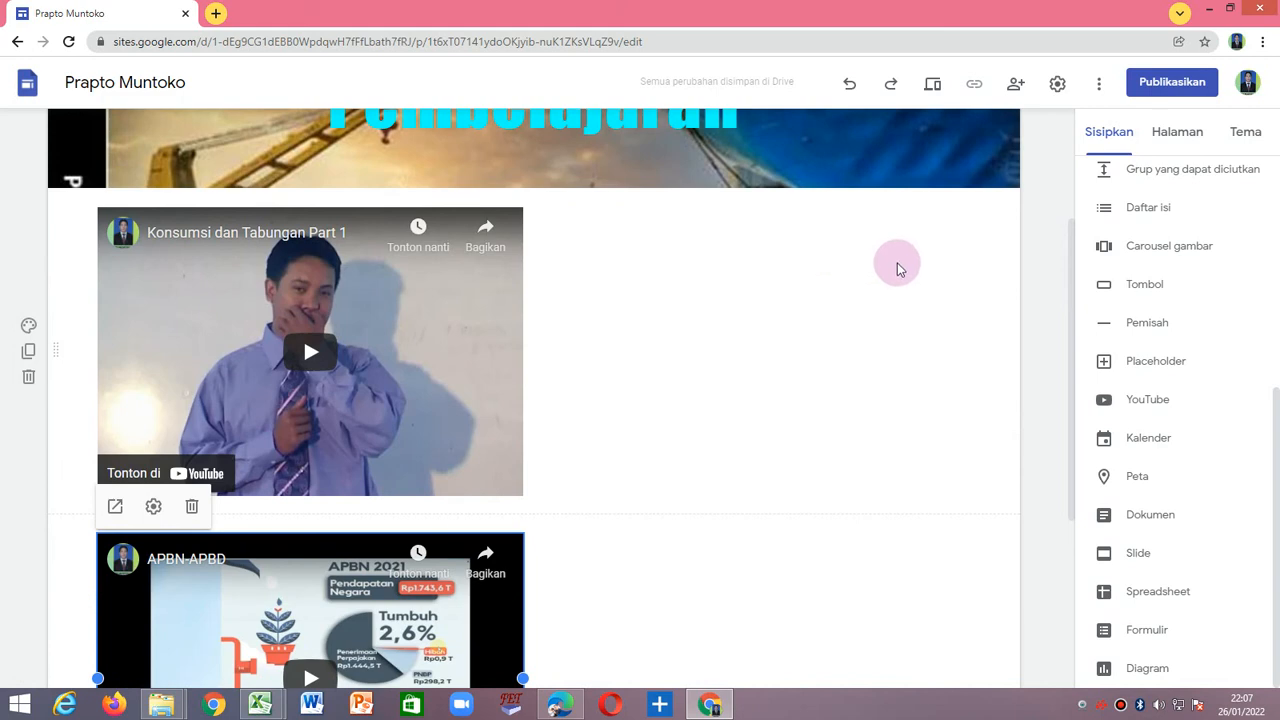
pyautogui.scroll(-1, 545, 430)
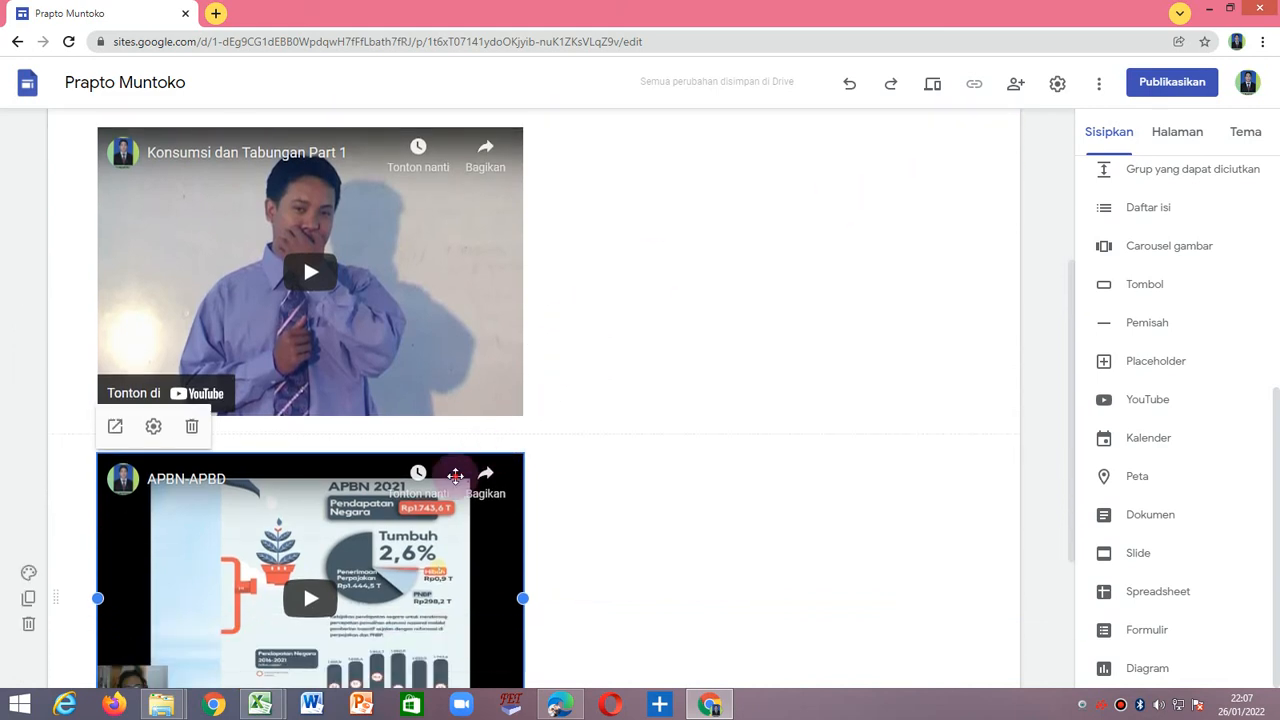
pyautogui.moveTo(533, 456); pyautogui.dragTo(683, 446)
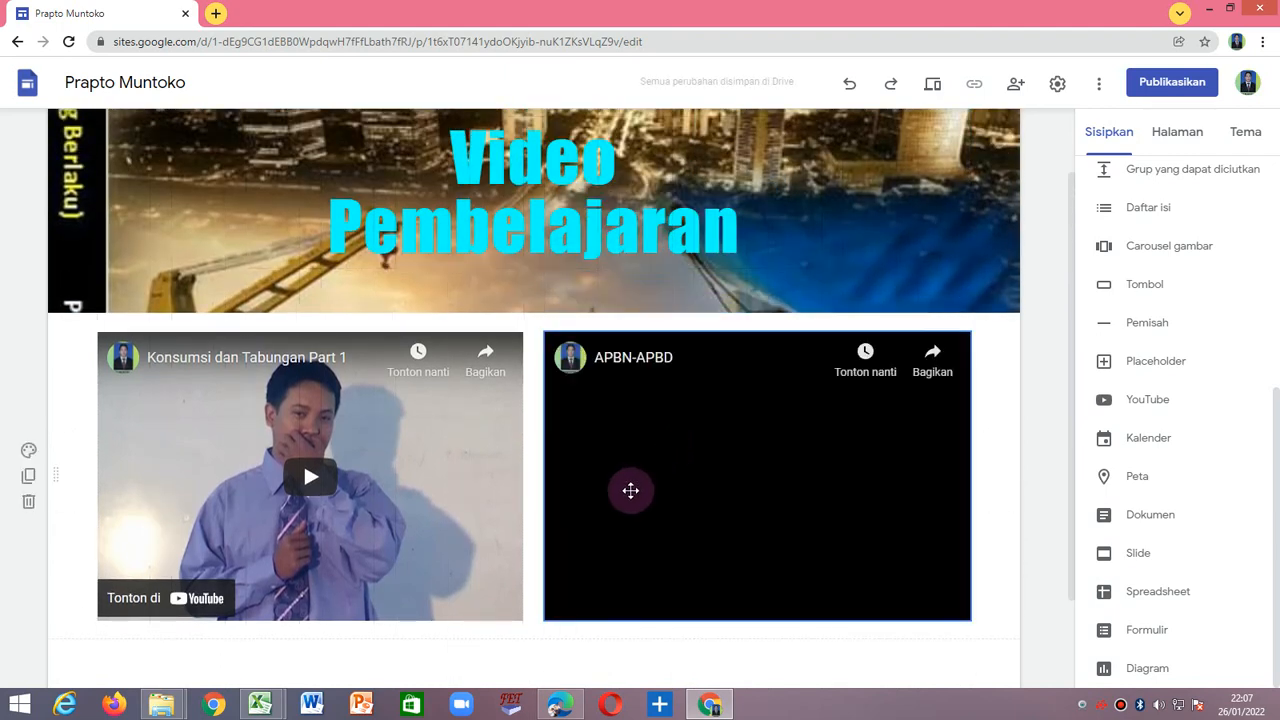
pyautogui.scroll(-2, 579, 495)
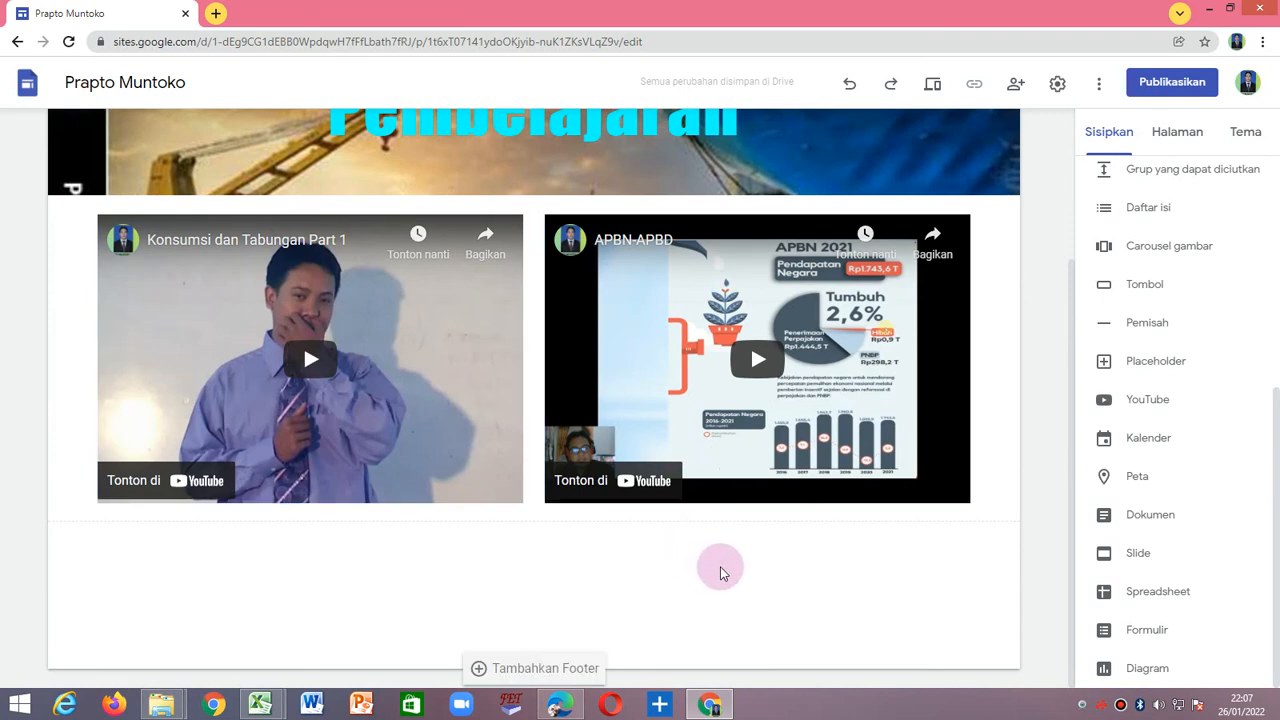
# Review the Video Pembelajaran page with its two side-by-side videos and the site's page list.
pyautogui.scroll(3, 765, 563)
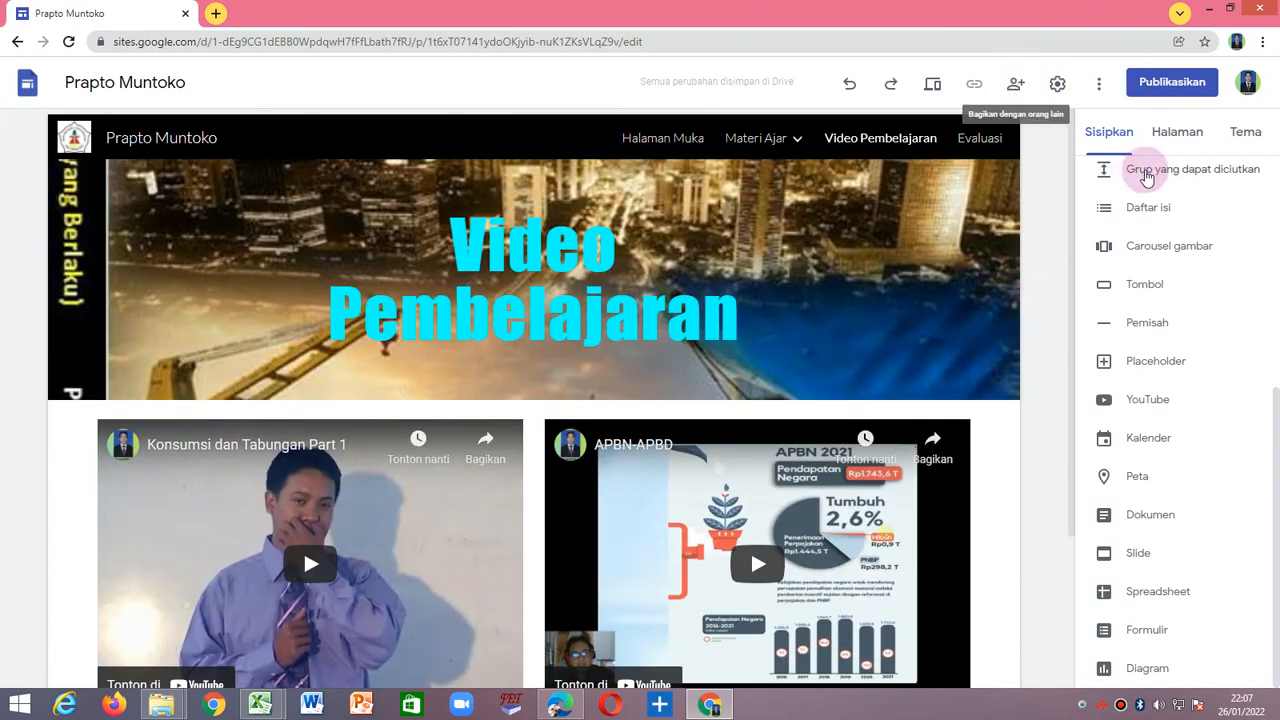
pyautogui.click(1163, 135)
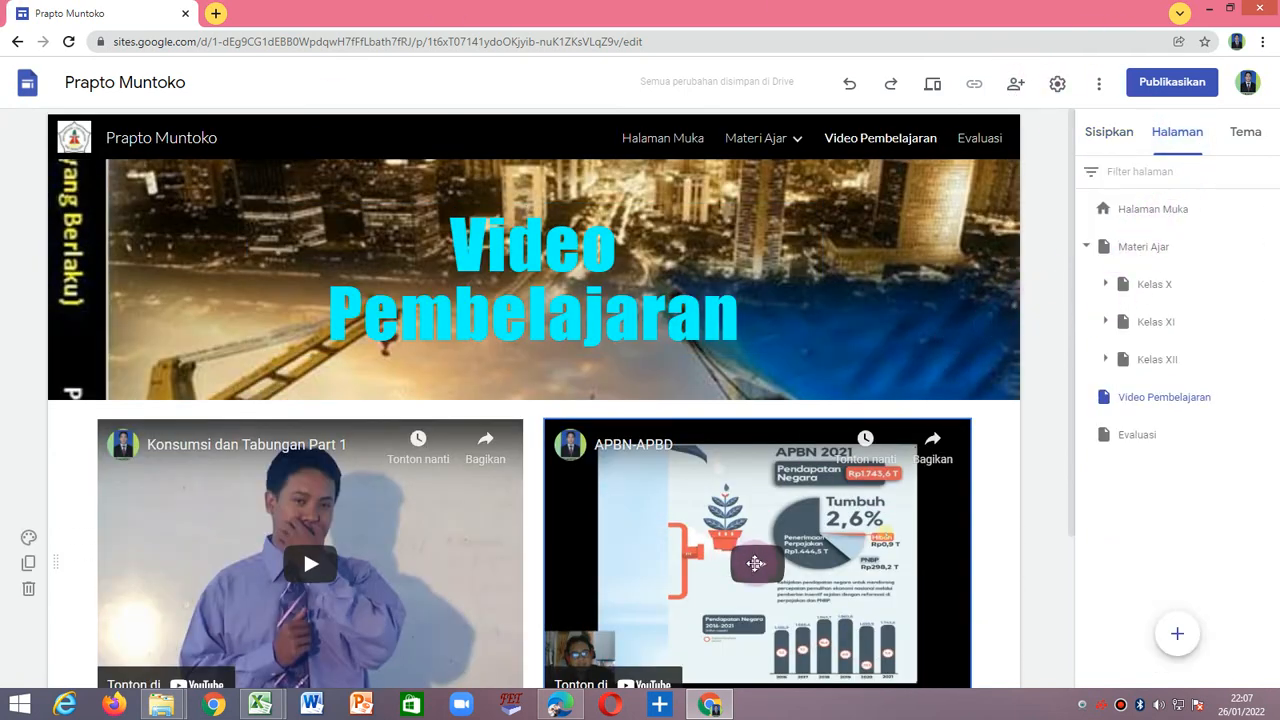
pyautogui.scroll(-3, 797, 568)
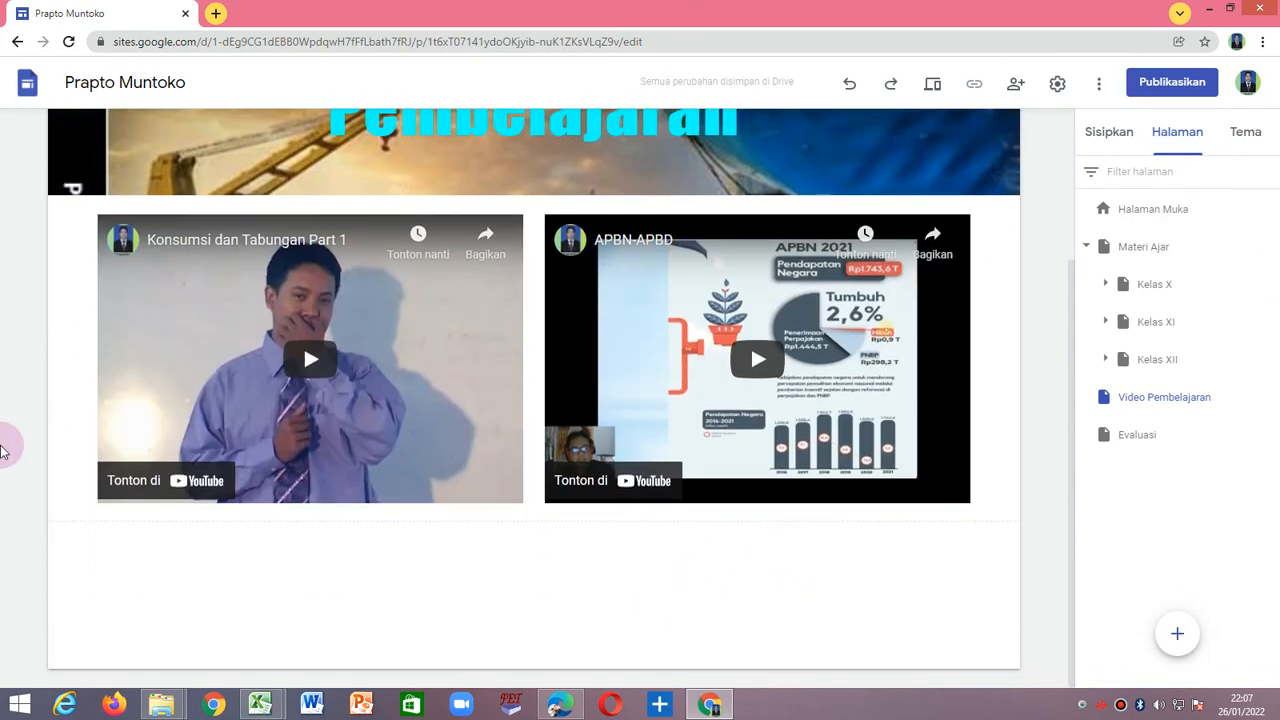
pyautogui.click(133, 486)
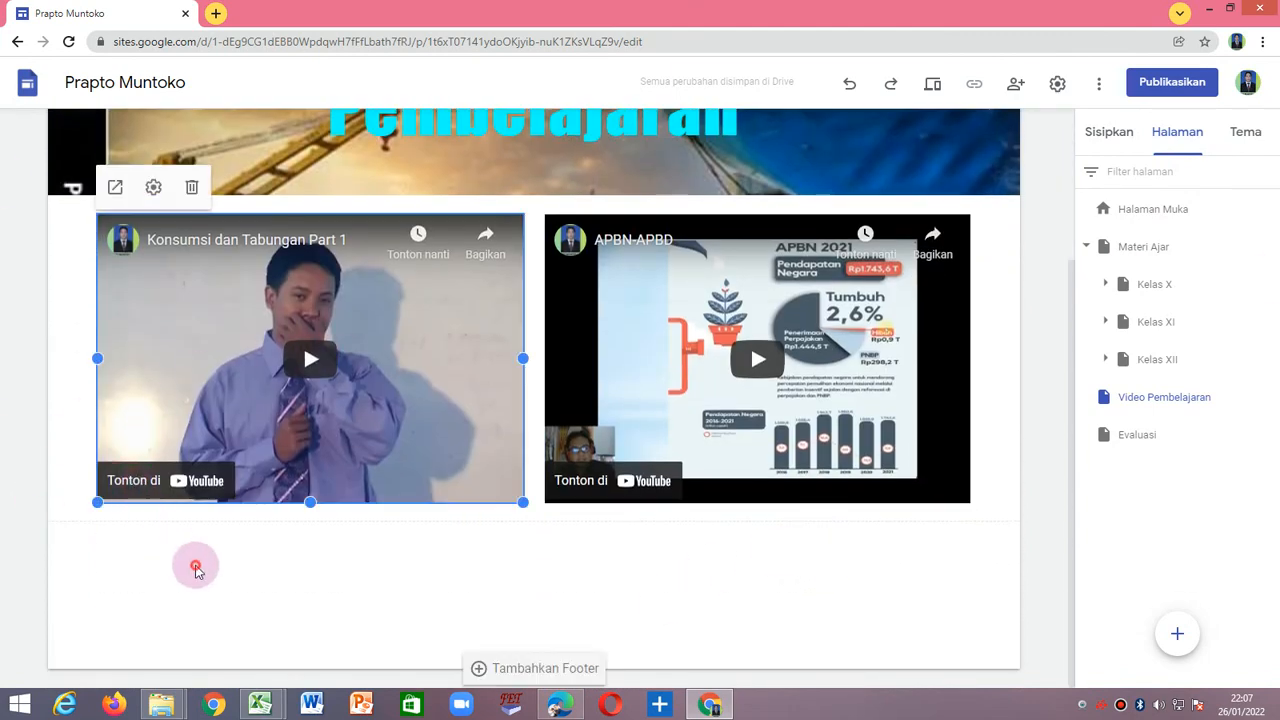
pyautogui.click(195, 570)
pyautogui.scroll(3, 572, 585)
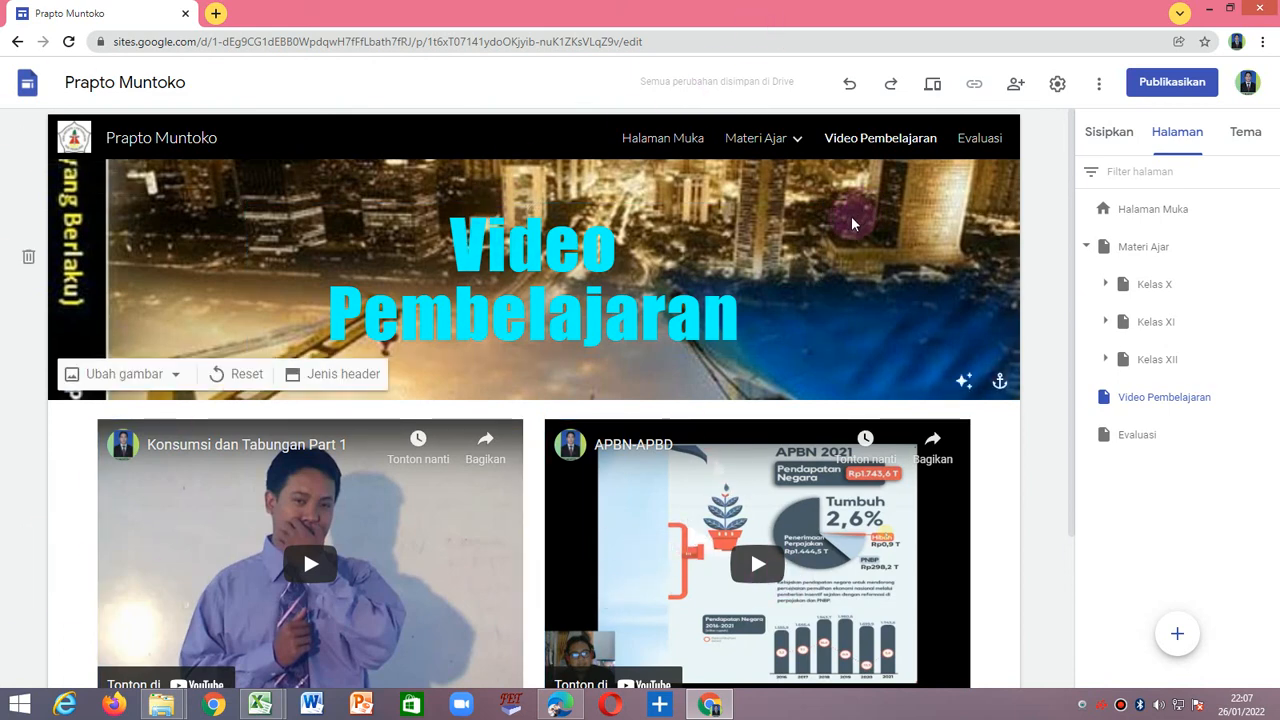
# Open the Evaluasi page and look through the insertable elements, including the form option (Formulir).
pyautogui.click(982, 140)
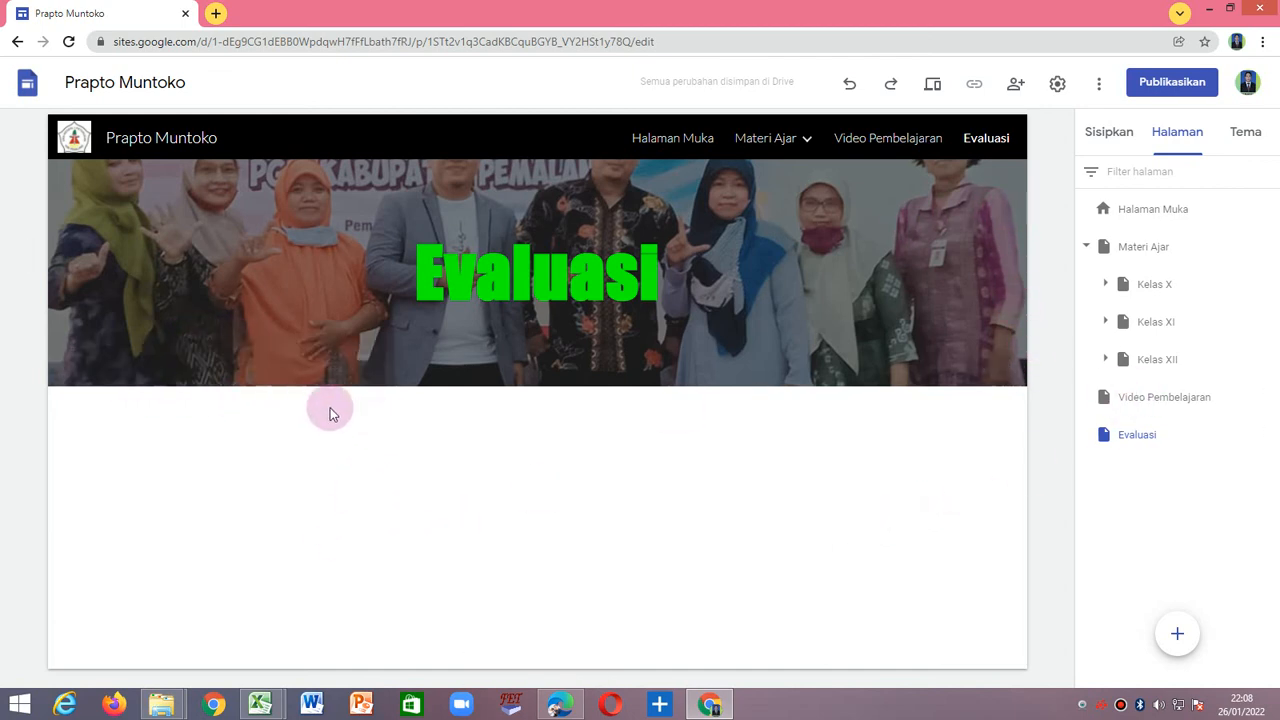
pyautogui.click(1143, 440)
pyautogui.click(1121, 138)
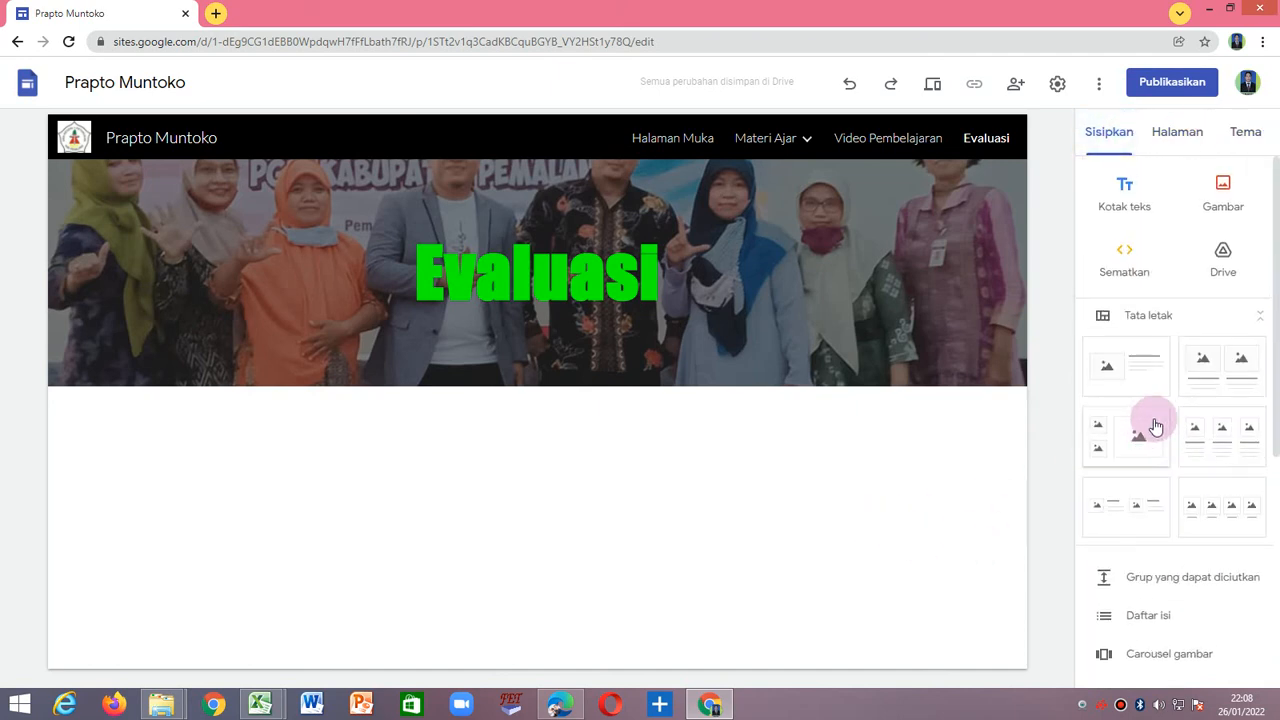
pyautogui.scroll(-3, 1175, 470)
pyautogui.scroll(-1, 1175, 511)
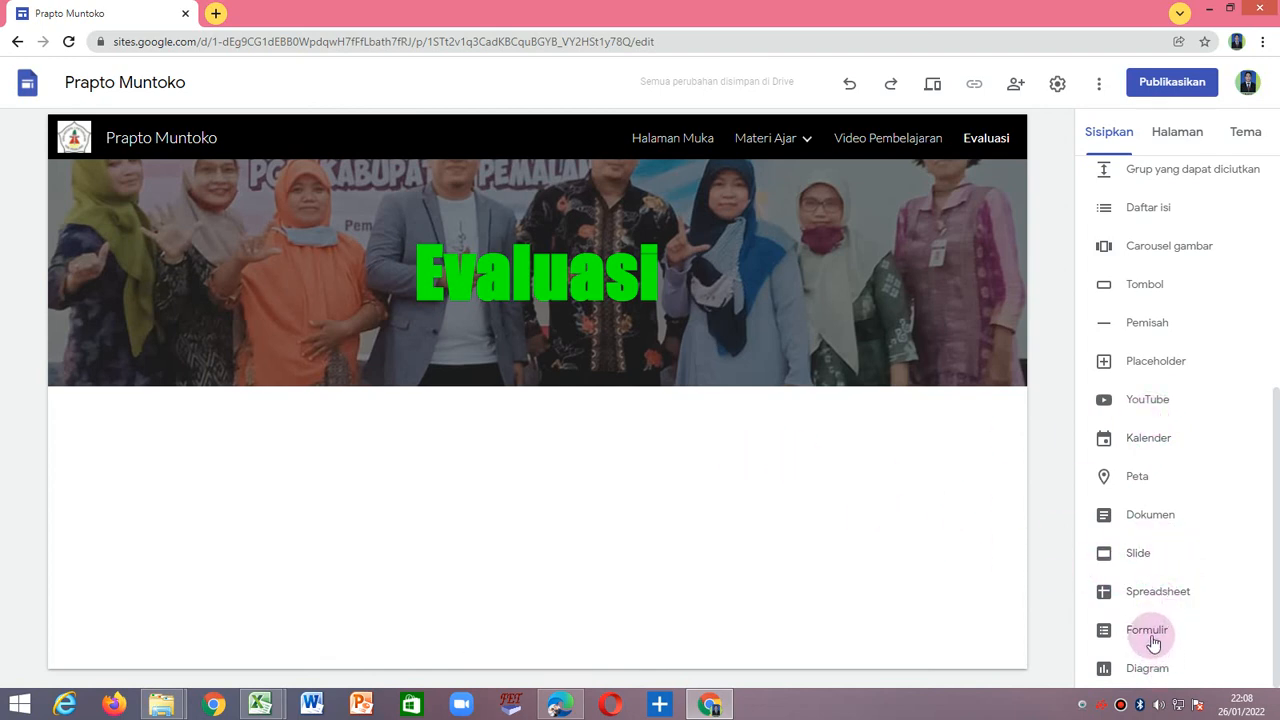
pyautogui.scroll(5, 1155, 642)
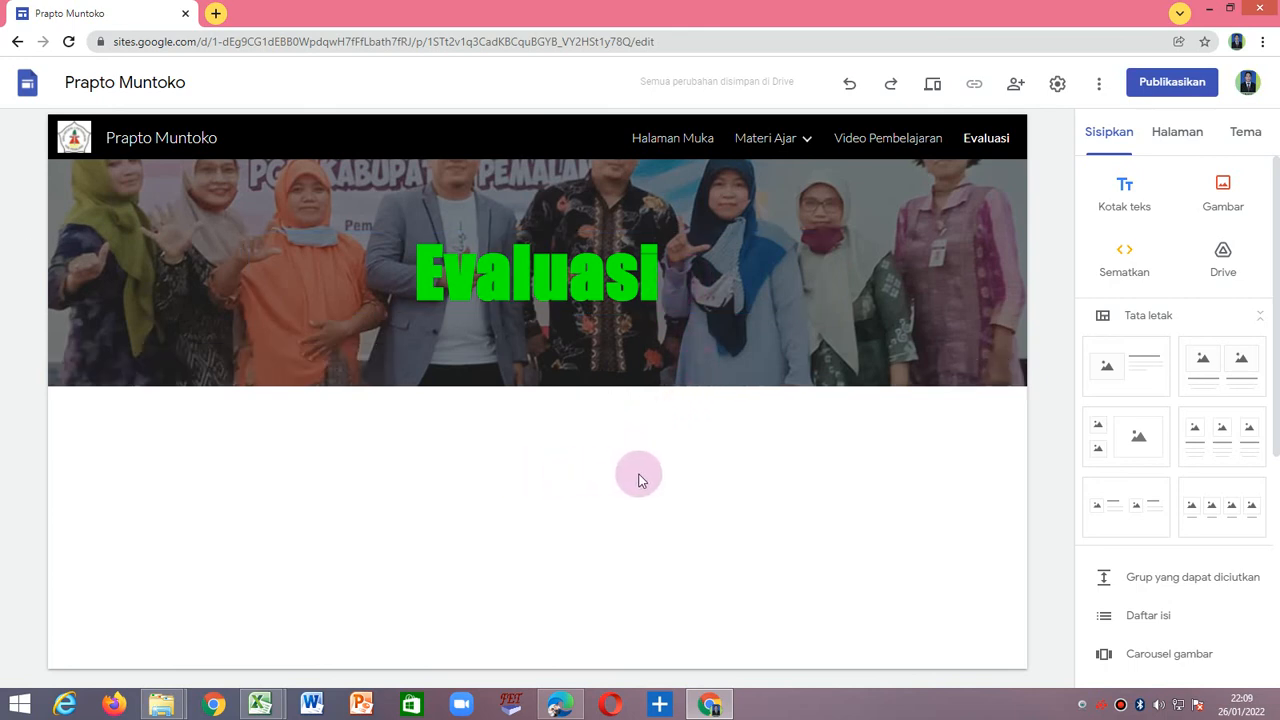
# Open Halaman Muka and review its header, images and welcome text.
pyautogui.click(699, 145)
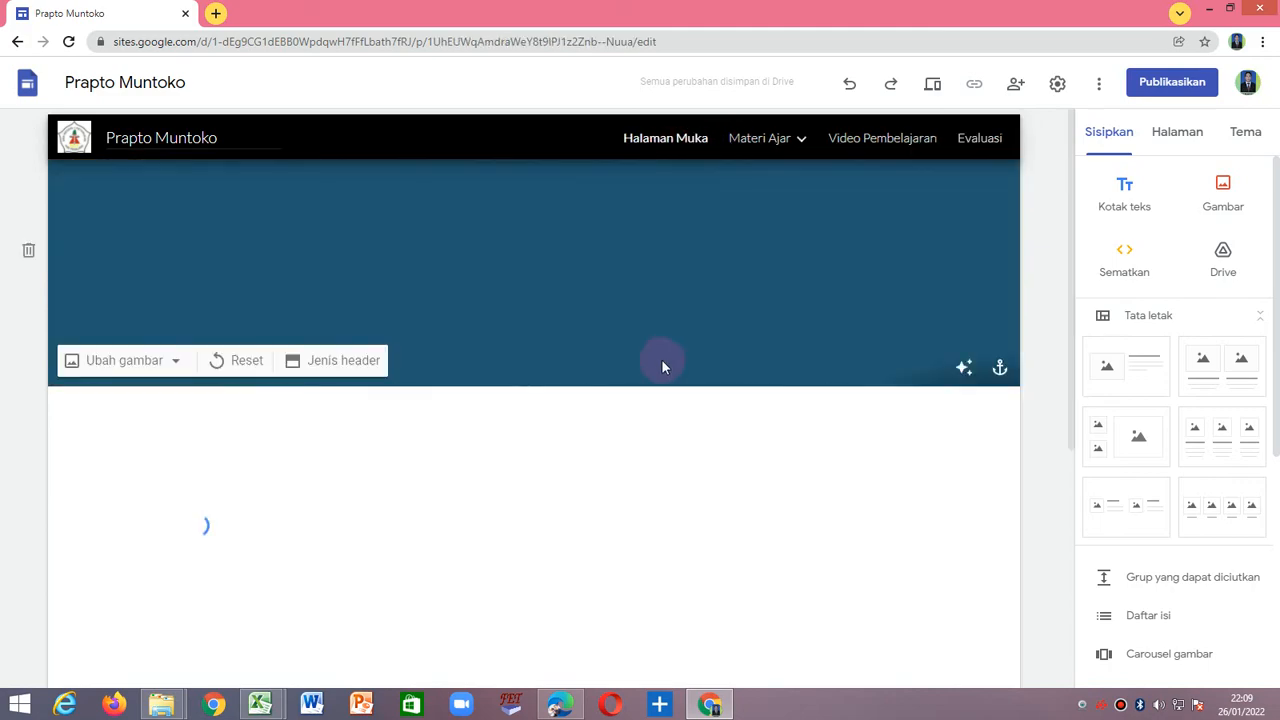
pyautogui.scroll(-4, 658, 432)
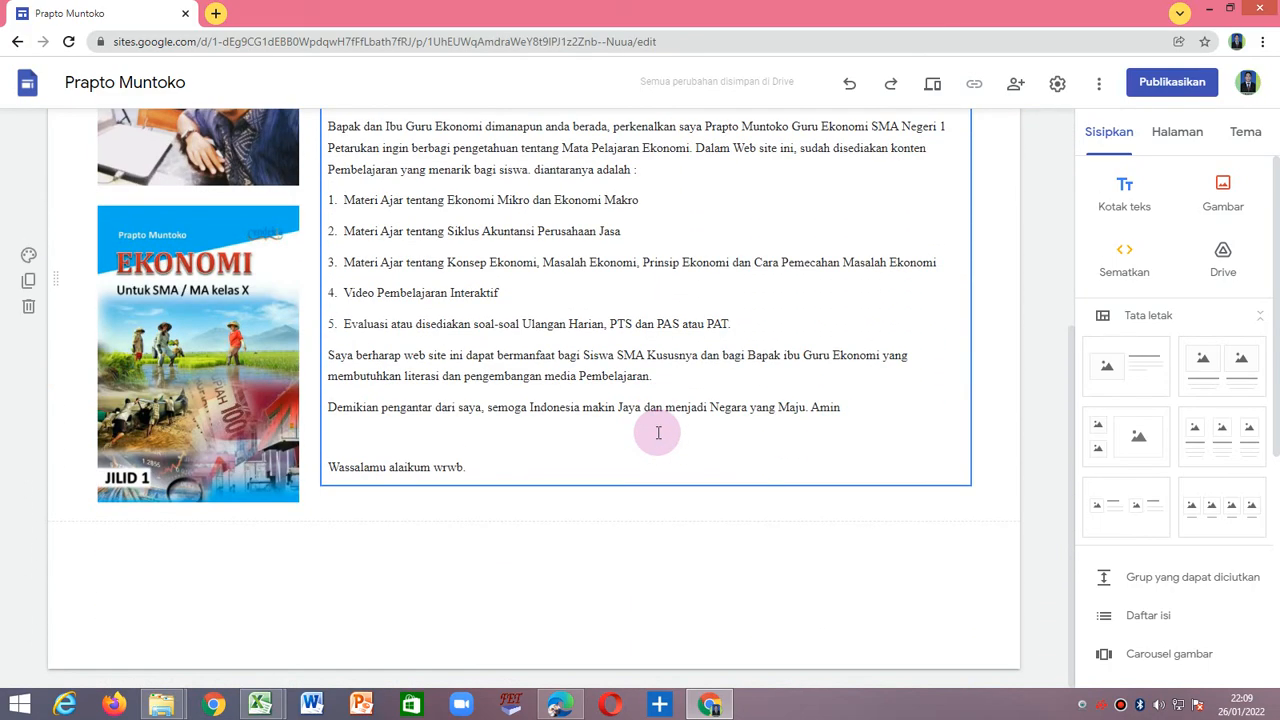
pyautogui.scroll(3, 658, 432)
pyautogui.scroll(1, 664, 430)
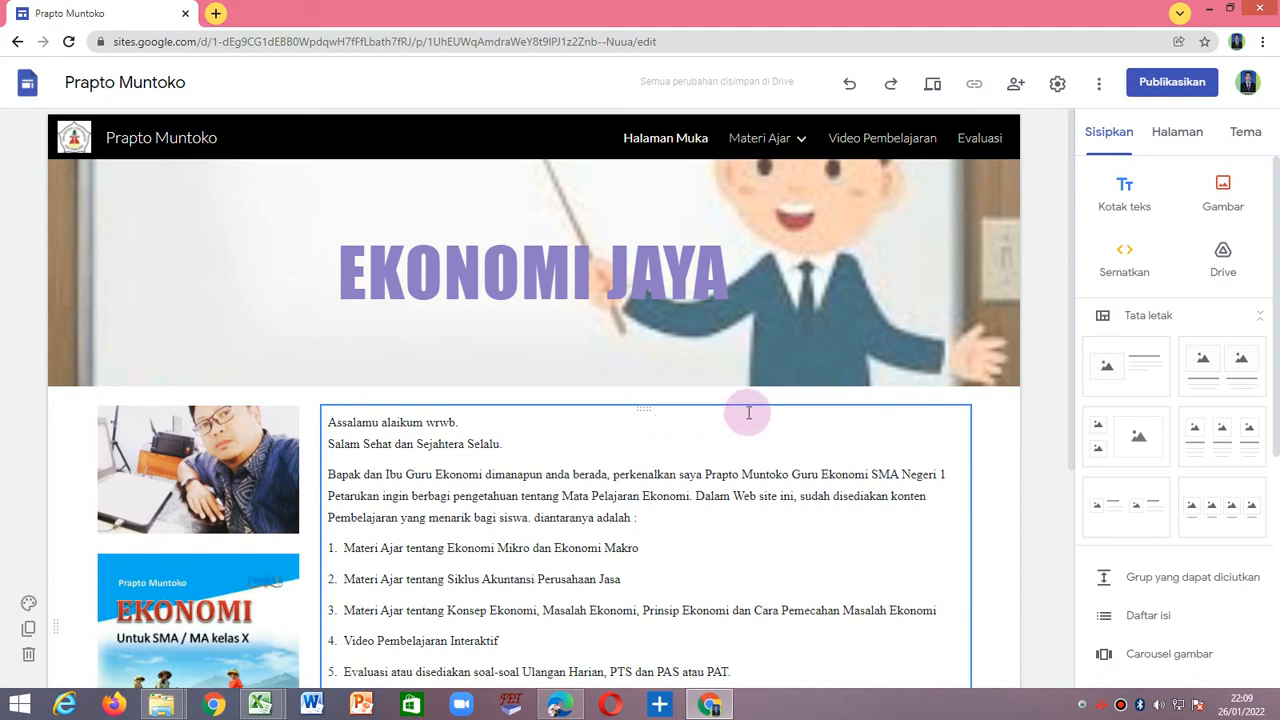
pyautogui.scroll(-2, 749, 414)
pyautogui.scroll(2, 749, 414)
# Visit the Materi Ajar, Video Pembelajaran and Evaluasi pages through the site navigation to check them.
pyautogui.click(766, 137)
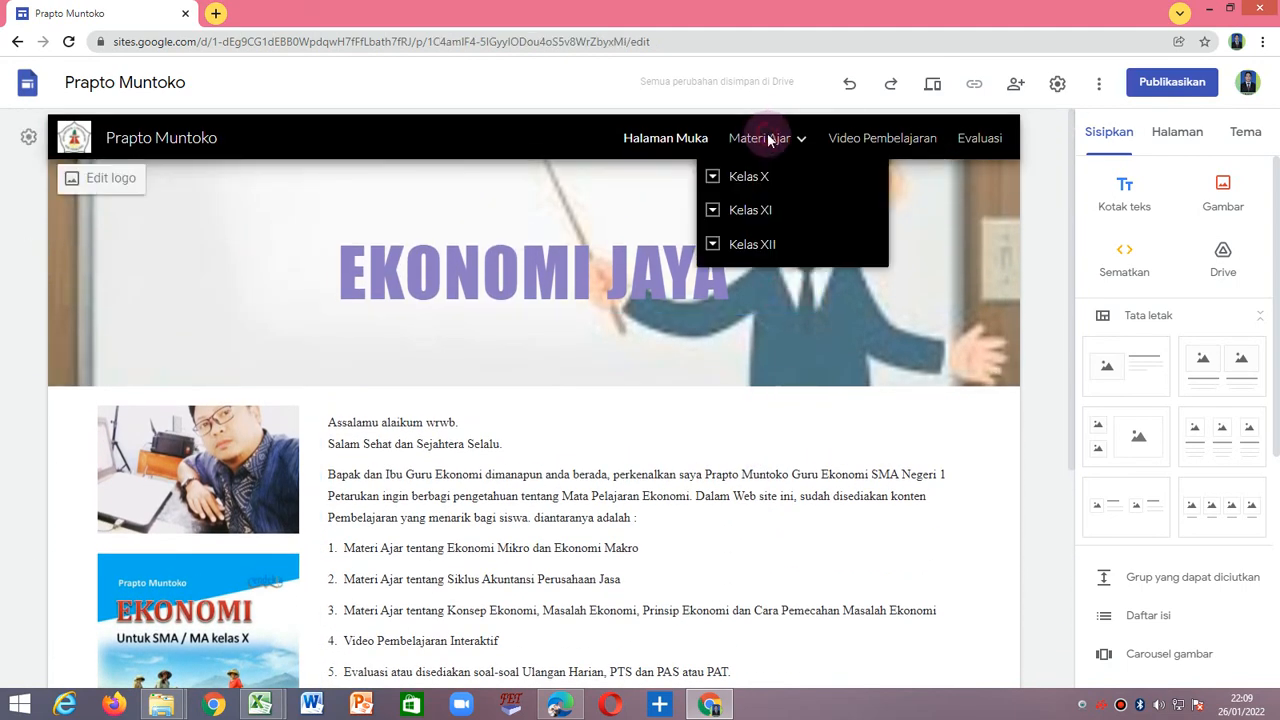
pyautogui.click(892, 144)
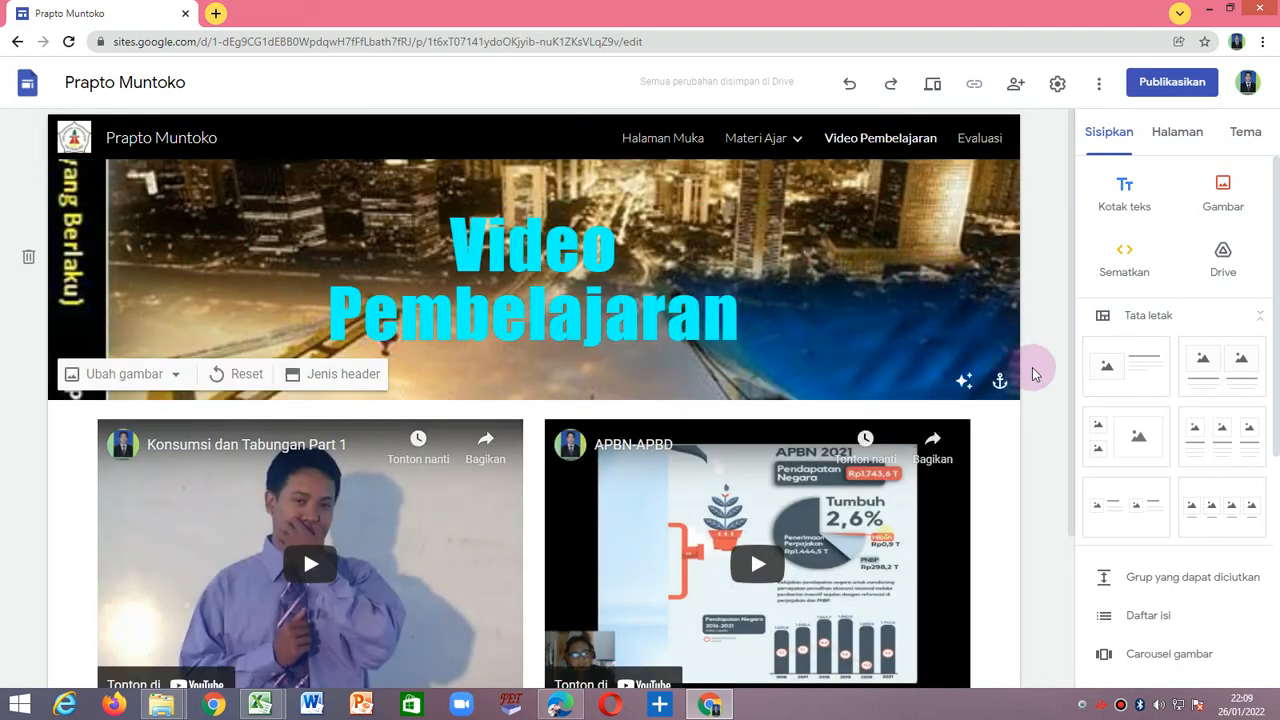
pyautogui.scroll(-3, 1160, 417)
pyautogui.scroll(3, 1163, 420)
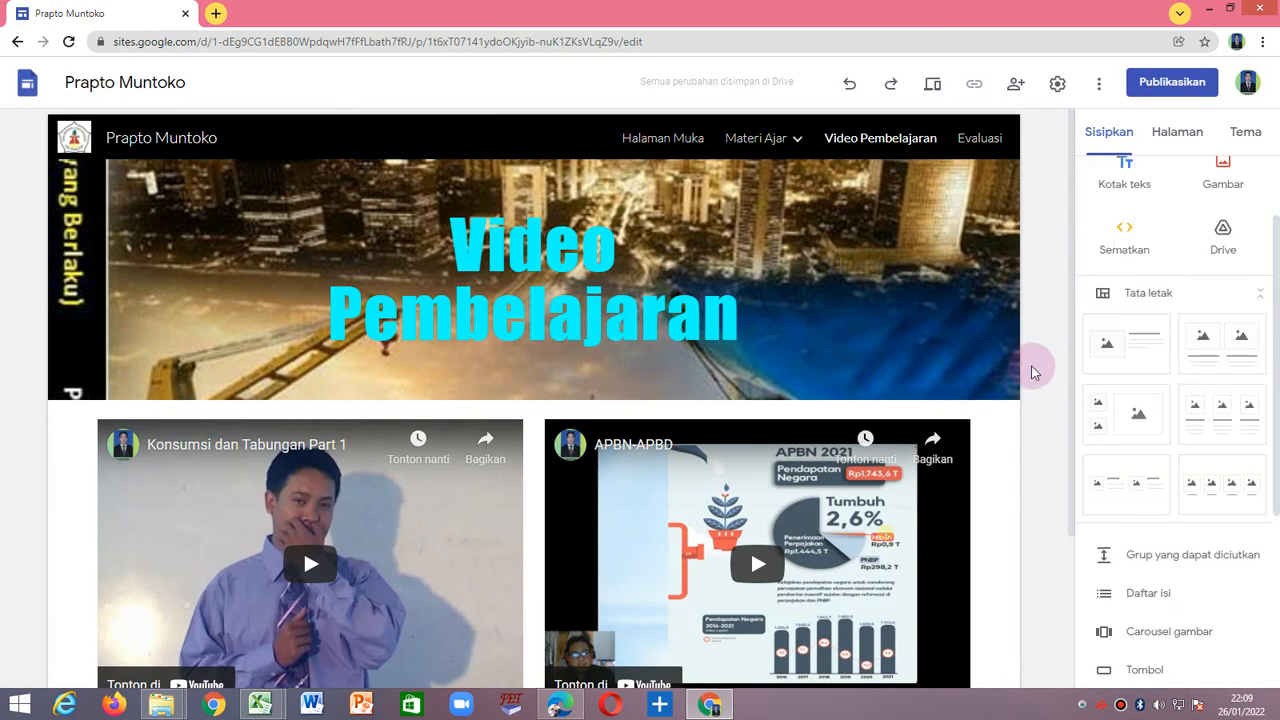
pyautogui.click(981, 140)
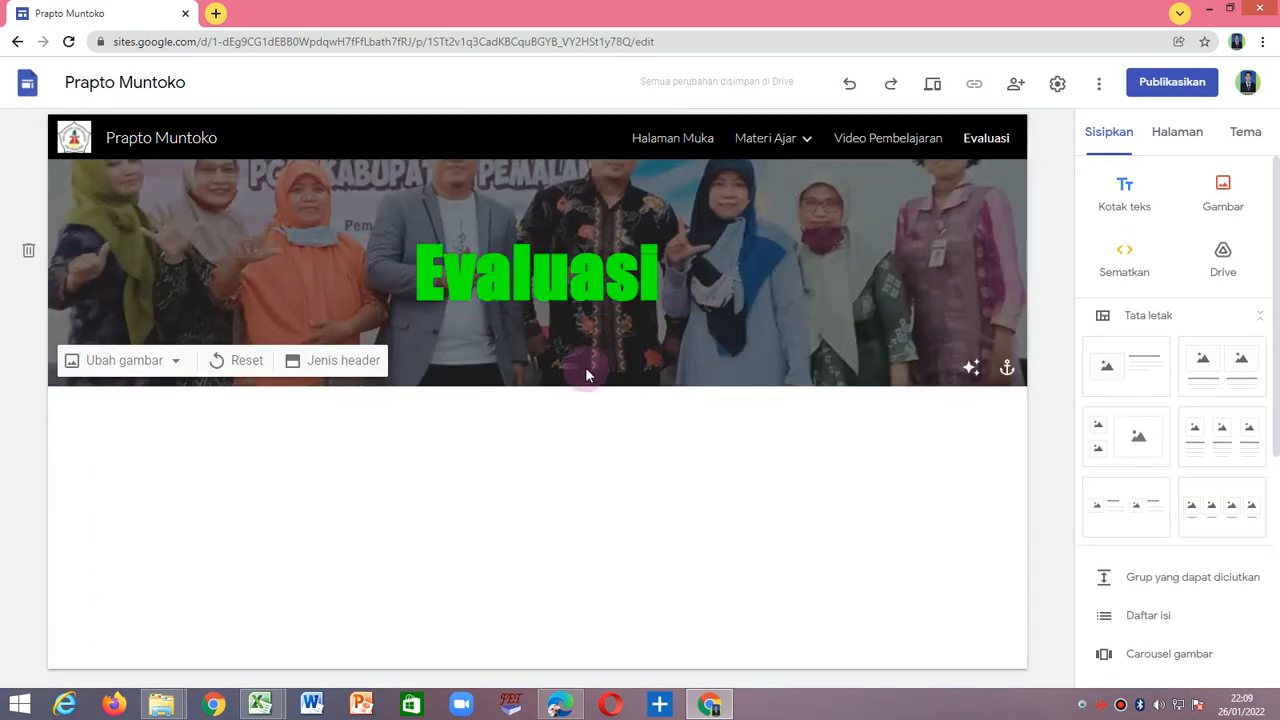
# Return to Halaman Muka and check the welcome text down to the closing greeting.
pyautogui.click(648, 140)
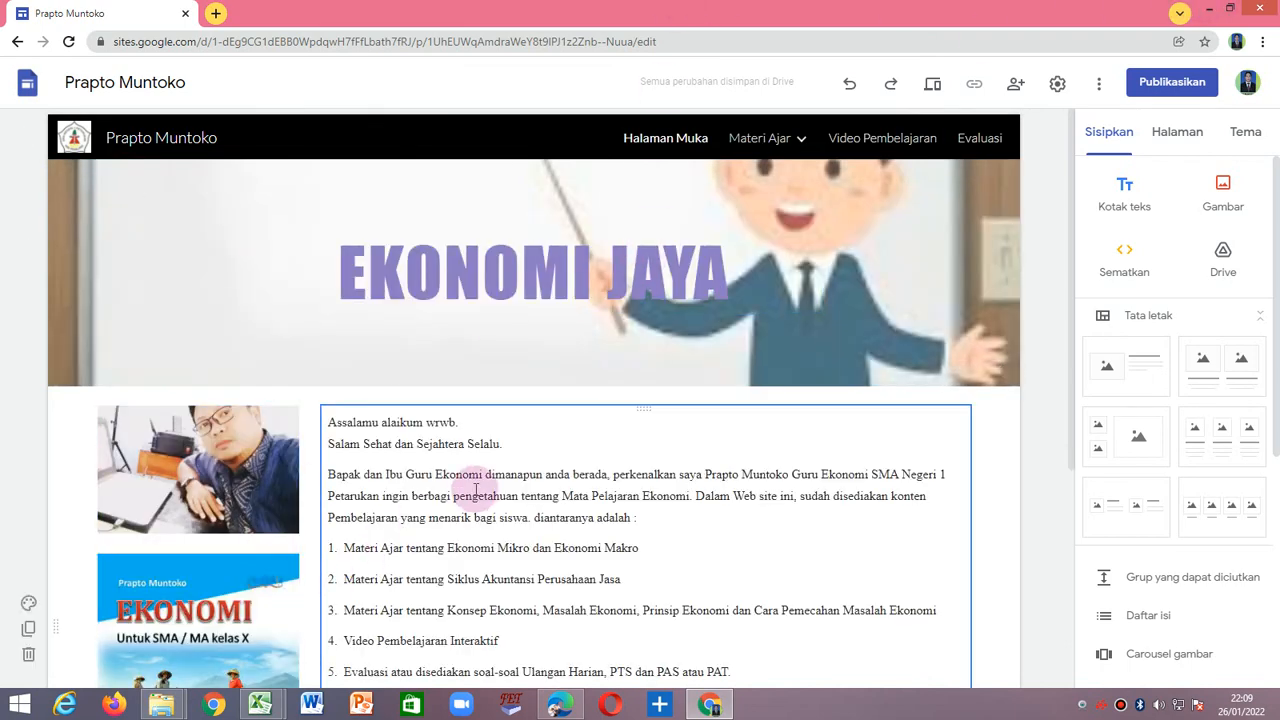
pyautogui.scroll(-3, 503, 503)
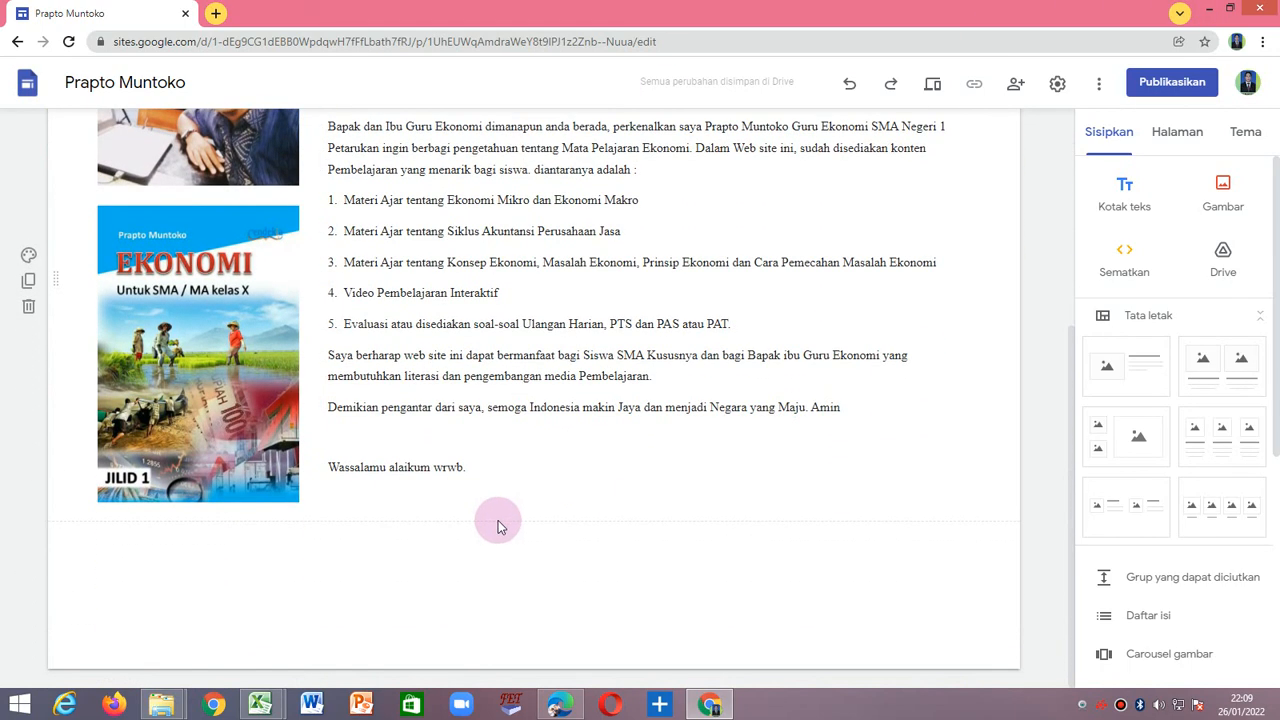
pyautogui.scroll(3, 498, 520)
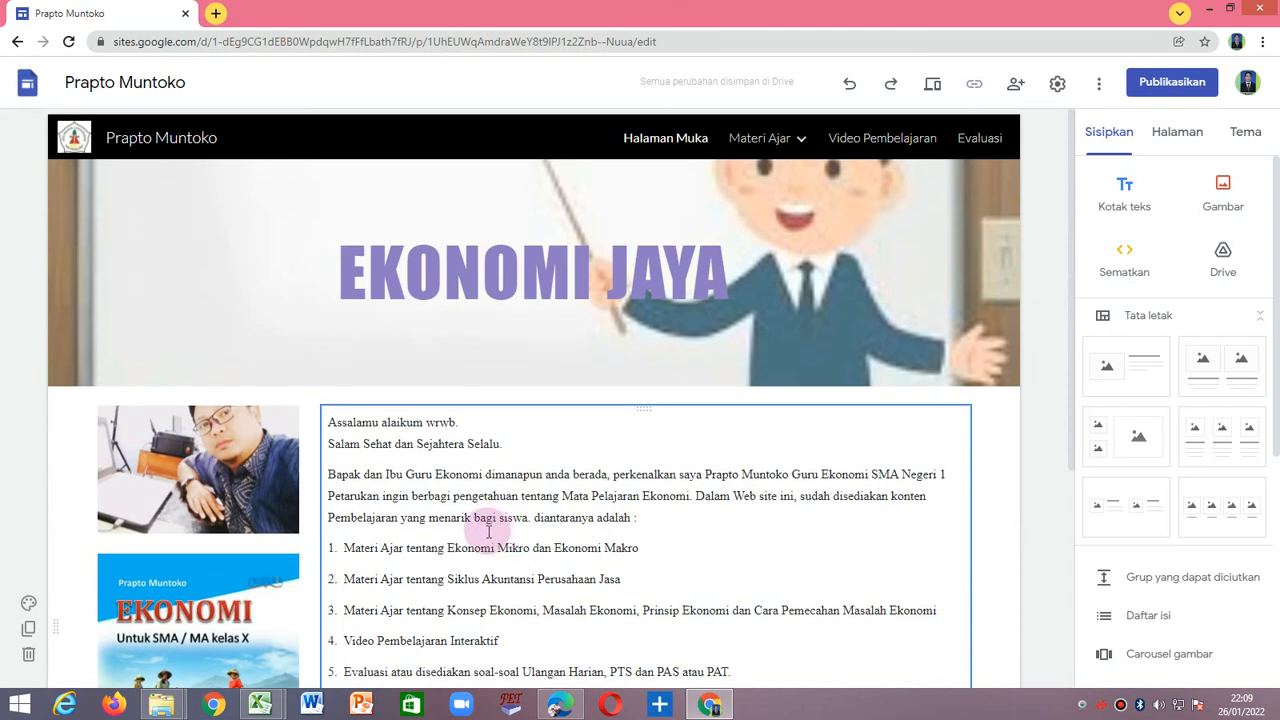
pyautogui.moveTo(638, 378)
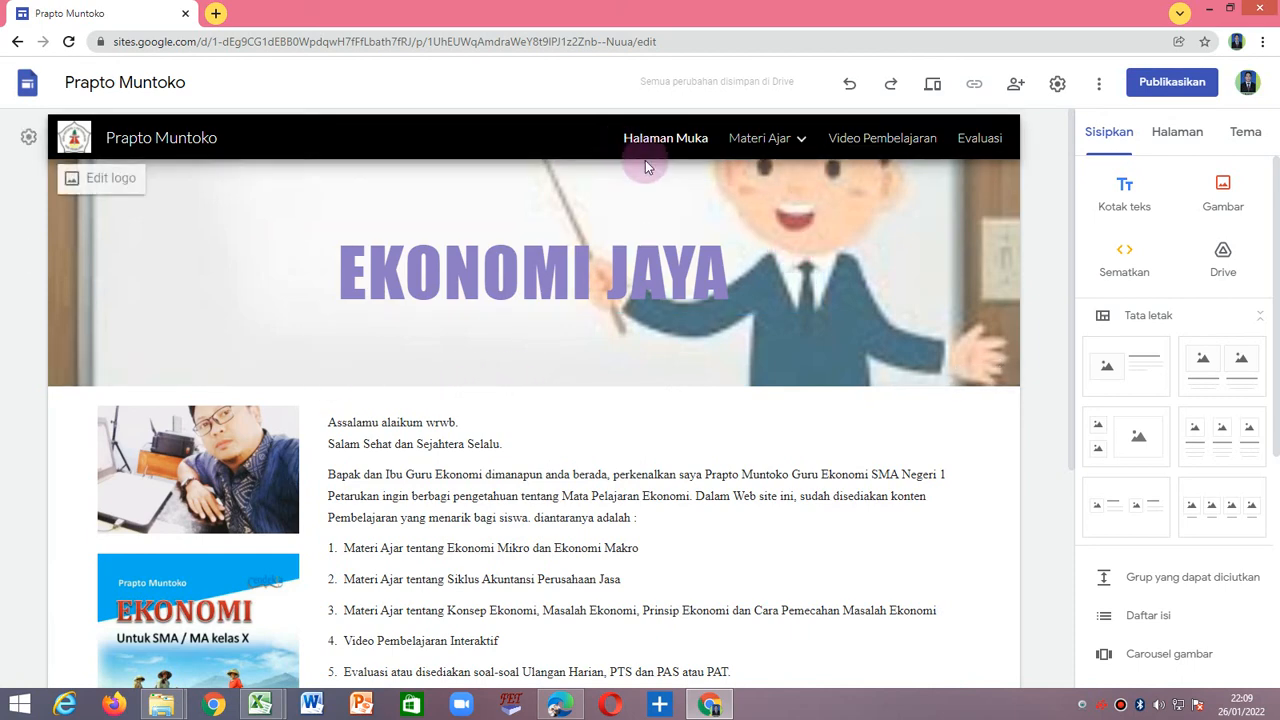
pyautogui.moveTo(675, 230)
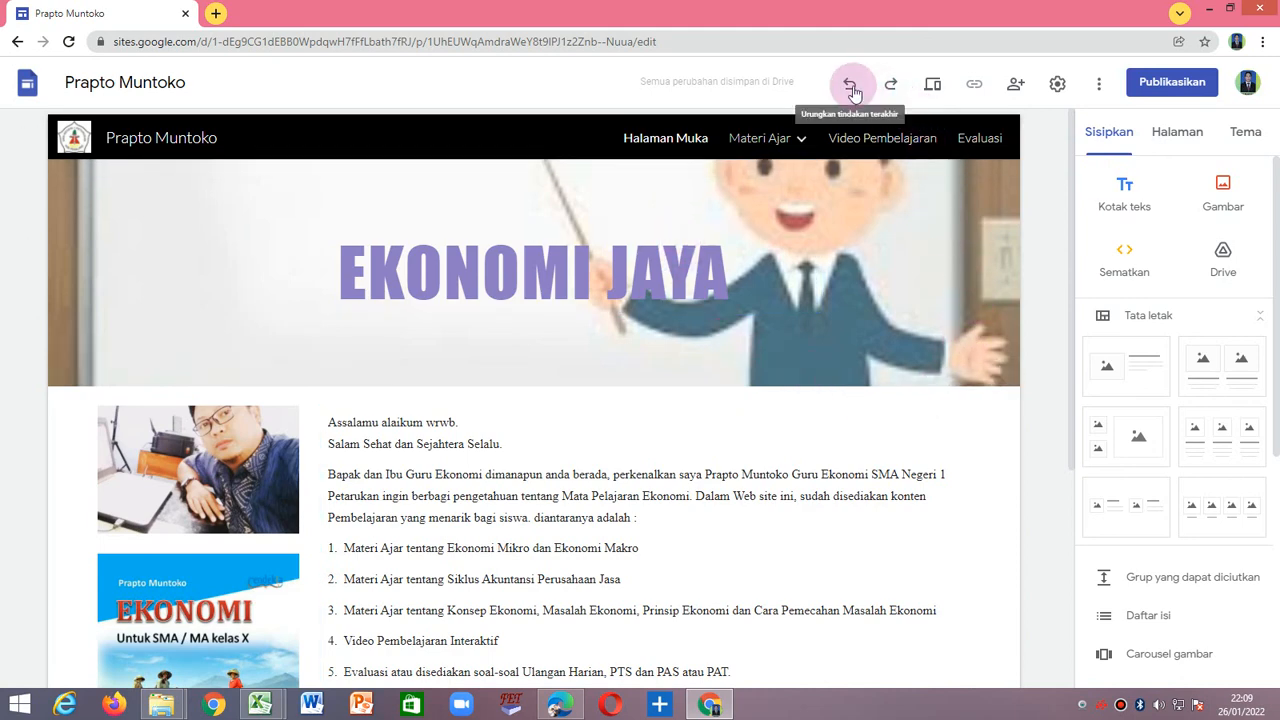
# Preview the site in the phone and tablet layouts and look through Halaman Muka in each.
pyautogui.click(933, 91)
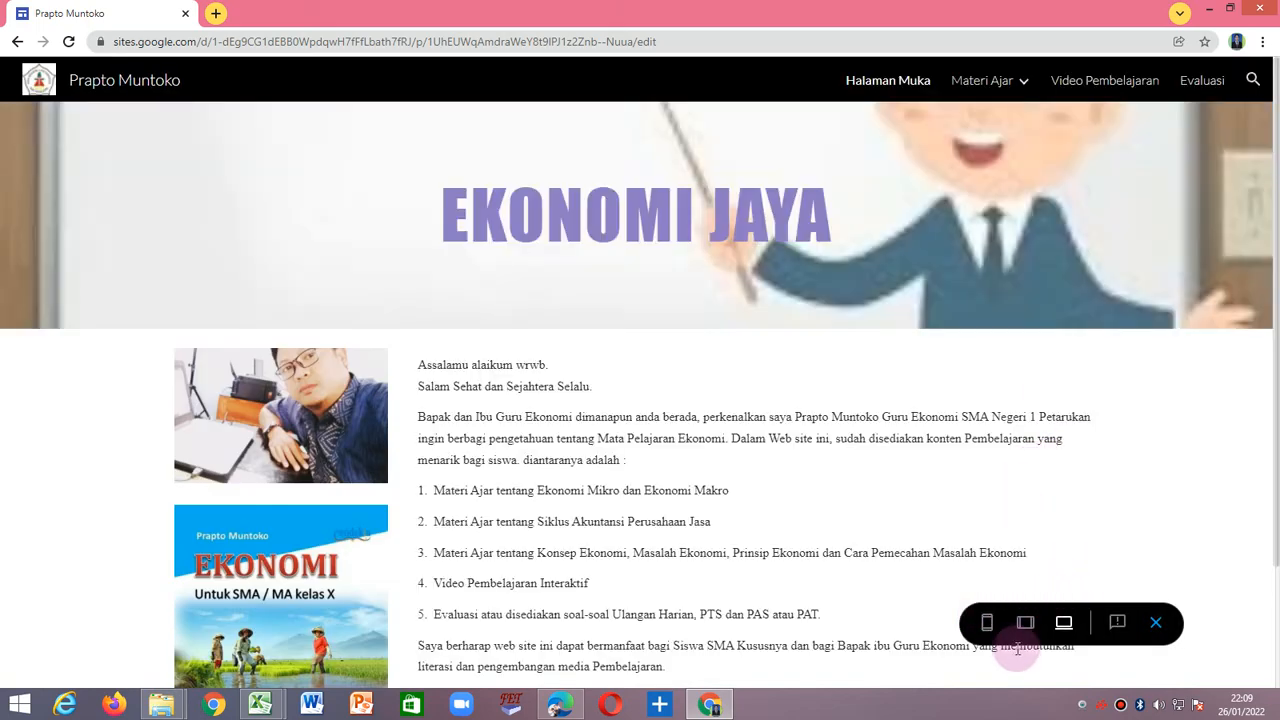
pyautogui.click(987, 625)
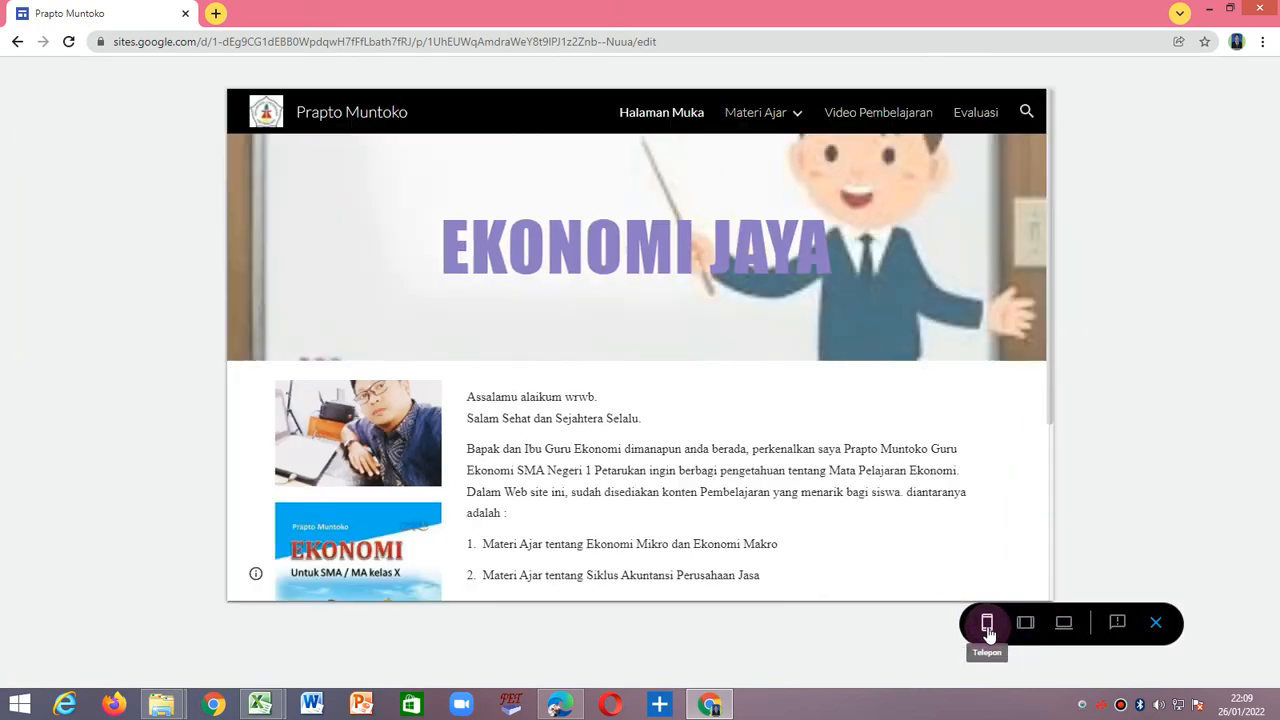
pyautogui.scroll(-15, 606, 326)
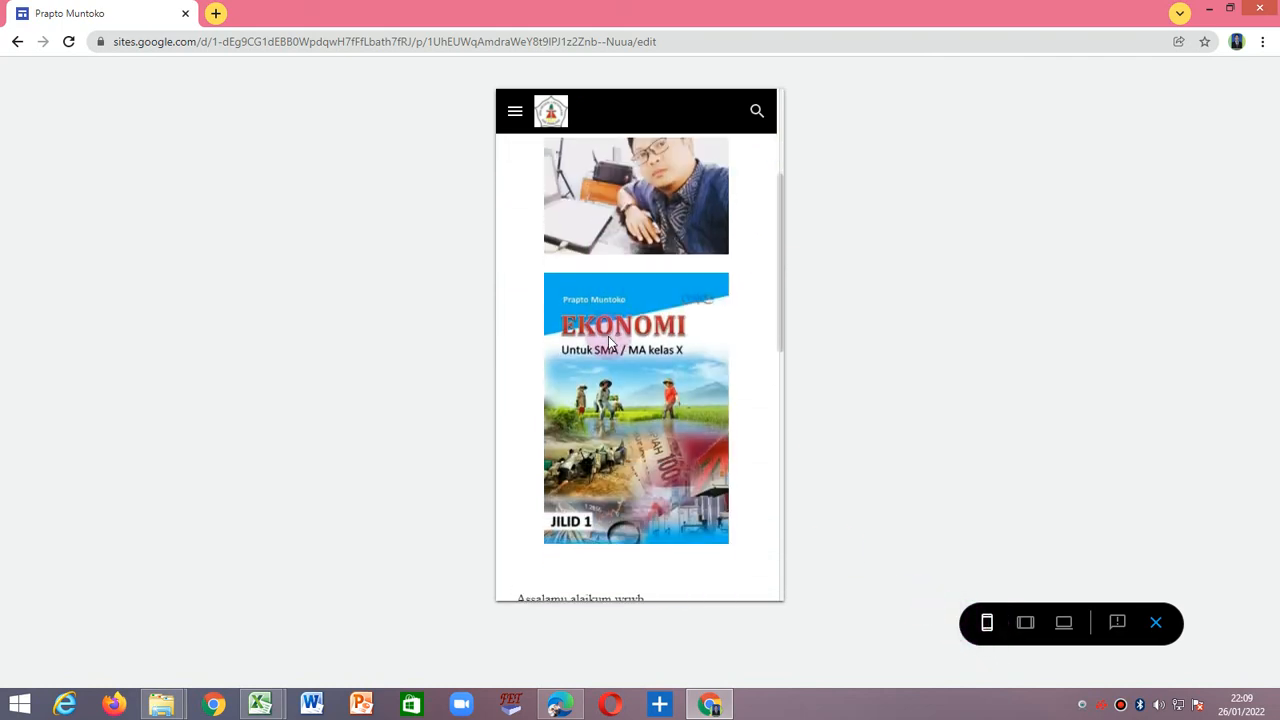
pyautogui.scroll(15, 606, 352)
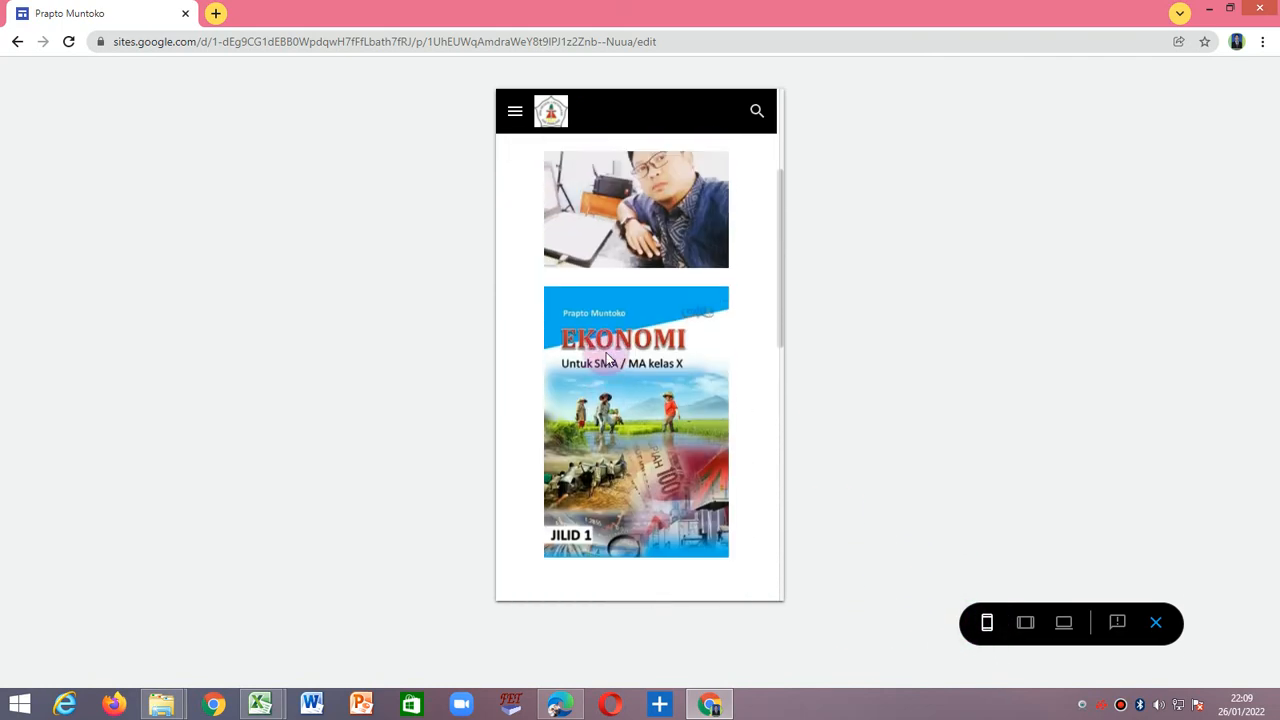
pyautogui.click(1025, 625)
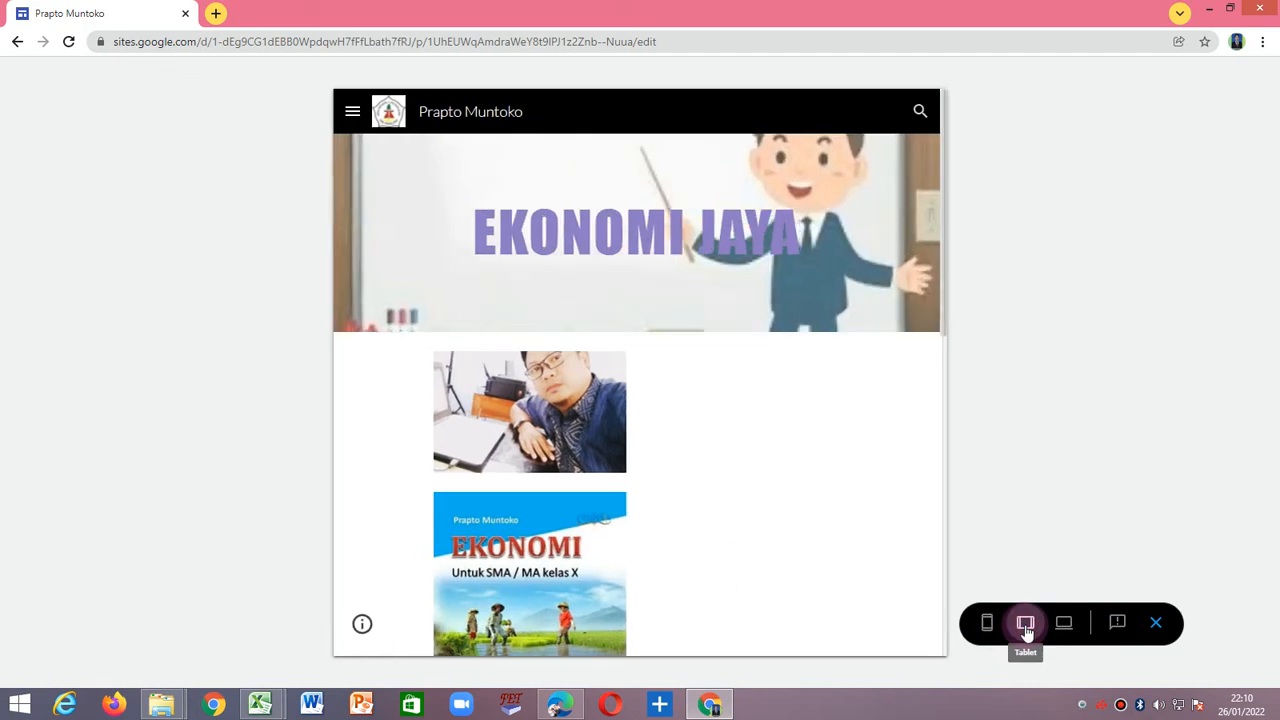
pyautogui.scroll(-3, 576, 383)
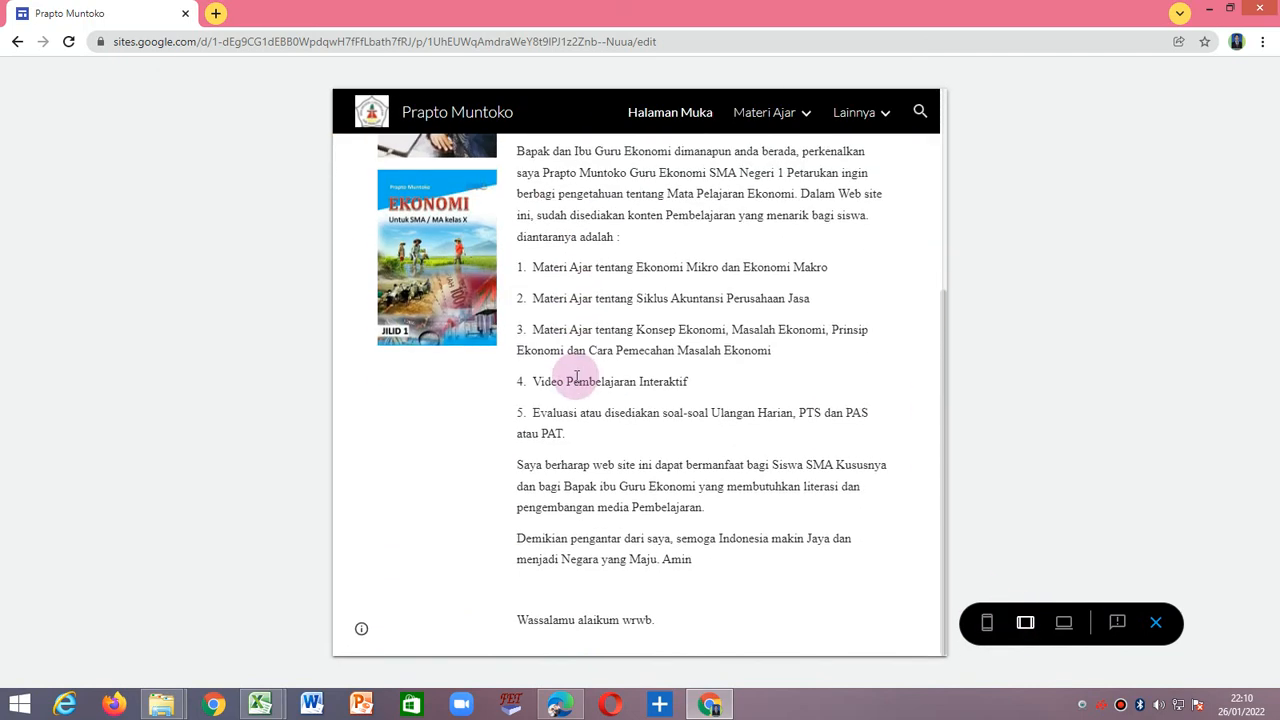
# Finish reviewing Halaman Muka in the tablet layout, check it in the large-screen layout, and exit the preview.
pyautogui.scroll(4, 576, 378)
pyautogui.scroll(-2, 593, 285)
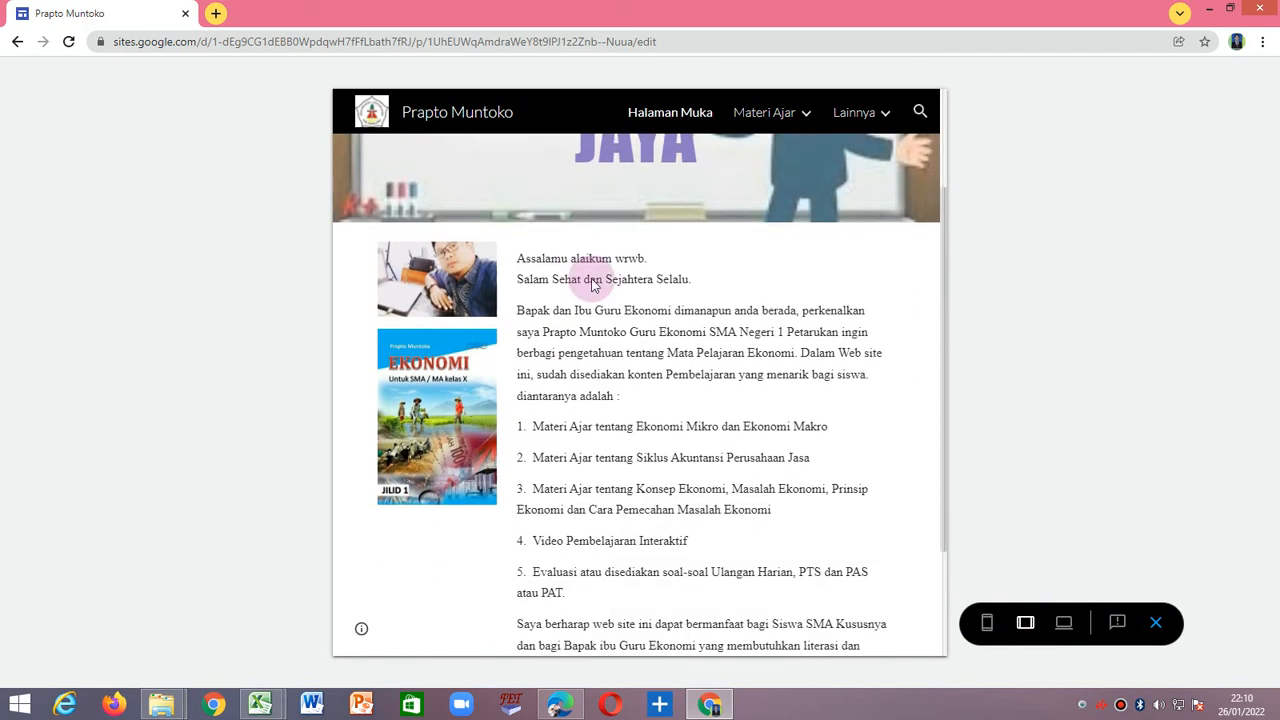
pyautogui.scroll(-2, 593, 285)
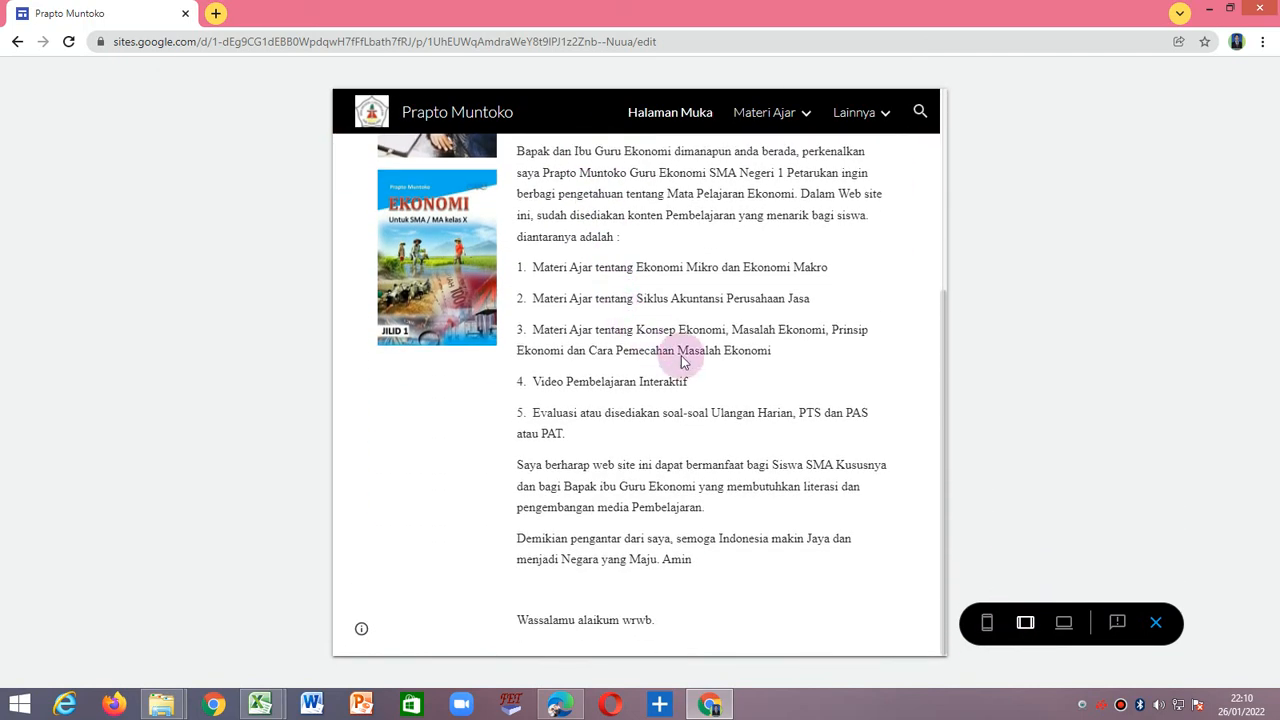
pyautogui.click(1064, 624)
pyautogui.scroll(2, 690, 300)
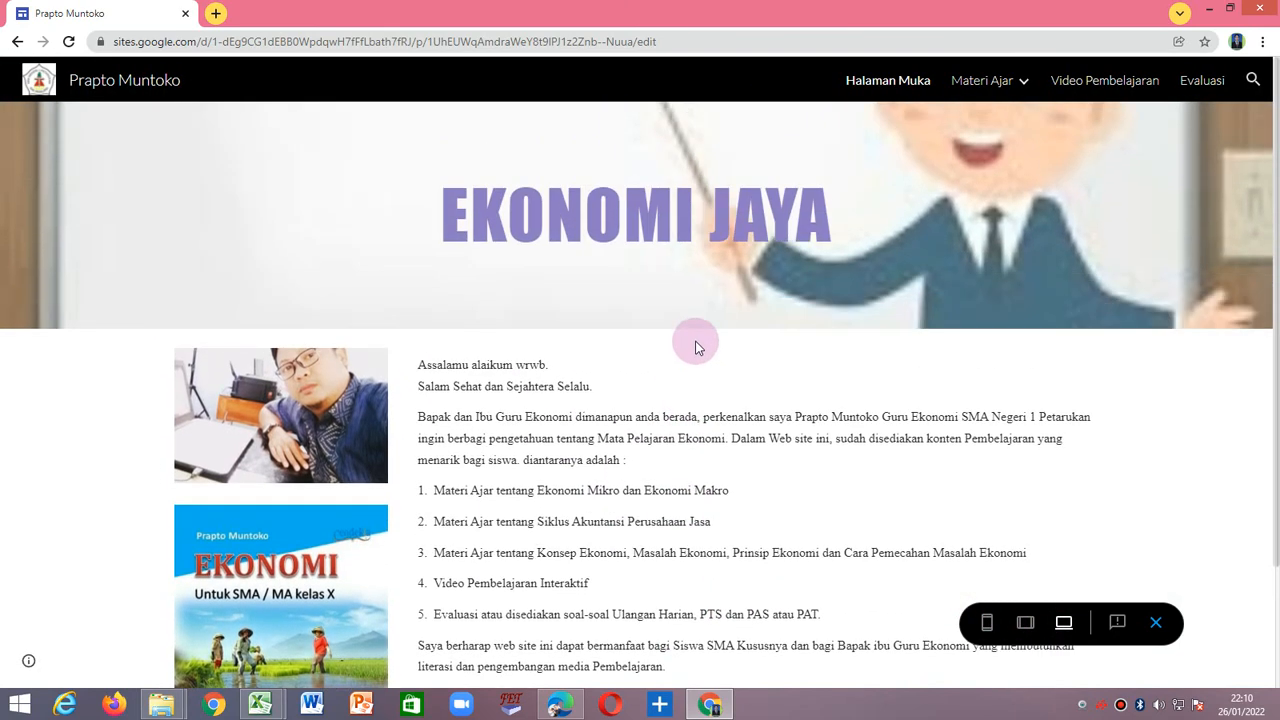
pyautogui.scroll(-3, 745, 300)
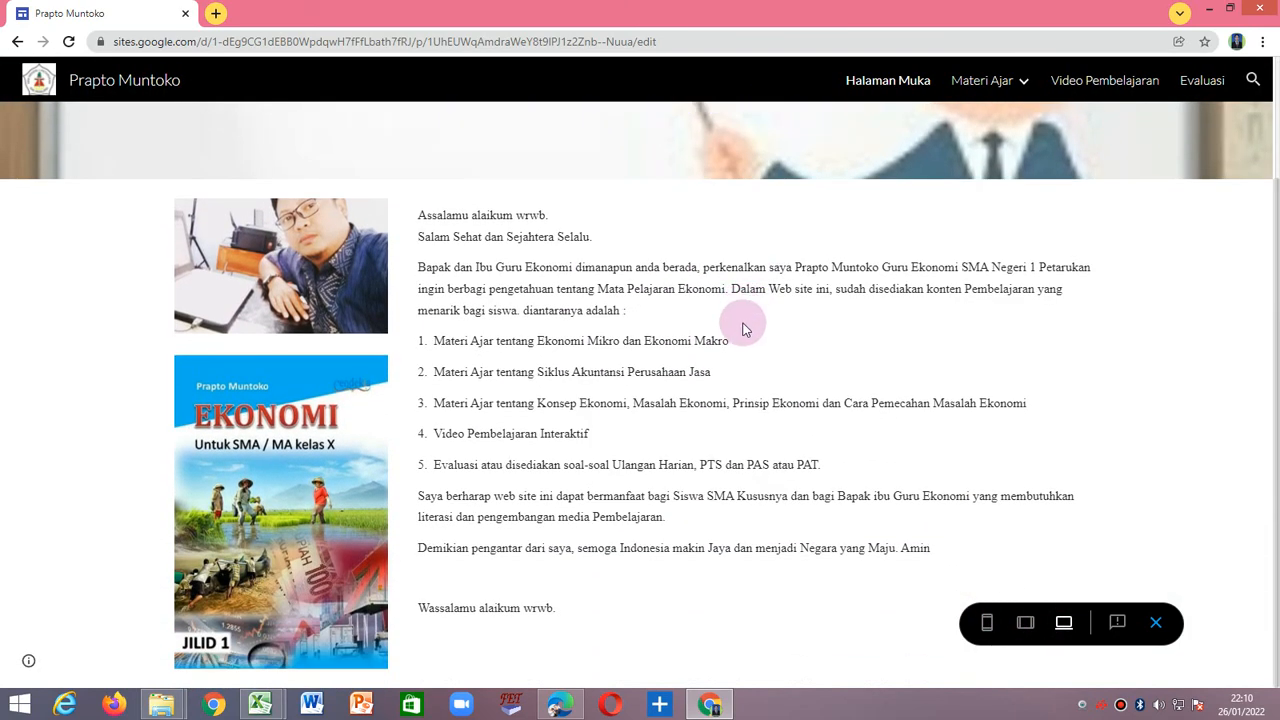
pyautogui.scroll(3, 740, 320)
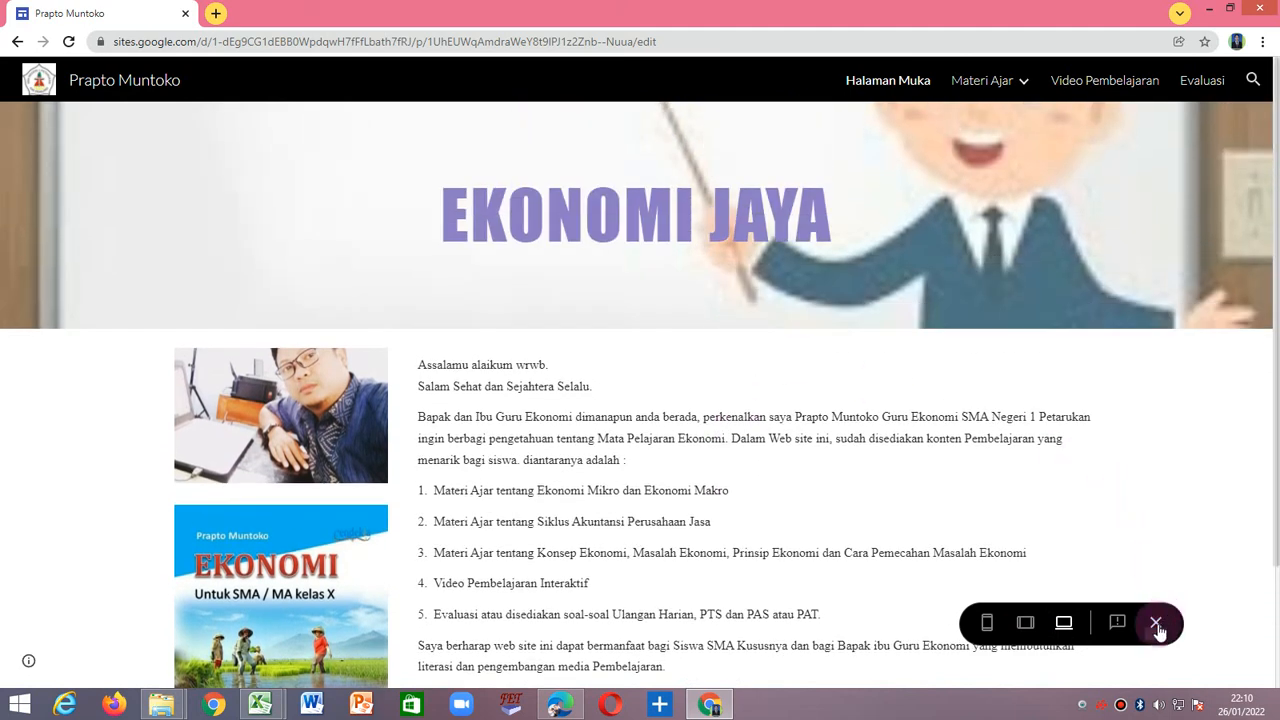
pyautogui.click(1156, 625)
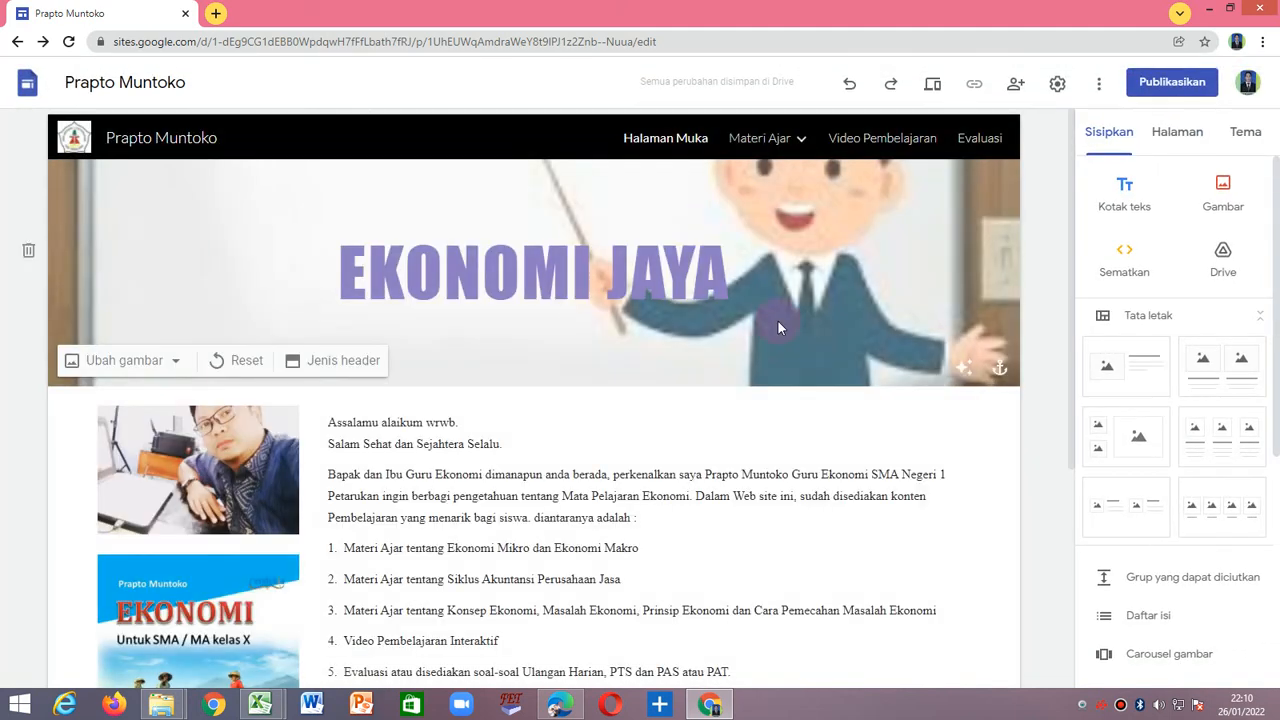
# Publish the site to the web with the suggested web address, leaving it viewable by anyone.
pyautogui.scroll(-2, 530, 317)
pyautogui.scroll(2, 534, 329)
pyautogui.click(1160, 86)
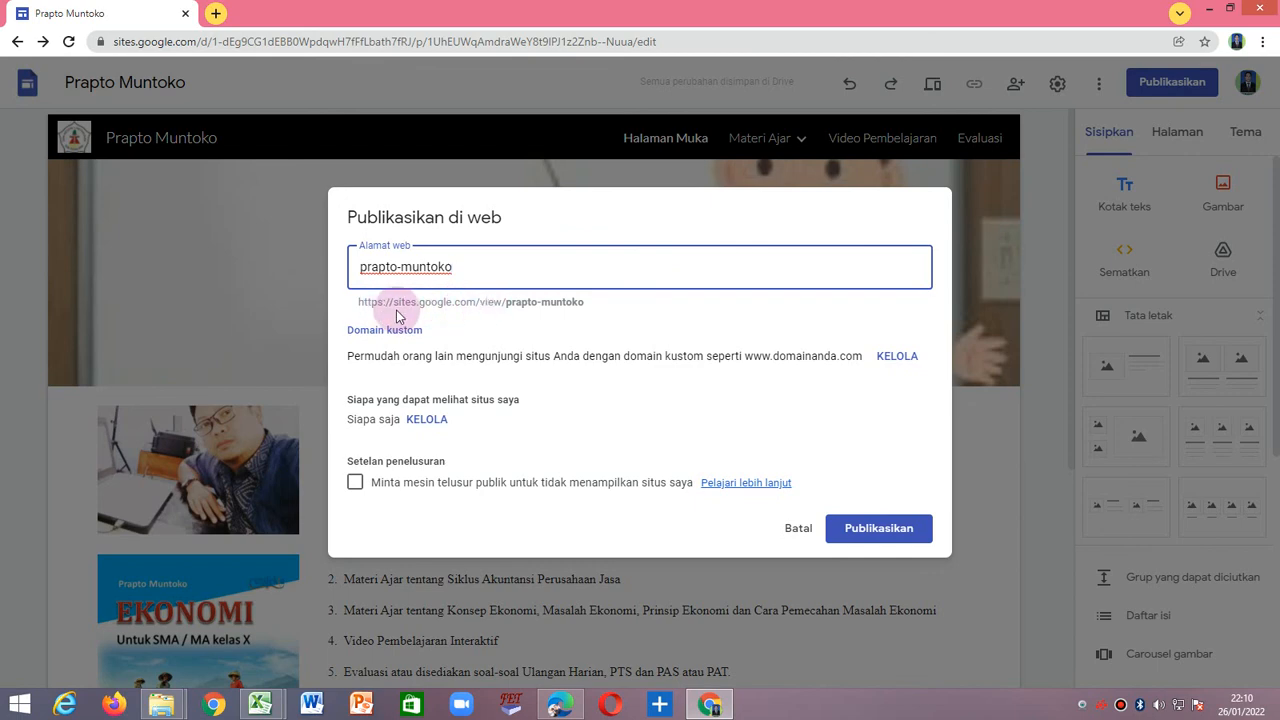
pyautogui.click(868, 530)
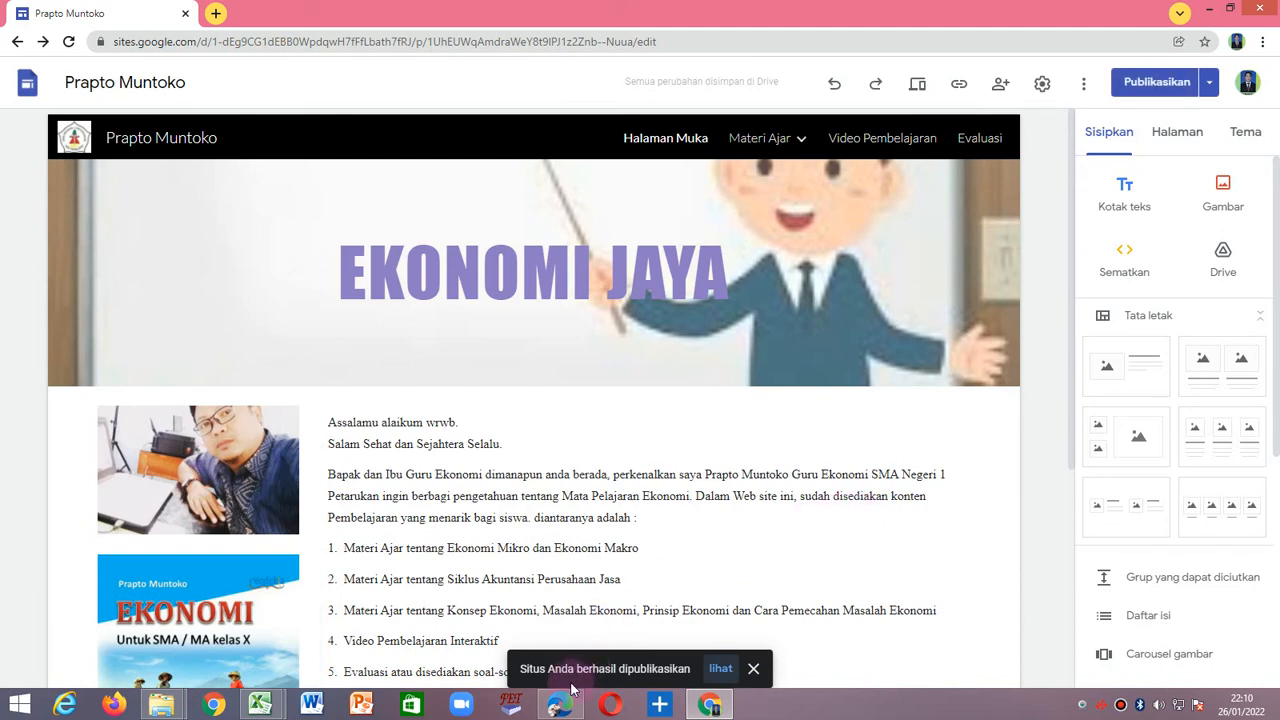
# Open the published site and look through its Halaman Muka header, images and welcome text.
pyautogui.click(721, 670)
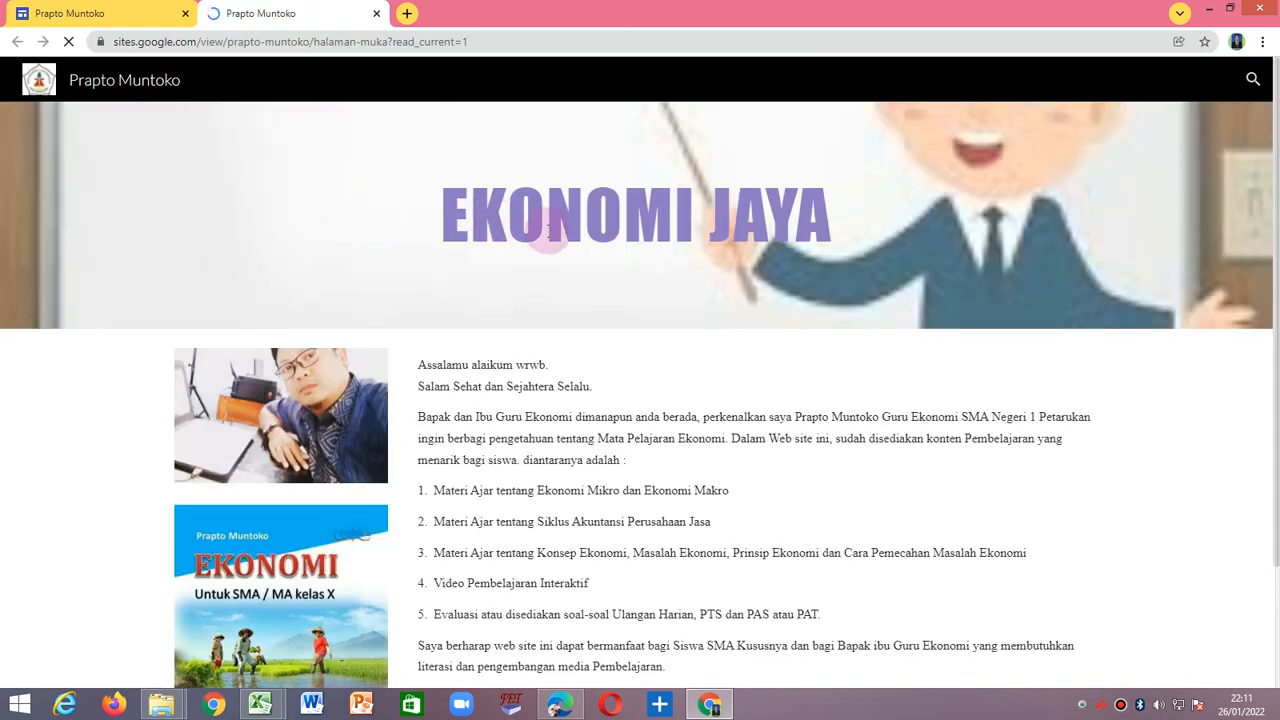
pyautogui.scroll(-2, 472, 400)
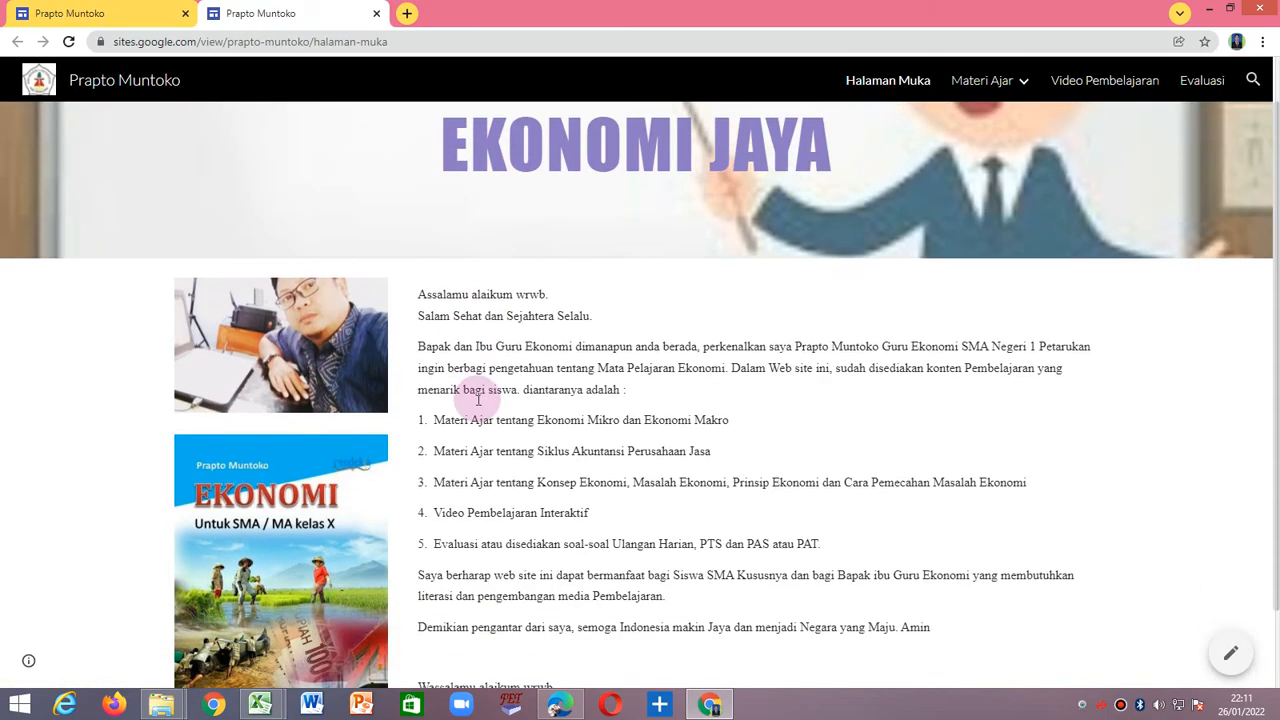
pyautogui.scroll(2, 491, 400)
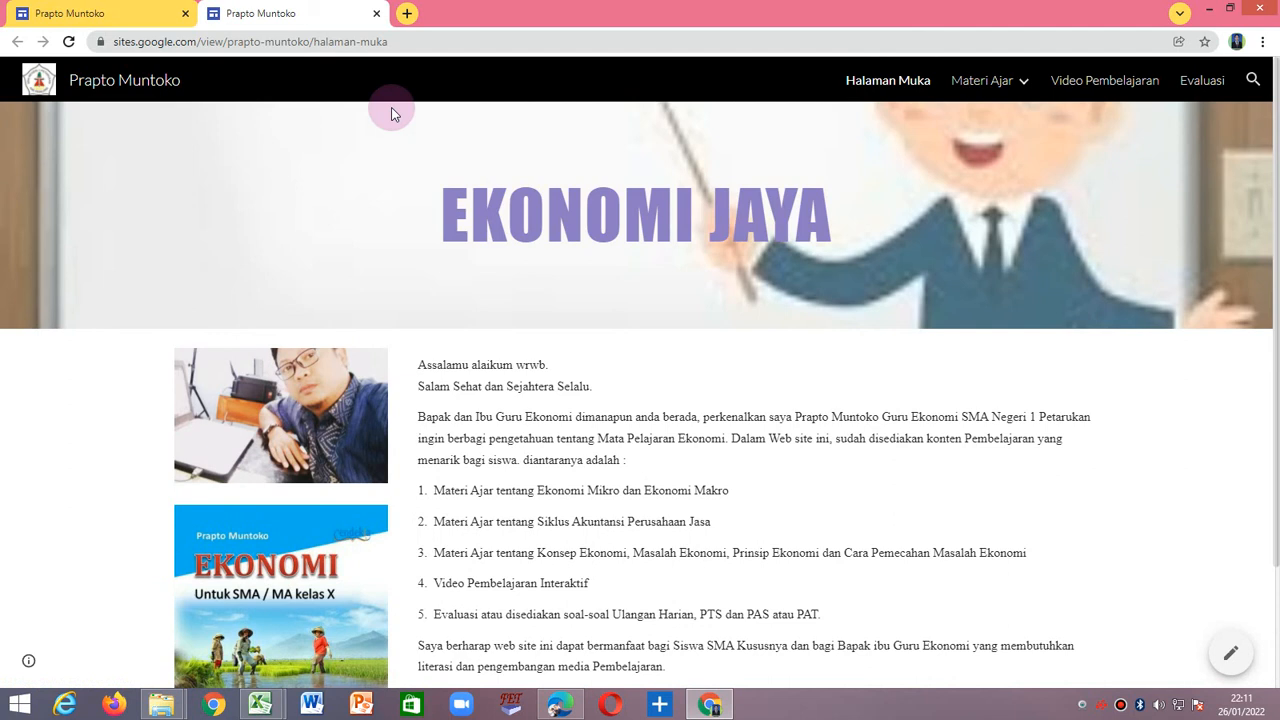
# Copy the web address of the published Halaman Muka.
pyautogui.click(410, 42)
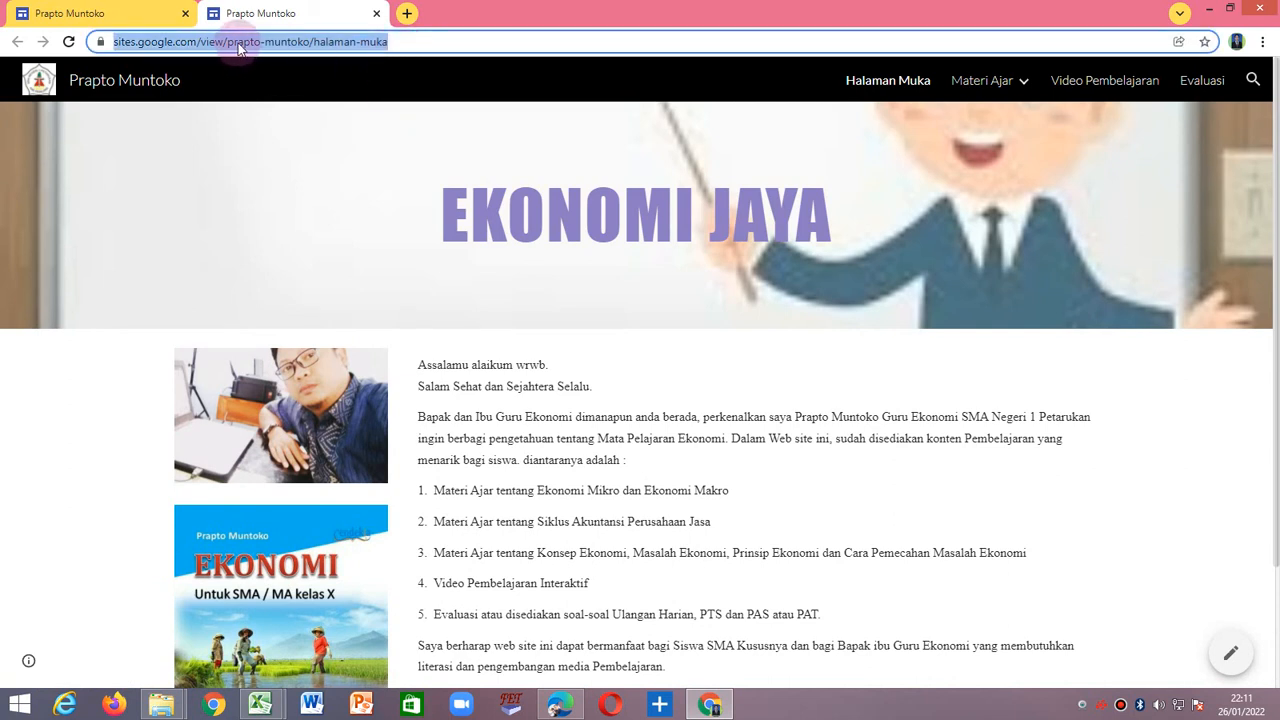
pyautogui.rightClick(241, 46)
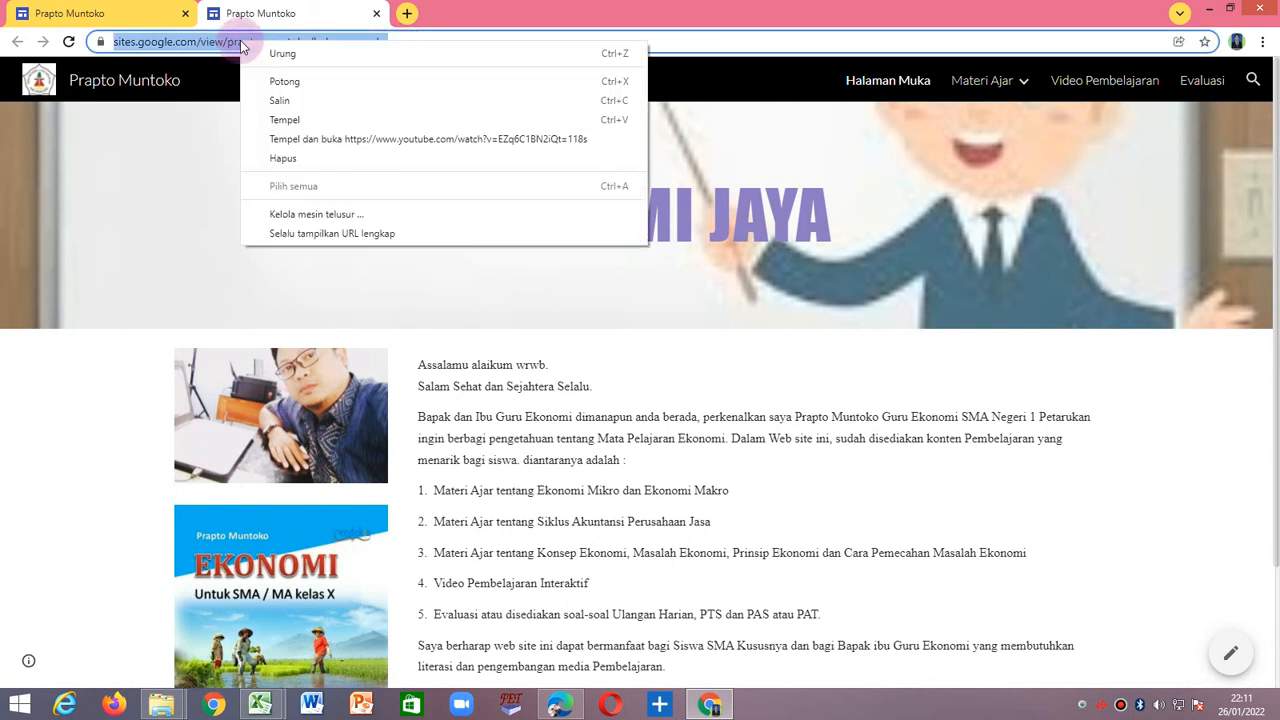
pyautogui.click(303, 107)
pyautogui.click(443, 44)
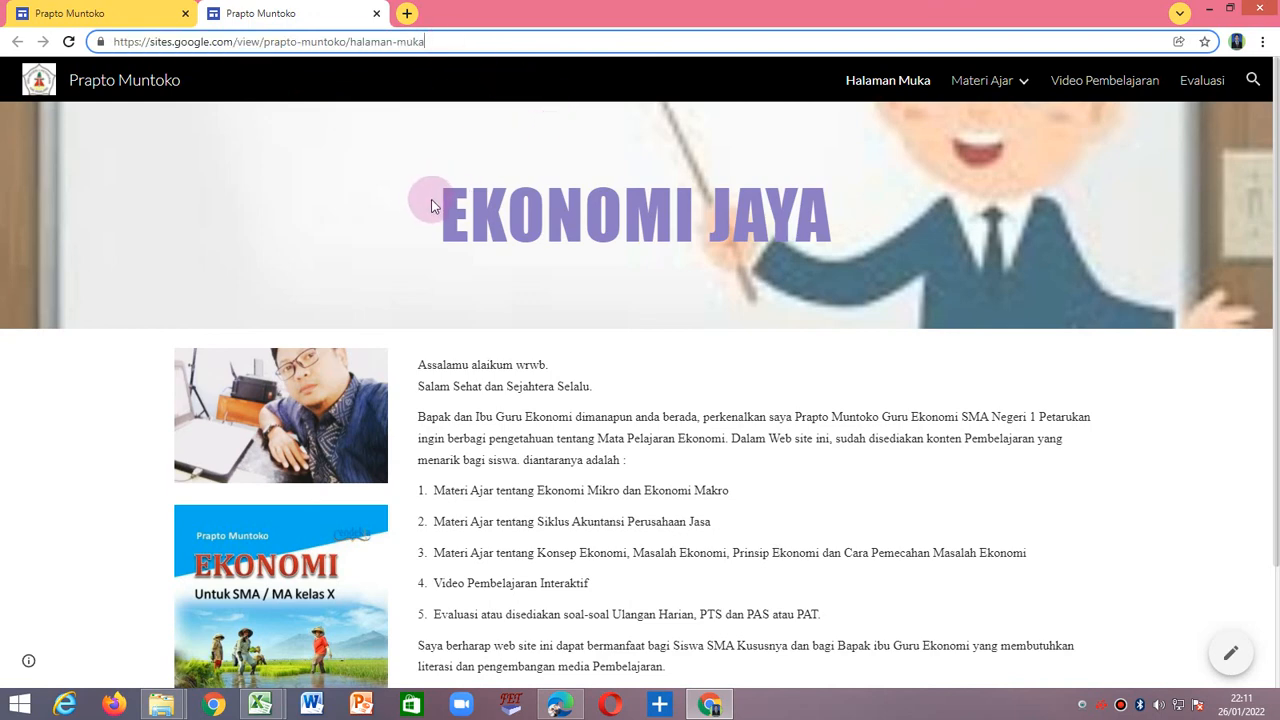
# Look over the published welcome text down to the closing greeting and highlight the page's full web address.
pyautogui.scroll(-3, 430, 205)
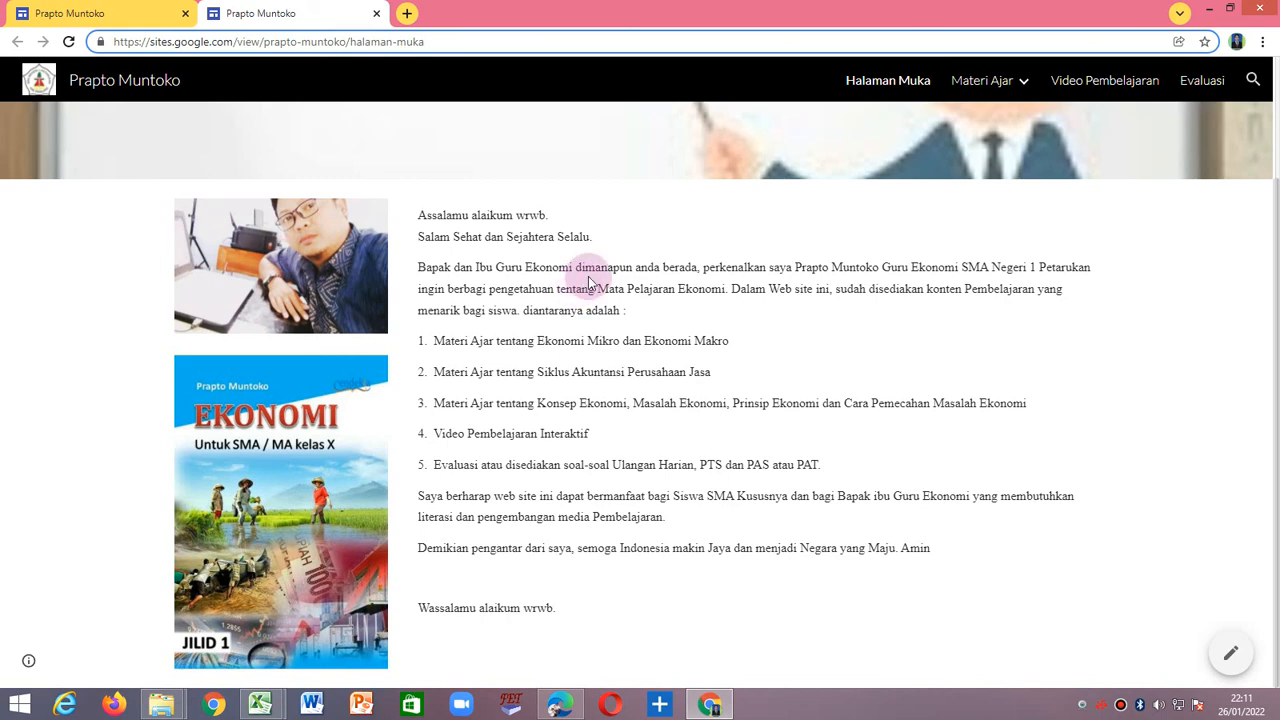
pyautogui.scroll(3, 590, 283)
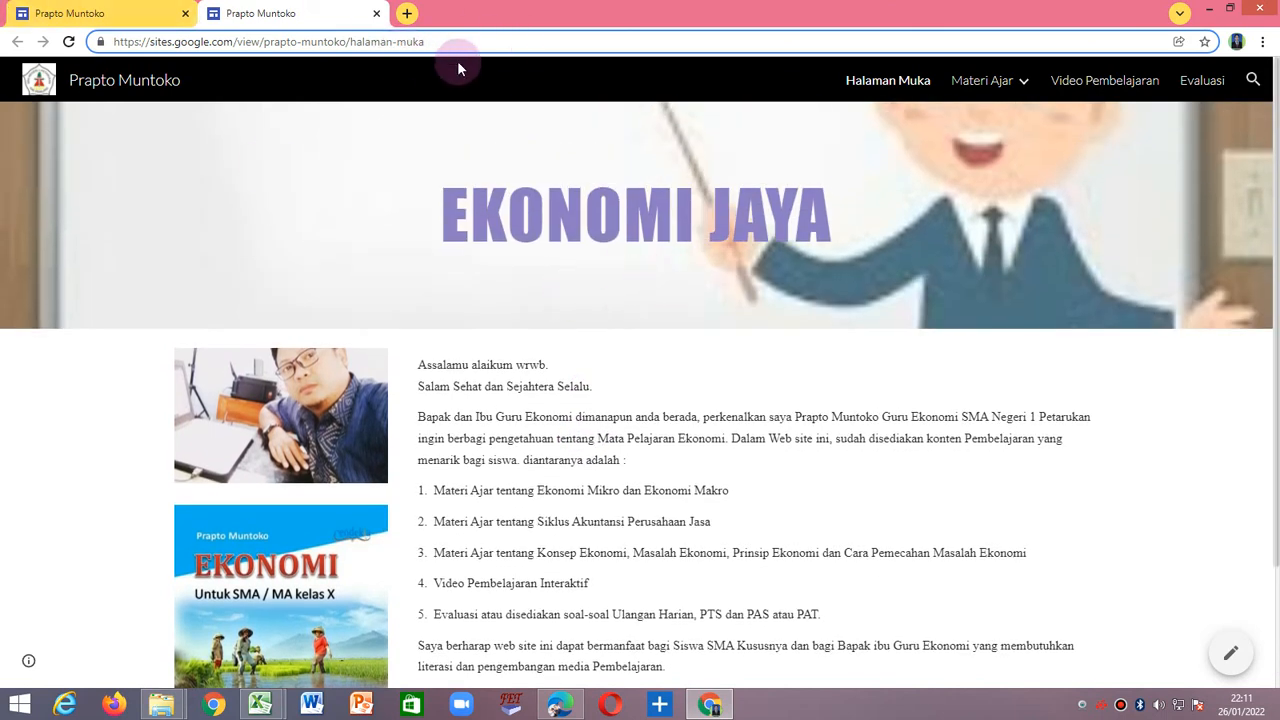
pyautogui.moveTo(452, 44); pyautogui.dragTo(110, 42)
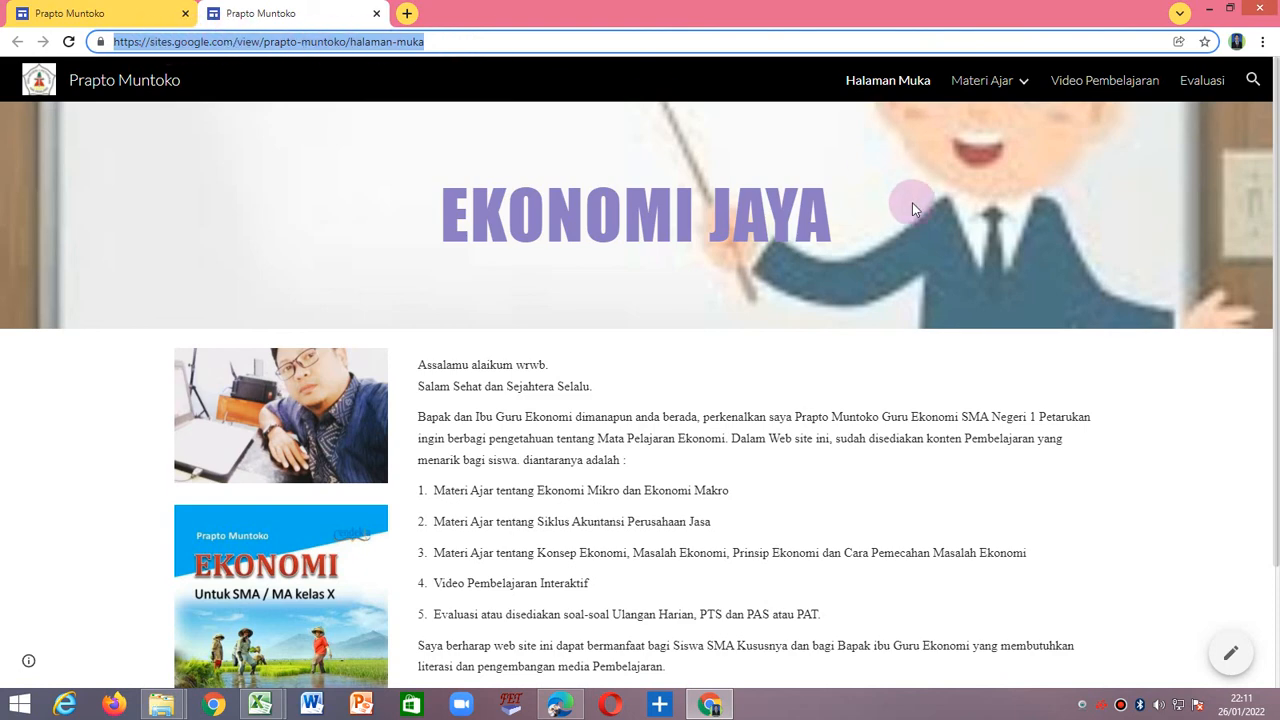
# Visit Materi Ajar, Video Pembelajaran and Evaluasi on the published site, and return to Halaman Muka.
pyautogui.click(982, 80)
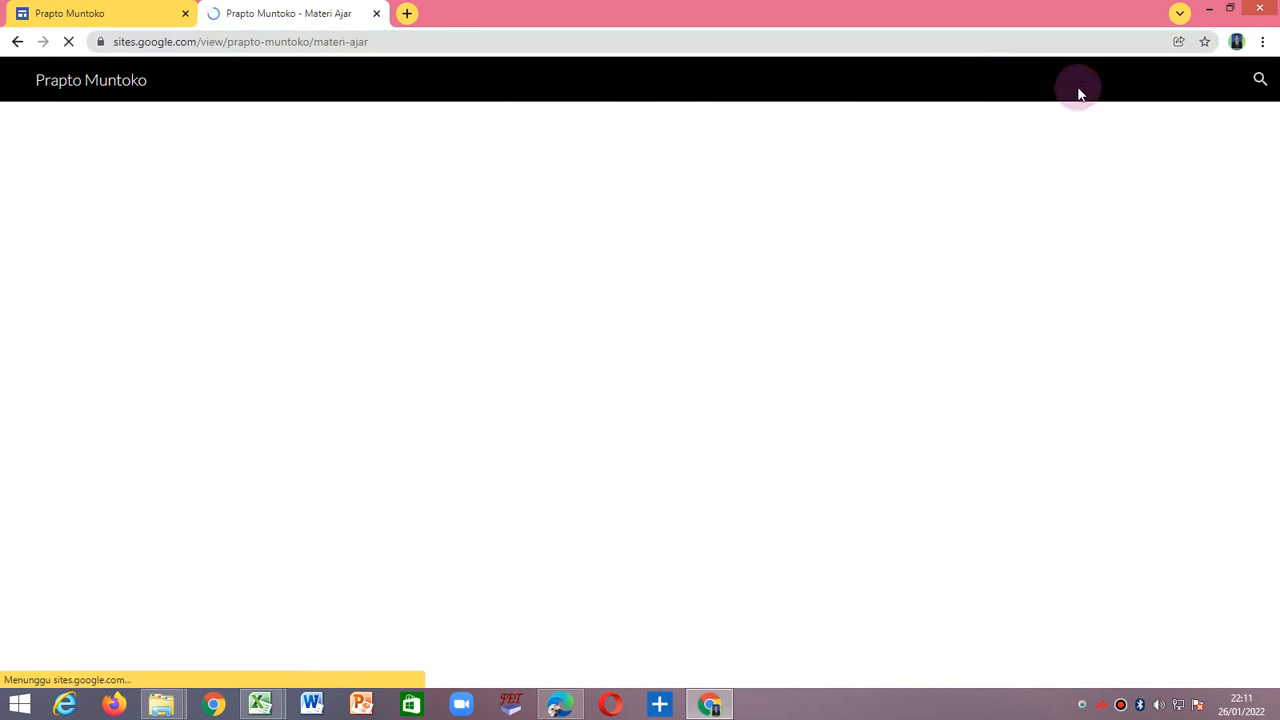
pyautogui.click(1100, 84)
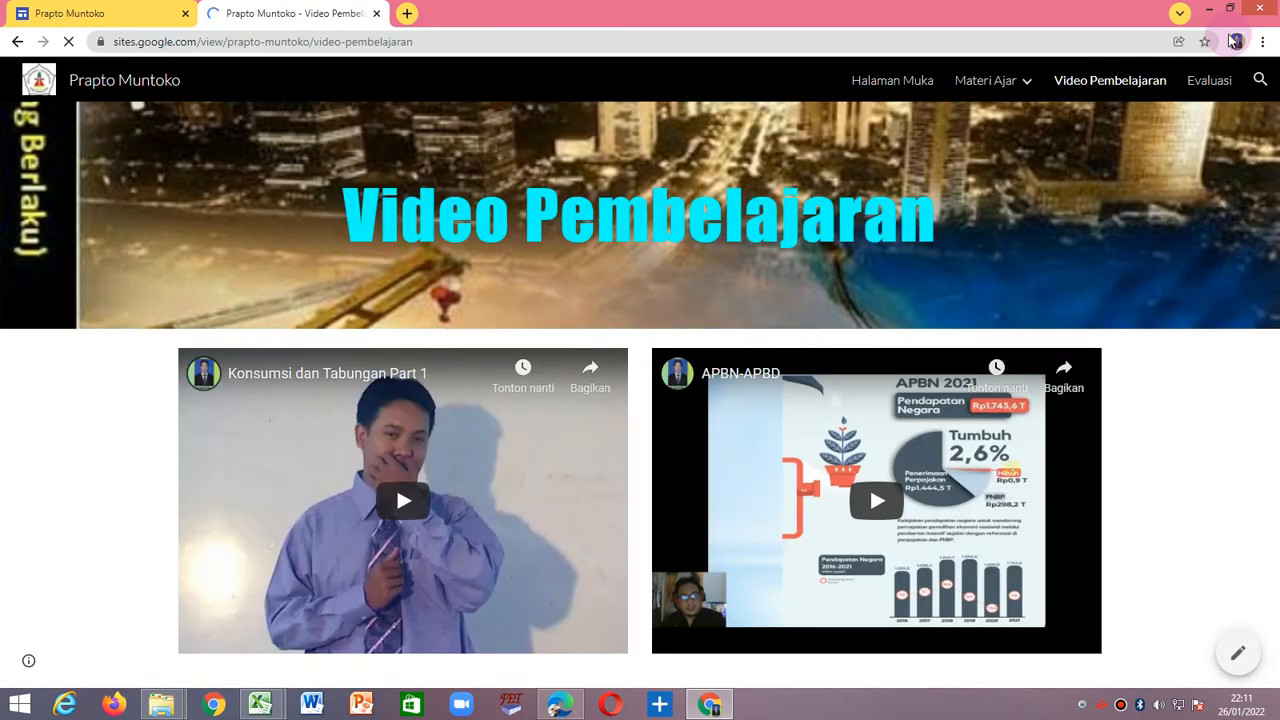
pyautogui.click(1209, 80)
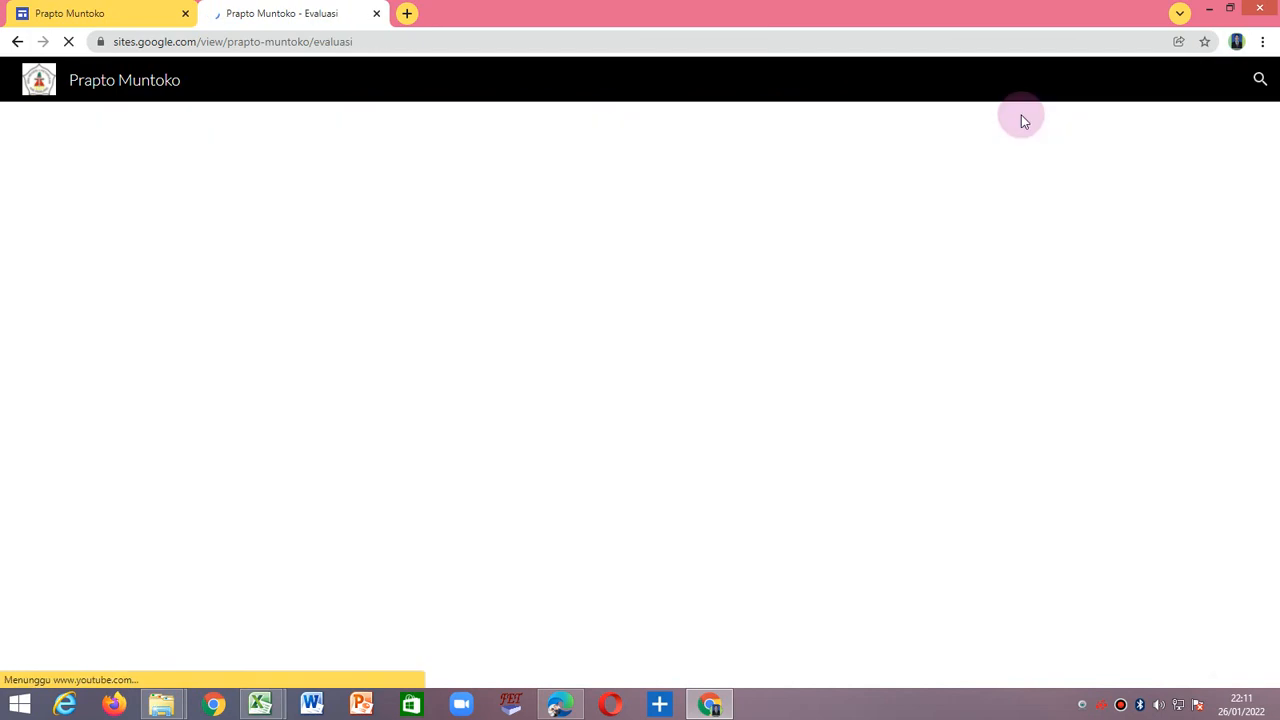
pyautogui.click(980, 82)
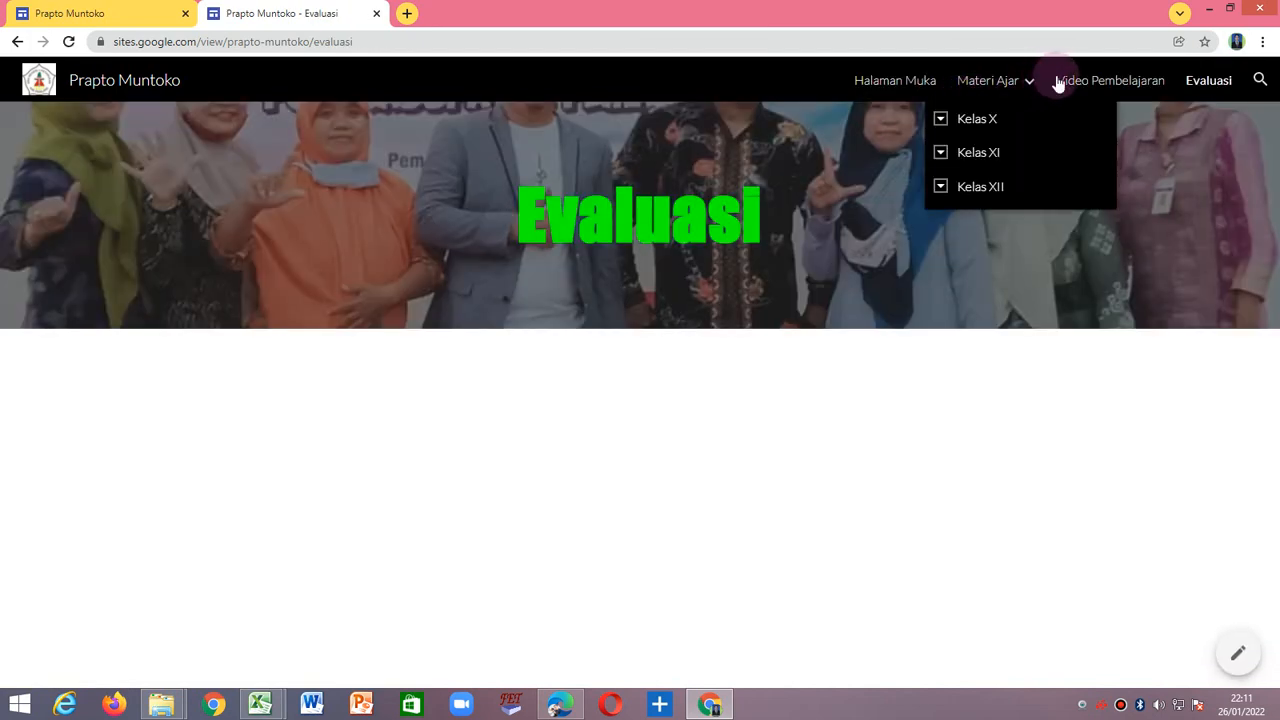
pyautogui.click(908, 82)
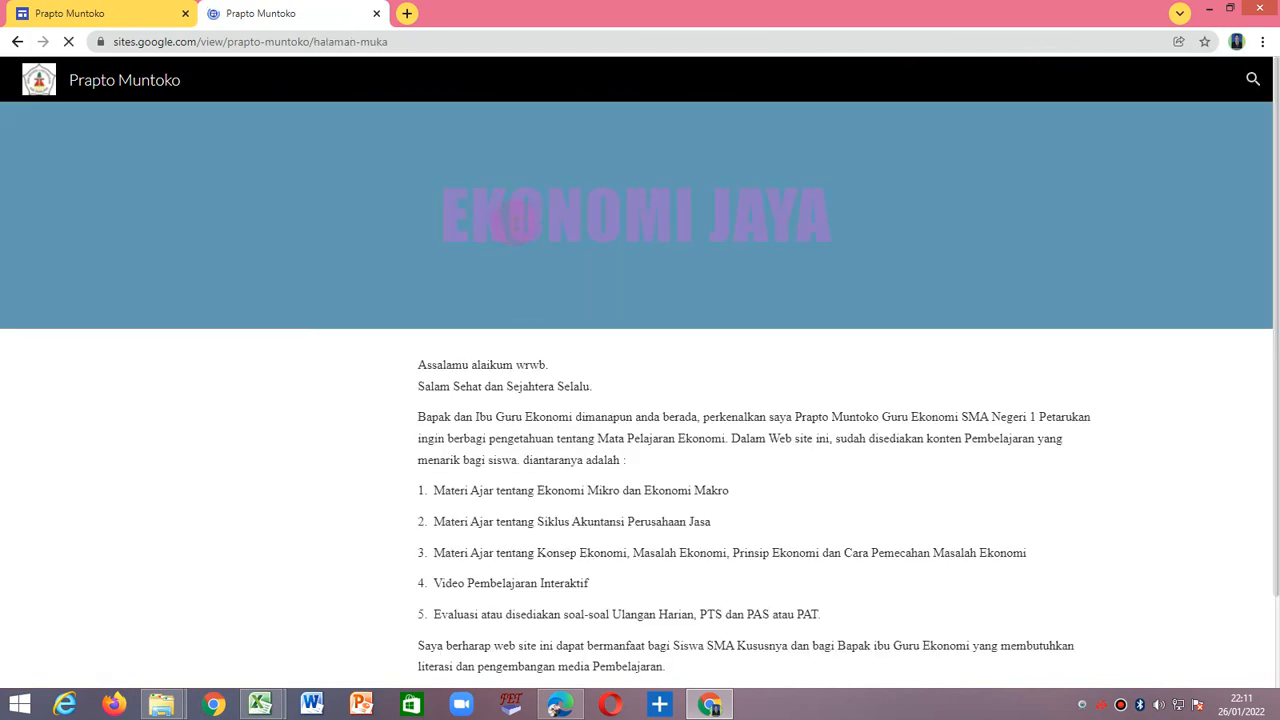